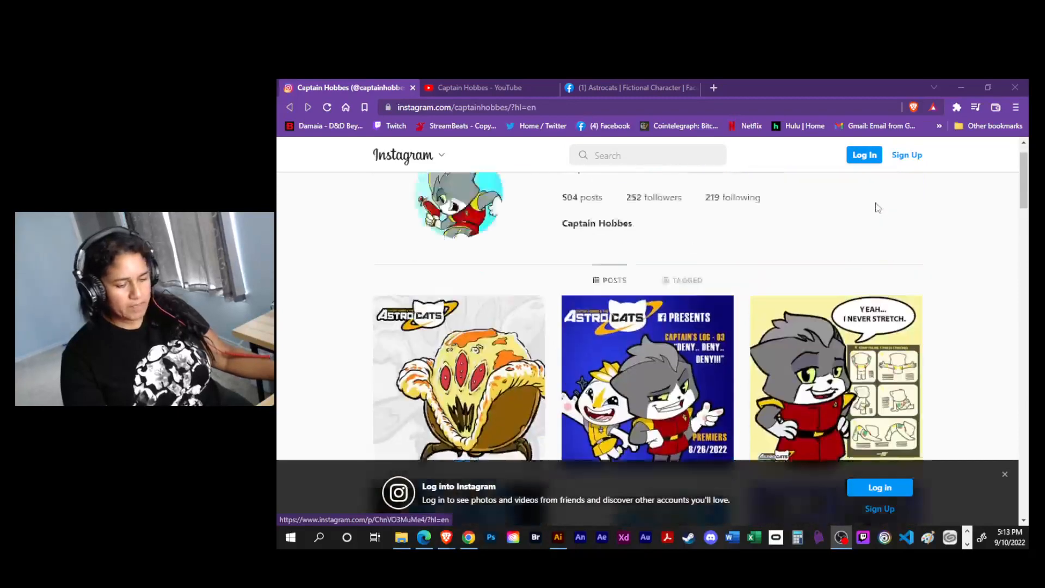
- Look through the Captain Hobbes Instagram posts and the home page of the Captain Hobbes YouTube channel
{"action": "scroll", "coordinate": [695, 241], "scroll_direction": "up", "scroll_amount": 3}
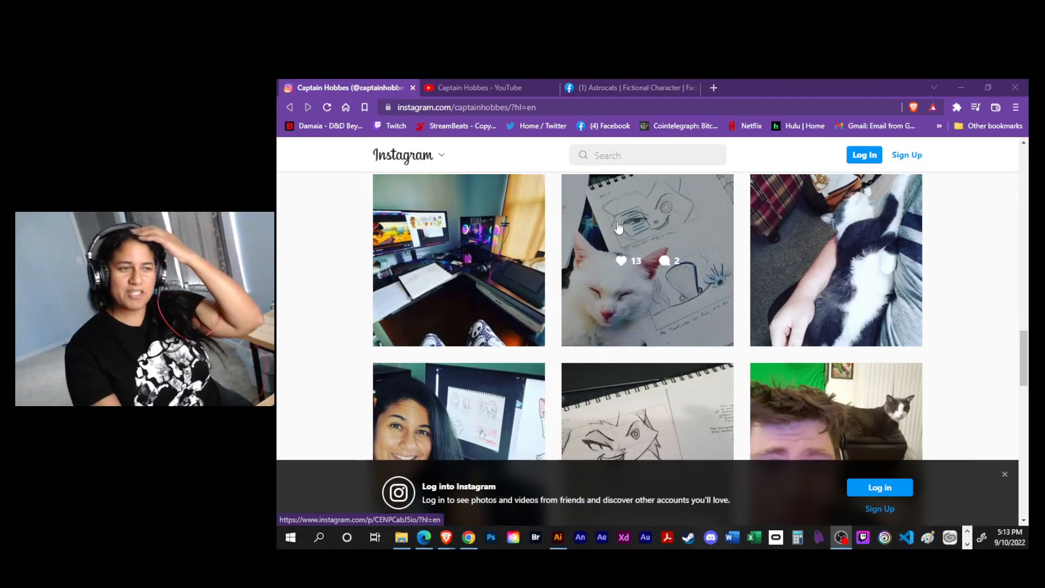
{"action": "scroll", "coordinate": [719, 299], "scroll_direction": "up", "scroll_amount": 10}
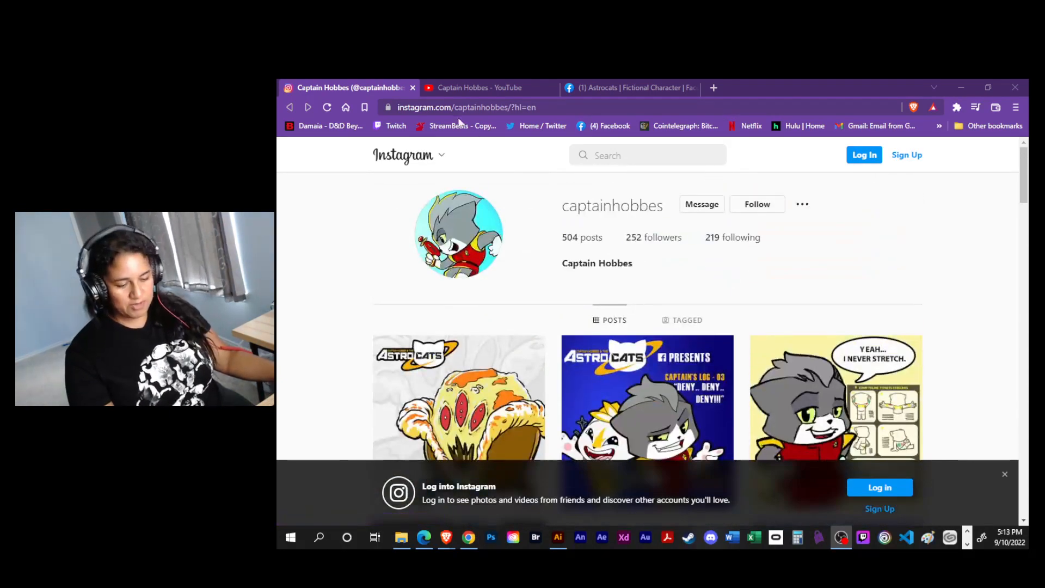
{"action": "left_click", "coordinate": [458, 88]}
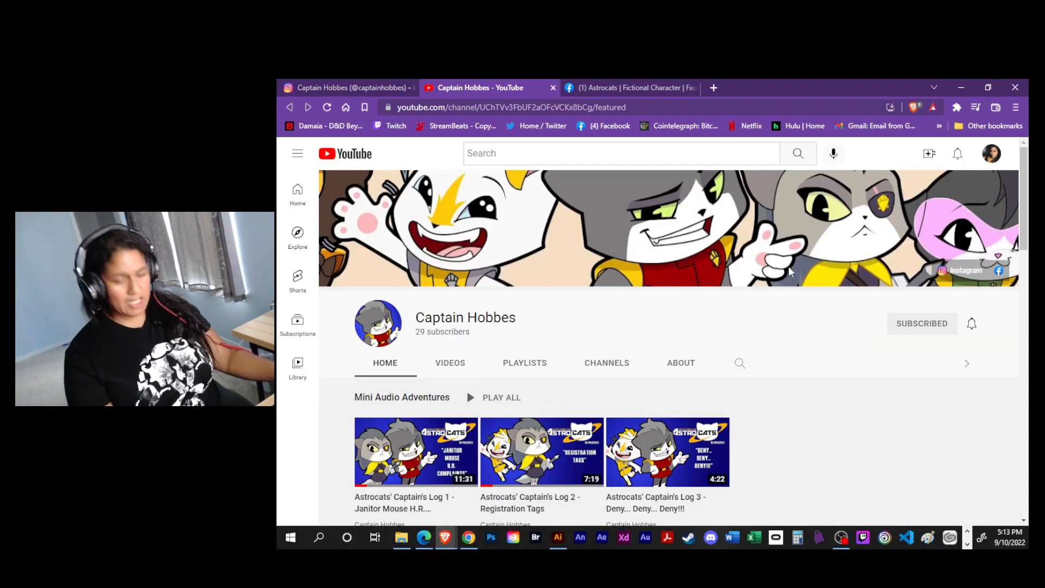
{"action": "scroll", "coordinate": [784, 263], "scroll_direction": "down", "scroll_amount": 3}
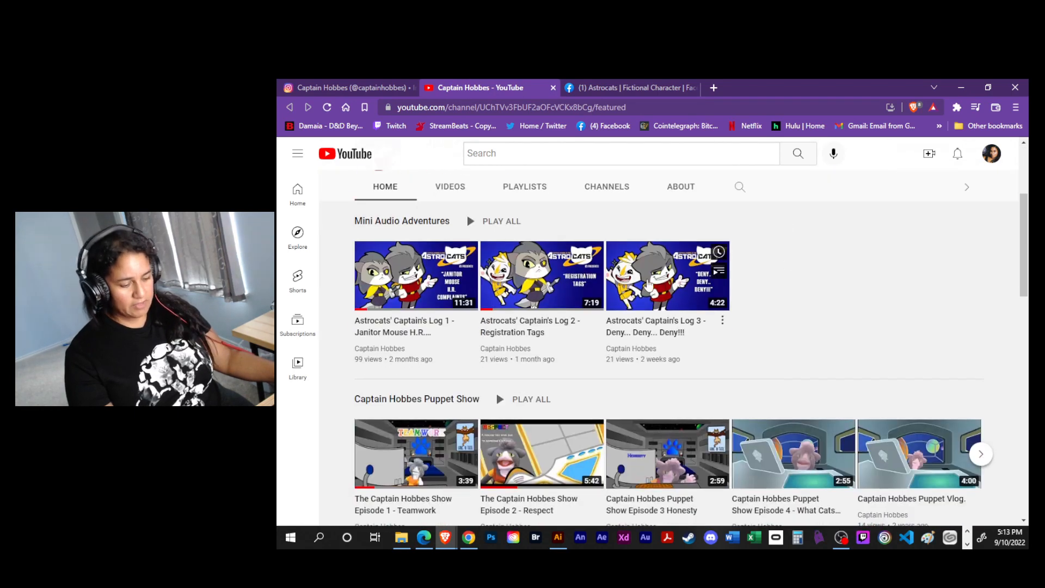
{"action": "scroll", "coordinate": [800, 265], "scroll_direction": "down", "scroll_amount": 5}
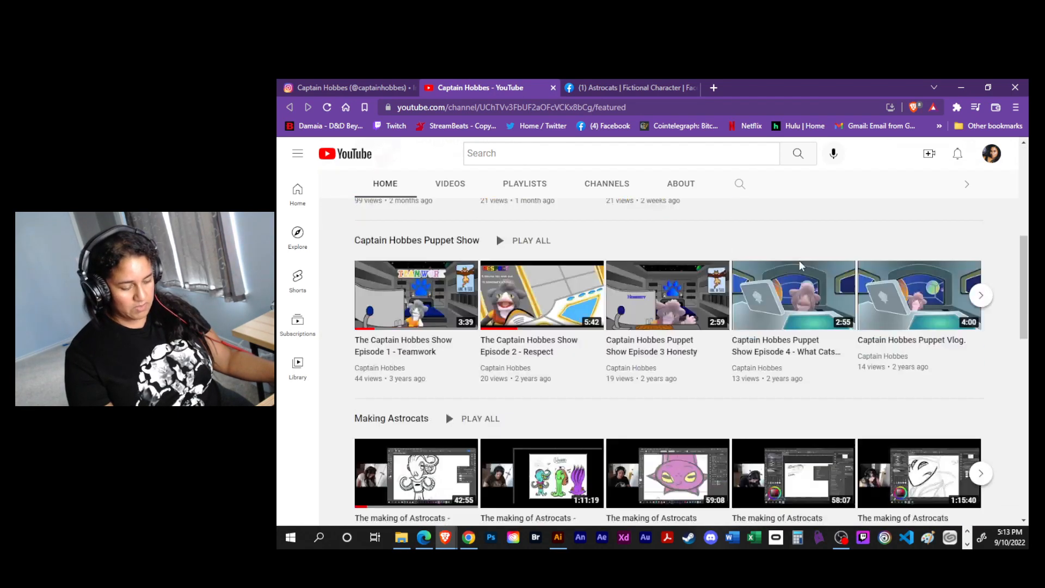
{"action": "scroll", "coordinate": [799, 264], "scroll_direction": "up", "scroll_amount": 9}
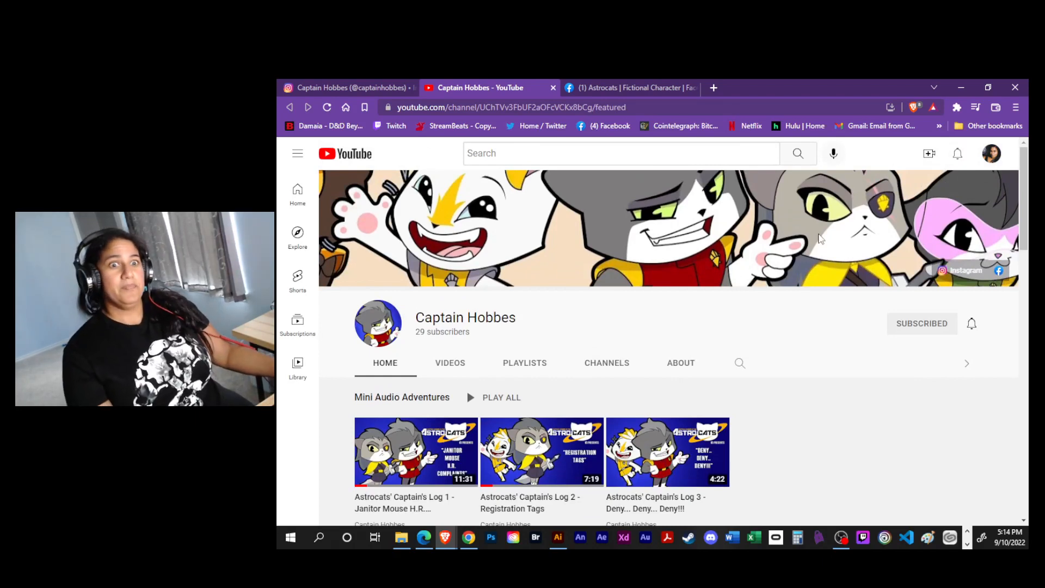
- Browse the Astrocats Facebook page, including its photos and latest posts, keeping all browser tabs open
{"action": "left_click", "coordinate": [630, 88]}
{"action": "scroll", "coordinate": [906, 245], "scroll_direction": "down", "scroll_amount": 10}
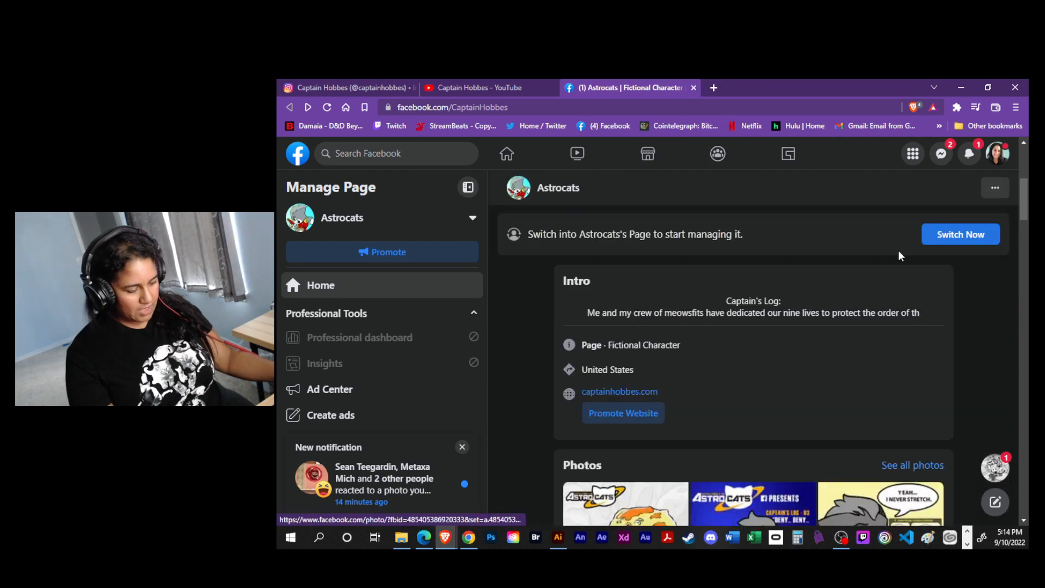
{"action": "scroll", "coordinate": [892, 267], "scroll_direction": "down", "scroll_amount": 15}
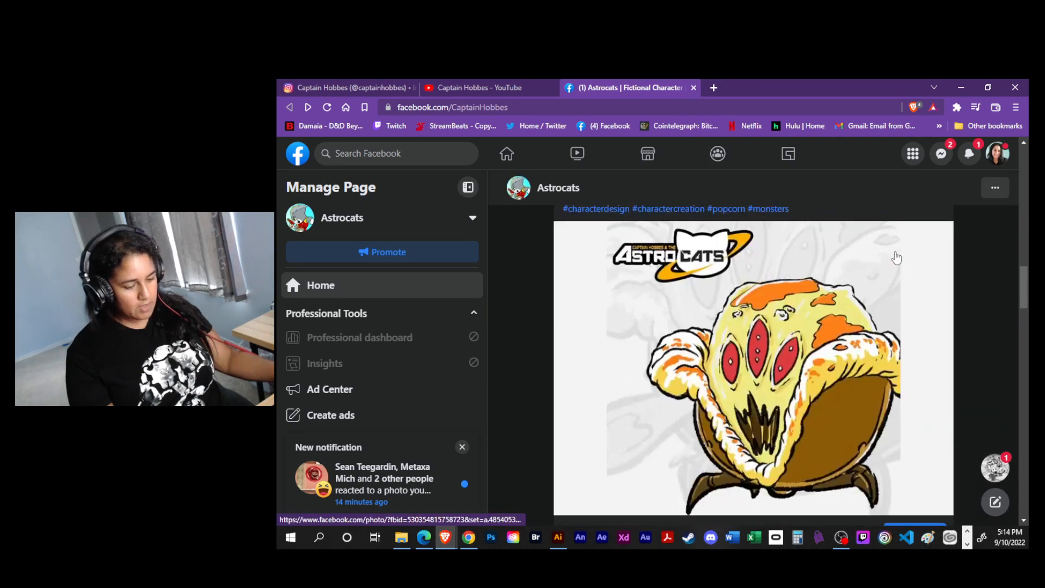
{"action": "scroll", "coordinate": [891, 245], "scroll_direction": "up", "scroll_amount": 20}
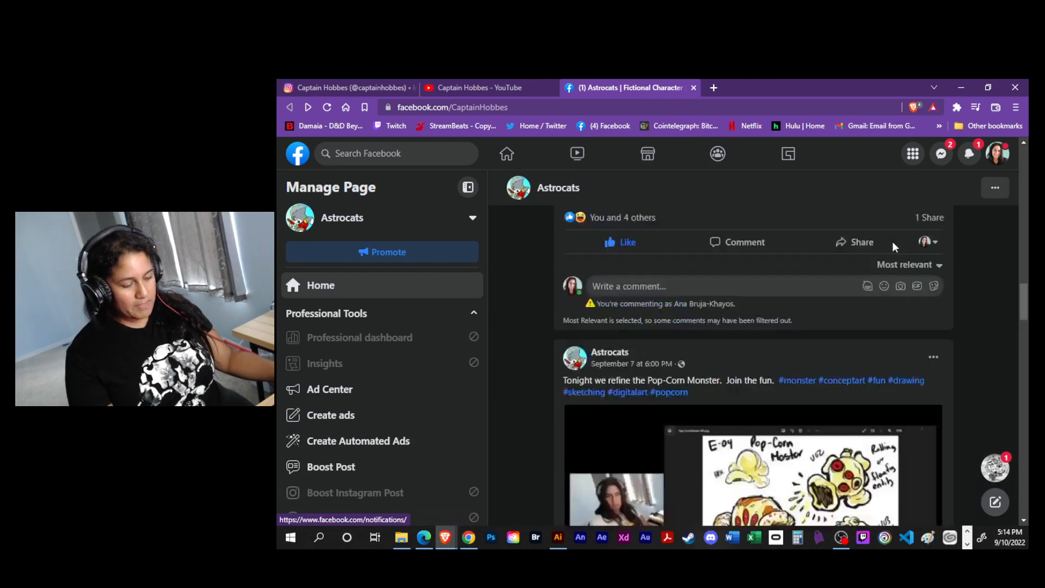
{"action": "scroll", "coordinate": [890, 245], "scroll_direction": "up", "scroll_amount": 5}
{"action": "scroll", "coordinate": [880, 240], "scroll_direction": "down", "scroll_amount": 15}
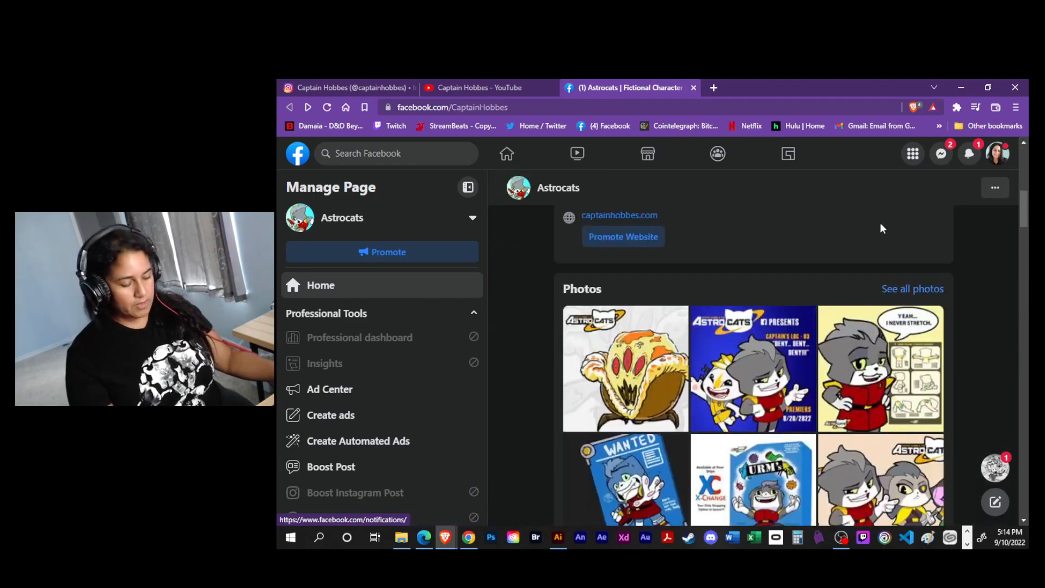
{"action": "scroll", "coordinate": [873, 252], "scroll_direction": "up", "scroll_amount": 15}
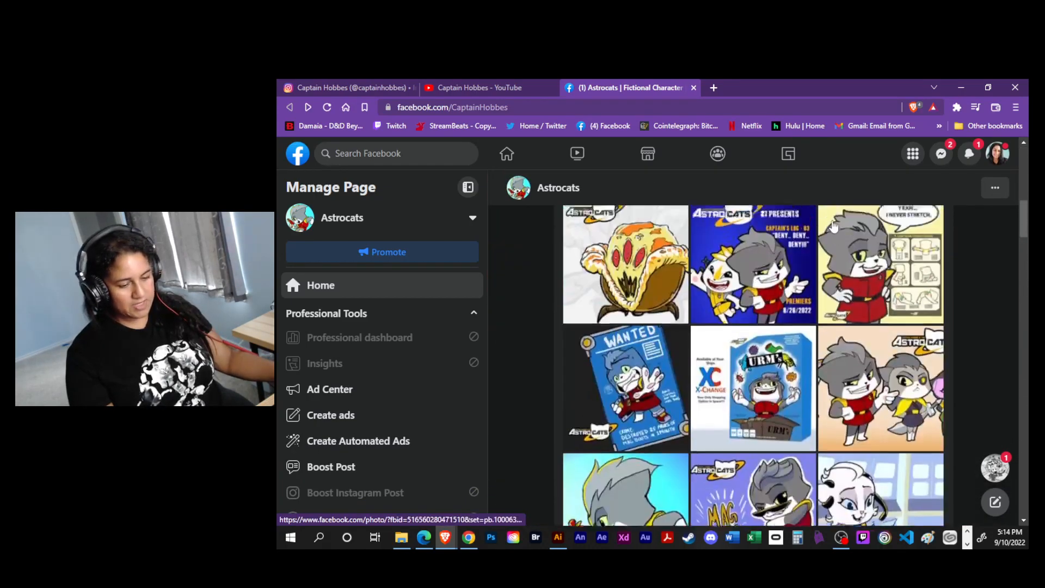
{"action": "left_click", "coordinate": [1015, 87]}
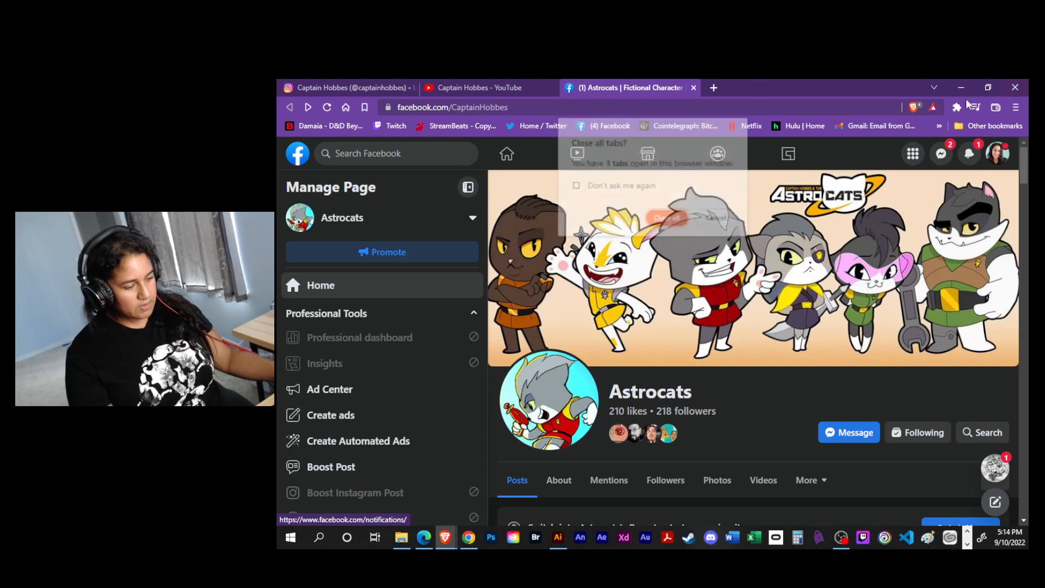
{"action": "left_click", "coordinate": [713, 218]}
- Bring up the cheffinal.png reference image, restore it to a smaller window and move it off this display
{"action": "key", "text": "alt+Tab"}
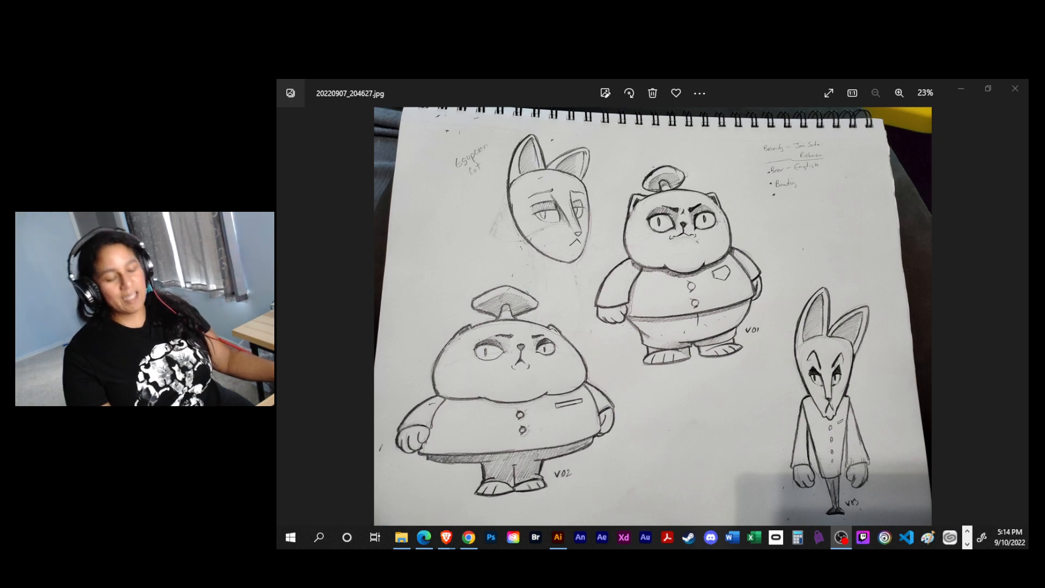
{"action": "key", "text": "alt+Tab"}
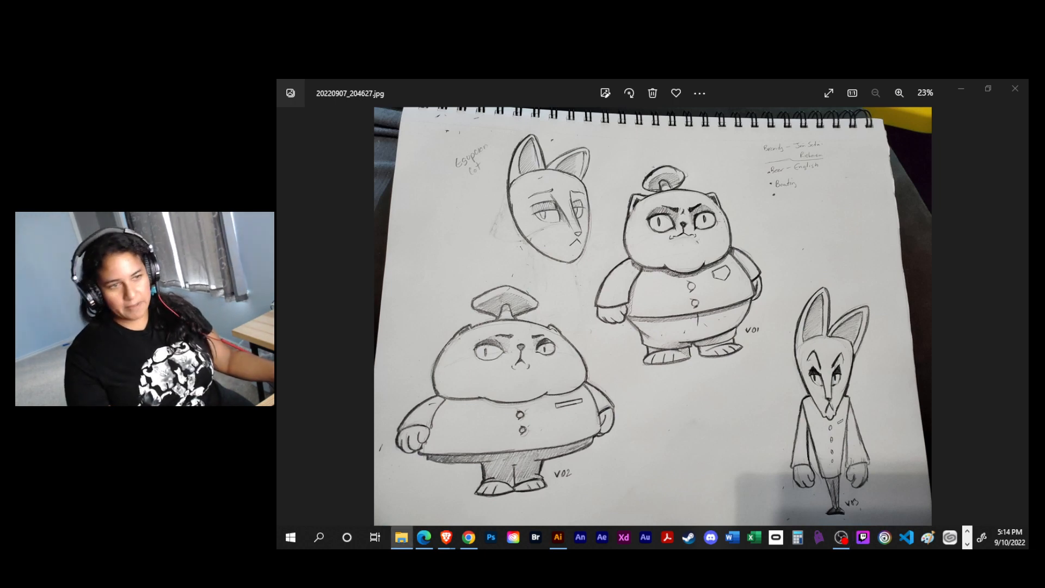
{"action": "key", "text": "alt+Tab"}
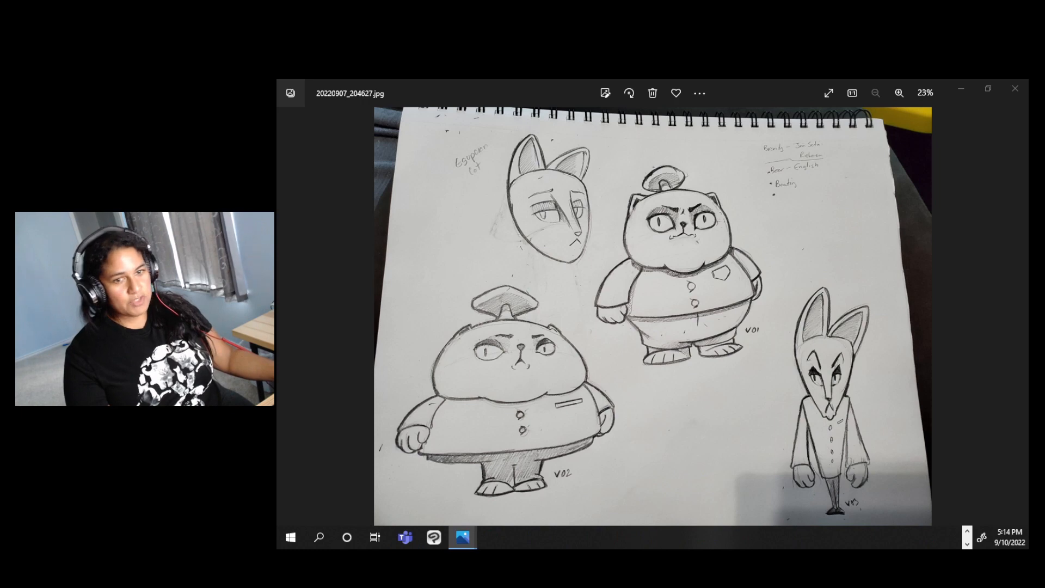
{"action": "left_click_drag", "start_coordinate": [436, 547], "coordinate": [561, 81]}
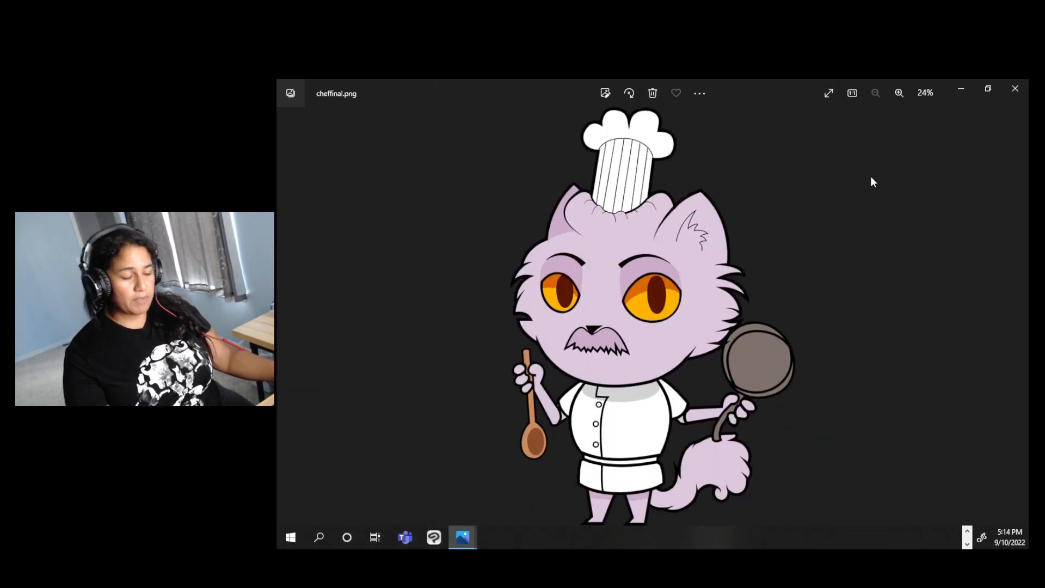
{"action": "left_click", "coordinate": [989, 89]}
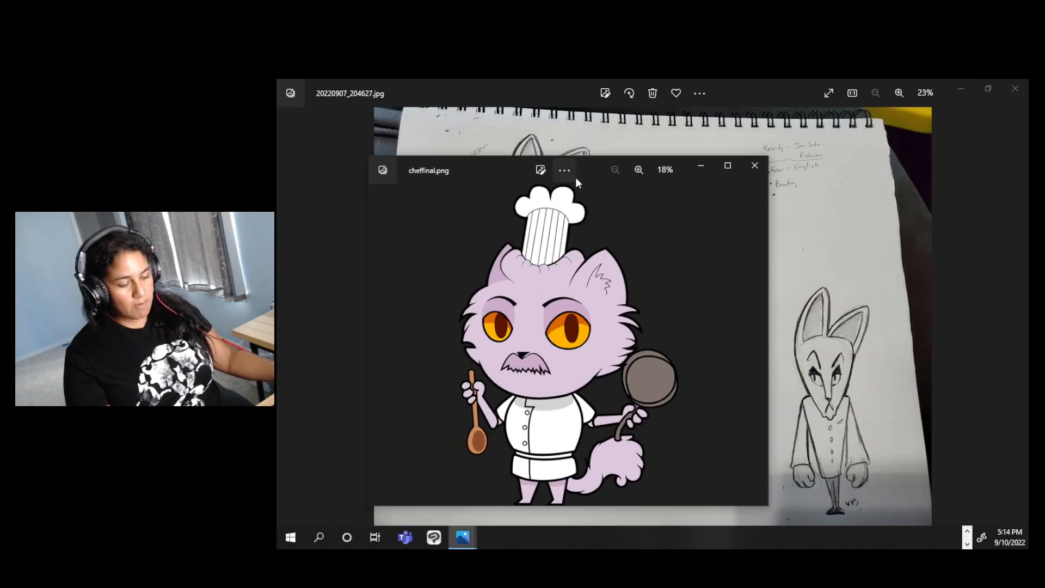
{"action": "left_click_drag", "start_coordinate": [495, 162], "coordinate": [277, 175]}
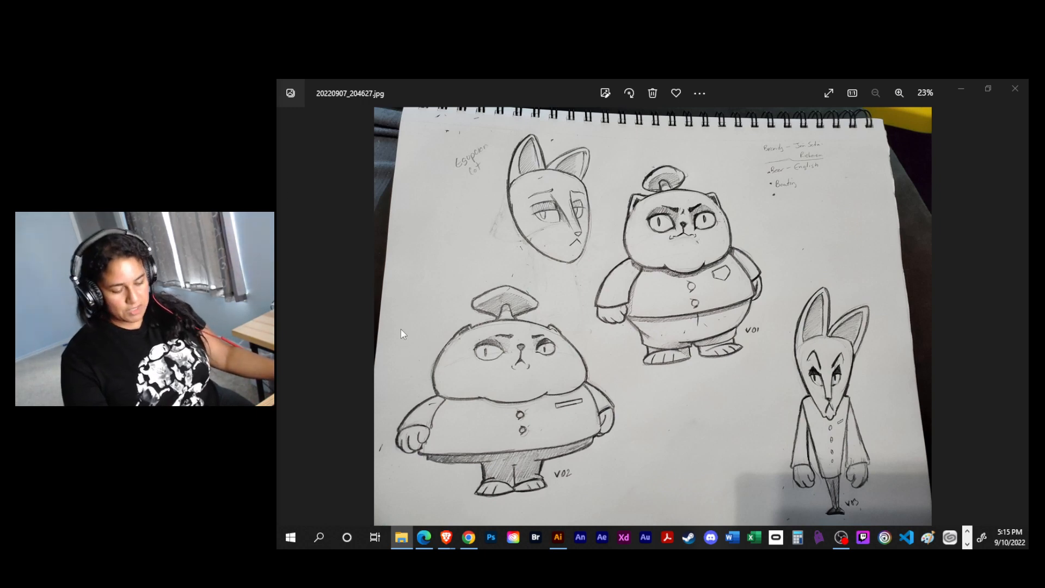
- Clear the 20220907_204627.jpg sketch window away to reveal cheff Nip.ai in Illustrator, and expand the docked panels
{"action": "left_click", "coordinate": [373, 320]}
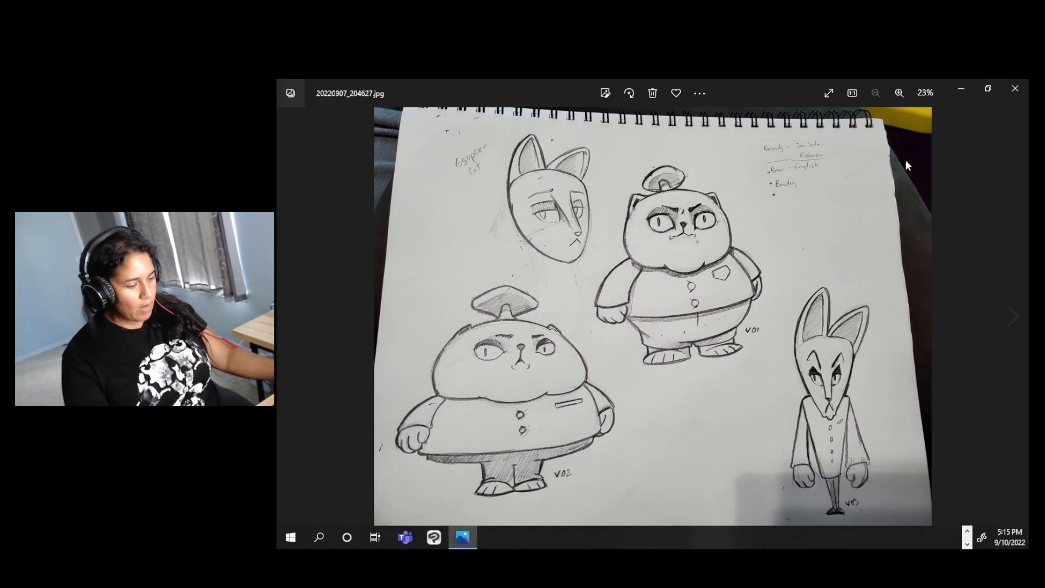
{"action": "left_click_drag", "start_coordinate": [768, 93], "coordinate": [659, 141]}
{"action": "left_click", "coordinate": [850, 132]}
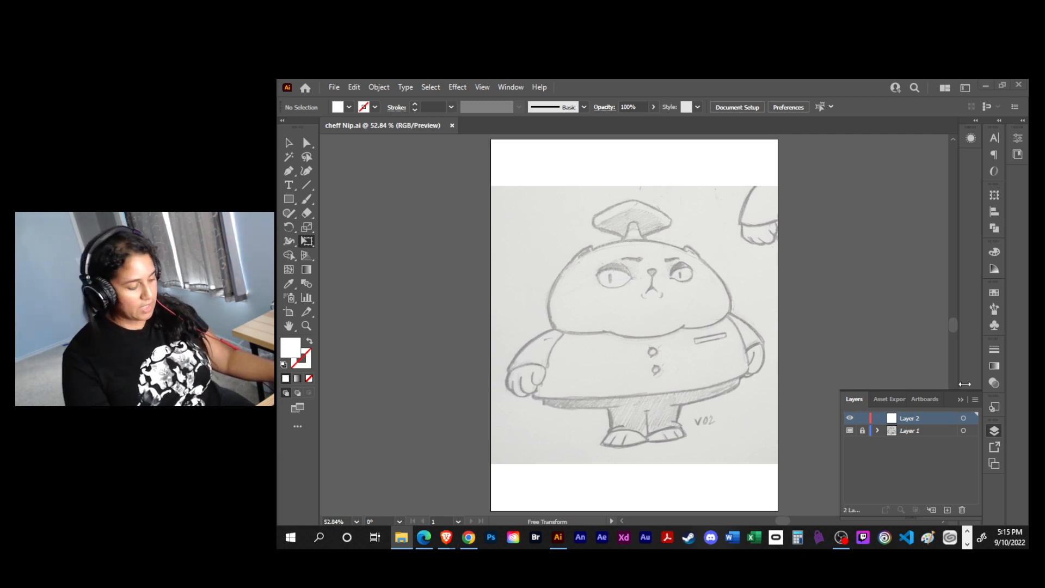
{"action": "left_click", "coordinate": [1005, 120]}
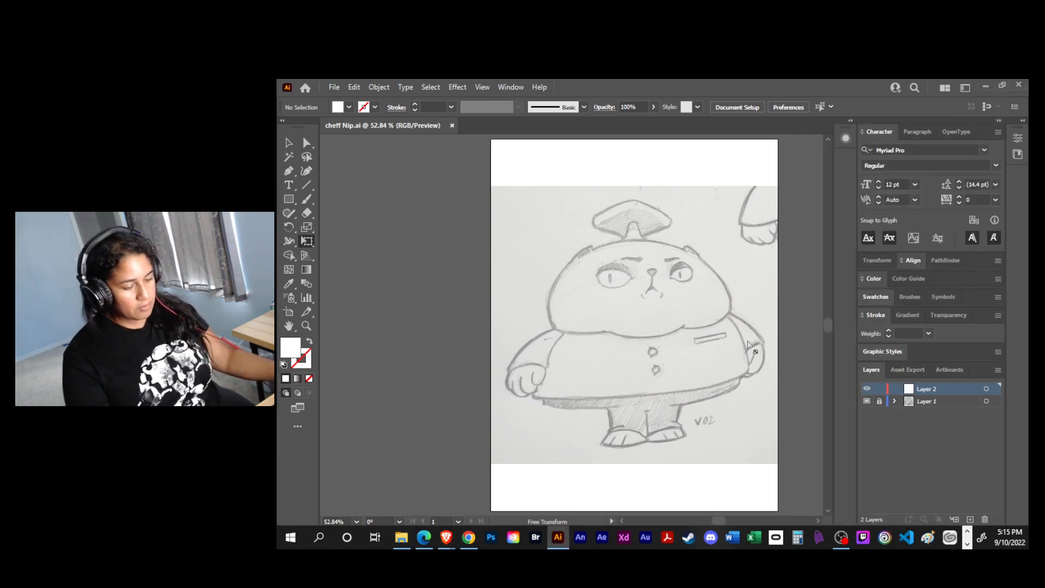
- Trace the upper curve of the V02 cat's head on Layer 2 with the Pen tool, using no fill and a 1 pt black stroke
{"action": "left_click_drag", "start_coordinate": [750, 338], "coordinate": [681, 343]}
{"action": "scroll", "coordinate": [682, 343], "scroll_direction": "up", "scroll_amount": 2}
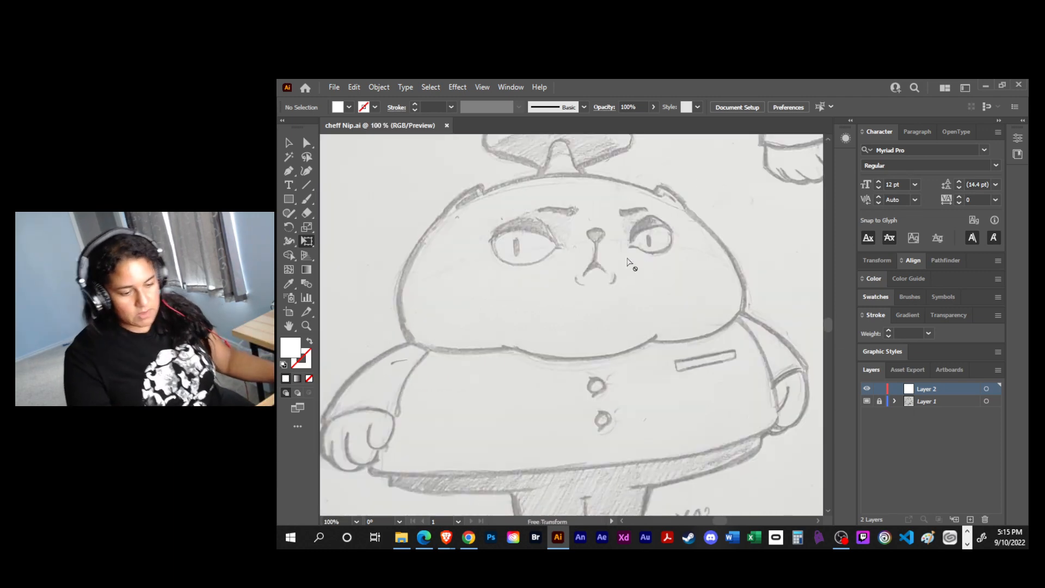
{"action": "key", "text": "p"}
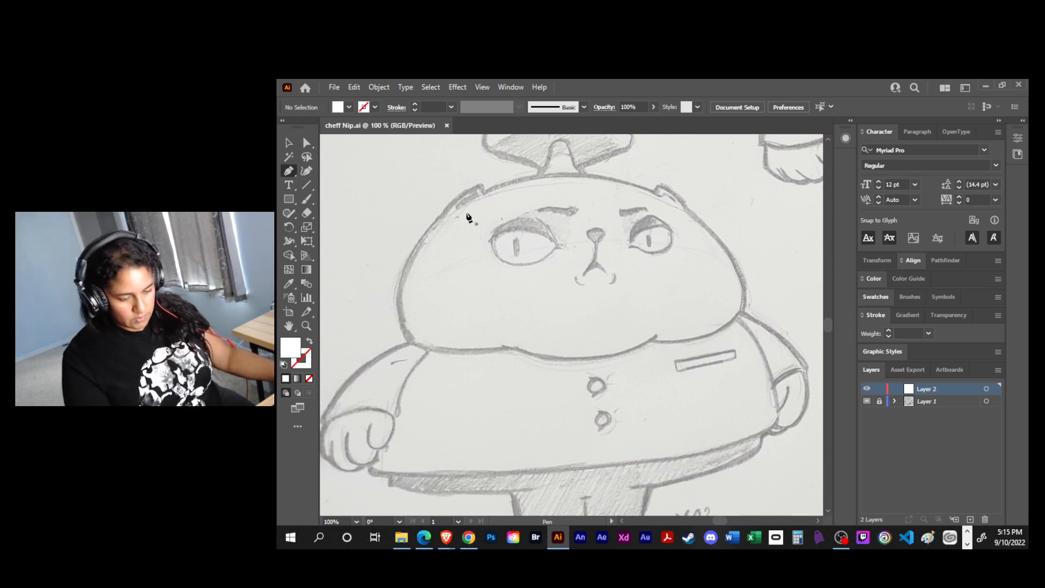
{"action": "left_click", "coordinate": [400, 313]}
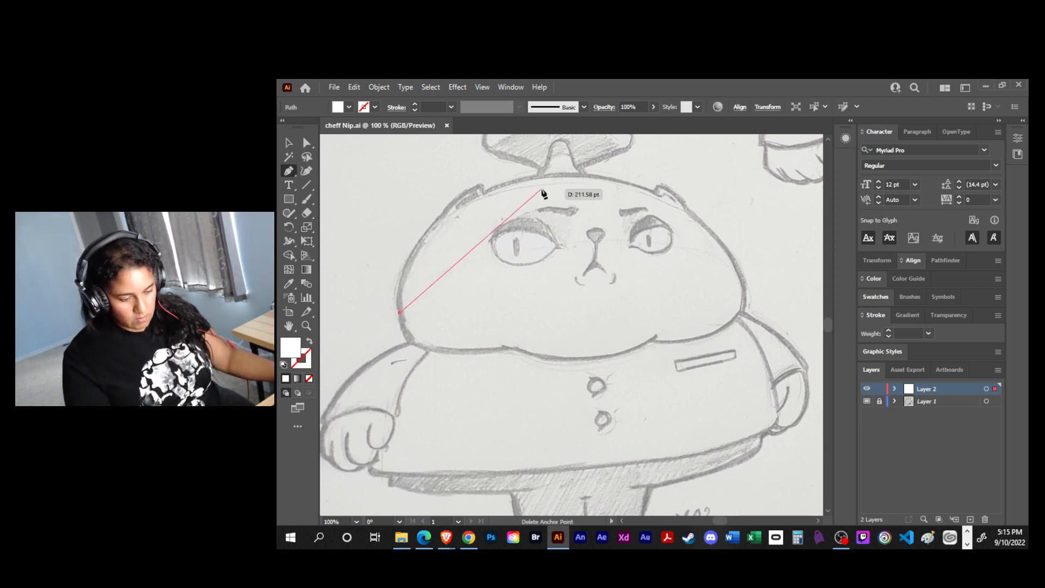
{"action": "left_click_drag", "start_coordinate": [557, 175], "coordinate": [734, 153]}
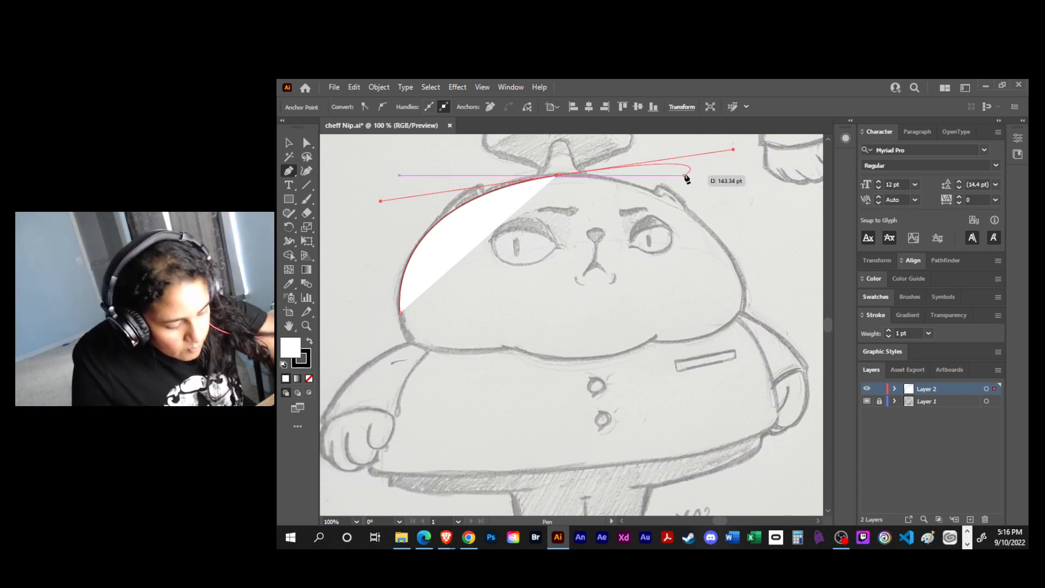
{"action": "key", "text": "slash"}
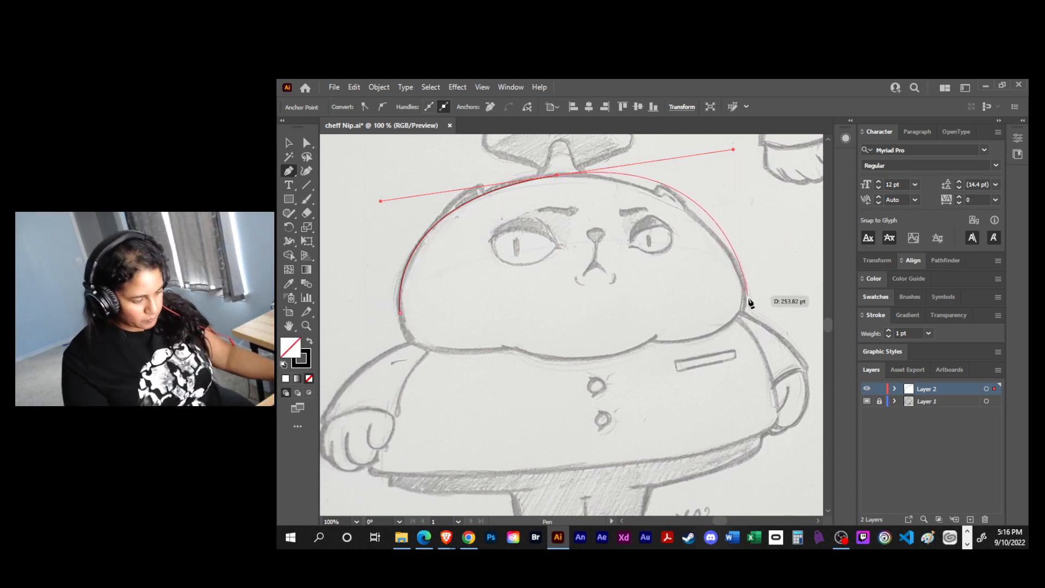
{"action": "left_click", "coordinate": [745, 302]}
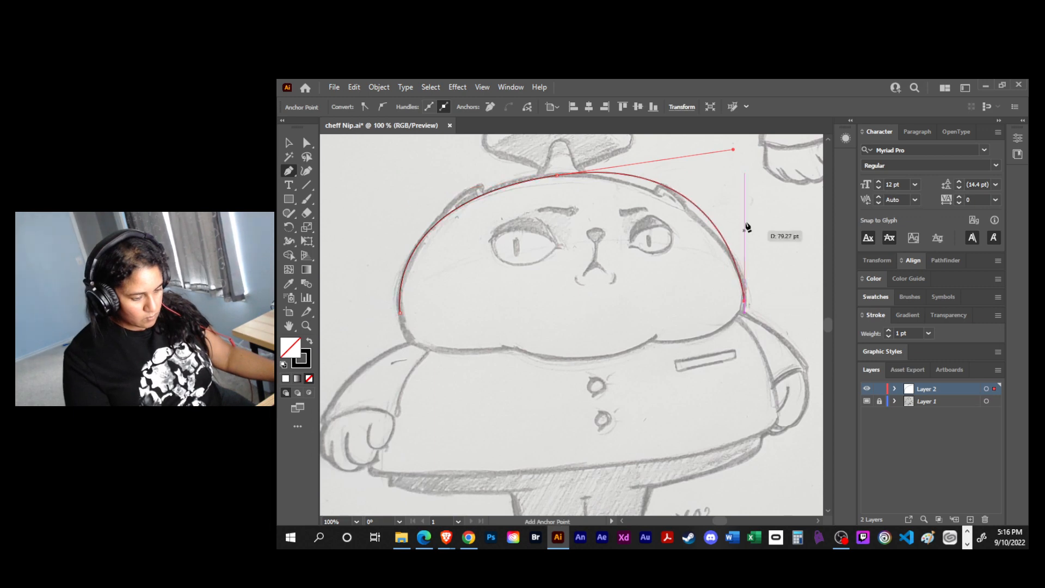
{"action": "mouse_move", "coordinate": [734, 157]}
{"action": "left_mouse_down"}
{"action": "mouse_move", "coordinate": [716, 166]}
{"action": "mouse_move", "coordinate": [730, 173]}
{"action": "left_mouse_up"}
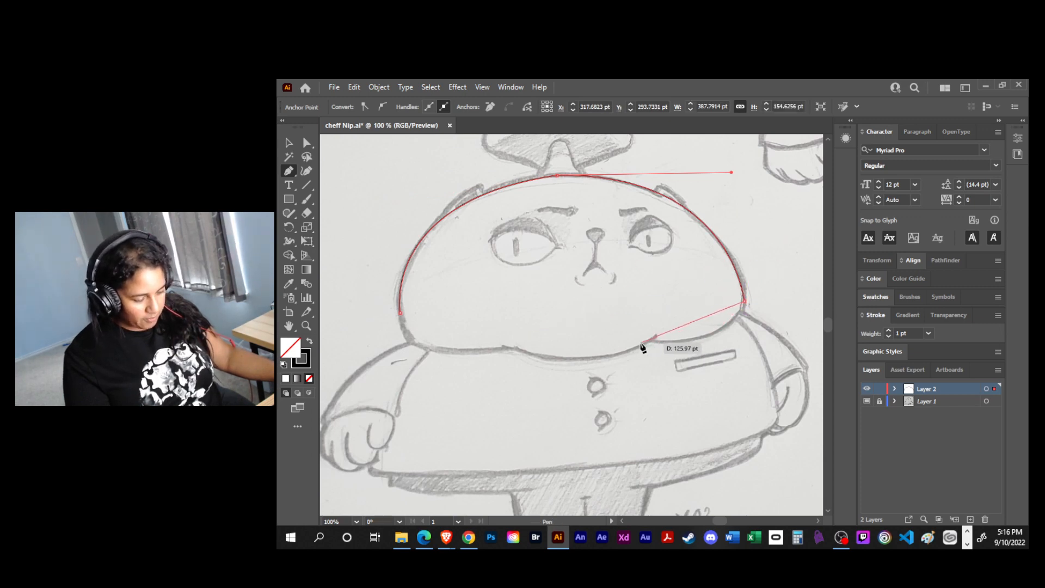
- Trace the underside of both cheeks and close the head outline at its starting anchor on the left cheek
{"action": "mouse_move", "coordinate": [597, 338]}
{"action": "left_mouse_down"}
{"action": "mouse_move", "coordinate": [535, 320]}
{"action": "mouse_move", "coordinate": [442, 323]}
{"action": "mouse_move", "coordinate": [400, 180]}
{"action": "mouse_move", "coordinate": [380, 201]}
{"action": "left_mouse_up"}
{"action": "left_click_drag", "start_coordinate": [349, 241], "coordinate": [388, 237]}
{"action": "left_click_drag", "start_coordinate": [441, 322], "coordinate": [544, 331]}
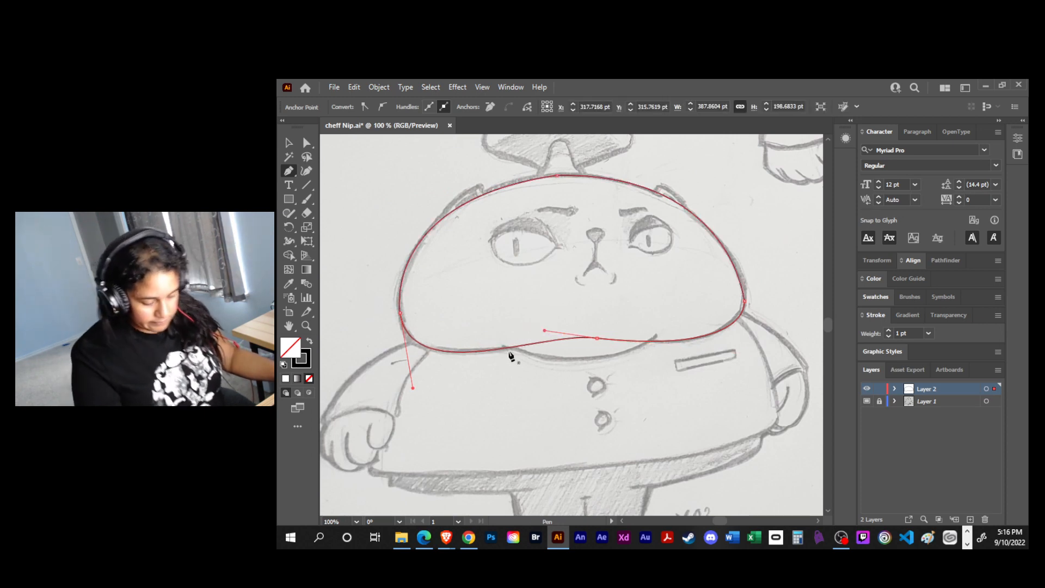
- Draw a separate open curve for the chin below the head outline, between the two cheeks
{"action": "left_click", "coordinate": [492, 341]}
{"action": "left_click_drag", "start_coordinate": [538, 361], "coordinate": [655, 339]}
{"action": "left_click", "coordinate": [661, 333]}
{"action": "key", "text": "v"}
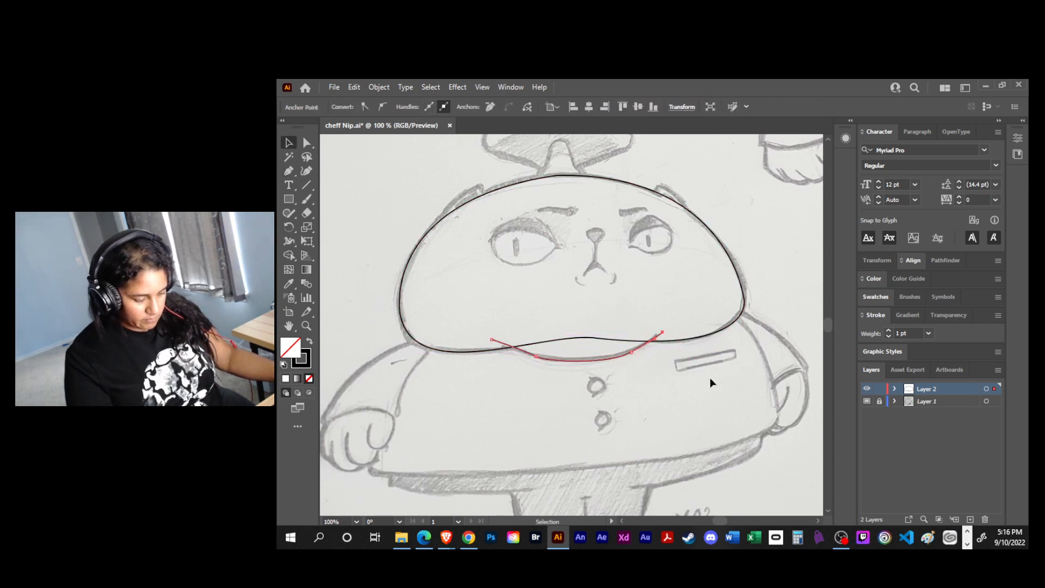
{"action": "left_click", "coordinate": [709, 380]}
- Reshape the chin curve by adjusting the handle of its left anchor point, and deselect the path
{"action": "left_click_drag", "start_coordinate": [625, 385], "coordinate": [596, 397]}
{"action": "key", "text": "a"}
{"action": "left_click", "coordinate": [520, 371]}
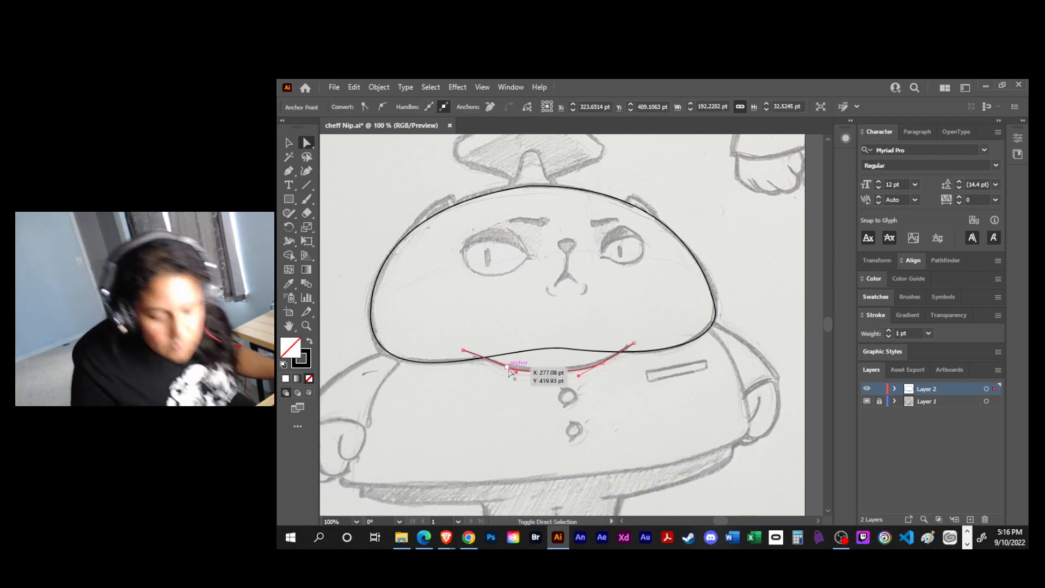
{"action": "key", "text": "shift+c"}
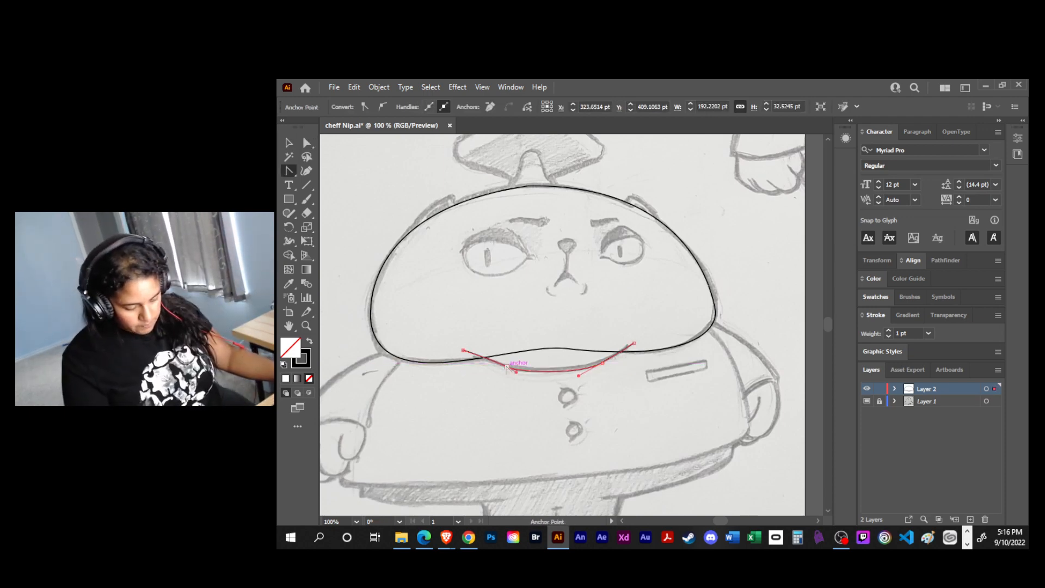
{"action": "left_click_drag", "start_coordinate": [512, 371], "coordinate": [530, 375]}
{"action": "key", "text": "v"}
{"action": "left_click", "coordinate": [627, 405]}
{"action": "mouse_move", "coordinate": [609, 384]}
{"action": "left_mouse_down"}
{"action": "mouse_move", "coordinate": [594, 408]}
{"action": "mouse_move", "coordinate": [568, 396]}
{"action": "mouse_move", "coordinate": [601, 389]}
{"action": "left_mouse_up"}
{"action": "left_click", "coordinate": [597, 423]}
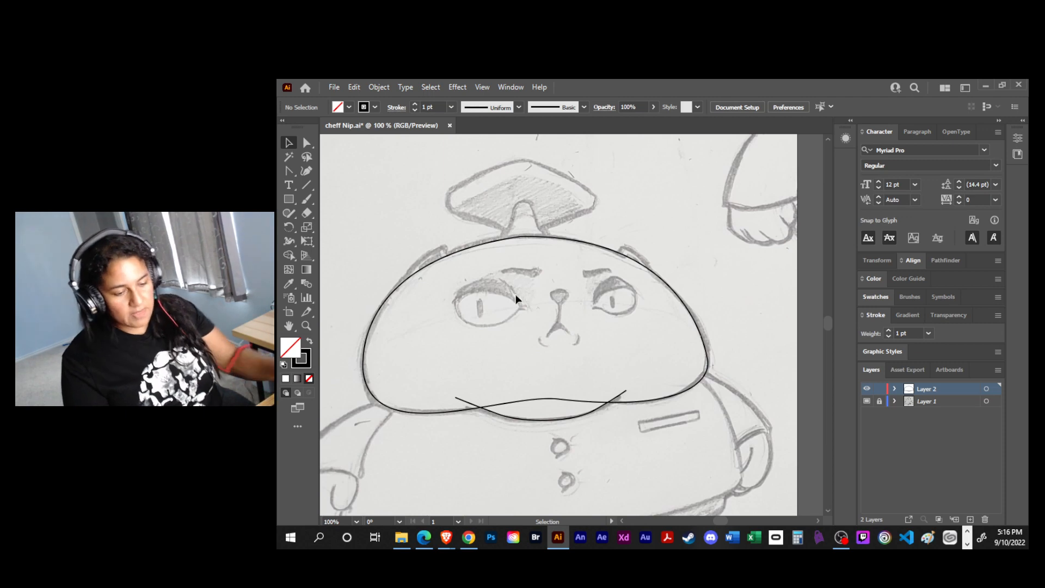
- Trace the small ear on the left side of the head as an open curved path with a corner at its tip
{"action": "key", "text": "ctrl+equal"}
{"action": "key", "text": "ctrl+equal"}
{"action": "left_click_drag", "start_coordinate": [550, 314], "coordinate": [714, 351]}
{"action": "key", "text": "p"}
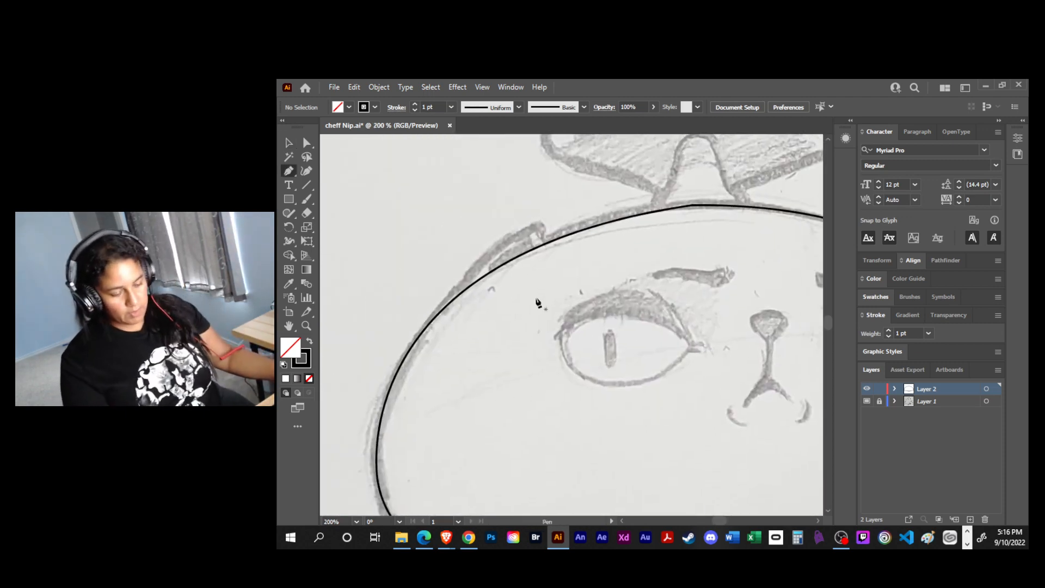
{"action": "left_click_drag", "start_coordinate": [461, 293], "coordinate": [489, 283]}
{"action": "mouse_move", "coordinate": [542, 220]}
{"action": "left_mouse_down"}
{"action": "mouse_move", "coordinate": [590, 208]}
{"action": "mouse_move", "coordinate": [539, 238]}
{"action": "mouse_move", "coordinate": [528, 233]}
{"action": "left_mouse_up"}
{"action": "left_click", "coordinate": [544, 256]}
{"action": "key", "text": "a"}
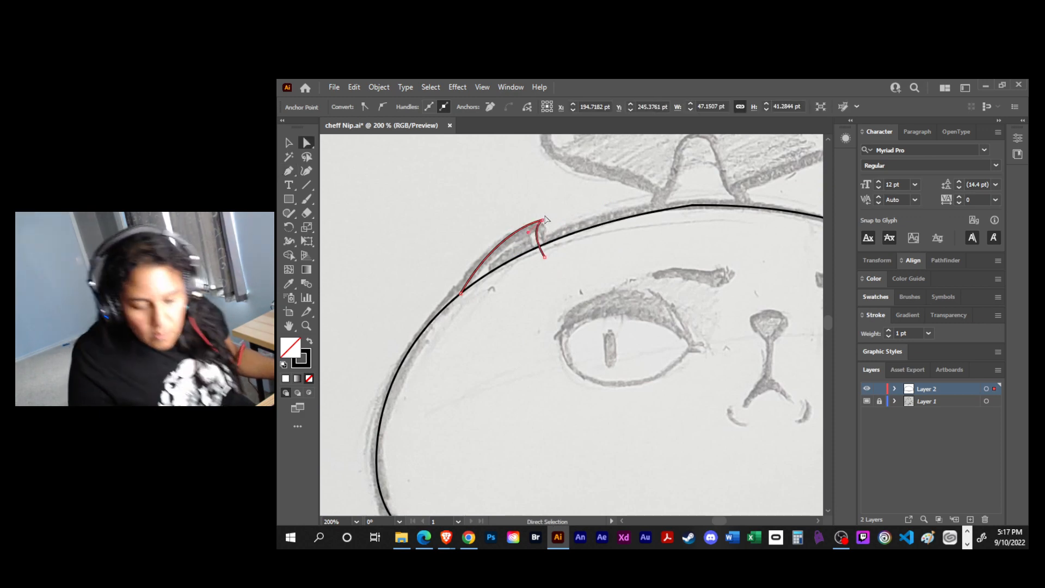
- Reshape the curve at the left ear's tip by adjusting its anchor handles so it comes to a narrow point
{"action": "key", "text": "shift+c"}
{"action": "left_click_drag", "start_coordinate": [542, 220], "coordinate": [546, 238]}
{"action": "left_click_drag", "start_coordinate": [564, 230], "coordinate": [566, 235]}
{"action": "left_click", "coordinate": [564, 236]}
{"action": "key", "text": "plus"}
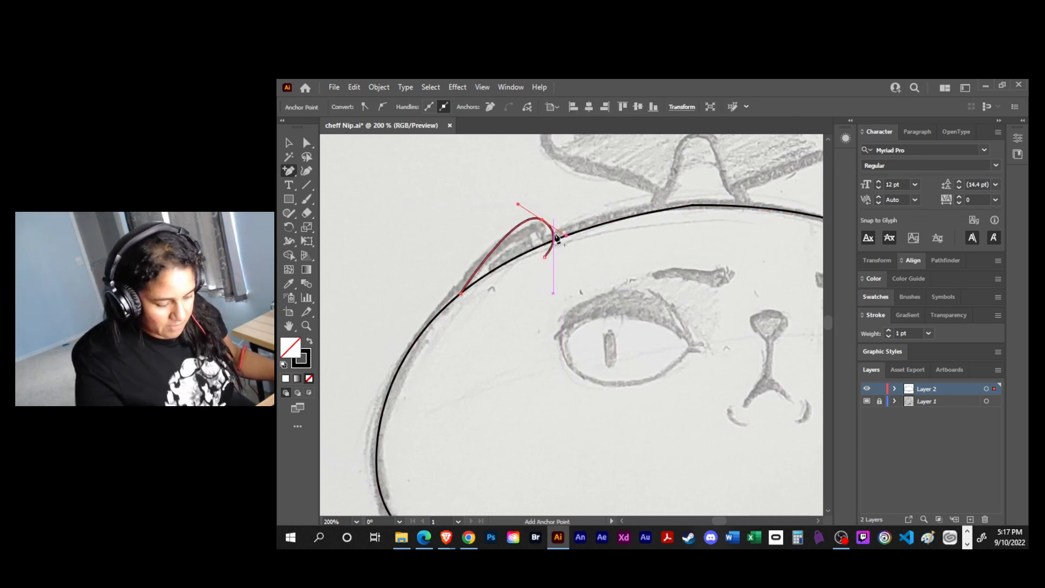
{"action": "left_click", "coordinate": [553, 235]}
{"action": "key", "text": "a"}
{"action": "left_click_drag", "start_coordinate": [553, 235], "coordinate": [479, 235]}
{"action": "left_click", "coordinate": [493, 250]}
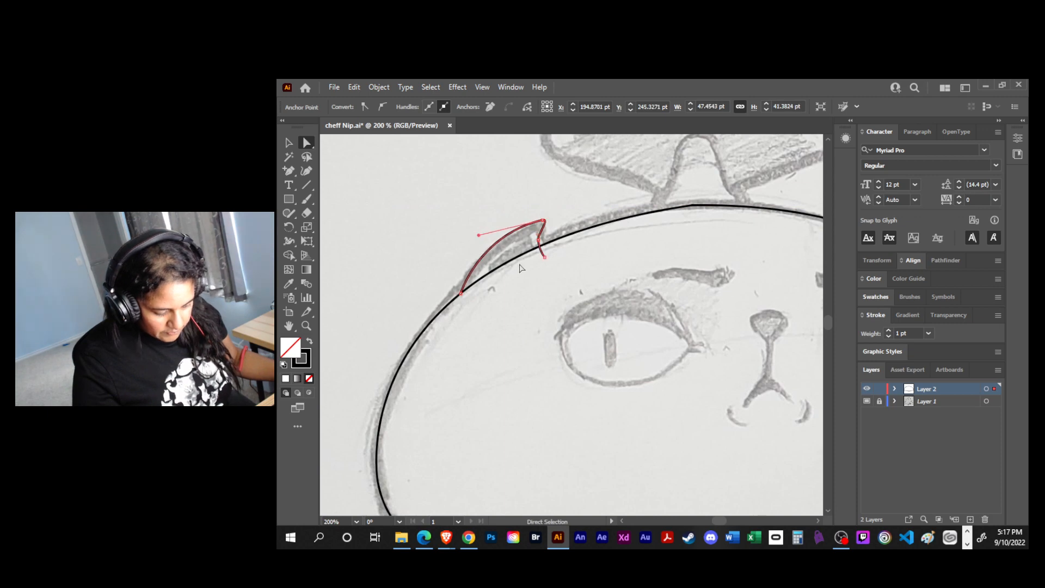
- Adjust both open ends of the left ear so they overlap the head outline, and deselect the path
{"action": "left_click", "coordinate": [534, 270]}
{"action": "left_click", "coordinate": [543, 255]}
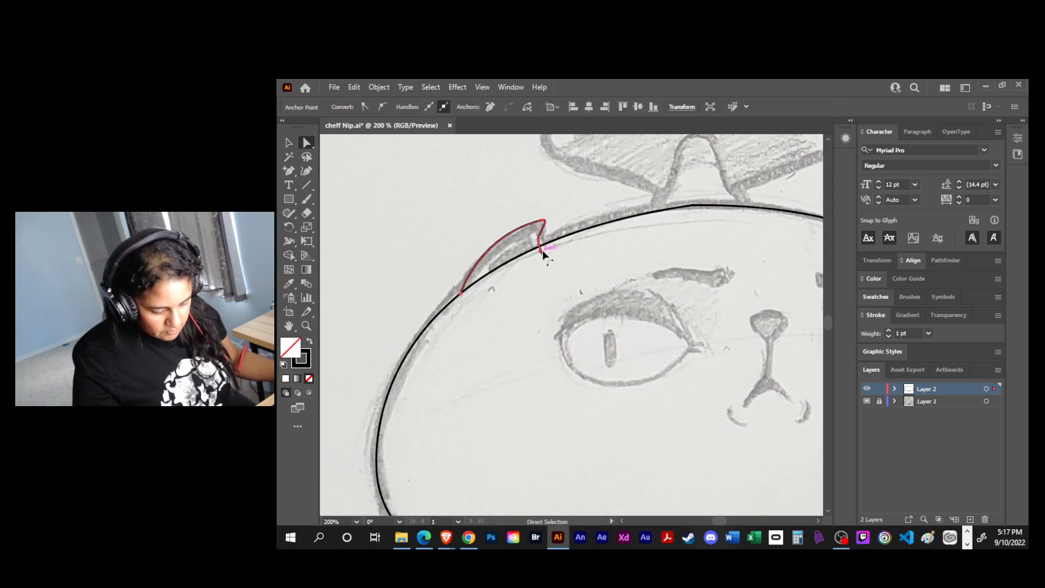
{"action": "left_click_drag", "start_coordinate": [537, 241], "coordinate": [539, 248]}
{"action": "left_click", "coordinate": [528, 262]}
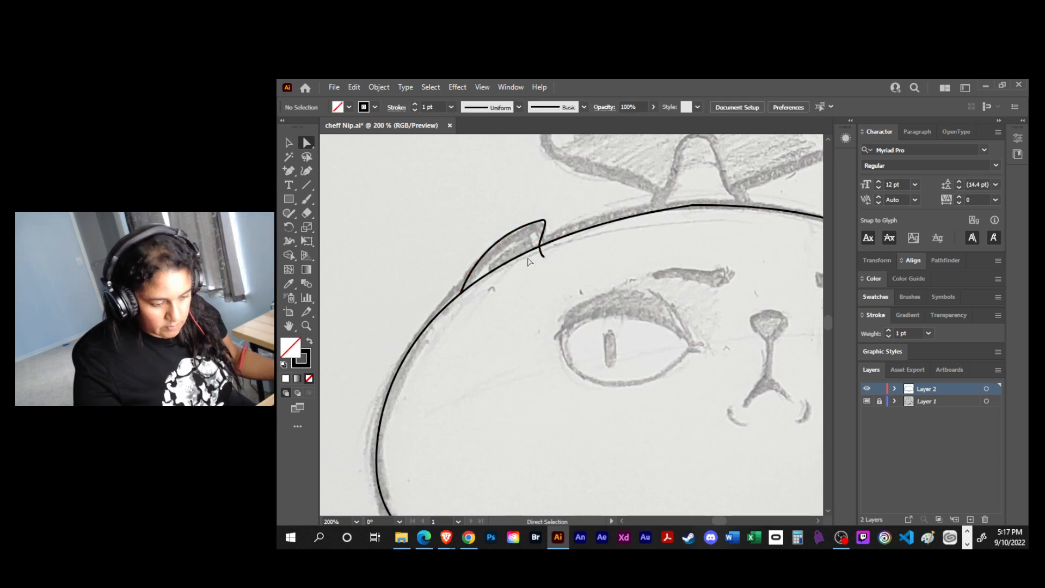
{"action": "left_click", "coordinate": [461, 294]}
{"action": "left_click_drag", "start_coordinate": [459, 299], "coordinate": [453, 305]}
{"action": "key", "text": "p"}
{"action": "key", "text": "v"}
{"action": "left_click", "coordinate": [577, 235]}
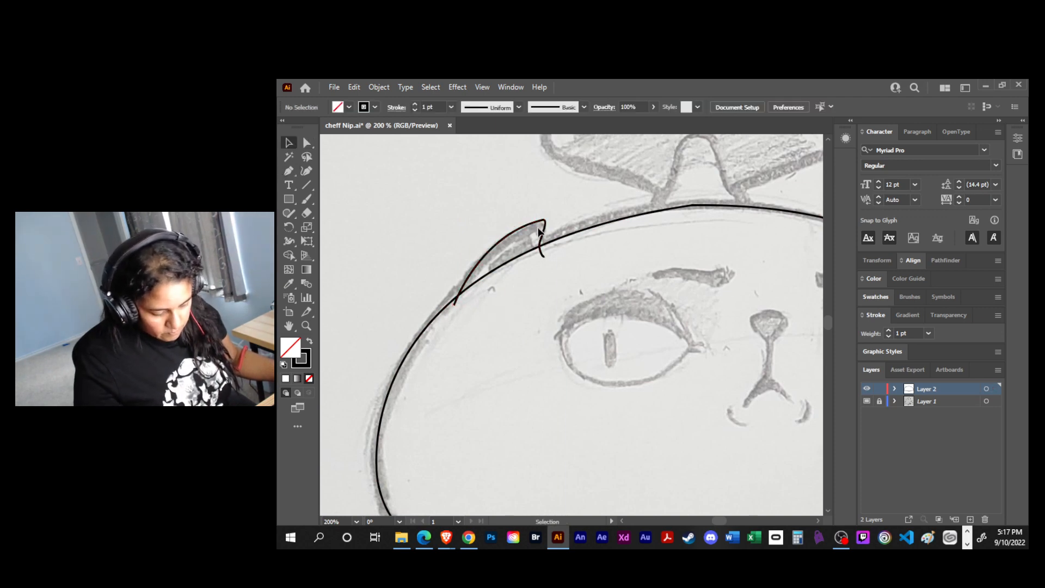
- Duplicate the left ear path, scale the copy down, and place it inside the ear as the inner ear
{"action": "left_click", "coordinate": [543, 226]}
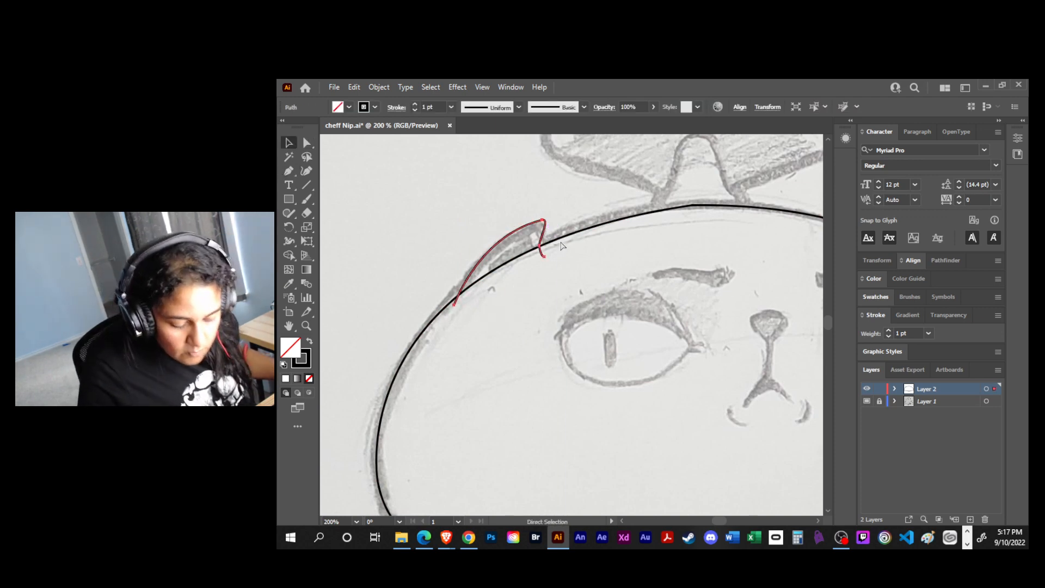
{"action": "key", "text": "ctrl+c"}
{"action": "key", "text": "ctrl+v"}
{"action": "left_click_drag", "start_coordinate": [613, 298], "coordinate": [544, 258]}
{"action": "key", "text": "e"}
{"action": "left_click_drag", "start_coordinate": [454, 329], "coordinate": [497, 299]}
{"action": "left_click_drag", "start_coordinate": [540, 263], "coordinate": [525, 256]}
- Close the left inner ear path with a straight segment between its two open ends, and deselect it
{"action": "key", "text": "p"}
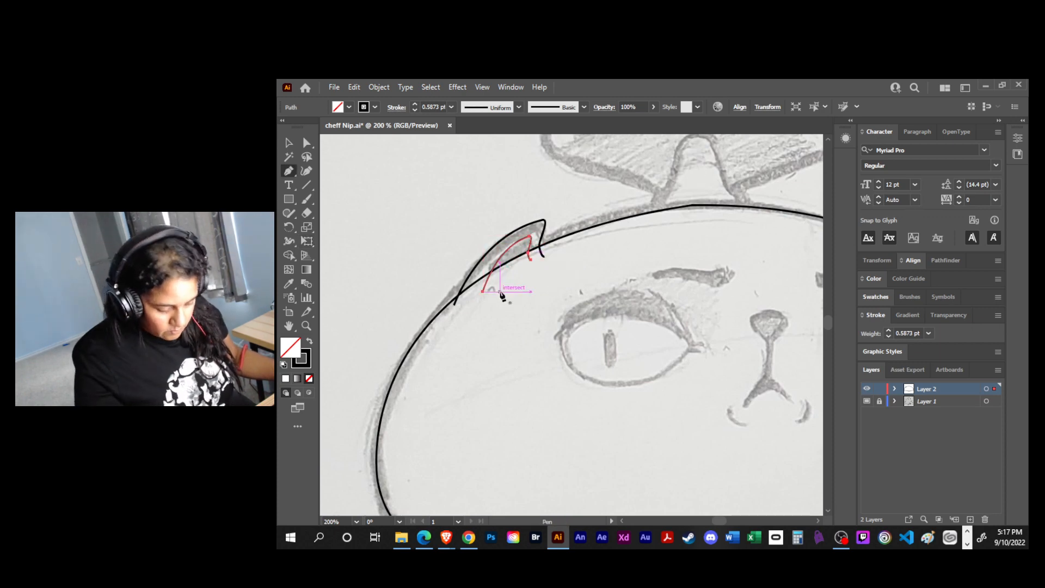
{"action": "left_click", "coordinate": [483, 291]}
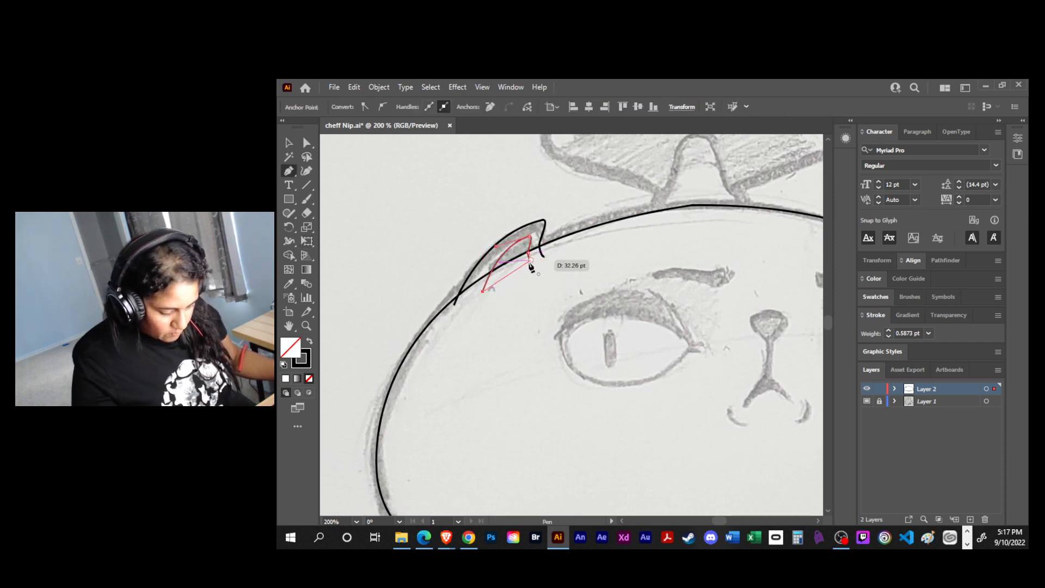
{"action": "left_click", "coordinate": [531, 262]}
{"action": "key", "text": "v"}
{"action": "left_click", "coordinate": [557, 279]}
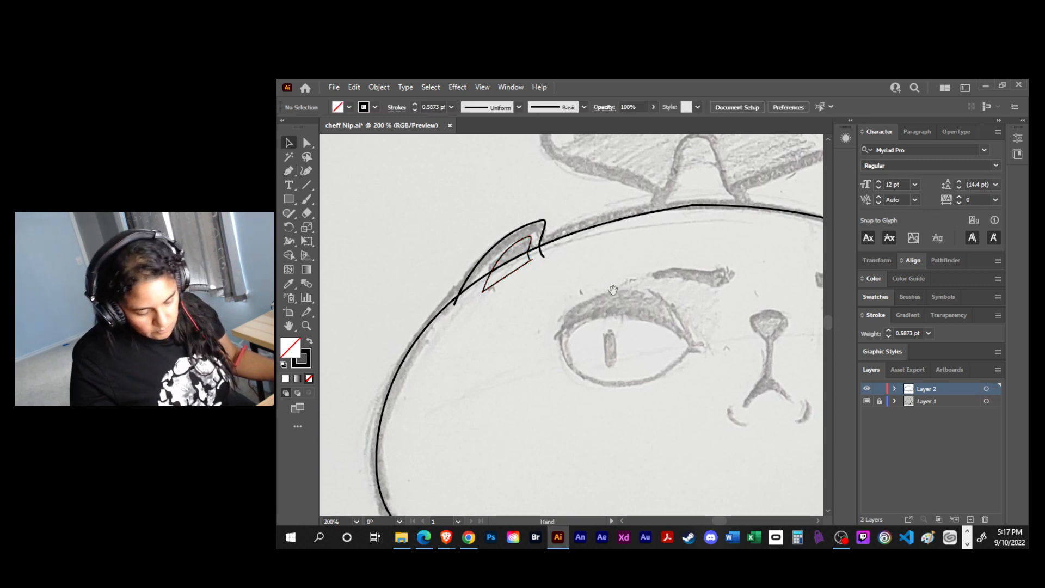
- Trace the small ear on the right side of the head as a closed curved path overlapping the head outline
{"action": "left_click_drag", "start_coordinate": [609, 291], "coordinate": [540, 310]}
{"action": "left_click_drag", "start_coordinate": [529, 226], "coordinate": [478, 241]}
{"action": "mouse_move", "coordinate": [621, 272]}
{"action": "left_mouse_down"}
{"action": "mouse_move", "coordinate": [651, 278]}
{"action": "mouse_move", "coordinate": [592, 273]}
{"action": "mouse_move", "coordinate": [615, 276]}
{"action": "left_mouse_up"}
{"action": "key", "text": "p"}
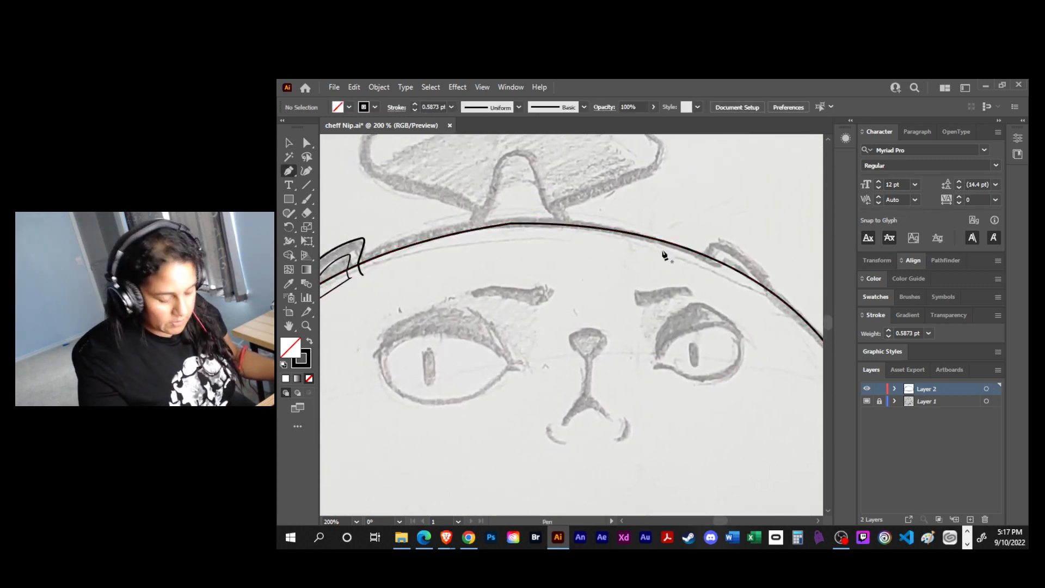
{"action": "left_click", "coordinate": [701, 262]}
{"action": "left_click_drag", "start_coordinate": [708, 245], "coordinate": [726, 245]}
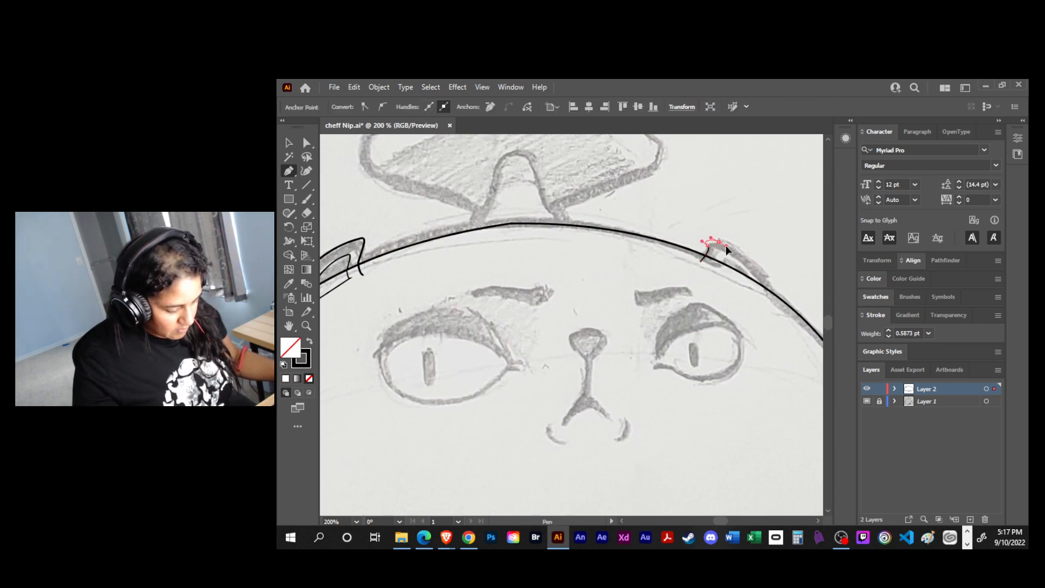
{"action": "left_click_drag", "start_coordinate": [779, 305], "coordinate": [789, 355]}
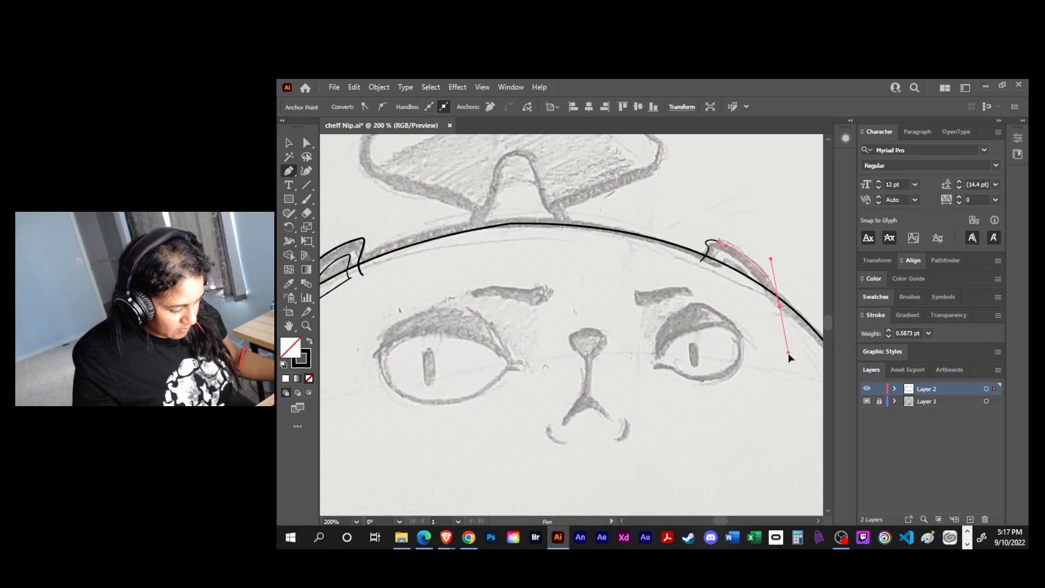
{"action": "left_click", "coordinate": [700, 262]}
{"action": "left_click_drag", "start_coordinate": [789, 354], "coordinate": [780, 306]}
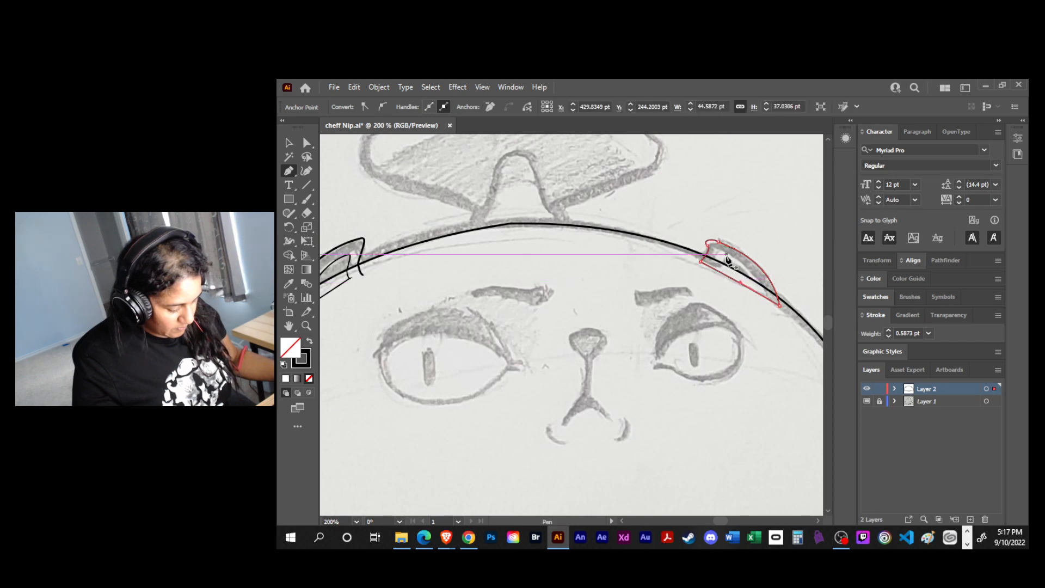
- Move the right ear's lower left anchor slightly inward to refine the ear's base
{"action": "key", "text": "a"}
{"action": "left_click_drag", "start_coordinate": [700, 262], "coordinate": [706, 264]}
{"action": "key", "text": "space"}
{"action": "left_click_drag", "start_coordinate": [707, 293], "coordinate": [635, 312]}
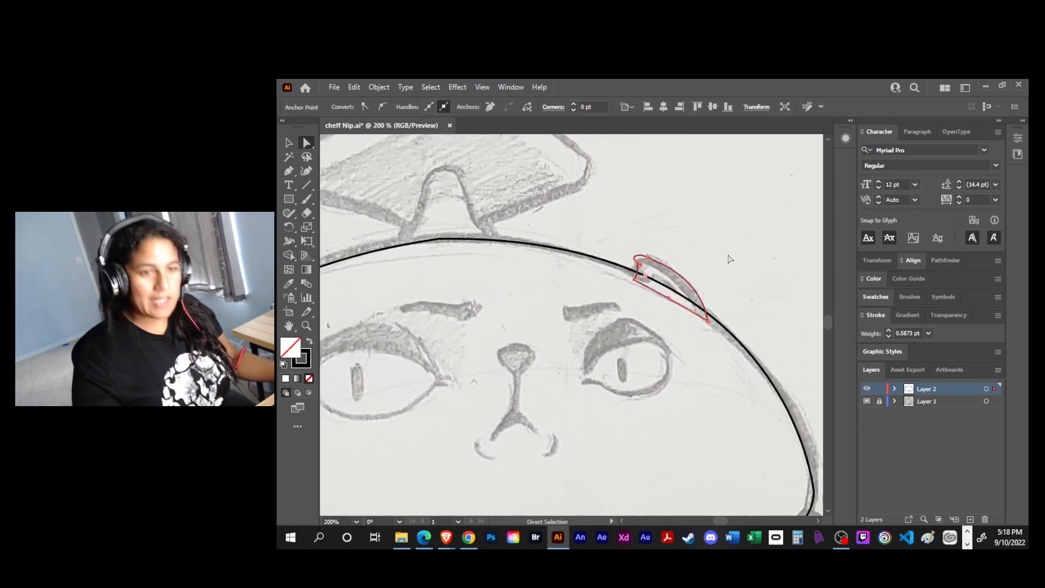
{"action": "key", "text": "p"}
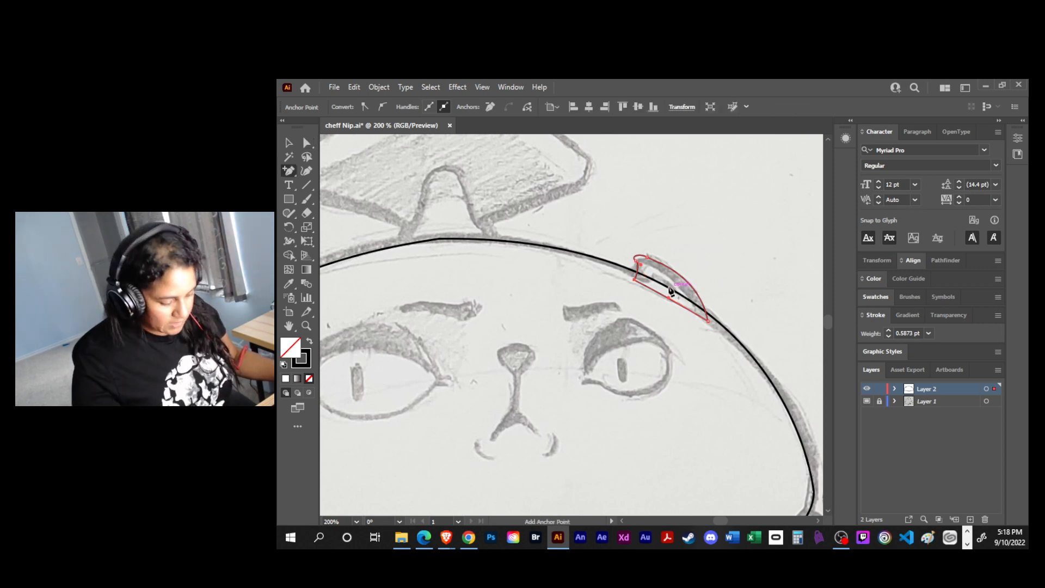
{"action": "left_click", "coordinate": [653, 289]}
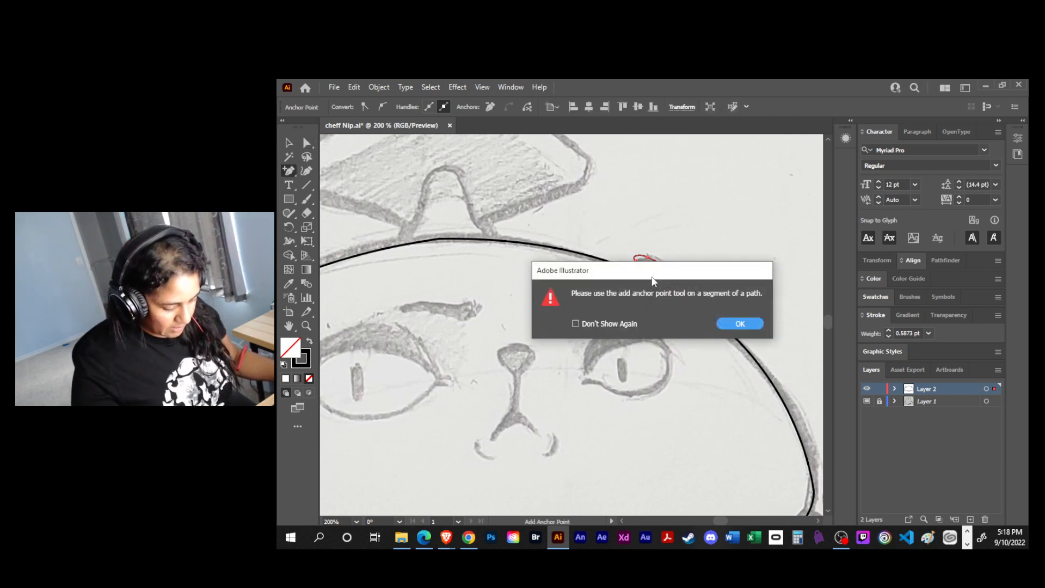
{"action": "left_click", "coordinate": [730, 322]}
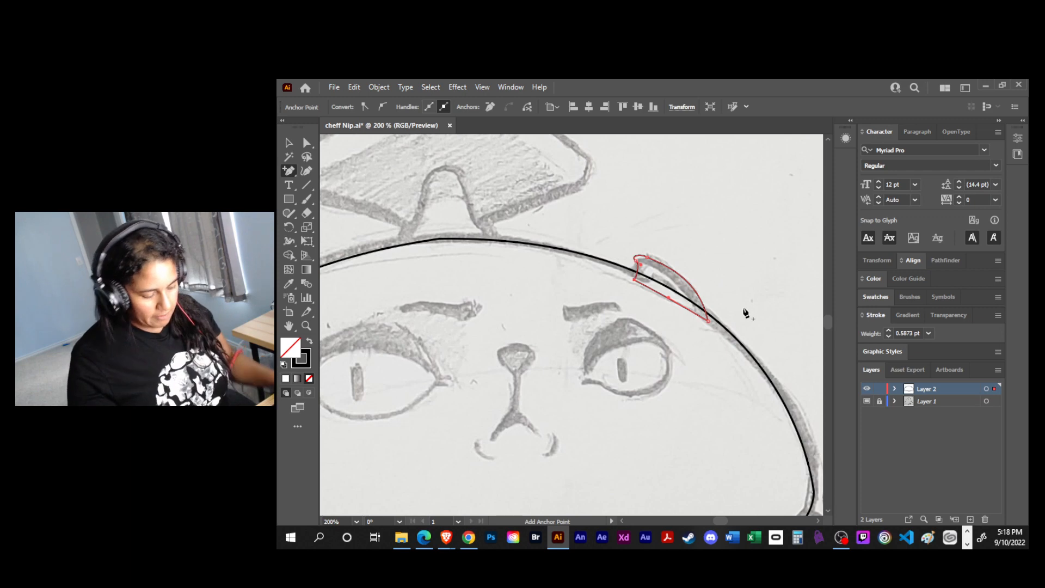
- Draw a small closed inner ear shape inside the right ear, and undo any stray path started beside it
{"action": "key", "text": "p"}
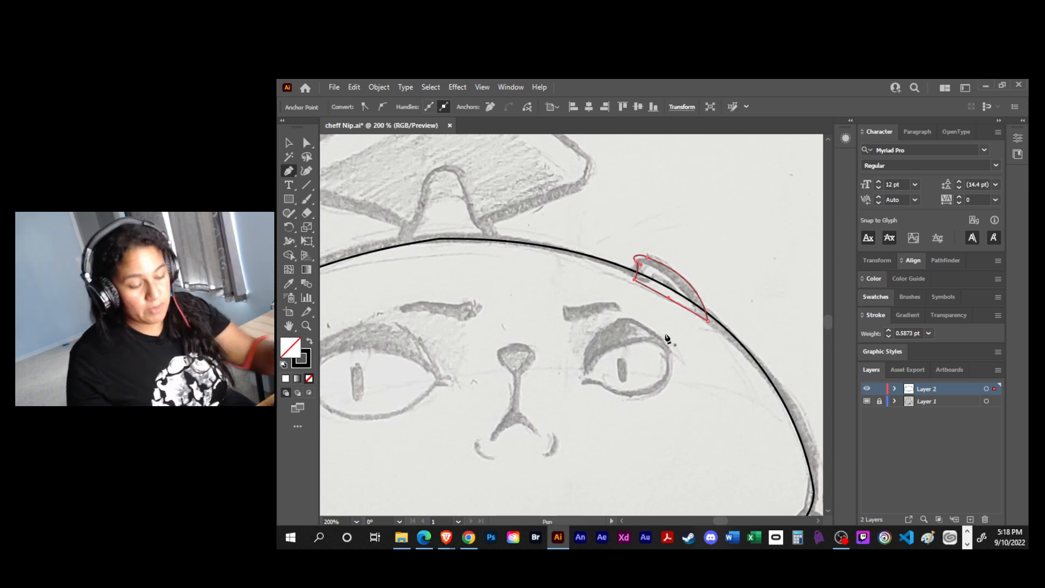
{"action": "key", "text": "ctrl+plus"}
{"action": "left_click", "coordinate": [596, 333]}
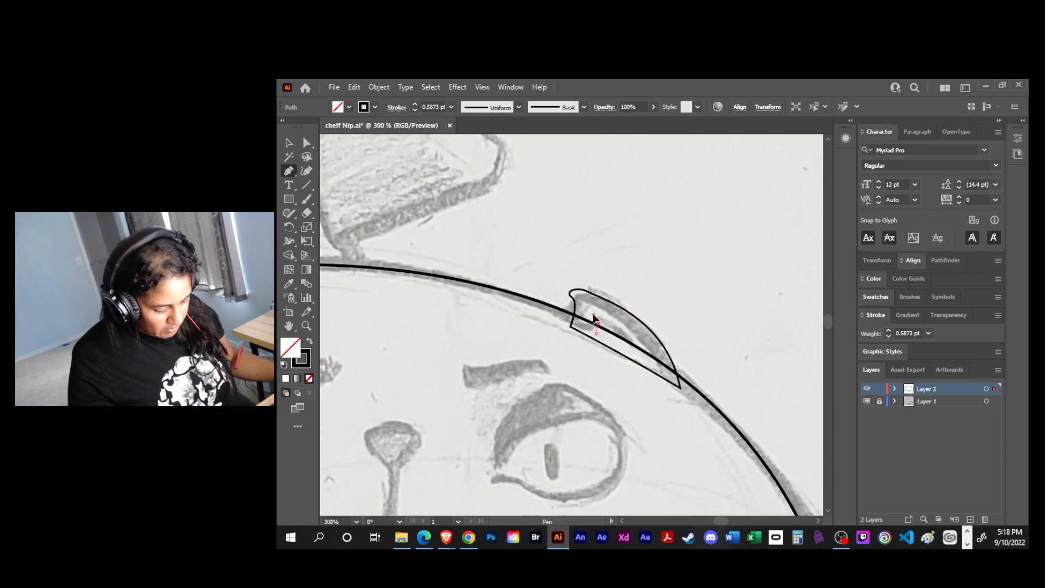
{"action": "left_click_drag", "start_coordinate": [640, 357], "coordinate": [642, 376]}
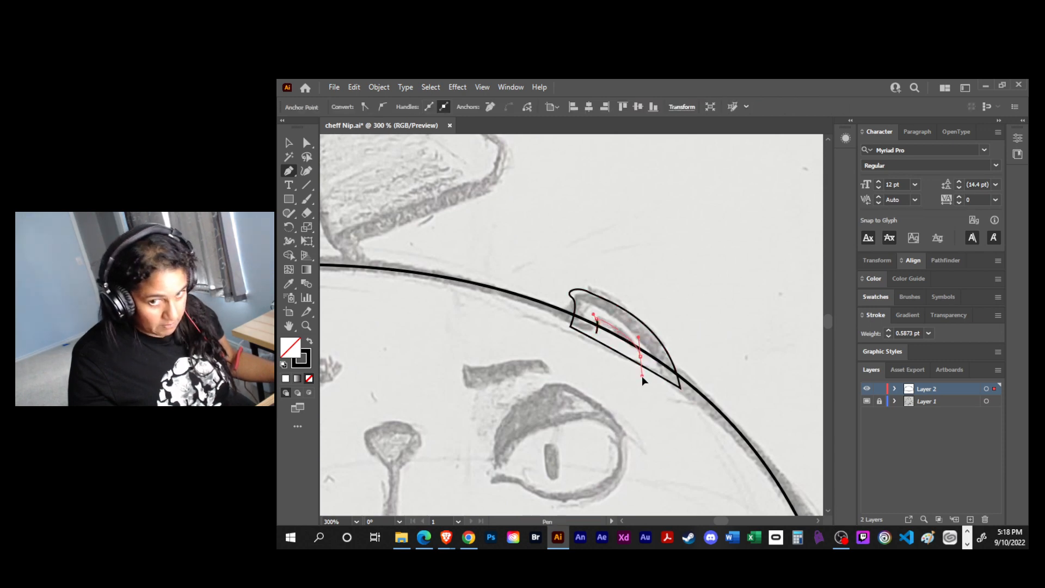
{"action": "left_click", "coordinate": [597, 333]}
{"action": "left_click_drag", "start_coordinate": [642, 375], "coordinate": [627, 351]}
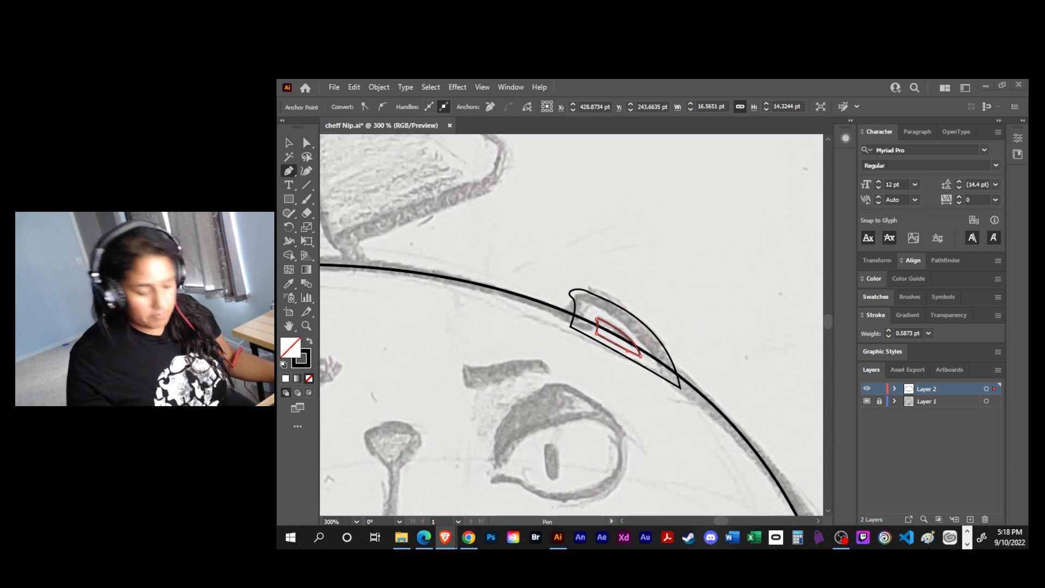
{"action": "left_click", "coordinate": [659, 404]}
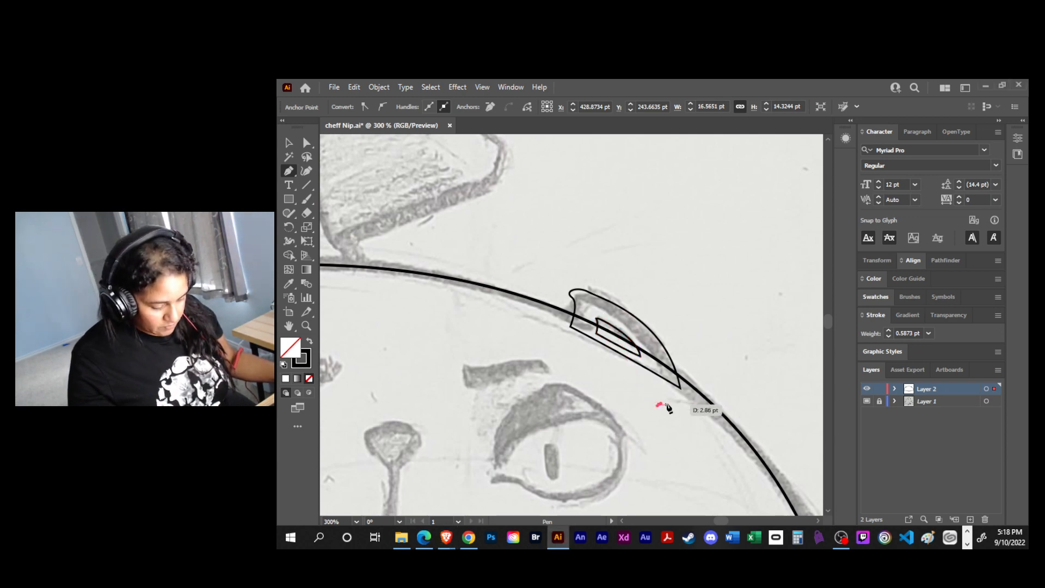
{"action": "key", "text": "ctrl+z"}
- Reshape the short left side of the right ear by adjusting its curve, and deselect the path
{"action": "key", "text": "a"}
{"action": "left_click", "coordinate": [576, 302]}
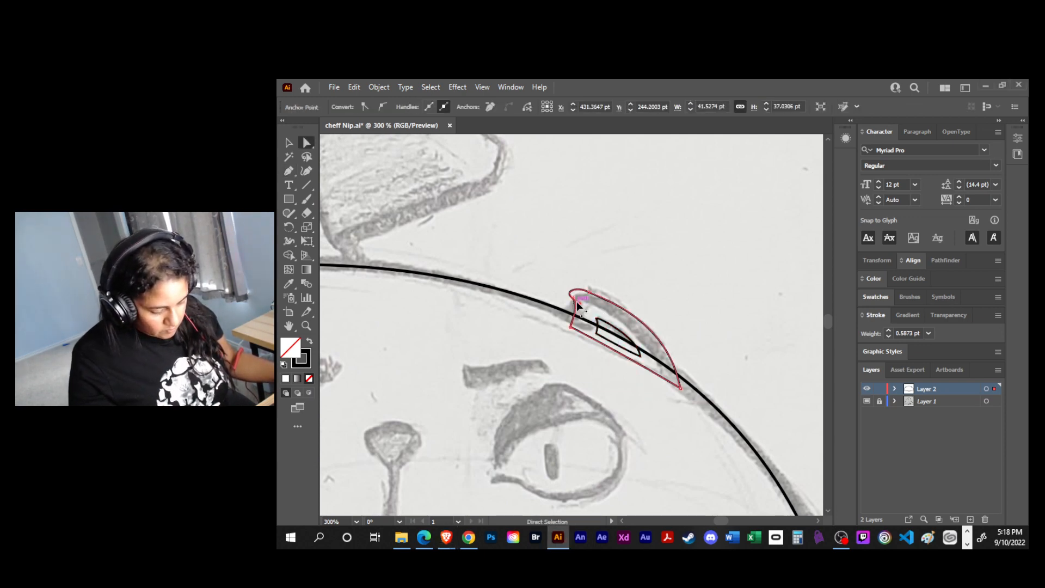
{"action": "left_click_drag", "start_coordinate": [579, 303], "coordinate": [574, 312]}
{"action": "key", "text": "v"}
{"action": "left_click", "coordinate": [551, 382]}
- Rename Layer 2, which holds the head line art, as face base
{"action": "left_click_drag", "start_coordinate": [571, 363], "coordinate": [651, 348]}
{"action": "key", "text": "ctrl+minus"}
{"action": "key", "text": "ctrl+minus"}
{"action": "key", "text": "ctrl+minus"}
{"action": "key", "text": "ctrl+minus"}
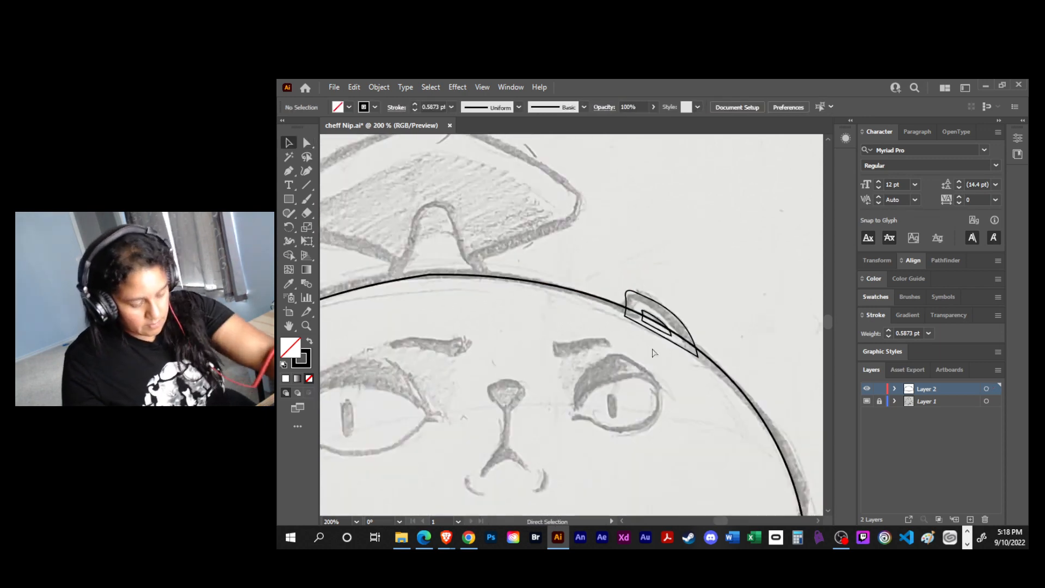
{"action": "left_click_drag", "start_coordinate": [583, 377], "coordinate": [590, 364]}
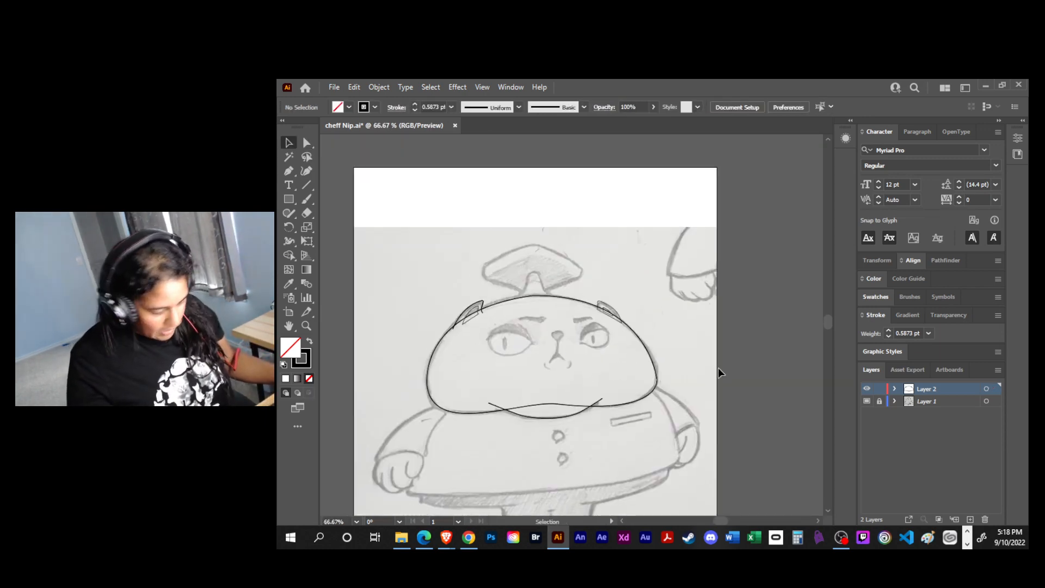
{"action": "double_click", "coordinate": [928, 390]}
{"action": "type", "text": "face base"}
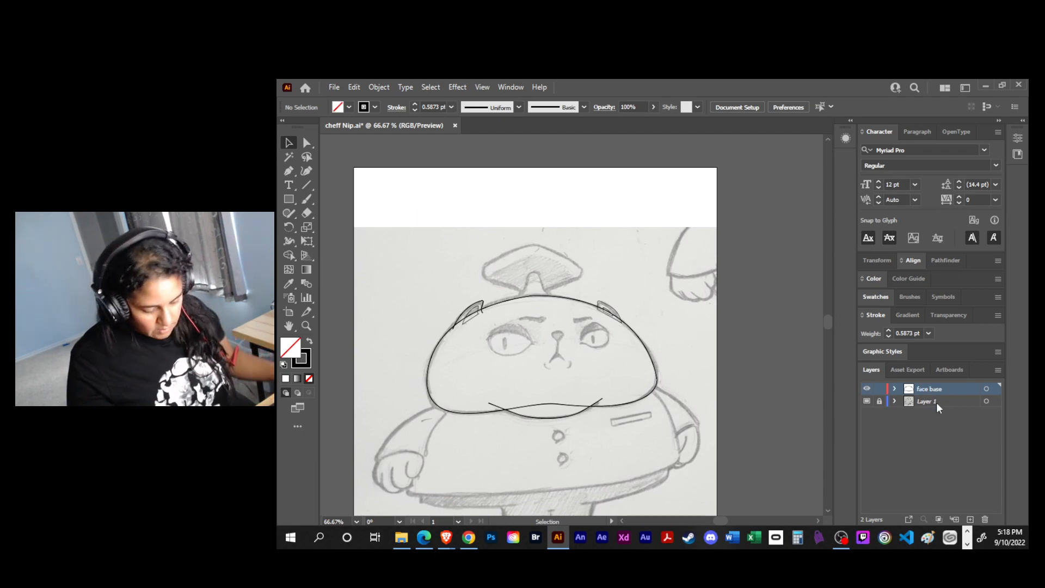
- Apply the default white fill and 1 pt black stroke to all head, chin and ear paths, and deselect them
{"action": "left_click_drag", "start_coordinate": [673, 406], "coordinate": [678, 436]}
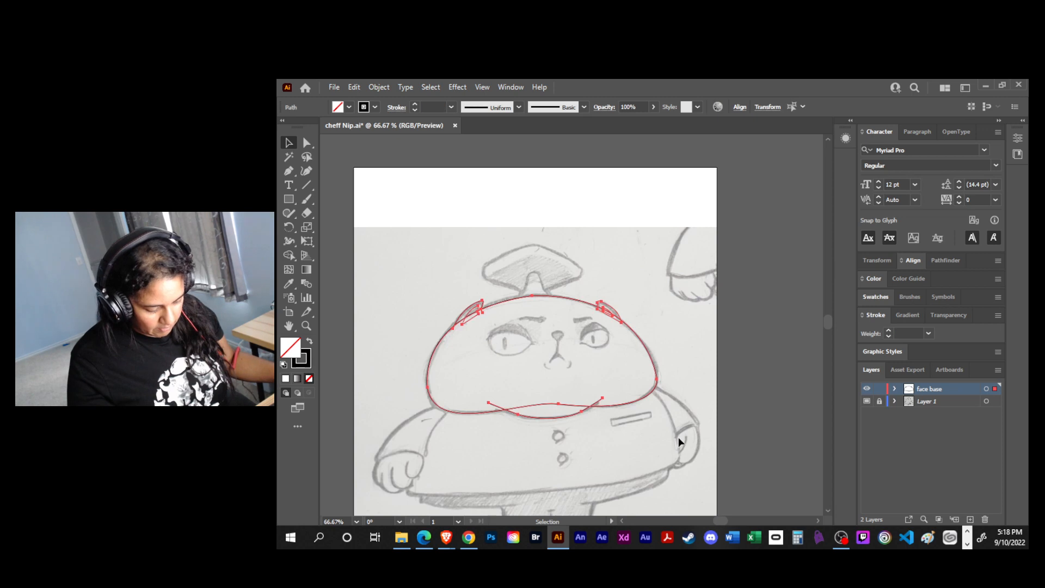
{"action": "key", "text": "d"}
{"action": "left_click", "coordinate": [678, 436]}
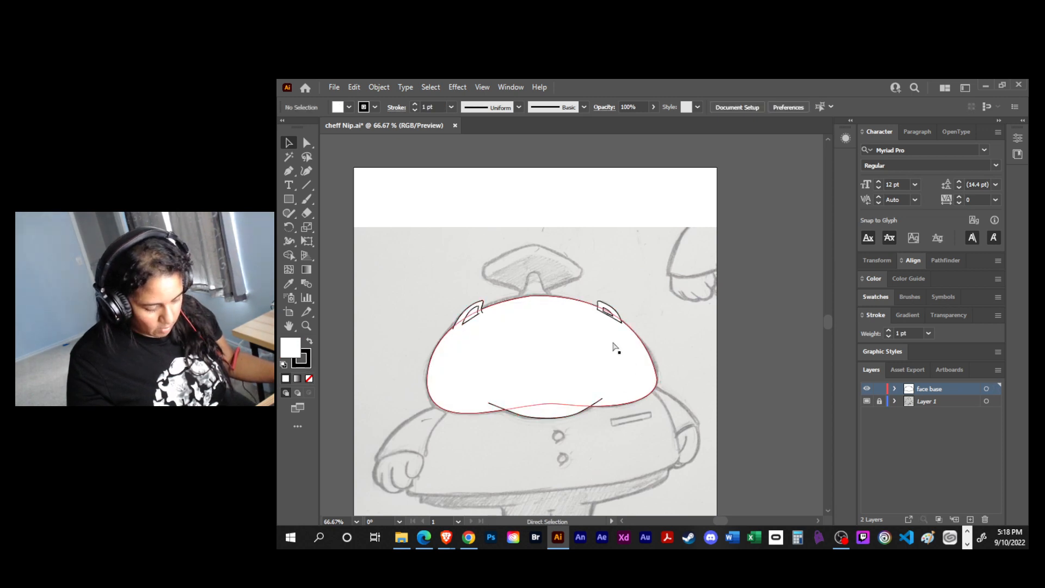
- Send the right ear's outer and inner shapes behind the head shape, and deselect them
{"action": "key", "text": "ctrl+plus"}
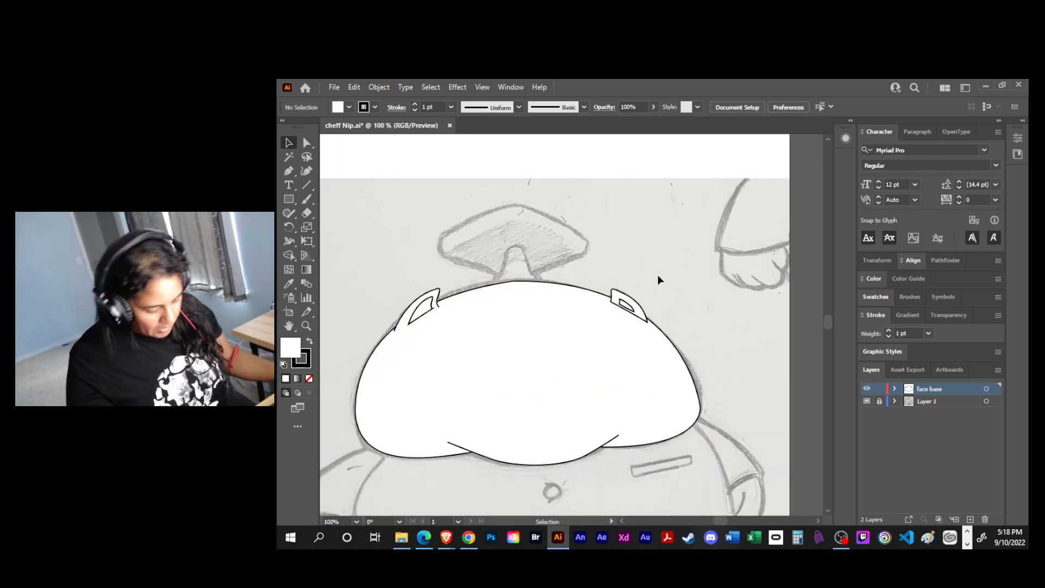
{"action": "left_click", "coordinate": [622, 305], "text": "shift"}
{"action": "left_click", "coordinate": [615, 296], "text": "shift"}
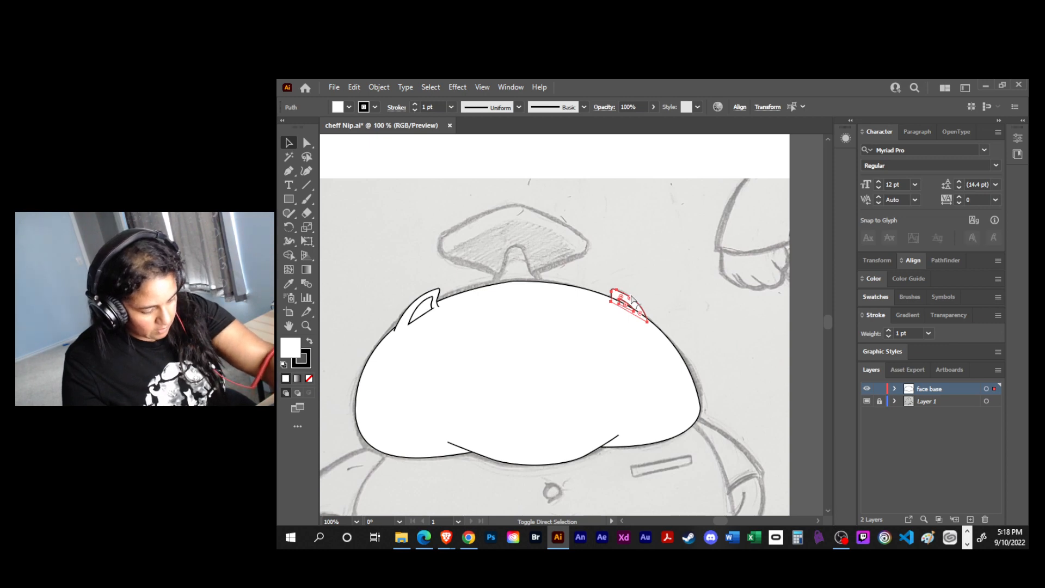
{"action": "left_click", "coordinate": [625, 276]}
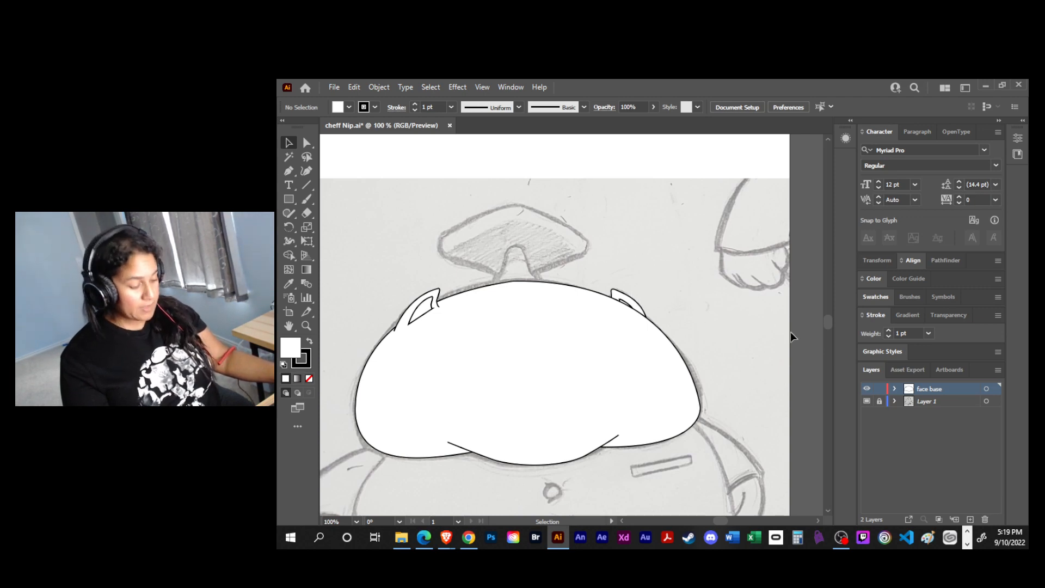
- Round the corner at the top anchor of the head outline, and deselect the path
{"action": "key", "text": "a"}
{"action": "left_click", "coordinate": [511, 282]}
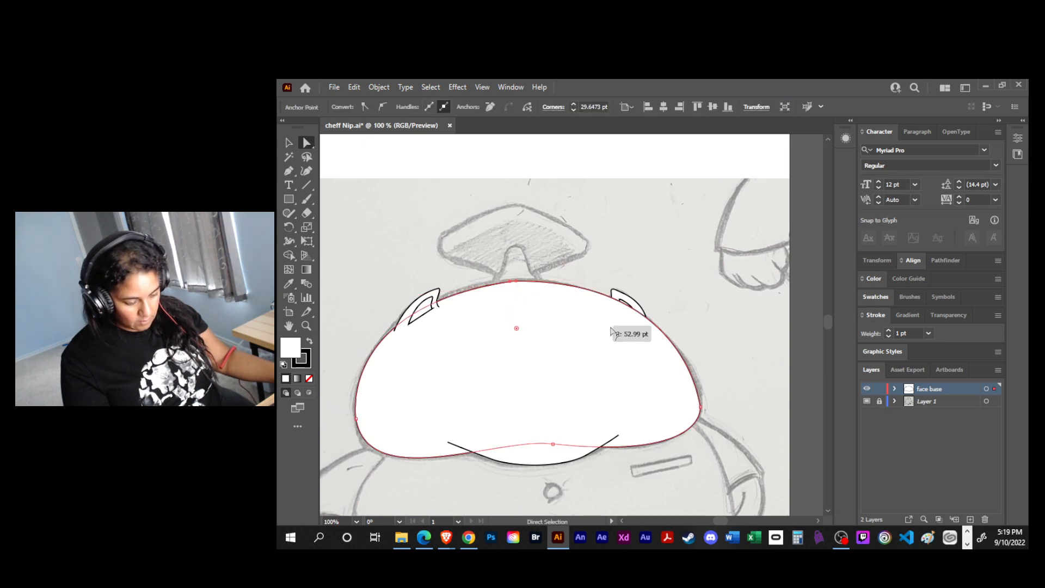
{"action": "key", "text": "v"}
{"action": "left_click", "coordinate": [695, 301]}
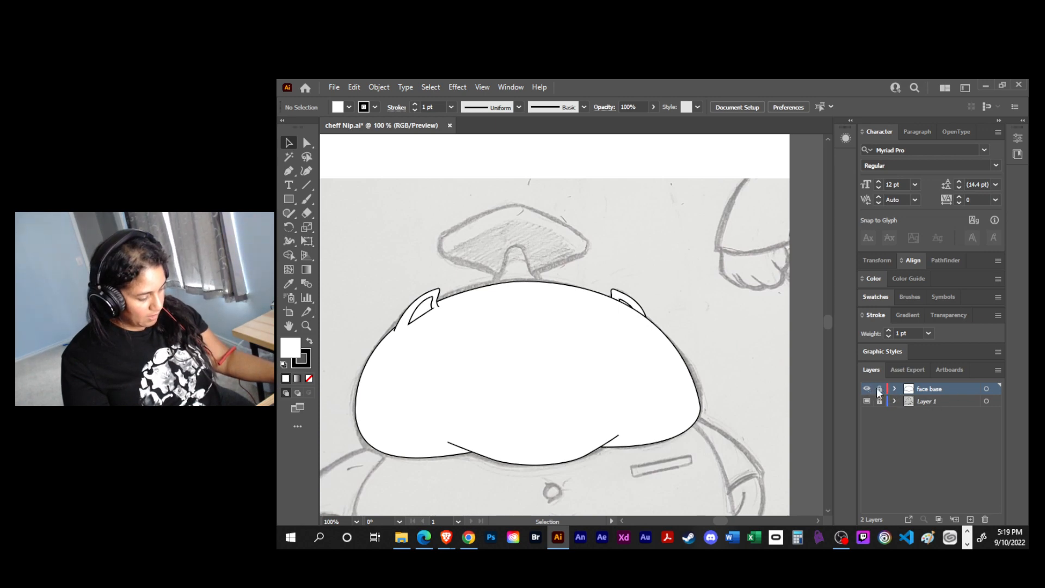
- Add a new layer named hat above the locked face base layer, and display face base as outlines
{"action": "left_click", "coordinate": [969, 518]}
{"action": "left_click", "coordinate": [867, 401], "text": "ctrl"}
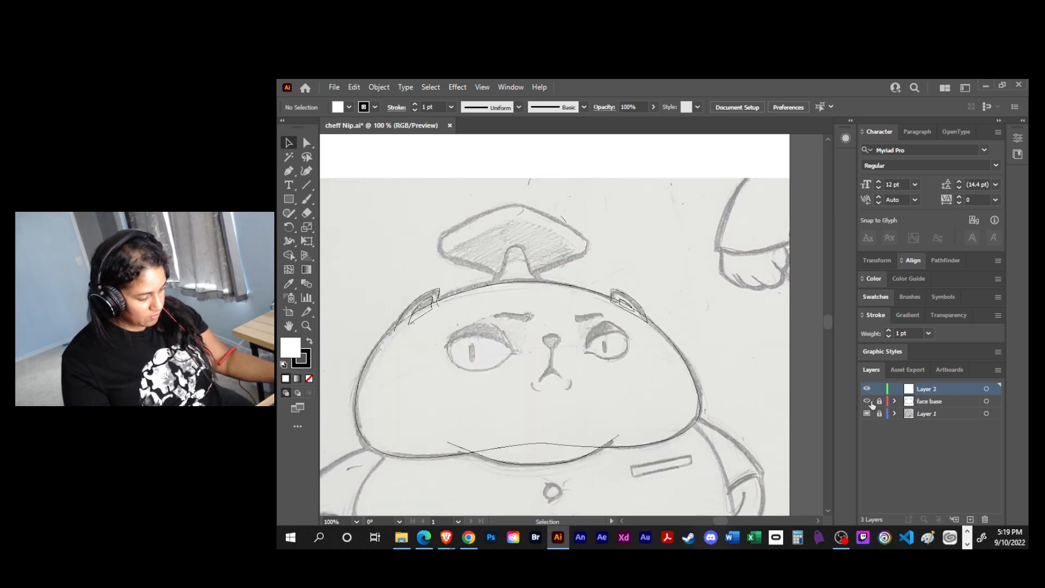
{"action": "double_click", "coordinate": [923, 389]}
{"action": "type", "text": "hat"}
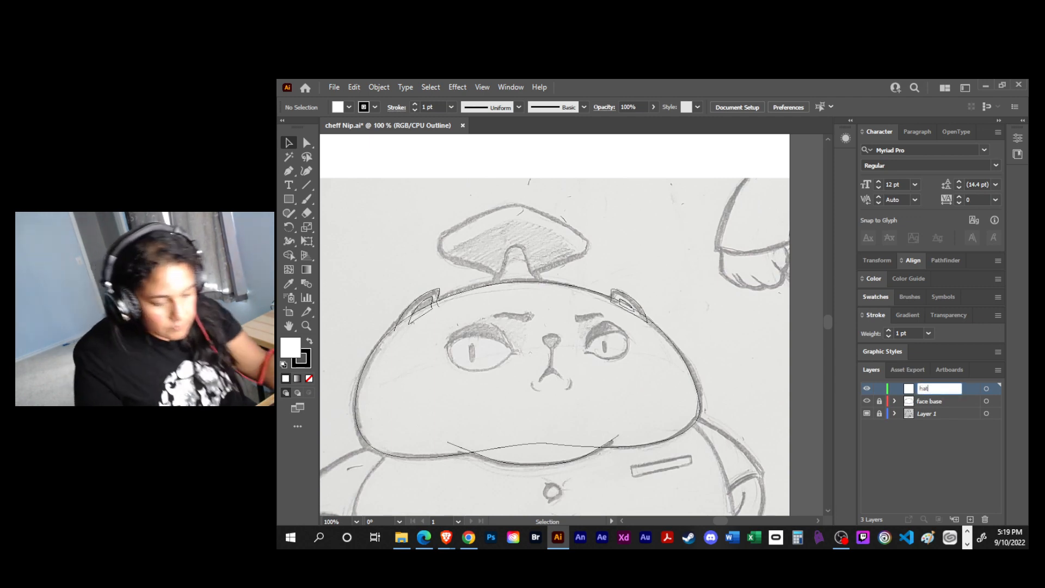
- Confirm the new layer's name as hat and draw a first Pen segment up the left edge of the hat's arched centre piece
{"action": "key", "text": "Return"}
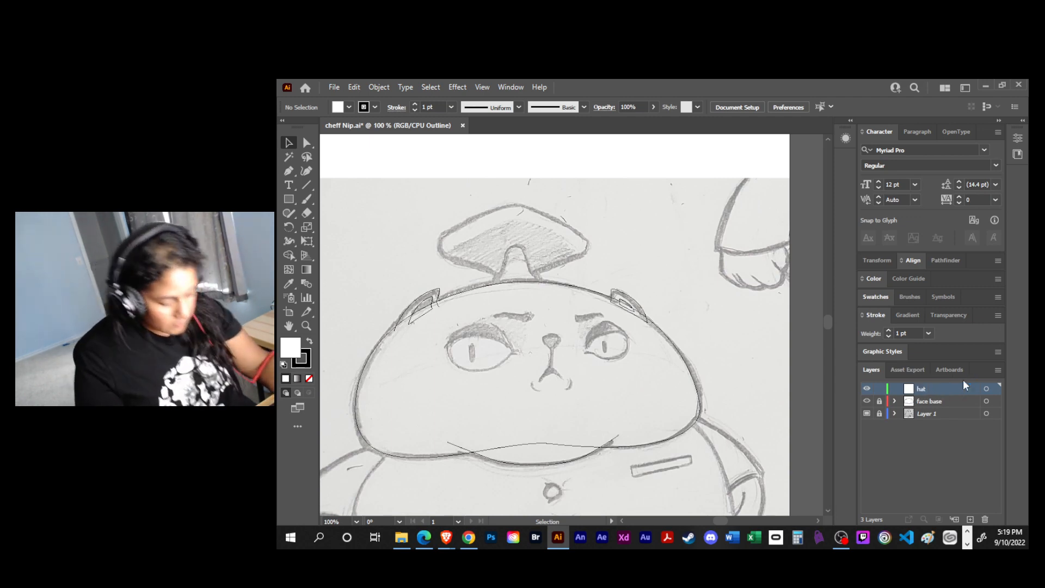
{"action": "key", "text": "ctrl+plus"}
{"action": "left_click_drag", "start_coordinate": [625, 306], "coordinate": [675, 411]}
{"action": "key", "text": "p"}
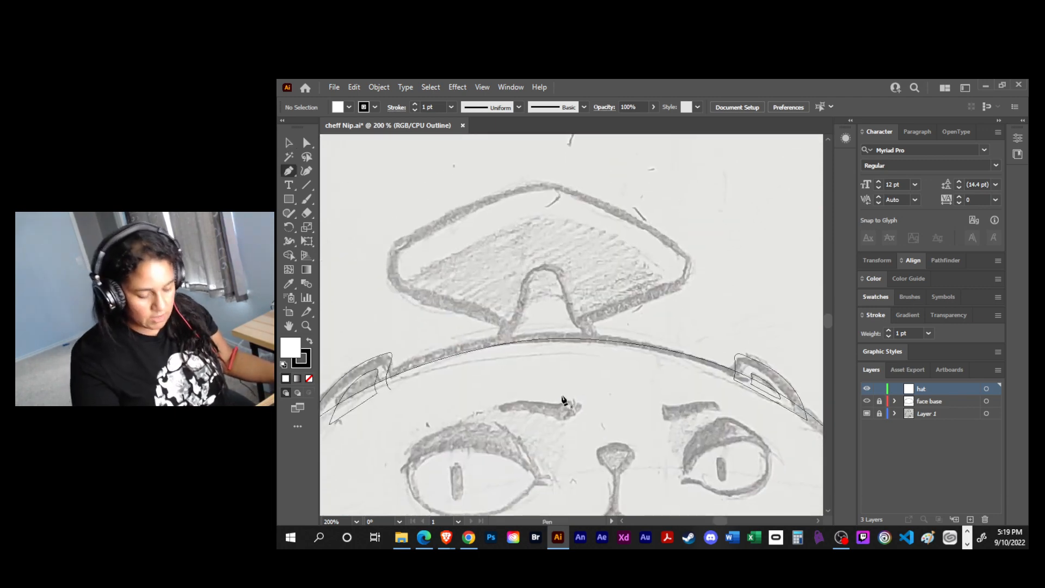
{"action": "left_click", "coordinate": [499, 352]}
{"action": "left_click_drag", "start_coordinate": [529, 274], "coordinate": [530, 273]}
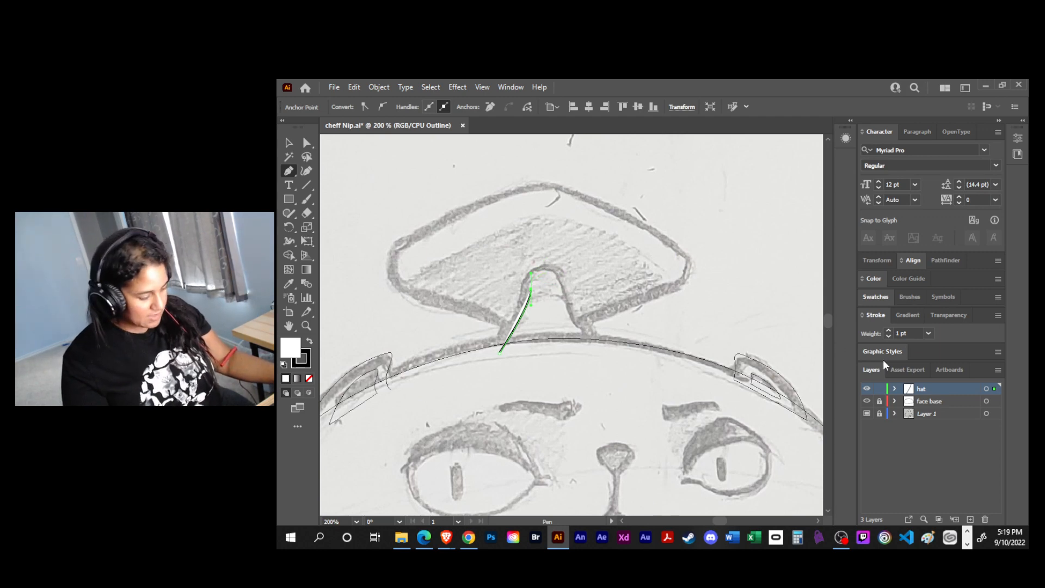
- Set the hat layer's colour to Dark Green in its layer options
{"action": "double_click", "coordinate": [942, 392]}
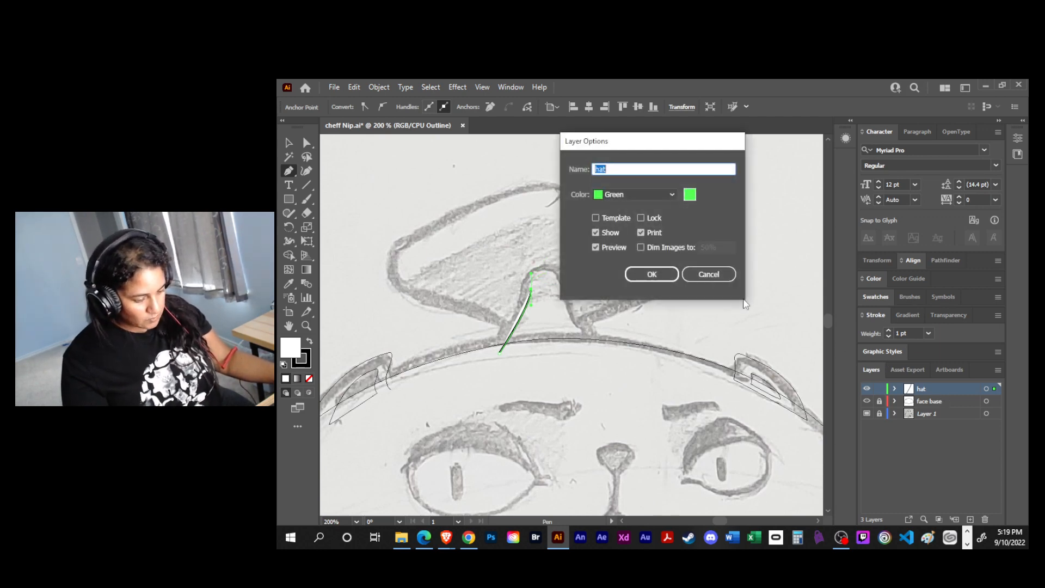
{"action": "left_click", "coordinate": [671, 195]}
{"action": "left_click", "coordinate": [628, 314]}
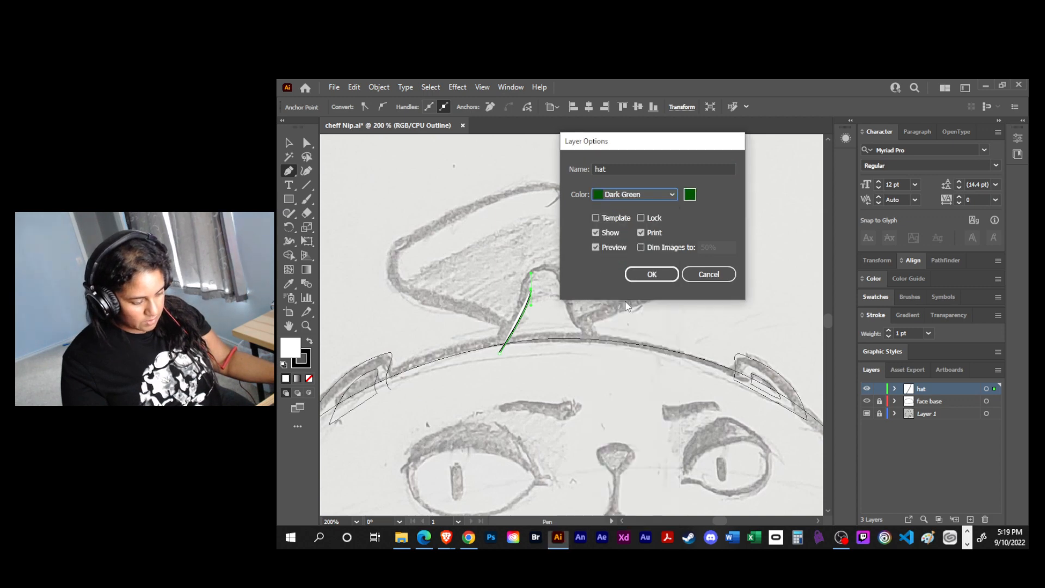
{"action": "left_click", "coordinate": [653, 274]}
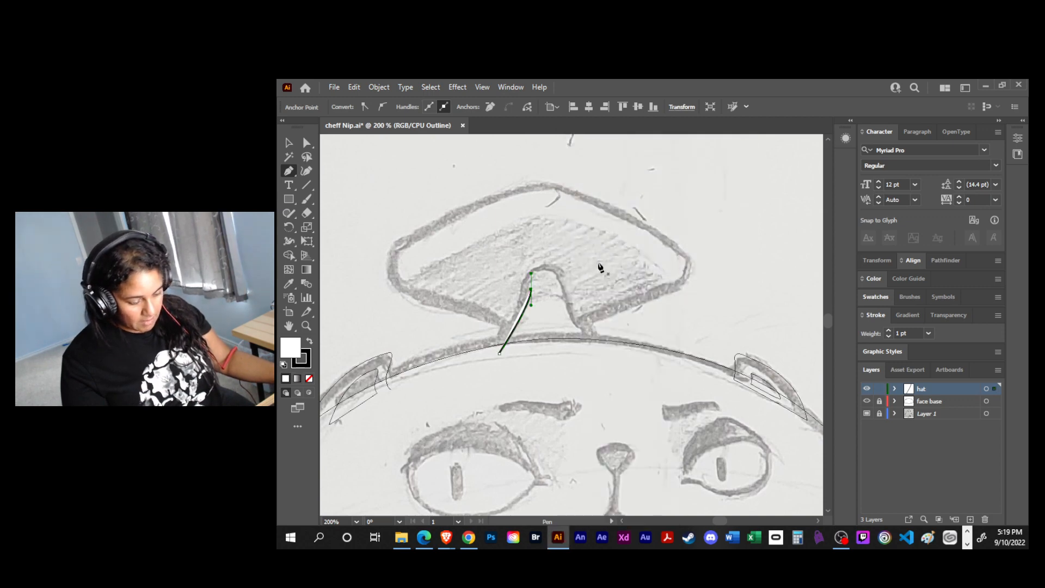
- Try to extend the segment across the arch, undo that, and delete the unfinished path
{"action": "left_click", "coordinate": [562, 274]}
{"action": "key", "text": "ctrl+z"}
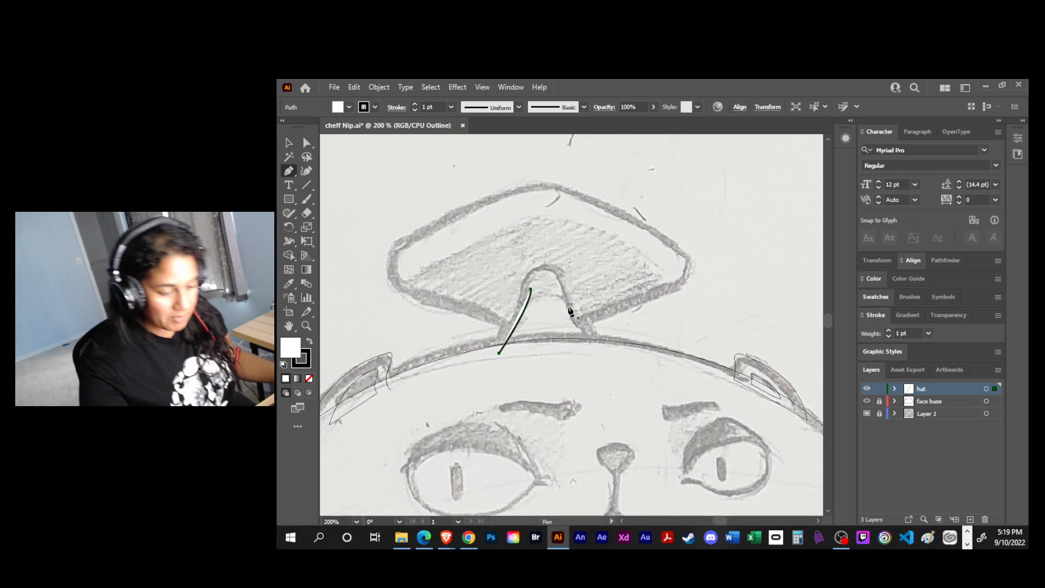
{"action": "key", "text": "a"}
{"action": "mouse_move", "coordinate": [527, 290]}
{"action": "left_mouse_down"}
{"action": "mouse_move", "coordinate": [515, 291]}
{"action": "mouse_move", "coordinate": [531, 303]}
{"action": "mouse_move", "coordinate": [521, 290]}
{"action": "mouse_move", "coordinate": [519, 304]}
{"action": "left_mouse_up"}
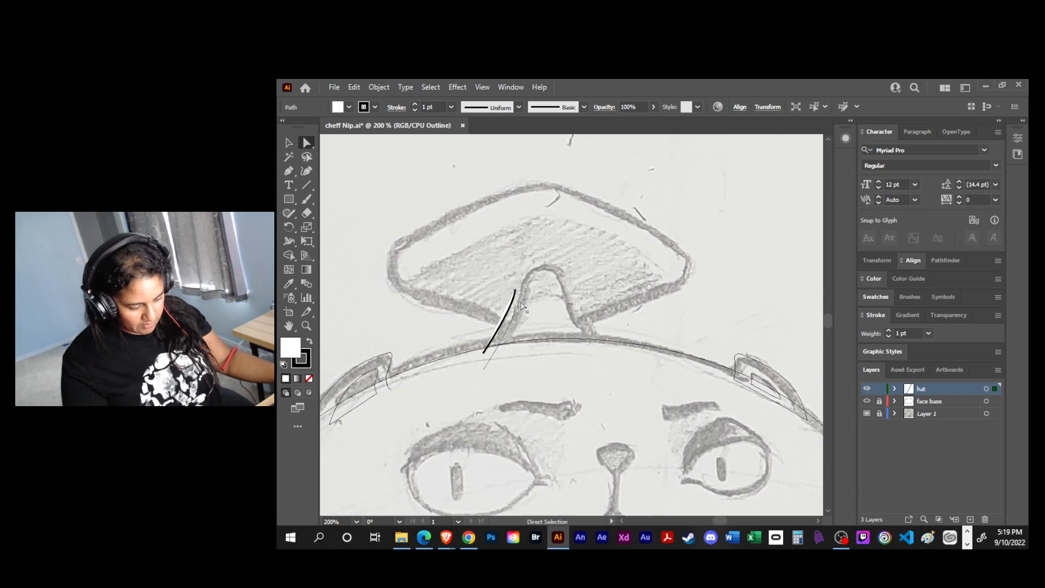
{"action": "key", "text": "Delete"}
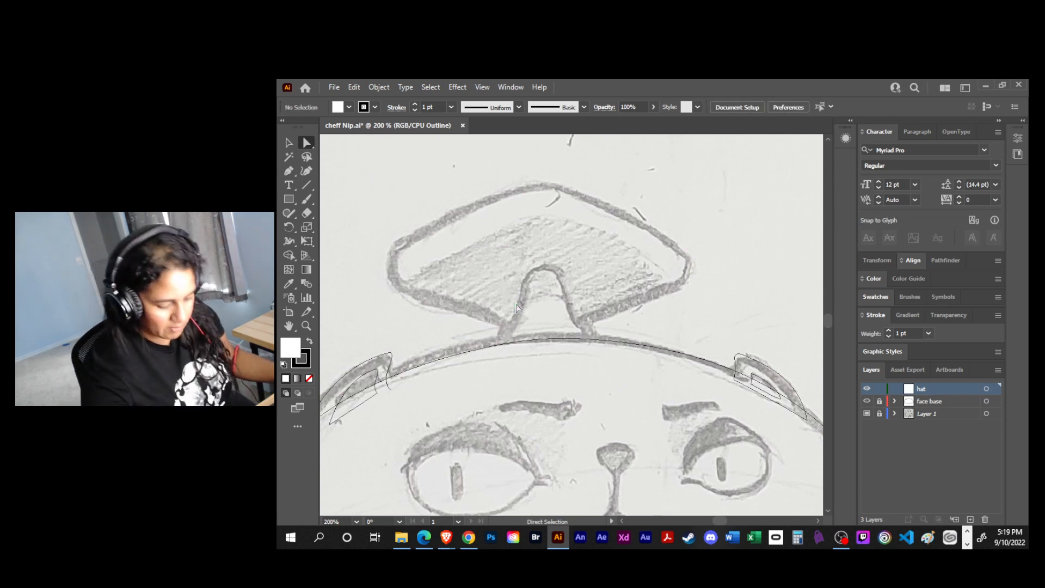
- Trace the hat's arched centre piece as an open Pen path from its left base over the arch to its right base, and deselect it
{"action": "key", "text": "p"}
{"action": "left_click", "coordinate": [499, 353]}
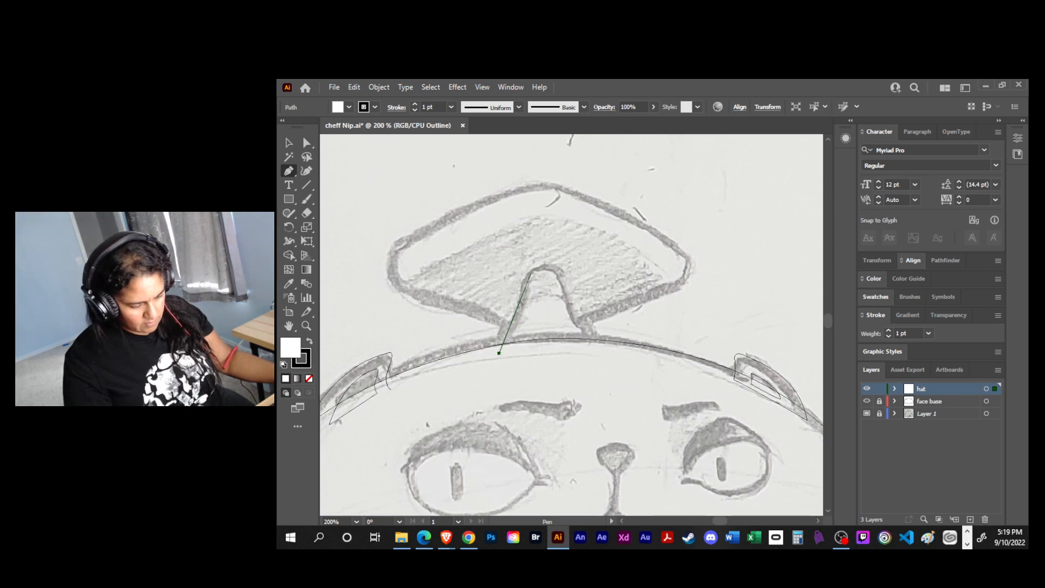
{"action": "left_click_drag", "start_coordinate": [530, 272], "coordinate": [531, 224]}
{"action": "left_click", "coordinate": [562, 289]}
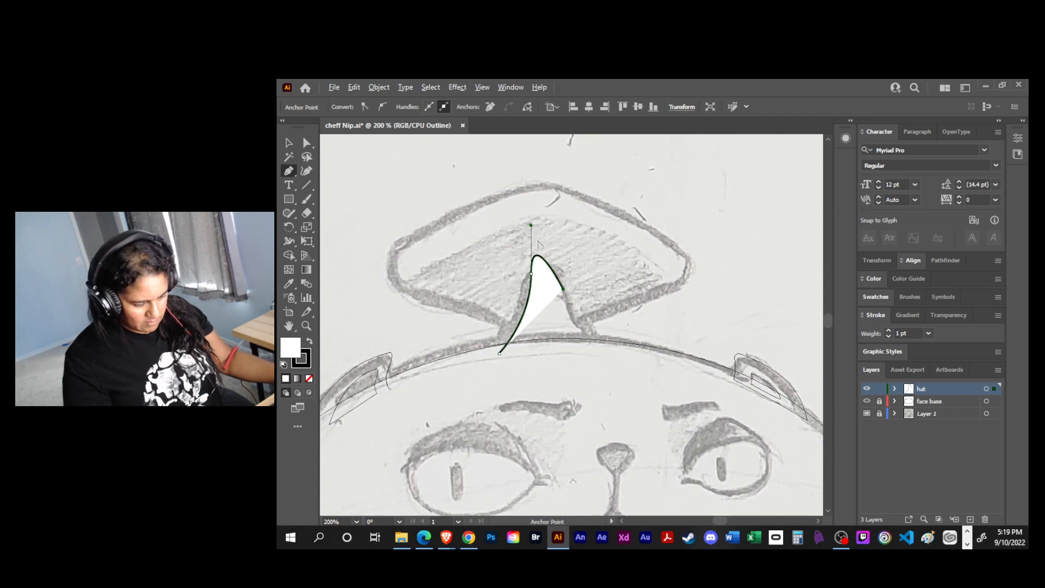
{"action": "left_click_drag", "start_coordinate": [532, 226], "coordinate": [560, 241]}
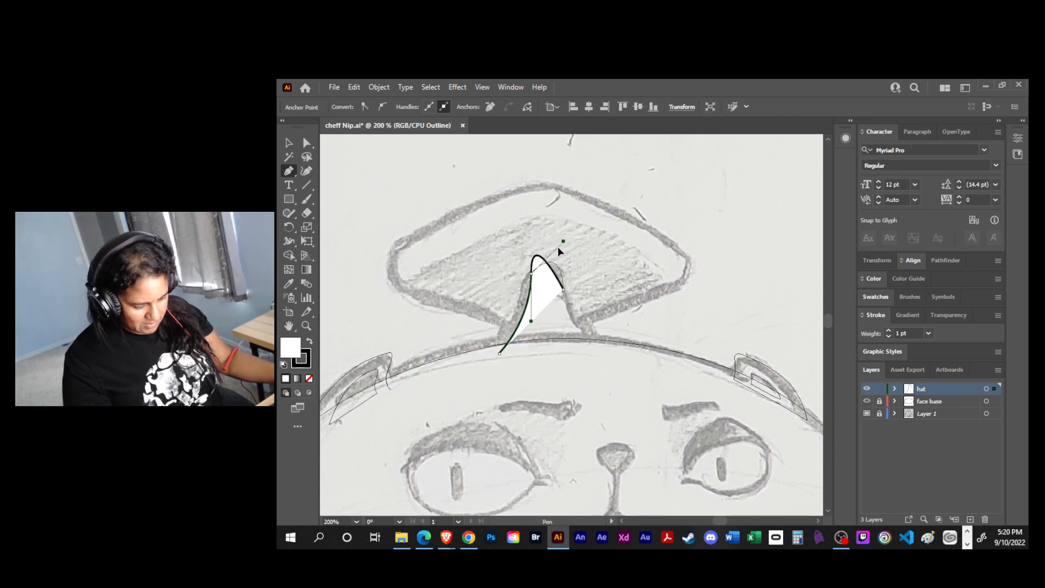
{"action": "left_click_drag", "start_coordinate": [557, 246], "coordinate": [571, 242]}
{"action": "left_click_drag", "start_coordinate": [595, 369], "coordinate": [628, 369]}
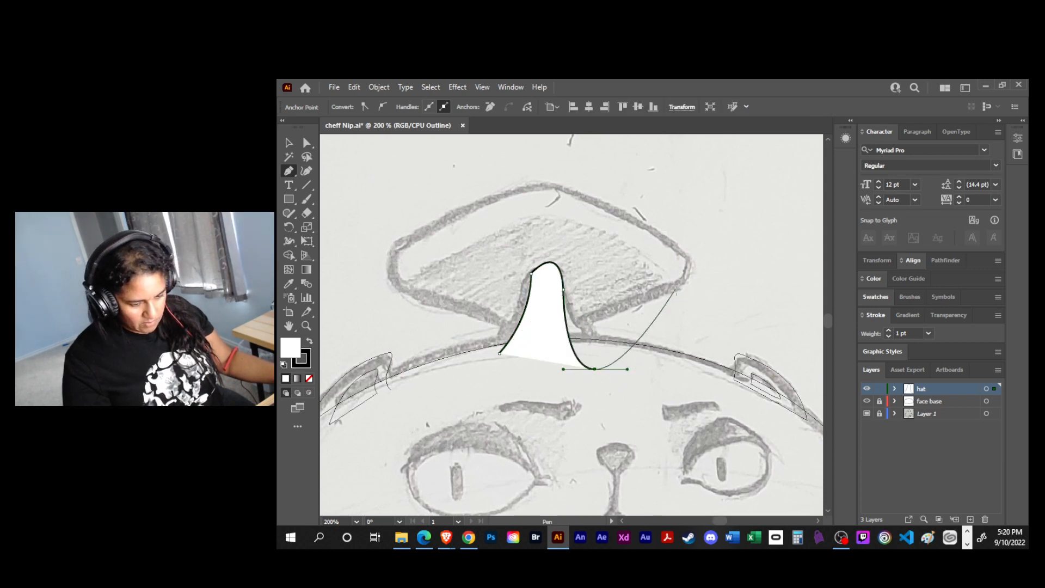
{"action": "key", "text": "v"}
{"action": "left_click", "coordinate": [631, 311]}
- Reshape the arched path by shifting its right base end outward and moving the arch's upper anchors towards the sketch lines
{"action": "key", "text": "a"}
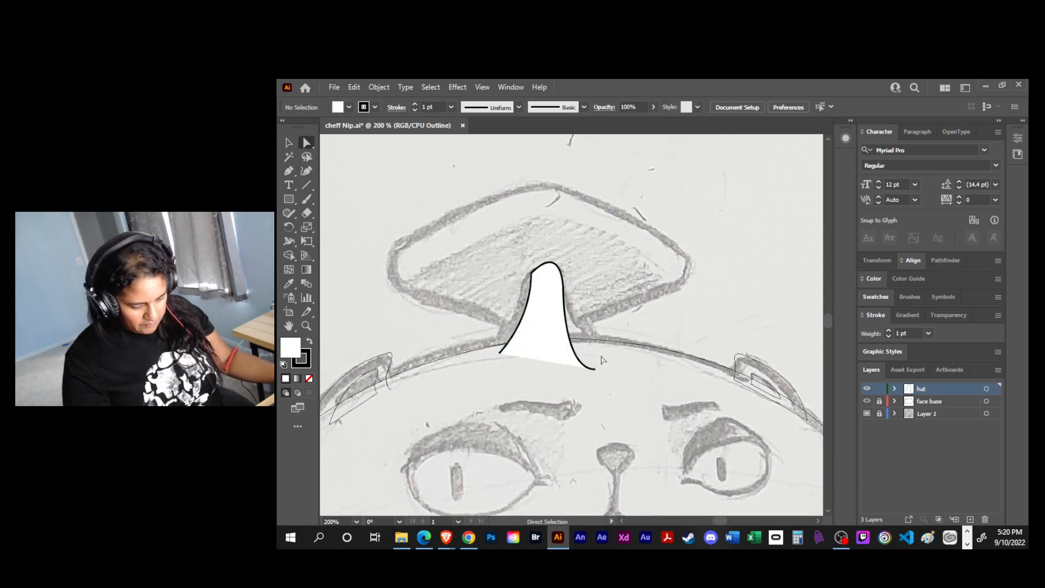
{"action": "left_click_drag", "start_coordinate": [596, 369], "coordinate": [619, 369]}
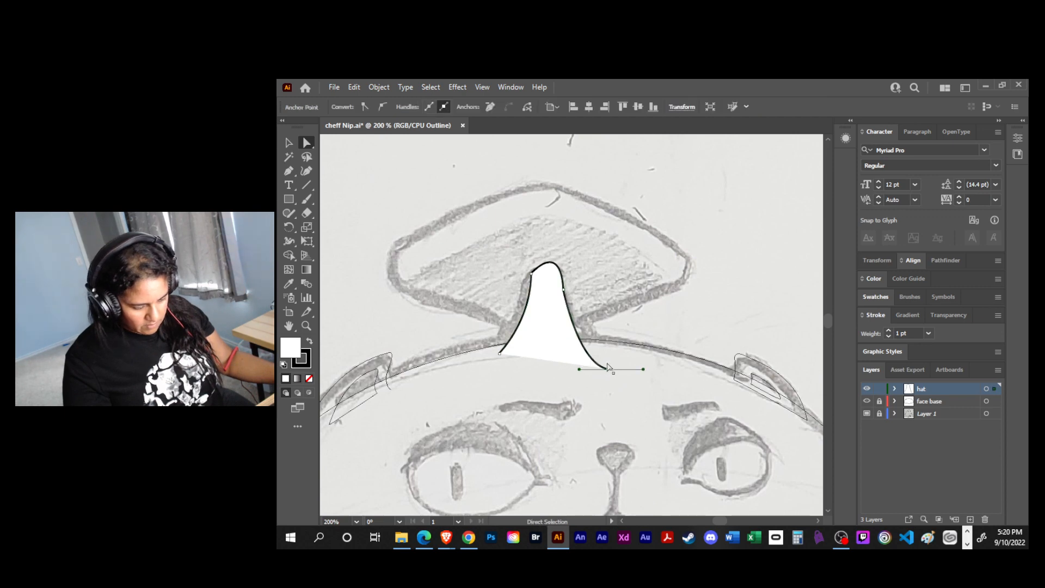
{"action": "left_click", "coordinate": [531, 273]}
{"action": "left_click_drag", "start_coordinate": [529, 278], "coordinate": [548, 243]}
{"action": "left_click_drag", "start_coordinate": [516, 291], "coordinate": [531, 291]}
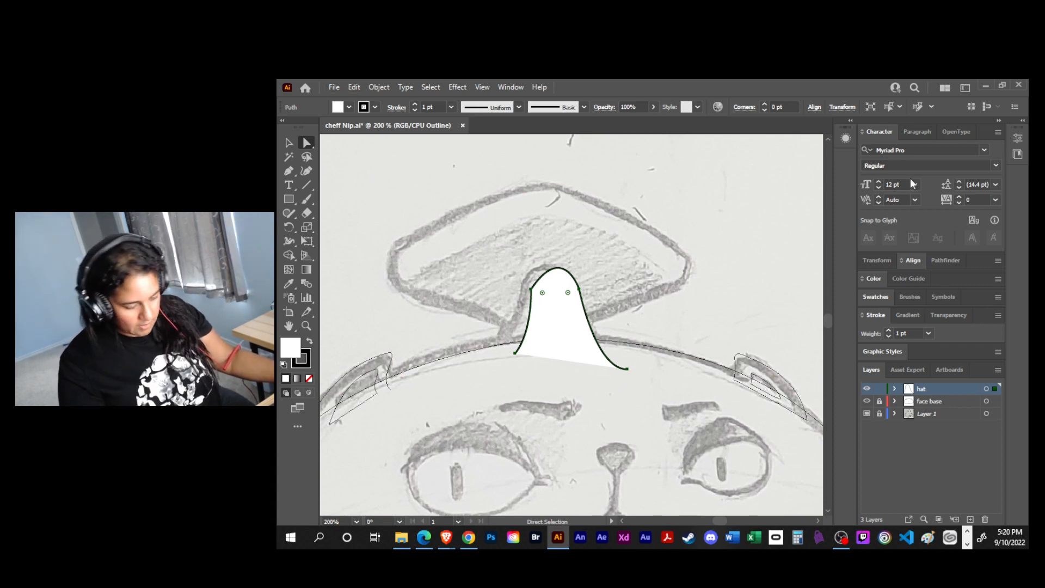
- Round the arched path's two upper side corners and move the whole path left over the sketch
{"action": "left_click", "coordinate": [587, 307]}
{"action": "left_click", "coordinate": [582, 304]}
{"action": "left_click_drag", "start_coordinate": [542, 293], "coordinate": [542, 398]}
{"action": "left_click_drag", "start_coordinate": [569, 304], "coordinate": [585, 361]}
{"action": "key", "text": "v"}
{"action": "left_click_drag", "start_coordinate": [576, 311], "coordinate": [570, 317]}
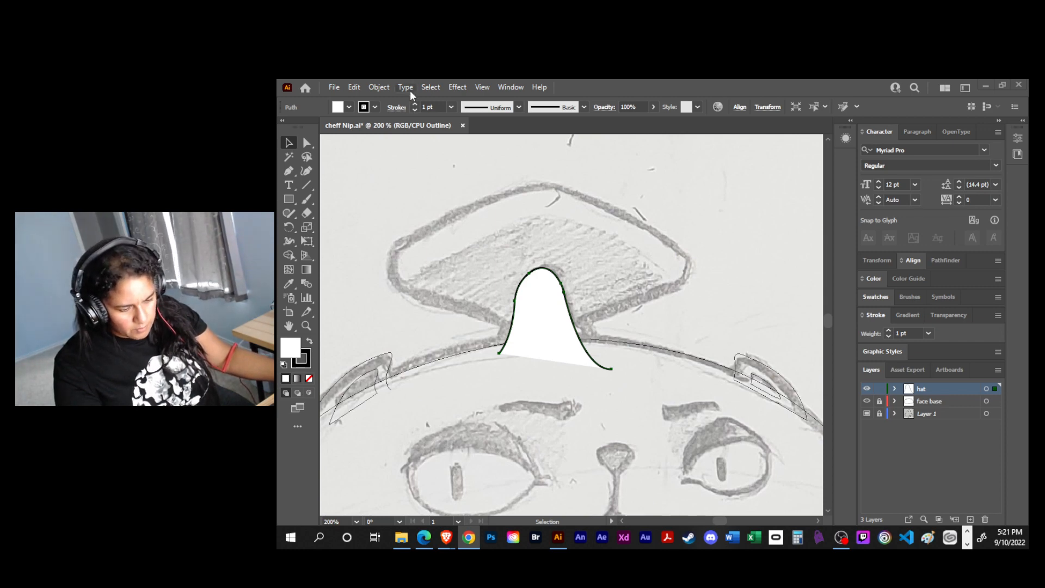
- Turn off Smart Guides and delete the traced arched path from the hat layer
{"action": "left_click", "coordinate": [483, 88]}
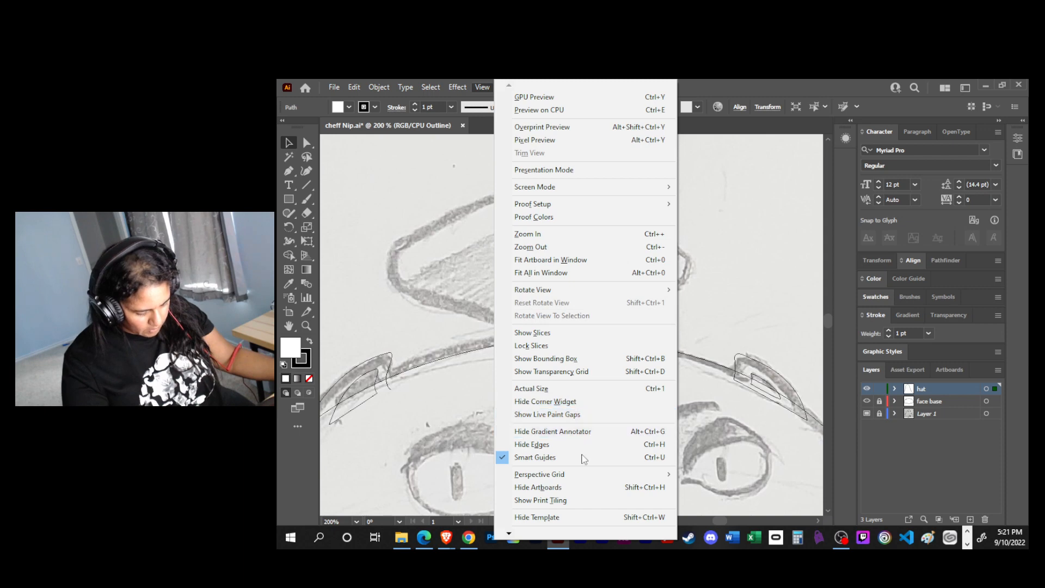
{"action": "mouse_move", "coordinate": [512, 536]}
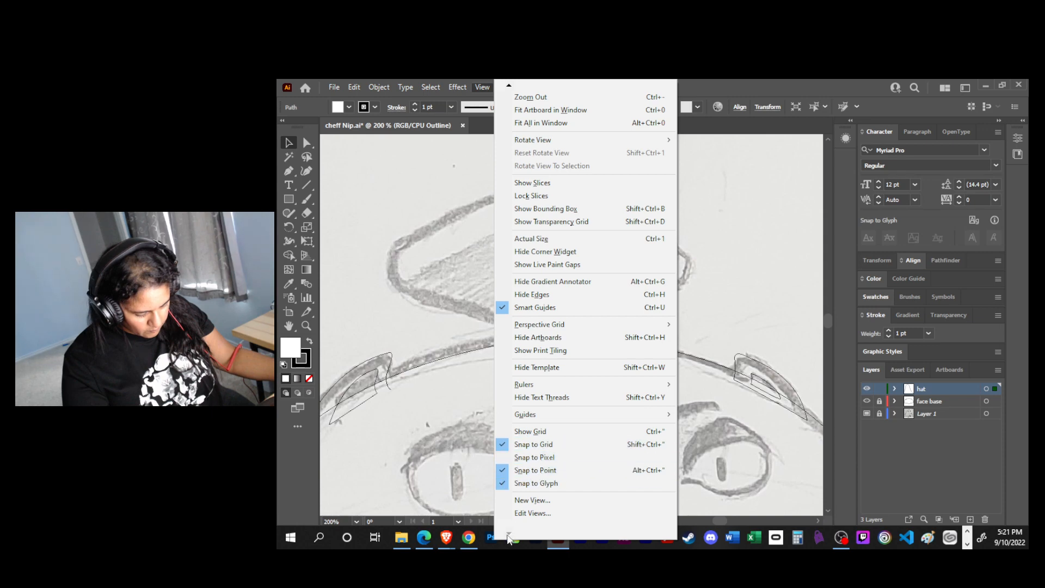
{"action": "left_click", "coordinate": [543, 308]}
{"action": "mouse_move", "coordinate": [547, 283]}
{"action": "left_mouse_down"}
{"action": "mouse_move", "coordinate": [563, 286]}
{"action": "mouse_move", "coordinate": [526, 287]}
{"action": "mouse_move", "coordinate": [598, 287]}
{"action": "mouse_move", "coordinate": [526, 289]}
{"action": "mouse_move", "coordinate": [546, 289]}
{"action": "left_mouse_up"}
{"action": "key", "text": "Delete"}
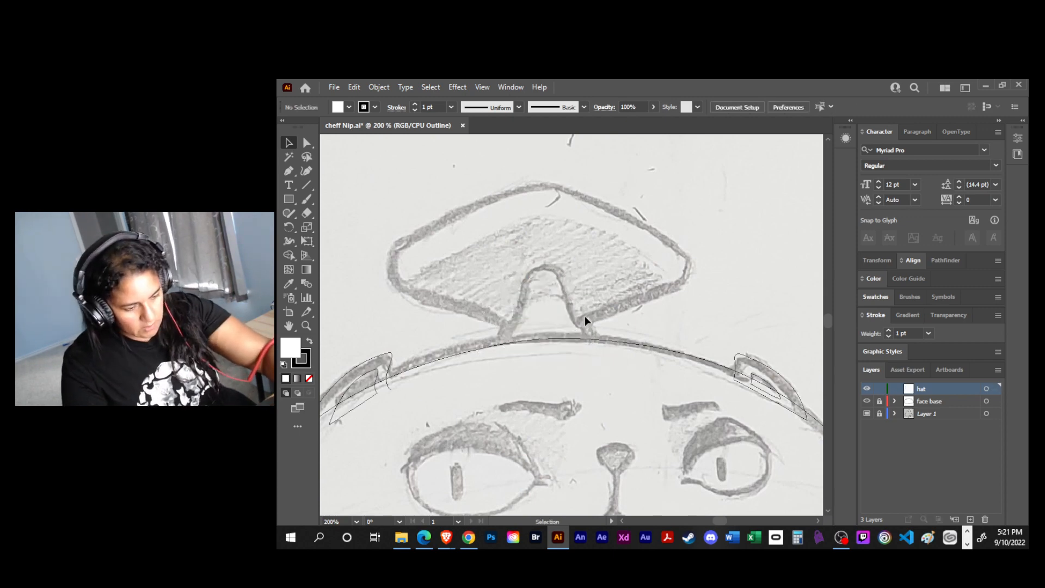
- Trace the hat's arched centre piece again with the Pen tool as a closed shape whose base extends below the head line
{"action": "key", "text": "p"}
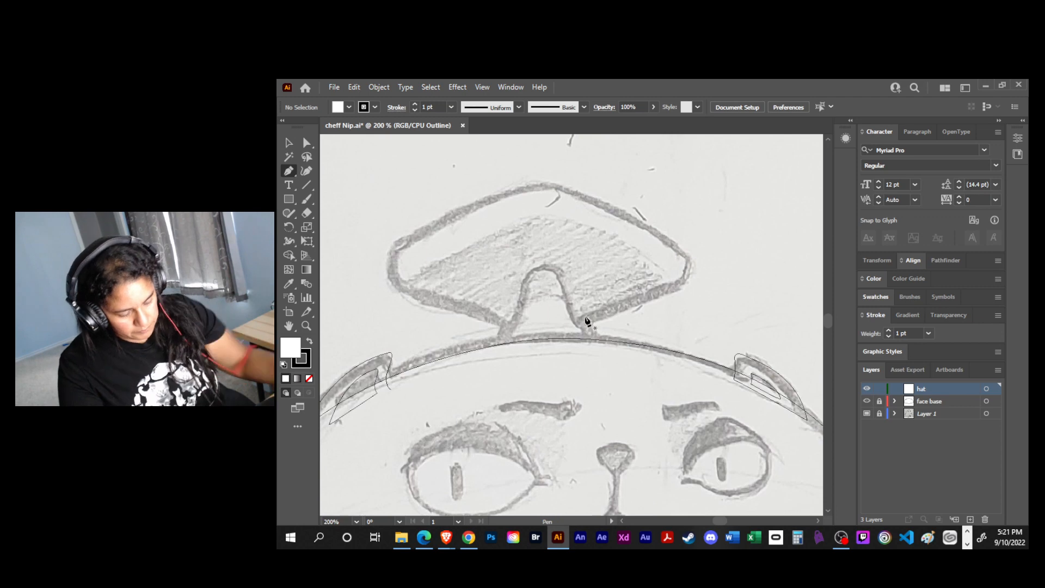
{"action": "left_click", "coordinate": [500, 353]}
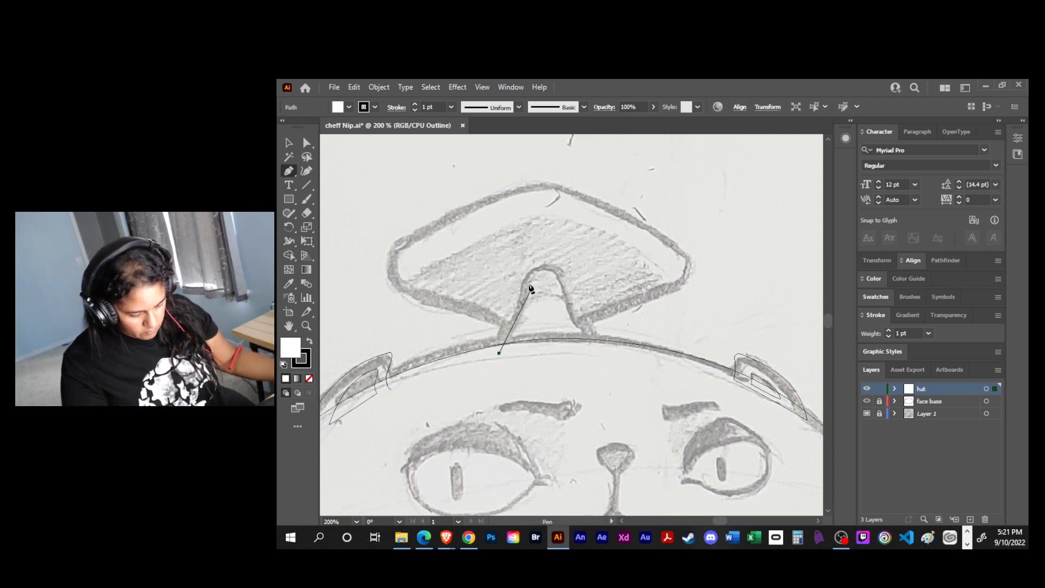
{"action": "left_click_drag", "start_coordinate": [531, 337], "coordinate": [547, 240]}
{"action": "left_click_drag", "start_coordinate": [562, 290], "coordinate": [562, 294]}
{"action": "left_click_drag", "start_coordinate": [594, 353], "coordinate": [610, 354]}
{"action": "left_click_drag", "start_coordinate": [499, 354], "coordinate": [451, 338]}
{"action": "key", "text": "v"}
{"action": "left_click", "coordinate": [504, 363]}
- Try to reposition the arched shape's upper and lower-right anchors, and undo the moves
{"action": "key", "text": "a"}
{"action": "left_click_drag", "start_coordinate": [532, 287], "coordinate": [576, 288]}
{"action": "key", "text": "ctrl+z"}
{"action": "left_click_drag", "start_coordinate": [579, 350], "coordinate": [588, 333]}
{"action": "key", "text": "ctrl+z"}
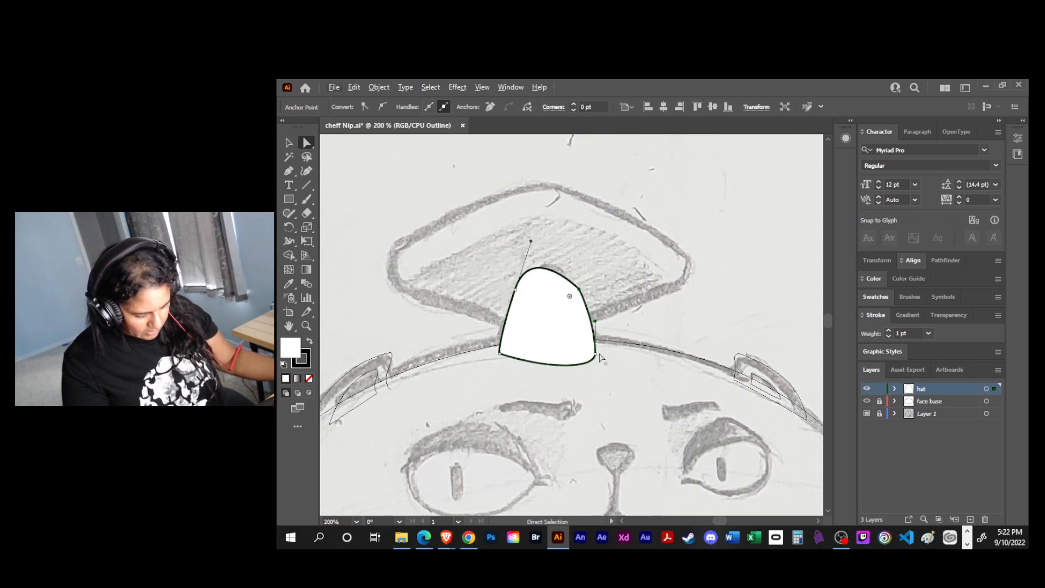
- Adjust the lower-right anchor's handle to give the arched shape's base an even curve with a sharp right corner
{"action": "left_click", "coordinate": [596, 355]}
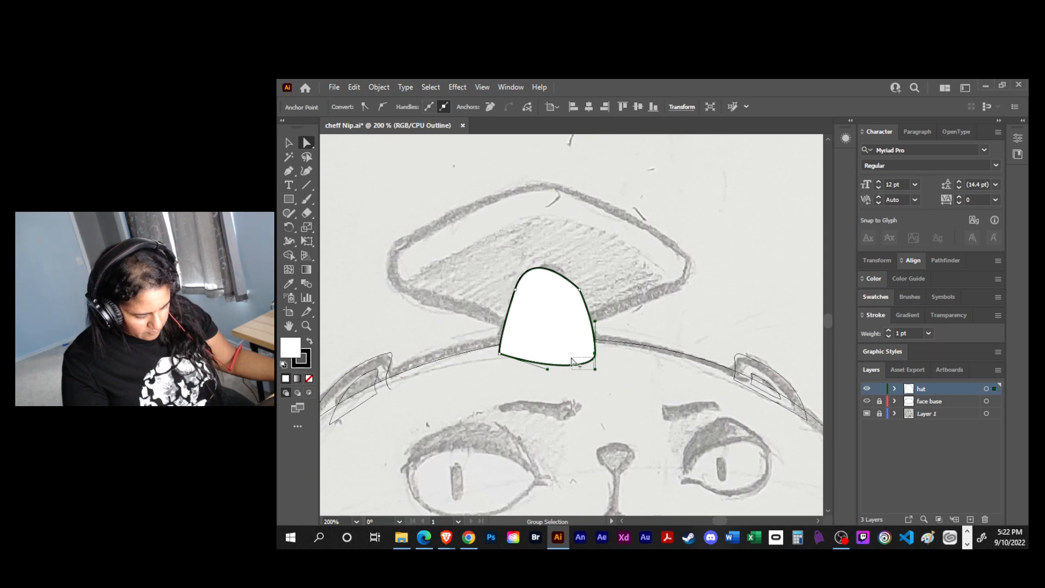
{"action": "left_click", "coordinate": [590, 362]}
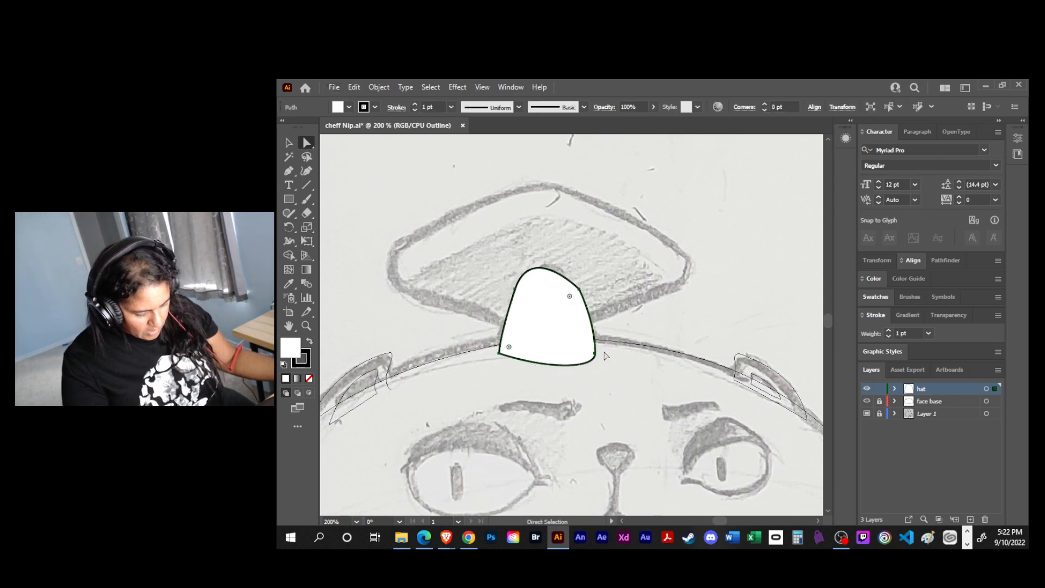
{"action": "left_click", "coordinate": [595, 365]}
{"action": "left_click_drag", "start_coordinate": [595, 372], "coordinate": [545, 365]}
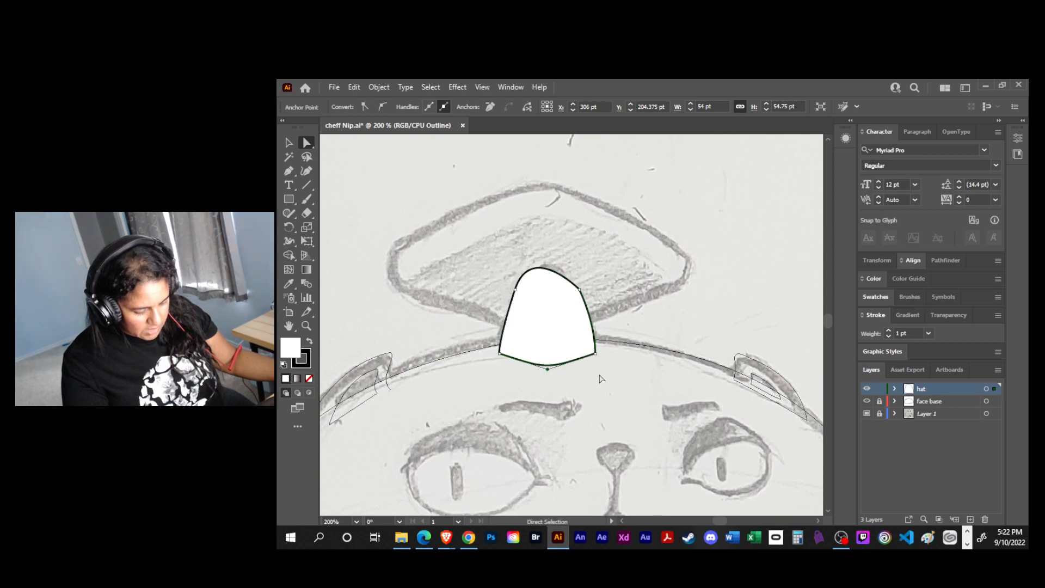
- Move the arched shape's two upper side anchors up to raise the top of the arch
{"action": "left_click", "coordinate": [579, 289]}
{"action": "left_click_drag", "start_coordinate": [579, 289], "coordinate": [578, 273]}
{"action": "left_click_drag", "start_coordinate": [515, 291], "coordinate": [514, 273]}
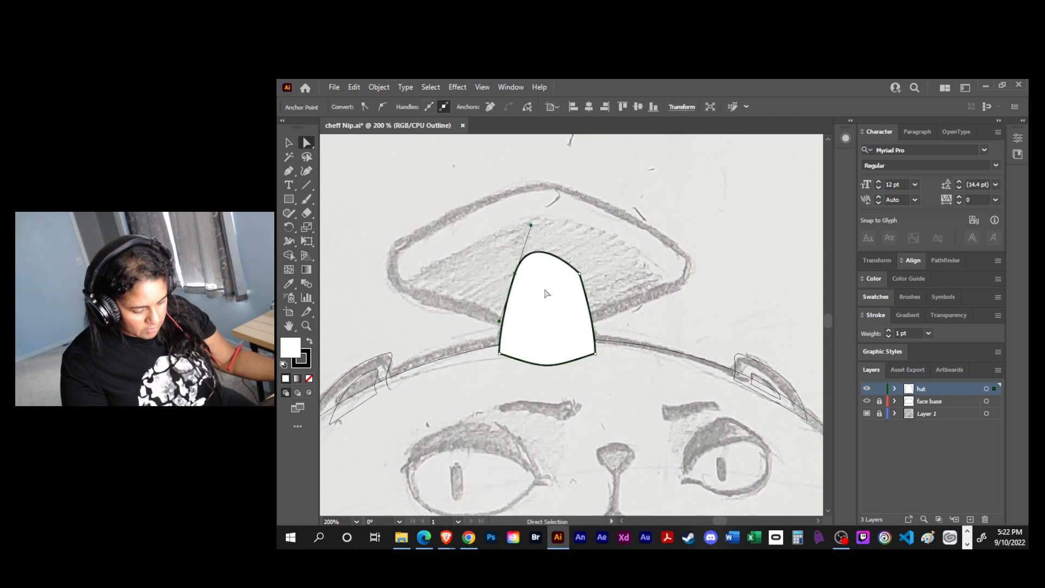
- Shorten the upper-left anchor's top handle to flatten the arch, and align its lower handle with the shape's left side
{"action": "left_click", "coordinate": [532, 233]}
{"action": "left_click", "coordinate": [511, 261]}
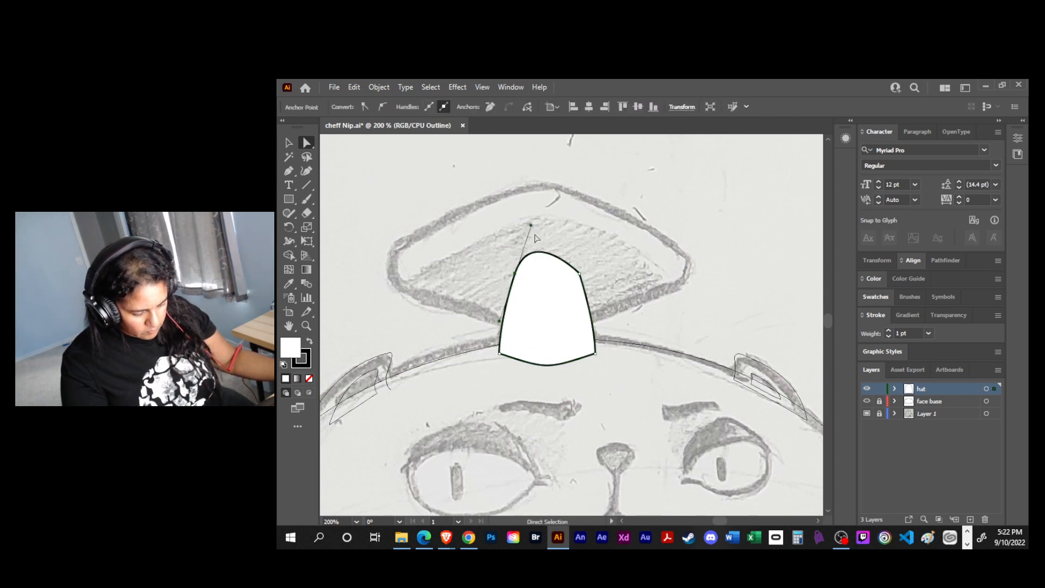
{"action": "left_click_drag", "start_coordinate": [531, 254], "coordinate": [530, 270]}
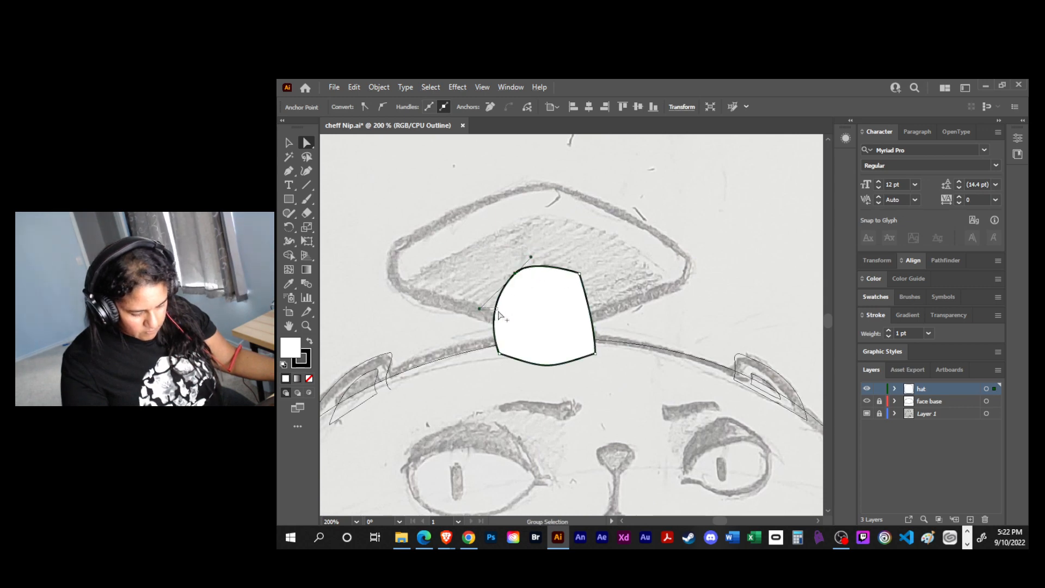
{"action": "left_click", "coordinate": [497, 311], "text": "alt"}
{"action": "left_click", "coordinate": [529, 256]}
{"action": "left_click", "coordinate": [506, 296]}
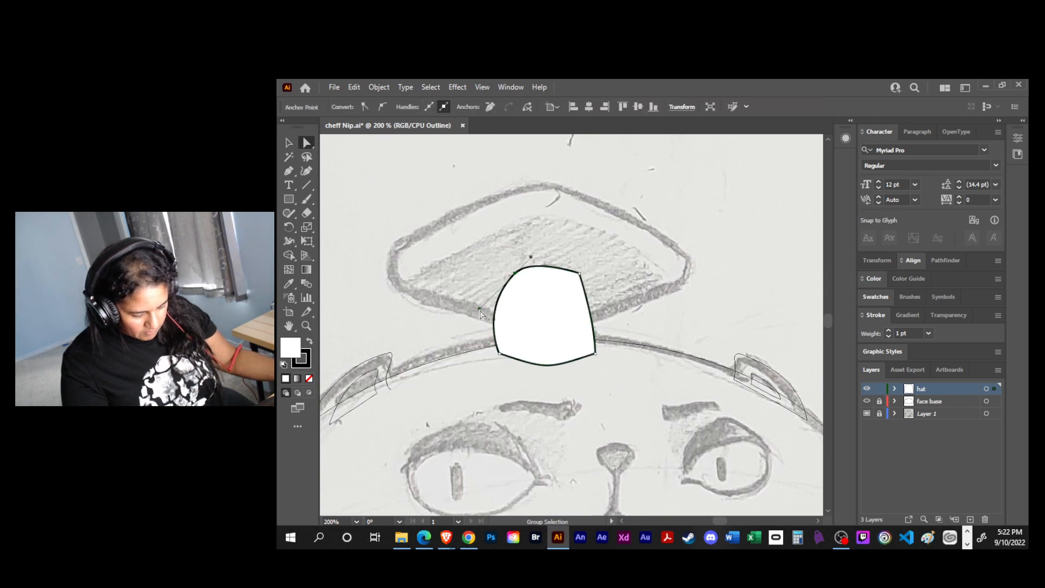
{"action": "left_click", "coordinate": [493, 314], "text": "alt"}
{"action": "left_click", "coordinate": [510, 274]}
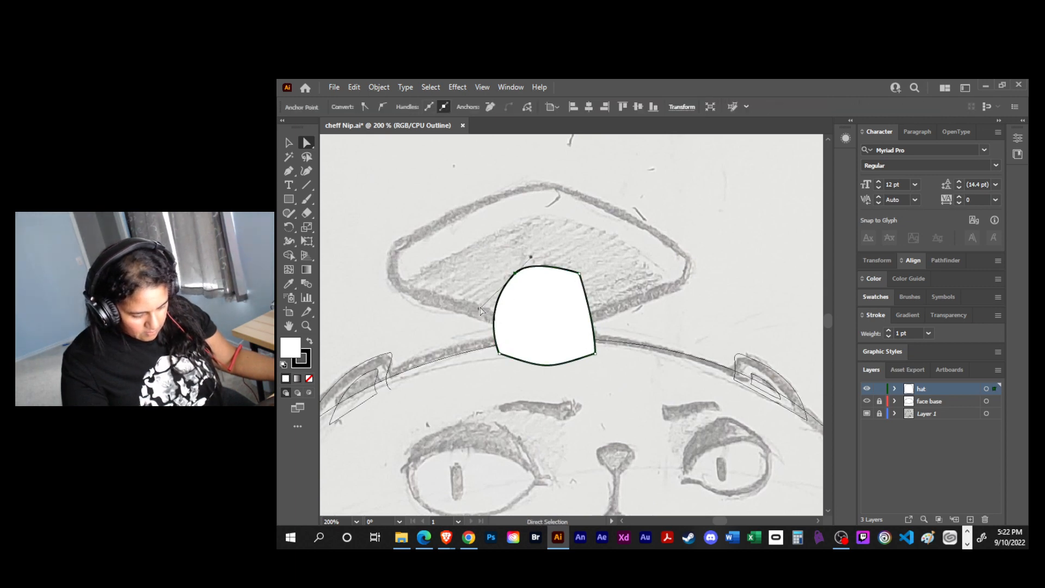
{"action": "left_click", "coordinate": [505, 311]}
{"action": "left_click", "coordinate": [514, 273]}
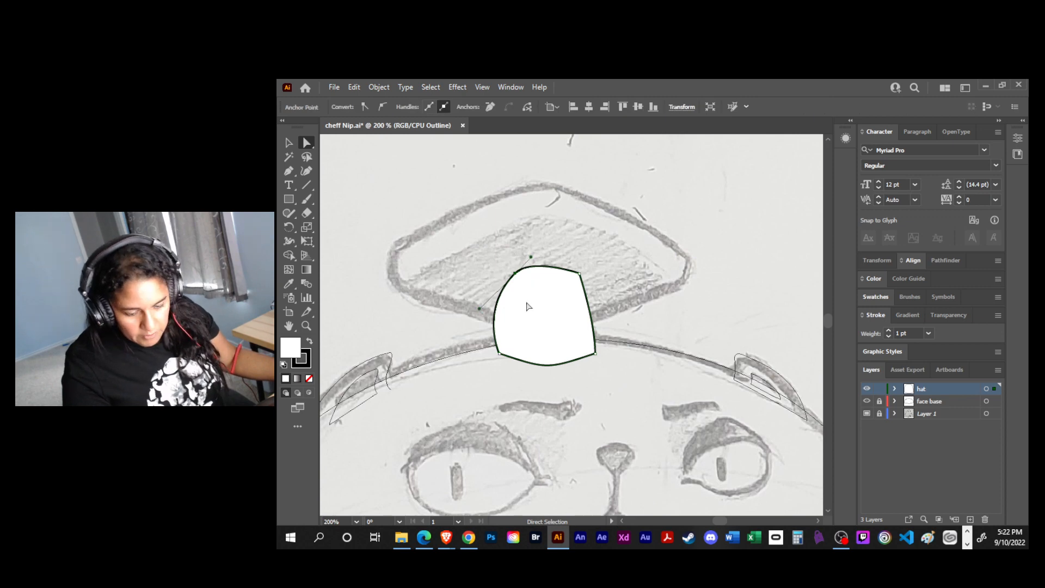
{"action": "left_click", "coordinate": [497, 319]}
{"action": "left_click_drag", "start_coordinate": [499, 255], "coordinate": [501, 322]}
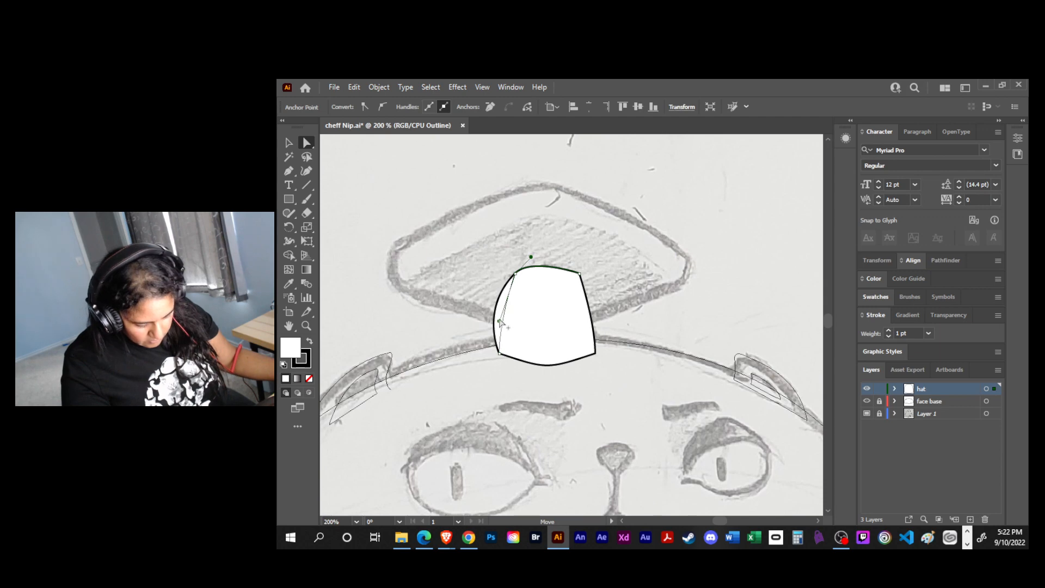
- Round the arched shape's upper-right corner to about 17.9 pt and its upper-left corner to about 23.5 pt
{"action": "left_click", "coordinate": [595, 280]}
{"action": "left_click", "coordinate": [580, 274]}
{"action": "left_click_drag", "start_coordinate": [566, 284], "coordinate": [553, 299]}
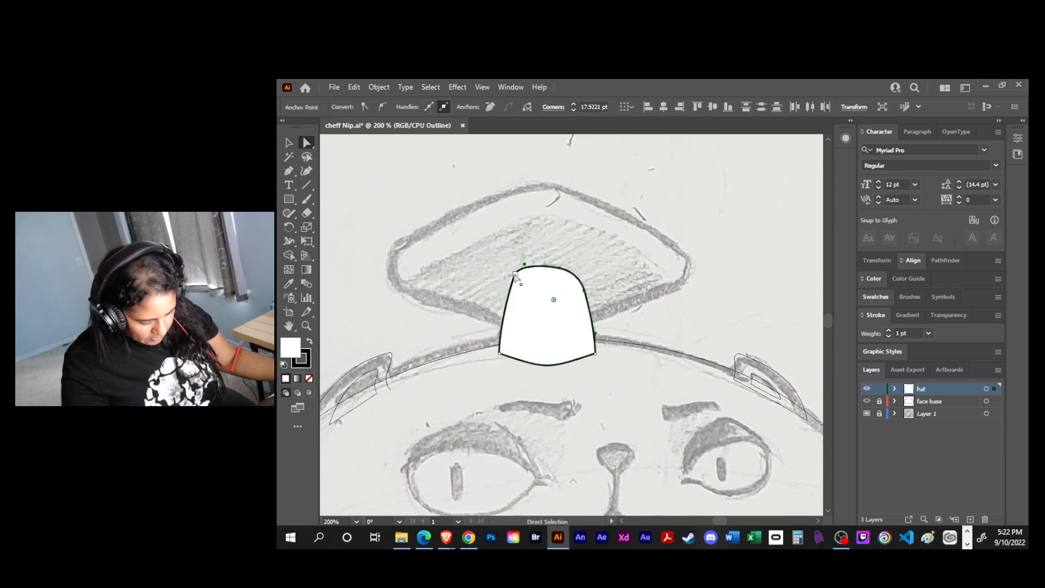
{"action": "left_click", "coordinate": [516, 278]}
{"action": "left_click_drag", "start_coordinate": [527, 286], "coordinate": [549, 312]}
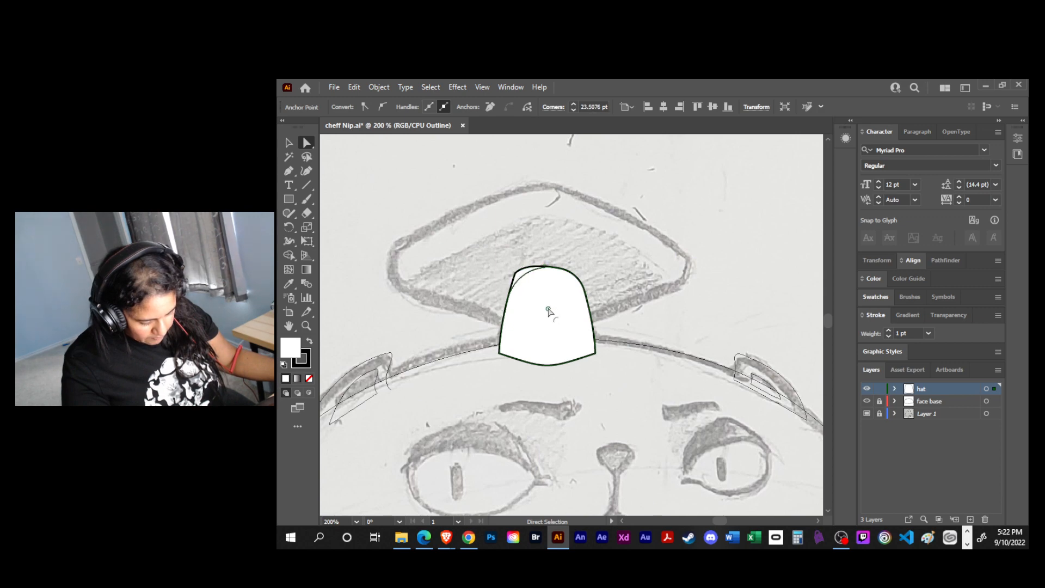
- Draw the hat top's two straight upper edges with the Pen tool, from the sketch's left corner over the peak to the right corner, and save
{"action": "left_click", "coordinate": [601, 343]}
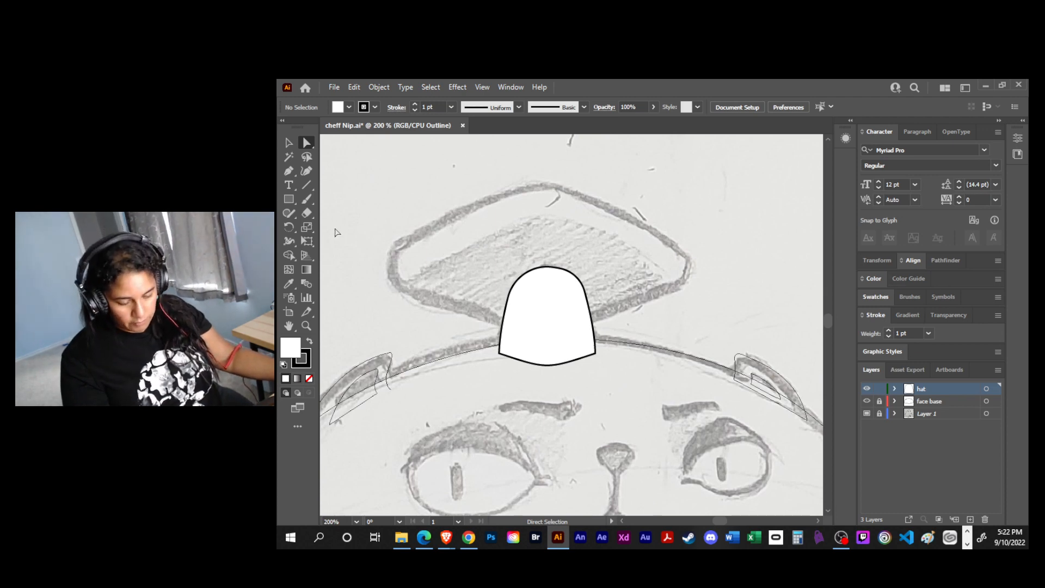
{"action": "left_click_drag", "start_coordinate": [290, 199], "coordinate": [320, 201]}
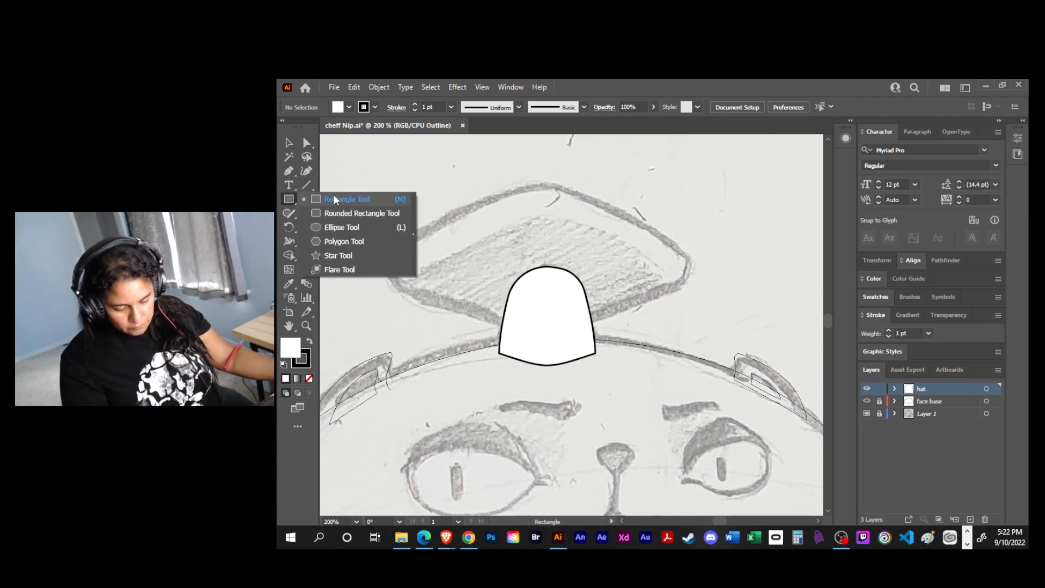
{"action": "left_click", "coordinate": [334, 198]}
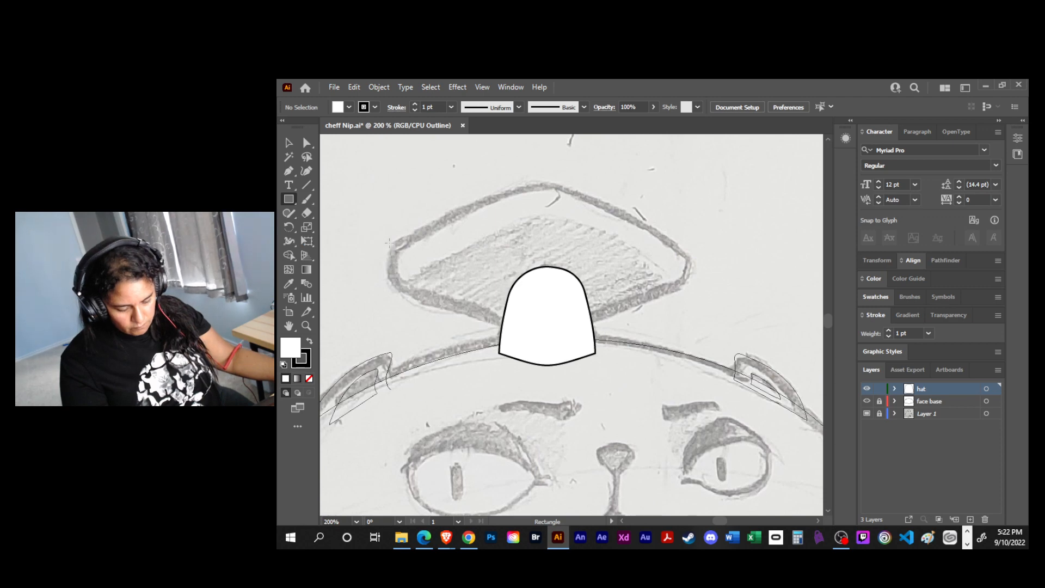
{"action": "key", "text": "p"}
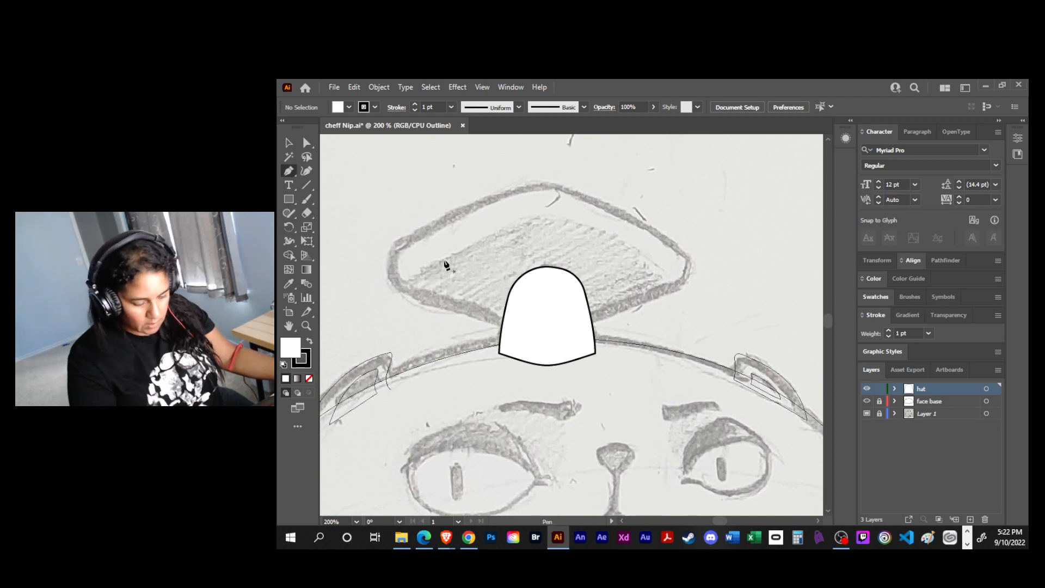
{"action": "left_click", "coordinate": [386, 241]}
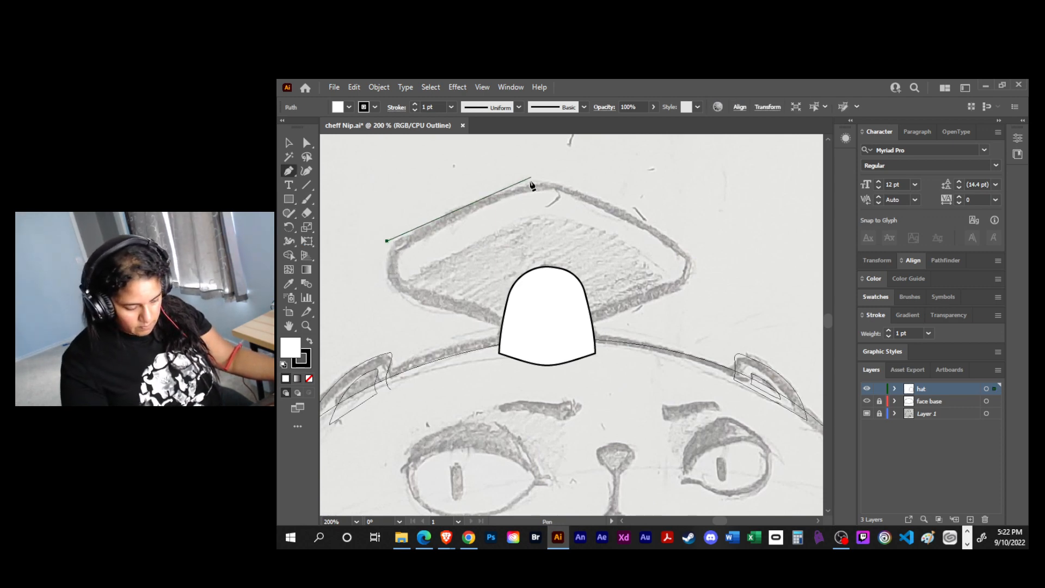
{"action": "left_click", "coordinate": [547, 177]}
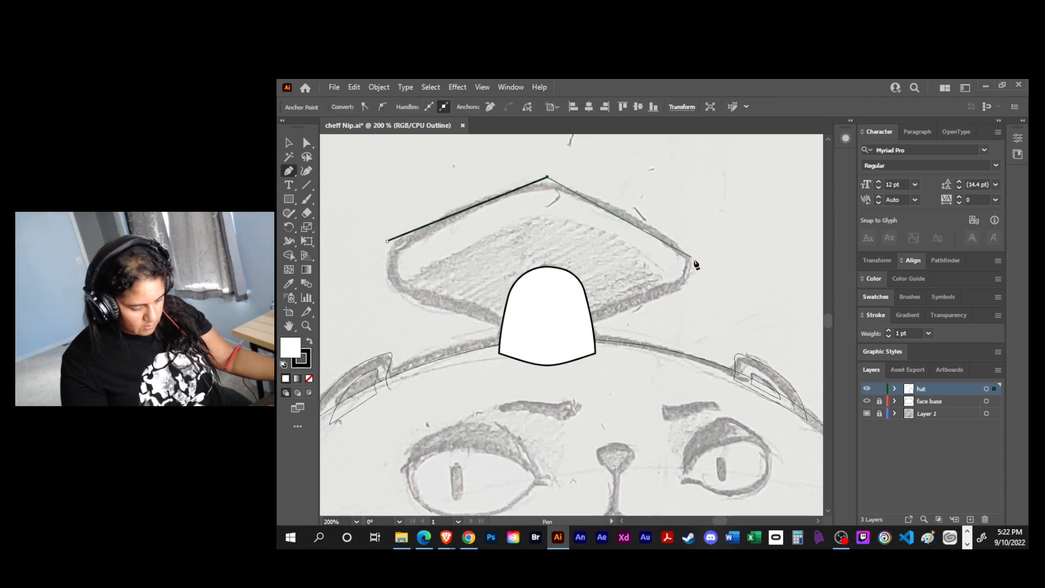
{"action": "left_click", "coordinate": [691, 256]}
{"action": "key", "text": "ctrl+s"}
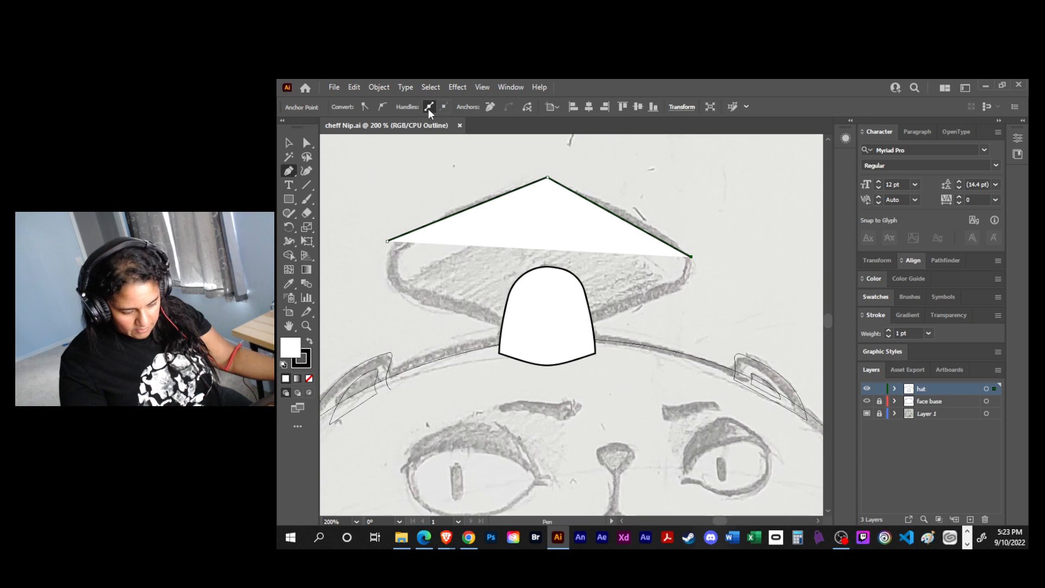
- Close the hat top outline with straight segments through the lower-right corner, the bottom point and the lower-left corner back to the start
{"action": "left_click", "coordinate": [445, 108]}
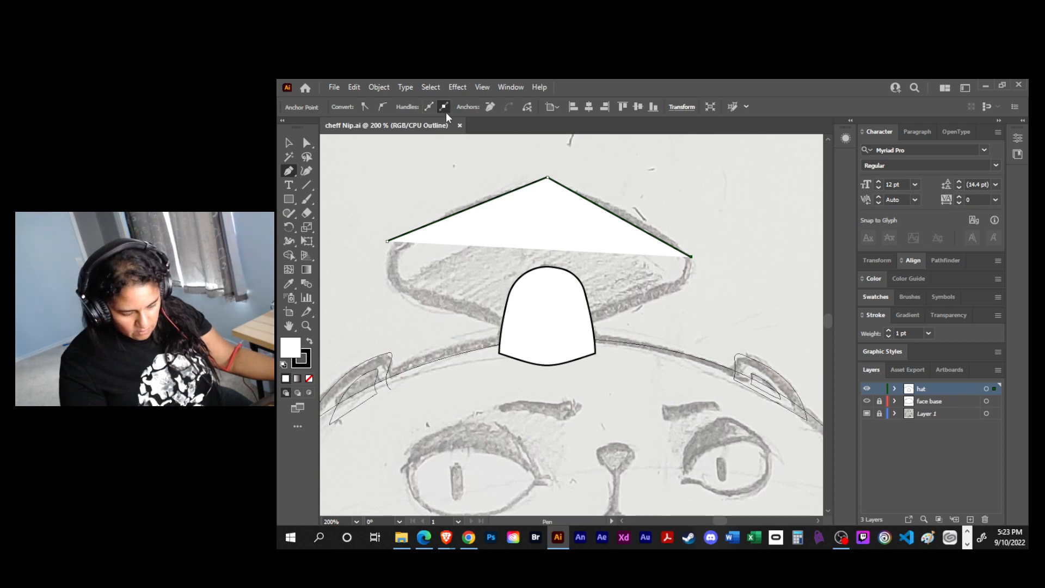
{"action": "left_click", "coordinate": [690, 256]}
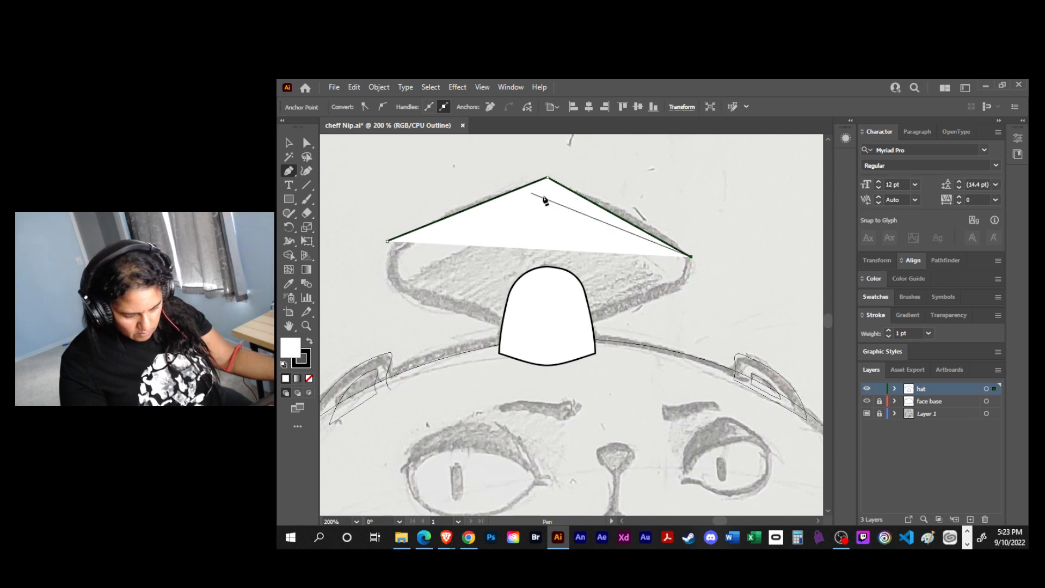
{"action": "left_click", "coordinate": [675, 290]}
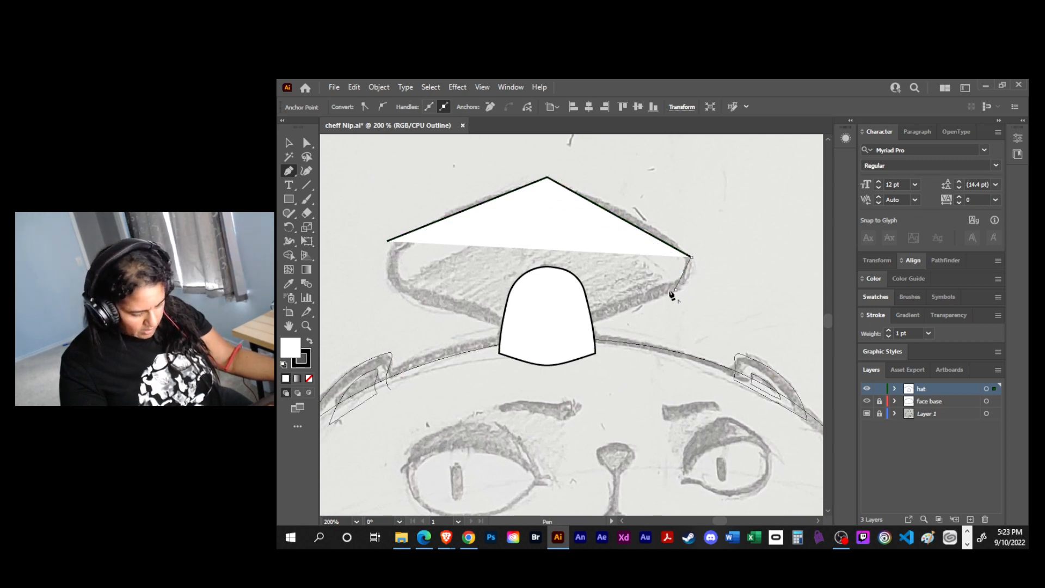
{"action": "left_click", "coordinate": [548, 337]}
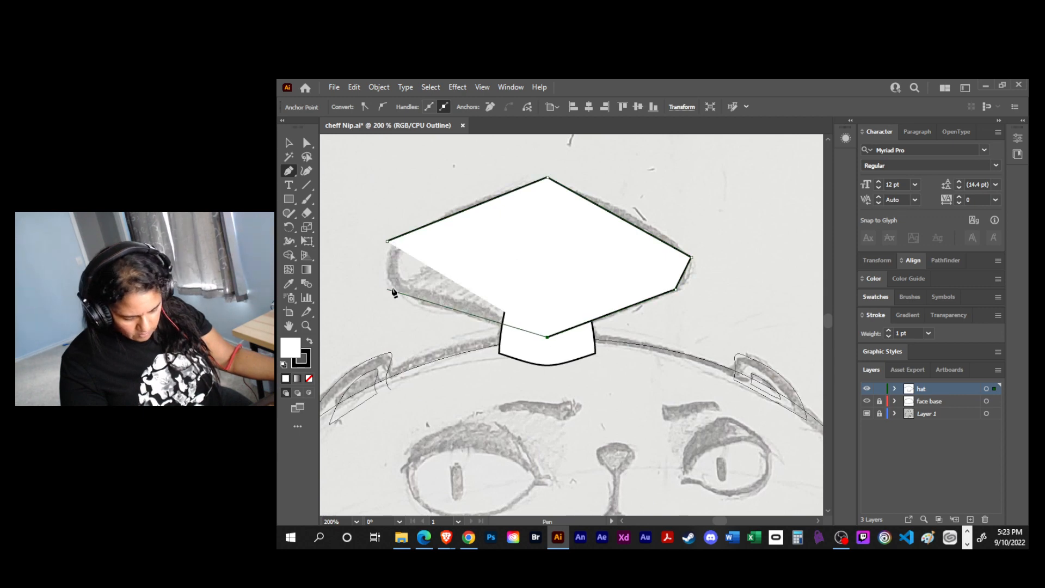
{"action": "left_click", "coordinate": [387, 289]}
{"action": "left_click", "coordinate": [387, 241]}
{"action": "key", "text": "a"}
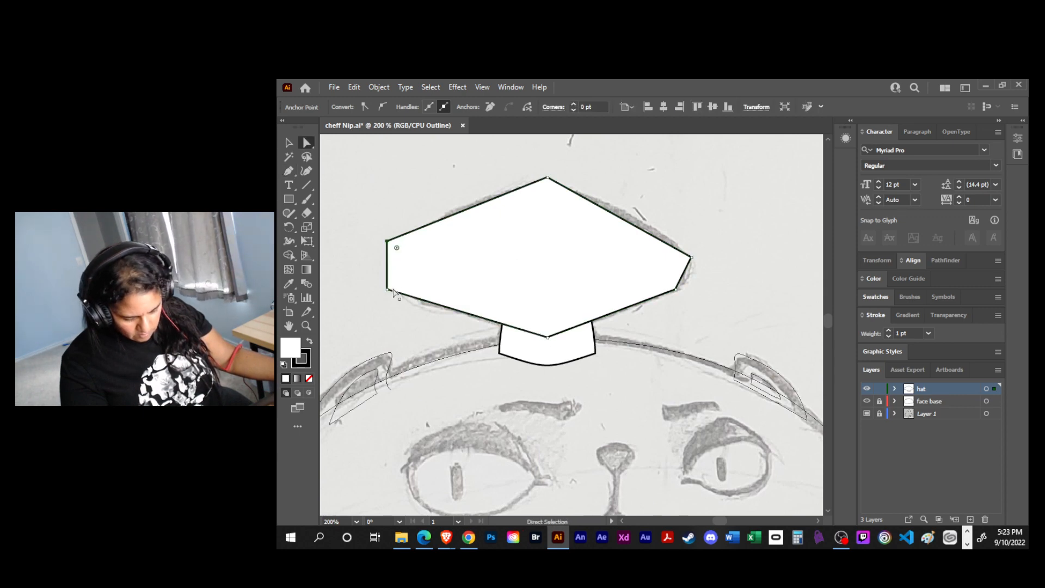
- Shift the hat top's lower-left corner inward, round it to about 35.6 pt, and save the file
{"action": "left_click_drag", "start_coordinate": [388, 290], "coordinate": [405, 289]}
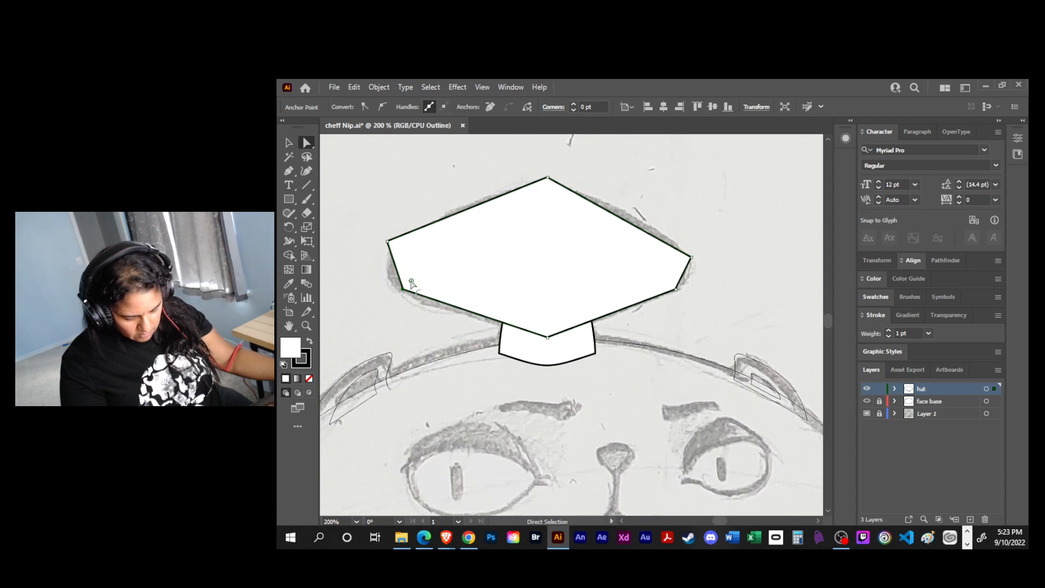
{"action": "left_click_drag", "start_coordinate": [412, 282], "coordinate": [485, 273]}
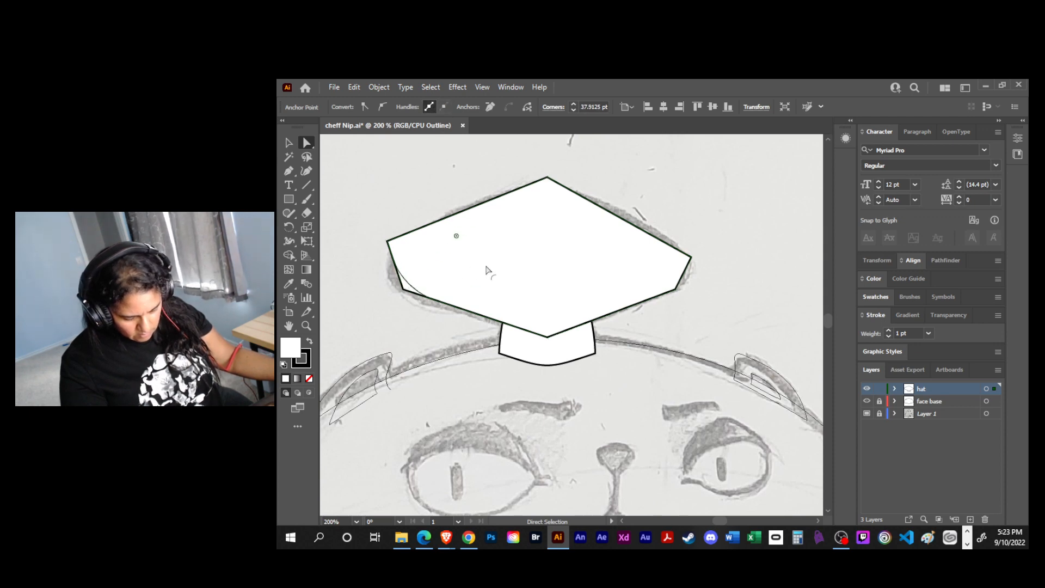
{"action": "left_click", "coordinate": [366, 175]}
{"action": "key", "text": "ctrl+s"}
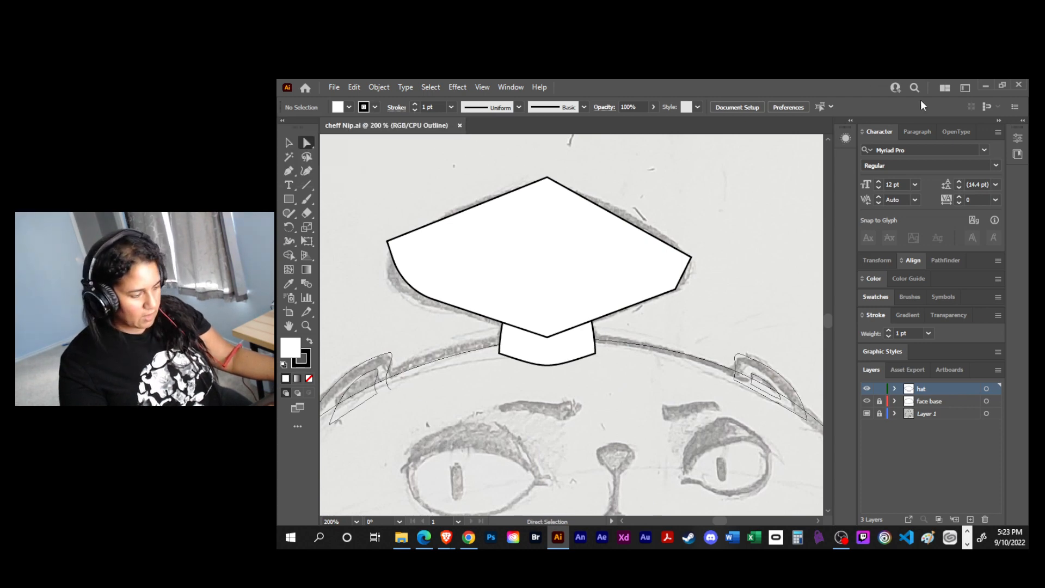
- Close and relaunch Illustrator, reopen cheff Nip.ai, and delete the white hat top shape
{"action": "left_click", "coordinate": [1018, 84]}
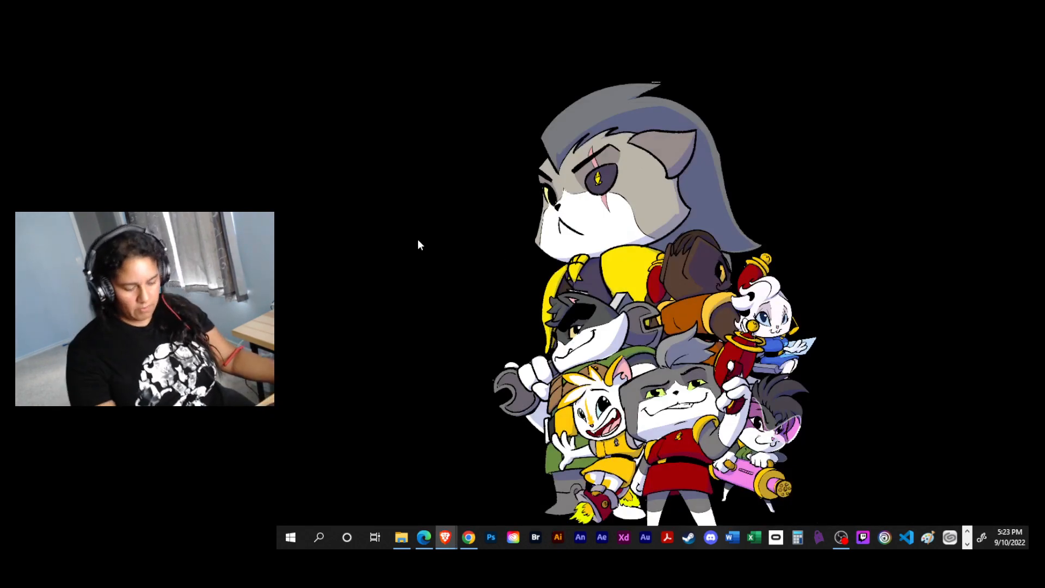
{"action": "left_click", "coordinate": [557, 537]}
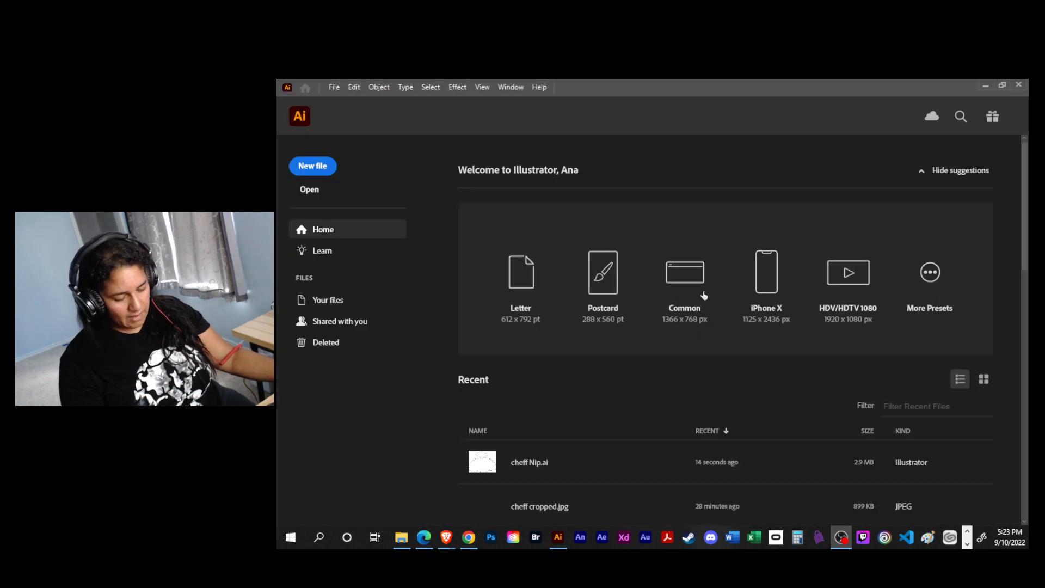
{"action": "left_click", "coordinate": [551, 463]}
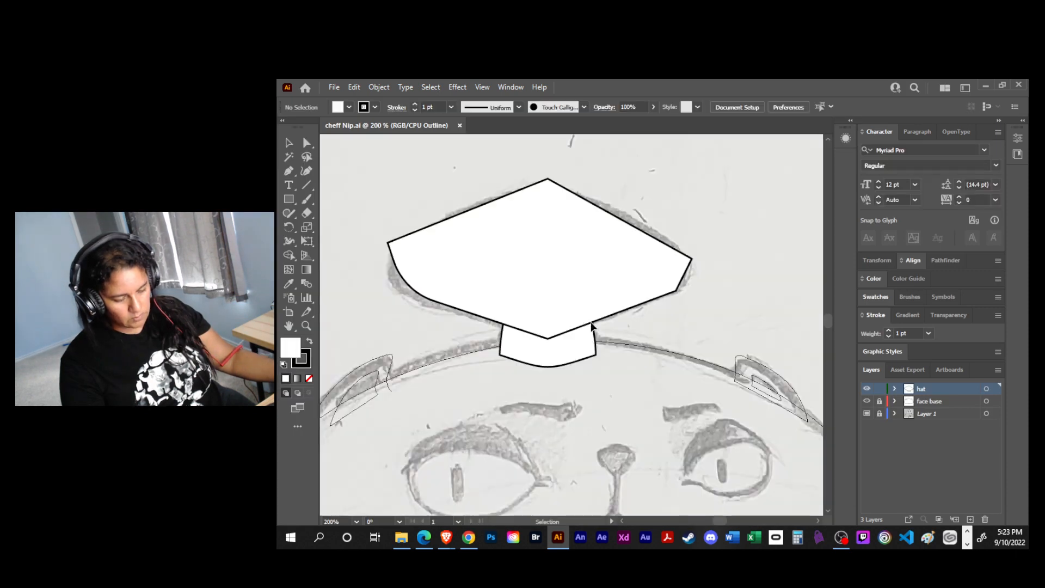
{"action": "left_click", "coordinate": [575, 243]}
{"action": "key", "text": "Delete"}
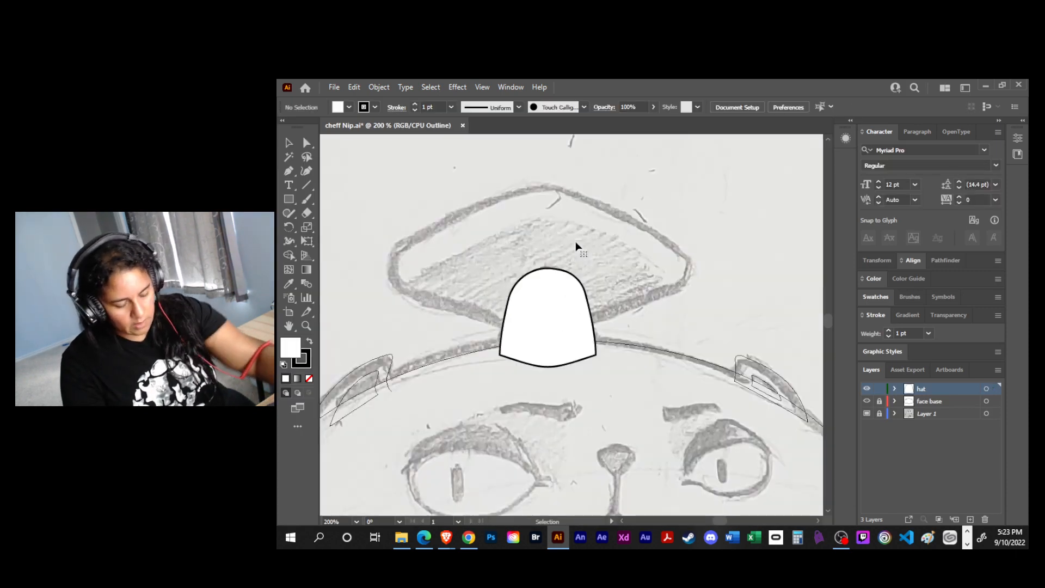
- Trace the hat top as a closed Pen path with a smoothly curved peak, short sides, a pointed bottom and a curved left side
{"action": "key", "text": "p"}
{"action": "left_click", "coordinate": [403, 242]}
{"action": "left_click_drag", "start_coordinate": [547, 179], "coordinate": [580, 178]}
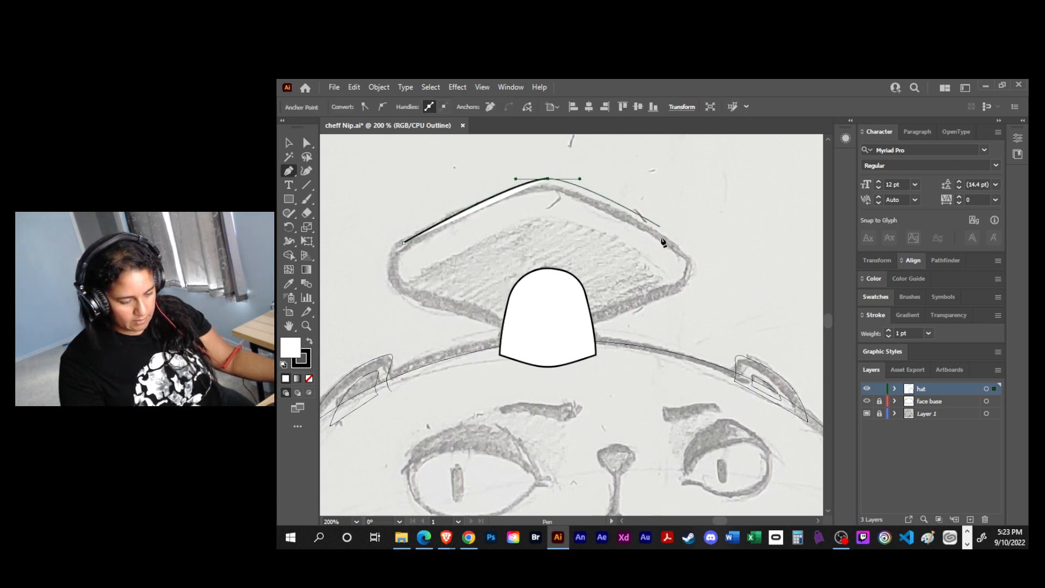
{"action": "left_click_drag", "start_coordinate": [692, 259], "coordinate": [690, 293]}
{"action": "left_click", "coordinate": [692, 290]}
{"action": "left_click", "coordinate": [548, 338]}
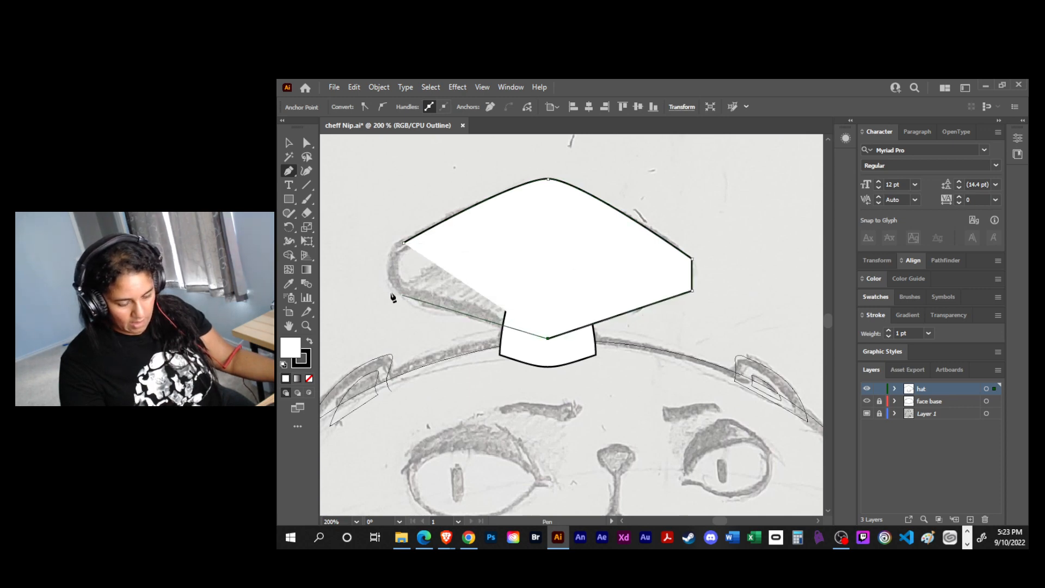
{"action": "left_click", "coordinate": [403, 290]}
{"action": "left_click_drag", "start_coordinate": [402, 242], "coordinate": [421, 212]}
- Round the hat top's upper-right corner, its lower-right corner to about 12.2 pt, and its upper-left corner to about 11.7 pt
{"action": "key", "text": "a"}
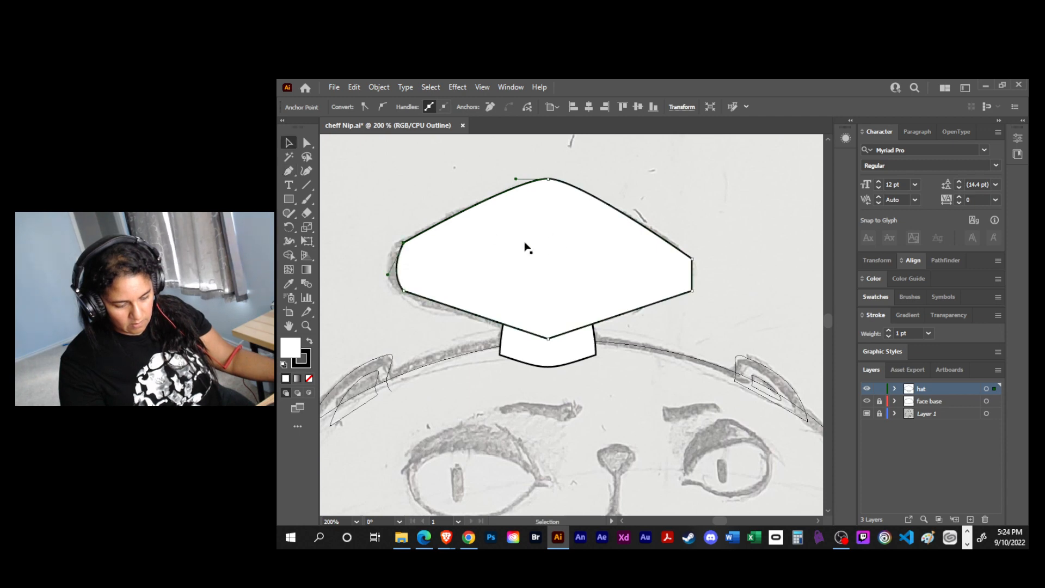
{"action": "left_click", "coordinate": [691, 259]}
{"action": "left_click_drag", "start_coordinate": [681, 264], "coordinate": [665, 273]}
{"action": "left_click", "coordinate": [691, 291]}
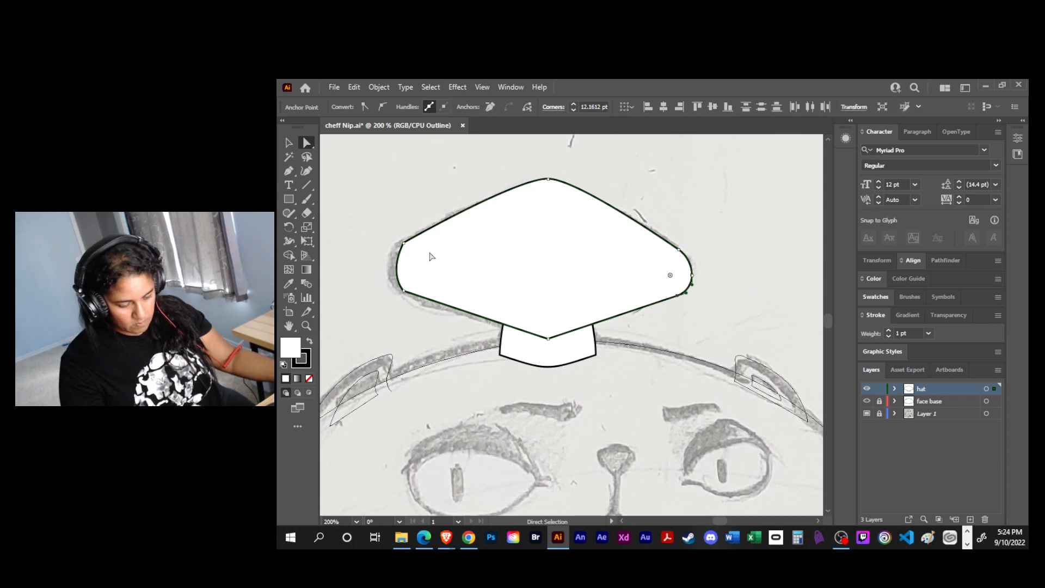
{"action": "left_click", "coordinate": [404, 242]}
{"action": "left_click_drag", "start_coordinate": [412, 254], "coordinate": [422, 264]}
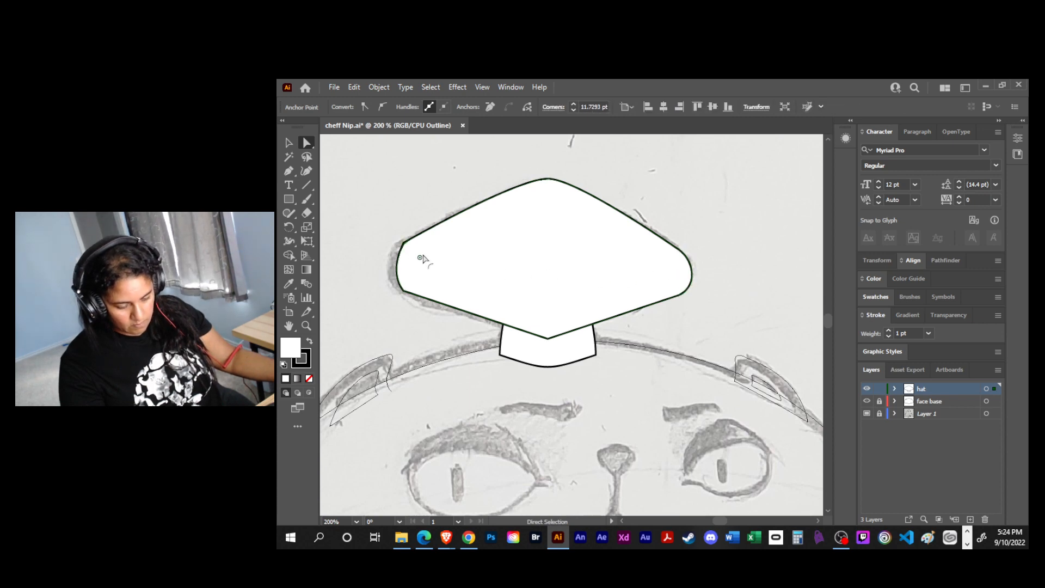
- Stretch the hat top slightly to the left with Free Transform so its left side meets the sketch's outer edge
{"action": "left_click", "coordinate": [427, 272]}
{"action": "key", "text": "e"}
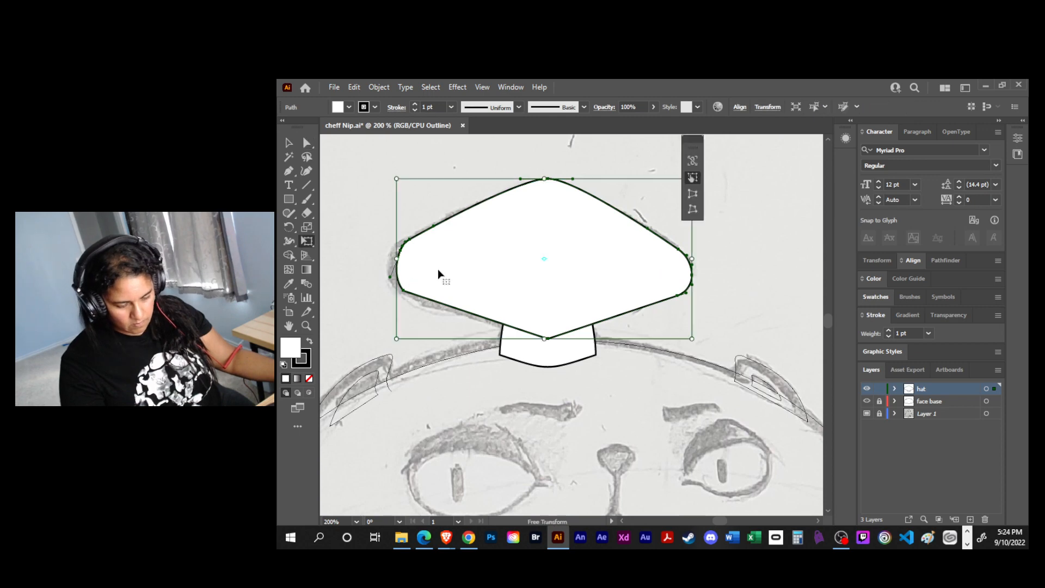
{"action": "left_click_drag", "start_coordinate": [396, 260], "coordinate": [388, 261]}
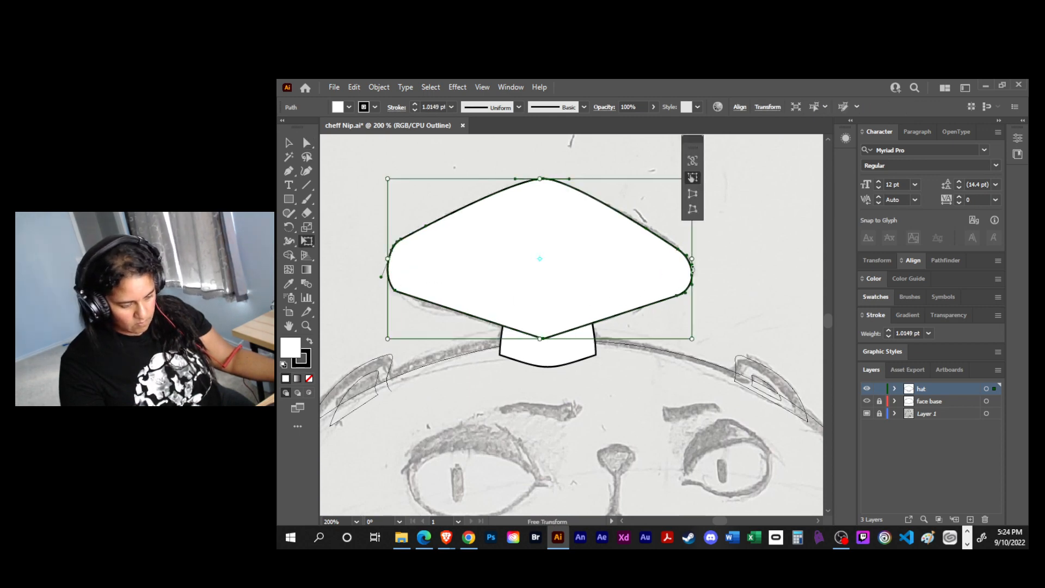
- Remove the fill from both the hat top and the arched shape, keeping their black strokes
{"action": "key", "text": "v"}
{"action": "mouse_move", "coordinate": [456, 169]}
{"action": "left_mouse_down"}
{"action": "mouse_move", "coordinate": [609, 365]}
{"action": "mouse_move", "coordinate": [635, 352]}
{"action": "left_mouse_up"}
{"action": "key", "text": "/"}
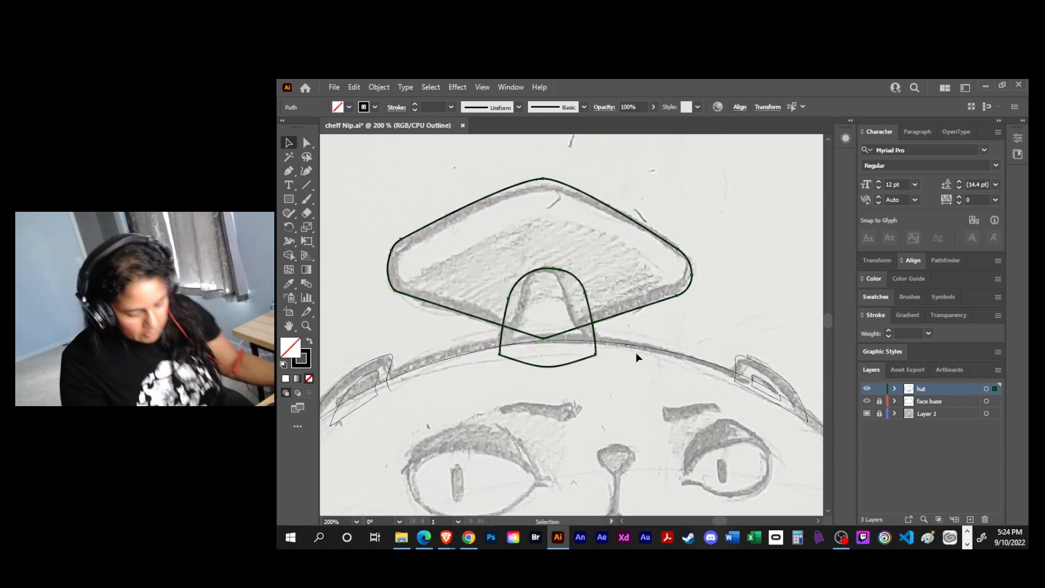
{"action": "left_click", "coordinate": [636, 352]}
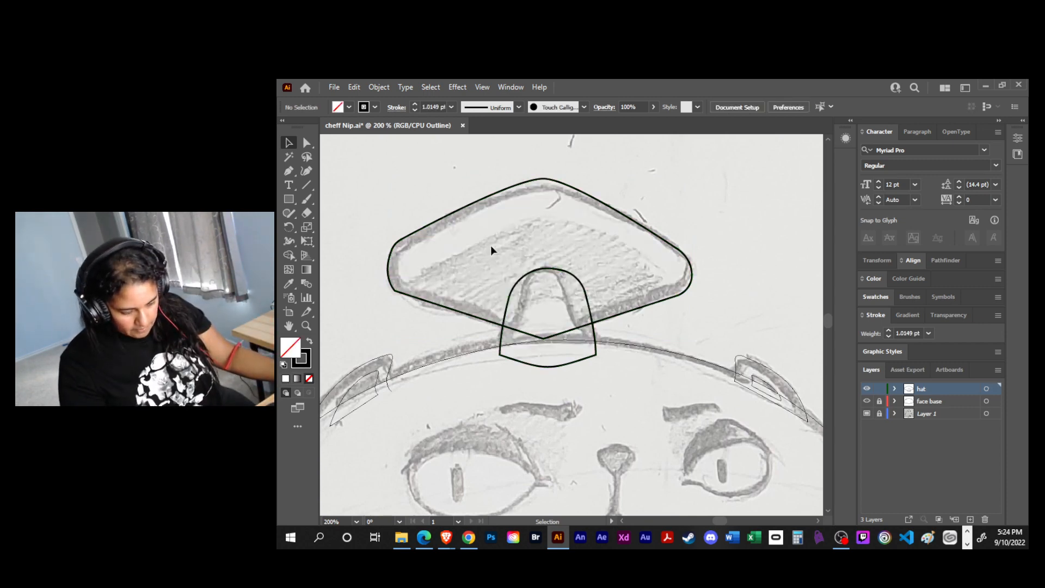
- Round the hat top's lower-left corner to about 18.2 pt
{"action": "key", "text": "a"}
{"action": "left_click", "coordinate": [394, 289]}
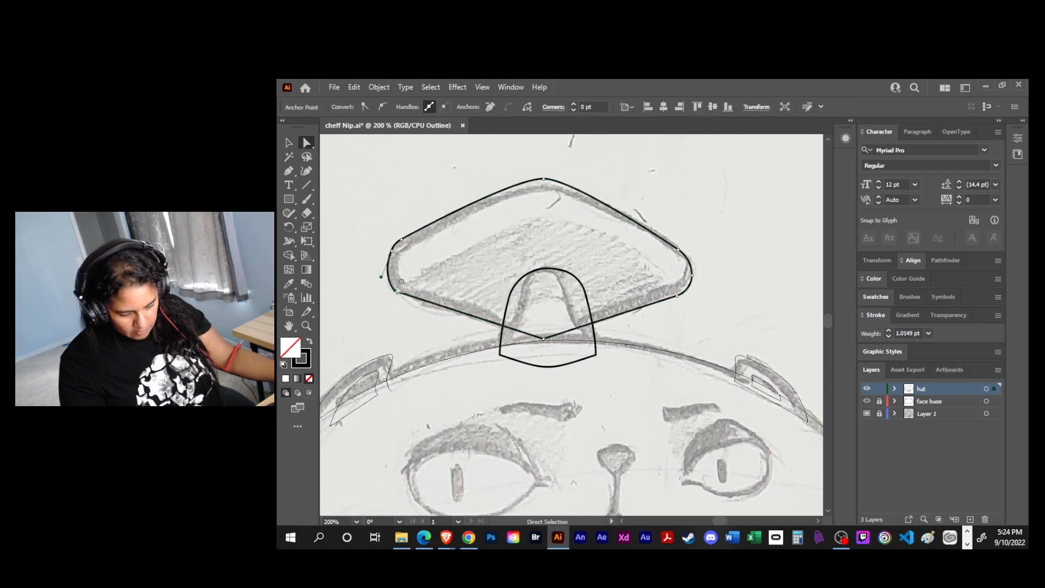
{"action": "left_click_drag", "start_coordinate": [400, 282], "coordinate": [419, 262]}
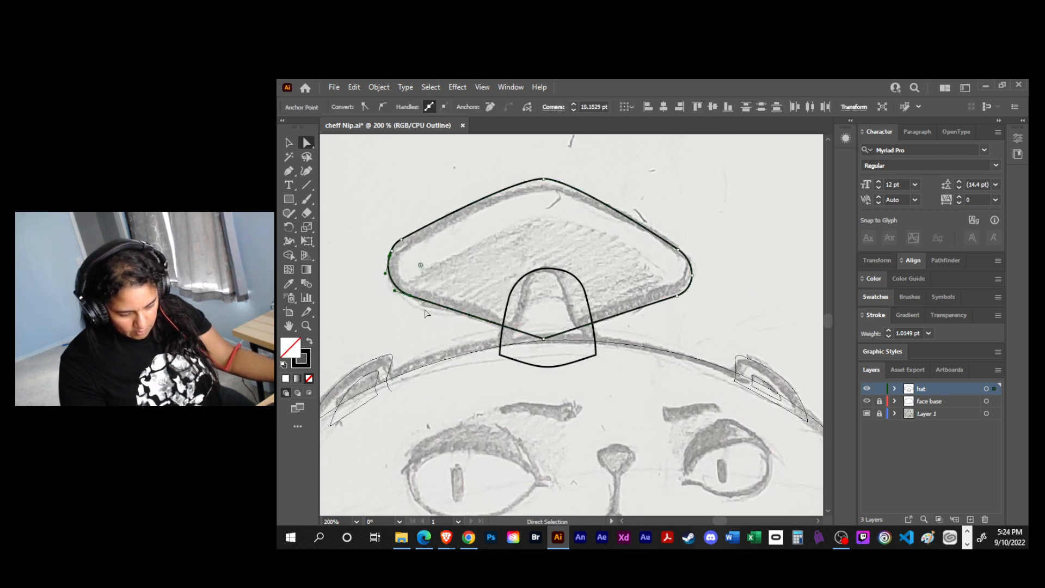
{"action": "left_click", "coordinate": [695, 303]}
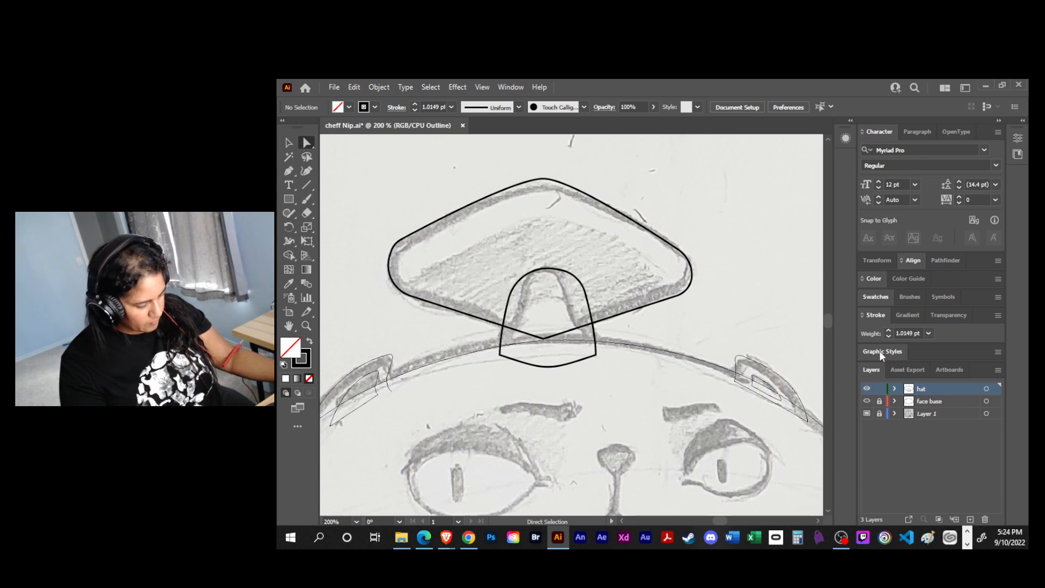
- Duplicate the hat top path within the expanded hat layer, and deselect the artwork
{"action": "left_click", "coordinate": [662, 239]}
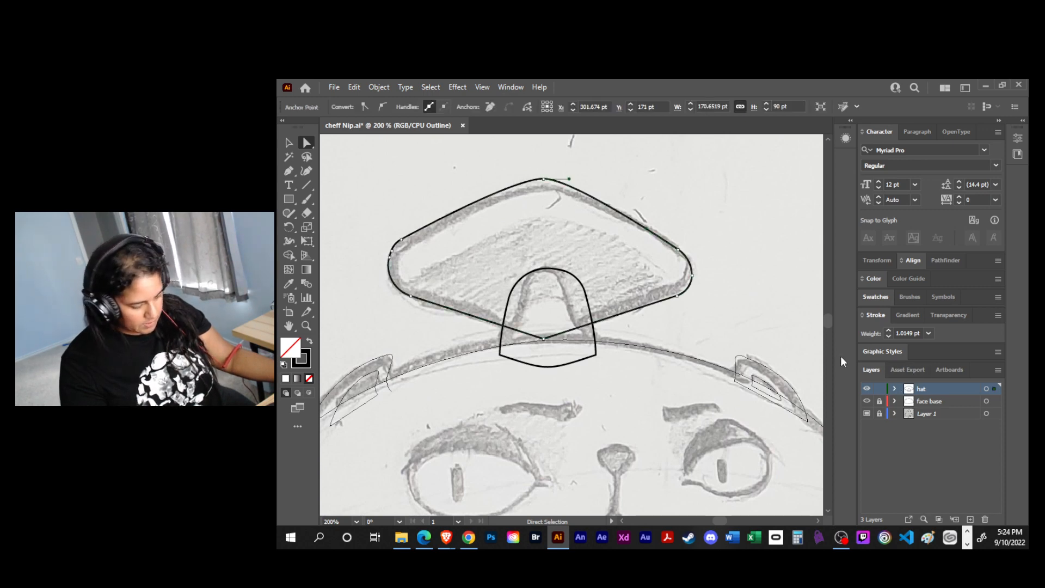
{"action": "left_click", "coordinate": [894, 388]}
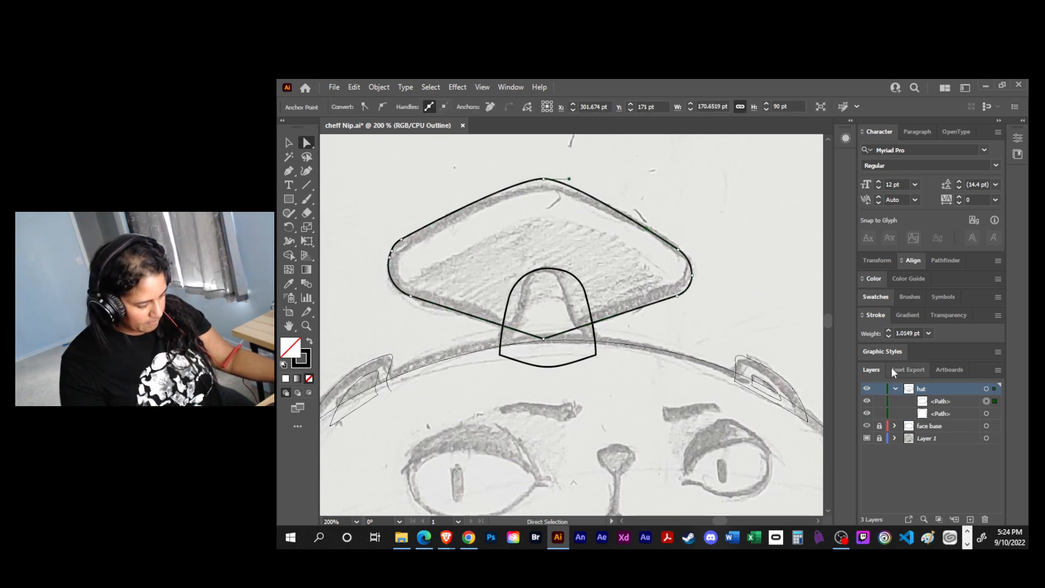
{"action": "left_click_drag", "start_coordinate": [965, 402], "coordinate": [970, 518]}
{"action": "key", "text": "e"}
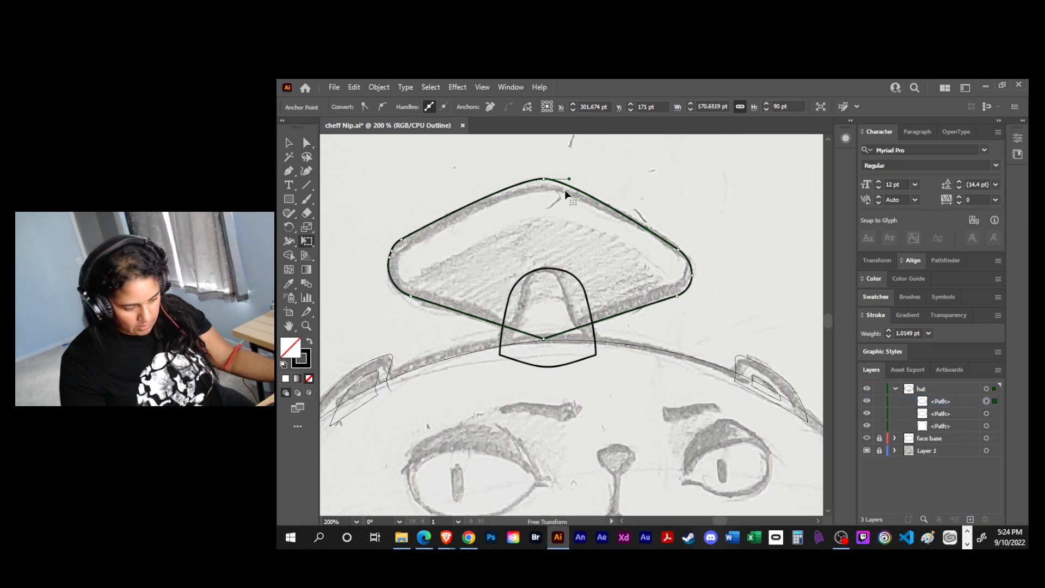
{"action": "key", "text": "v"}
{"action": "left_click", "coordinate": [628, 189]}
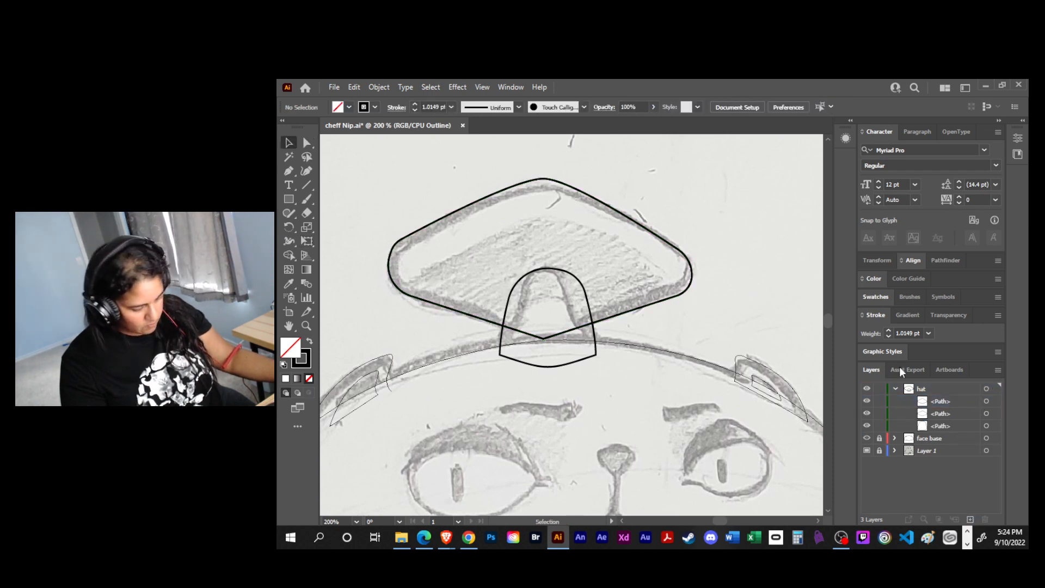
- Scale the duplicated hat top path down with Free Transform and place it over the shaded area inside the outer outline
{"action": "left_click", "coordinate": [986, 401]}
{"action": "key", "text": "e"}
{"action": "mouse_move", "coordinate": [539, 180]}
{"action": "left_mouse_down"}
{"action": "mouse_move", "coordinate": [531, 198]}
{"action": "mouse_move", "coordinate": [648, 200]}
{"action": "left_mouse_up"}
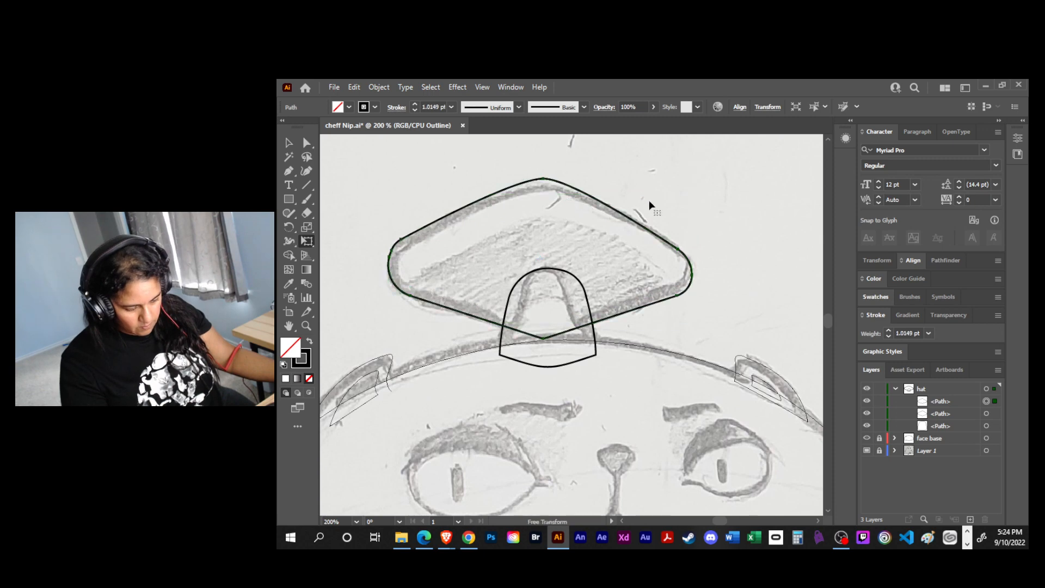
{"action": "left_click_drag", "start_coordinate": [390, 179], "coordinate": [434, 203]}
{"action": "left_click_drag", "start_coordinate": [553, 205], "coordinate": [548, 231]}
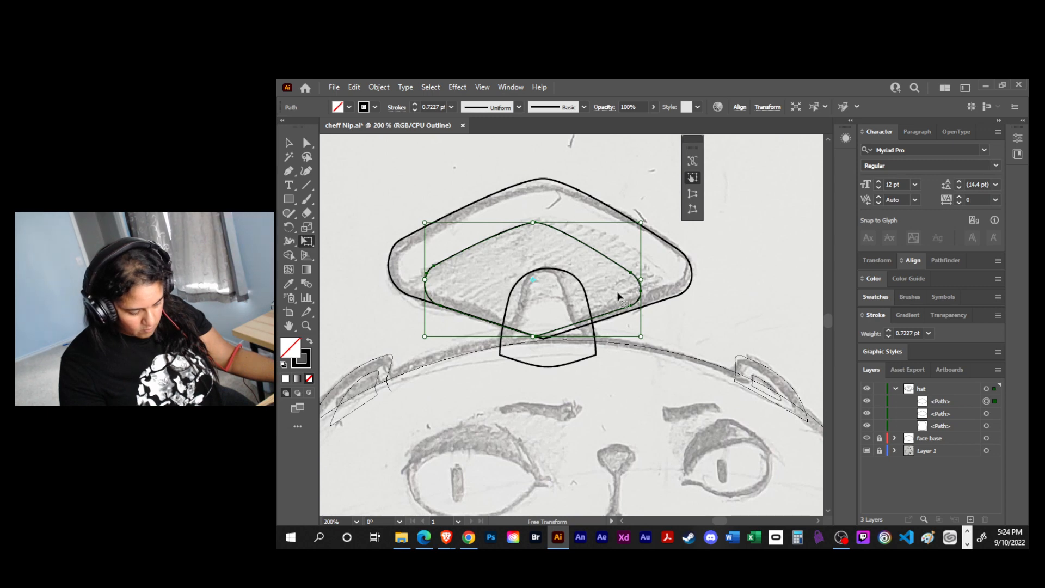
{"action": "left_click_drag", "start_coordinate": [597, 251], "coordinate": [605, 255]}
{"action": "key", "text": "v"}
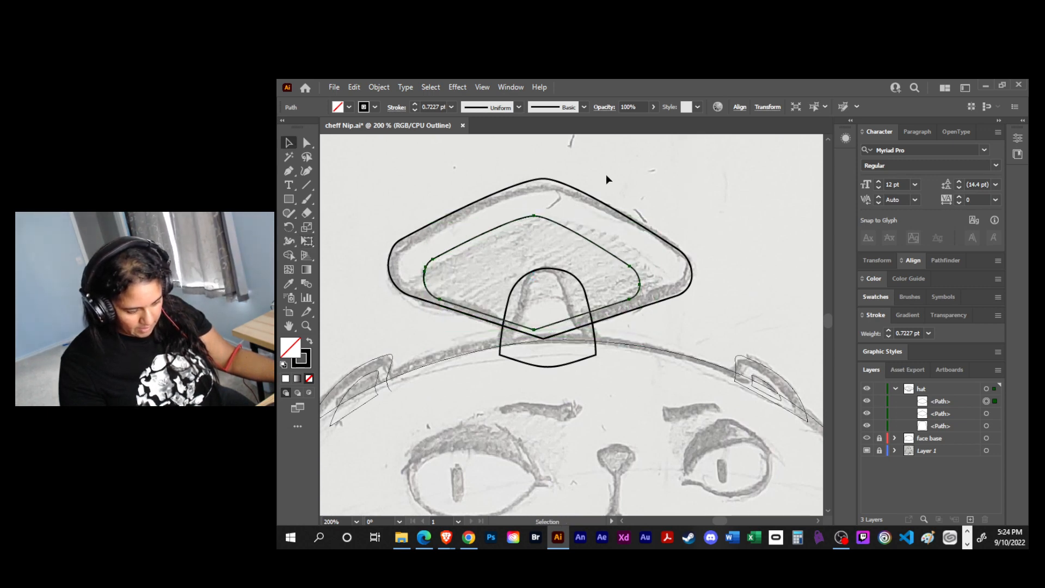
- Widen the inner hat shape with Free Transform toward both sides of the shading and bring its lower tip to the outer outline
{"action": "key", "text": "e"}
{"action": "left_click_drag", "start_coordinate": [640, 272], "coordinate": [676, 274]}
{"action": "left_click_drag", "start_coordinate": [418, 270], "coordinate": [398, 271]}
{"action": "left_click_drag", "start_coordinate": [543, 332], "coordinate": [548, 340]}
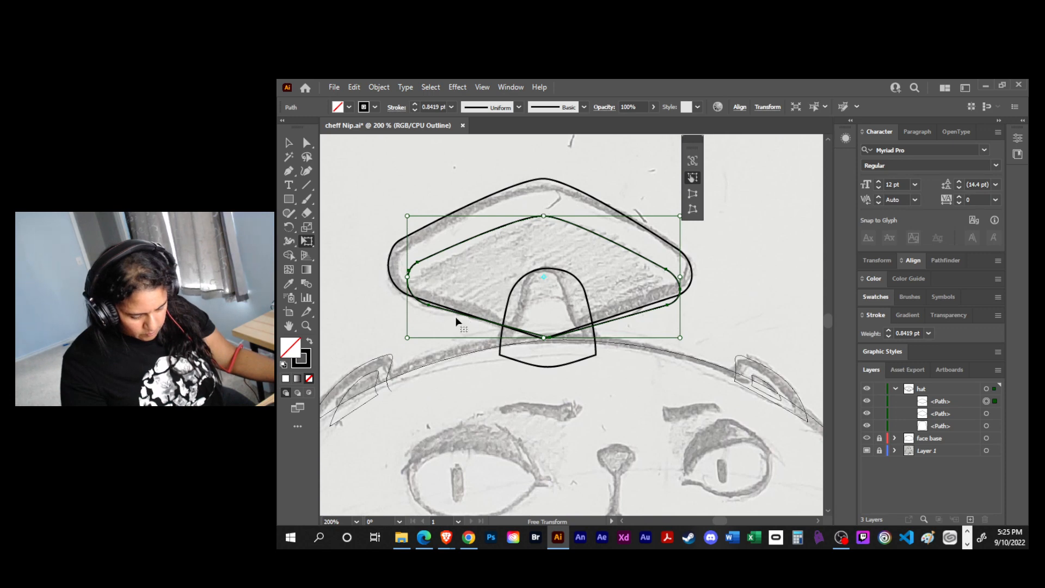
{"action": "key", "text": "v"}
{"action": "left_click", "coordinate": [475, 322]}
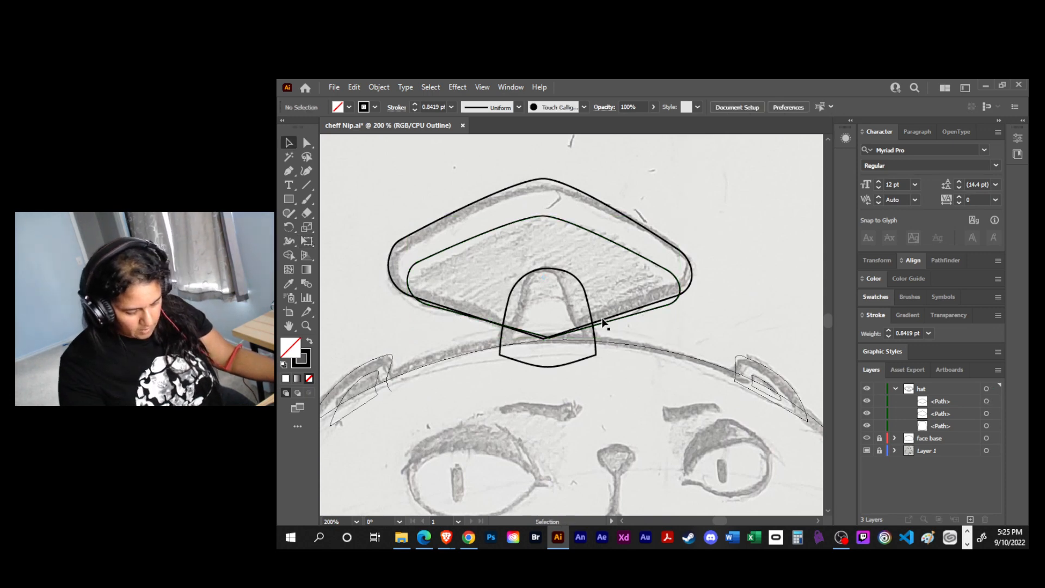
- Move the inner hat shape's lower-left anchor closer to the outer outline, try adjusting the lower-right anchor, and undo that last move
{"action": "key", "text": "a"}
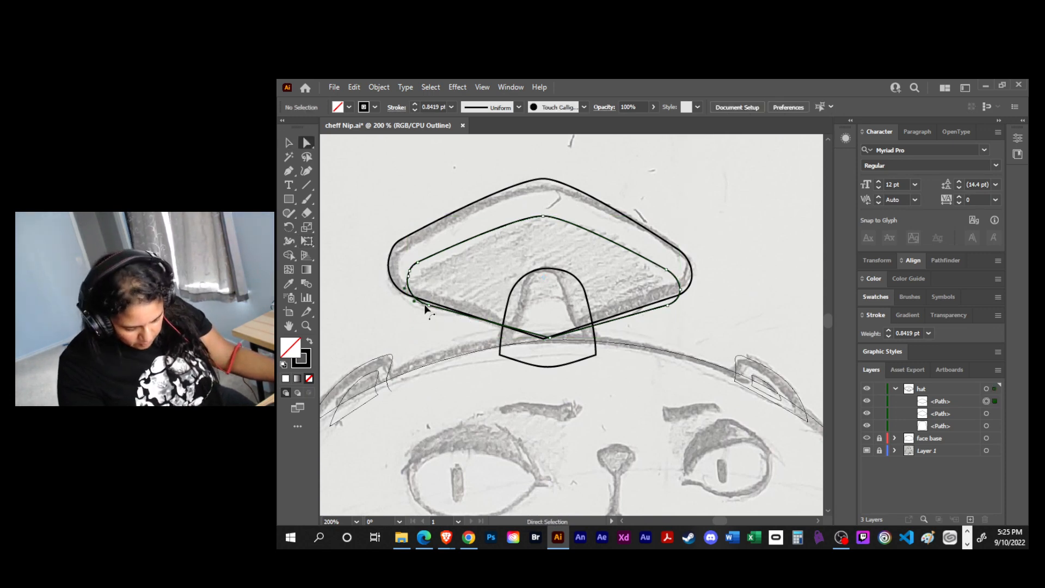
{"action": "left_click", "coordinate": [430, 305]}
{"action": "left_click_drag", "start_coordinate": [429, 306], "coordinate": [431, 307]}
{"action": "mouse_move", "coordinate": [670, 306]}
{"action": "left_mouse_down"}
{"action": "mouse_move", "coordinate": [656, 286]}
{"action": "mouse_move", "coordinate": [665, 300]}
{"action": "left_mouse_up"}
{"action": "key", "text": "ctrl+z"}
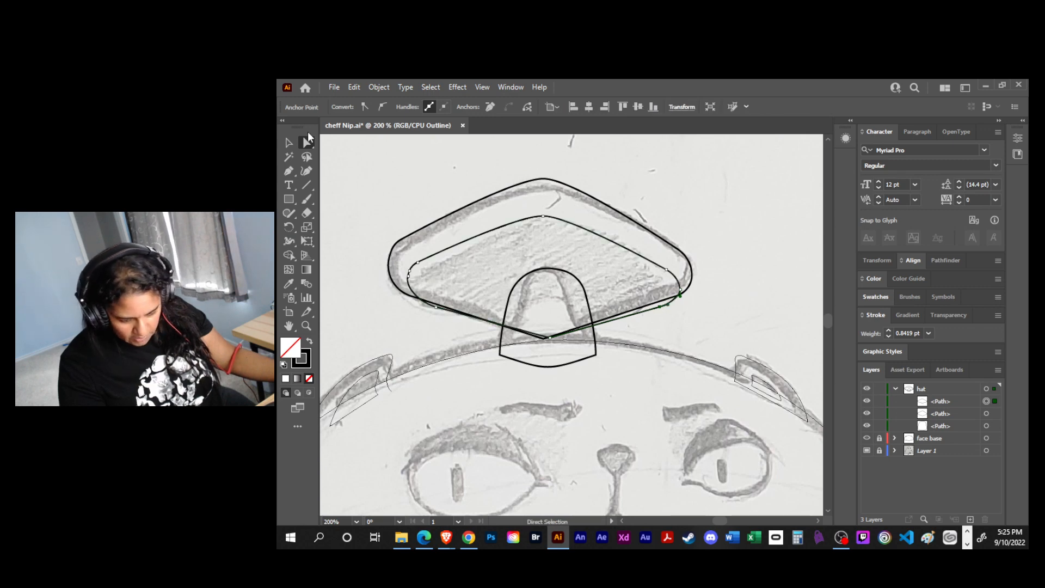
{"action": "left_click", "coordinate": [306, 143]}
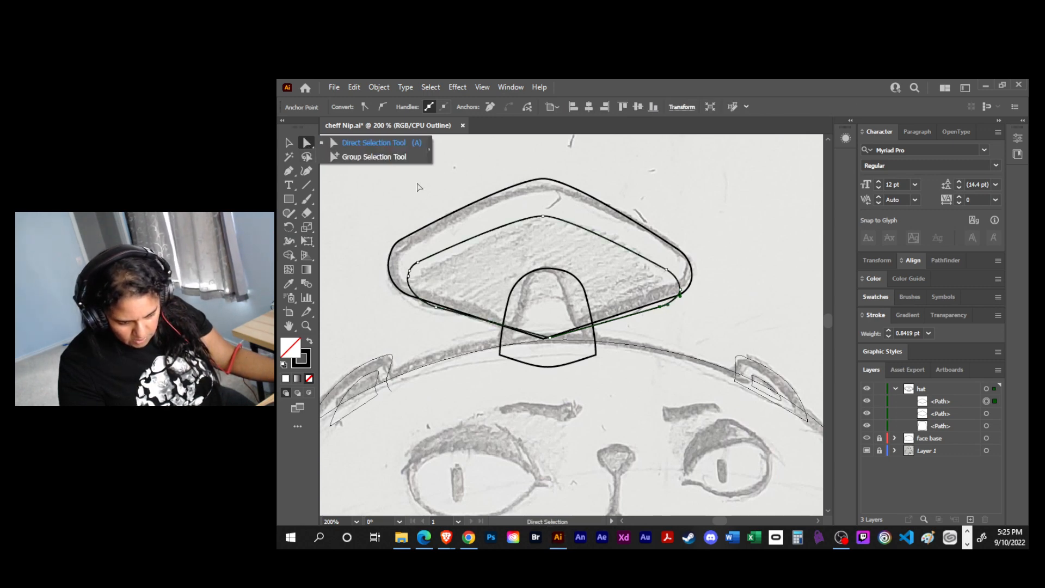
{"action": "left_click", "coordinate": [419, 187]}
{"action": "left_click", "coordinate": [378, 87]}
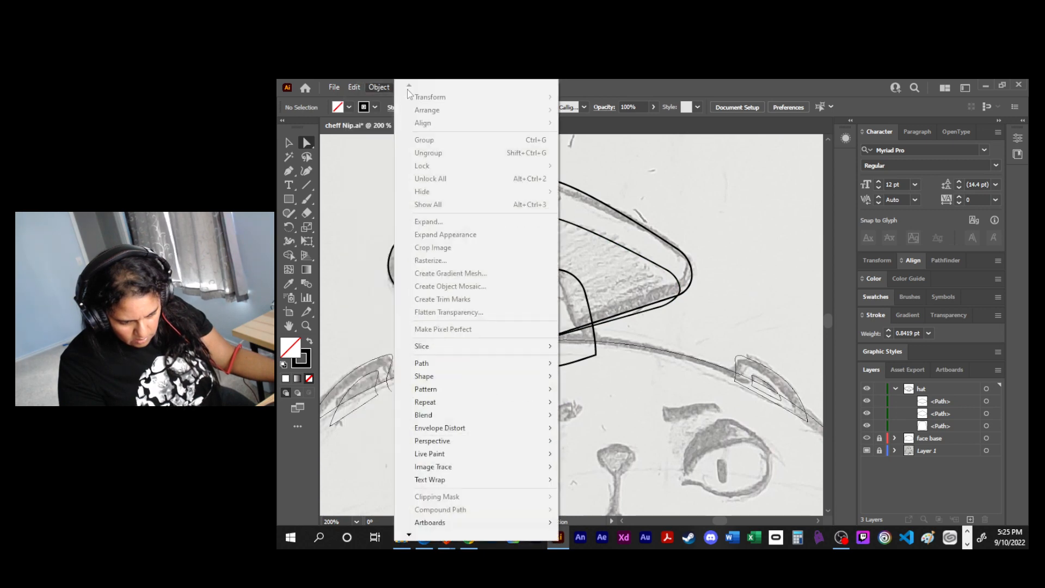
{"action": "left_click", "coordinate": [430, 87]}
{"action": "left_click", "coordinate": [429, 87]}
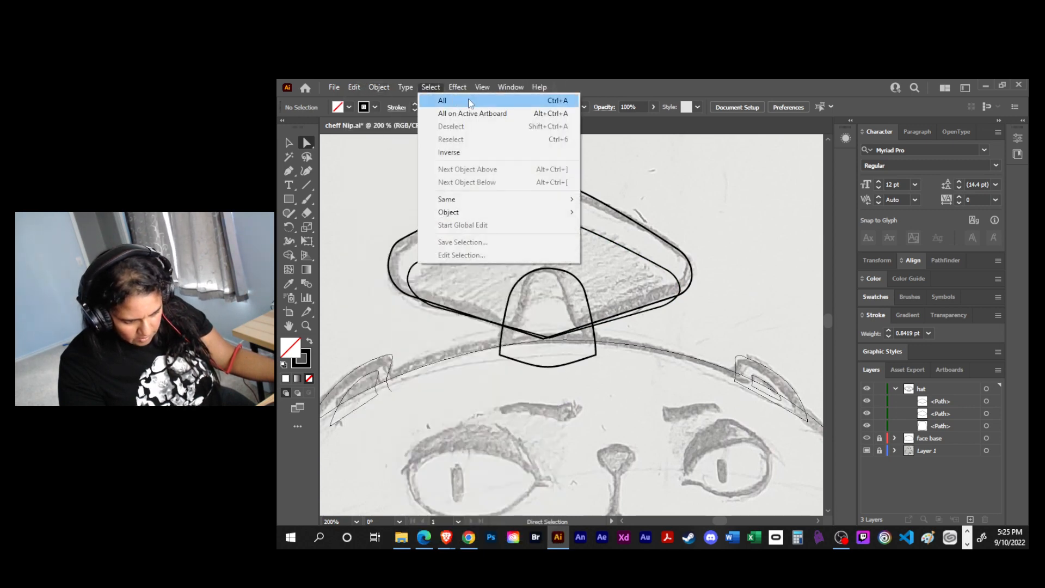
{"action": "left_click", "coordinate": [407, 175]}
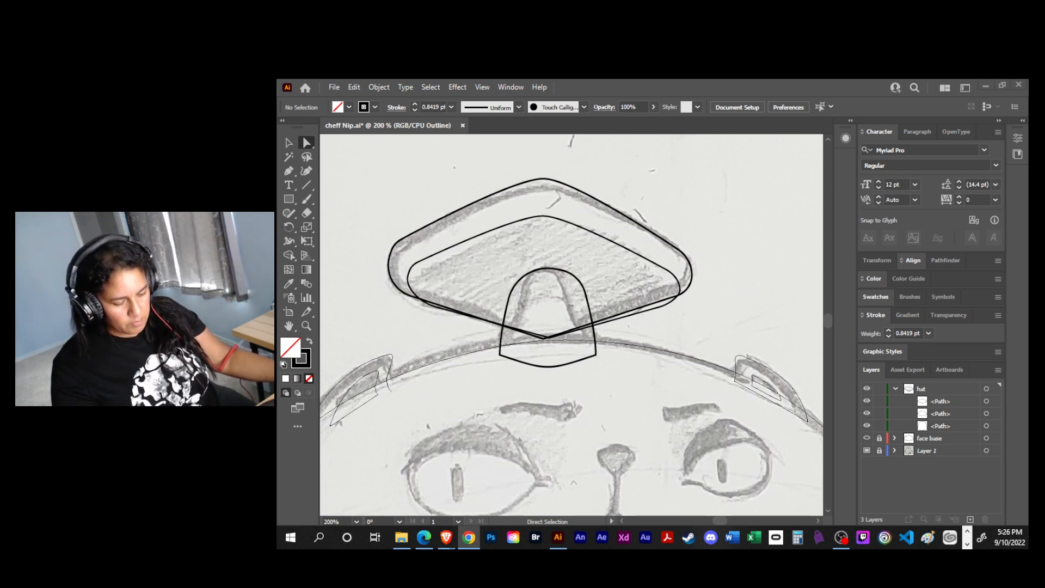
- Turn off Snap to Grid for the document
{"action": "left_click", "coordinate": [482, 87]}
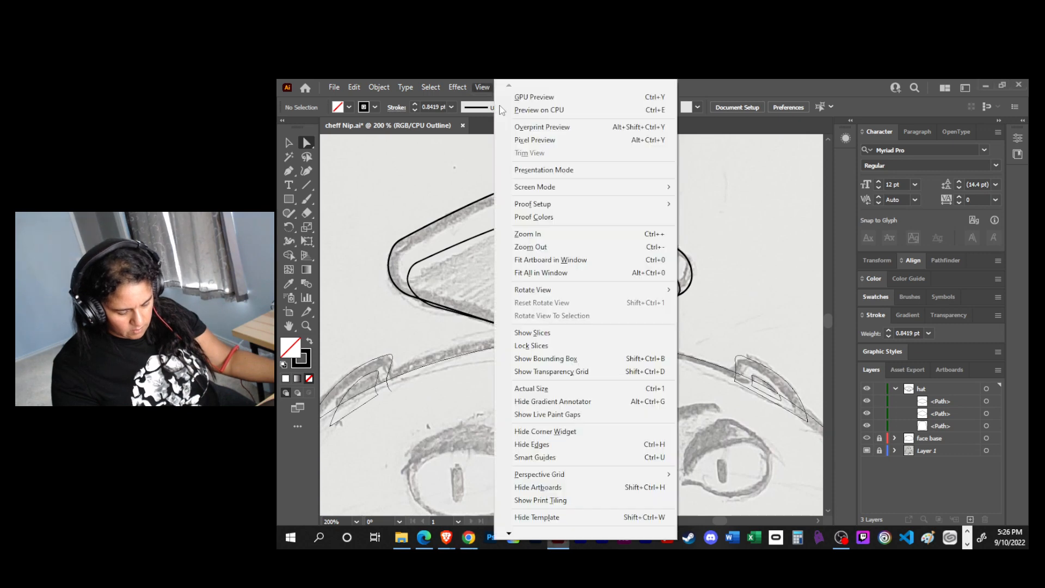
{"action": "mouse_move", "coordinate": [512, 536]}
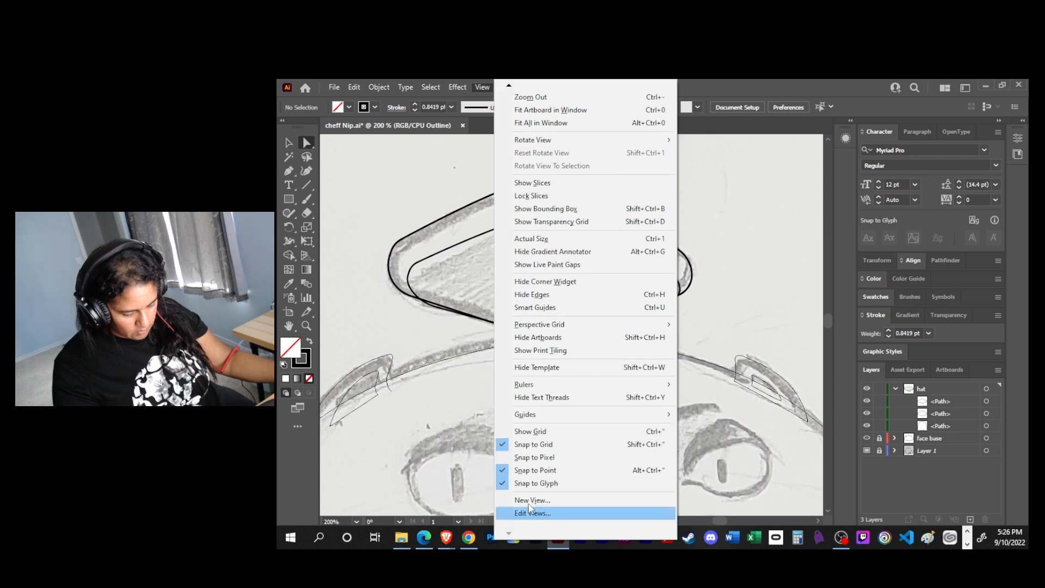
{"action": "left_click", "coordinate": [517, 446]}
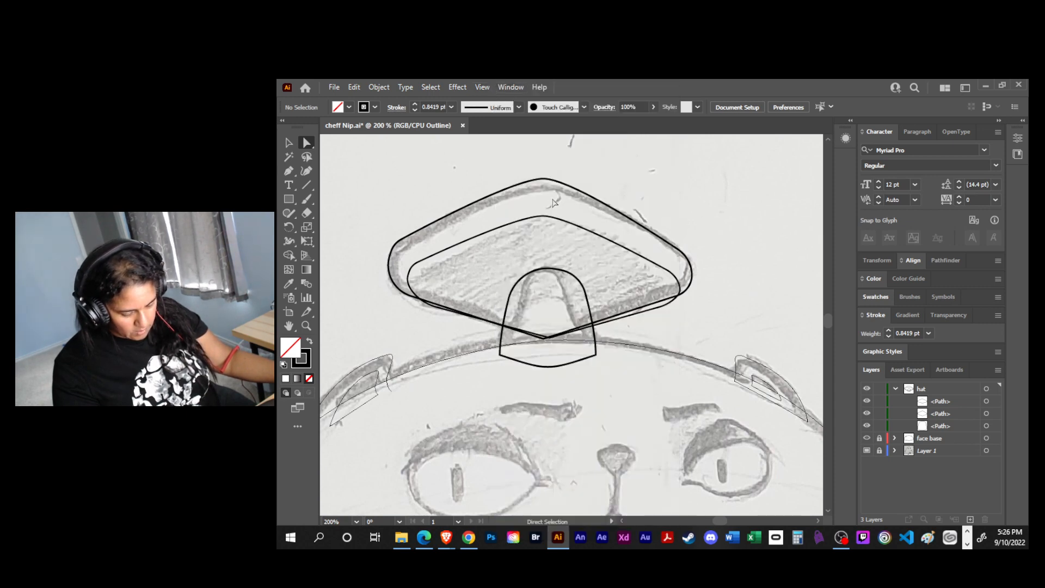
- Select the inner hat shape outside isolation mode and nudge it slightly to the left
{"action": "key", "text": "v"}
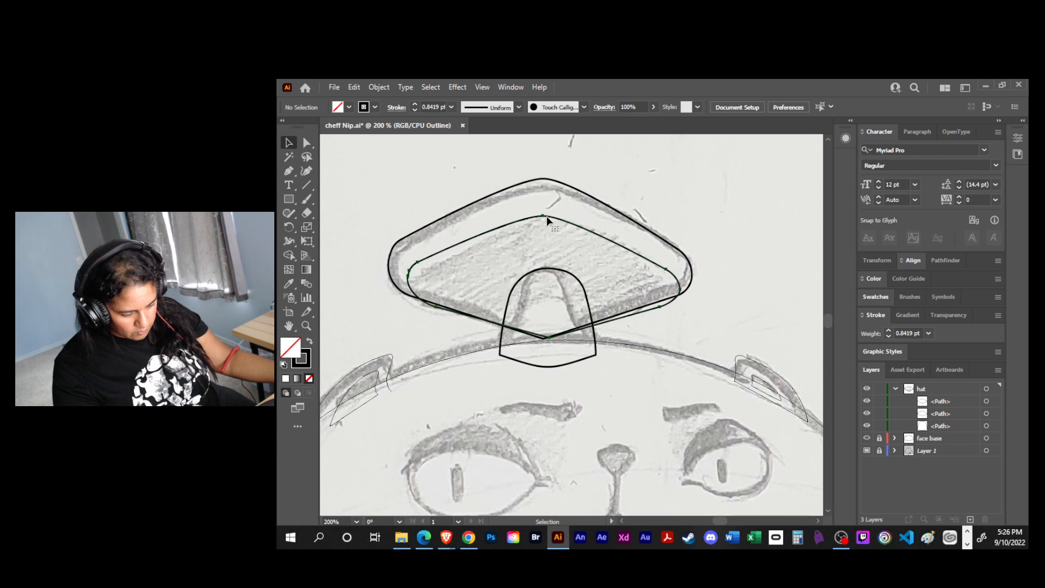
{"action": "double_click", "coordinate": [544, 217]}
{"action": "key", "text": "ctrl+y"}
{"action": "key", "text": "Escape"}
{"action": "key", "text": "ctrl+y"}
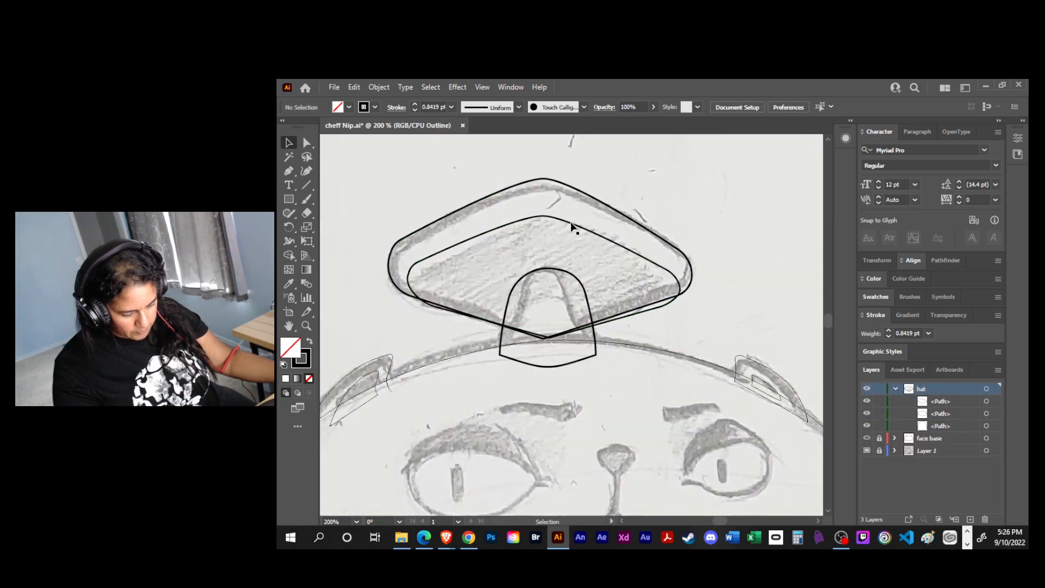
{"action": "mouse_move", "coordinate": [570, 221]}
{"action": "left_mouse_down"}
{"action": "mouse_move", "coordinate": [581, 229]}
{"action": "mouse_move", "coordinate": [570, 222]}
{"action": "left_mouse_up"}
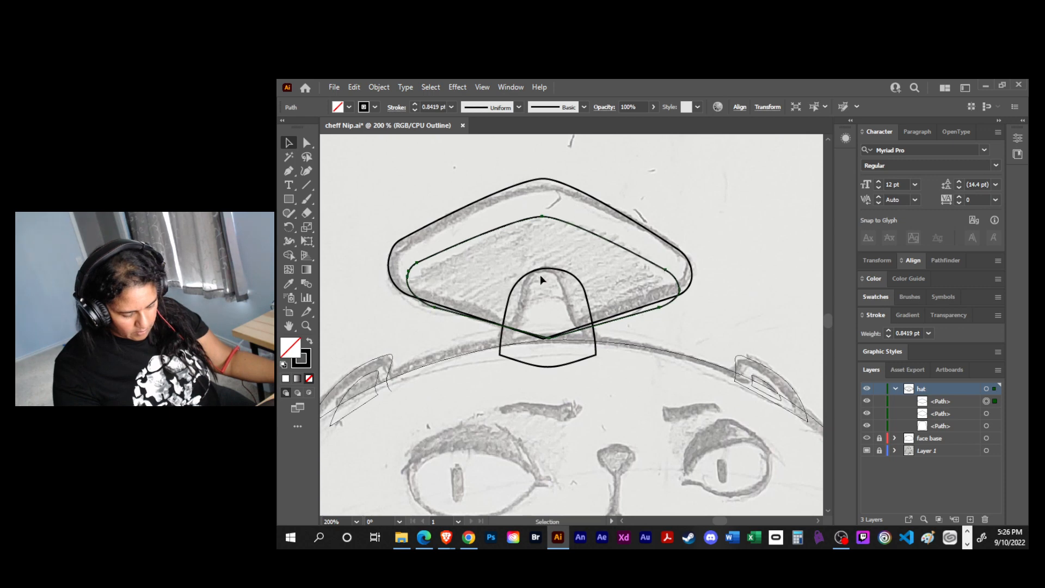
- Align the inner hat shape's bottom tip and both lower corner anchors with the outer outline, and save the file
{"action": "scroll", "coordinate": [532, 240], "scroll_direction": "up", "scroll_amount": 2}
{"action": "left_click_drag", "start_coordinate": [582, 211], "coordinate": [635, 177]}
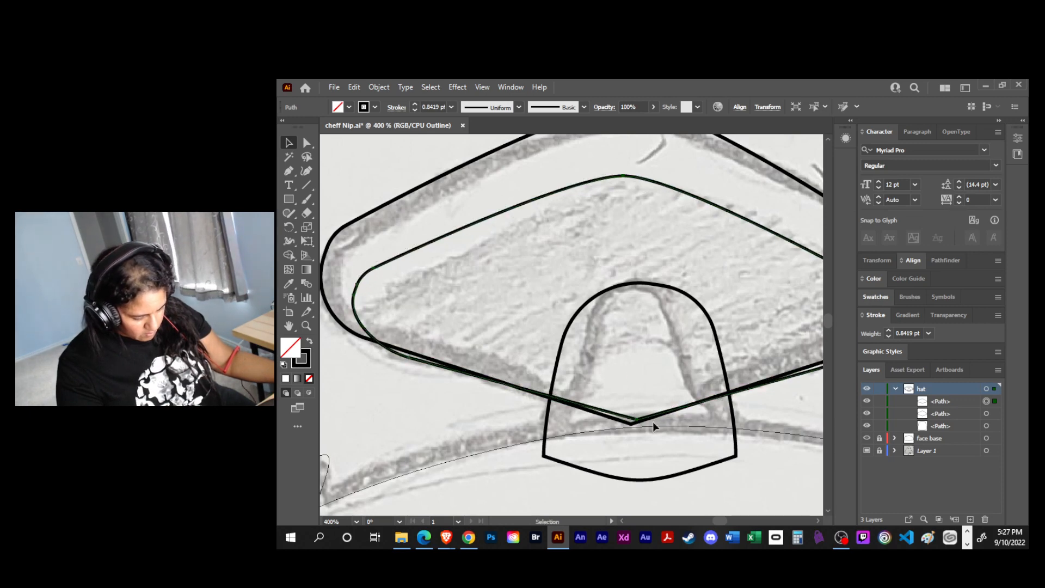
{"action": "key", "text": "a"}
{"action": "left_click_drag", "start_coordinate": [636, 420], "coordinate": [632, 423]}
{"action": "left_click", "coordinate": [392, 362]}
{"action": "left_click_drag", "start_coordinate": [404, 360], "coordinate": [405, 352]}
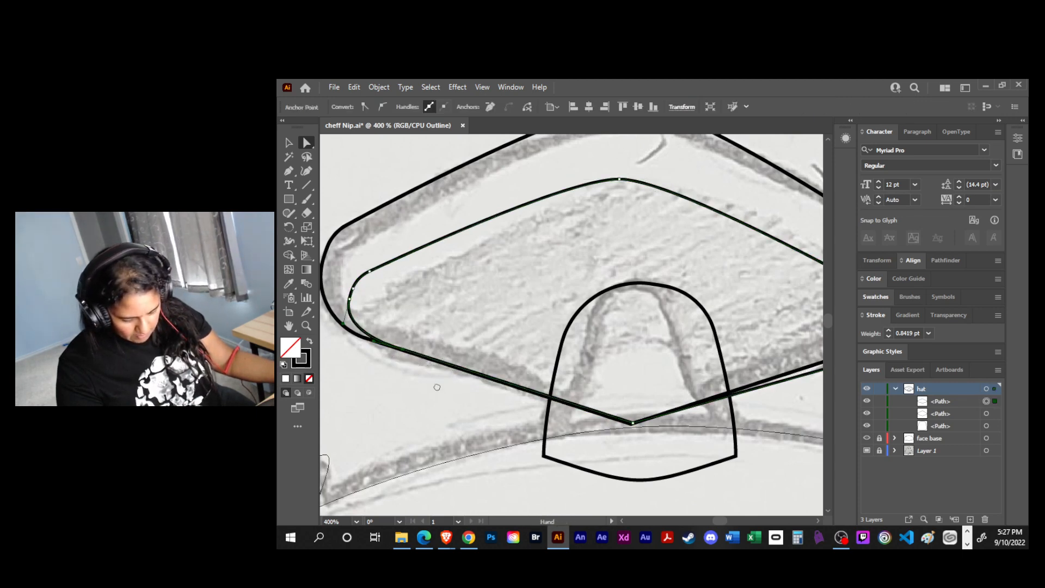
{"action": "scroll", "coordinate": [622, 384], "scroll_direction": "right", "scroll_amount": 4}
{"action": "left_click_drag", "start_coordinate": [639, 356], "coordinate": [651, 342]}
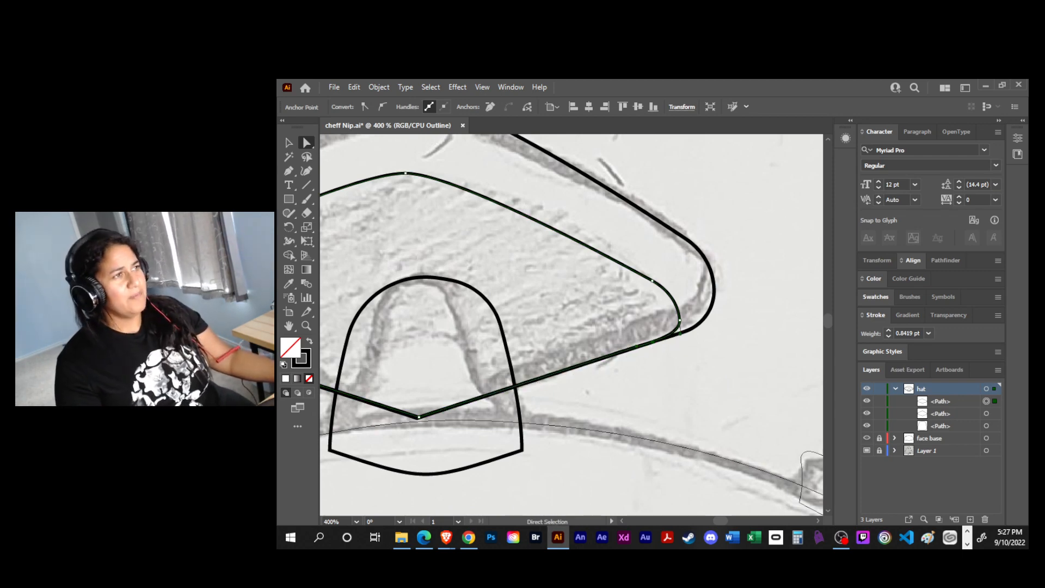
{"action": "left_click", "coordinate": [631, 406]}
{"action": "key", "text": "ctrl+s"}
- Move the arch path above the other two paths in the hat layer and save the file
{"action": "key", "text": "ctrl+minus"}
{"action": "key", "text": "ctrl+minus"}
{"action": "key", "text": "ctrl+minus"}
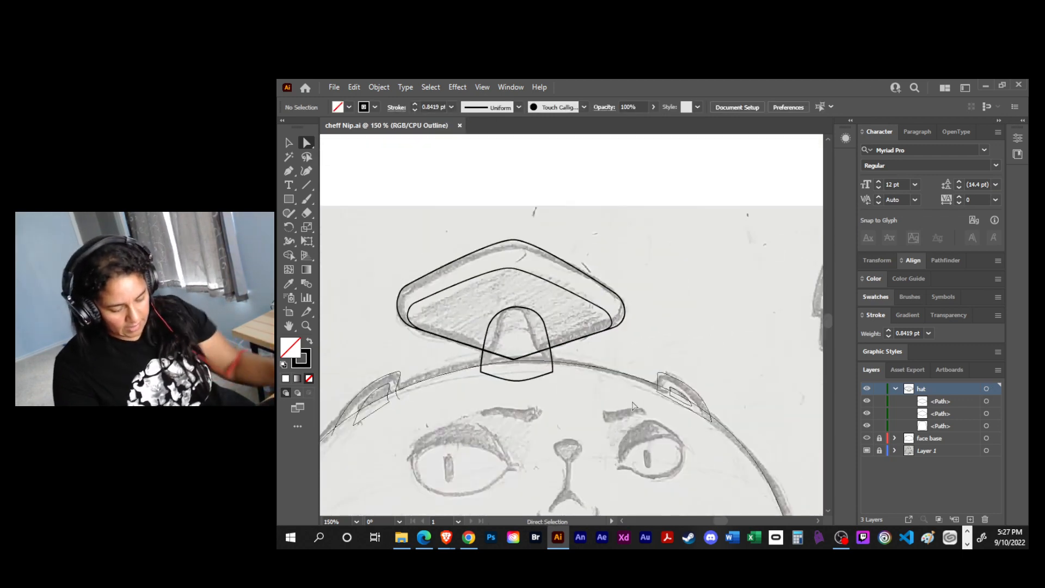
{"action": "key", "text": "space"}
{"action": "left_click_drag", "start_coordinate": [593, 443], "coordinate": [652, 430]}
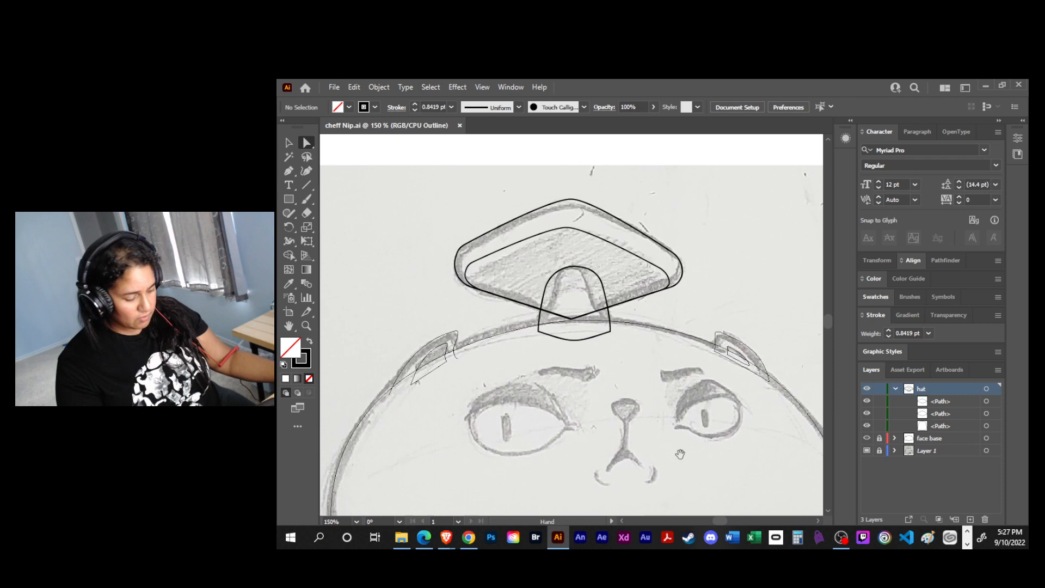
{"action": "left_click_drag", "start_coordinate": [956, 426], "coordinate": [949, 395]}
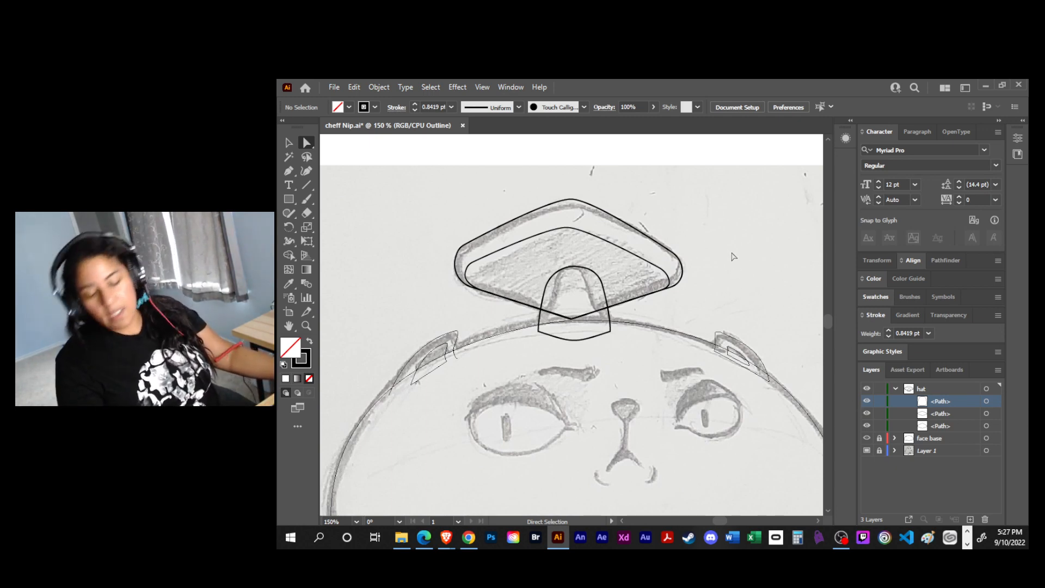
{"action": "key", "text": "ctrl+s"}
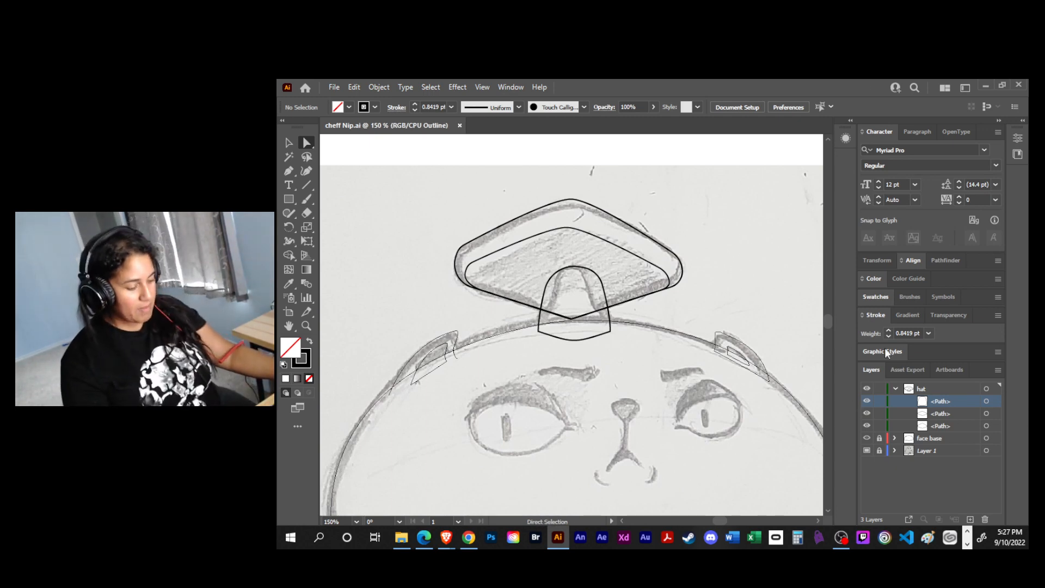
- Apply the default white fill and 1 pt black stroke to all paths in the hat layer, and deselect them
{"action": "left_click", "coordinate": [987, 390]}
{"action": "key", "text": "d"}
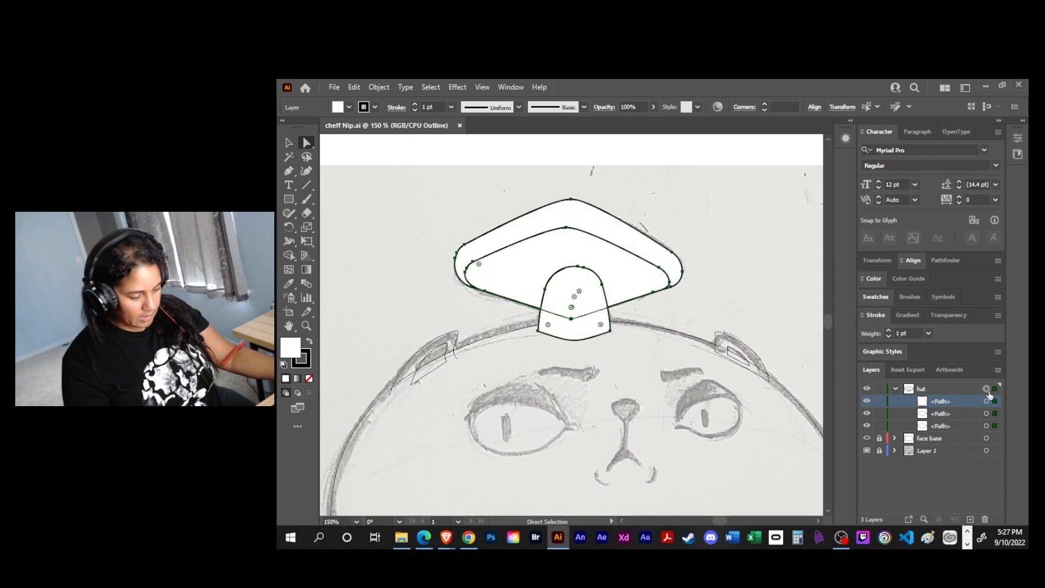
{"action": "key", "text": "ctrl+shift+a"}
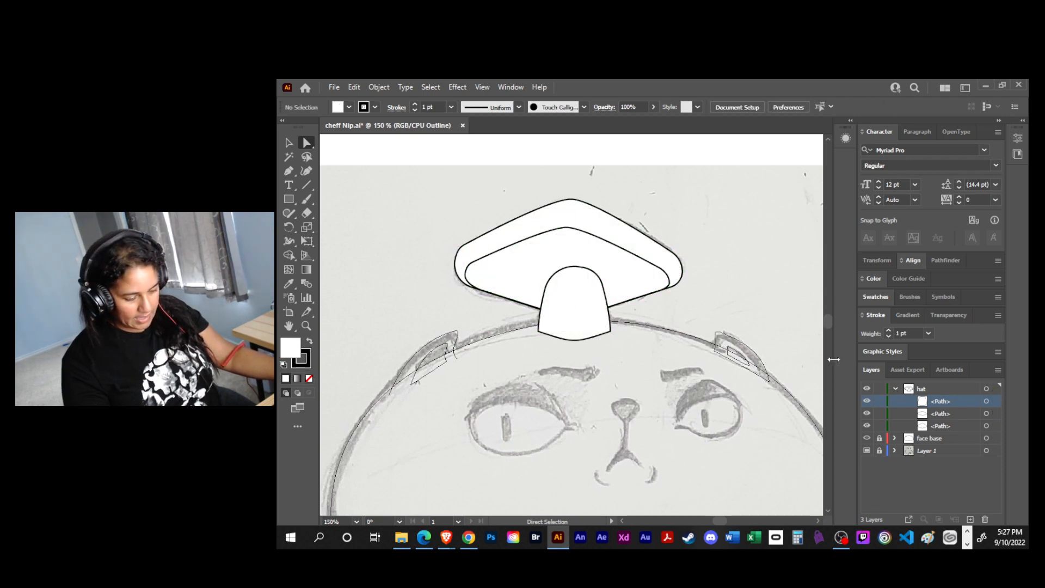
- Collapse and lock the hat layer, and place it below the face base layer
{"action": "left_click", "coordinate": [895, 389]}
{"action": "left_click", "coordinate": [880, 389]}
{"action": "left_click_drag", "start_coordinate": [934, 392], "coordinate": [935, 410]}
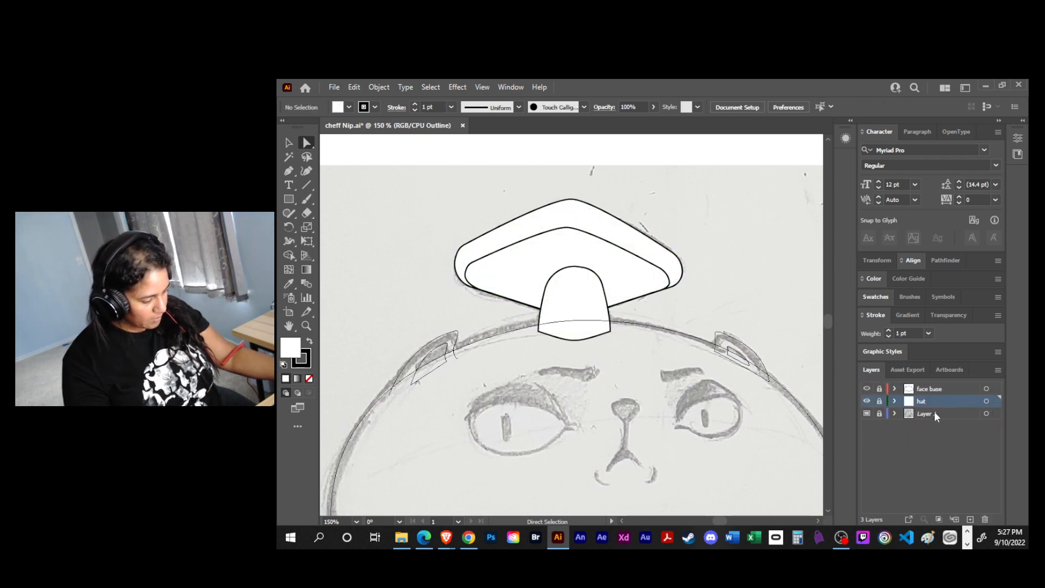
- Check the face base and hat layers together in preview, and switch both layers to outline view
{"action": "left_click", "coordinate": [866, 401], "text": "ctrl"}
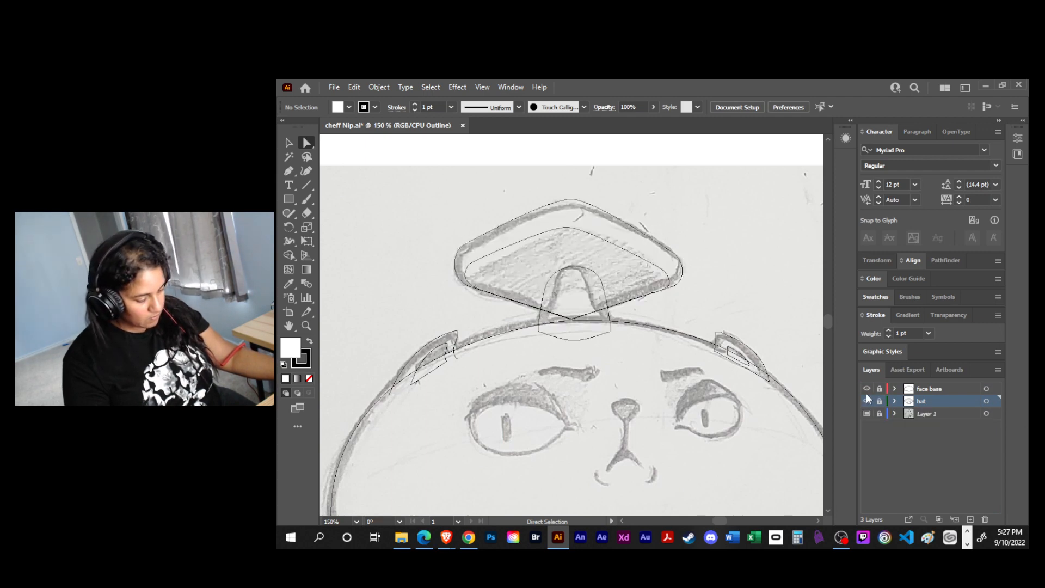
{"action": "left_click", "coordinate": [865, 390], "text": "ctrl"}
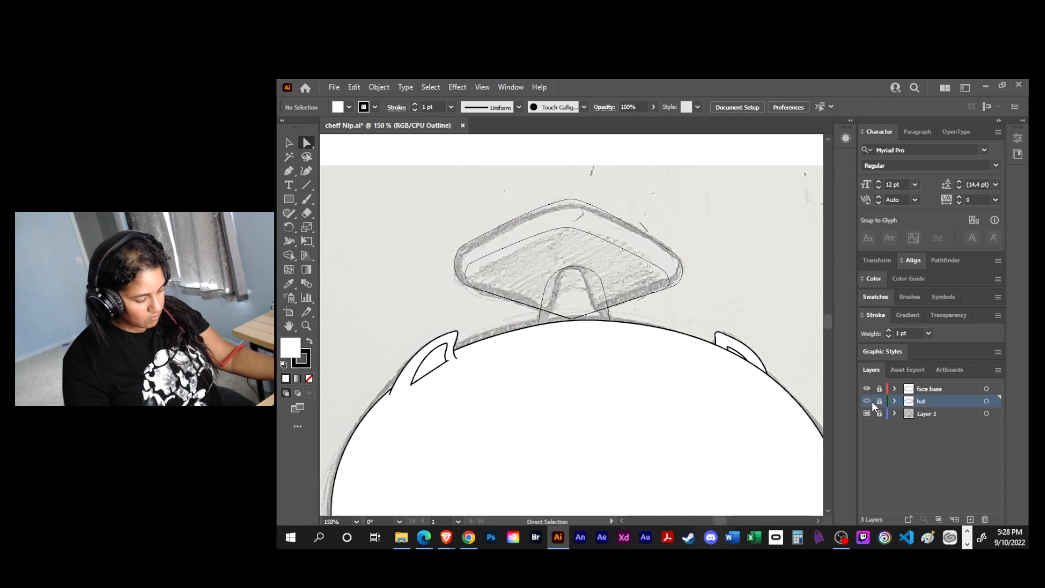
{"action": "left_click", "coordinate": [866, 401], "text": "ctrl"}
{"action": "left_click_drag", "start_coordinate": [696, 370], "coordinate": [673, 373]}
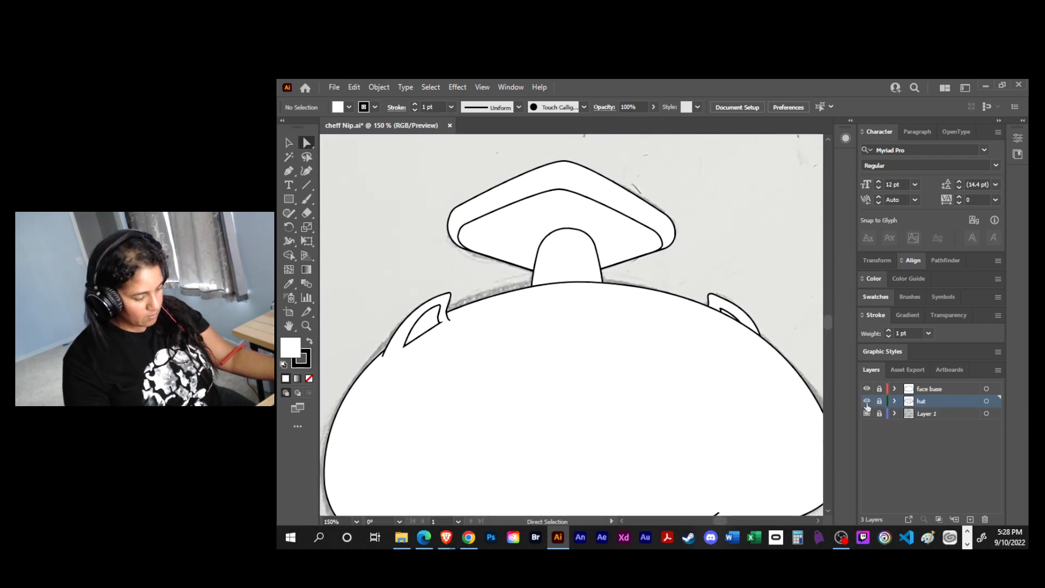
{"action": "left_click", "coordinate": [866, 401], "text": "ctrl"}
{"action": "left_click", "coordinate": [867, 388], "text": "ctrl"}
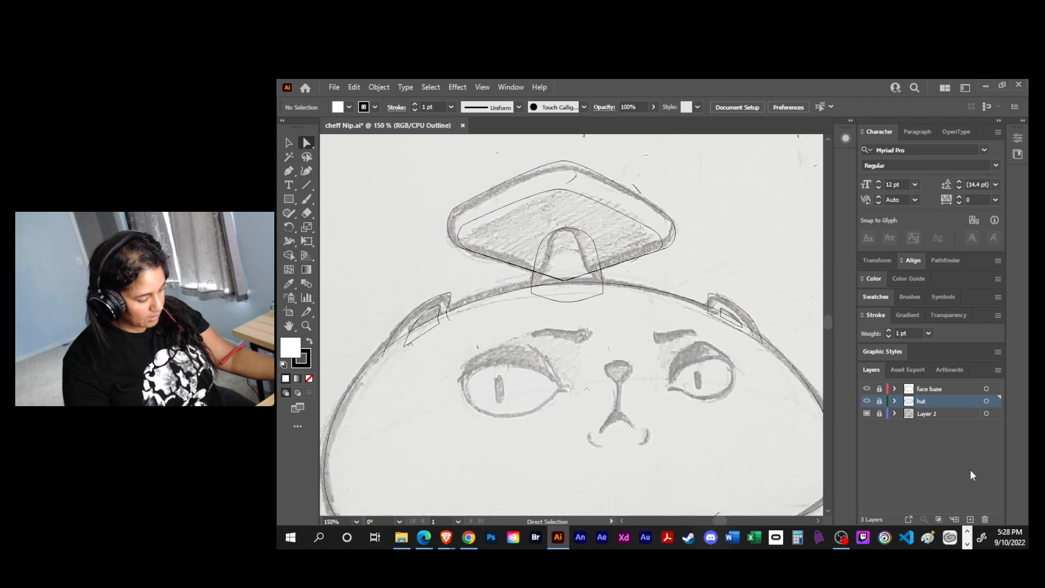
- Add a new layer named "face details" above the face base layer
{"action": "left_click", "coordinate": [970, 518]}
{"action": "left_click_drag", "start_coordinate": [935, 403], "coordinate": [932, 384]}
{"action": "double_click", "coordinate": [925, 387]}
{"action": "type", "text": "face "}
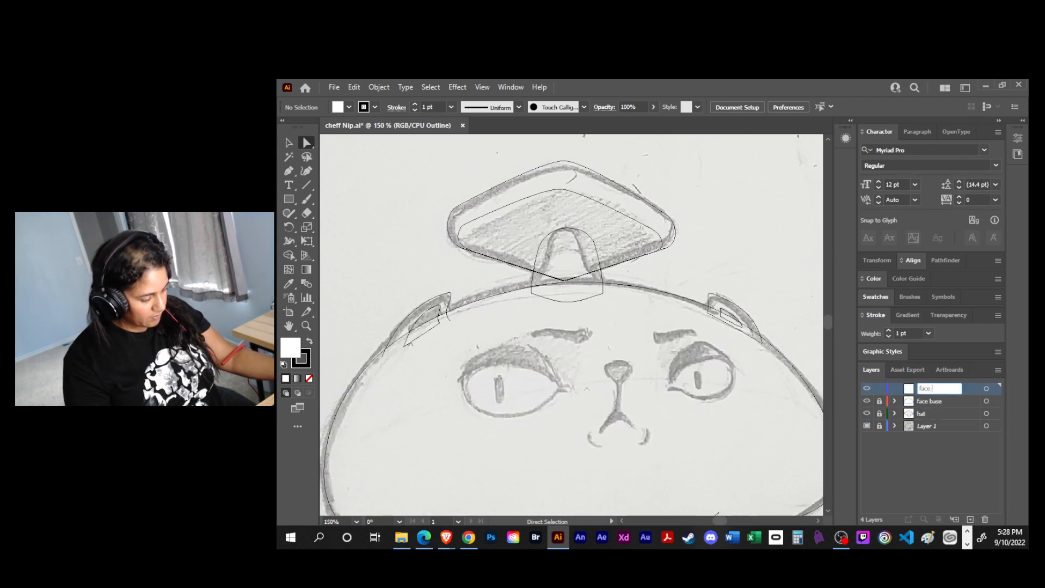
{"action": "type", "text": "details"}
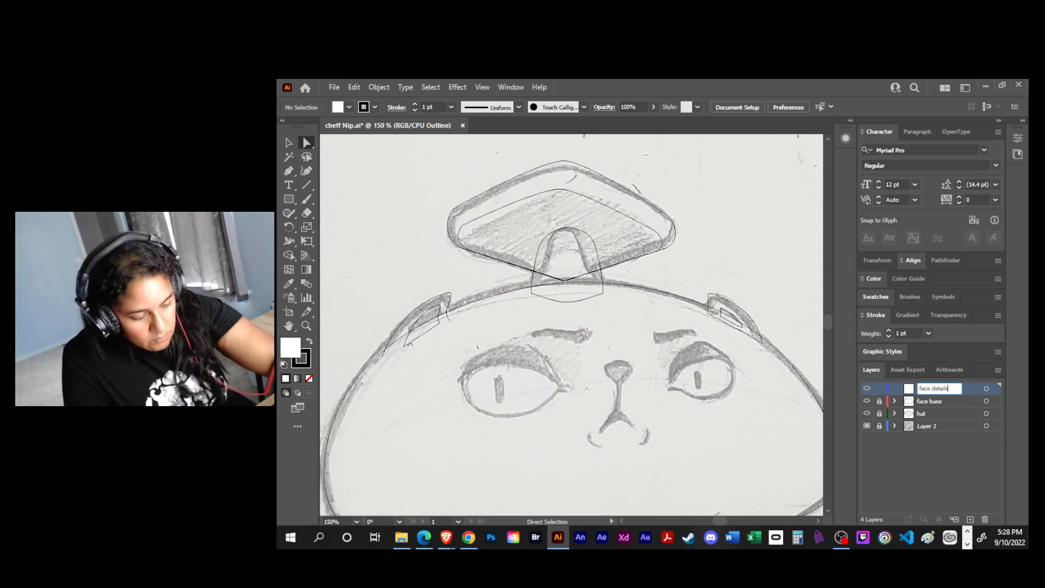
{"action": "key", "text": "Return"}
- Trace both eyebrows over the sketch as closed freehand shapes with the Pencil tool
{"action": "left_click_drag", "start_coordinate": [625, 432], "coordinate": [616, 373]}
{"action": "key", "text": "ctrl+plus"}
{"action": "key", "text": "ctrl+plus"}
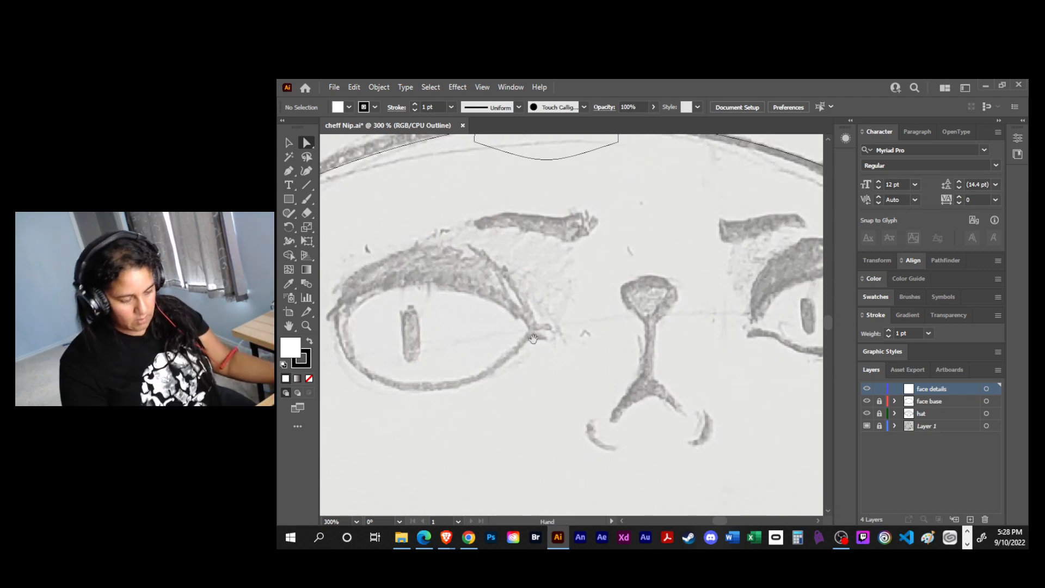
{"action": "left_click_drag", "start_coordinate": [520, 334], "coordinate": [590, 370]}
{"action": "key", "text": "p"}
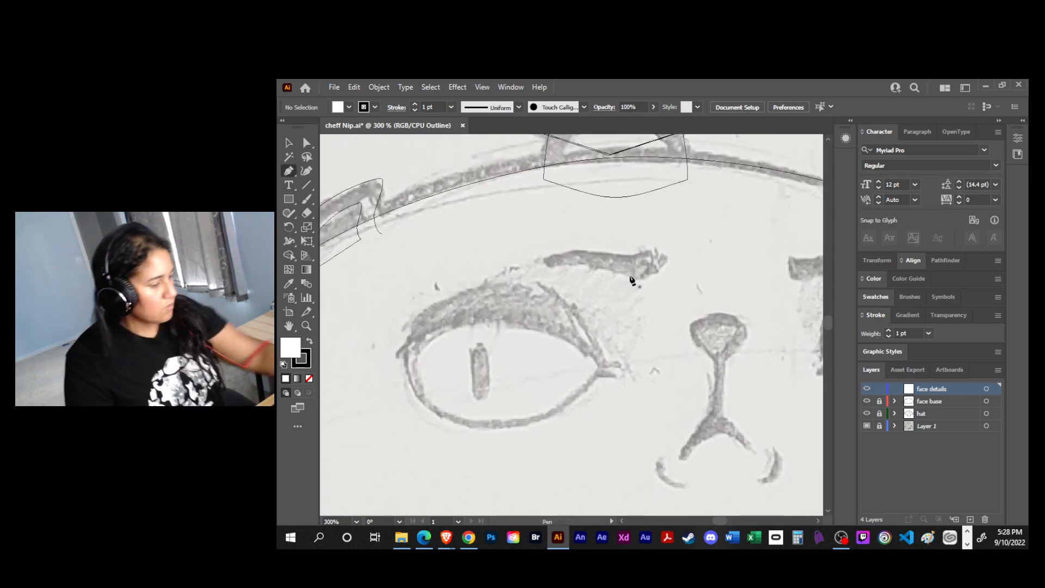
{"action": "key", "text": "n"}
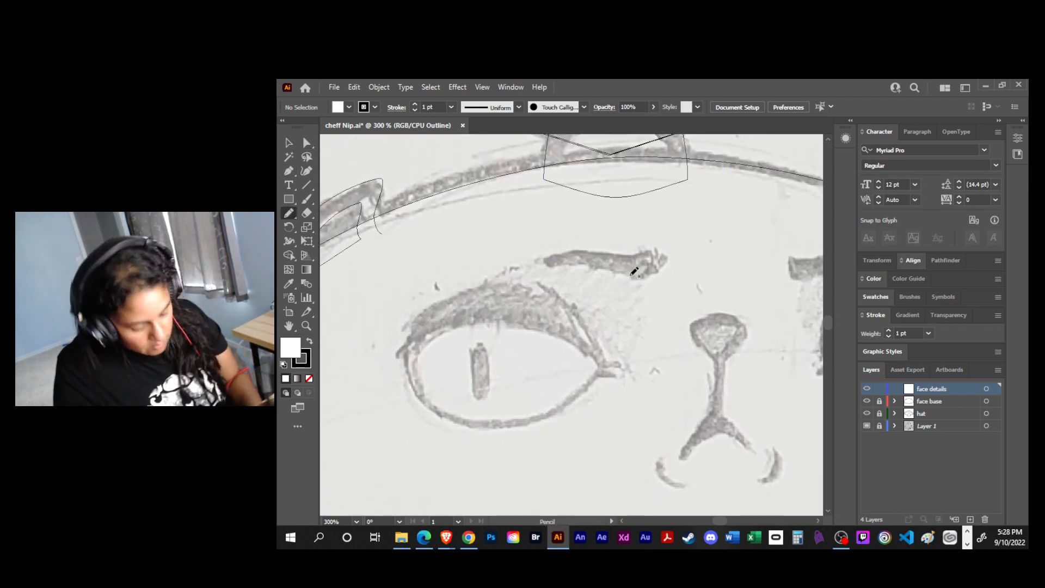
{"action": "mouse_move", "coordinate": [654, 250]}
{"action": "left_mouse_down"}
{"action": "mouse_move", "coordinate": [651, 264]}
{"action": "mouse_move", "coordinate": [561, 262]}
{"action": "mouse_move", "coordinate": [574, 247]}
{"action": "mouse_move", "coordinate": [652, 253]}
{"action": "left_mouse_up"}
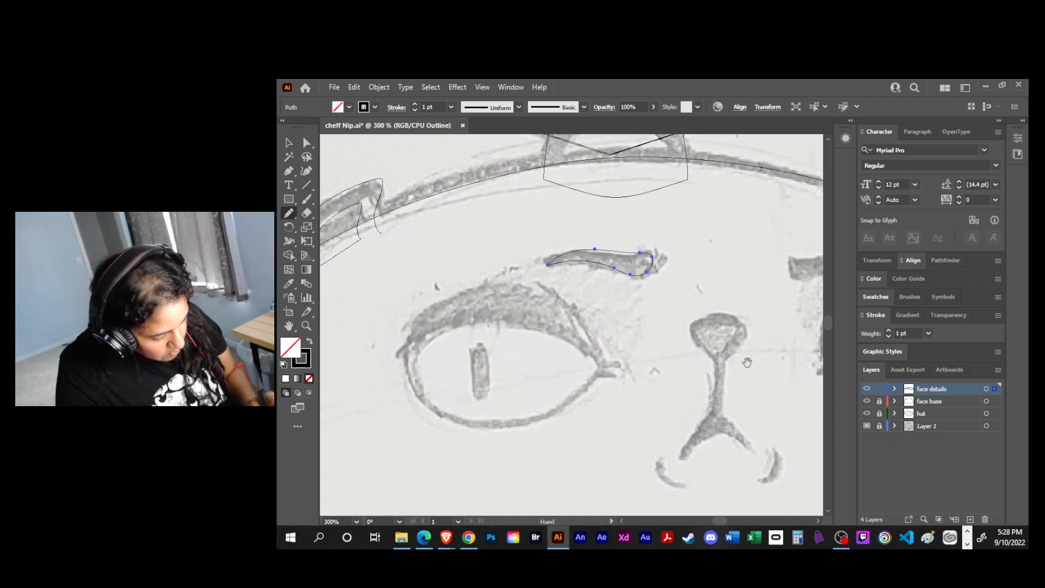
{"action": "left_click_drag", "start_coordinate": [741, 358], "coordinate": [634, 384]}
{"action": "mouse_move", "coordinate": [683, 282]}
{"action": "left_mouse_down"}
{"action": "mouse_move", "coordinate": [695, 304]}
{"action": "mouse_move", "coordinate": [763, 280]}
{"action": "mouse_move", "coordinate": [684, 284]}
{"action": "left_mouse_up"}
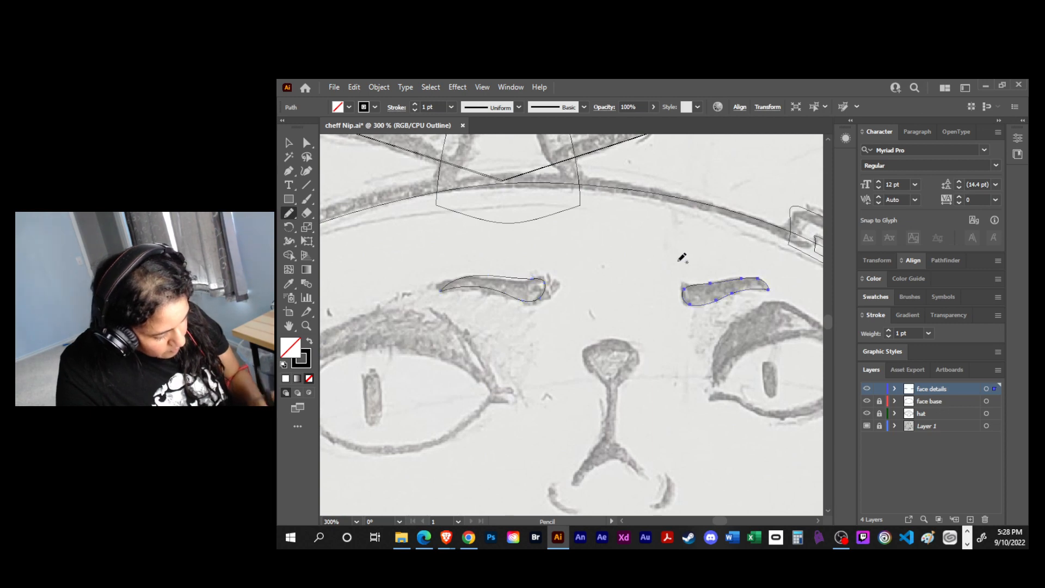
- Show the face details layer in preview and reshape the inner ends of both eyebrows into sharper corners
{"action": "key", "text": "a"}
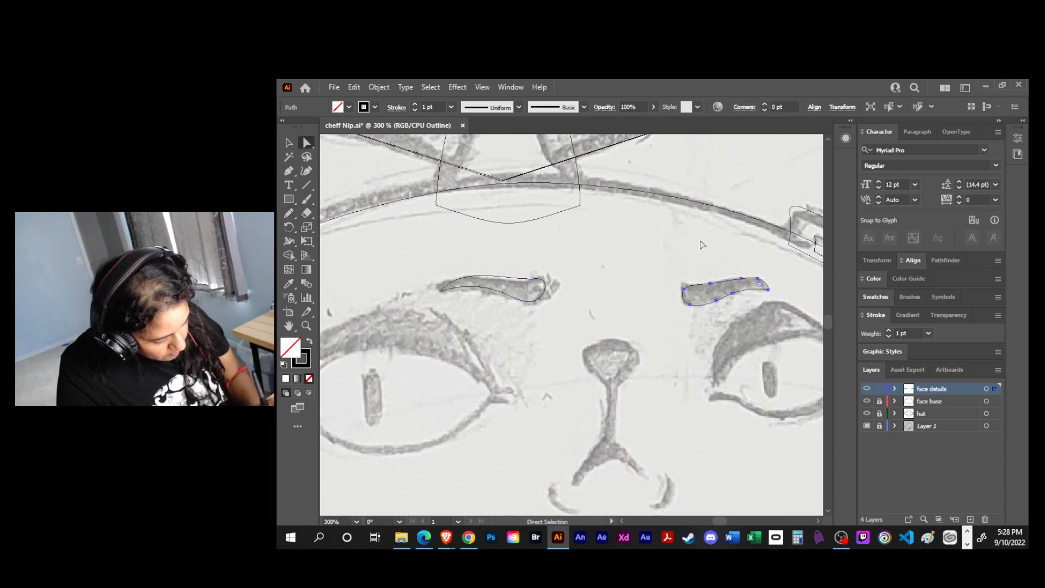
{"action": "left_click", "coordinate": [684, 294]}
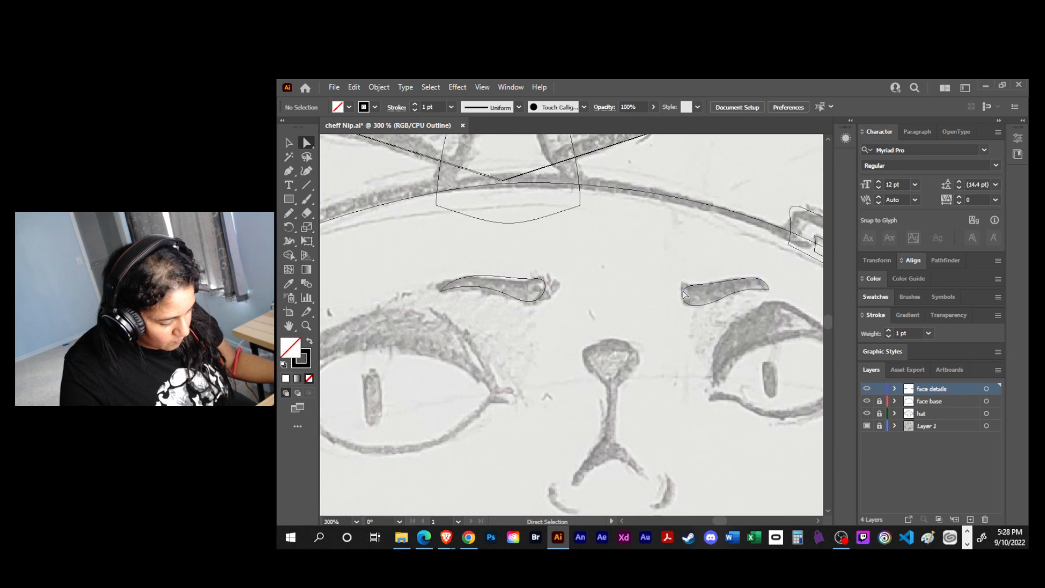
{"action": "left_click", "coordinate": [684, 293]}
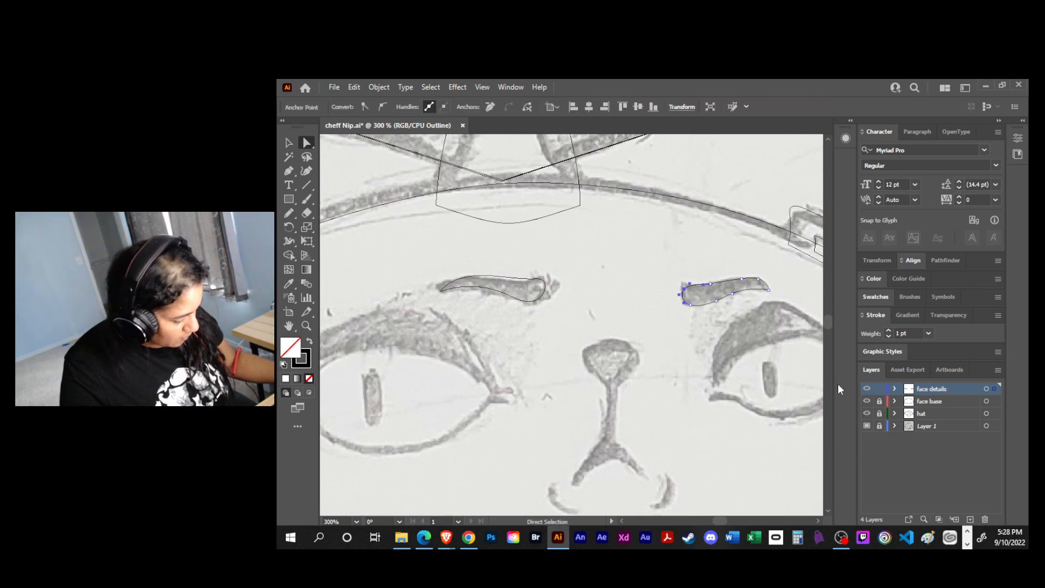
{"action": "left_click", "coordinate": [867, 390], "text": "ctrl"}
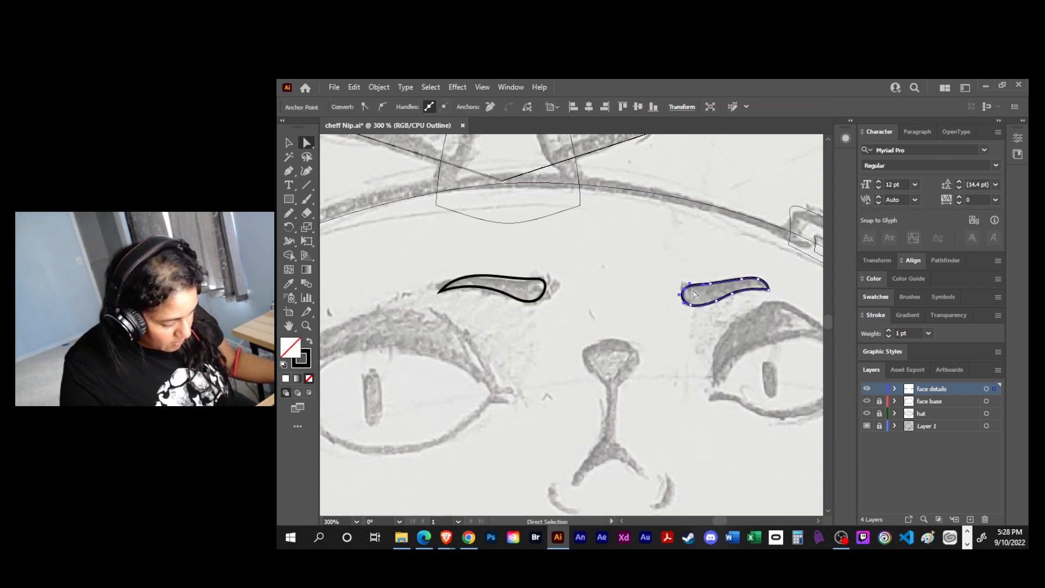
{"action": "mouse_move", "coordinate": [685, 292]}
{"action": "left_mouse_down"}
{"action": "mouse_move", "coordinate": [689, 277]}
{"action": "mouse_move", "coordinate": [690, 288]}
{"action": "left_mouse_up"}
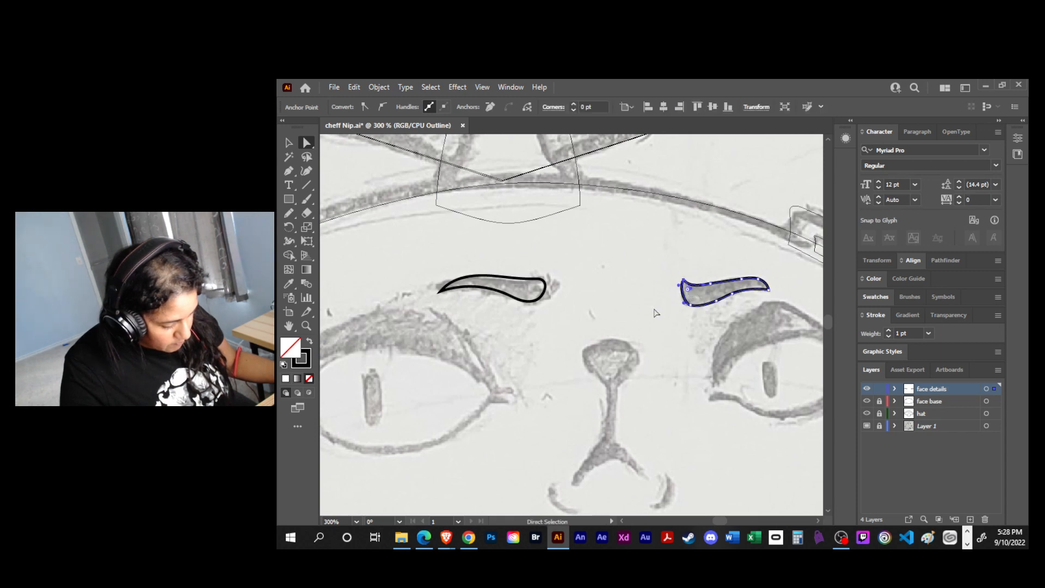
{"action": "left_click", "coordinate": [545, 282]}
{"action": "left_click_drag", "start_coordinate": [545, 282], "coordinate": [435, 286]}
{"action": "left_click_drag", "start_coordinate": [540, 299], "coordinate": [653, 266]}
- Draw the nose as a closed three-point downward triangle over the sketch with the Pen tool
{"action": "key", "text": "space"}
{"action": "left_click_drag", "start_coordinate": [576, 326], "coordinate": [434, 337]}
{"action": "left_click_drag", "start_coordinate": [628, 336], "coordinate": [533, 343]}
{"action": "left_click_drag", "start_coordinate": [480, 367], "coordinate": [610, 299]}
{"action": "key", "text": "p"}
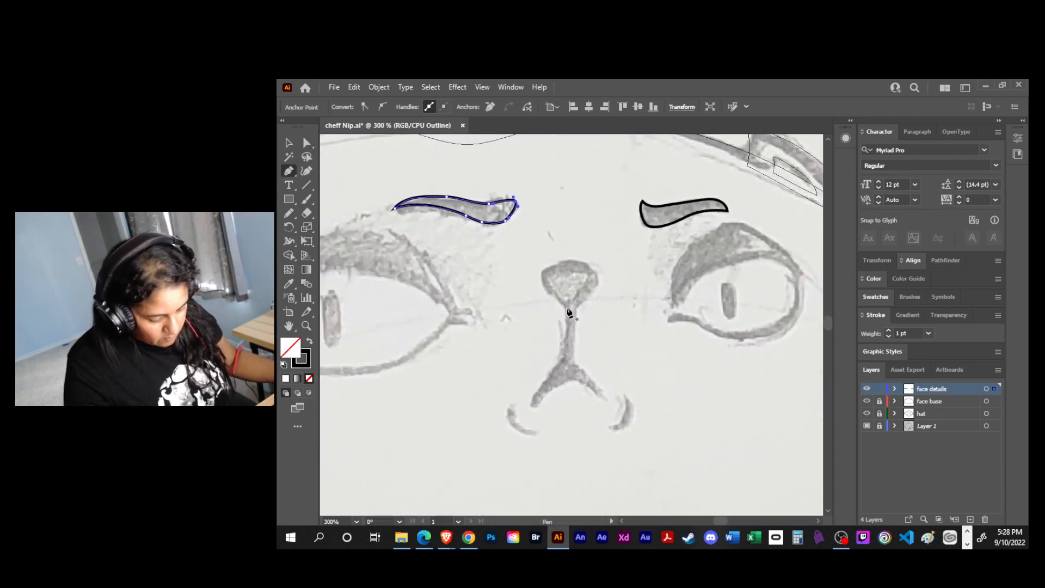
{"action": "left_click", "coordinate": [540, 276]}
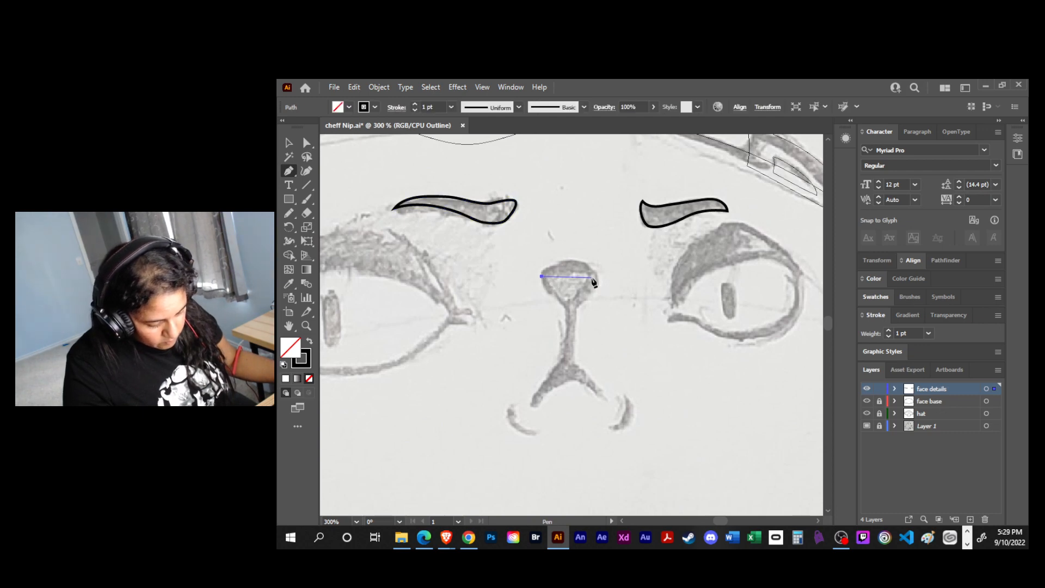
{"action": "left_click", "coordinate": [594, 276]}
{"action": "left_click", "coordinate": [569, 305]}
{"action": "left_click", "coordinate": [541, 276]}
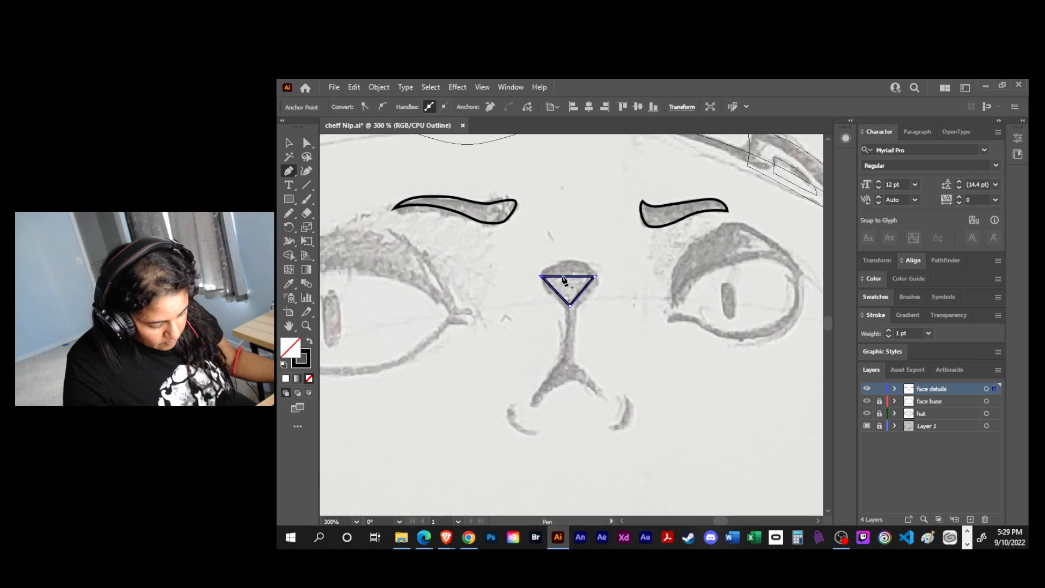
- Bow the nose's top edge upward to match the sketch and round its lower tip, leaving it deselected
{"action": "key", "text": "a"}
{"action": "left_click_drag", "start_coordinate": [568, 274], "coordinate": [599, 262]}
{"action": "key", "text": "shift+c"}
{"action": "key", "text": "a"}
{"action": "left_click_drag", "start_coordinate": [537, 260], "coordinate": [538, 262]}
{"action": "left_click", "coordinate": [570, 306]}
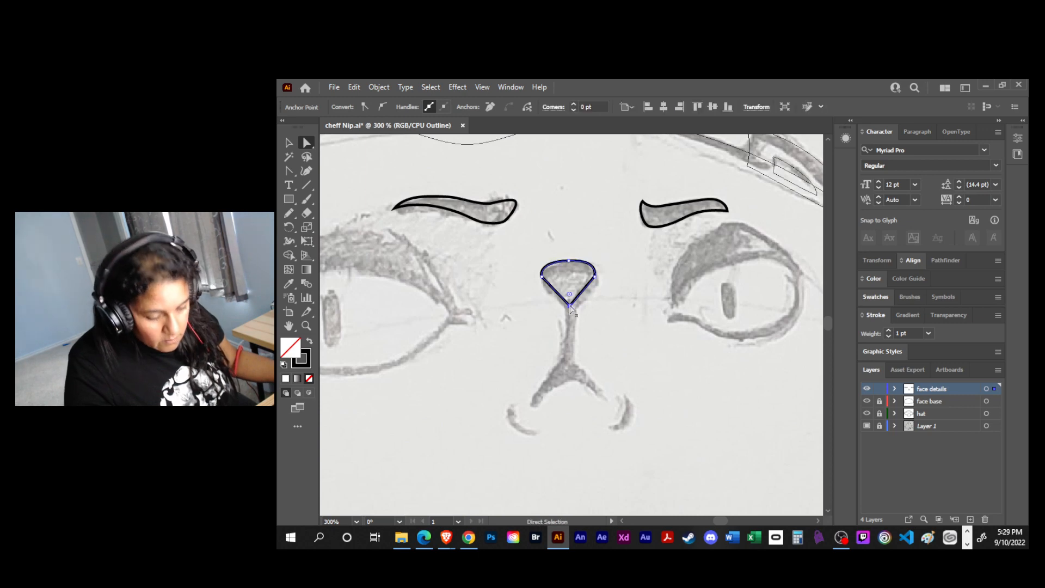
{"action": "key", "text": "shift+c"}
{"action": "left_click_drag", "start_coordinate": [570, 306], "coordinate": [560, 307]}
{"action": "key", "text": "v"}
{"action": "left_click", "coordinate": [558, 337]}
- Try to trace the line below the nose and the mouth freehand with the Pencil tool, undoing each attempt
{"action": "key", "text": "space"}
{"action": "left_click_drag", "start_coordinate": [506, 327], "coordinate": [644, 362]}
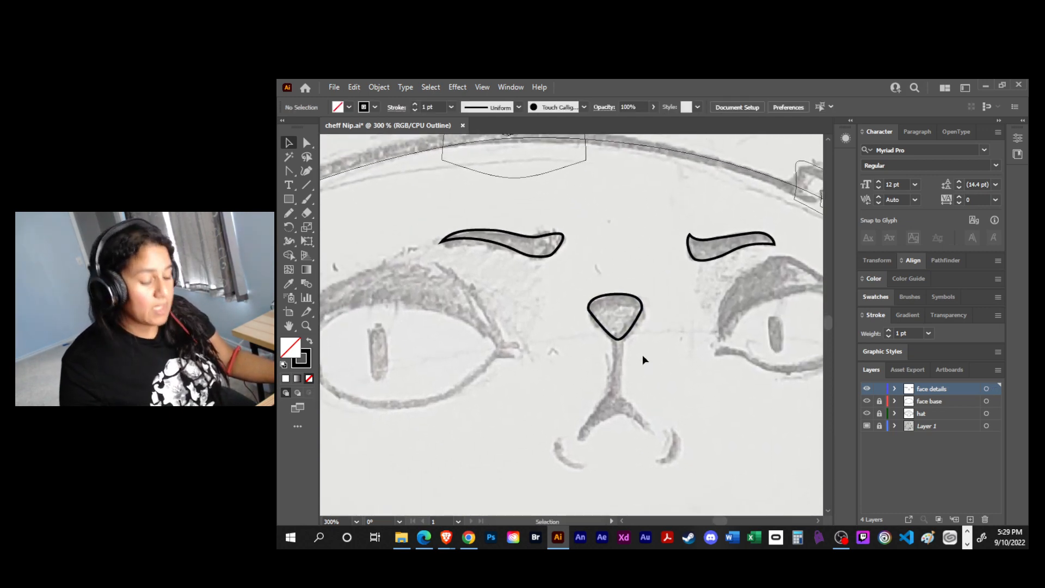
{"action": "key", "text": "p"}
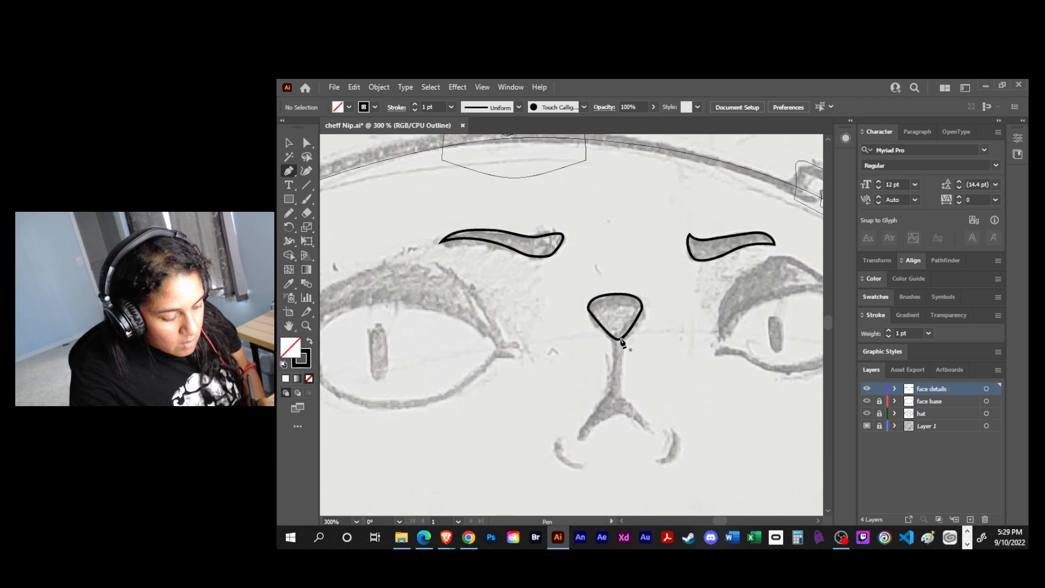
{"action": "key", "text": "n"}
{"action": "mouse_move", "coordinate": [615, 337]}
{"action": "left_mouse_down"}
{"action": "mouse_move", "coordinate": [612, 386]}
{"action": "mouse_move", "coordinate": [578, 441]}
{"action": "mouse_move", "coordinate": [608, 416]}
{"action": "mouse_move", "coordinate": [632, 416]}
{"action": "mouse_move", "coordinate": [650, 433]}
{"action": "mouse_move", "coordinate": [624, 386]}
{"action": "mouse_move", "coordinate": [621, 324]}
{"action": "left_mouse_up"}
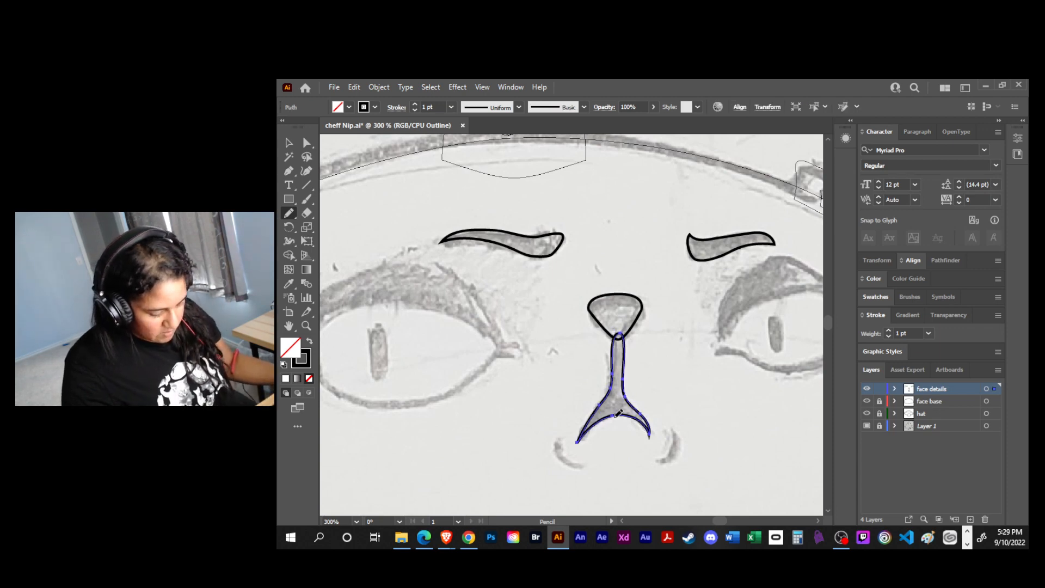
{"action": "key", "text": "ctrl+z"}
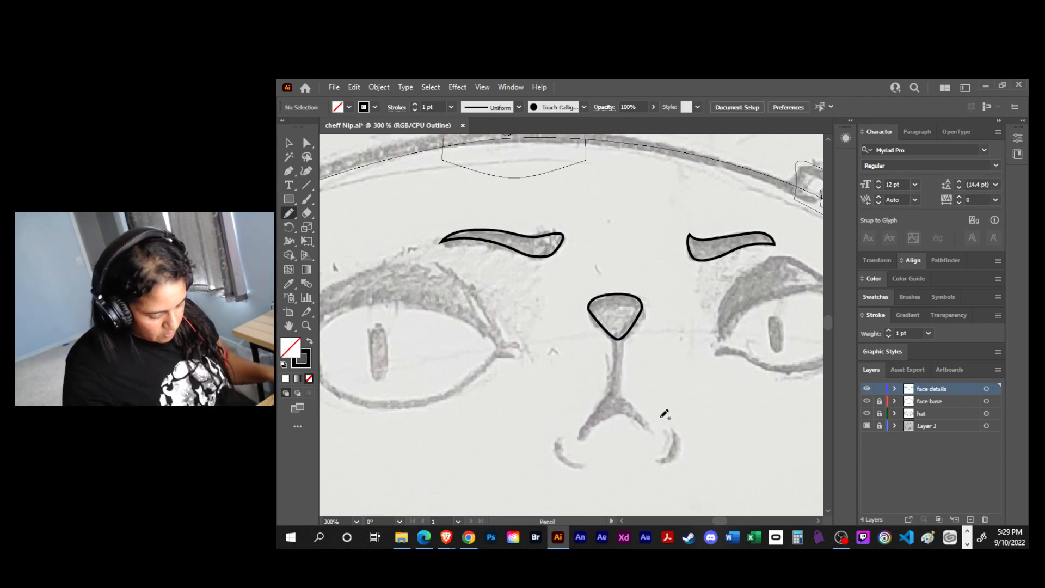
{"action": "left_click_drag", "start_coordinate": [618, 332], "coordinate": [617, 404]}
{"action": "key", "text": "ctrl+z"}
{"action": "left_click_drag", "start_coordinate": [619, 330], "coordinate": [616, 404]}
{"action": "key", "text": "ctrl+z"}
- Draw a straight vertical line down from the nose and an inverted V for the mouth with the Pen tool
{"action": "key", "text": "p"}
{"action": "left_click", "coordinate": [616, 330]}
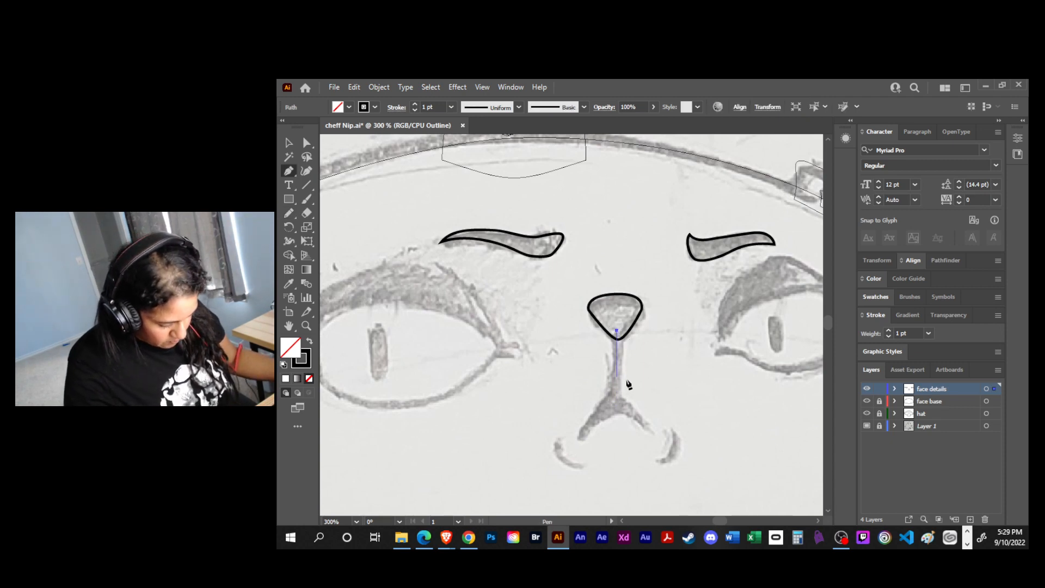
{"action": "left_click", "coordinate": [617, 399]}
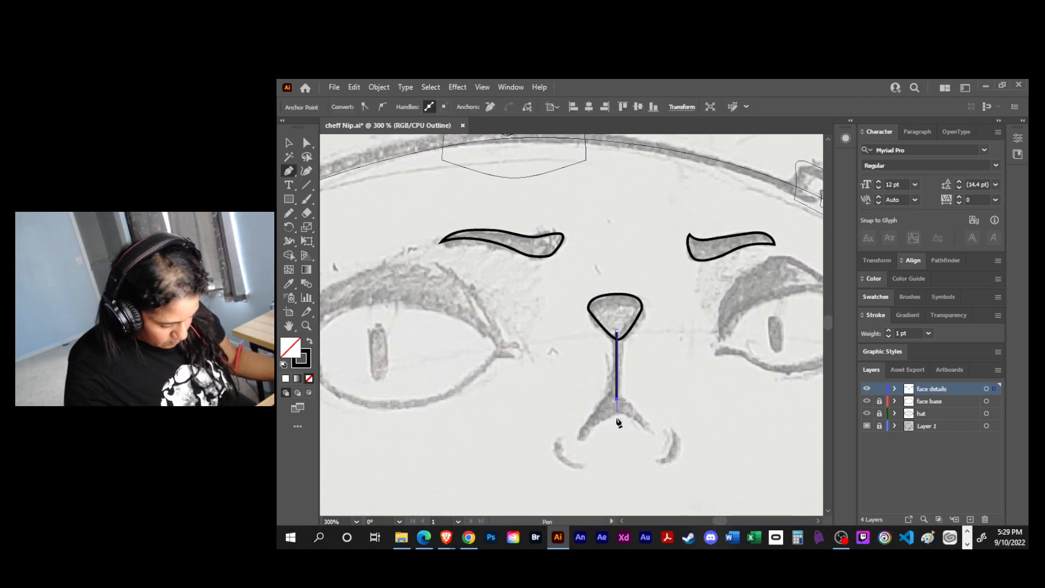
{"action": "left_click", "coordinate": [578, 438]}
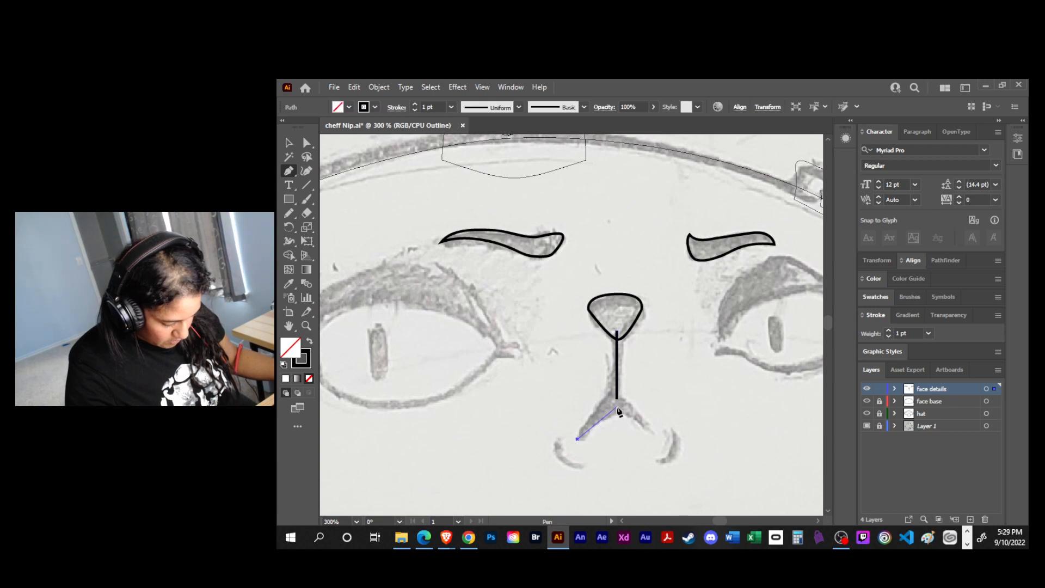
{"action": "left_click", "coordinate": [617, 406]}
{"action": "left_click", "coordinate": [653, 432]}
{"action": "key", "text": "a"}
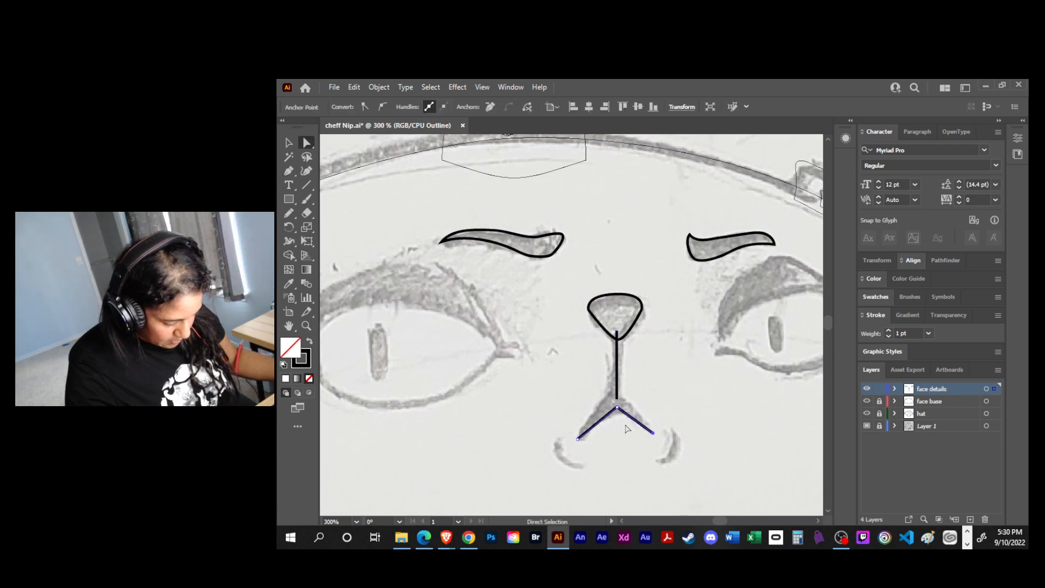
- Close the mouth's inverted V into a pointed shape with an upper peak on the vertical line, and deselect it
{"action": "key", "text": "p"}
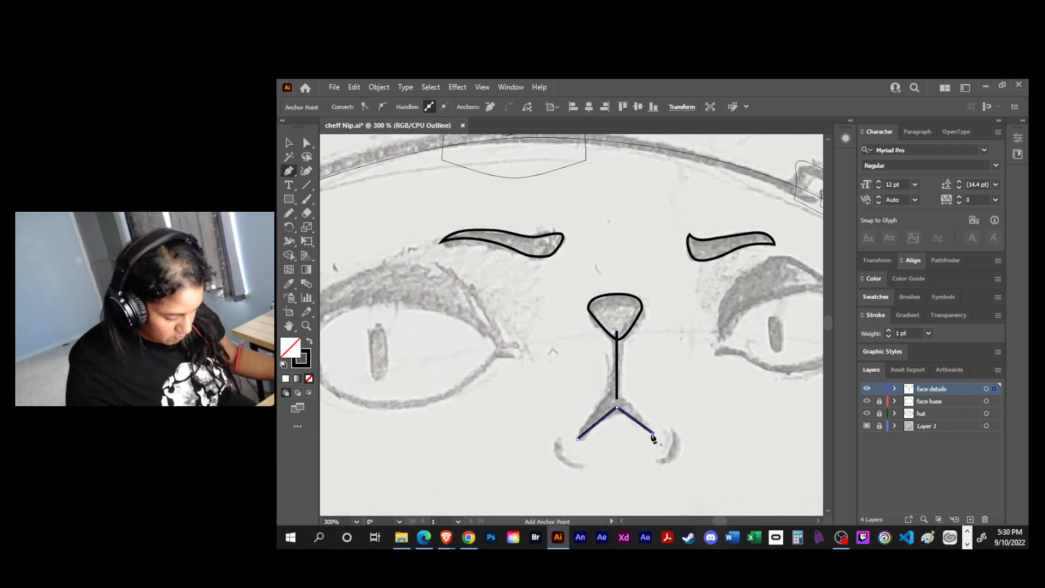
{"action": "left_click", "coordinate": [653, 433]}
{"action": "left_click", "coordinate": [616, 388]}
{"action": "left_click", "coordinate": [575, 442]}
{"action": "key", "text": "v"}
{"action": "key", "text": "ctrl+shift+a"}
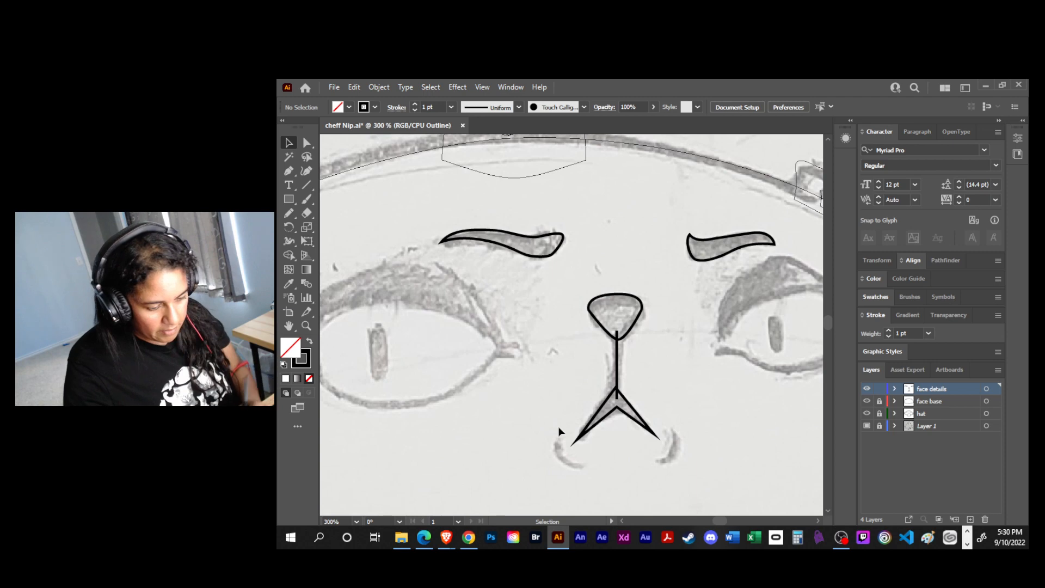
- Trace the two short curved creases beside the mouth freehand with the Pencil tool
{"action": "key", "text": "n"}
{"action": "mouse_move", "coordinate": [558, 440]}
{"action": "left_mouse_down"}
{"action": "mouse_move", "coordinate": [561, 455]}
{"action": "mouse_move", "coordinate": [590, 468]}
{"action": "left_mouse_up"}
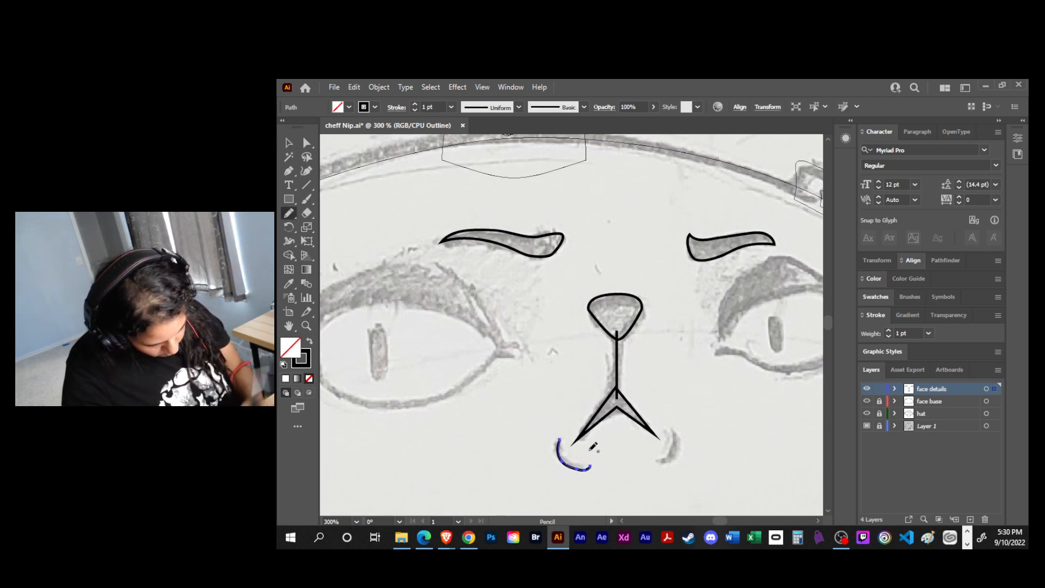
{"action": "mouse_move", "coordinate": [676, 430]}
{"action": "left_mouse_down"}
{"action": "mouse_move", "coordinate": [670, 456]}
{"action": "mouse_move", "coordinate": [656, 462]}
{"action": "left_mouse_up"}
- Trace the left eye's outer outline with curved Pen segments, ending in a short tail at the inner corner
{"action": "key", "text": "space"}
{"action": "mouse_move", "coordinate": [726, 426]}
{"action": "left_mouse_down"}
{"action": "mouse_move", "coordinate": [768, 431]}
{"action": "mouse_move", "coordinate": [736, 418]}
{"action": "mouse_move", "coordinate": [772, 422]}
{"action": "left_mouse_up"}
{"action": "left_click_drag", "start_coordinate": [644, 386], "coordinate": [754, 414]}
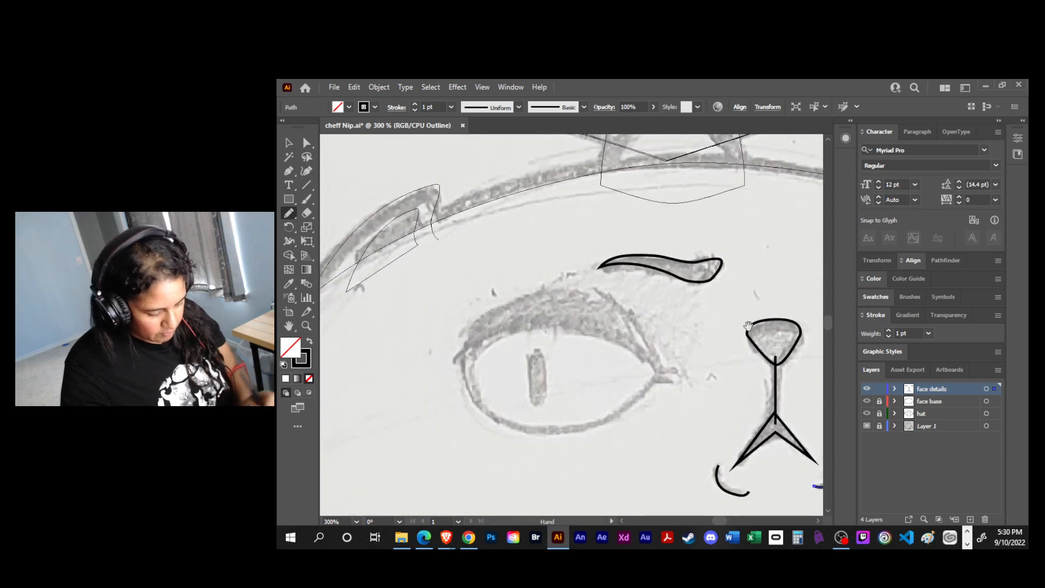
{"action": "key", "text": "p"}
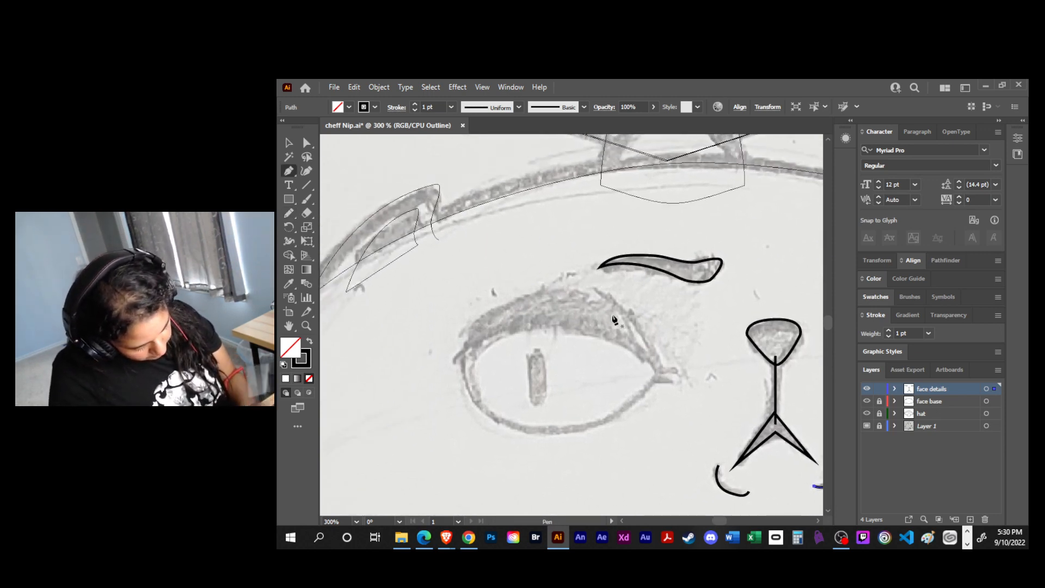
{"action": "left_click", "coordinate": [659, 368]}
{"action": "left_click_drag", "start_coordinate": [599, 289], "coordinate": [537, 291]}
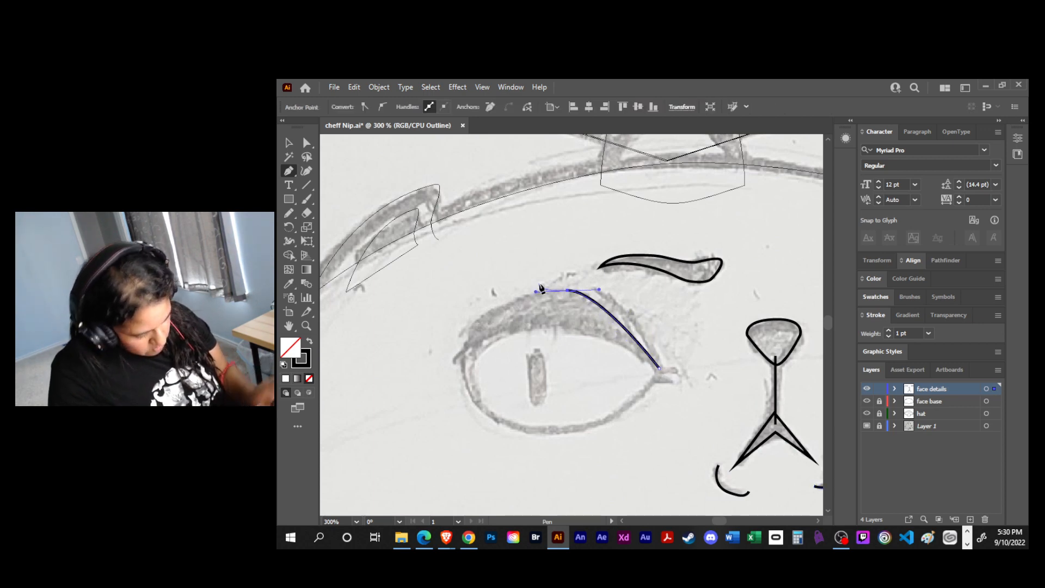
{"action": "left_click_drag", "start_coordinate": [463, 379], "coordinate": [463, 385]}
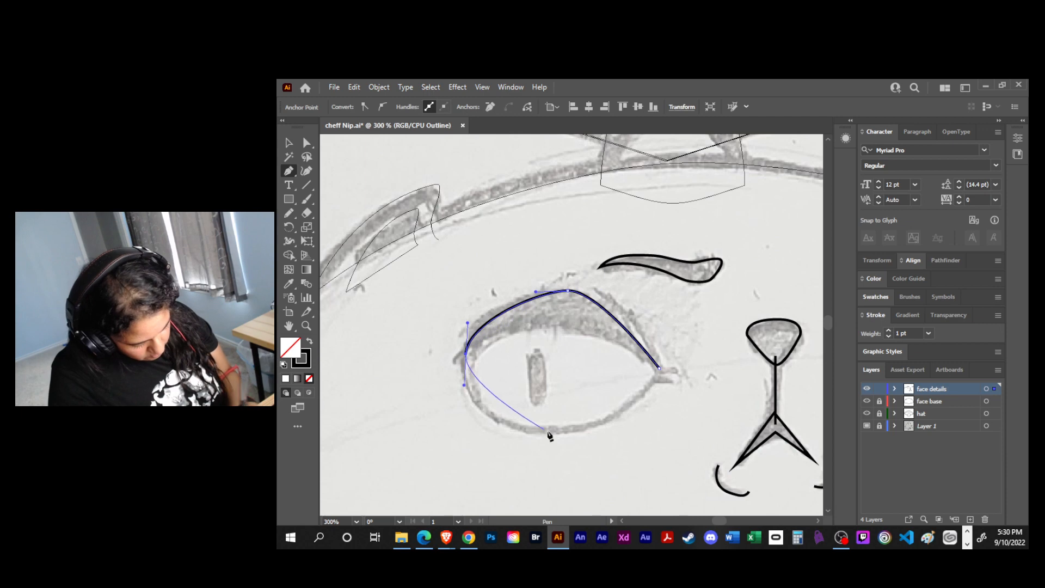
{"action": "left_click_drag", "start_coordinate": [543, 432], "coordinate": [611, 425]}
{"action": "left_click_drag", "start_coordinate": [655, 378], "coordinate": [660, 374]}
{"action": "left_click", "coordinate": [673, 382]}
{"action": "key", "text": "ctrl+z"}
{"action": "key", "text": "ctrl+z"}
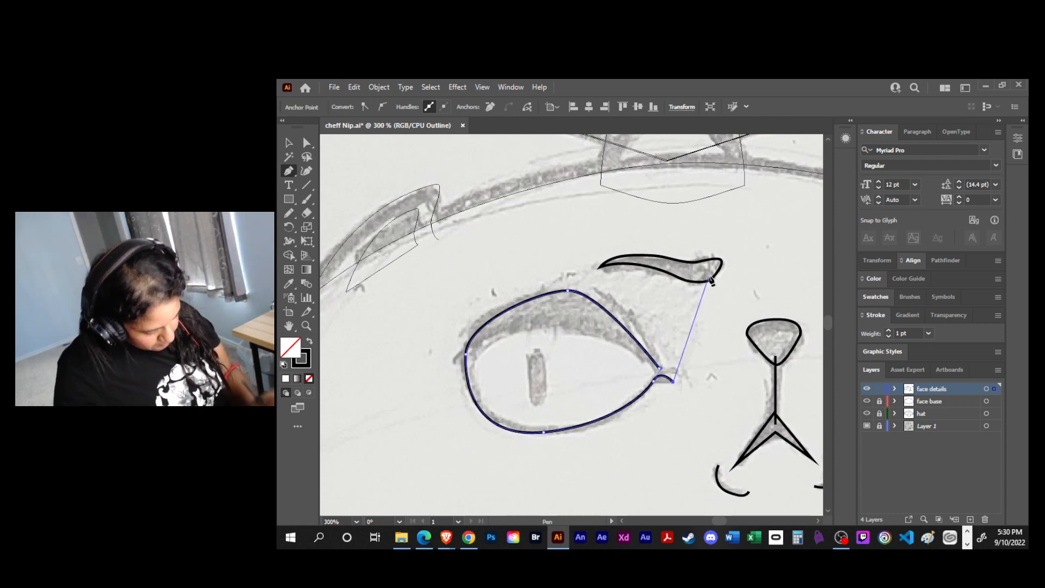
- Try to adjust the anchor points at the left eye's inner corner, and undo the changes
{"action": "key", "text": "a"}
{"action": "left_click", "coordinate": [660, 376]}
{"action": "left_click_drag", "start_coordinate": [660, 370], "coordinate": [664, 381]}
{"action": "key", "text": "ctrl+z"}
{"action": "left_click", "coordinate": [660, 393]}
{"action": "left_click", "coordinate": [662, 378]}
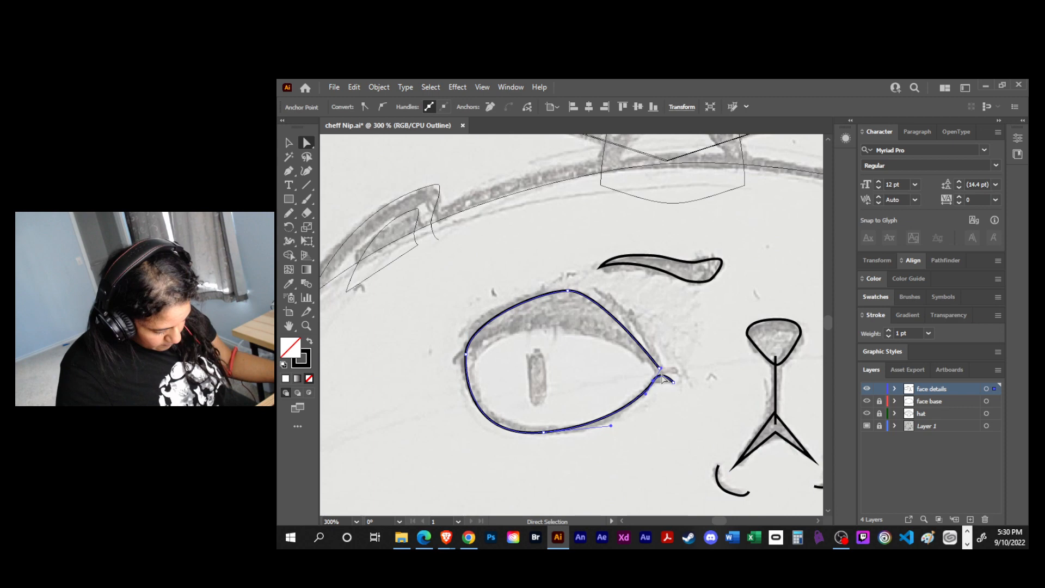
{"action": "left_click_drag", "start_coordinate": [660, 369], "coordinate": [663, 378]}
{"action": "left_click", "coordinate": [637, 418]}
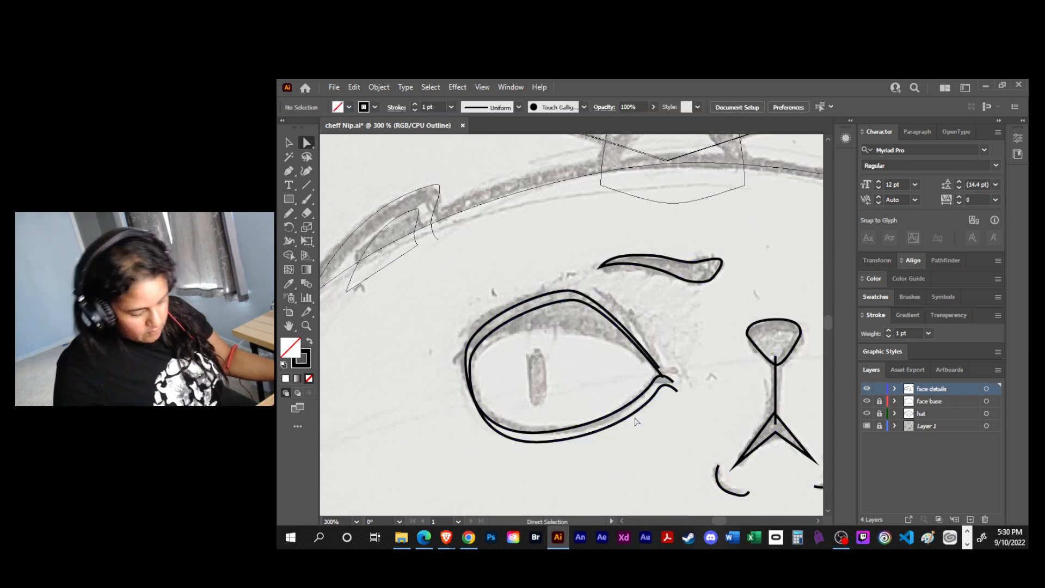
{"action": "left_click", "coordinate": [635, 417]}
{"action": "key", "text": "ctrl+z"}
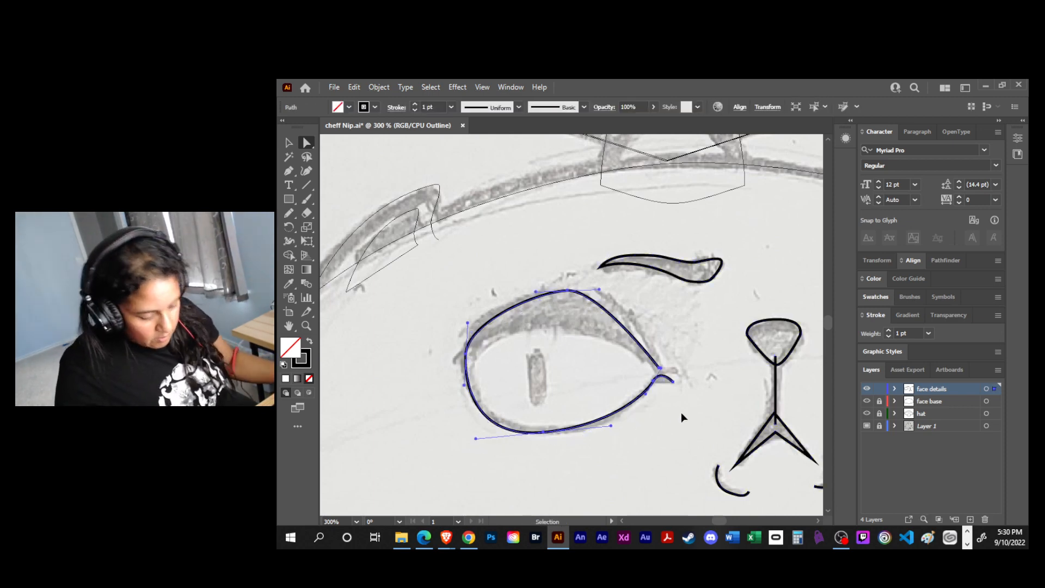
- Reshape the left eye's inner-corner anchor so the tail runs nearly flat and the lower curve bows outward along the sketch
{"action": "key", "text": "ctrl+equal"}
{"action": "key", "text": "ctrl+equal"}
{"action": "key", "text": "ctrl+equal"}
{"action": "key", "text": "space"}
{"action": "left_click_drag", "start_coordinate": [681, 412], "coordinate": [526, 380]}
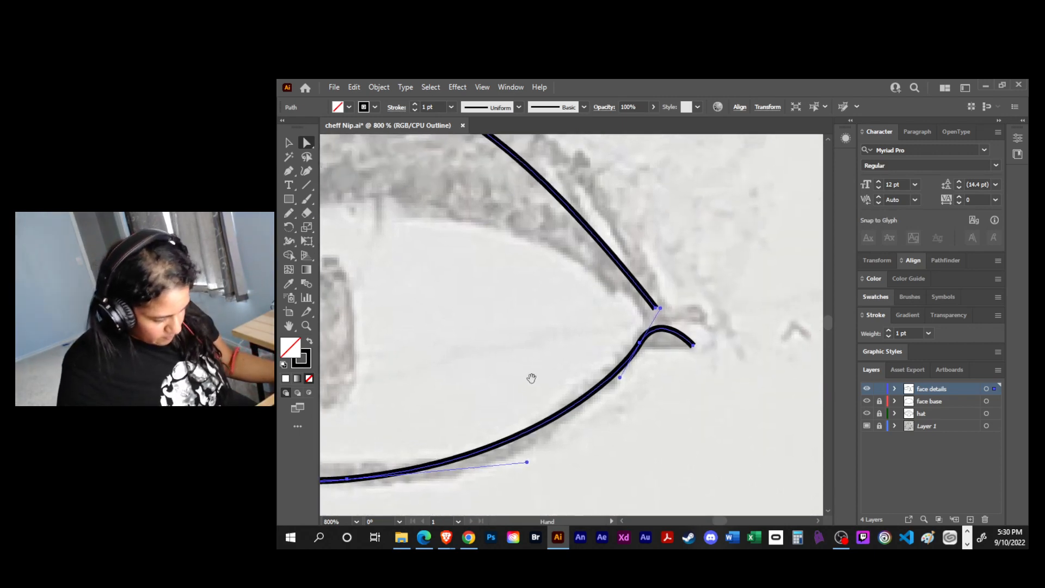
{"action": "left_click_drag", "start_coordinate": [660, 327], "coordinate": [663, 345]}
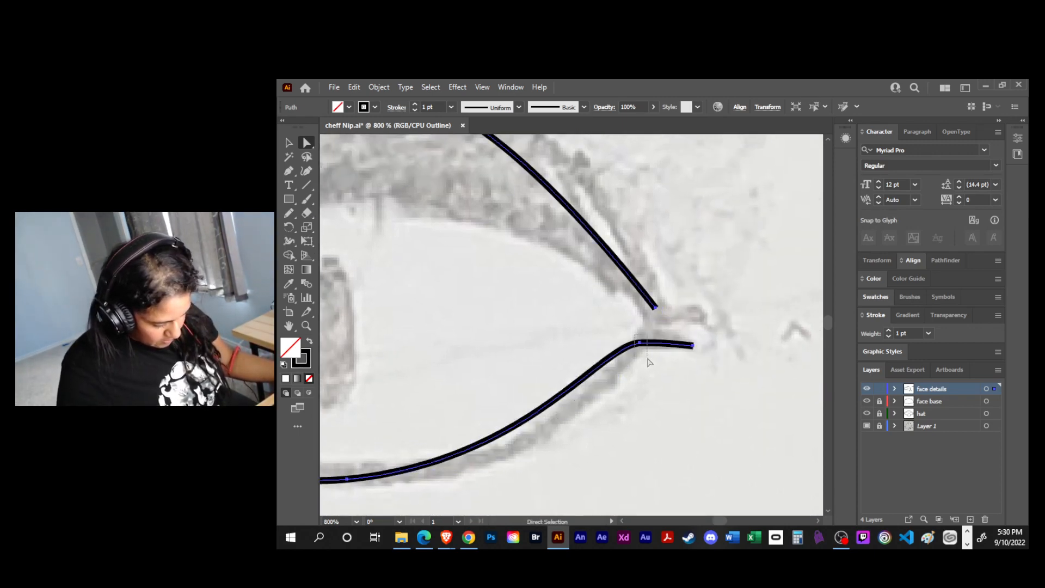
{"action": "left_click", "coordinate": [602, 352]}
{"action": "left_click_drag", "start_coordinate": [599, 346], "coordinate": [623, 379]}
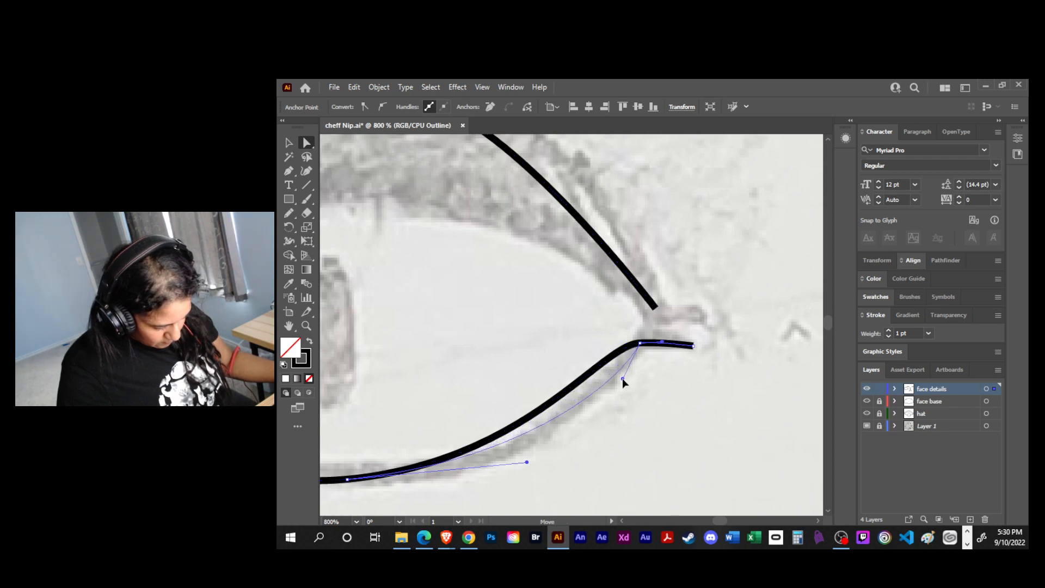
- Extend the direction handle of the left eye's bottom anchor outward so the lower outer curve follows the sketch
{"action": "scroll", "coordinate": [599, 414], "scroll_direction": "left", "scroll_amount": 3}
{"action": "left_click_drag", "start_coordinate": [524, 445], "coordinate": [568, 444]}
{"action": "left_click_drag", "start_coordinate": [508, 392], "coordinate": [624, 443]}
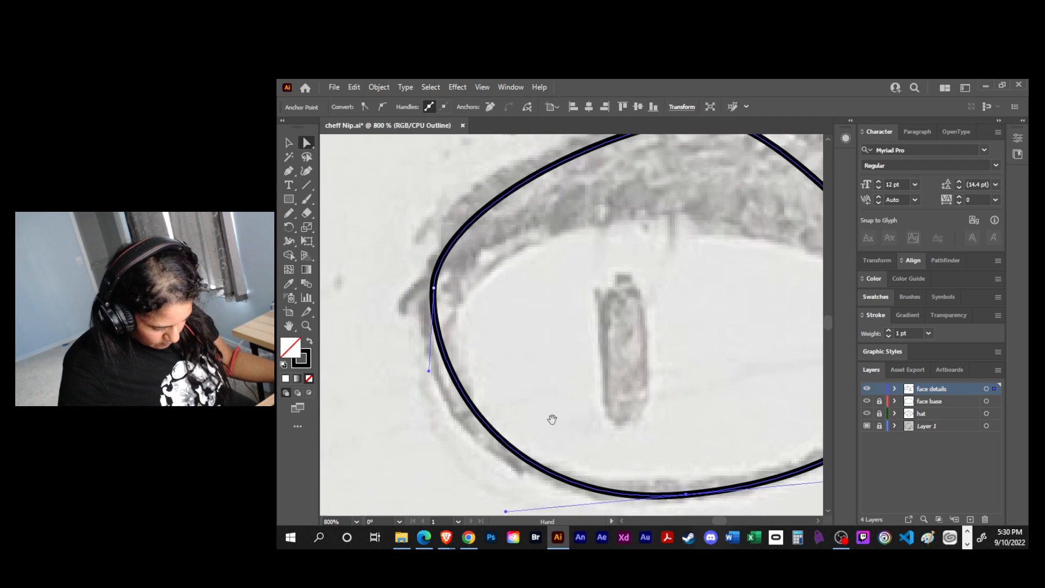
{"action": "left_click_drag", "start_coordinate": [548, 436], "coordinate": [522, 388]}
{"action": "left_click_drag", "start_coordinate": [478, 466], "coordinate": [433, 461]}
{"action": "left_click_drag", "start_coordinate": [625, 400], "coordinate": [717, 479]}
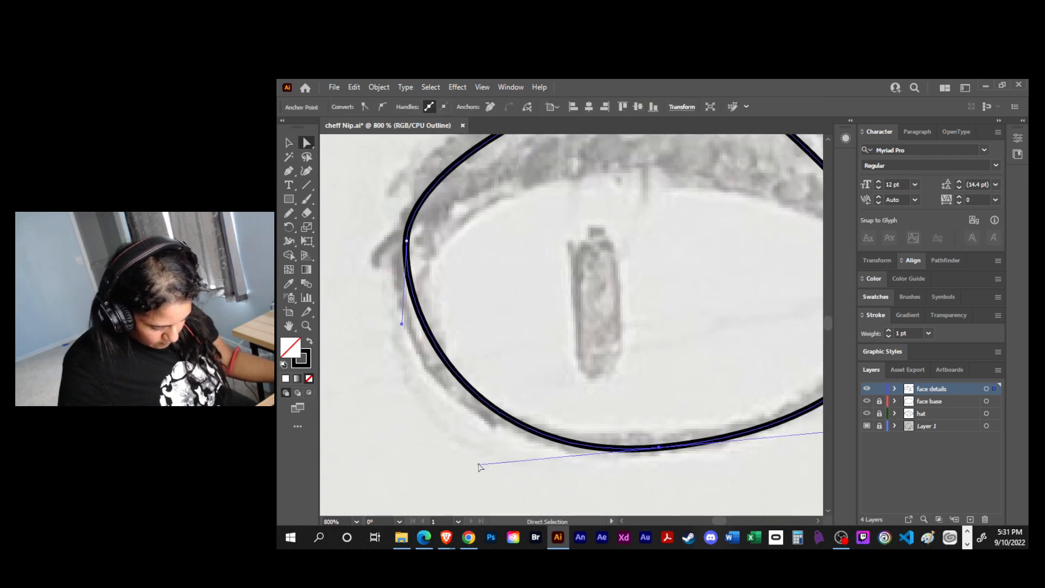
{"action": "left_click_drag", "start_coordinate": [452, 472], "coordinate": [451, 471]}
{"action": "left_click_drag", "start_coordinate": [611, 415], "coordinate": [715, 481]}
{"action": "left_click_drag", "start_coordinate": [479, 465], "coordinate": [430, 469]}
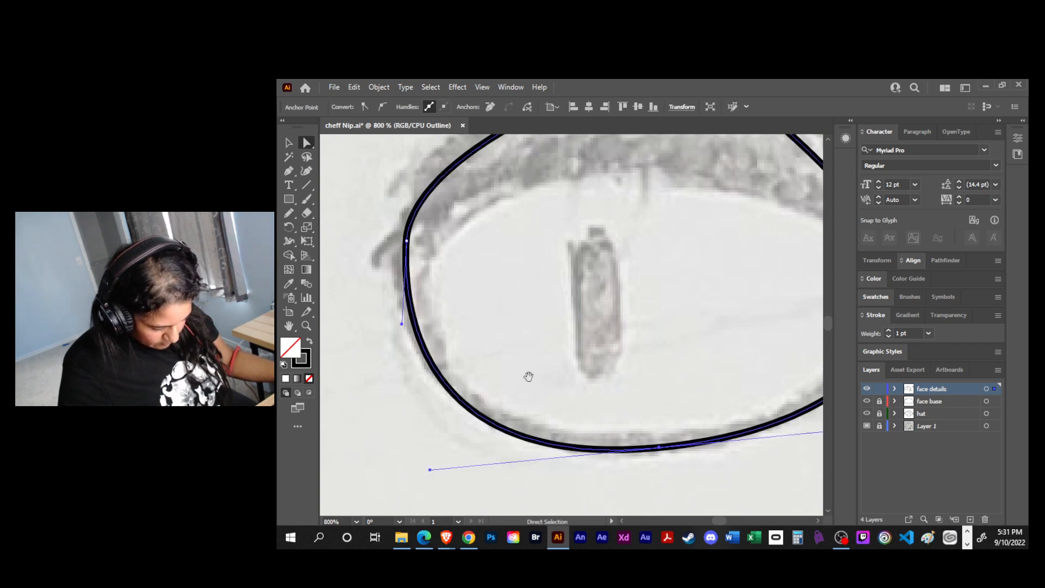
- Adjust the direction handles of the left eye's outer-side and top anchors to round the upper lid over the sketch
{"action": "left_click_drag", "start_coordinate": [529, 376], "coordinate": [558, 458]}
{"action": "left_click_drag", "start_coordinate": [435, 326], "coordinate": [433, 347]}
{"action": "left_click_drag", "start_coordinate": [574, 305], "coordinate": [538, 363]}
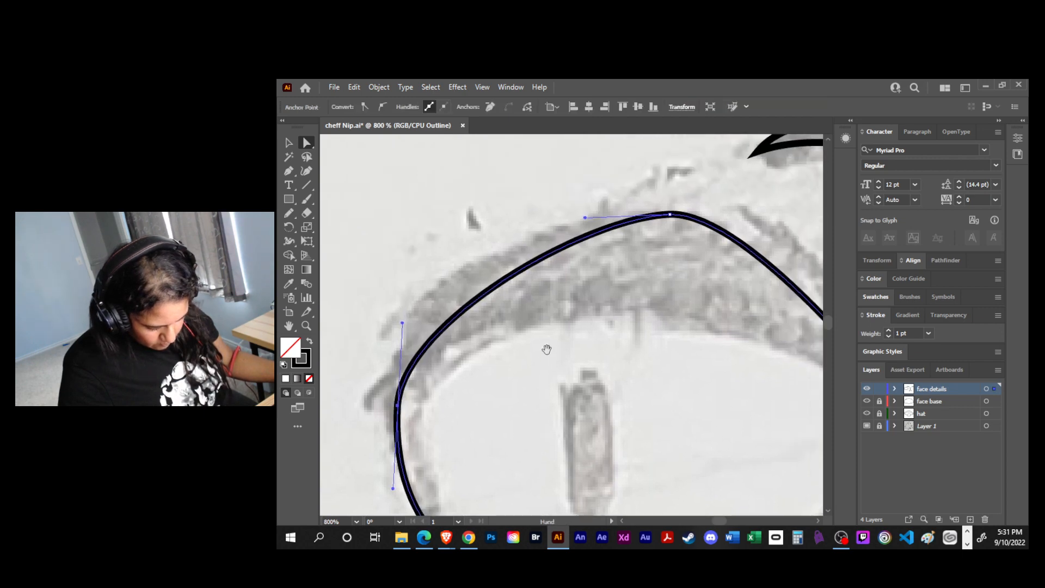
{"action": "left_click_drag", "start_coordinate": [587, 220], "coordinate": [476, 238]}
{"action": "left_click_drag", "start_coordinate": [662, 226], "coordinate": [495, 259]}
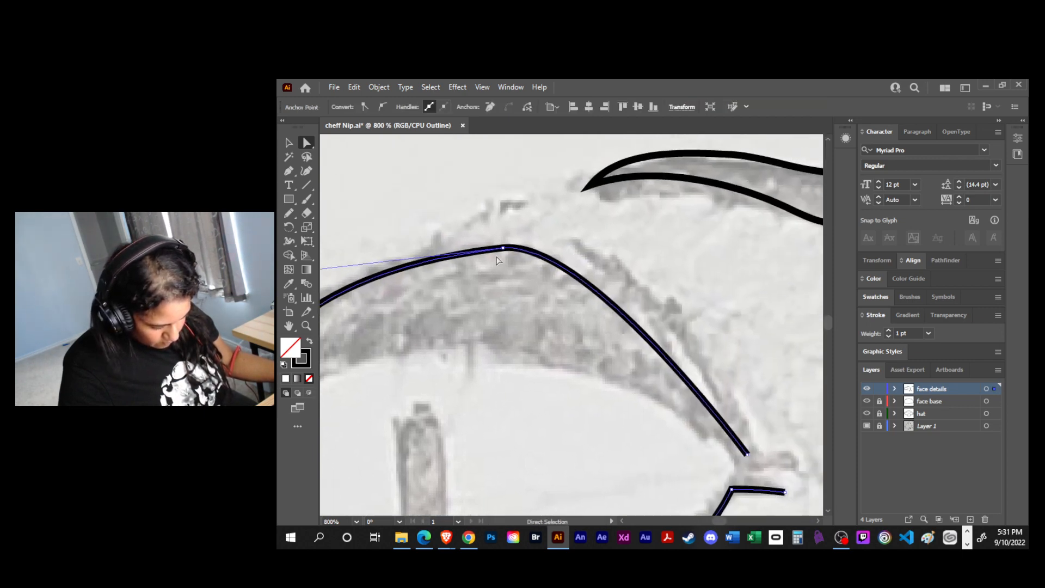
{"action": "left_click", "coordinate": [503, 248]}
{"action": "left_click_drag", "start_coordinate": [588, 240], "coordinate": [659, 248]}
{"action": "left_click_drag", "start_coordinate": [626, 396], "coordinate": [539, 332]}
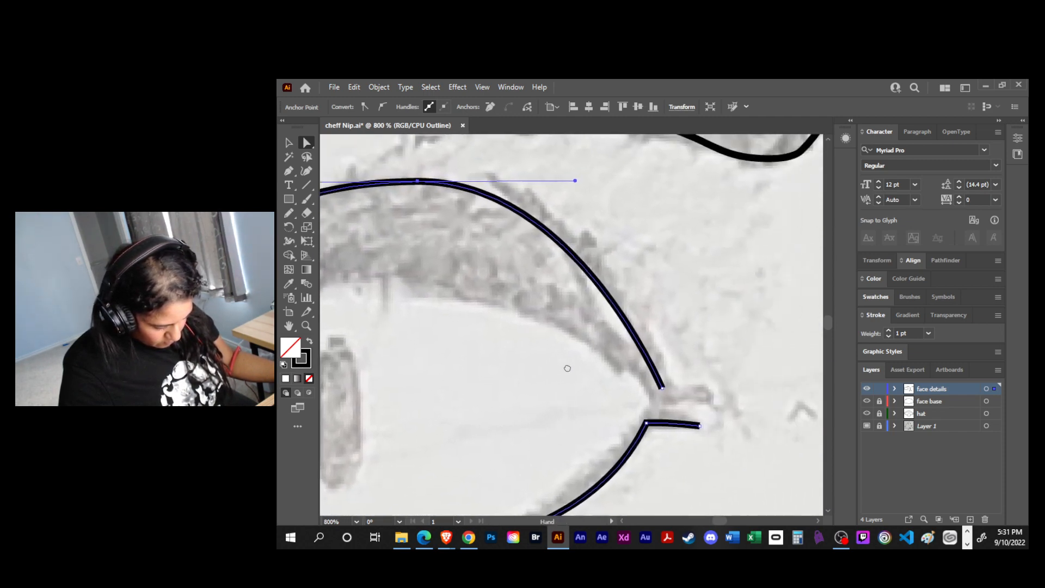
- Close the left eye outline with Pen segments, adding a straight upper edge and a rounded end at the inner corner
{"action": "key", "text": "p"}
{"action": "left_click", "coordinate": [661, 389]}
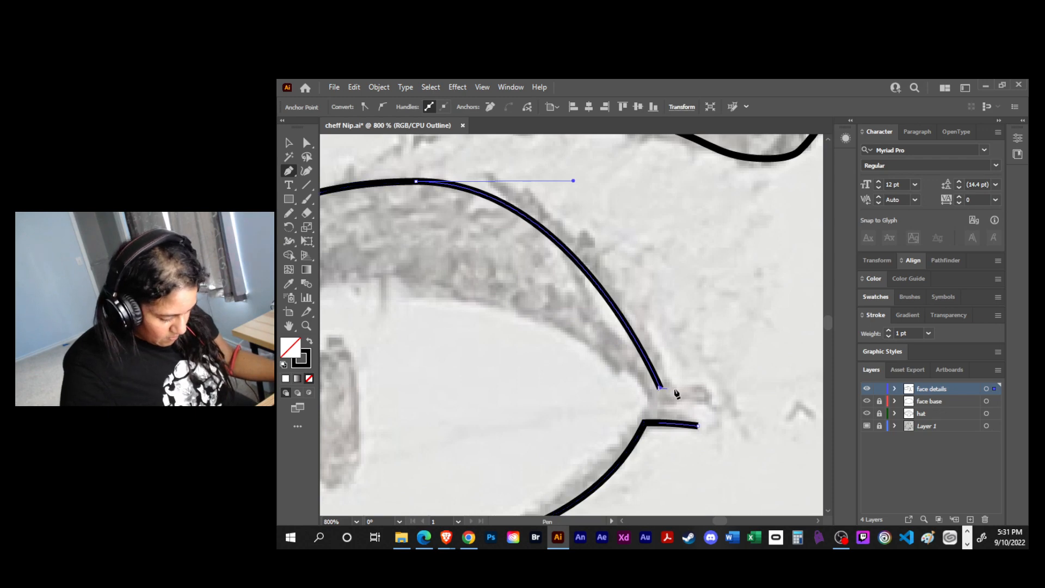
{"action": "left_click", "coordinate": [706, 388]}
{"action": "left_click_drag", "start_coordinate": [707, 448], "coordinate": [734, 446]}
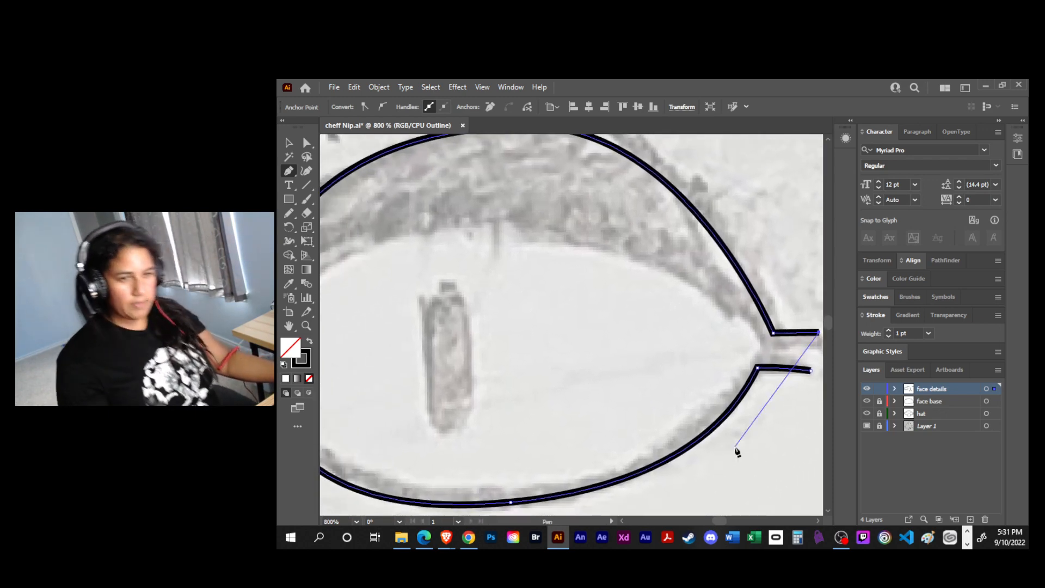
{"action": "left_click", "coordinate": [811, 371]}
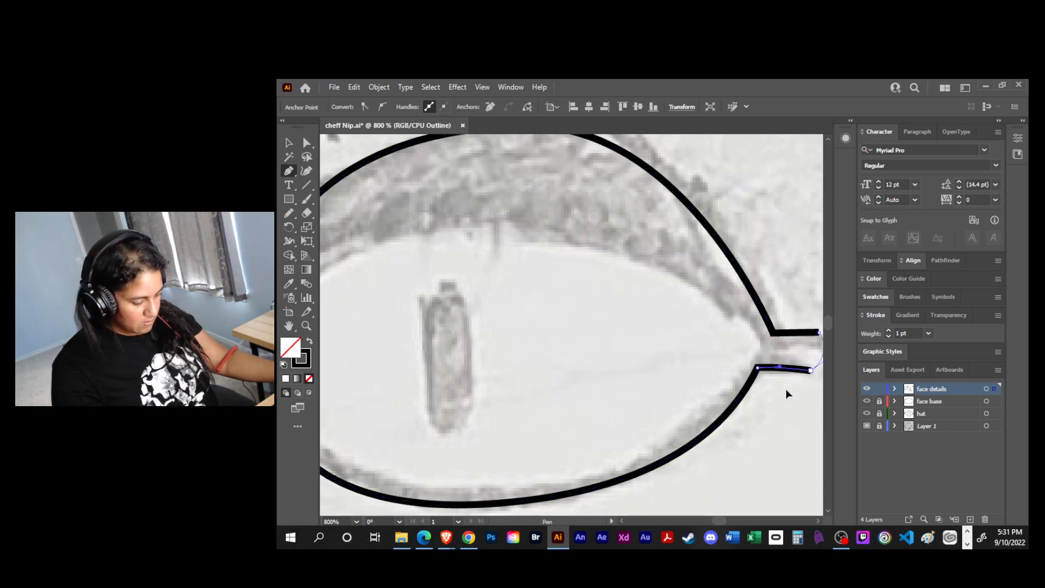
{"action": "left_click_drag", "start_coordinate": [781, 397], "coordinate": [657, 445]}
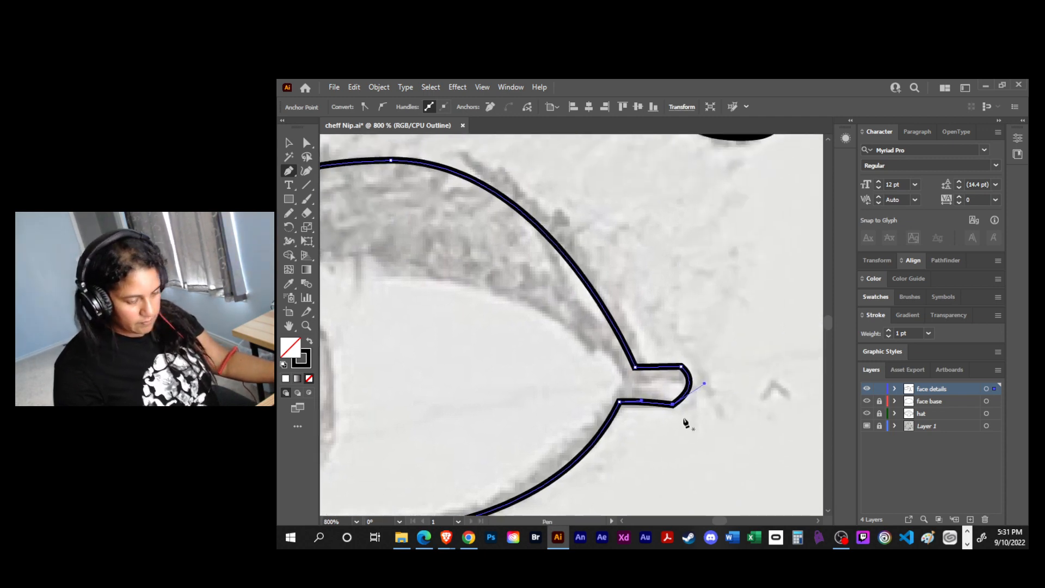
- Draw a small flat ellipse inside the left eye's inner corner, and deselect it
{"action": "key", "text": "l"}
{"action": "mouse_move", "coordinate": [631, 374]}
{"action": "left_mouse_down"}
{"action": "mouse_move", "coordinate": [702, 405]}
{"action": "mouse_move", "coordinate": [648, 385]}
{"action": "left_mouse_up"}
{"action": "key", "text": "v"}
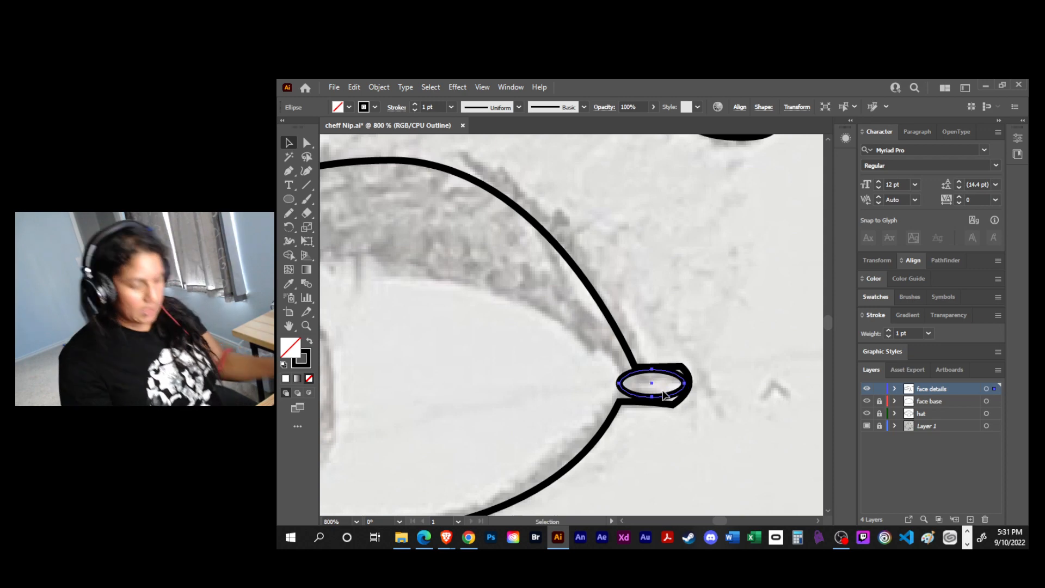
{"action": "key", "text": "ctrl+minus"}
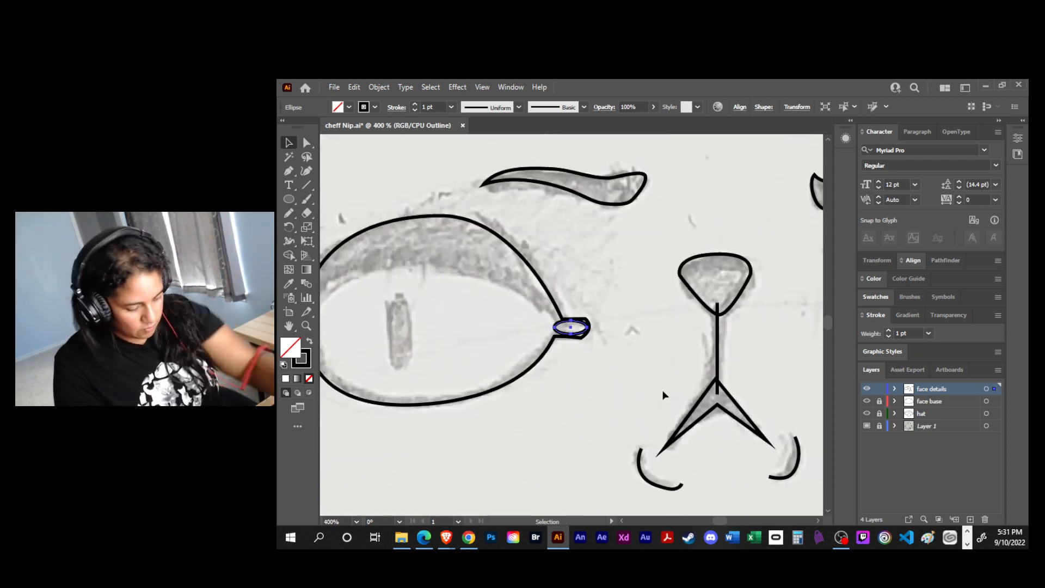
{"action": "scroll", "coordinate": [599, 386], "scroll_direction": "left", "scroll_amount": 5}
{"action": "scroll", "coordinate": [599, 387], "scroll_direction": "up", "scroll_amount": 1}
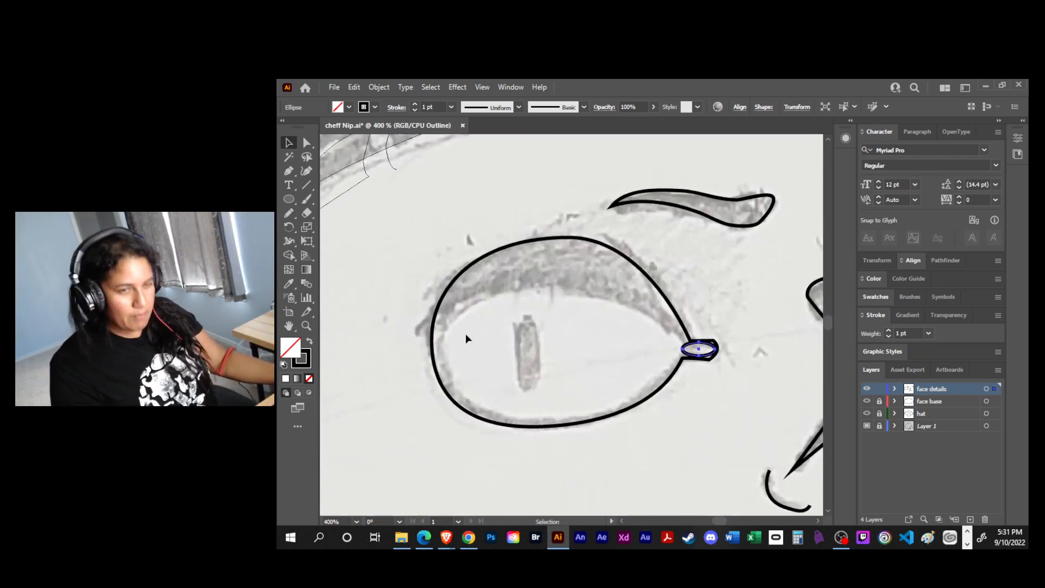
{"action": "left_click", "coordinate": [541, 300]}
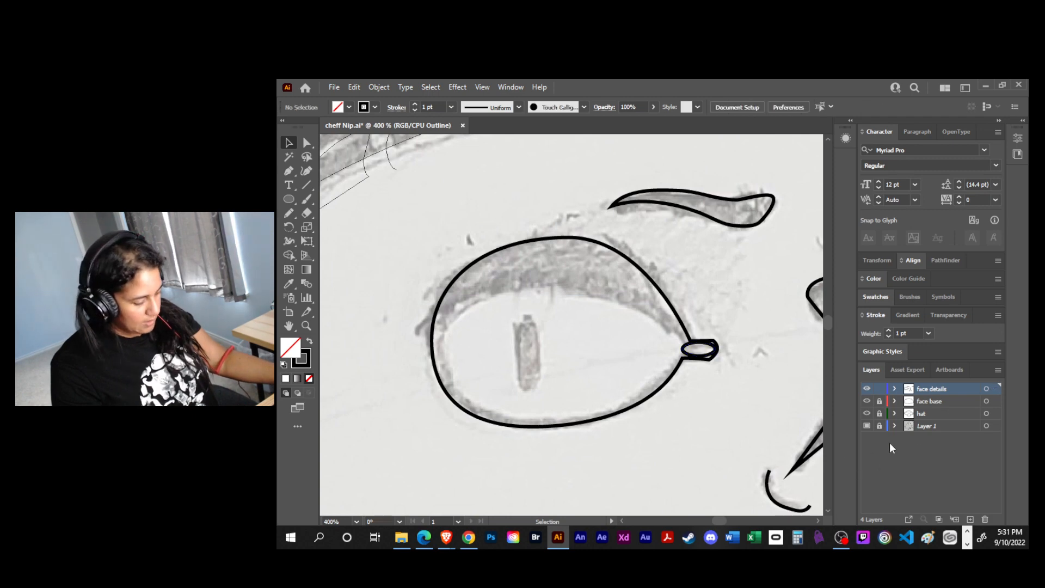
- Duplicate the left eye outline path within the face details layer and lock one of the two copies
{"action": "left_click", "coordinate": [895, 389]}
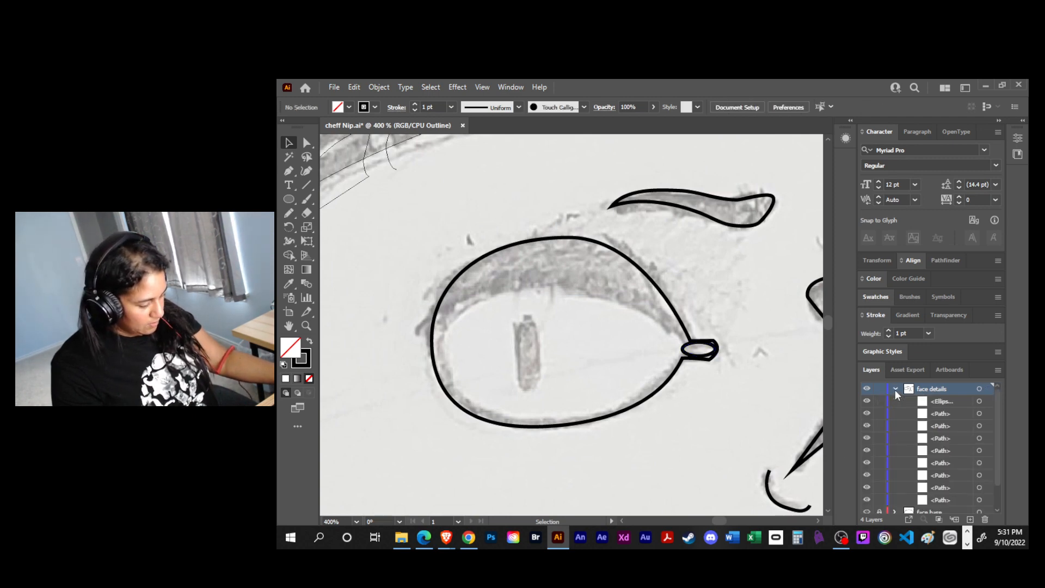
{"action": "left_click", "coordinate": [663, 382]}
{"action": "scroll", "coordinate": [969, 506], "scroll_direction": "down", "scroll_amount": 1}
{"action": "left_click_drag", "start_coordinate": [971, 518], "coordinate": [970, 520]}
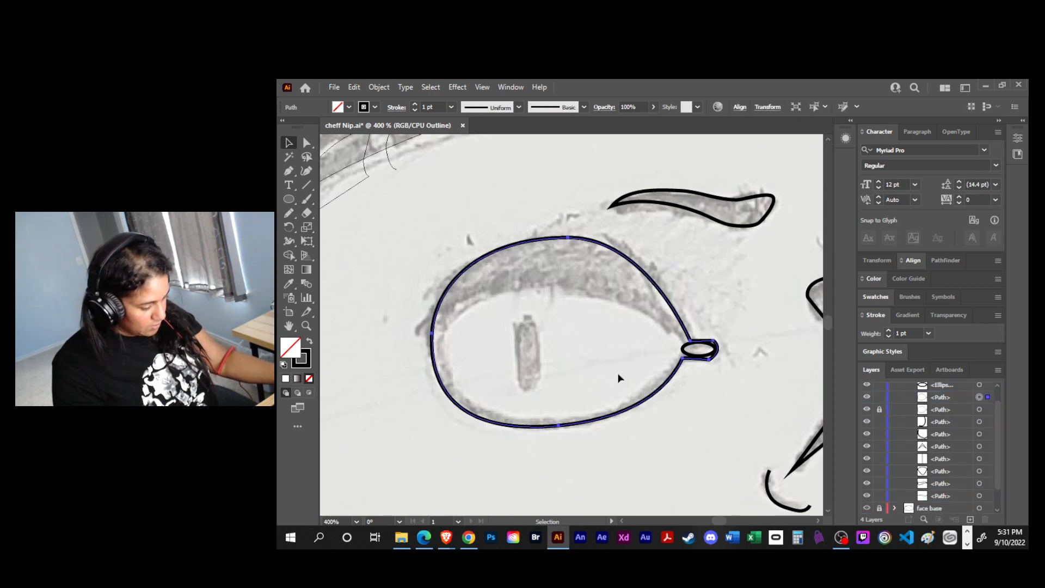
- Cut the unlocked eye outline with Scissors at the outer-side and upper inner-corner anchors, and delete its lower piece
{"action": "key", "text": "c"}
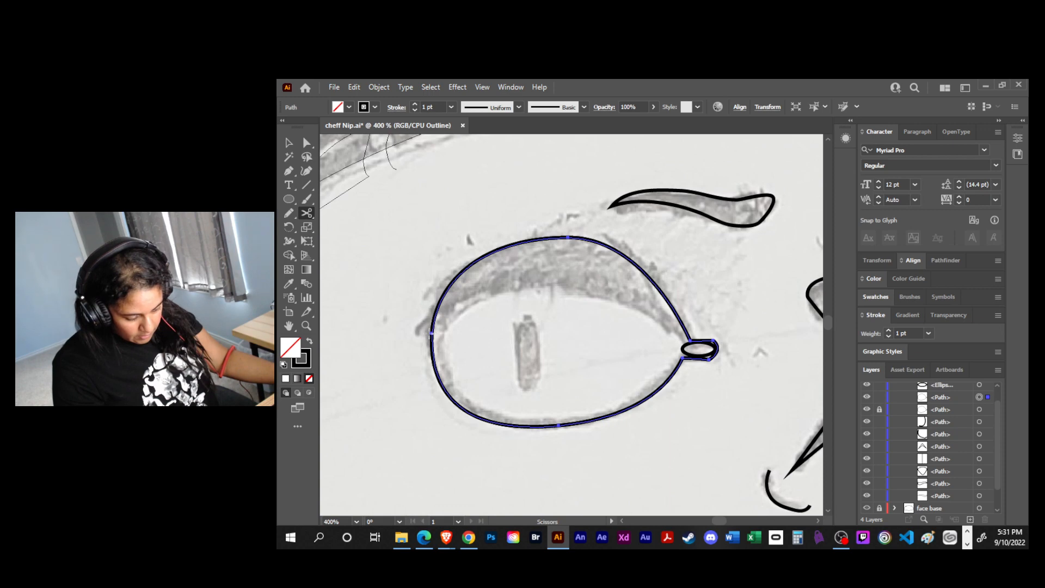
{"action": "left_click", "coordinate": [432, 333]}
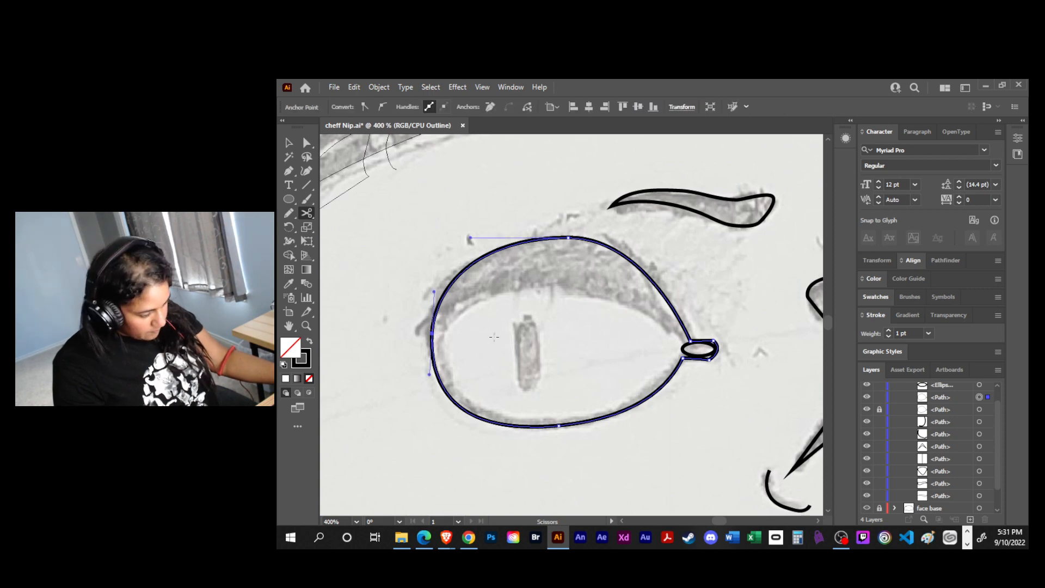
{"action": "left_click", "coordinate": [689, 340]}
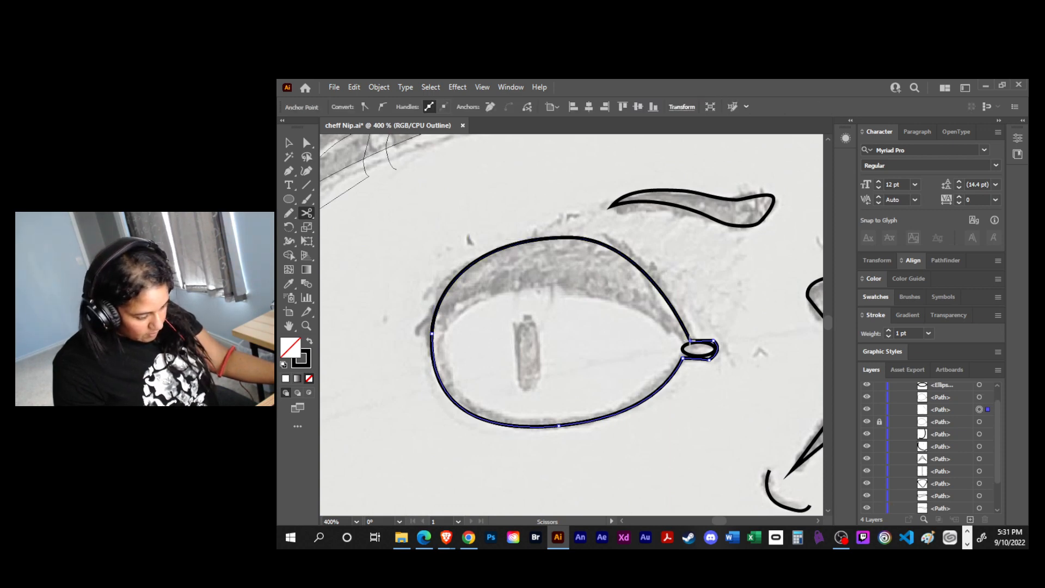
{"action": "key", "text": "v"}
{"action": "key", "text": "Delete"}
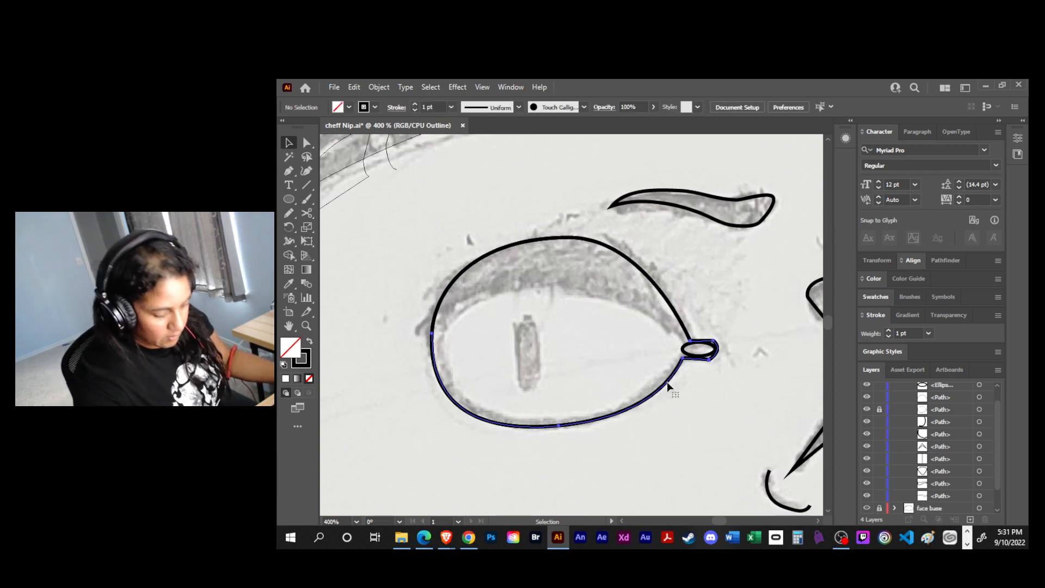
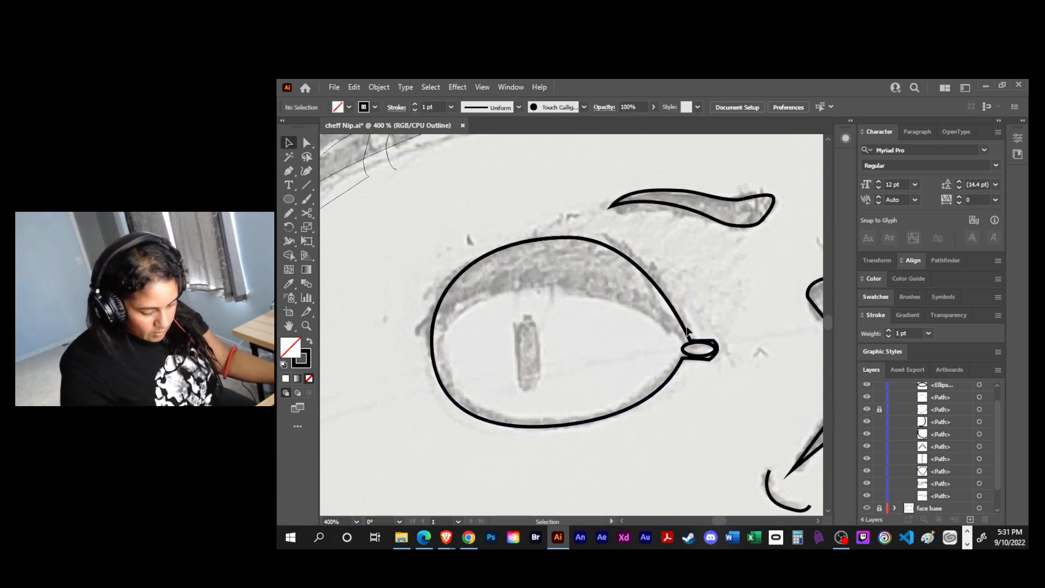
- Hide the locked full left eye outline and extend the eyelid path's outer end with the Pen into a small pointed tip
{"action": "left_click", "coordinate": [867, 409]}
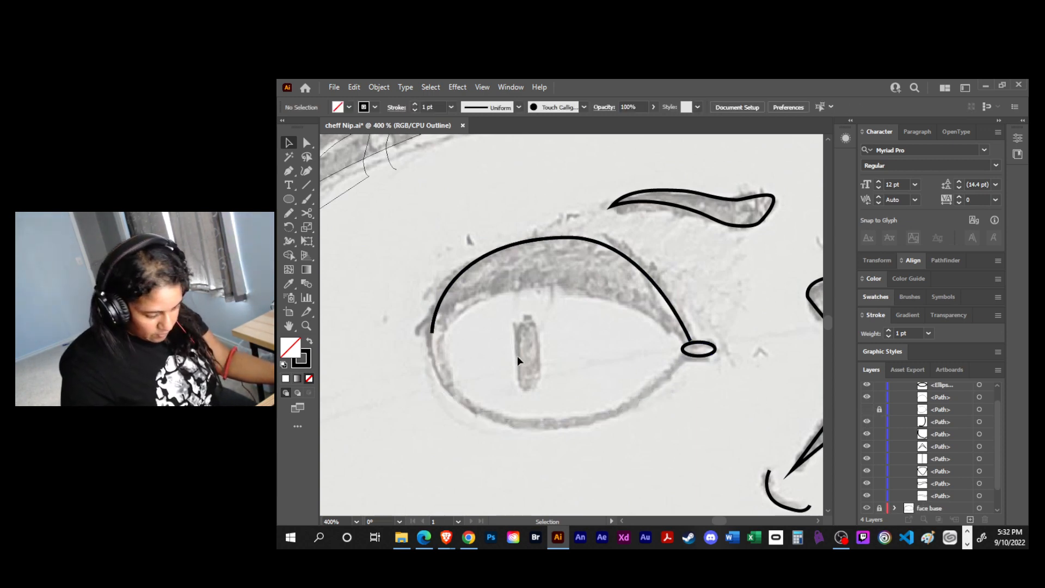
{"action": "key", "text": "p"}
{"action": "left_click", "coordinate": [432, 333]}
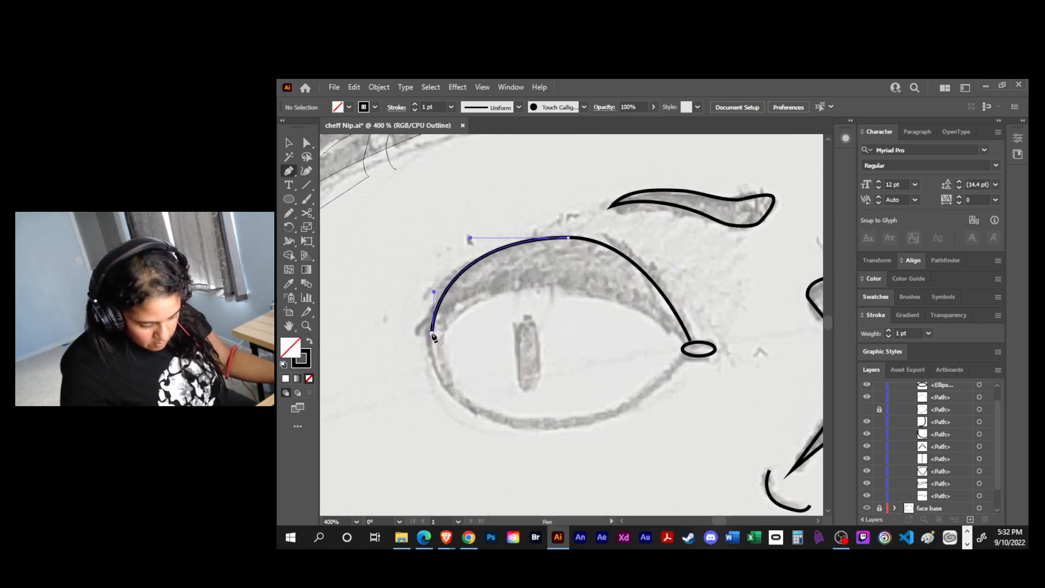
{"action": "left_click_drag", "start_coordinate": [432, 333], "coordinate": [421, 341]}
{"action": "left_click", "coordinate": [420, 338]}
{"action": "left_click", "coordinate": [442, 339]}
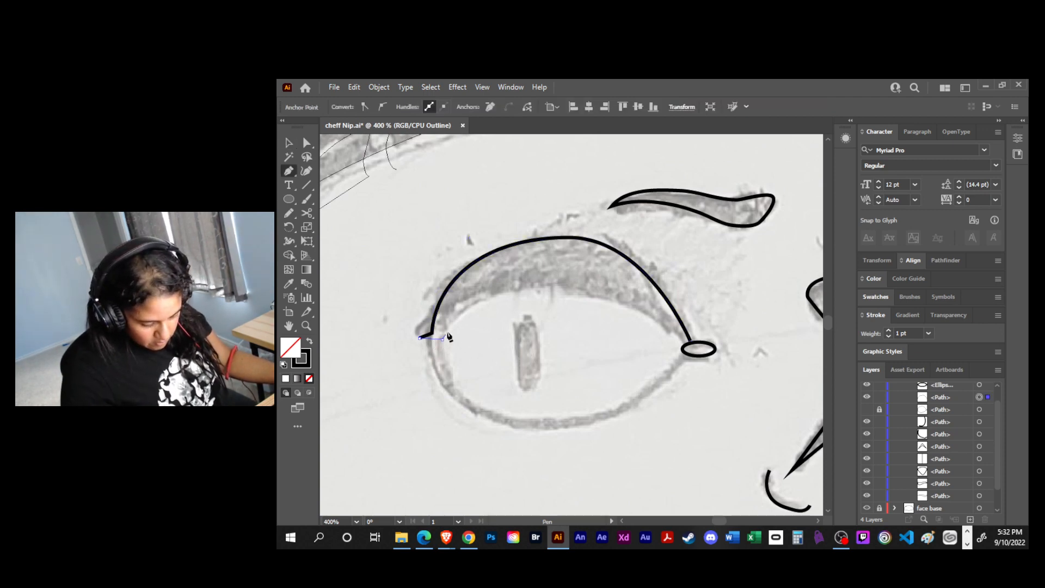
- Close the left eyelid shape with a curved lower edge ending at the inner corner, retract the leftover handle, and deselect
{"action": "mouse_move", "coordinate": [683, 340]}
{"action": "left_mouse_down"}
{"action": "mouse_move", "coordinate": [817, 444]}
{"action": "mouse_move", "coordinate": [659, 407]}
{"action": "mouse_move", "coordinate": [476, 434]}
{"action": "left_mouse_up"}
{"action": "left_click_drag", "start_coordinate": [357, 464], "coordinate": [702, 413]}
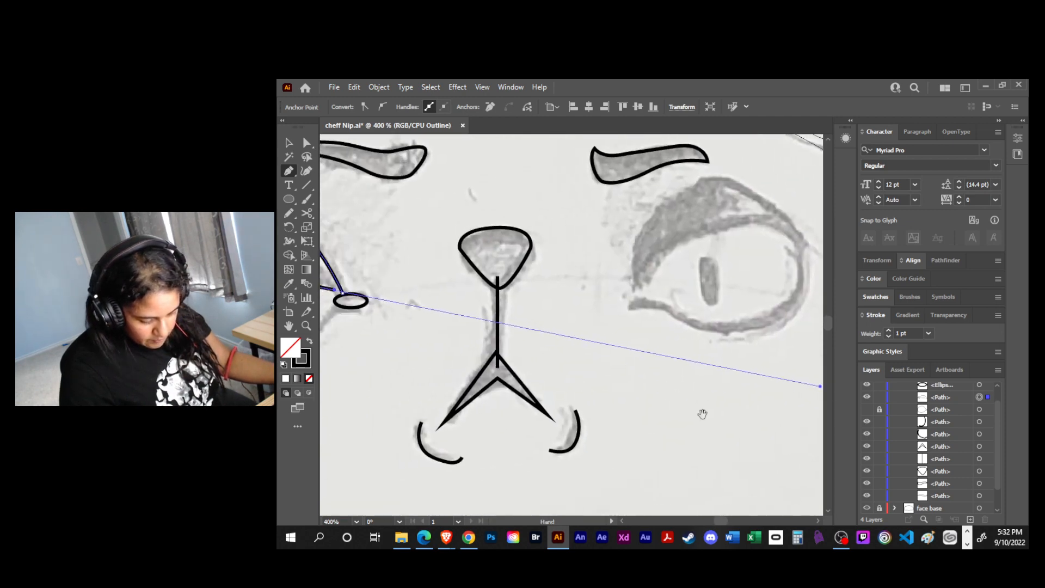
{"action": "left_click_drag", "start_coordinate": [443, 380], "coordinate": [685, 418]}
{"action": "key", "text": "ctrl+minus"}
{"action": "key", "text": "ctrl+minus"}
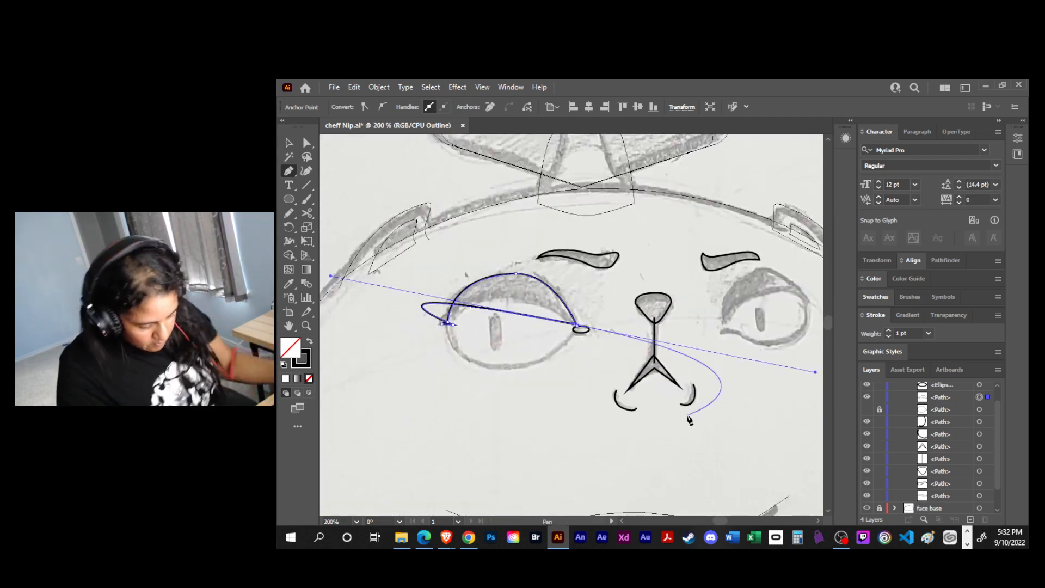
{"action": "left_click_drag", "start_coordinate": [576, 326], "coordinate": [653, 385]}
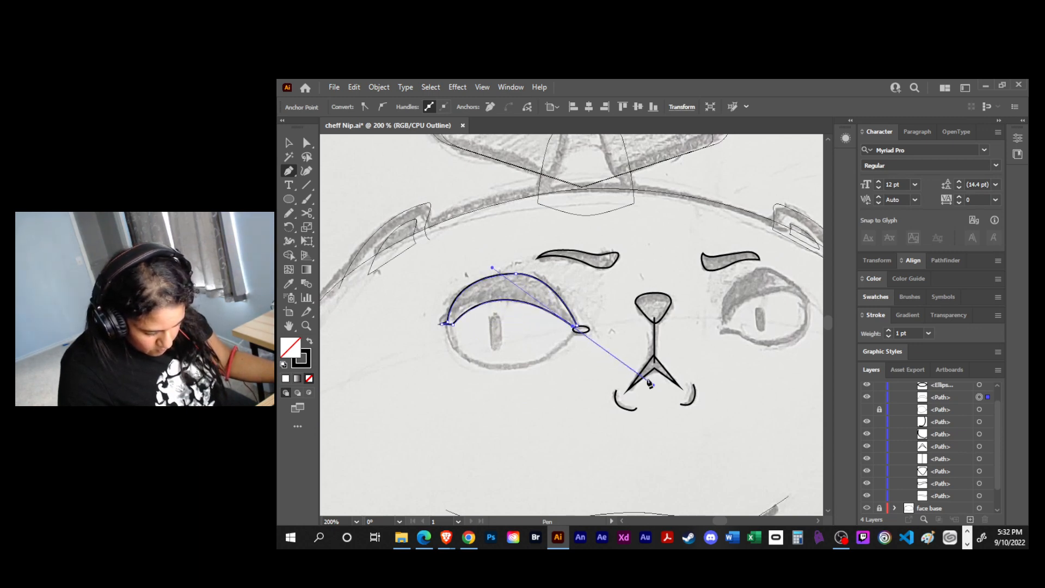
{"action": "left_click", "coordinate": [577, 326]}
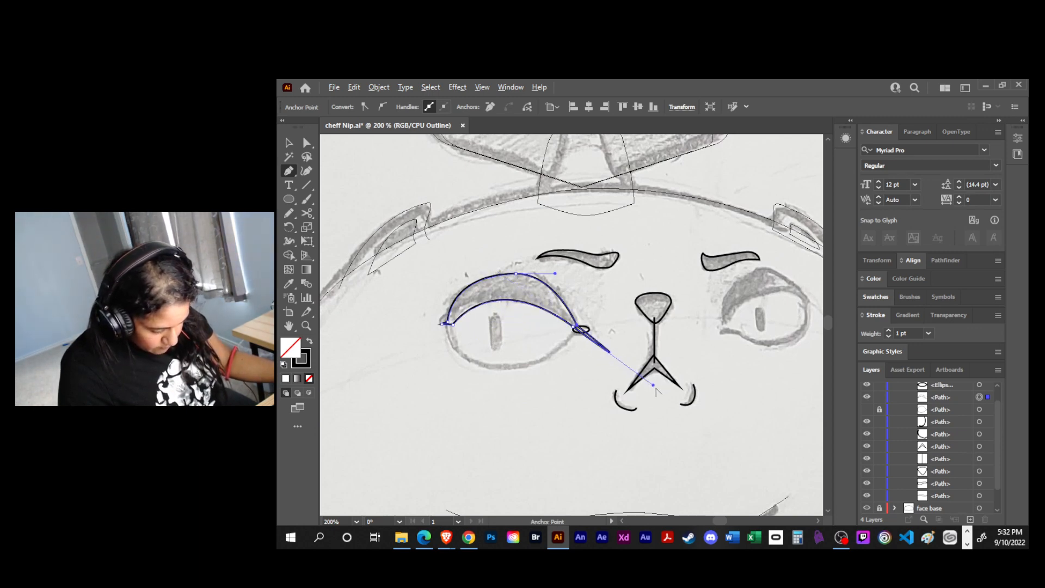
{"action": "left_click_drag", "start_coordinate": [653, 385], "coordinate": [577, 327]}
{"action": "key", "text": "v"}
{"action": "left_click", "coordinate": [546, 355]}
- Move the left eyelid's outer tip and the anchor just above it slightly upward and outward with Direct Selection
{"action": "left_click_drag", "start_coordinate": [505, 346], "coordinate": [619, 372]}
{"action": "key", "text": "ctrl+plus"}
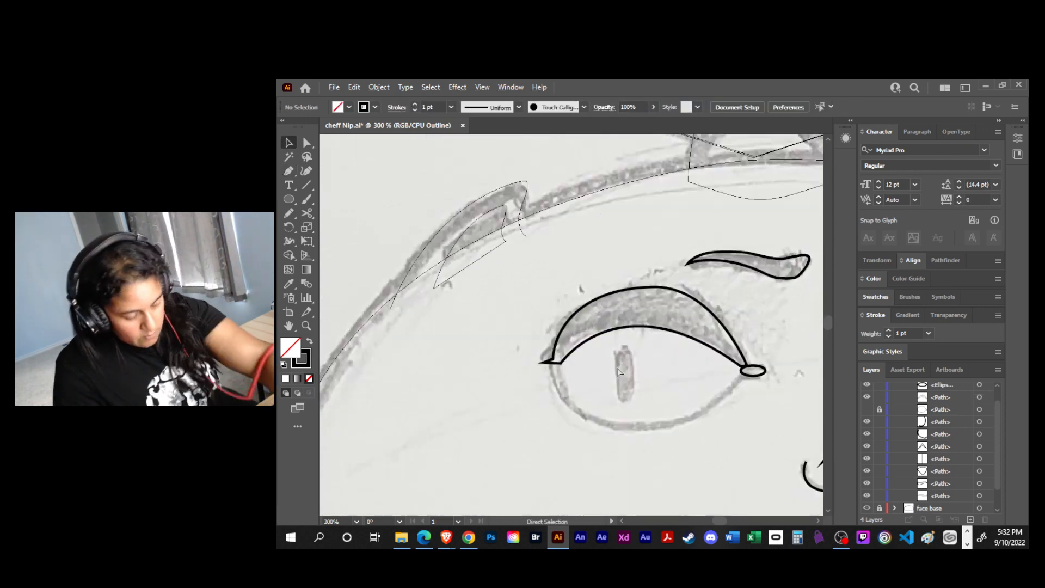
{"action": "key", "text": "ctrl+plus"}
{"action": "key", "text": "ctrl+plus"}
{"action": "key", "text": "a"}
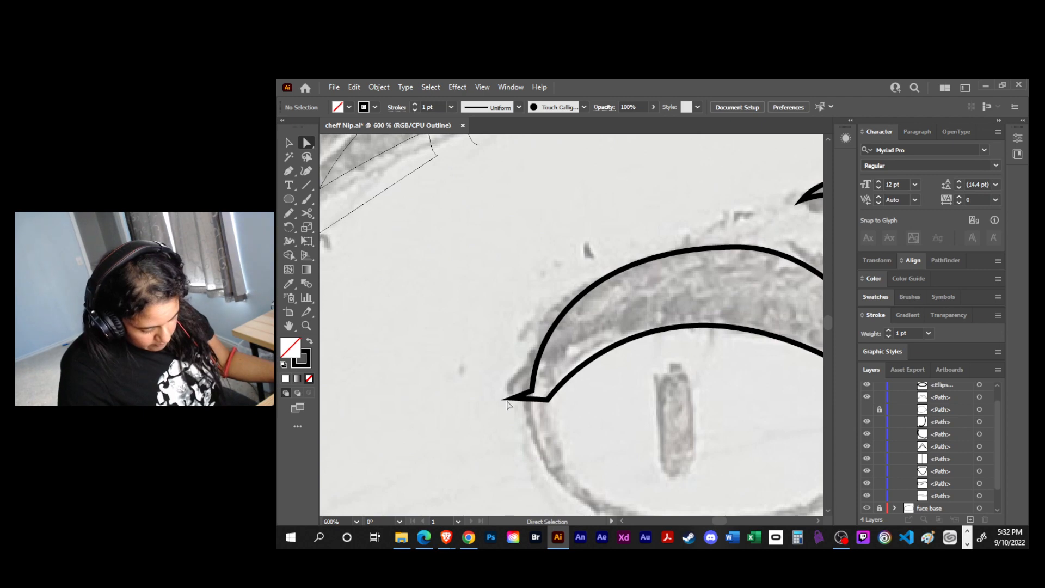
{"action": "left_click", "coordinate": [514, 400]}
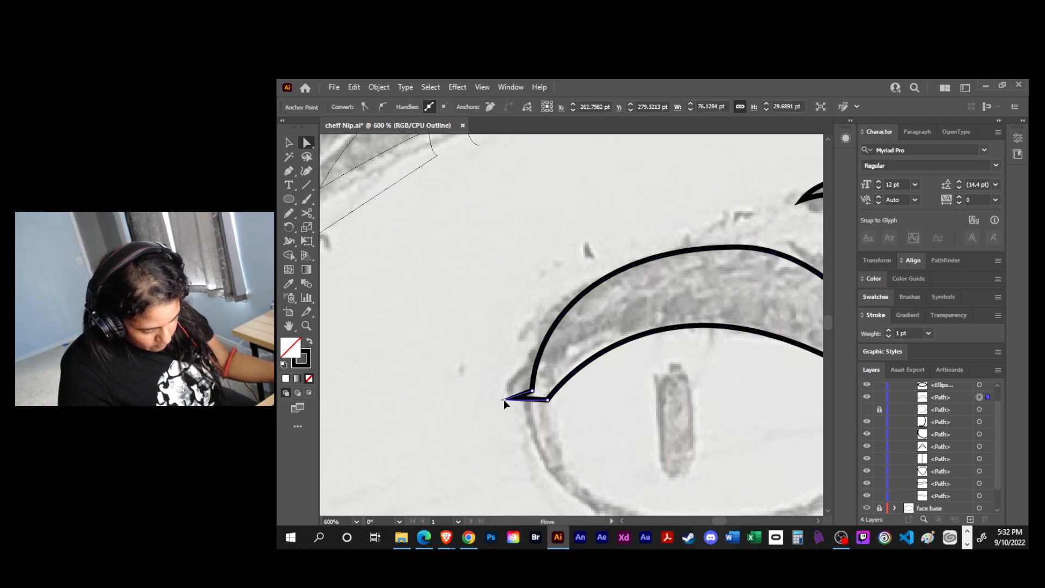
{"action": "left_click_drag", "start_coordinate": [497, 393], "coordinate": [530, 380]}
- Add an anchor on the underside of the left eyelid's outer tip, pull it down, and convert it to a smooth curve
{"action": "left_click", "coordinate": [547, 400]}
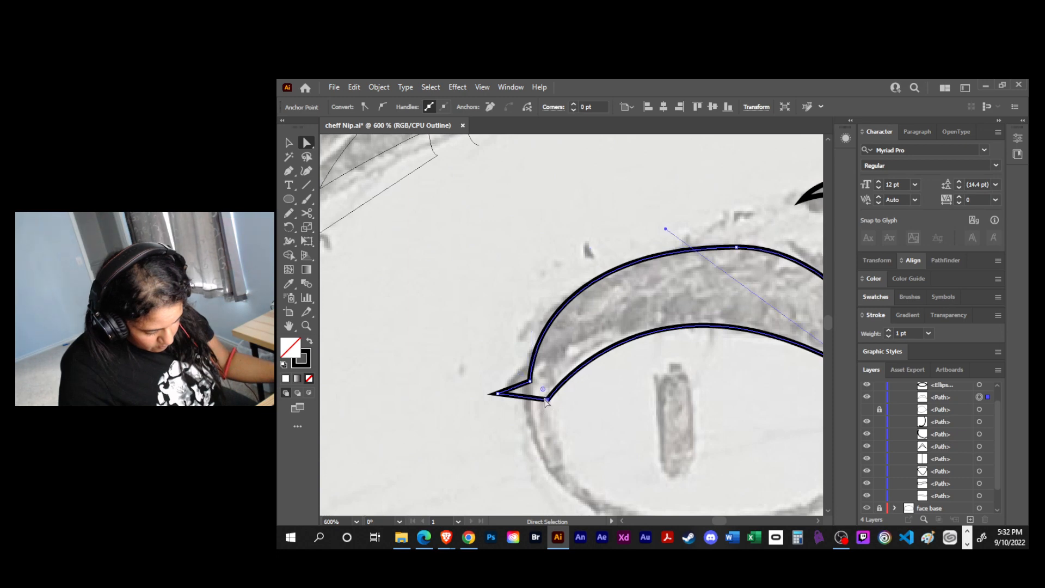
{"action": "key", "text": "plus"}
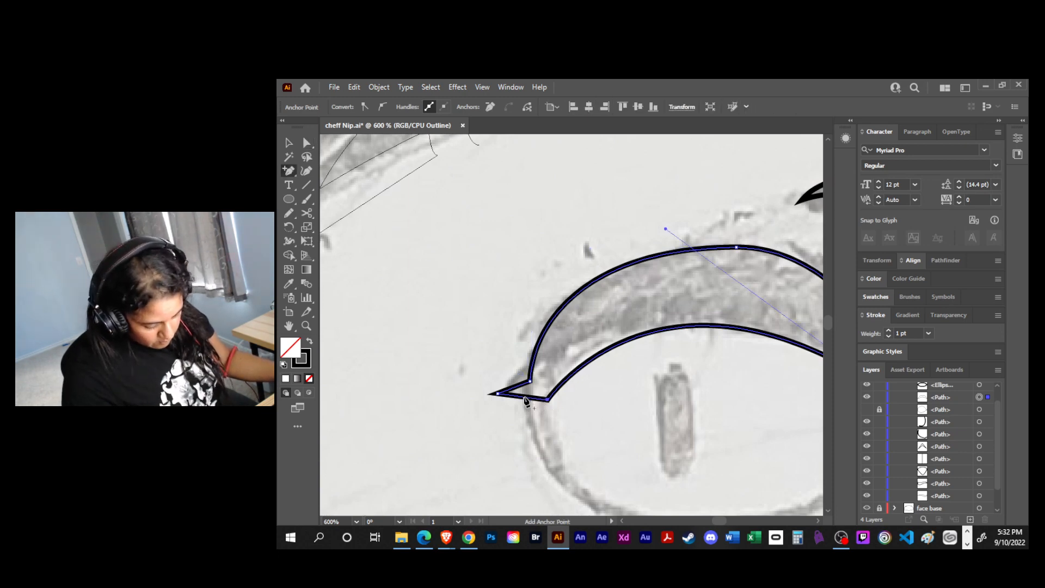
{"action": "key", "text": "a"}
{"action": "left_click", "coordinate": [523, 403]}
{"action": "left_click", "coordinate": [521, 403]}
{"action": "key", "text": "shift+c"}
{"action": "key", "text": "shift+x"}
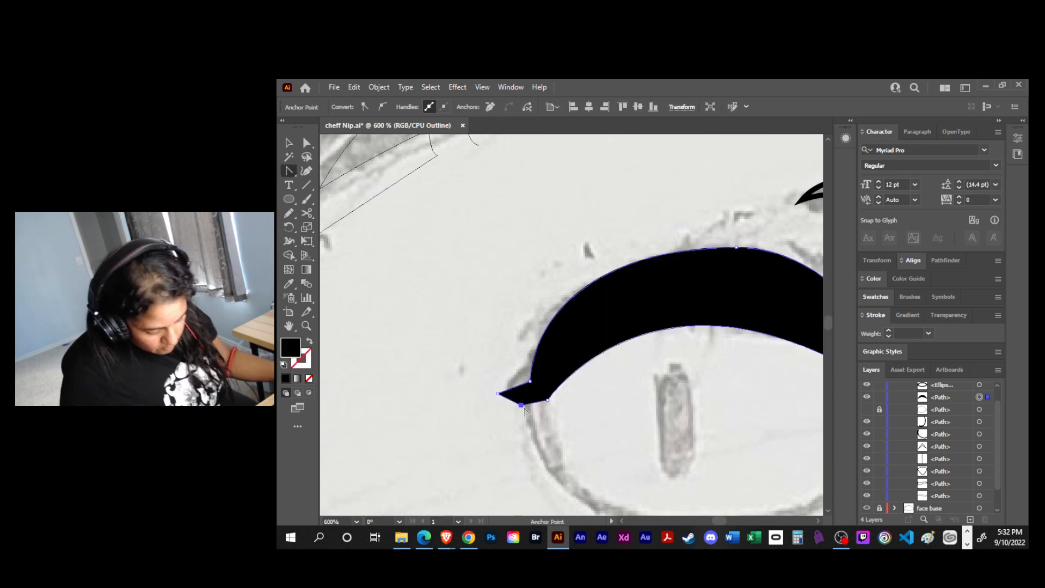
{"action": "key", "text": "ctrl+z"}
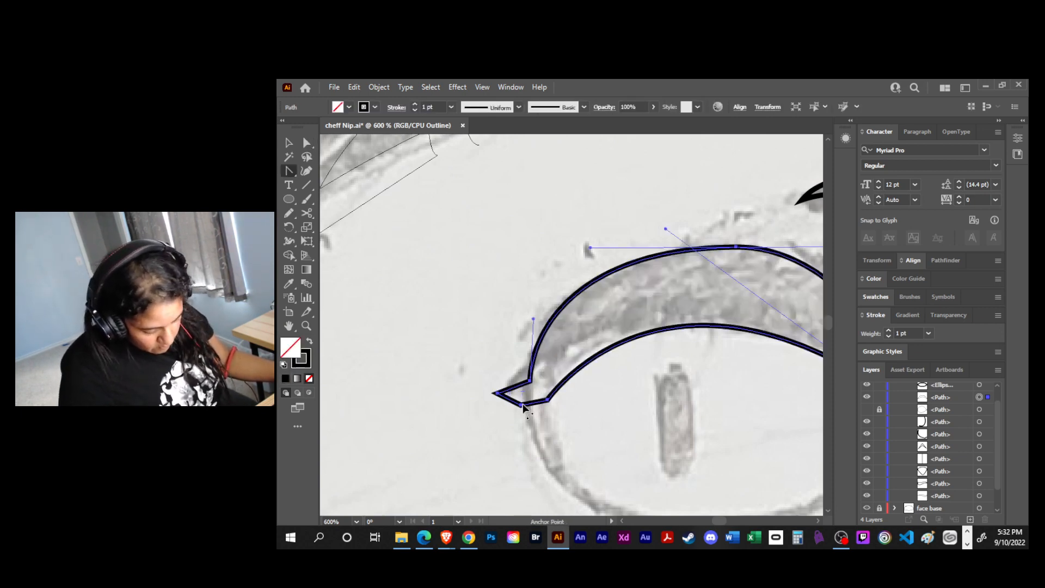
{"action": "mouse_move", "coordinate": [520, 405]}
{"action": "left_mouse_down"}
{"action": "mouse_move", "coordinate": [539, 406]}
{"action": "mouse_move", "coordinate": [515, 421]}
{"action": "left_mouse_up"}
{"action": "key", "text": "v"}
{"action": "left_click", "coordinate": [598, 402]}
- Show the locked left eye outline again and select the eyelid shape
{"action": "key", "text": "space"}
{"action": "left_click_drag", "start_coordinate": [670, 420], "coordinate": [562, 345]}
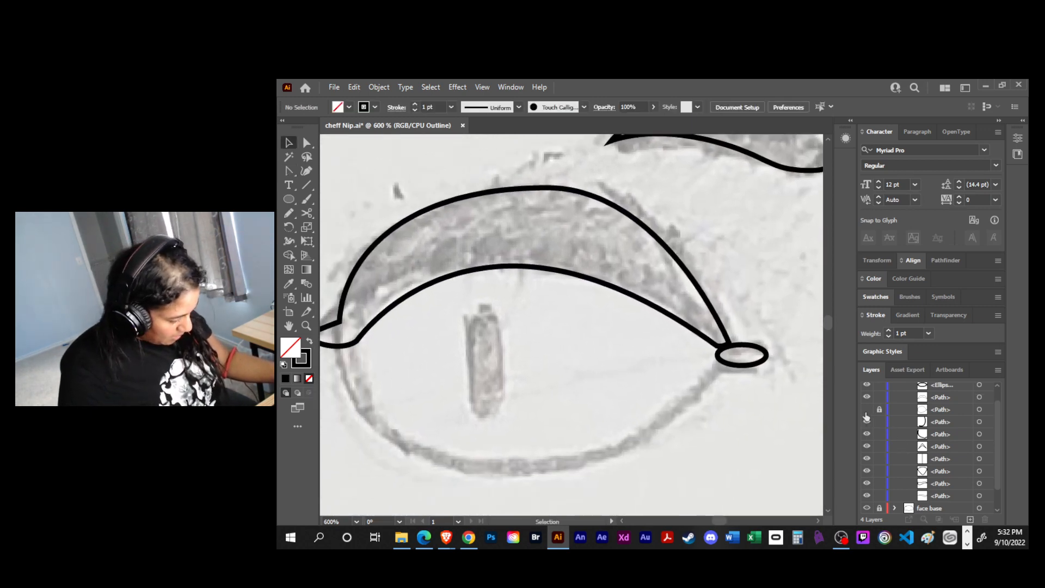
{"action": "left_click_drag", "start_coordinate": [866, 417], "coordinate": [868, 410]}
{"action": "left_click_drag", "start_coordinate": [655, 389], "coordinate": [741, 396]}
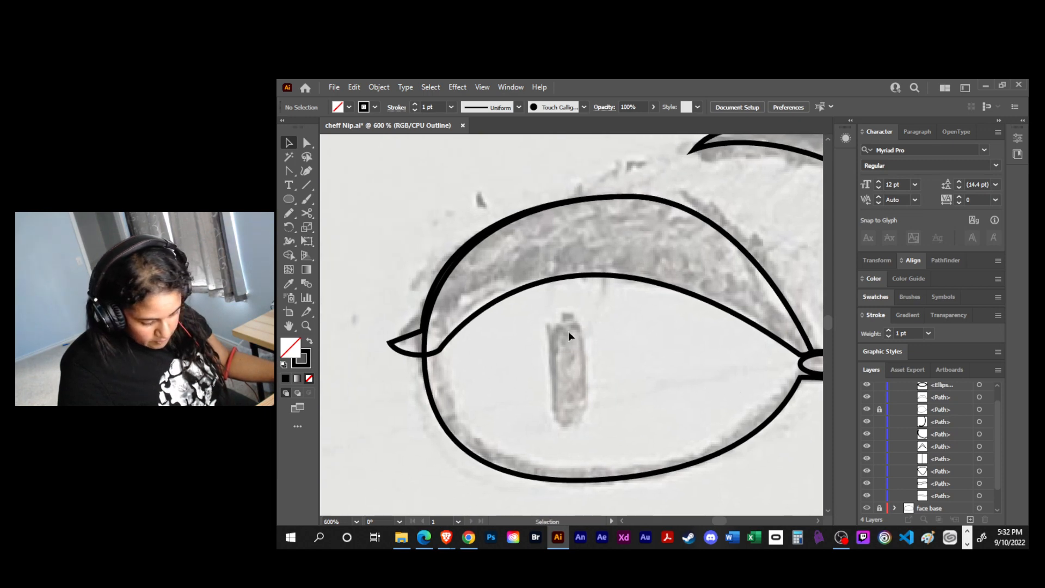
{"action": "left_click", "coordinate": [479, 315]}
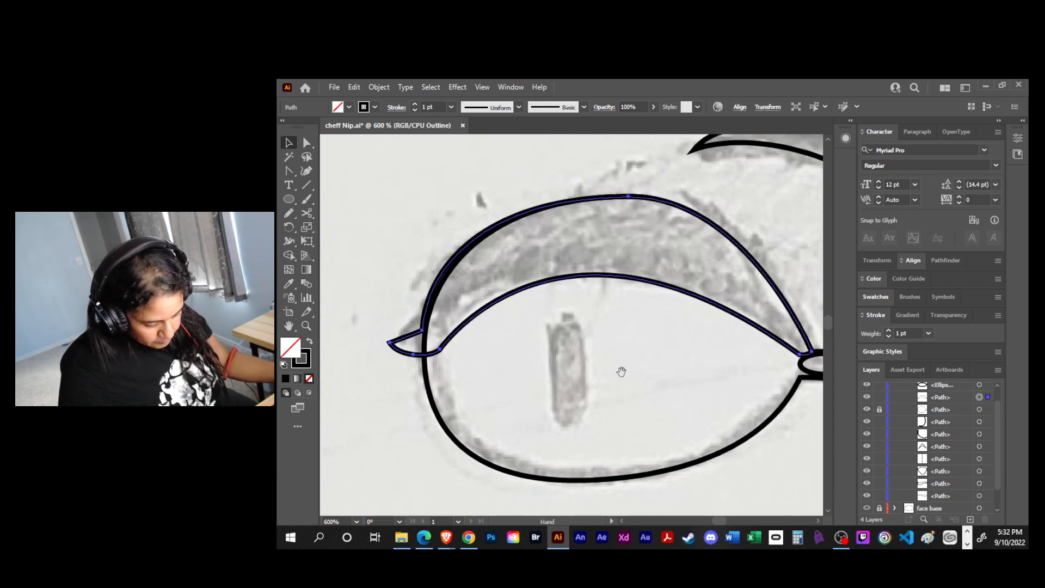
- Draw a tall narrow rounded rectangle over the left eye's sketched pupil, and deselect it
{"action": "left_click_drag", "start_coordinate": [625, 374], "coordinate": [560, 370]}
{"action": "key", "text": "l"}
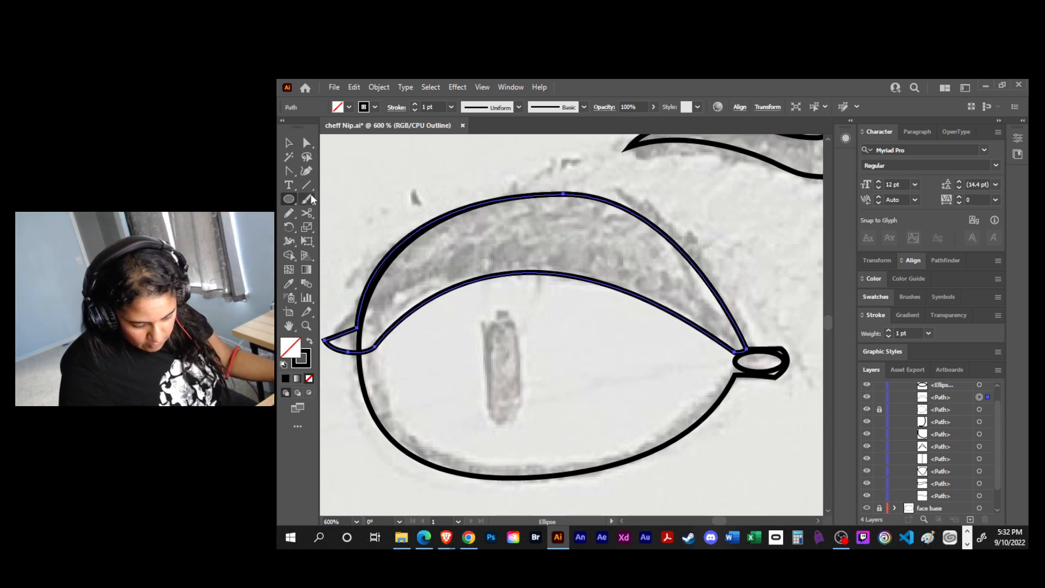
{"action": "left_click", "coordinate": [289, 200]}
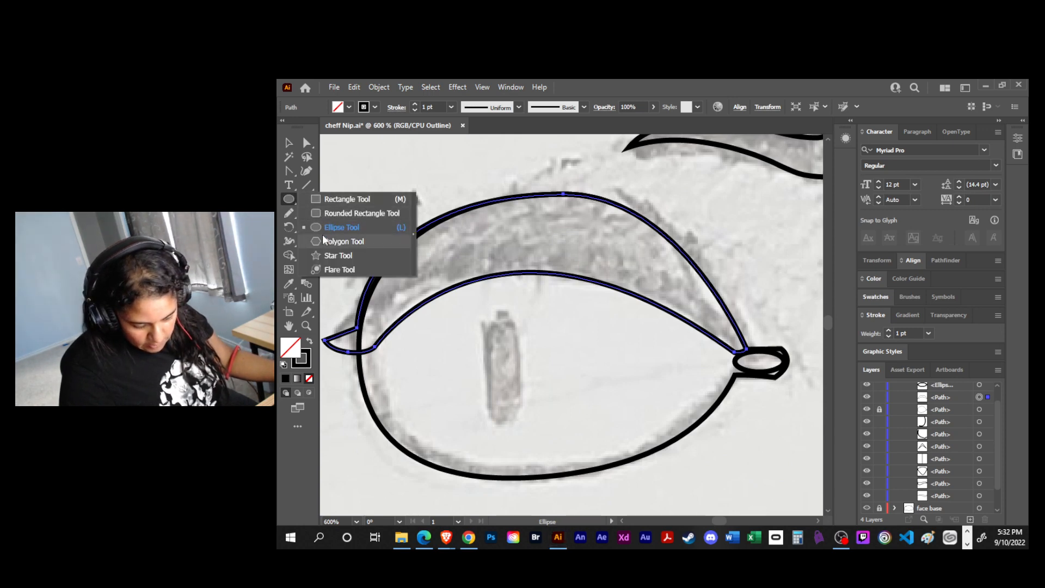
{"action": "left_click", "coordinate": [332, 213]}
{"action": "left_click_drag", "start_coordinate": [483, 308], "coordinate": [522, 424]}
{"action": "key", "text": "v"}
{"action": "left_click", "coordinate": [544, 366]}
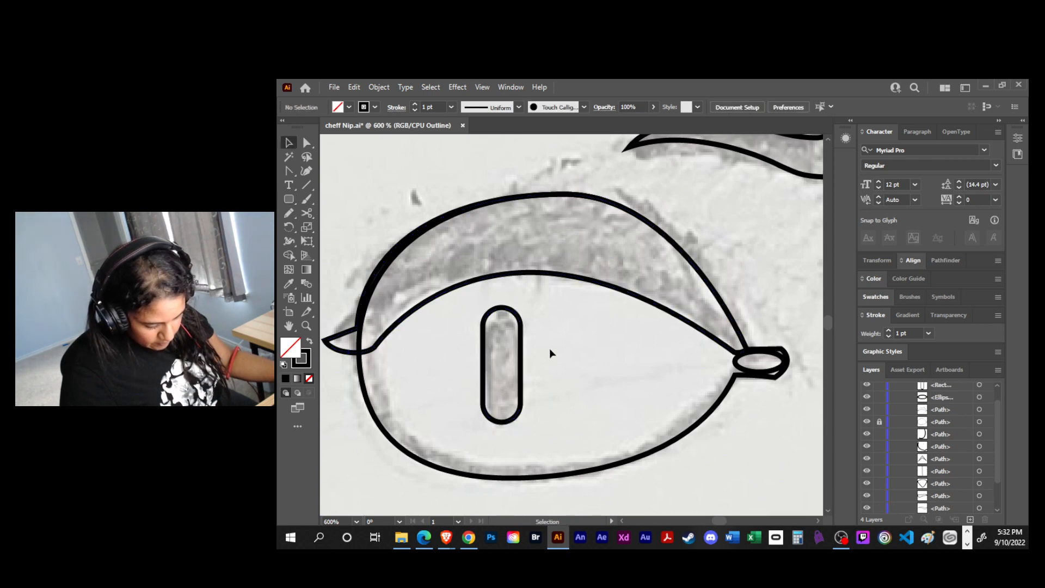
- Group the left eye's eyelid, pupil and inner-corner ellipse, leaving out the locked outline
{"action": "key", "text": "ctrl+minus"}
{"action": "key", "text": "ctrl+minus"}
{"action": "key", "text": "ctrl+minus"}
{"action": "key", "text": "ctrl+minus"}
{"action": "key", "text": "ctrl+minus"}
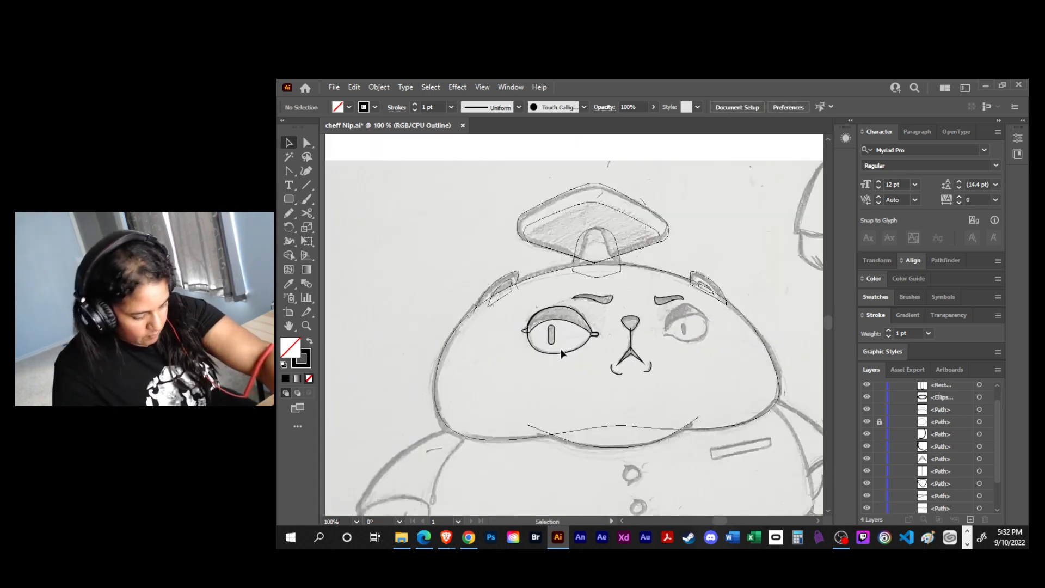
{"action": "left_click_drag", "start_coordinate": [600, 378], "coordinate": [547, 369]}
{"action": "key", "text": "ctrl+g"}
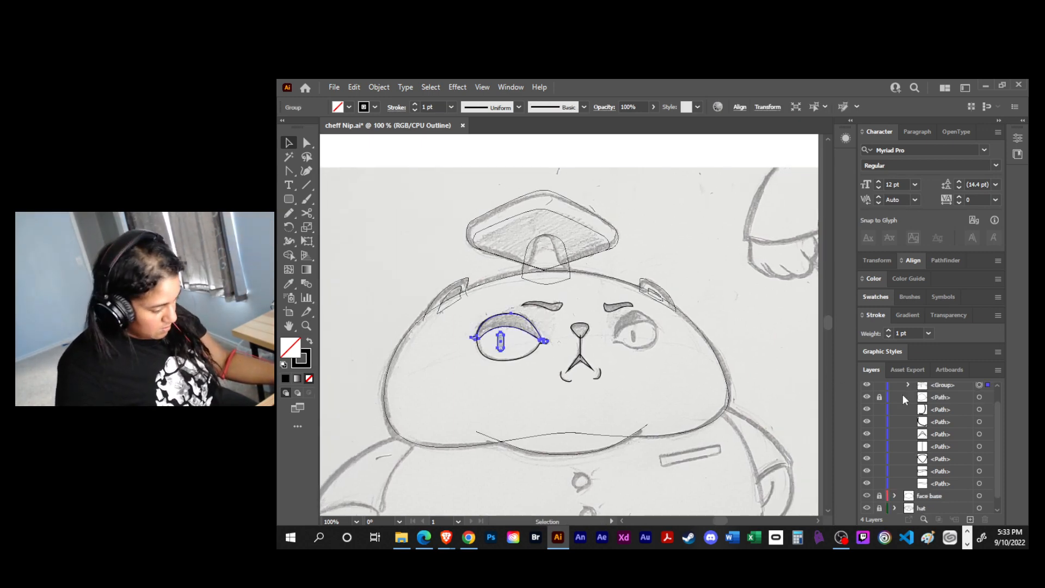
- Rename the new group as left eye and save the file
{"action": "left_click", "coordinate": [953, 383]}
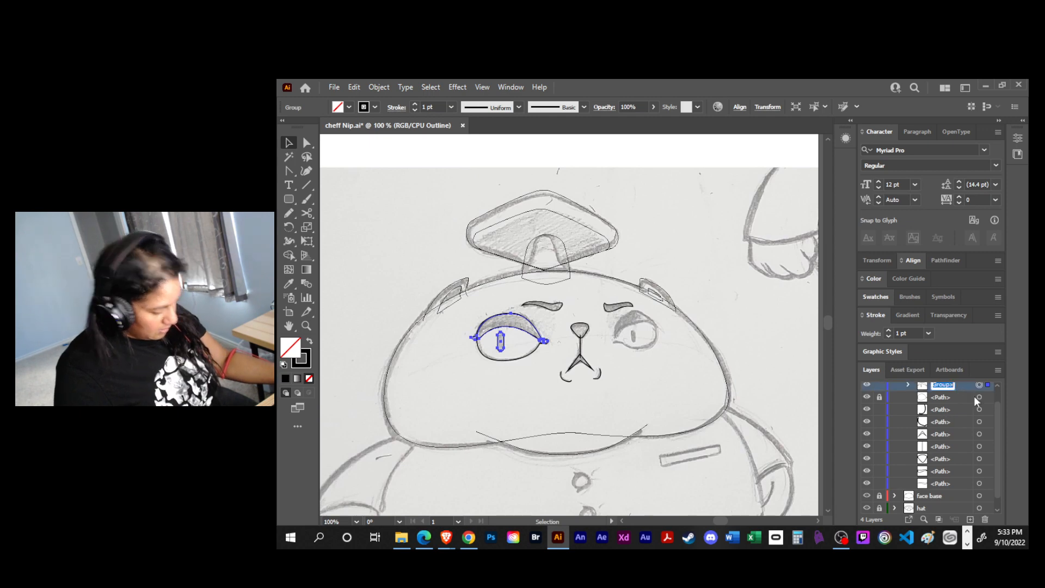
{"action": "type", "text": "left eye"}
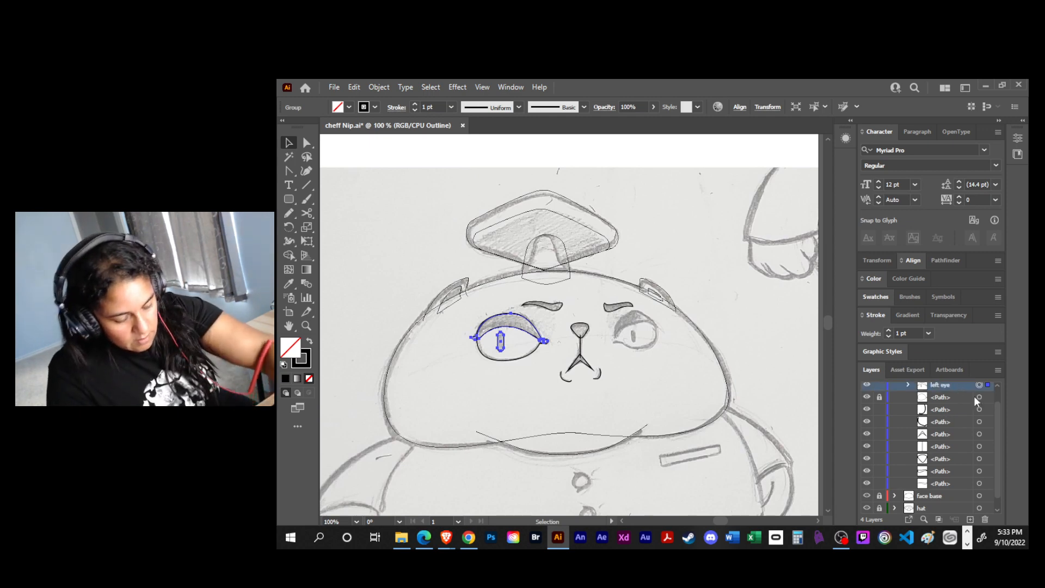
{"action": "key", "text": "ctrl+s"}
- Start the right eye outline with the Pen at its inner corner and arch a curve up to the top of the eyelid
{"action": "left_click_drag", "start_coordinate": [636, 373], "coordinate": [626, 374]}
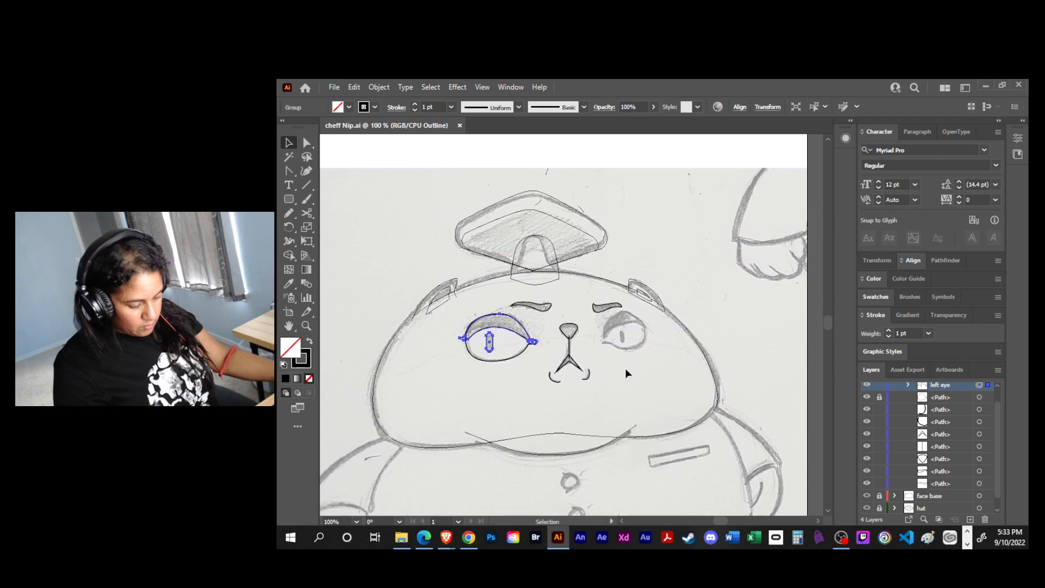
{"action": "key", "text": "ctrl+plus"}
{"action": "key", "text": "ctrl+plus"}
{"action": "key", "text": "ctrl+plus"}
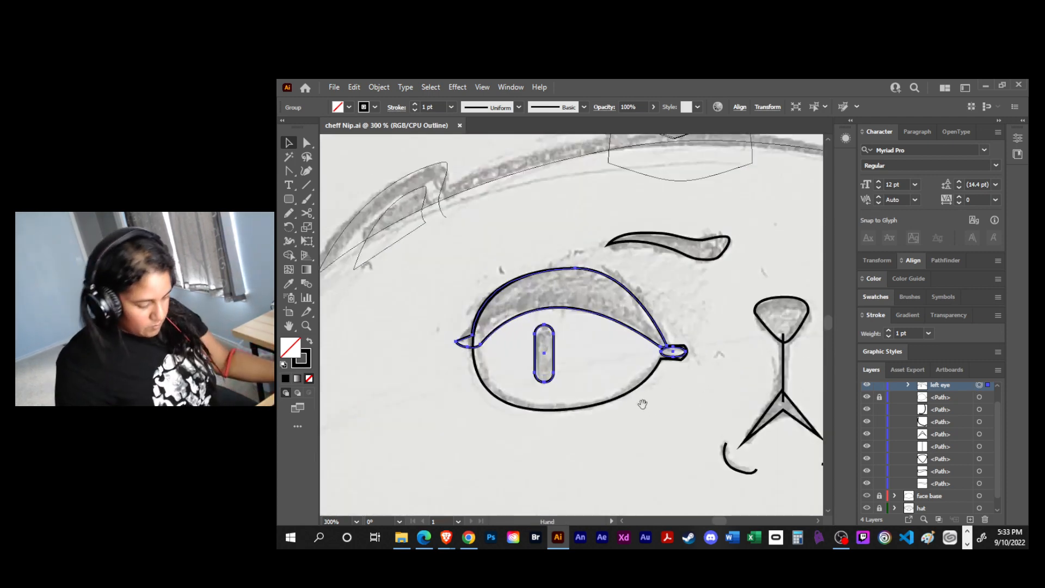
{"action": "left_click_drag", "start_coordinate": [644, 403], "coordinate": [469, 389]}
{"action": "left_click_drag", "start_coordinate": [666, 390], "coordinate": [552, 396]}
{"action": "key", "text": "p"}
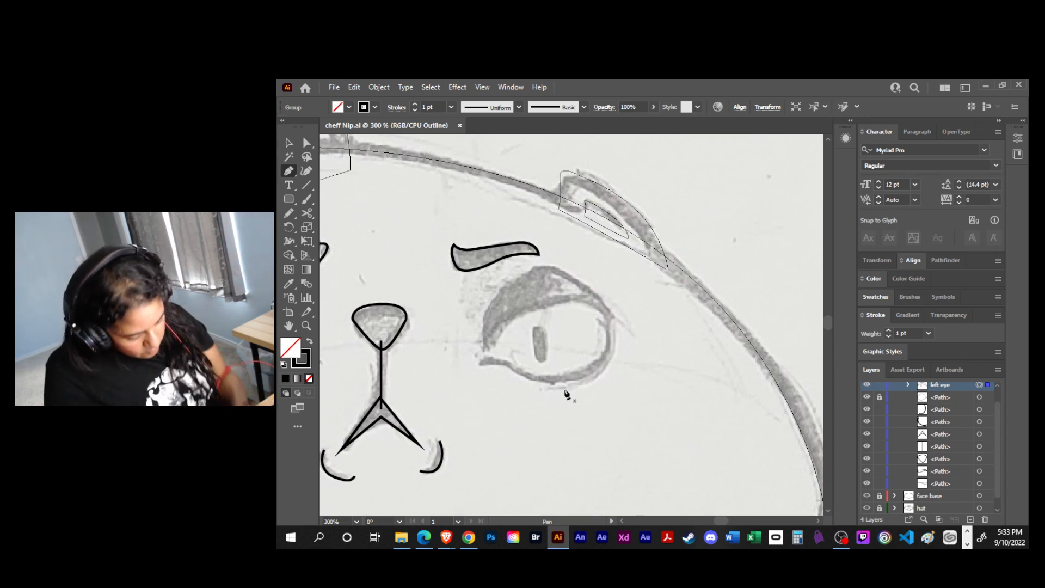
{"action": "left_click", "coordinate": [485, 347]}
{"action": "left_click_drag", "start_coordinate": [551, 300], "coordinate": [602, 234]}
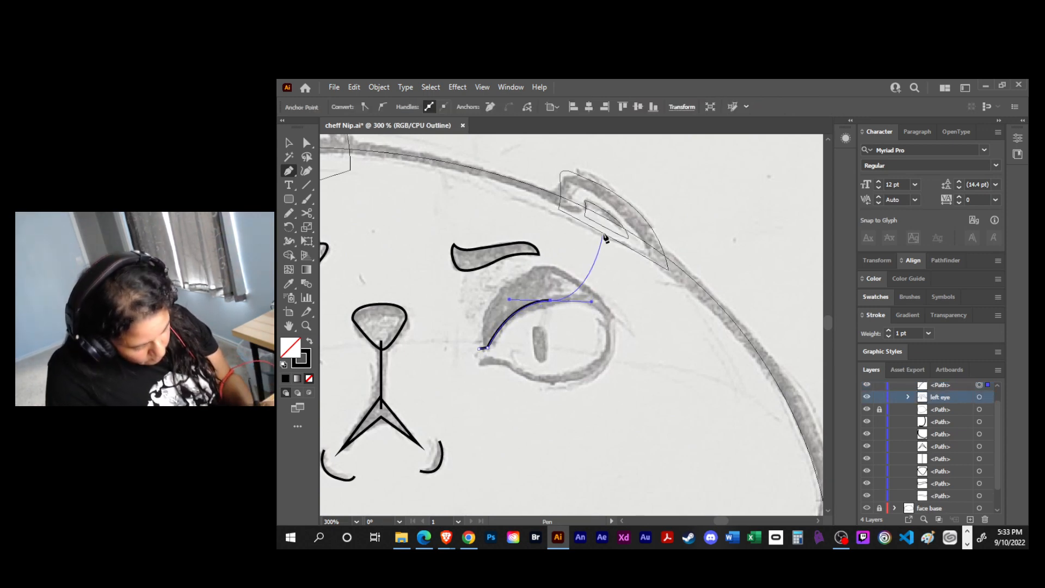
{"action": "key", "text": "ctrl+z"}
{"action": "left_click_drag", "start_coordinate": [531, 270], "coordinate": [594, 247]}
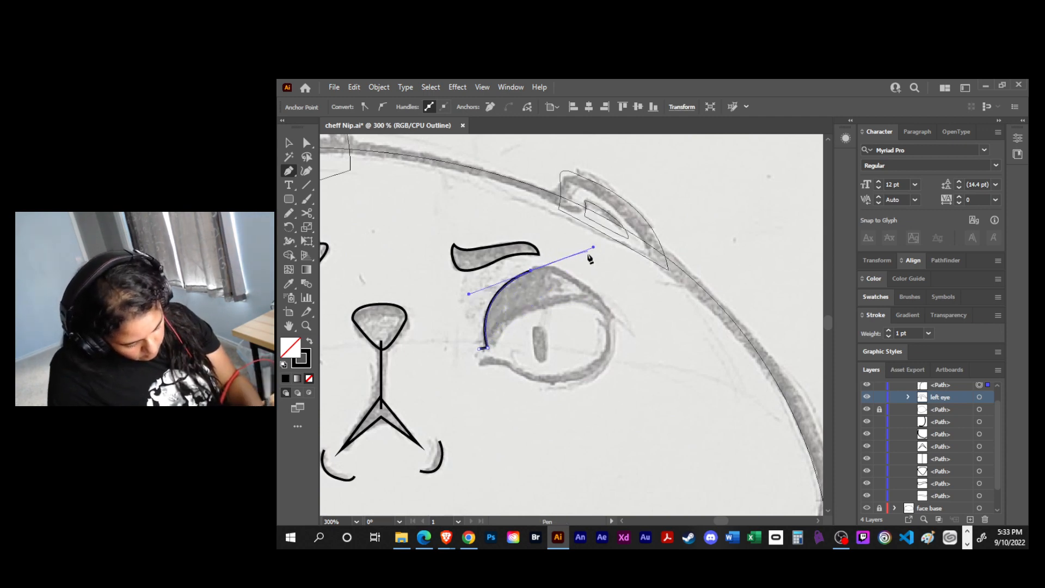
- Continue the right eye outline down the outer side and along the lower edge, closing it with a rounded inner corner
{"action": "left_click", "coordinate": [616, 343]}
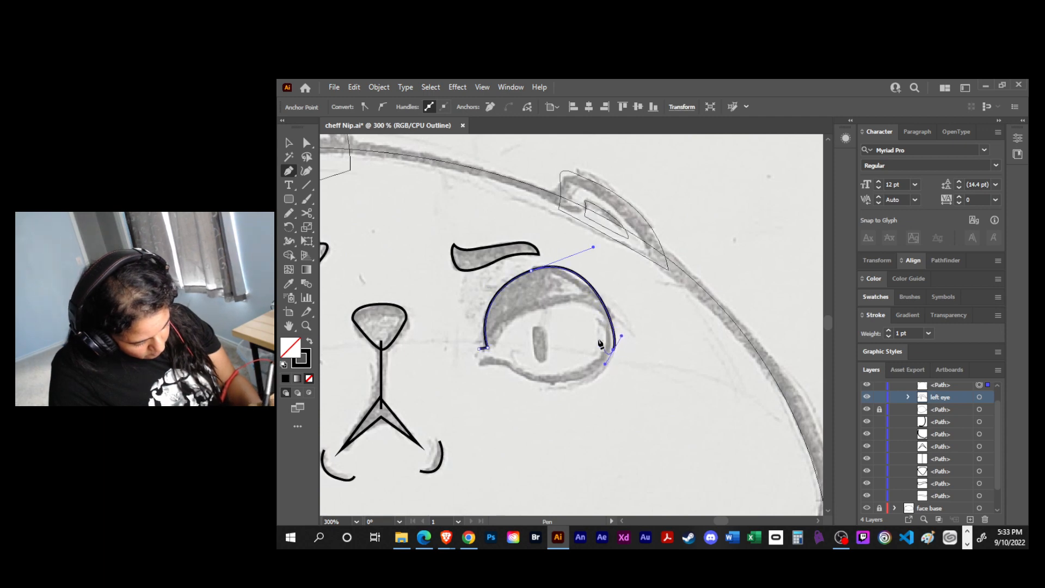
{"action": "left_click_drag", "start_coordinate": [507, 362], "coordinate": [482, 363]}
{"action": "left_click_drag", "start_coordinate": [443, 317], "coordinate": [488, 351]}
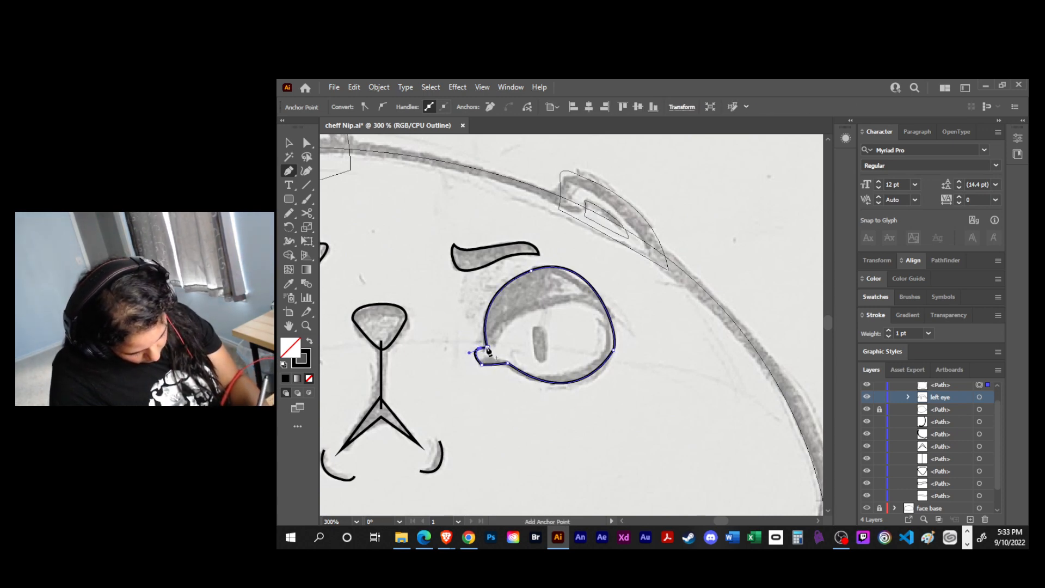
- Draw a small flat ellipse inside the right eye's inner corner and resize it to fit
{"action": "key", "text": "o"}
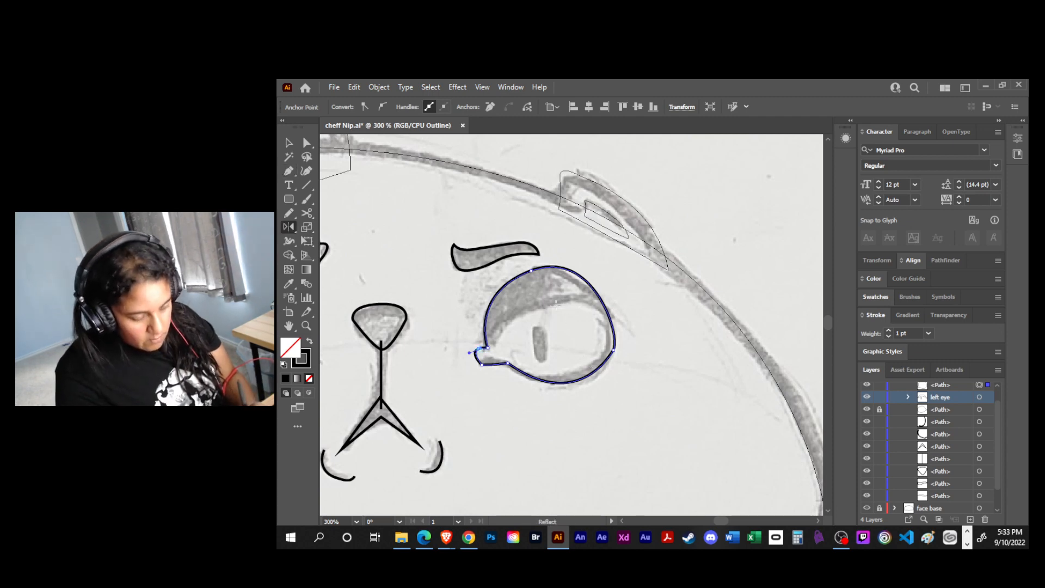
{"action": "key", "text": "l"}
{"action": "mouse_move", "coordinate": [526, 406]}
{"action": "left_mouse_down"}
{"action": "mouse_move", "coordinate": [561, 424]}
{"action": "mouse_move", "coordinate": [497, 358]}
{"action": "mouse_move", "coordinate": [507, 363]}
{"action": "left_mouse_up"}
{"action": "key", "text": "v"}
{"action": "key", "text": "e"}
{"action": "left_click_drag", "start_coordinate": [500, 359], "coordinate": [500, 358]}
{"action": "key", "text": "v"}
{"action": "left_click", "coordinate": [506, 376]}
{"action": "left_click", "coordinate": [501, 354]}
{"action": "scroll", "coordinate": [501, 354], "scroll_direction": "up", "scroll_amount": 1}
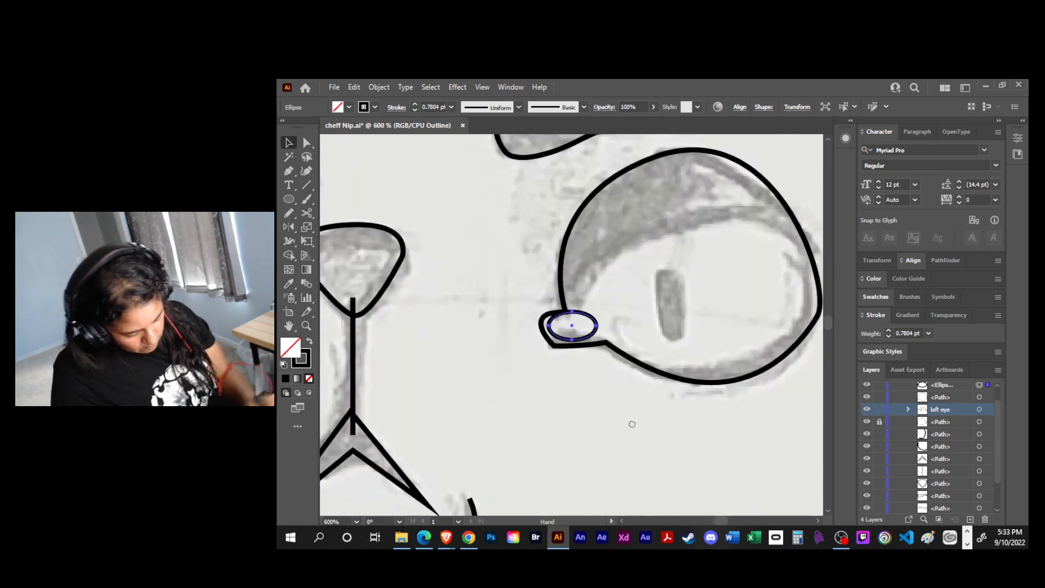
- Nudge the lower anchors of the right eye outline's inner corner closer to the ellipse, and hide the ellipse
{"action": "scroll", "coordinate": [501, 355], "scroll_direction": "up", "scroll_amount": 1}
{"action": "mouse_move", "coordinate": [543, 353]}
{"action": "left_mouse_down"}
{"action": "mouse_move", "coordinate": [506, 368]}
{"action": "mouse_move", "coordinate": [554, 360]}
{"action": "left_mouse_up"}
{"action": "key", "text": "a"}
{"action": "key", "text": "space"}
{"action": "left_click_drag", "start_coordinate": [663, 338], "coordinate": [559, 380]}
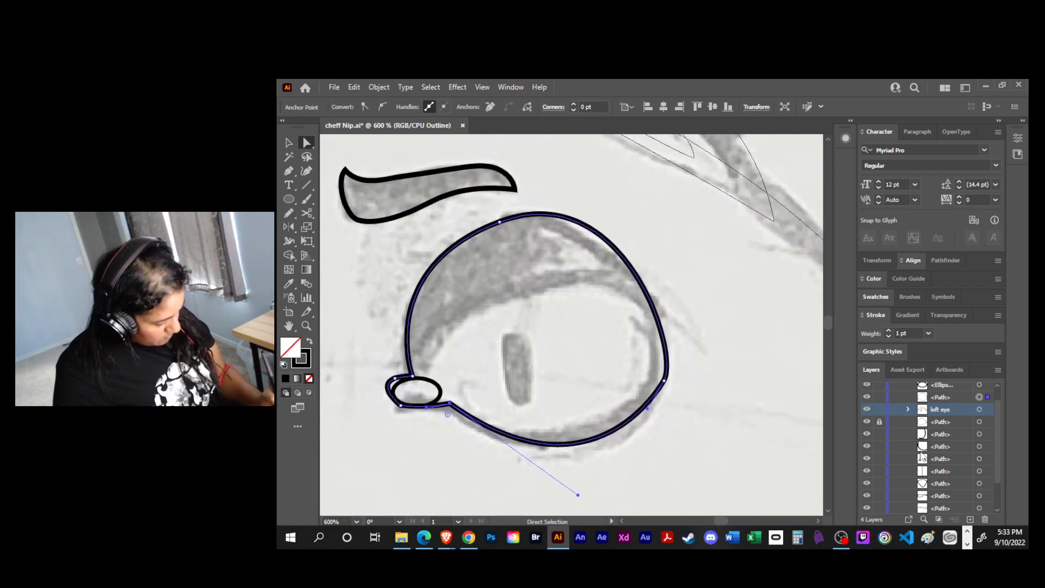
{"action": "left_click", "coordinate": [866, 385]}
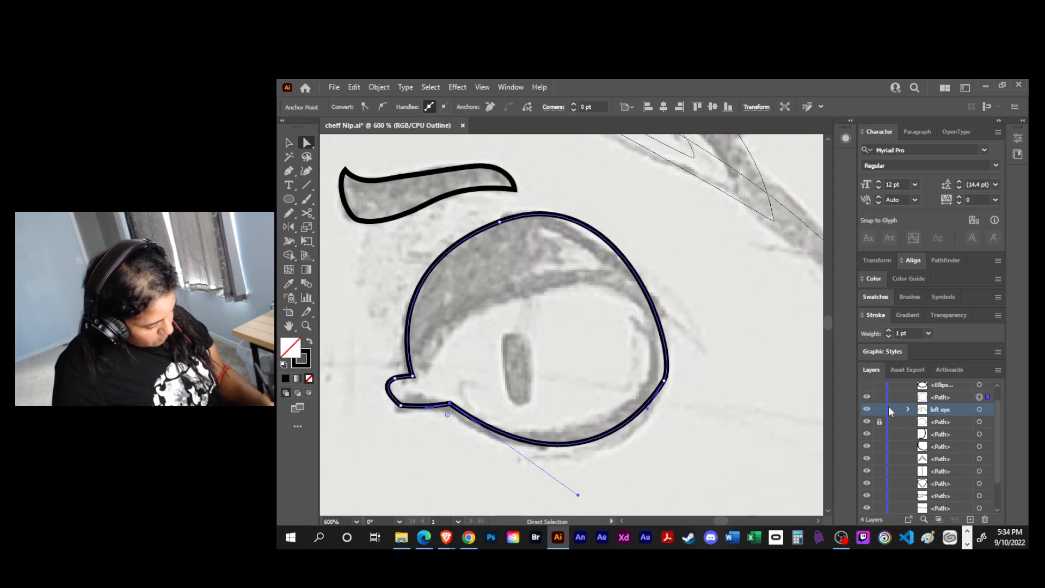
- Save the file and make a locked, hidden duplicate of the right eye outline
{"action": "key", "text": "ctrl+s"}
{"action": "left_click", "coordinate": [867, 396]}
{"action": "left_click", "coordinate": [867, 397]}
{"action": "mouse_move", "coordinate": [929, 399]}
{"action": "left_mouse_down"}
{"action": "mouse_move", "coordinate": [972, 410]}
{"action": "mouse_move", "coordinate": [970, 519]}
{"action": "left_mouse_up"}
{"action": "left_click_drag", "start_coordinate": [997, 422], "coordinate": [1000, 404]}
{"action": "left_click", "coordinate": [880, 428]}
- Cut the visible right eye outline with Scissors at the inner corner and upper outer side, and delete its lower part
{"action": "key", "text": "c"}
{"action": "left_click", "coordinate": [412, 375]}
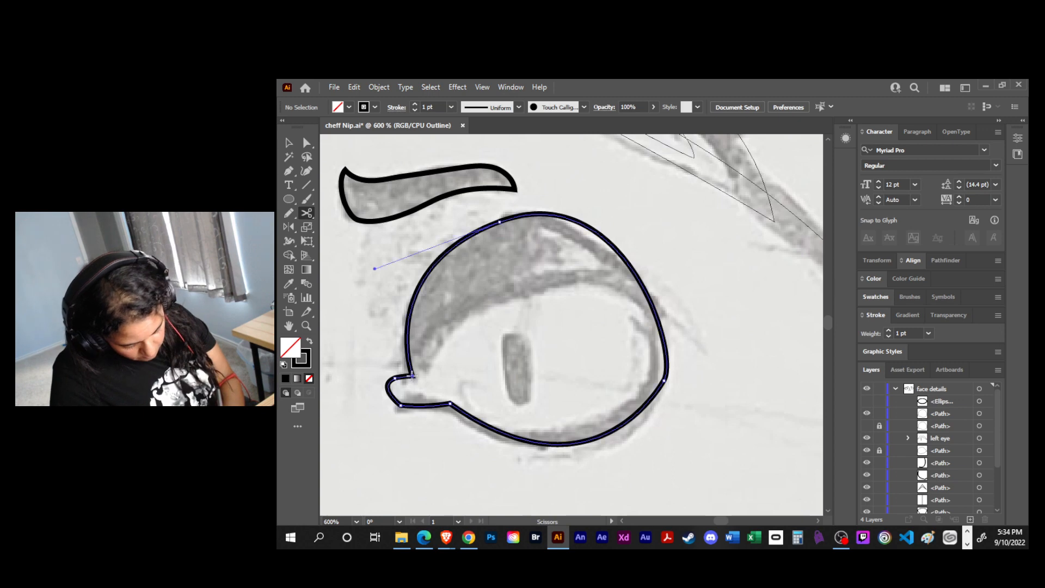
{"action": "left_click", "coordinate": [657, 320]}
{"action": "key", "text": "v"}
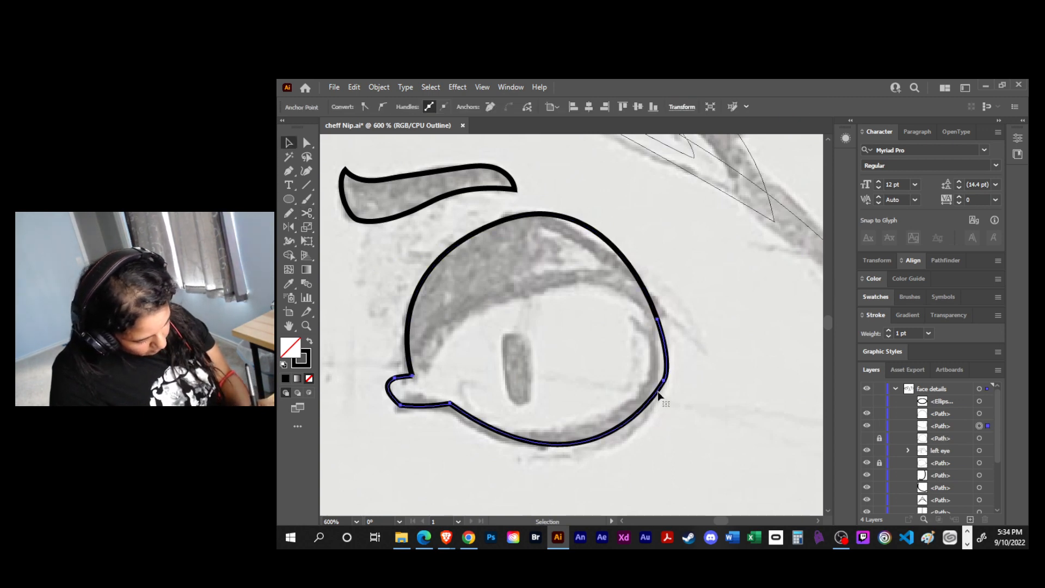
{"action": "left_click", "coordinate": [664, 376]}
{"action": "key", "text": "Delete"}
- Draw the right eyelid's lower edge with the Pen as an arch from the inner corner to the outer cut end
{"action": "key", "text": "p"}
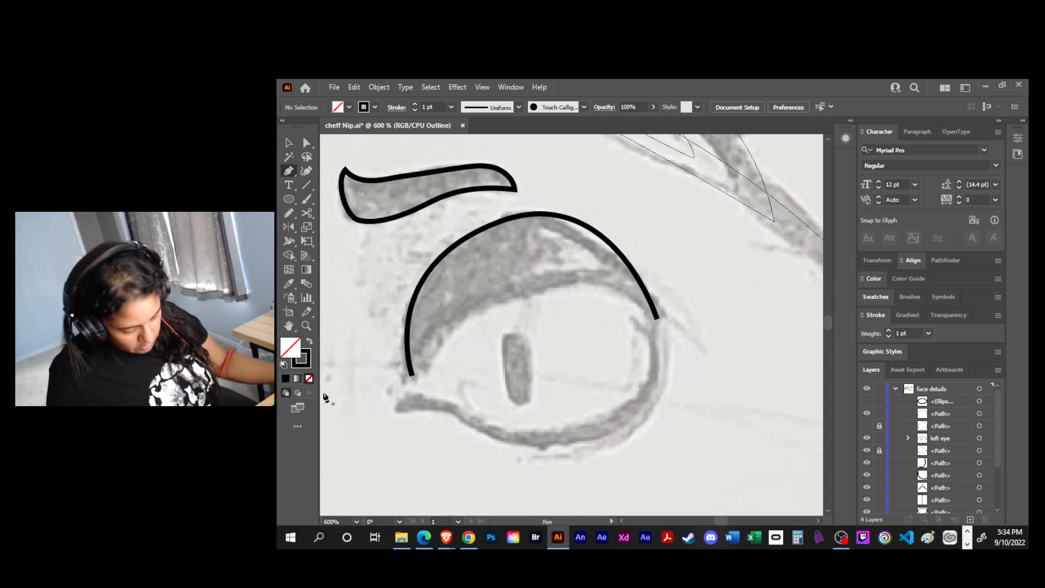
{"action": "left_click_drag", "start_coordinate": [412, 375], "coordinate": [476, 303]}
{"action": "left_click_drag", "start_coordinate": [538, 289], "coordinate": [598, 284]}
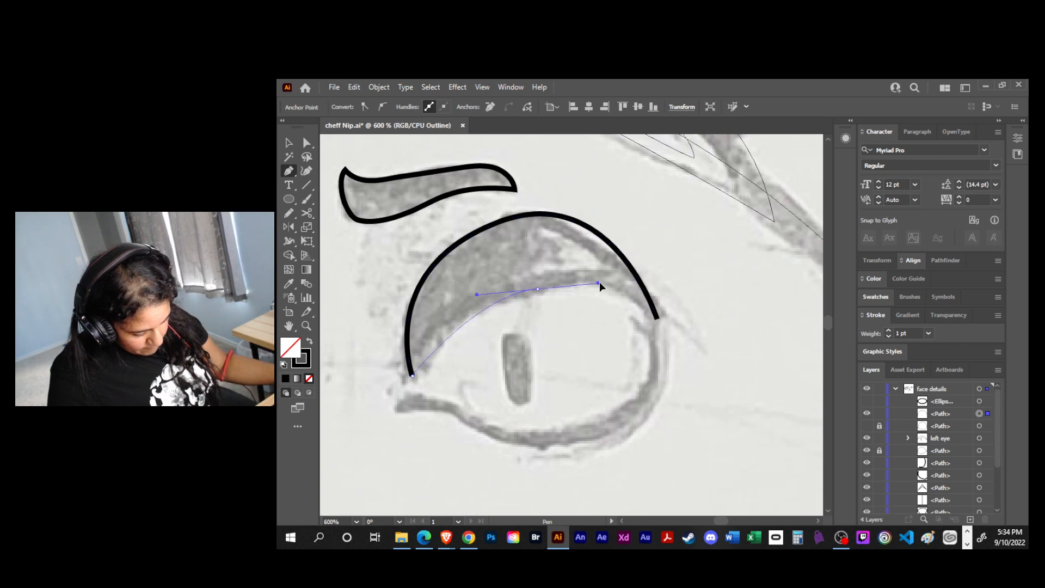
{"action": "left_click", "coordinate": [656, 321]}
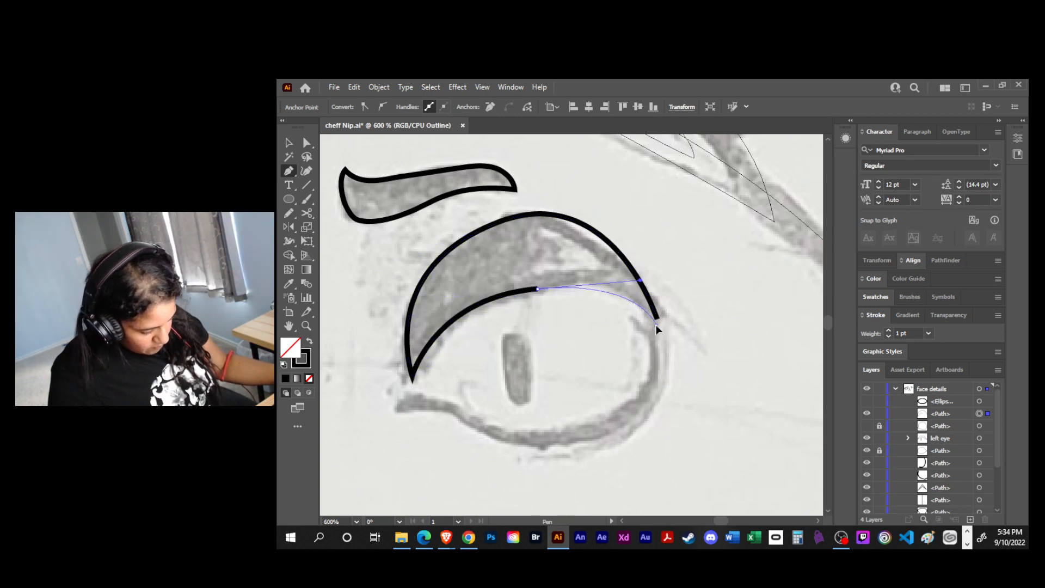
- Close the eyelid shape with a small pointed lash flick at the outer corner and pull its tip inward to shorten it
{"action": "mouse_move", "coordinate": [690, 317]}
{"action": "left_mouse_down"}
{"action": "mouse_move", "coordinate": [691, 307]}
{"action": "mouse_move", "coordinate": [680, 317]}
{"action": "left_mouse_up"}
{"action": "left_click", "coordinate": [657, 320]}
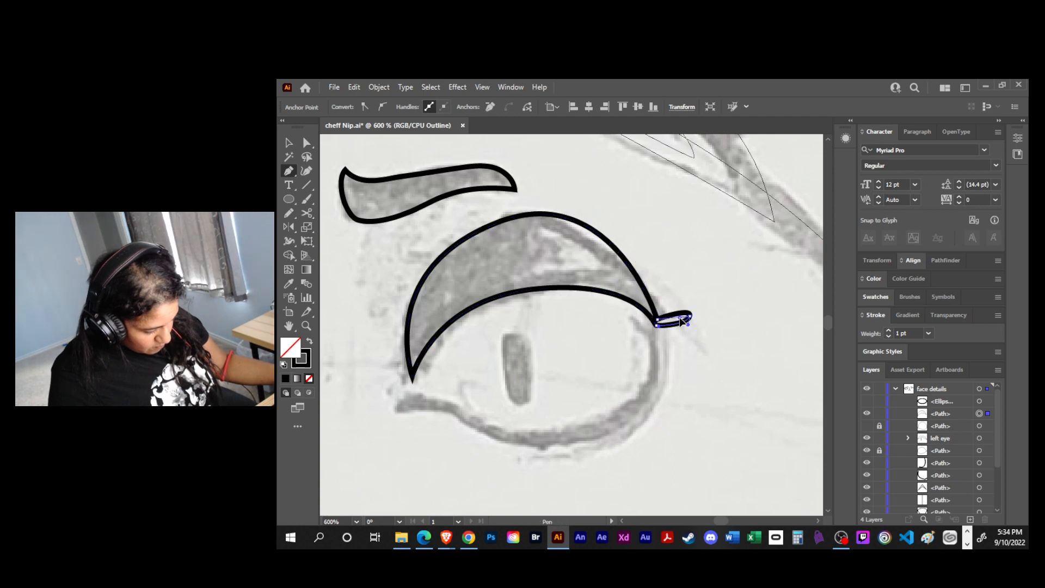
{"action": "key", "text": "a"}
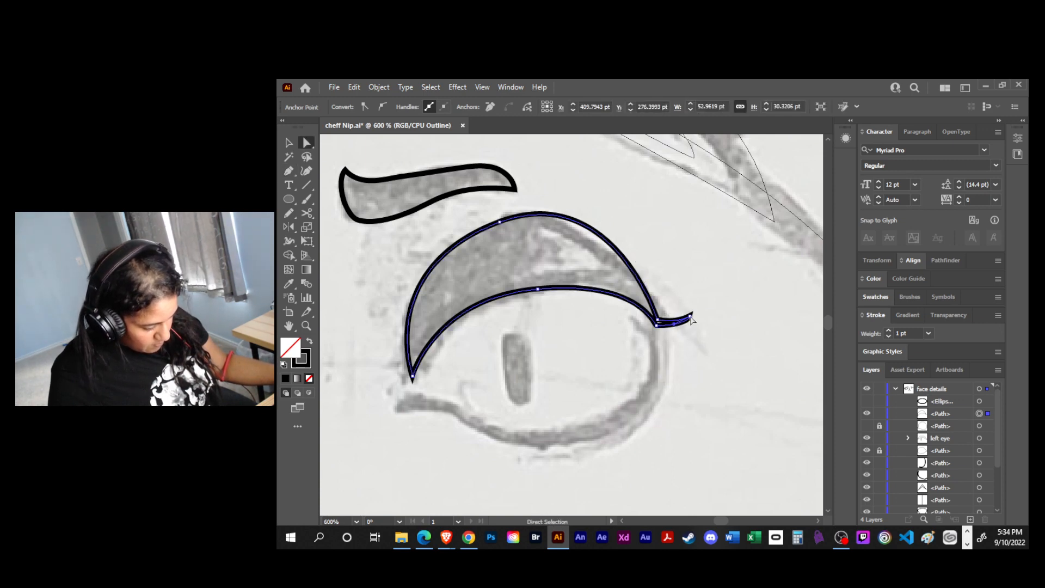
{"action": "left_click_drag", "start_coordinate": [690, 317], "coordinate": [679, 317]}
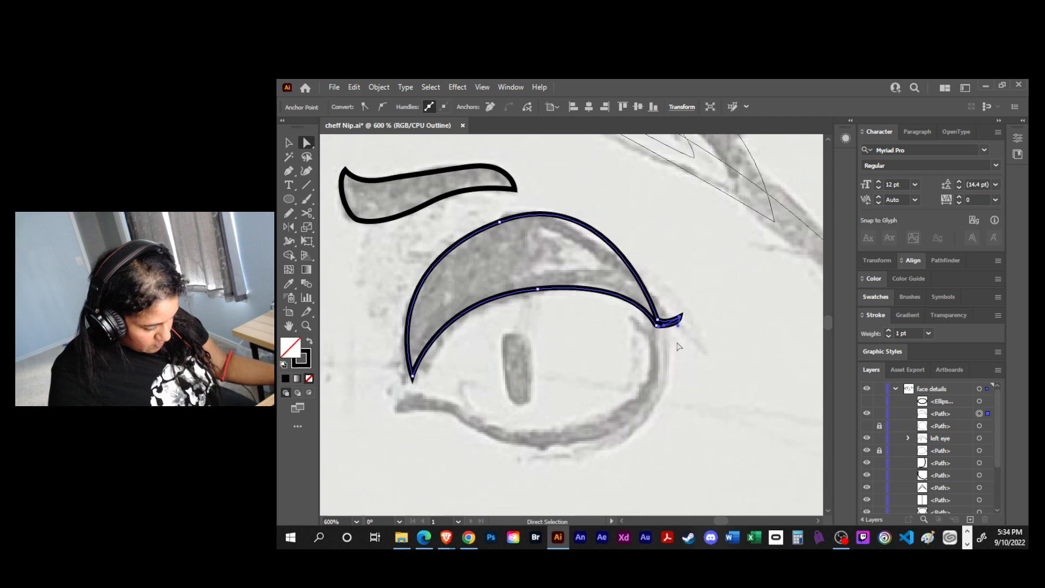
- Show the inner-corner ellipse and the locked full right eye outline, and check the eyelid's inner corner against them
{"action": "key", "text": "v"}
{"action": "left_click", "coordinate": [680, 383]}
{"action": "key", "text": "space"}
{"action": "left_click_drag", "start_coordinate": [680, 382], "coordinate": [665, 361]}
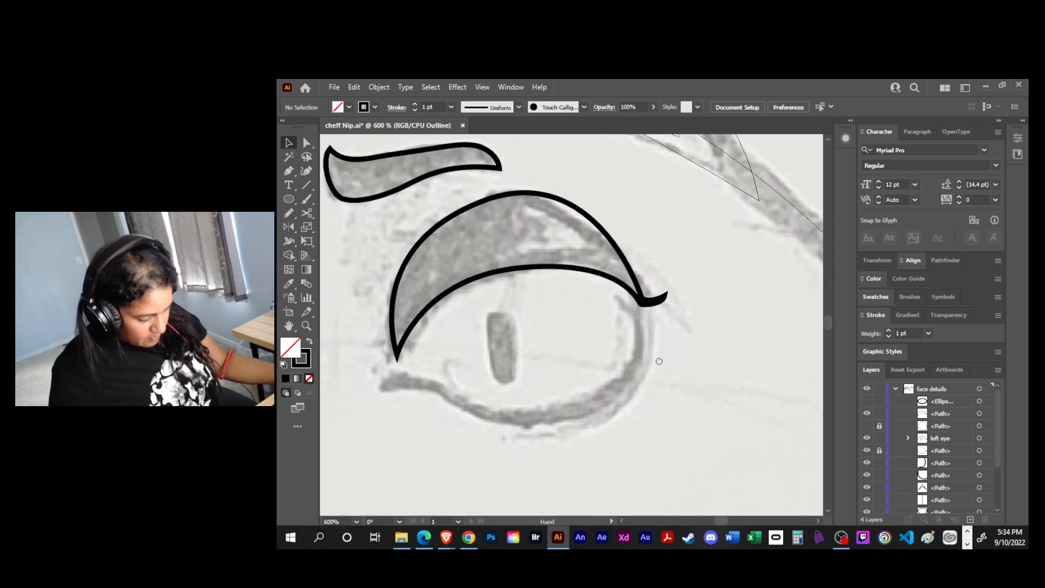
{"action": "left_click", "coordinate": [866, 401]}
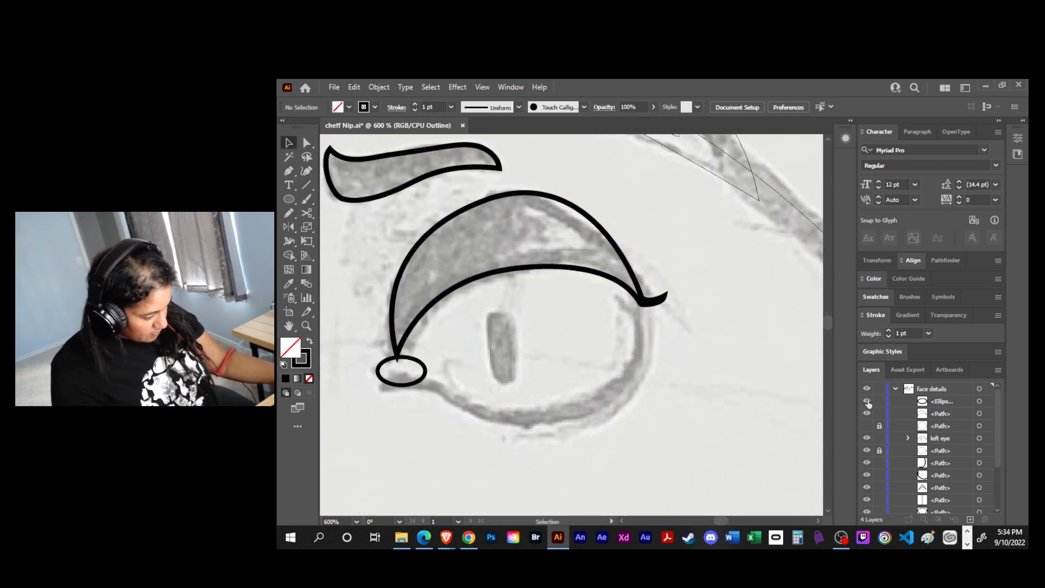
{"action": "left_click", "coordinate": [866, 413]}
{"action": "left_click", "coordinate": [866, 413]}
{"action": "left_click", "coordinate": [866, 426]}
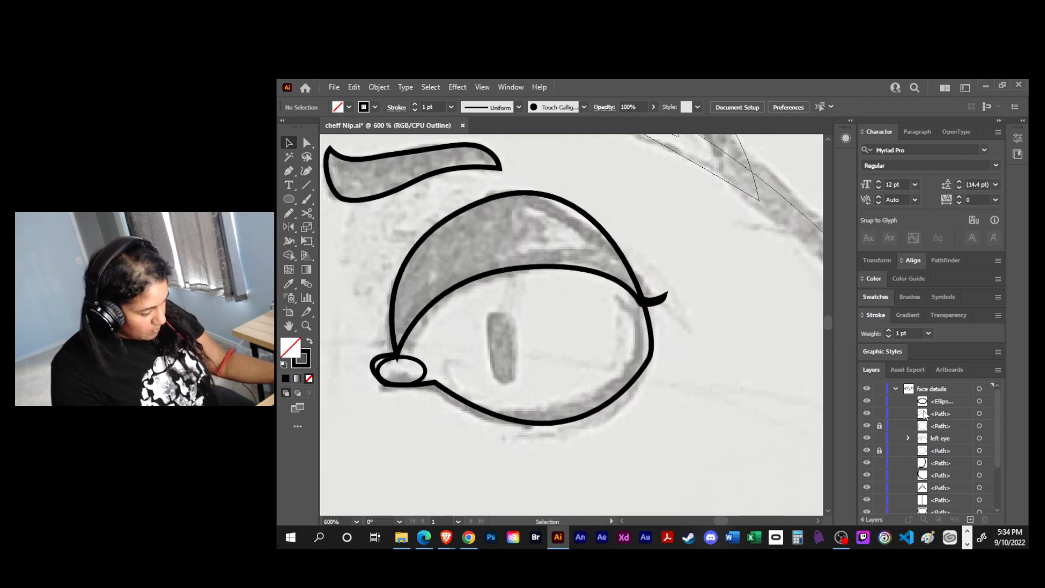
{"action": "left_click", "coordinate": [945, 413]}
{"action": "key", "text": "a"}
{"action": "left_click", "coordinate": [398, 349]}
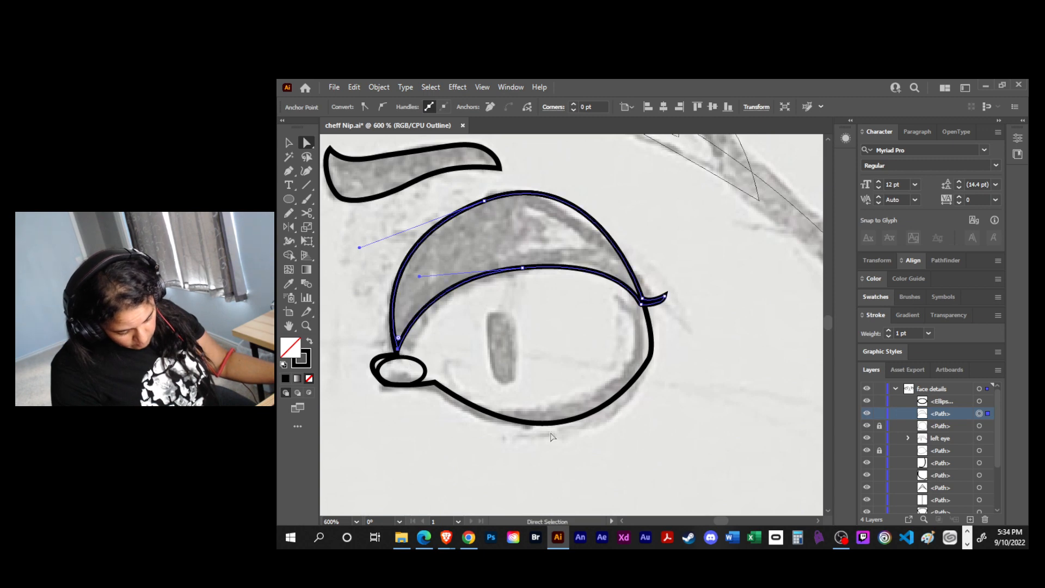
{"action": "left_click", "coordinate": [637, 440]}
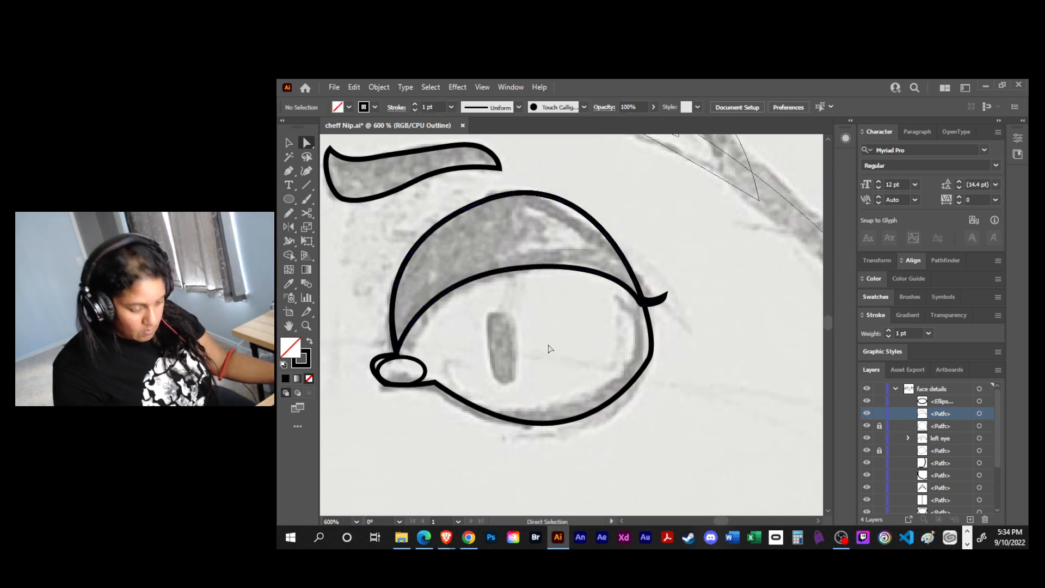
- Draw a narrow upright rounded rectangle over the sketched pupil of the right eye
{"action": "left_click", "coordinate": [290, 200]}
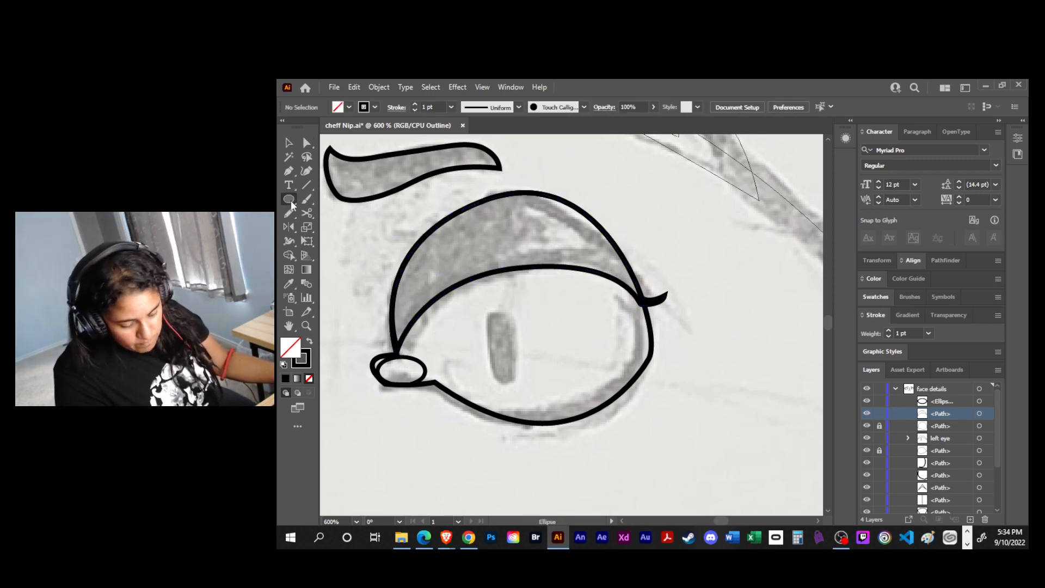
{"action": "left_click", "coordinate": [291, 200]}
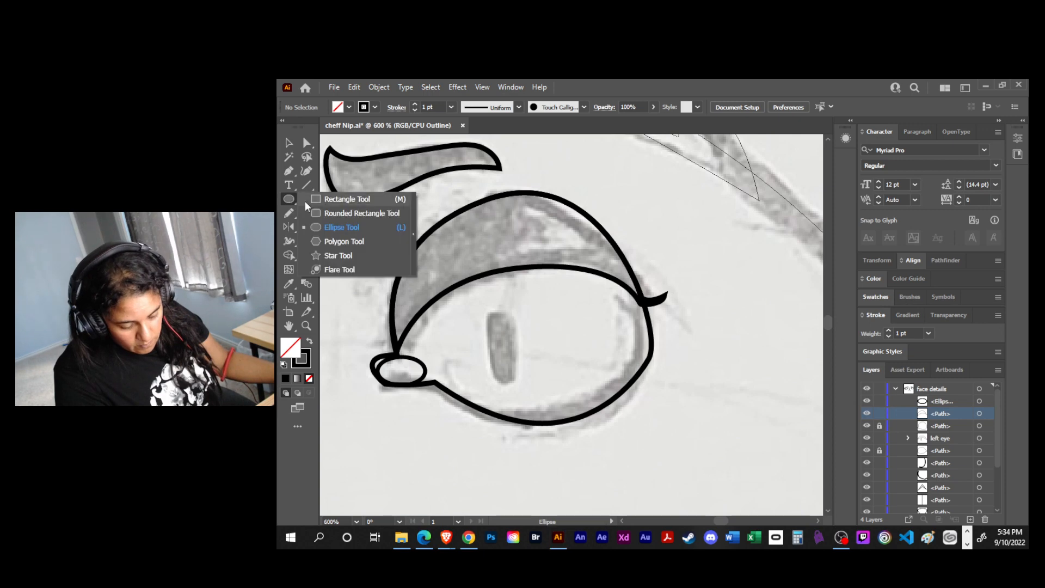
{"action": "left_click", "coordinate": [335, 214]}
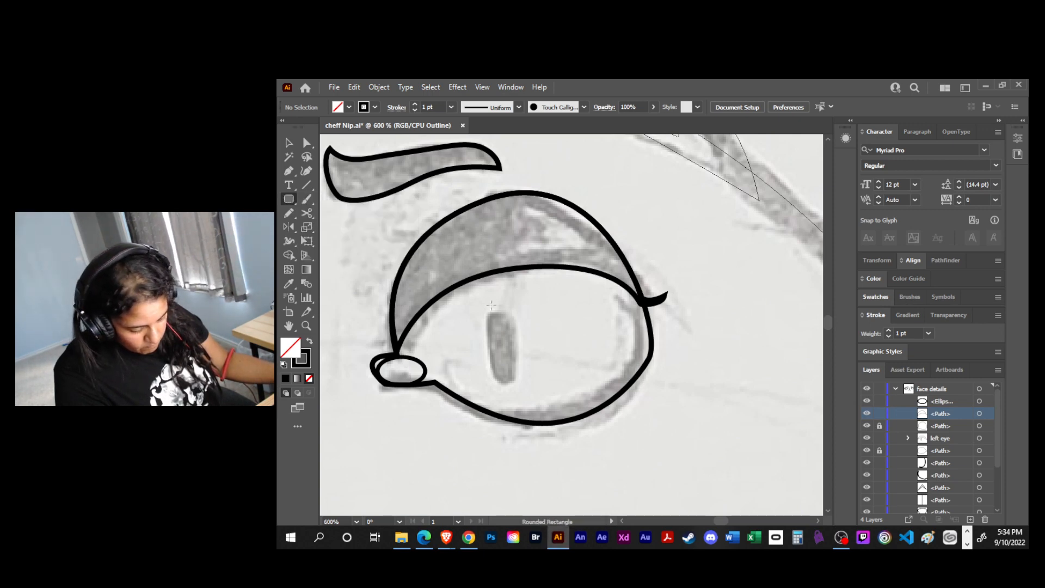
{"action": "left_click_drag", "start_coordinate": [487, 307], "coordinate": [517, 385]}
{"action": "key", "text": "v"}
{"action": "left_click", "coordinate": [557, 345]}
- Unlock the full right eye outline and group it with the pupil, the inner-corner ellipse and the eyelid
{"action": "key", "text": "ctrl+minus"}
{"action": "key", "text": "ctrl+minus"}
{"action": "key", "text": "ctrl+minus"}
{"action": "key", "text": "ctrl+minus"}
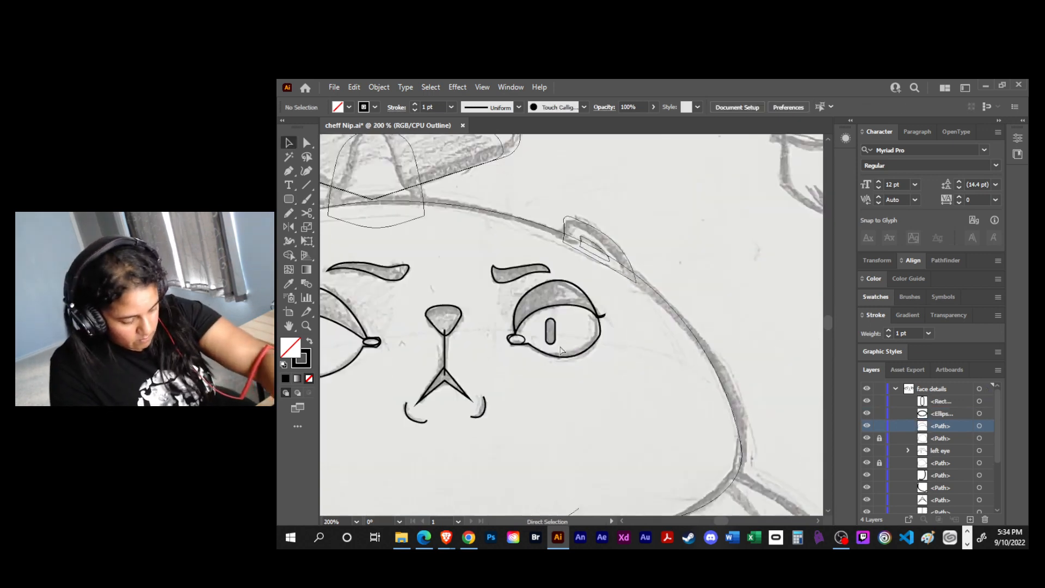
{"action": "key", "text": "space"}
{"action": "left_click_drag", "start_coordinate": [594, 375], "coordinate": [653, 380]}
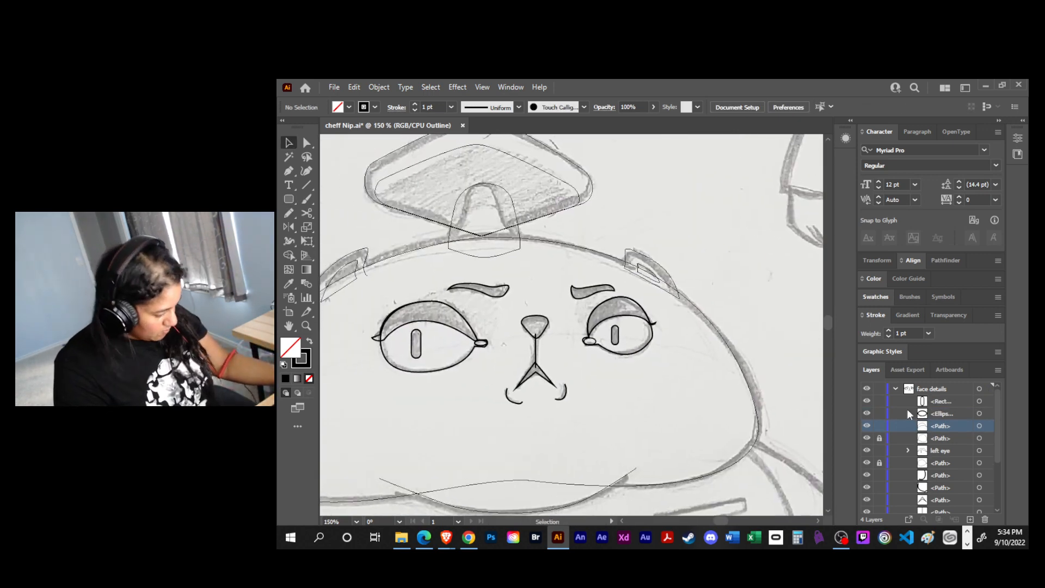
{"action": "left_click", "coordinate": [880, 438]}
{"action": "left_click", "coordinate": [979, 401]}
{"action": "left_click", "coordinate": [978, 413], "text": "shift"}
{"action": "left_click", "coordinate": [979, 425], "text": "shift"}
{"action": "left_click", "coordinate": [980, 439], "text": "shift"}
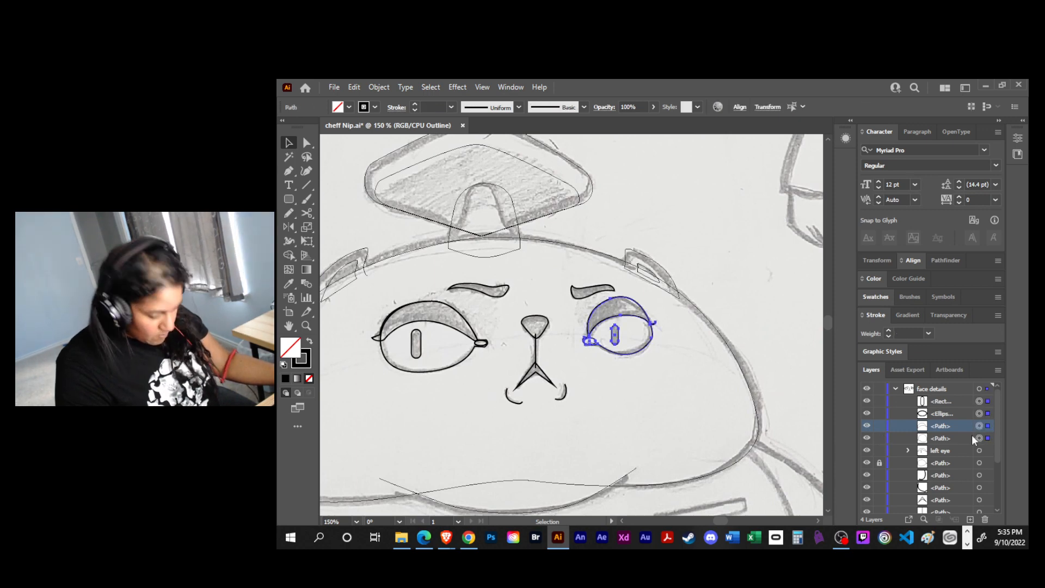
{"action": "key", "text": "ctrl+g"}
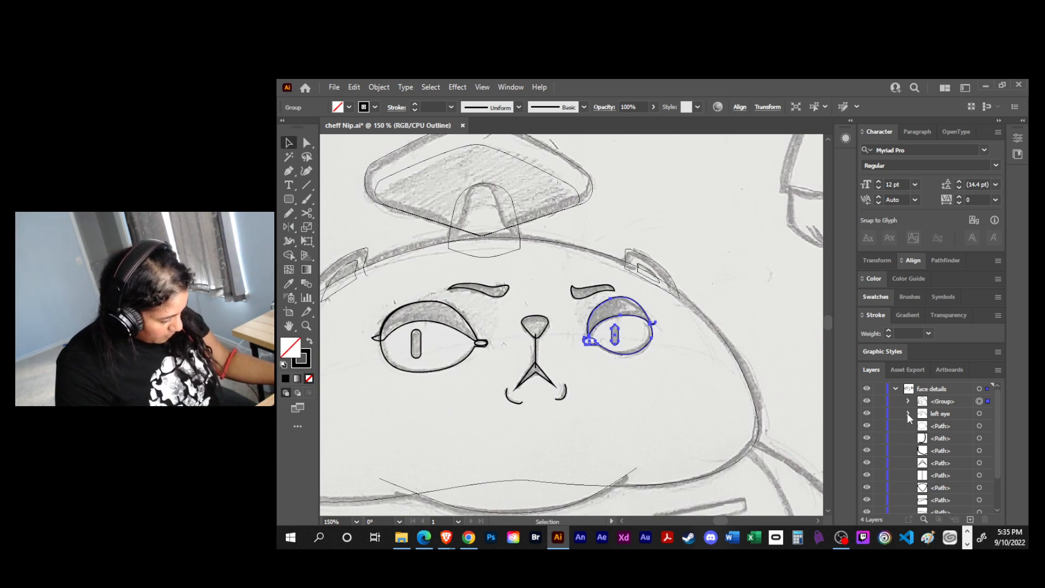
- Rename the new eye group "rigth eye" and save the file
{"action": "left_click", "coordinate": [907, 414]}
{"action": "left_click_drag", "start_coordinate": [943, 459], "coordinate": [944, 453]}
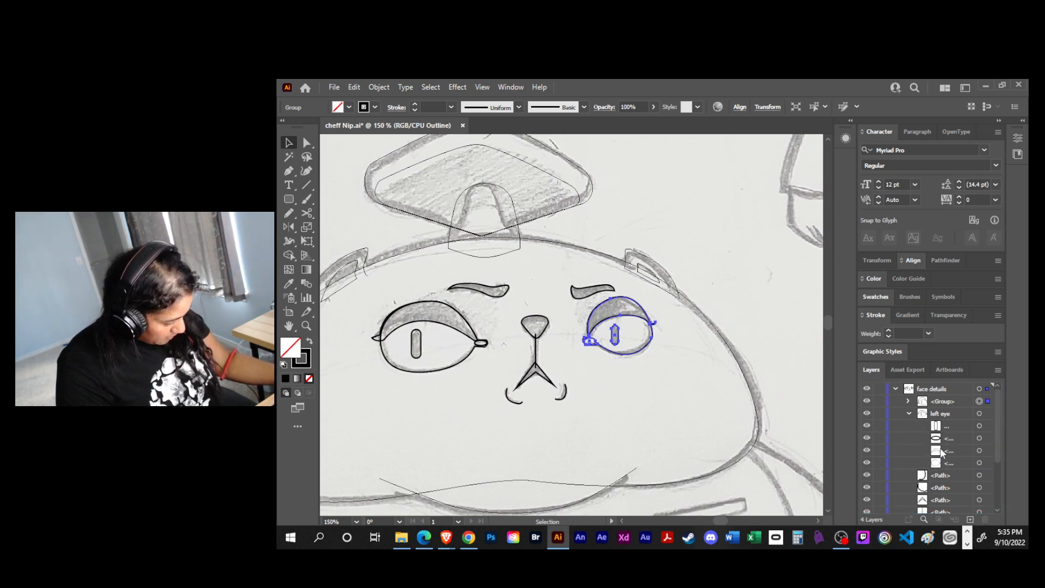
{"action": "left_click", "coordinate": [909, 413]}
{"action": "double_click", "coordinate": [939, 402]}
{"action": "type", "text": "r"}
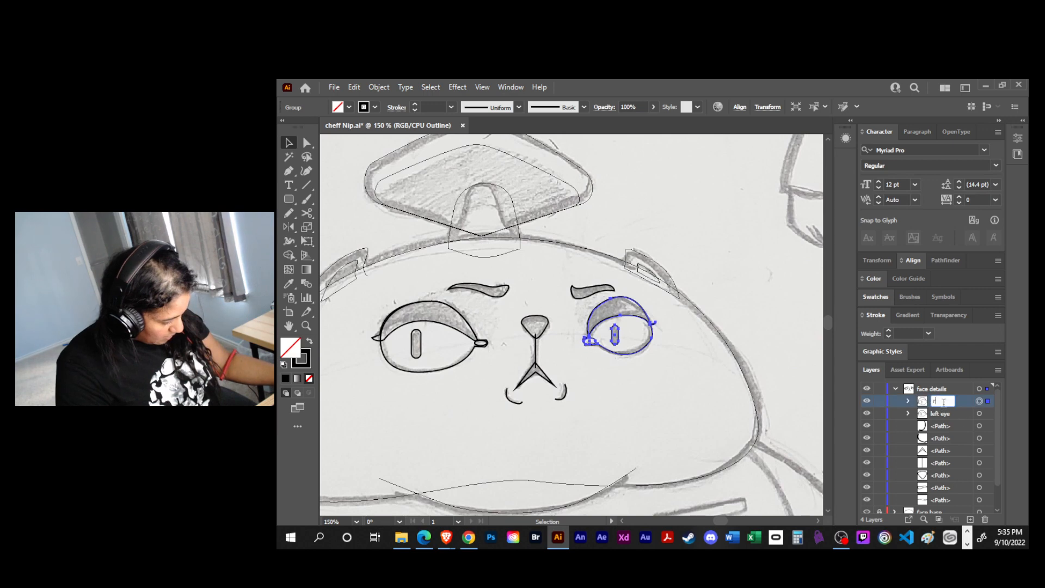
{"action": "type", "text": "igth eye"}
{"action": "key", "text": "Return"}
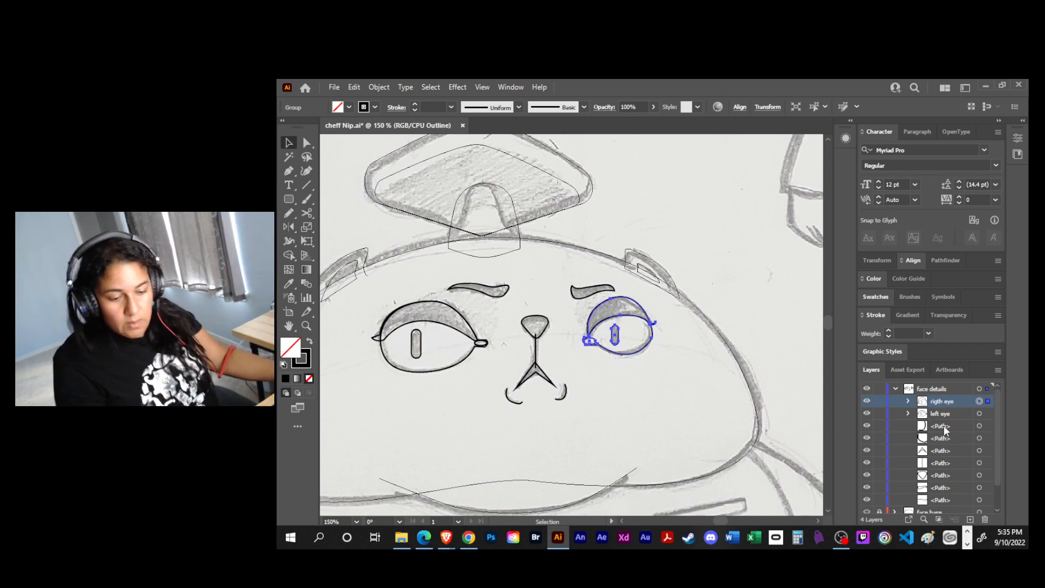
{"action": "key", "text": "ctrl+s"}
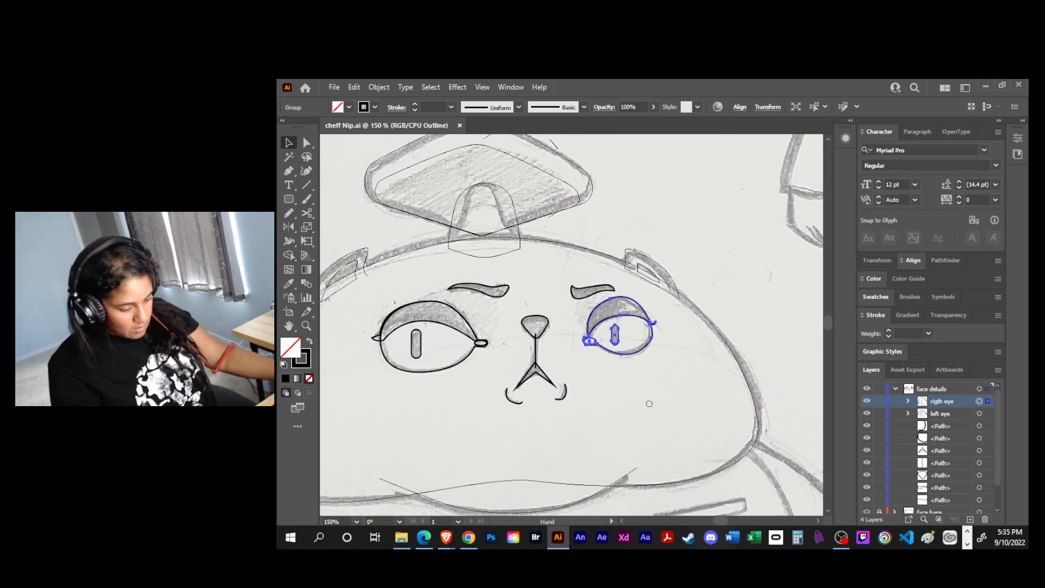
- Apply a white fill with a black 1 pt stroke to everything on the face details layer
{"action": "left_click_drag", "start_coordinate": [640, 411], "coordinate": [696, 393]}
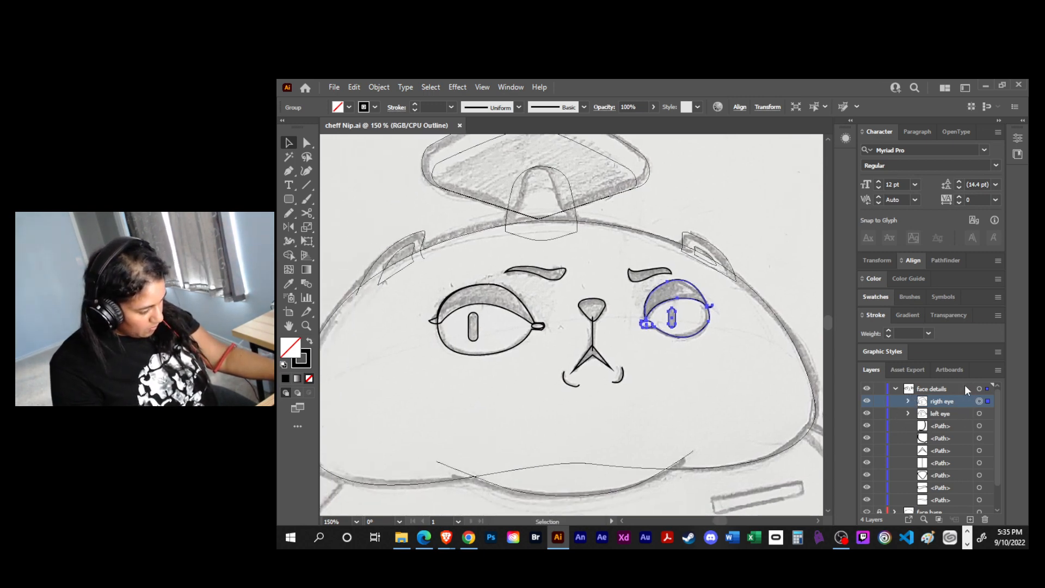
{"action": "left_click", "coordinate": [979, 388]}
{"action": "left_click", "coordinate": [734, 390]}
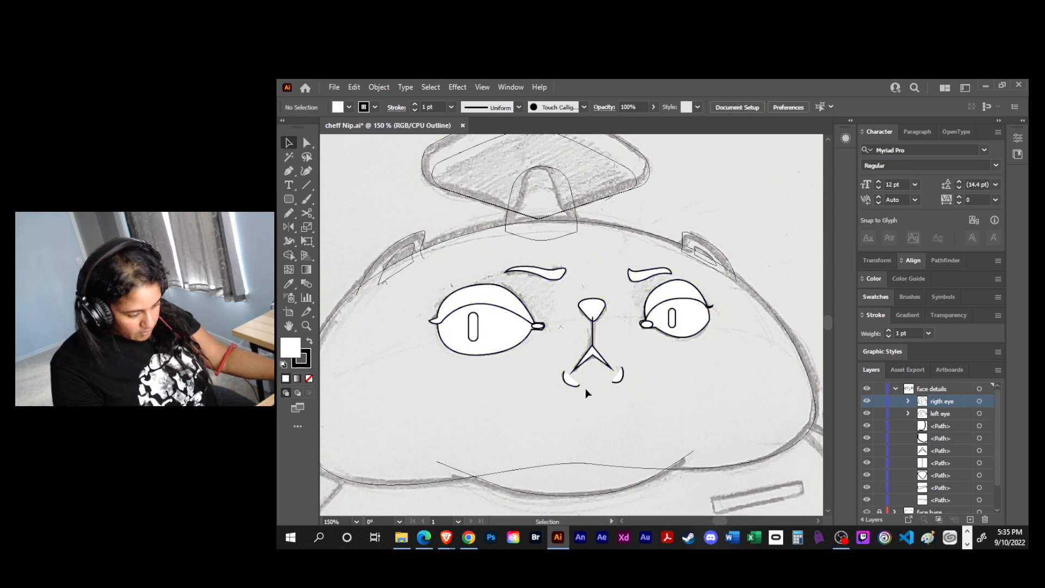
- Give the forked mouth shape below the nose a black fill and no stroke
{"action": "left_click", "coordinate": [596, 369]}
{"action": "key", "text": "shift+x"}
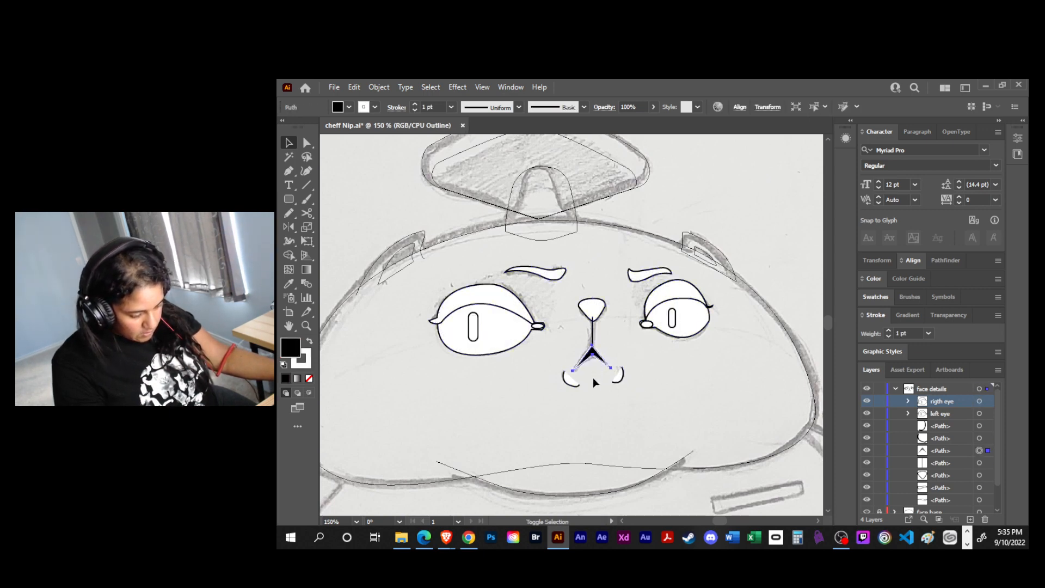
{"action": "key", "text": "slash"}
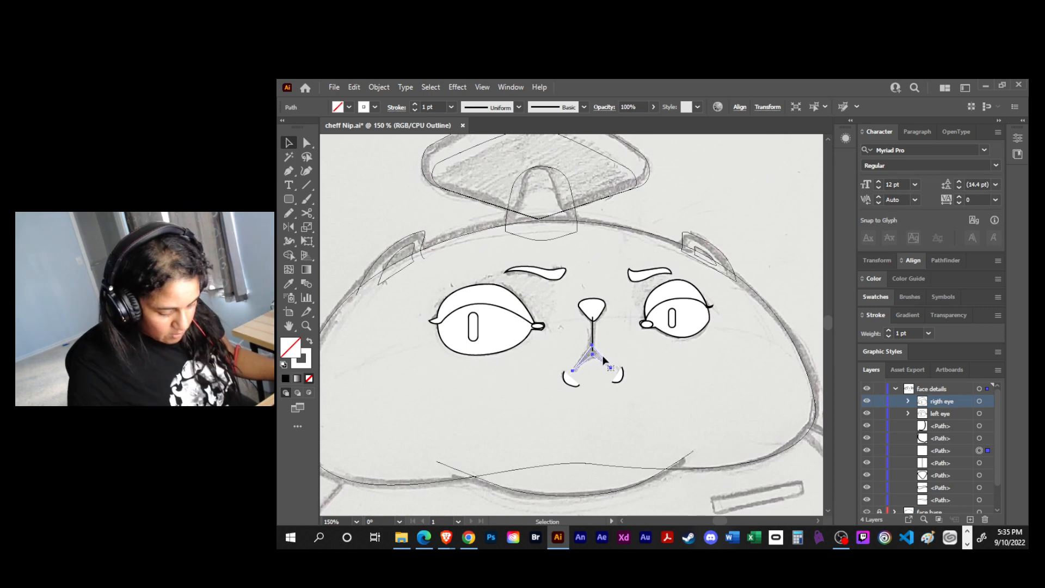
{"action": "key", "text": "ctrl+z"}
{"action": "key", "text": "x"}
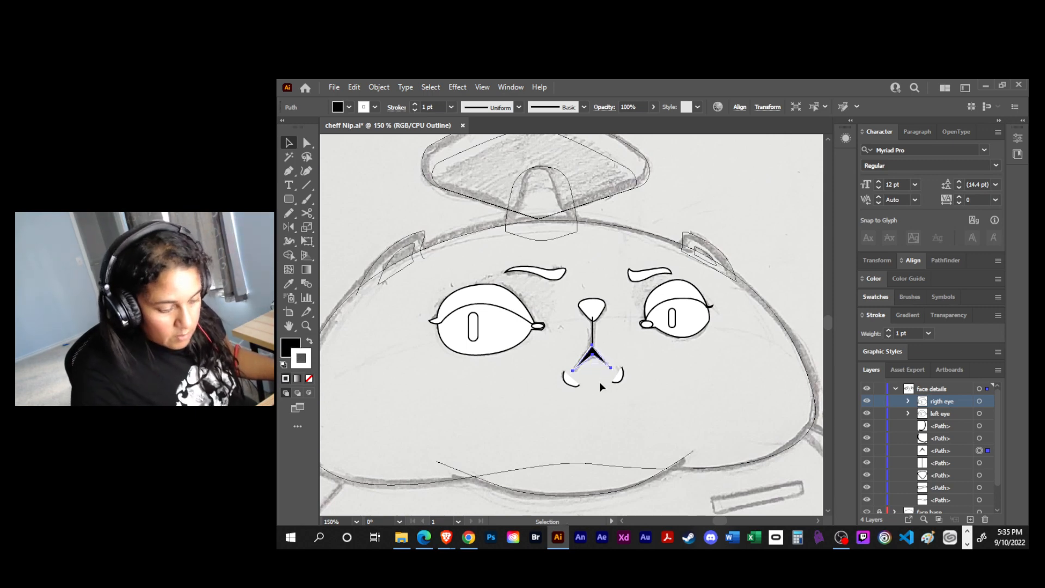
{"action": "key", "text": "slash"}
- Bring the nose to the front of the face details and set the vertical line below it to a 5 pt stroke
{"action": "left_click", "coordinate": [598, 314]}
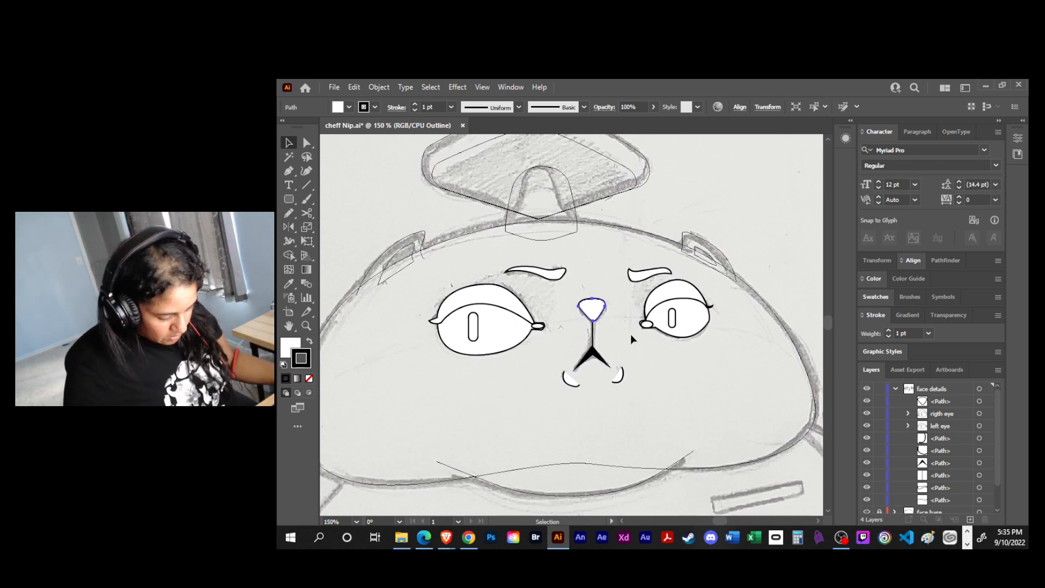
{"action": "left_click", "coordinate": [593, 333]}
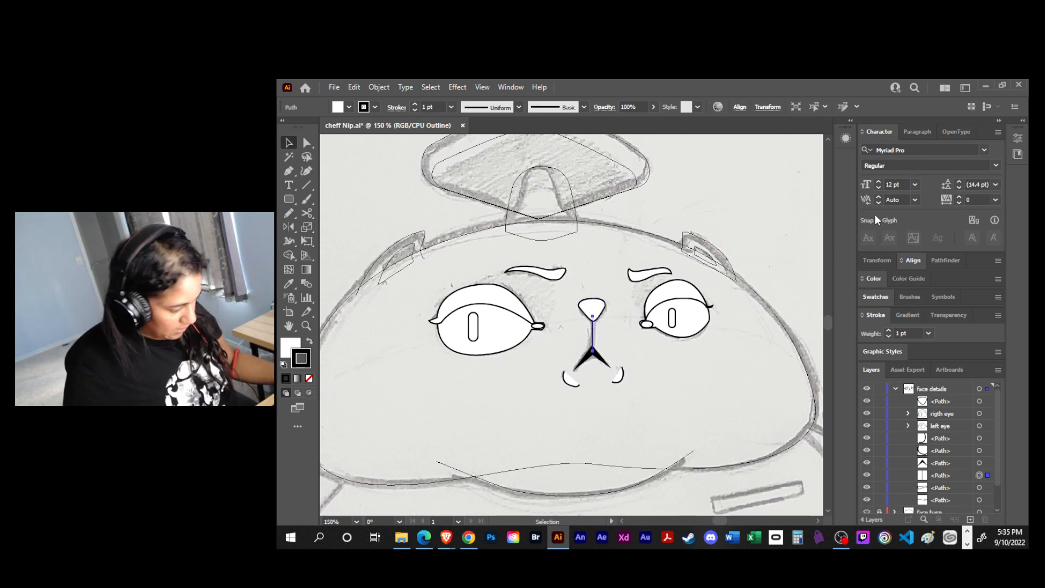
{"action": "left_click", "coordinate": [888, 330]}
{"action": "left_click", "coordinate": [888, 330]}
{"action": "left_click", "coordinate": [887, 330]}
{"action": "left_click", "coordinate": [888, 330]}
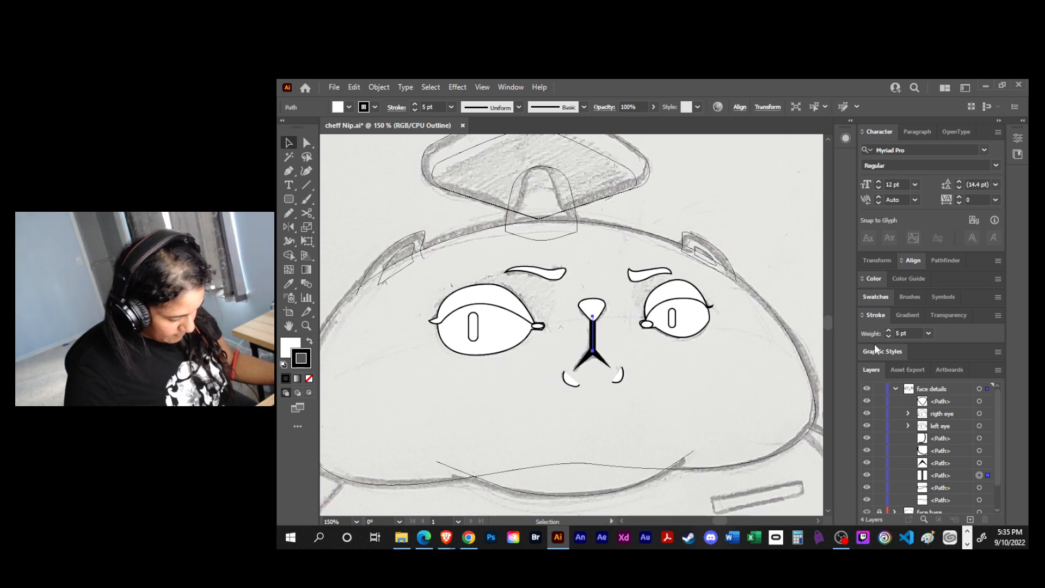
- Remove the fill from the two small curved lines at the mouth corners, keeping their black stroke
{"action": "left_click", "coordinate": [628, 376]}
{"action": "left_click", "coordinate": [576, 384]}
{"action": "left_click", "coordinate": [622, 376], "text": "shift"}
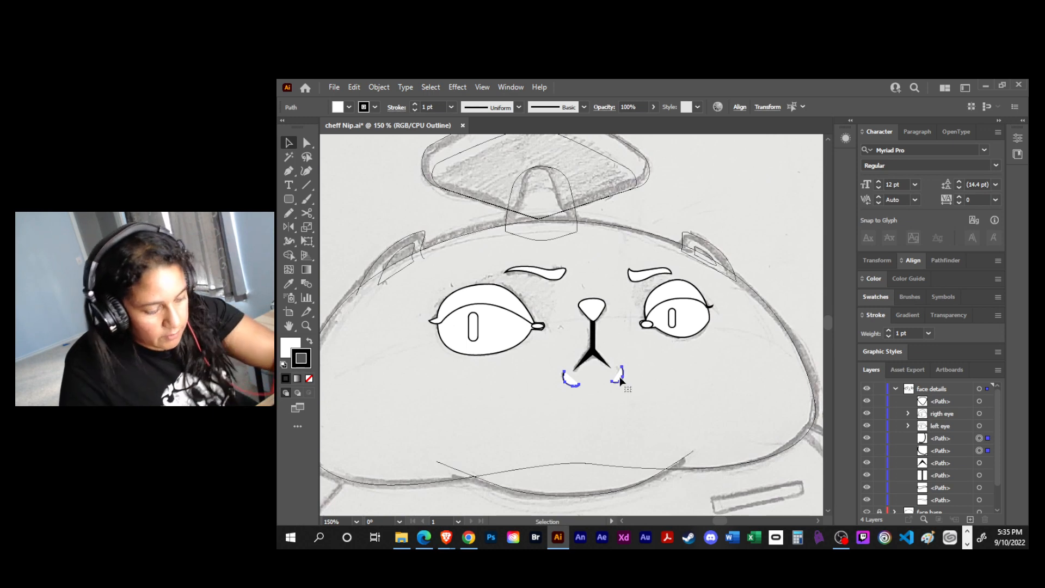
{"action": "key", "text": "d"}
{"action": "key", "text": "slash"}
{"action": "left_click", "coordinate": [667, 420]}
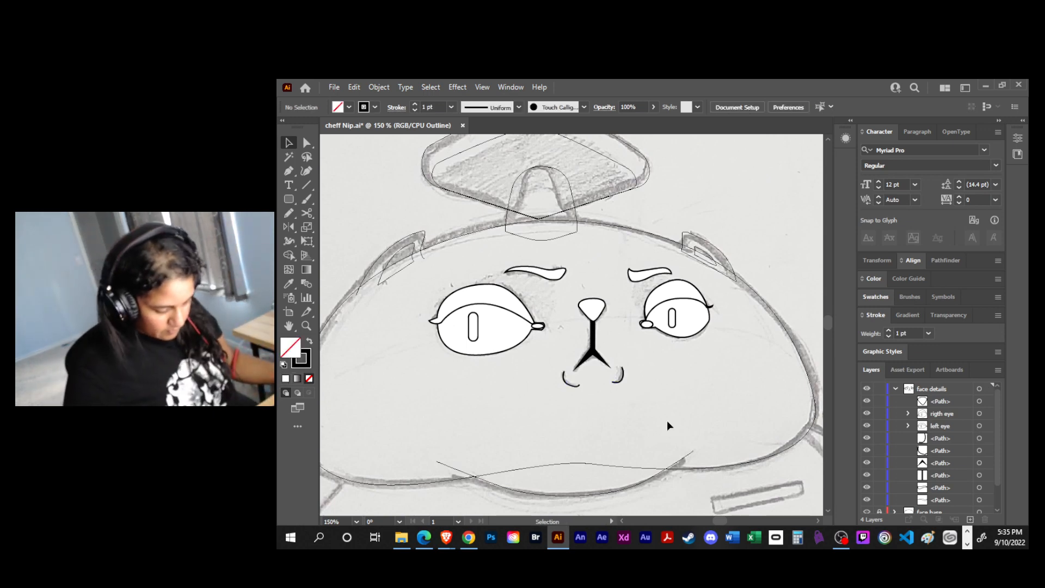
- Give the left eyebrow a black fill and remove its stroke
{"action": "left_click", "coordinate": [557, 278]}
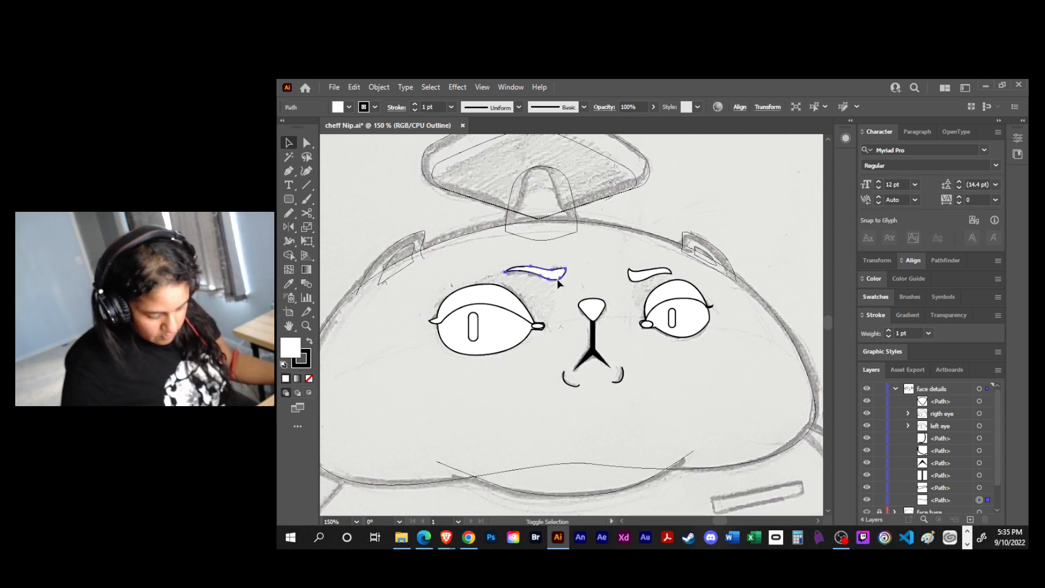
{"action": "key", "text": "shift+x"}
{"action": "key", "text": "a"}
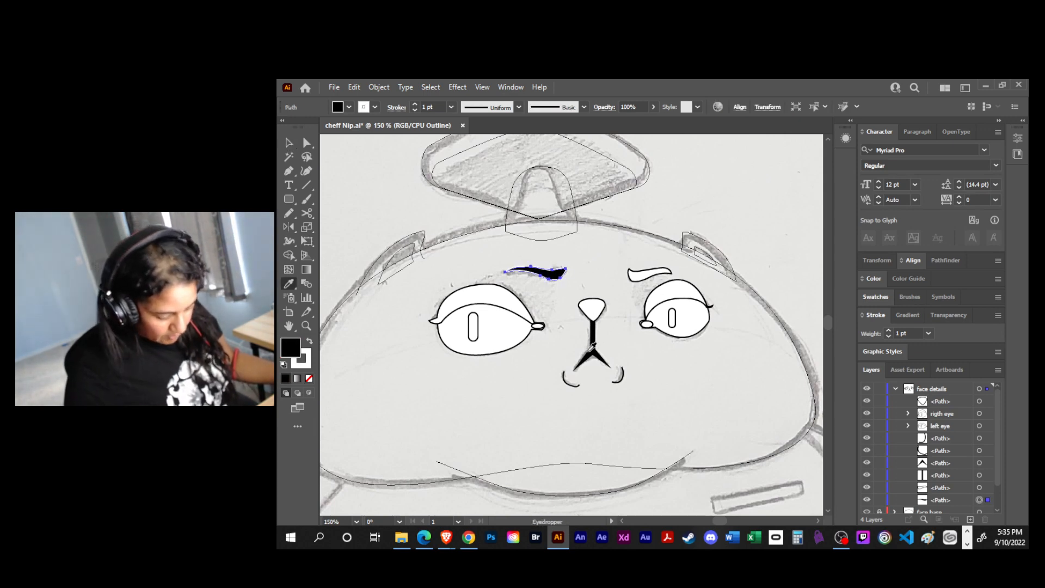
{"action": "key", "text": "x"}
{"action": "key", "text": "slash"}
- Copy the forked mouth shape's black fill and no stroke onto the right eyebrow, and save the file
{"action": "left_click", "coordinate": [640, 278]}
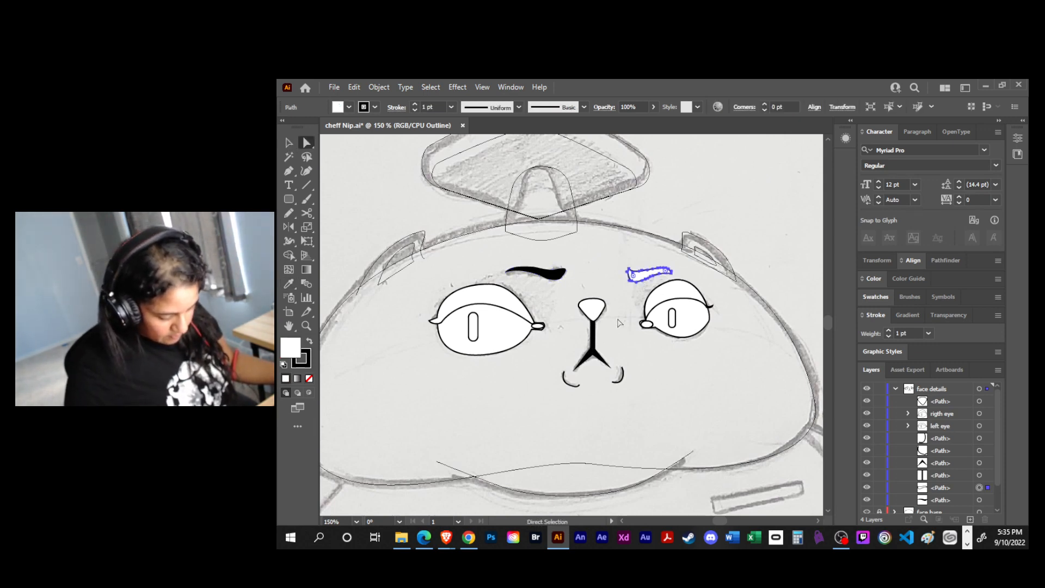
{"action": "key", "text": "i"}
{"action": "left_click", "coordinate": [587, 352]}
{"action": "key", "text": "v"}
{"action": "left_click", "coordinate": [607, 353]}
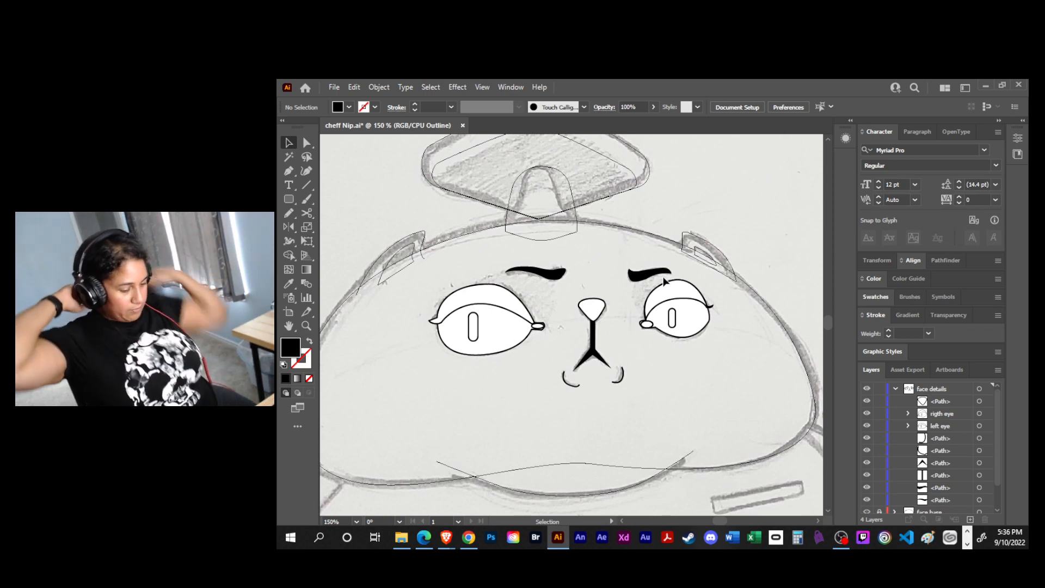
{"action": "key", "text": "ctrl+s"}
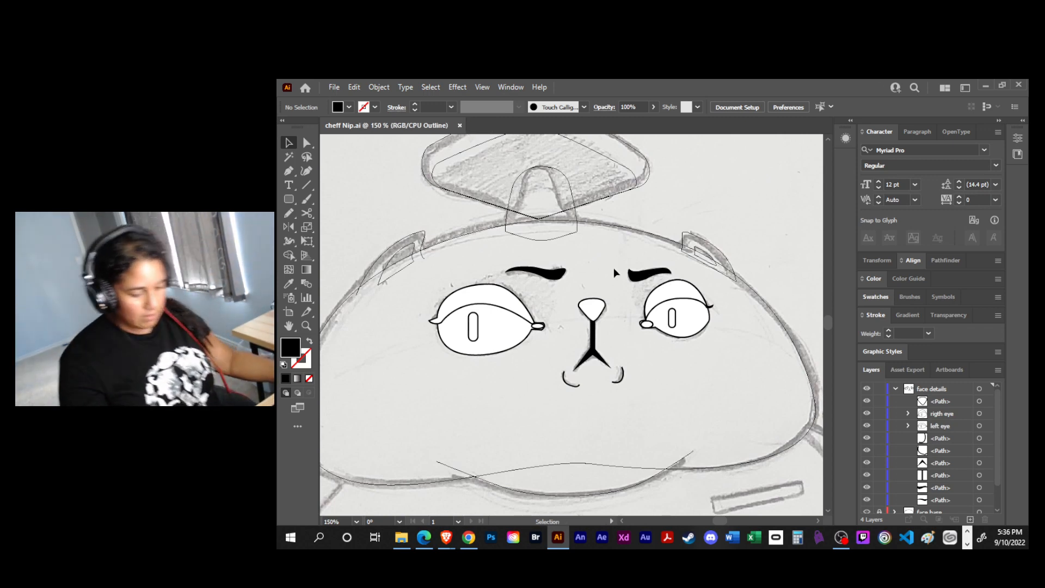
{"action": "key", "text": "a"}
{"action": "key", "text": "ctrl+p"}
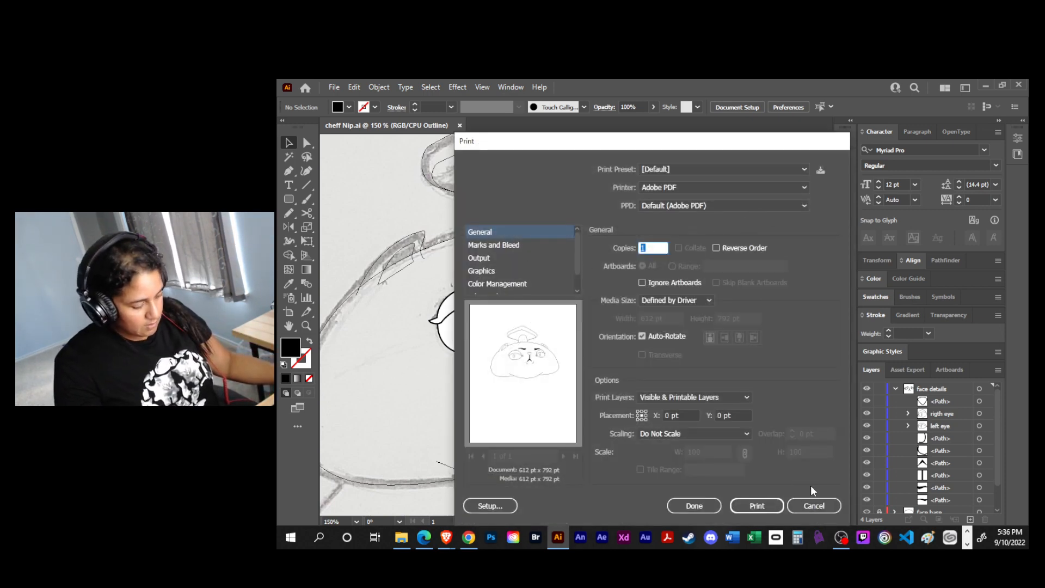
{"action": "left_click", "coordinate": [813, 505]}
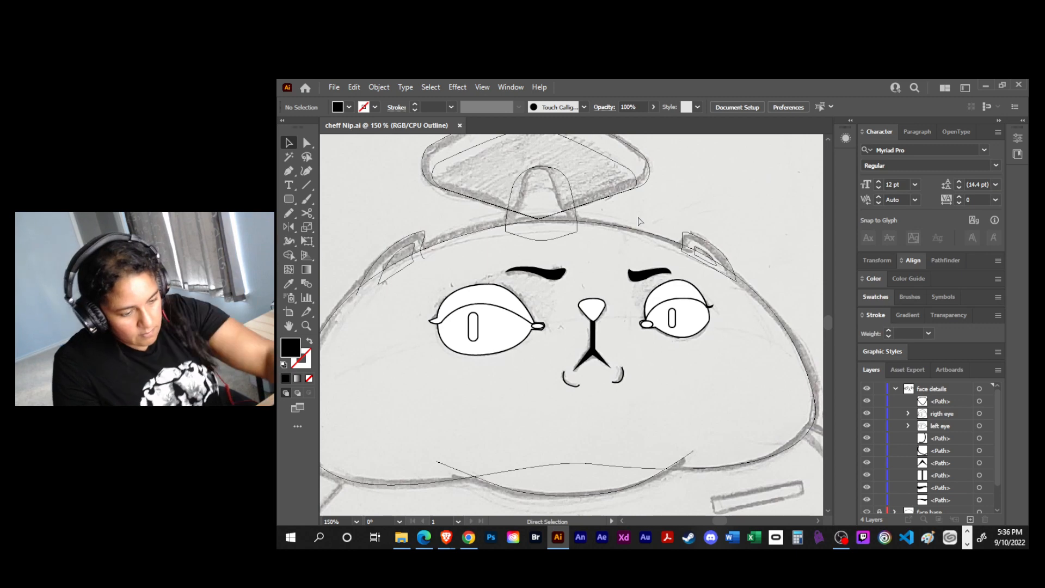
- Collapse the face details layer and switch the face base and hat layers from outline to preview display
{"action": "key", "text": "ctrl+minus"}
{"action": "key", "text": "ctrl+minus"}
{"action": "key", "text": "v"}
{"action": "scroll", "coordinate": [791, 348], "scroll_direction": "down", "scroll_amount": 1}
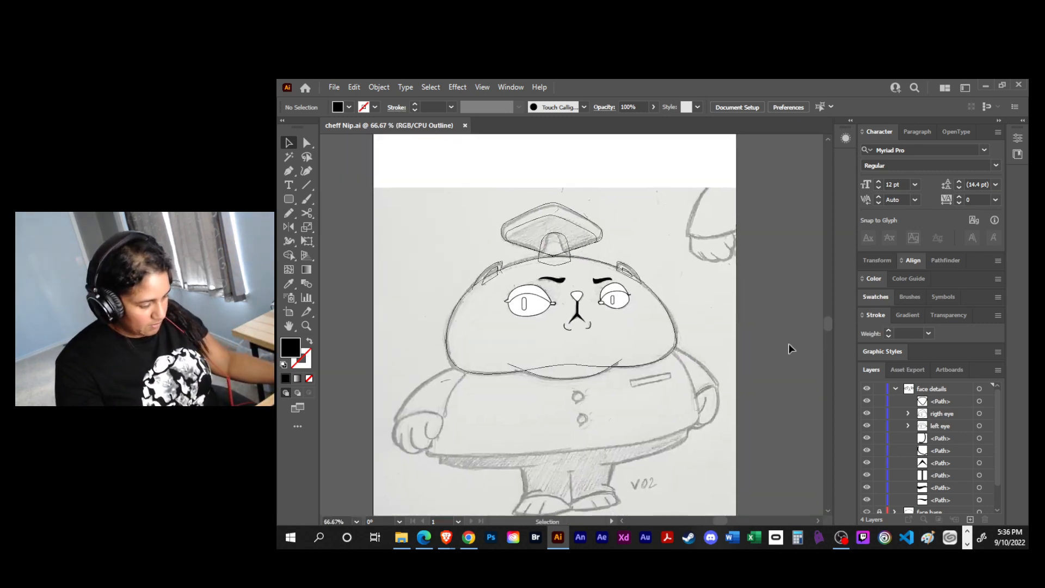
{"action": "left_click", "coordinate": [895, 390]}
{"action": "left_click", "coordinate": [867, 401]}
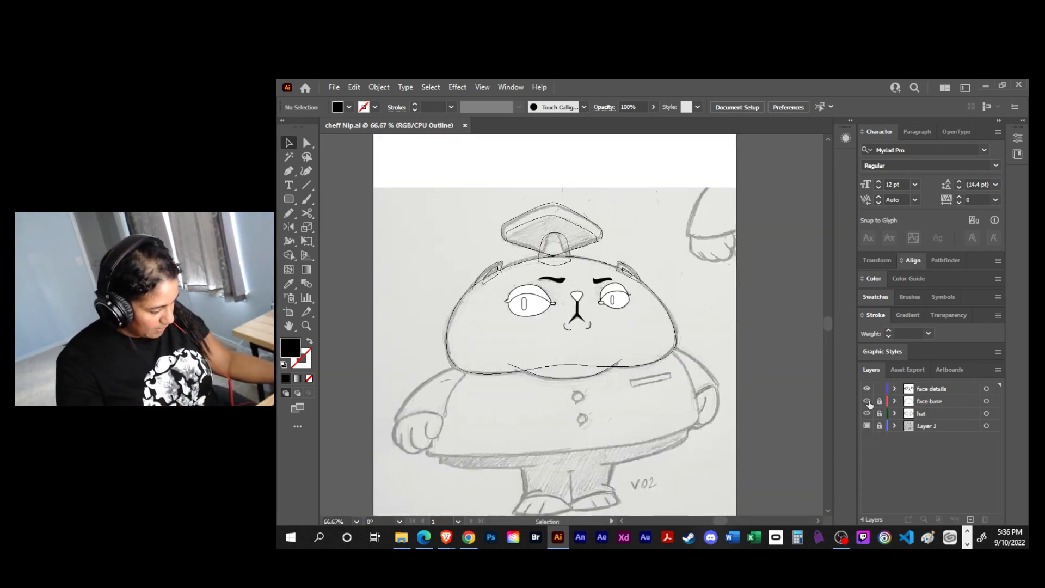
{"action": "left_click", "coordinate": [867, 414], "text": "ctrl"}
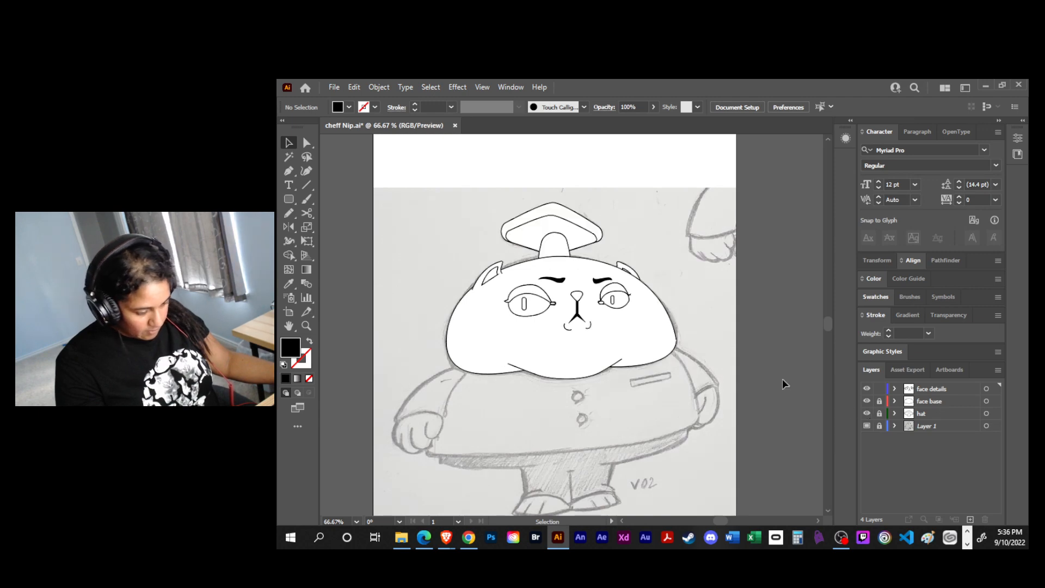
- Create a new layer on top and move the unlocked face details, face base and hat layers into it
{"action": "left_click", "coordinate": [935, 388]}
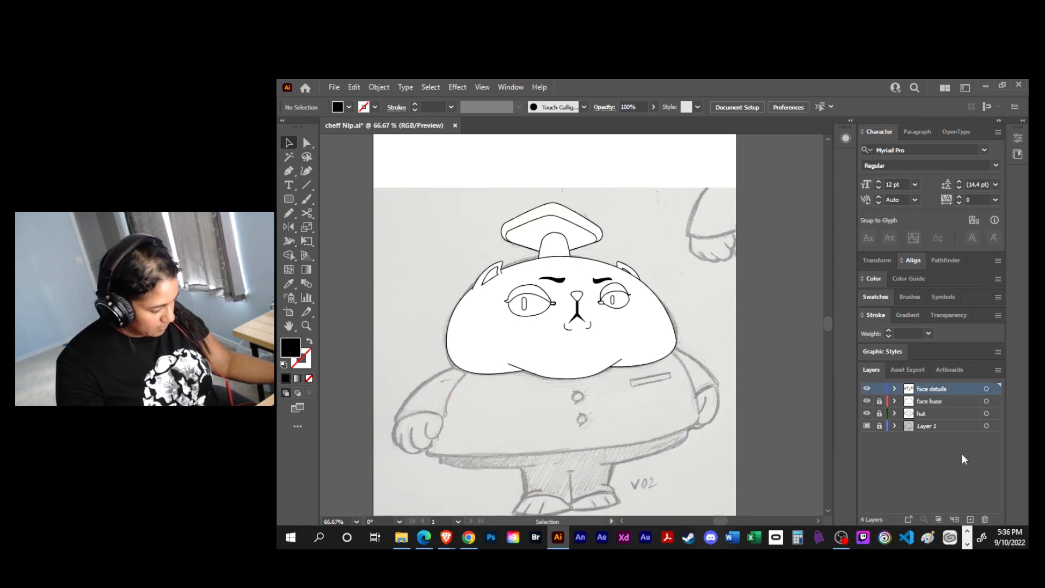
{"action": "left_click", "coordinate": [970, 520]}
{"action": "left_click", "coordinate": [922, 402]}
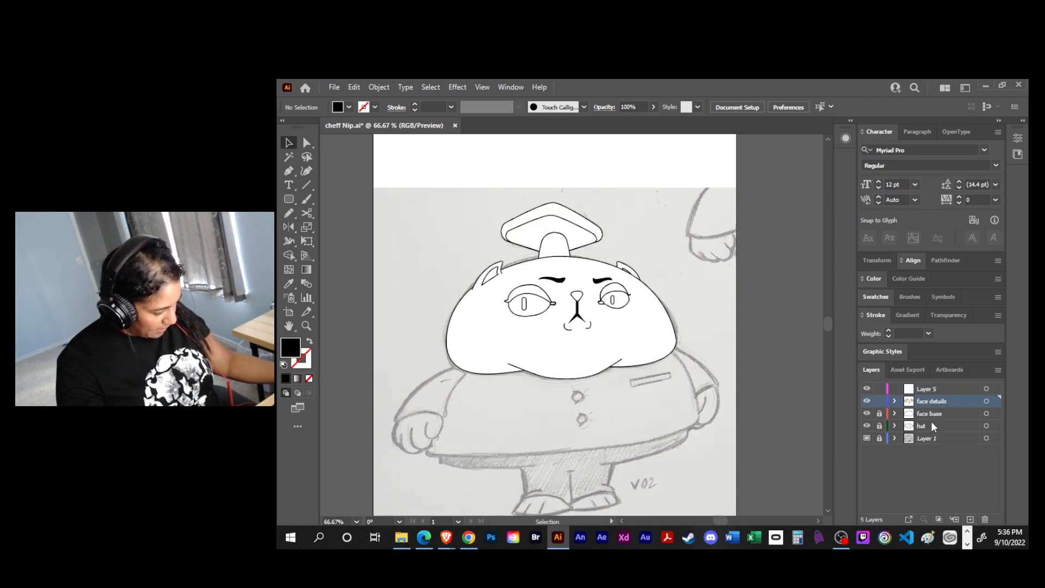
{"action": "left_click", "coordinate": [932, 425], "text": "shift"}
{"action": "left_click", "coordinate": [880, 427]}
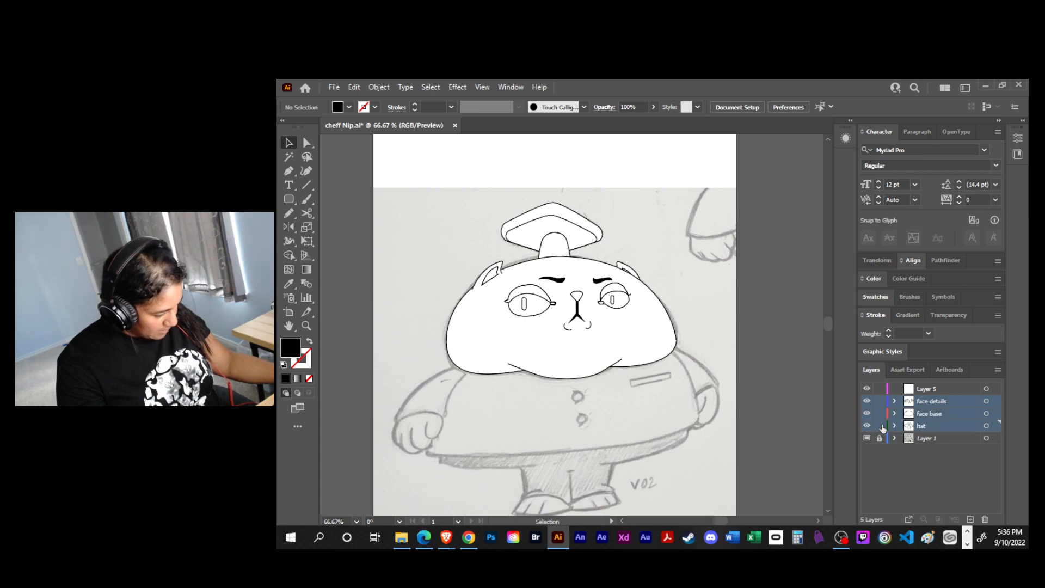
{"action": "left_click_drag", "start_coordinate": [916, 403], "coordinate": [924, 388]}
- Rename the new parent layer as head and save the file
{"action": "double_click", "coordinate": [924, 388]}
{"action": "key", "text": "BackSpace"}
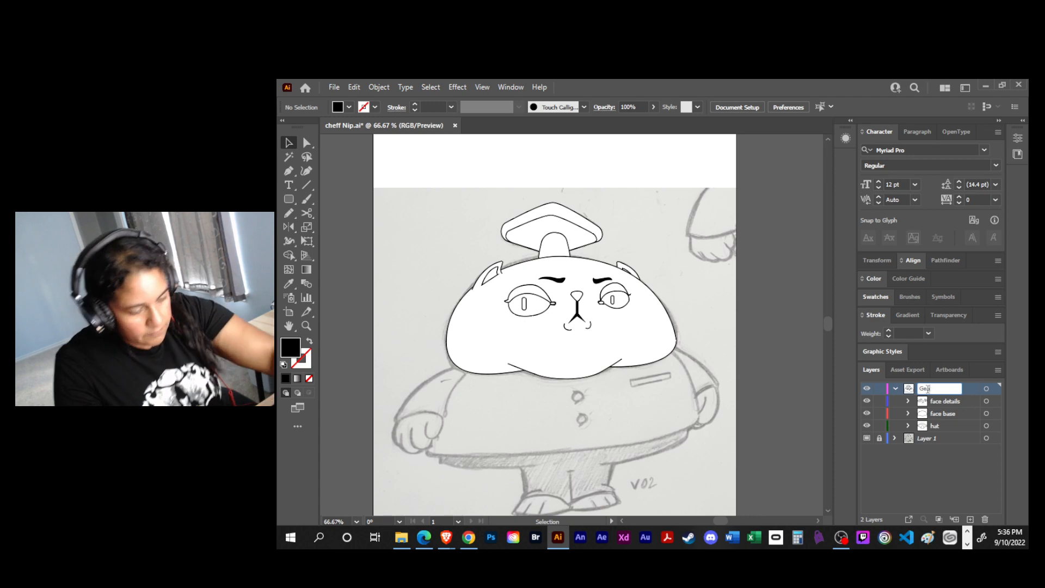
{"action": "type", "text": "had"}
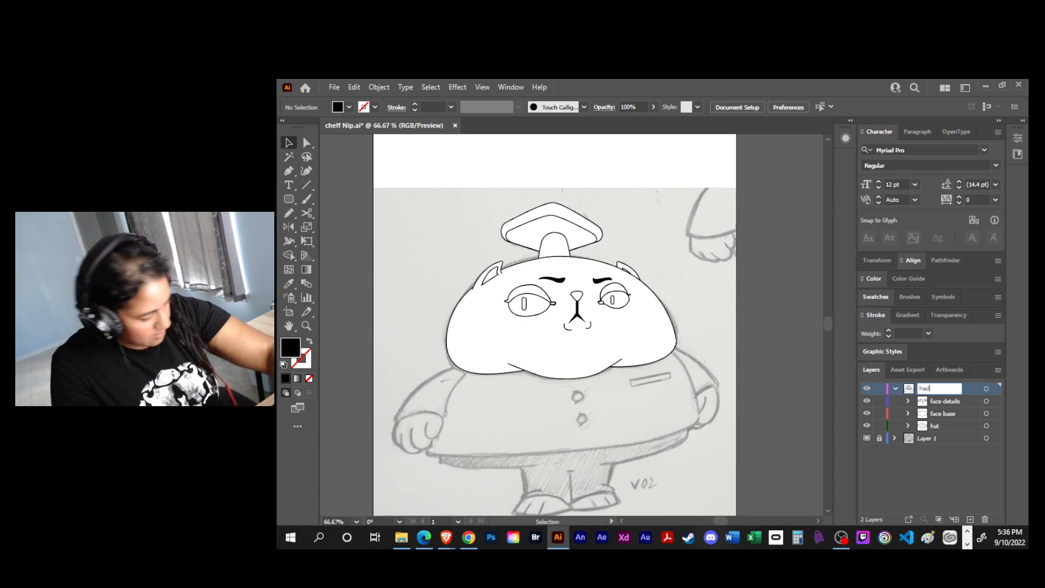
{"action": "key", "text": "BackSpace"}
{"action": "key", "text": "BackSpace"}
{"action": "type", "text": "ead"}
{"action": "key", "text": "Return"}
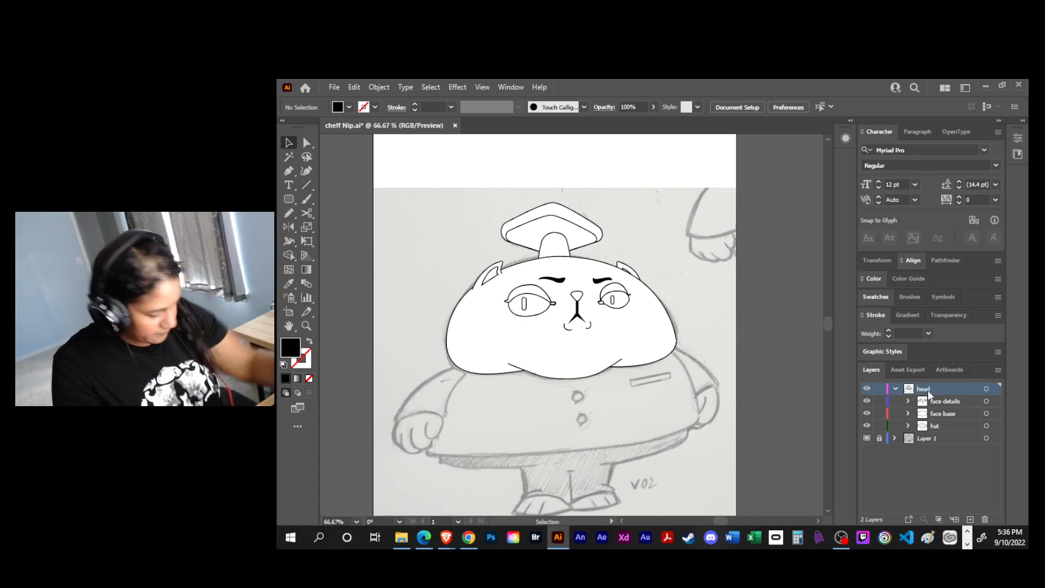
{"action": "key", "text": "ctrl+s"}
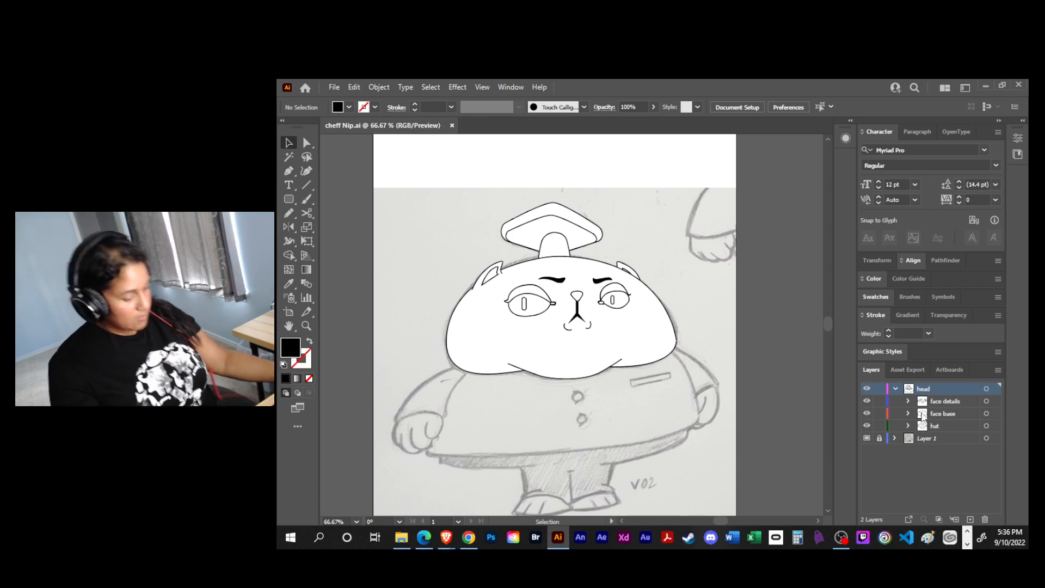
- Collapse and lock the head layer, and display its artwork in outline mode
{"action": "left_click", "coordinate": [895, 388]}
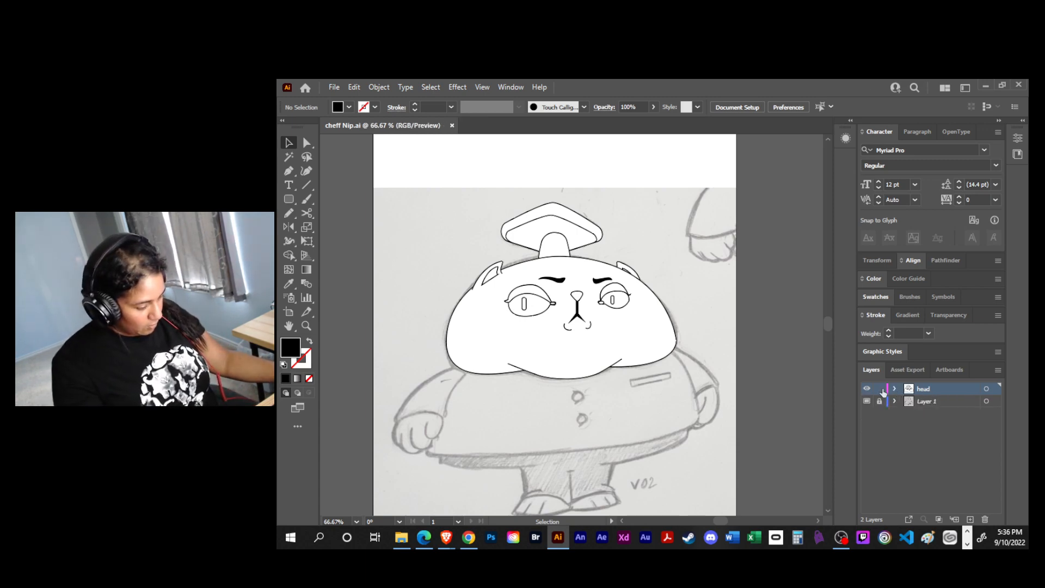
{"action": "left_click", "coordinate": [880, 390]}
{"action": "key", "text": "ctrl+y"}
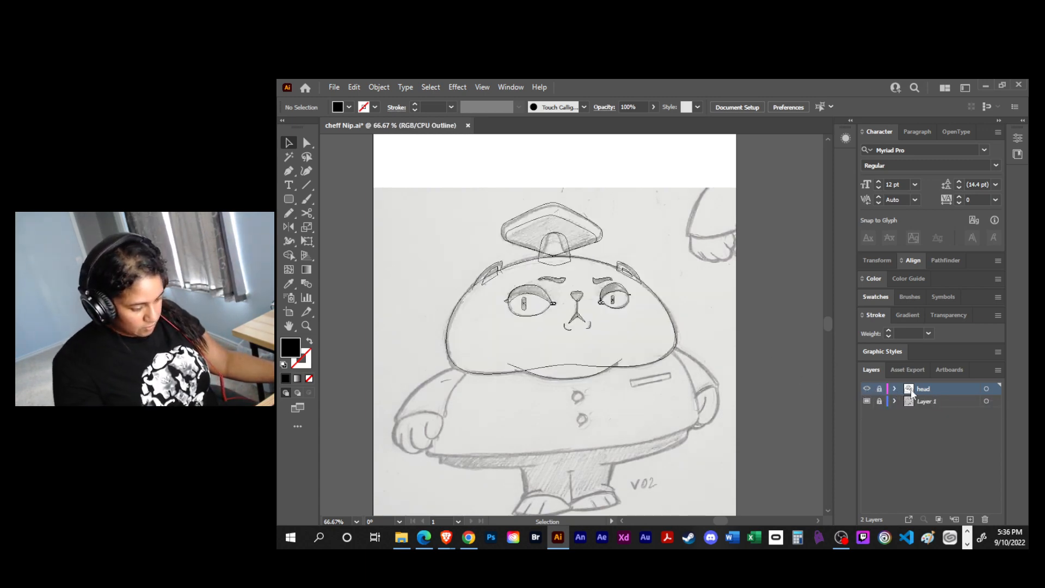
- Add a new layer directly above Layer 1 and start a Pen path down the left side of the coat
{"action": "left_click", "coordinate": [937, 402]}
{"action": "left_click", "coordinate": [971, 517]}
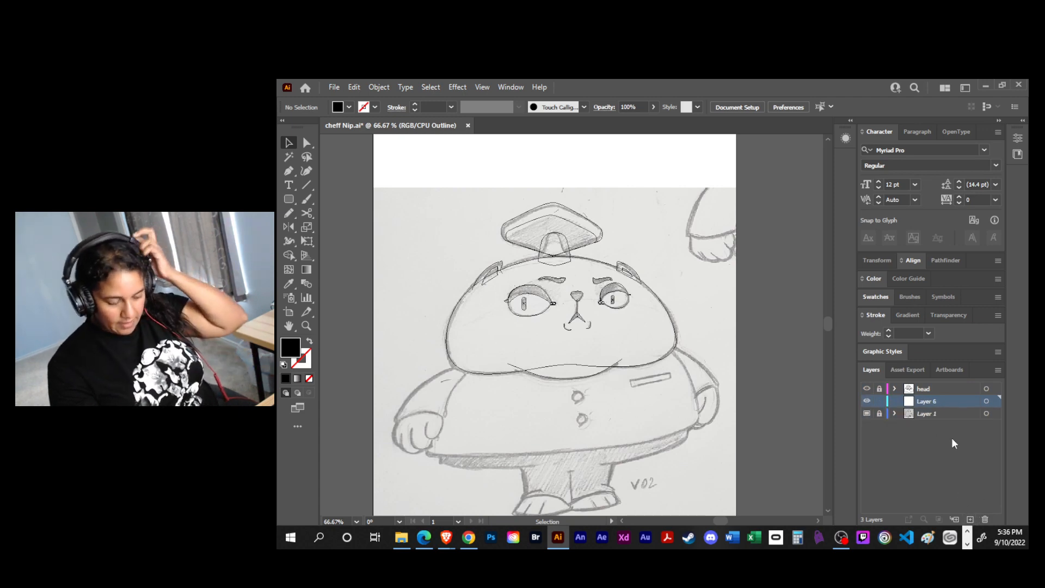
{"action": "scroll", "coordinate": [647, 410], "scroll_direction": "down", "scroll_amount": 2}
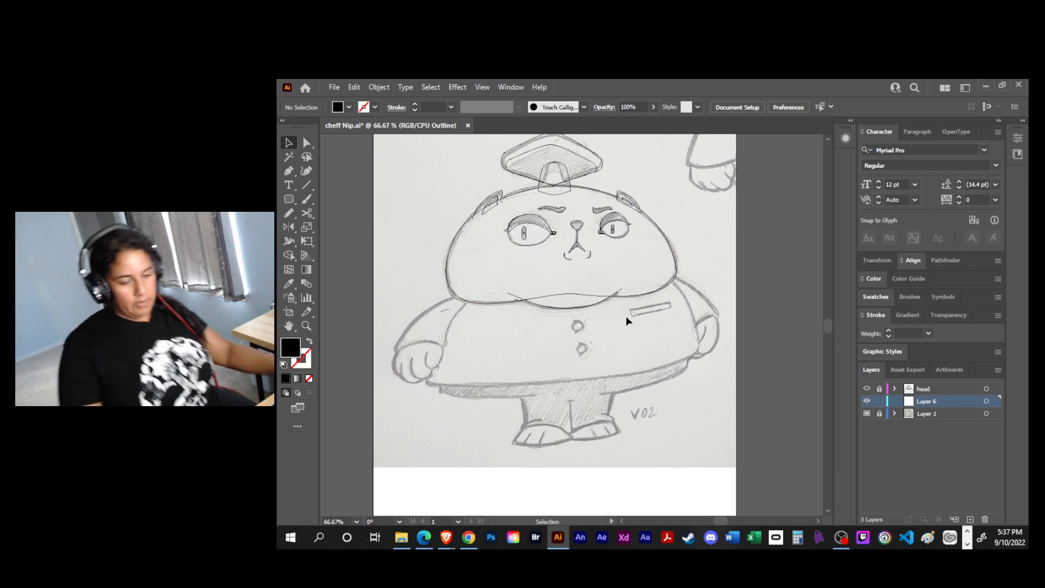
{"action": "key", "text": "p"}
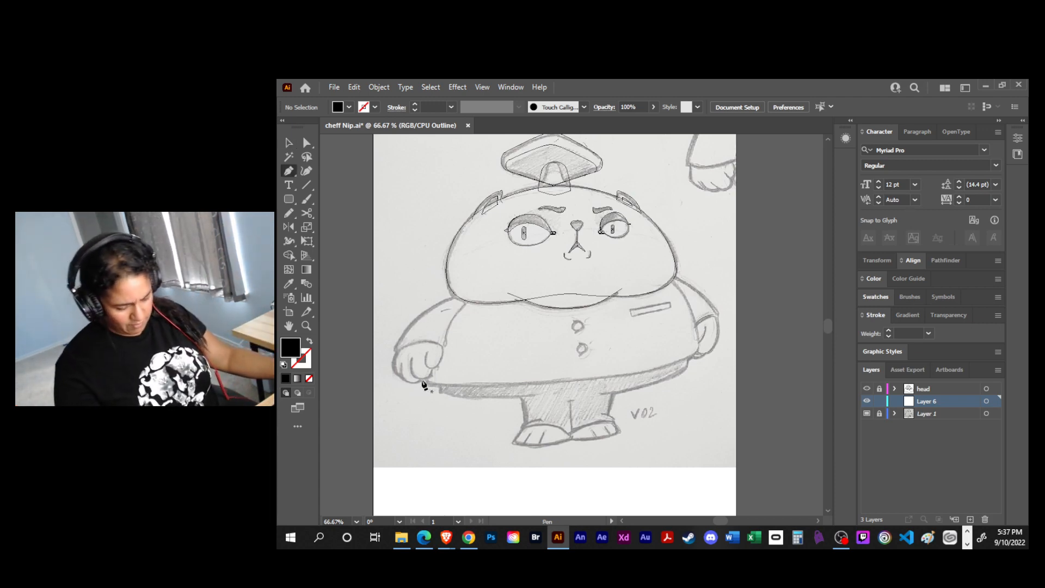
{"action": "left_click", "coordinate": [472, 293]}
{"action": "left_click_drag", "start_coordinate": [434, 331], "coordinate": [429, 362]}
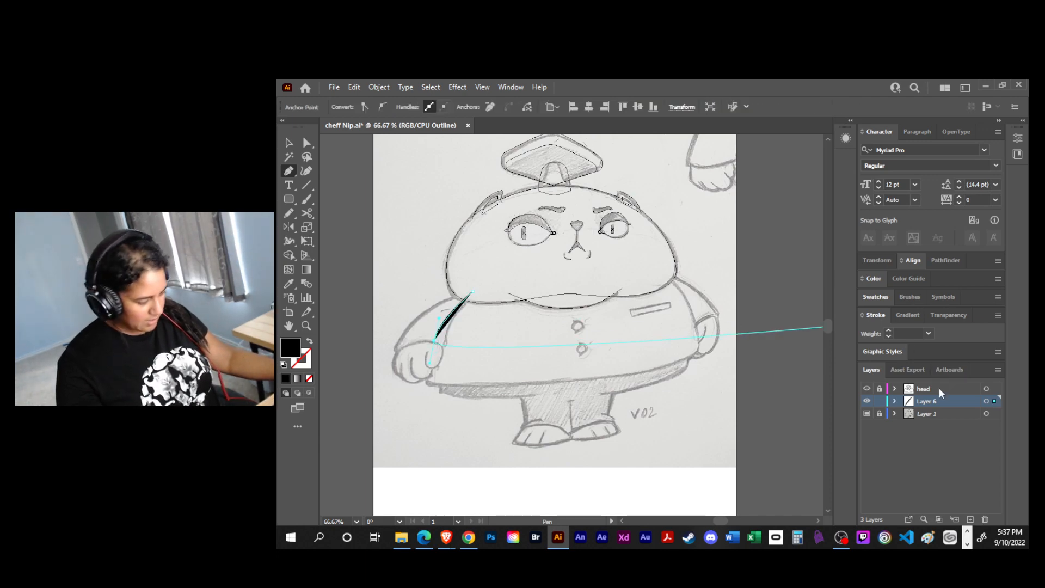
- Change the color of Layer 6 to Medium Blue
{"action": "double_click", "coordinate": [941, 401]}
{"action": "left_click", "coordinate": [663, 195]}
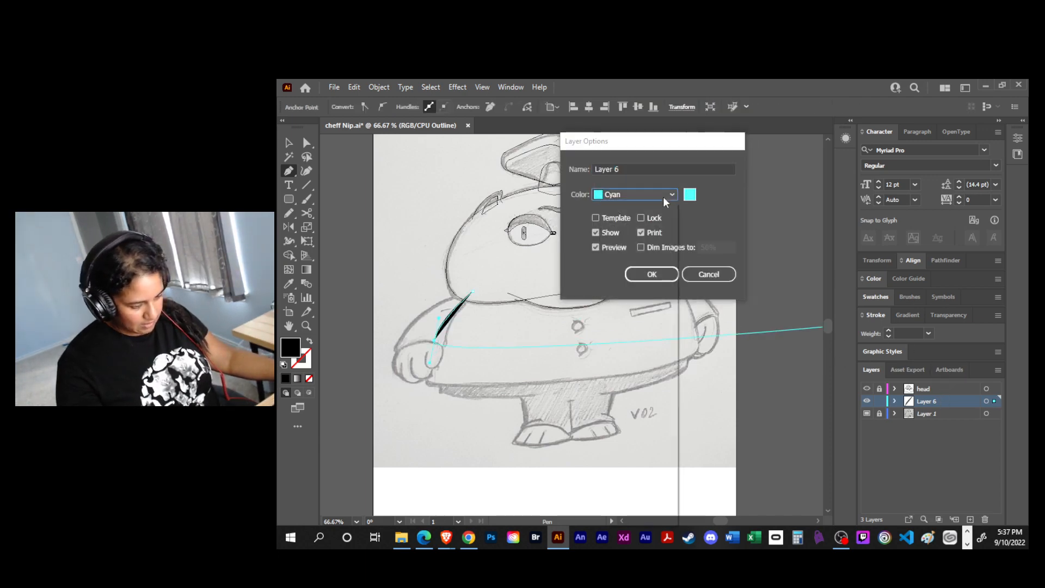
{"action": "left_click", "coordinate": [636, 219]}
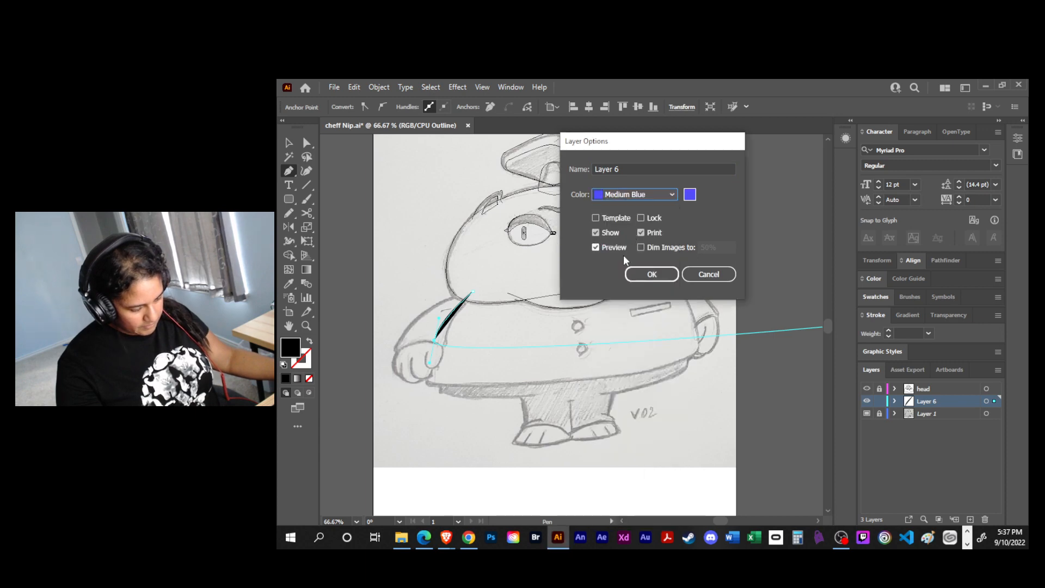
{"action": "left_click", "coordinate": [653, 274]}
- Set the coat path to no fill with a black 1 pt stroke and trace it around the hem and right side into a closed shape
{"action": "key", "text": "d"}
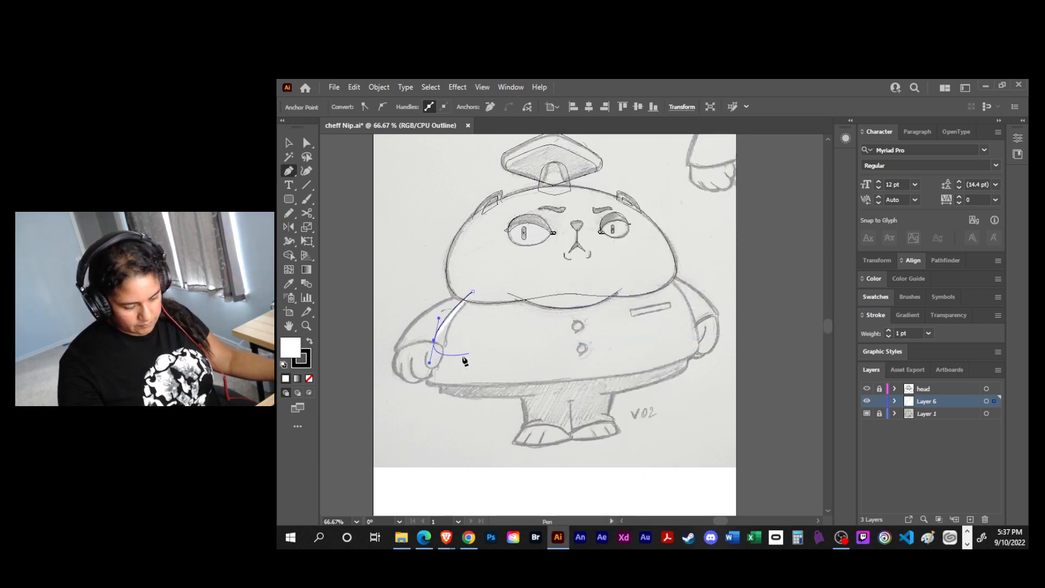
{"action": "key", "text": "slash"}
{"action": "left_click", "coordinate": [429, 382]}
{"action": "left_click_drag", "start_coordinate": [695, 357], "coordinate": [732, 319]}
{"action": "left_click", "coordinate": [657, 269]}
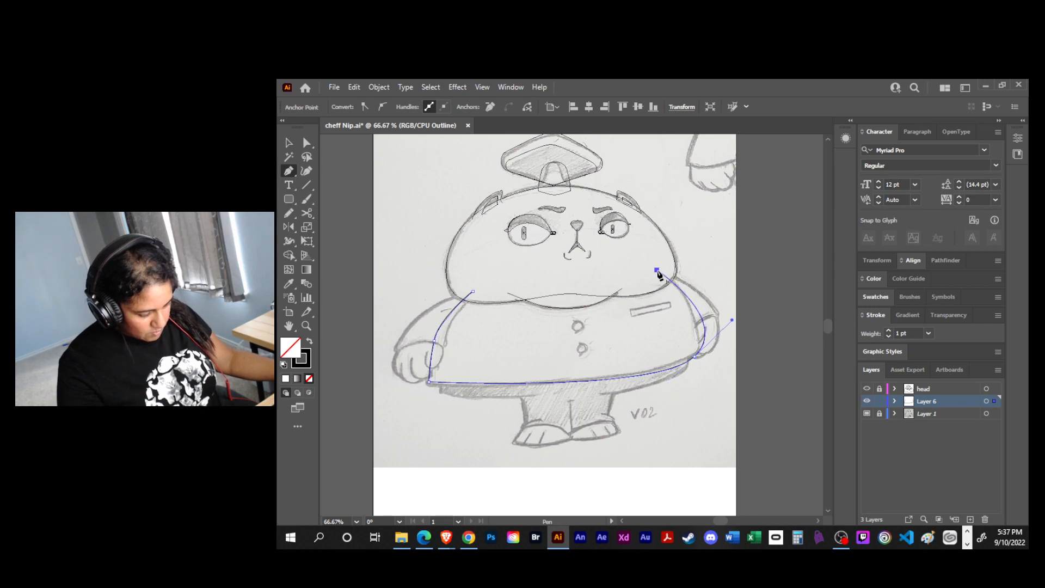
{"action": "left_click_drag", "start_coordinate": [472, 293], "coordinate": [438, 317]}
- Adjust both direction handles of the coat's lower-right anchor point so the side and hem curves follow the sketch
{"action": "key", "text": "a"}
{"action": "left_click", "coordinate": [695, 357]}
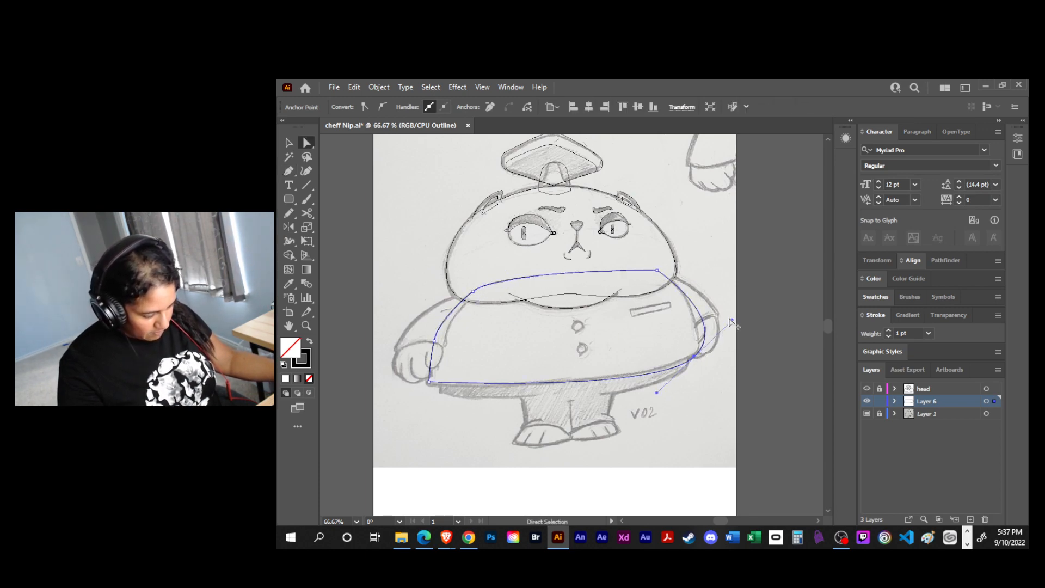
{"action": "left_click_drag", "start_coordinate": [731, 322], "coordinate": [707, 302]}
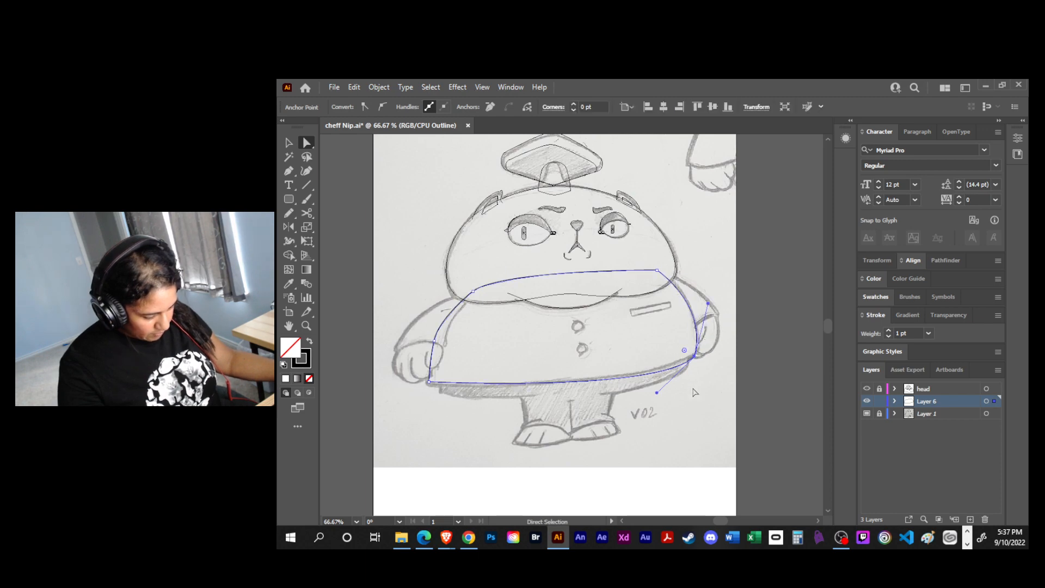
{"action": "left_click", "coordinate": [640, 392], "text": "alt"}
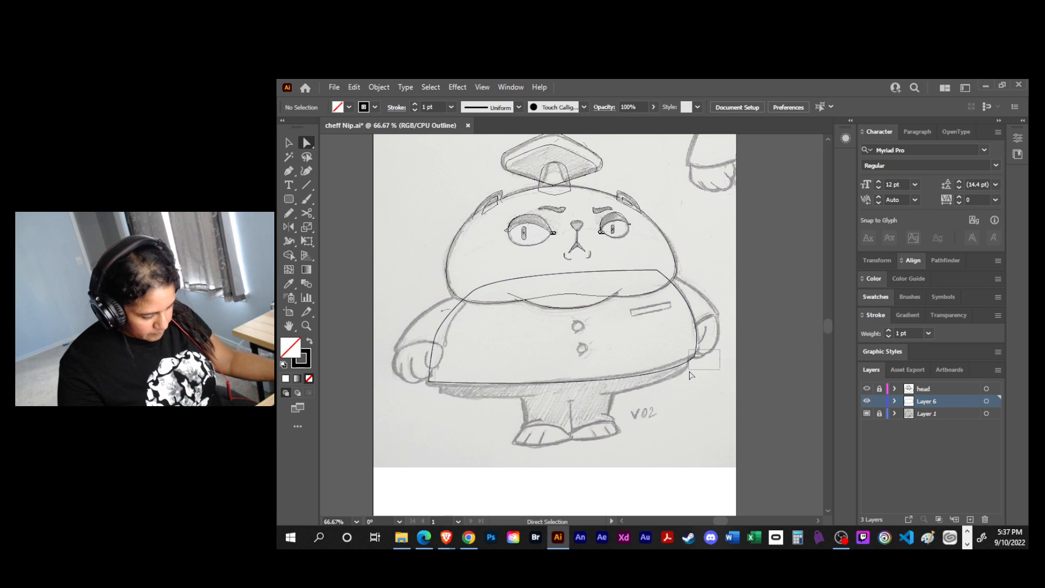
{"action": "left_click", "coordinate": [694, 356]}
{"action": "left_click_drag", "start_coordinate": [657, 393], "coordinate": [627, 399]}
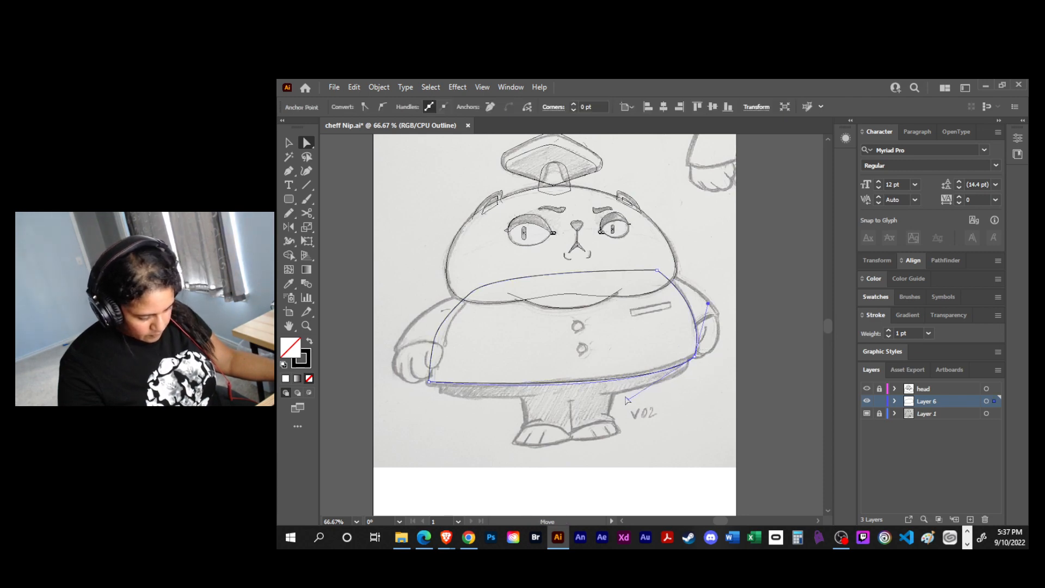
- Round the coat's lower-left corner by about 8.3 pt and nudge its upper-left anchor point slightly outward
{"action": "left_click", "coordinate": [427, 380]}
{"action": "left_click_drag", "start_coordinate": [438, 376], "coordinate": [433, 380]}
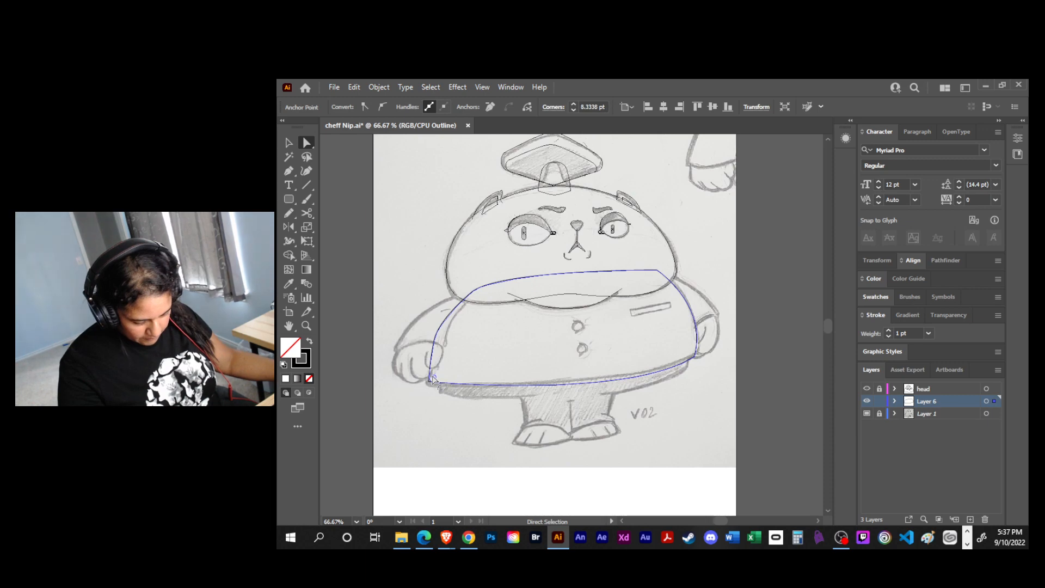
{"action": "left_click", "coordinate": [520, 332]}
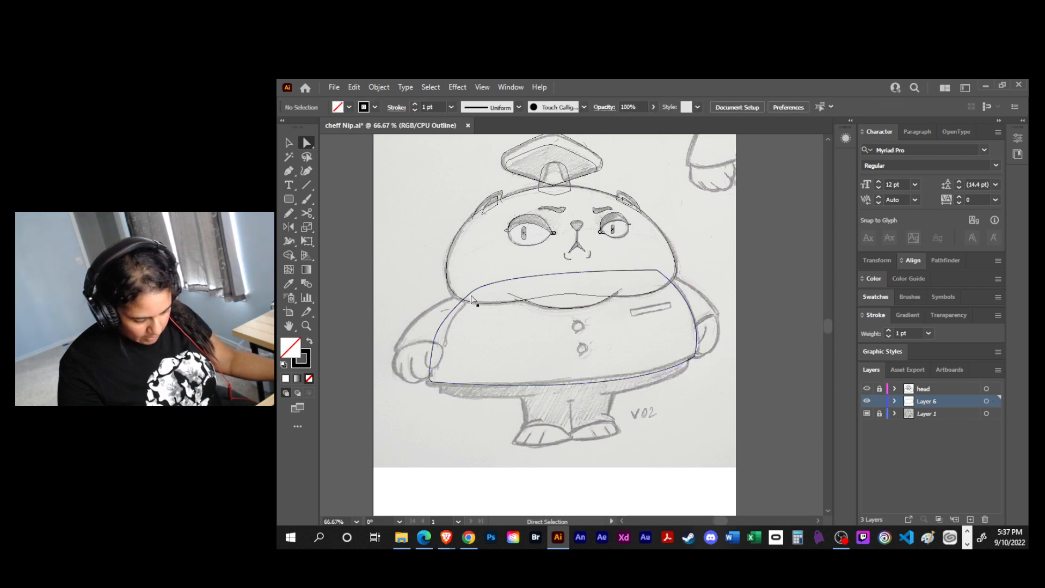
{"action": "left_click", "coordinate": [467, 287]}
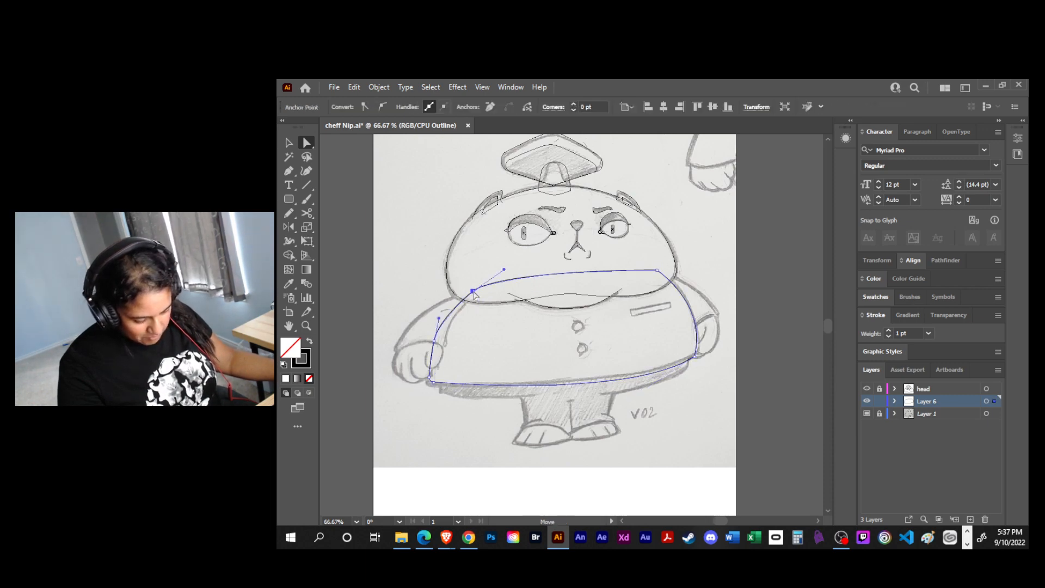
{"action": "left_click_drag", "start_coordinate": [468, 285], "coordinate": [469, 288]}
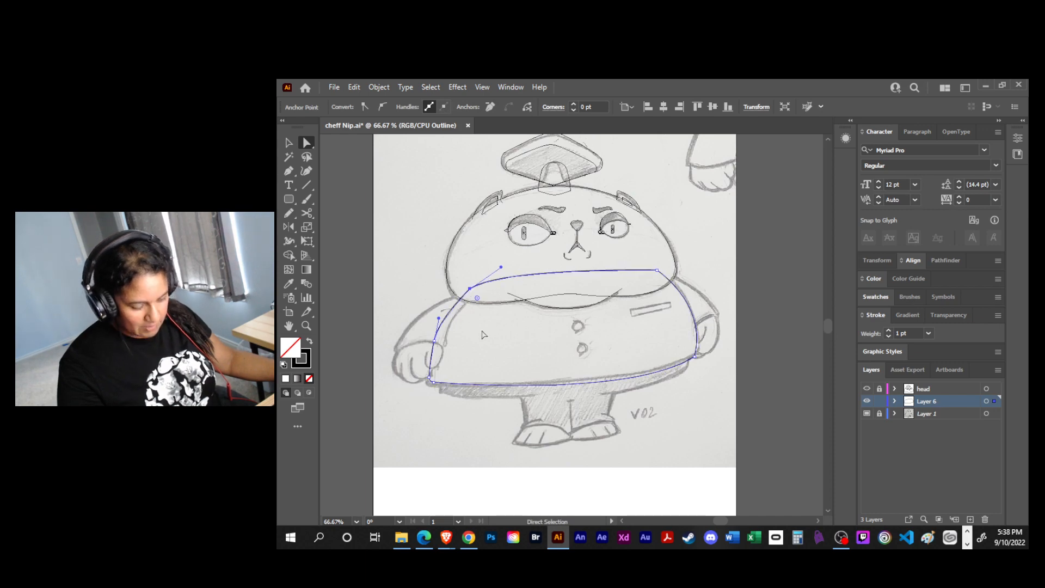
- Delete the extra anchor point midway along the coat's left side
{"action": "left_click", "coordinate": [486, 334]}
{"action": "key", "text": "space"}
{"action": "left_click_drag", "start_coordinate": [554, 339], "coordinate": [546, 339]}
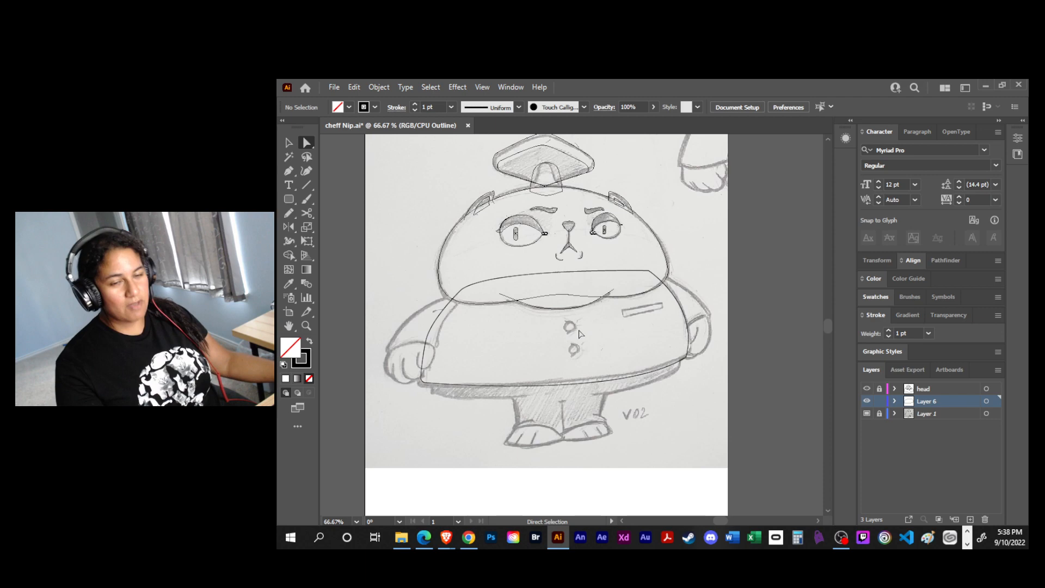
{"action": "left_click", "coordinate": [424, 341]}
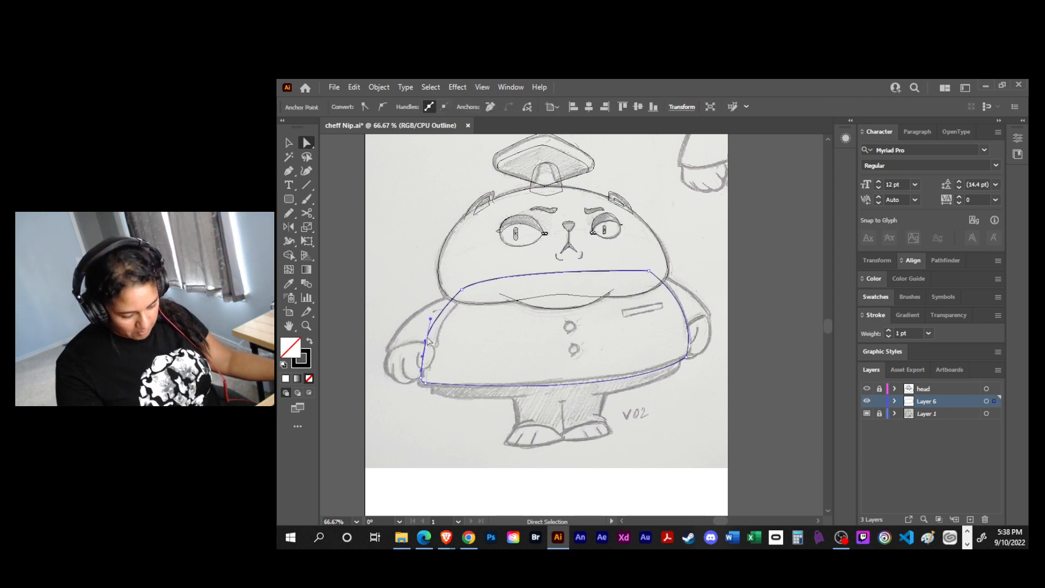
{"action": "key", "text": "p"}
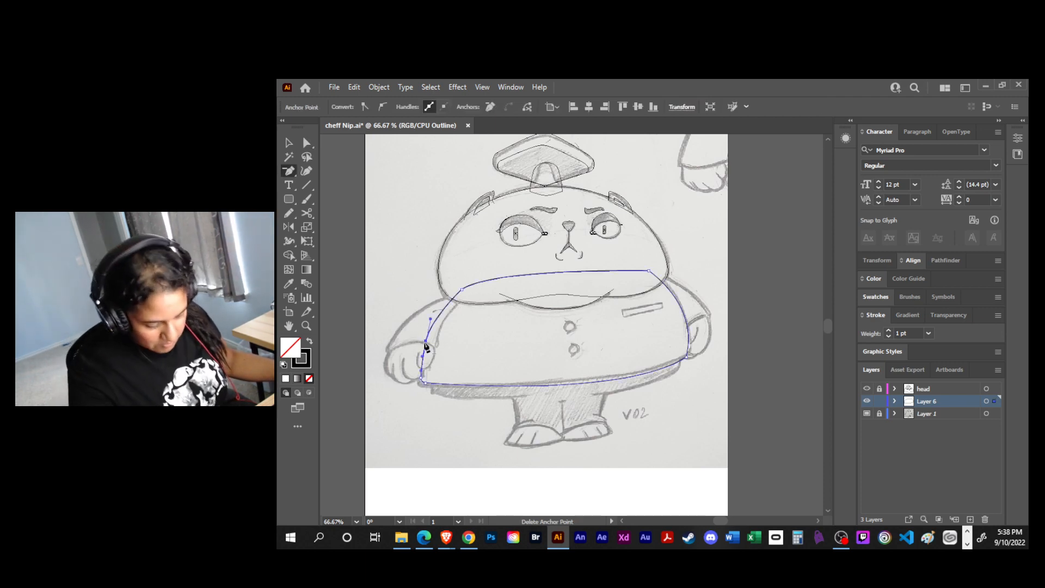
{"action": "left_click", "coordinate": [424, 348]}
{"action": "key", "text": "a"}
{"action": "left_click_drag", "start_coordinate": [430, 339], "coordinate": [430, 339]}
{"action": "key", "text": "minus"}
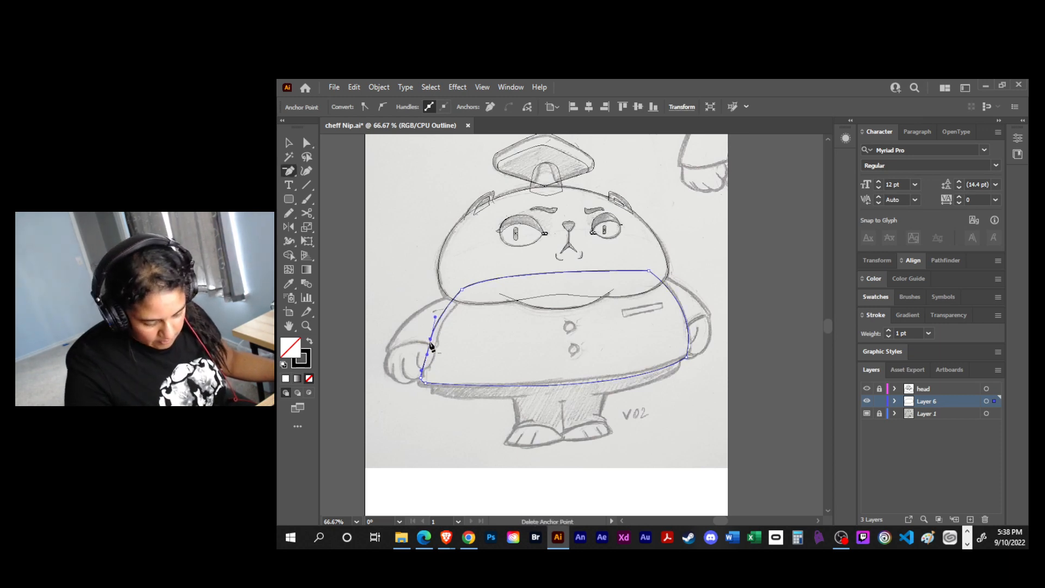
{"action": "left_click", "coordinate": [431, 340]}
{"action": "key", "text": "a"}
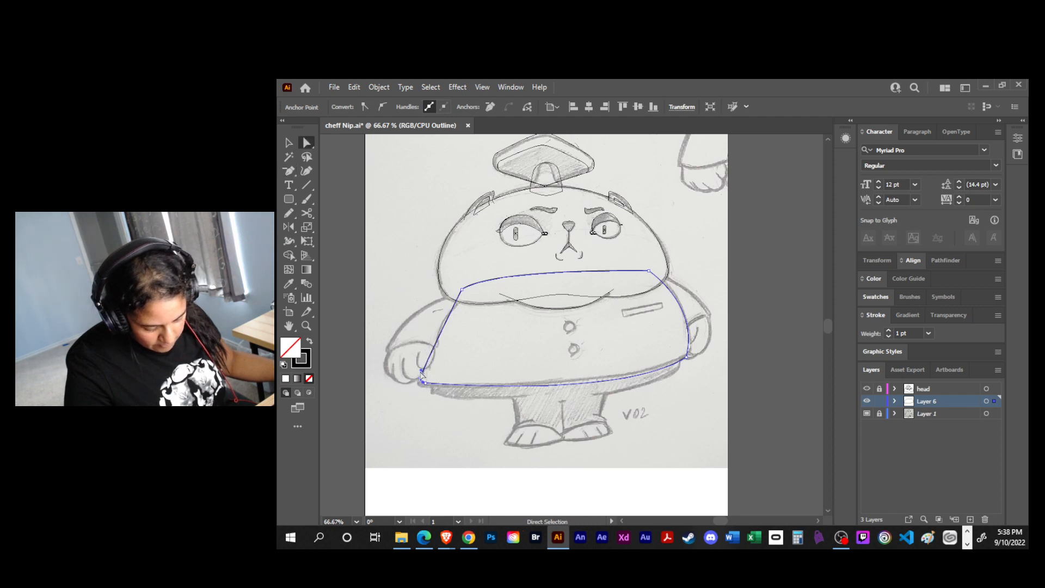
- Extend the direction handle of the coat's lower-left point upward so the side bulges along the sketch, and save the file
{"action": "left_click_drag", "start_coordinate": [422, 375], "coordinate": [414, 322]}
{"action": "key", "text": "v"}
{"action": "left_click", "coordinate": [519, 324]}
{"action": "left_click_drag", "start_coordinate": [599, 328], "coordinate": [562, 344]}
{"action": "key", "text": "ctrl+s"}
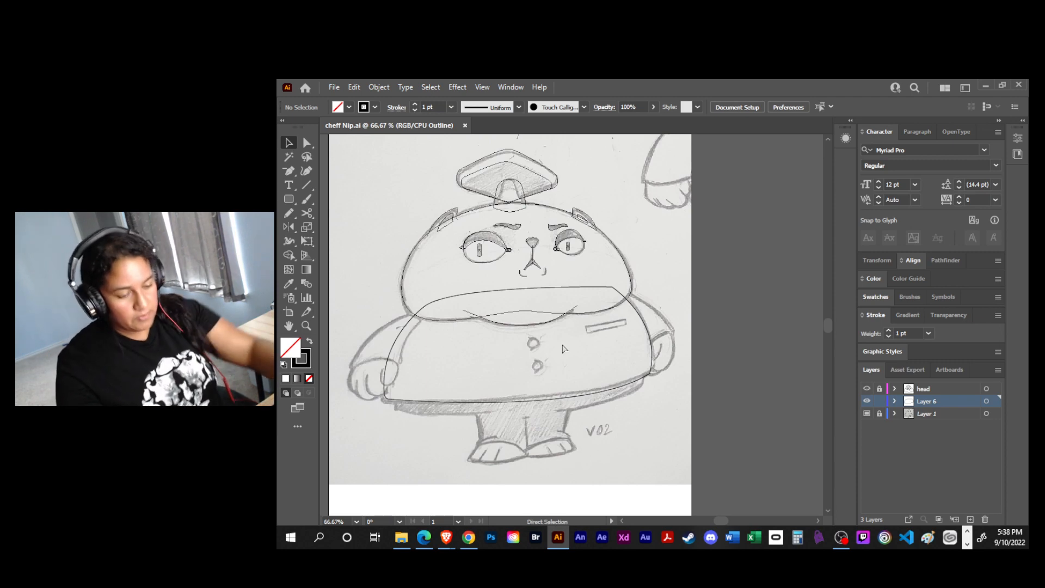
- Draw a small circle over the upper coat button, discarding any circle drawn on the lower one
{"action": "key", "text": "ctrl+equal"}
{"action": "key", "text": "ctrl+equal"}
{"action": "key", "text": "l"}
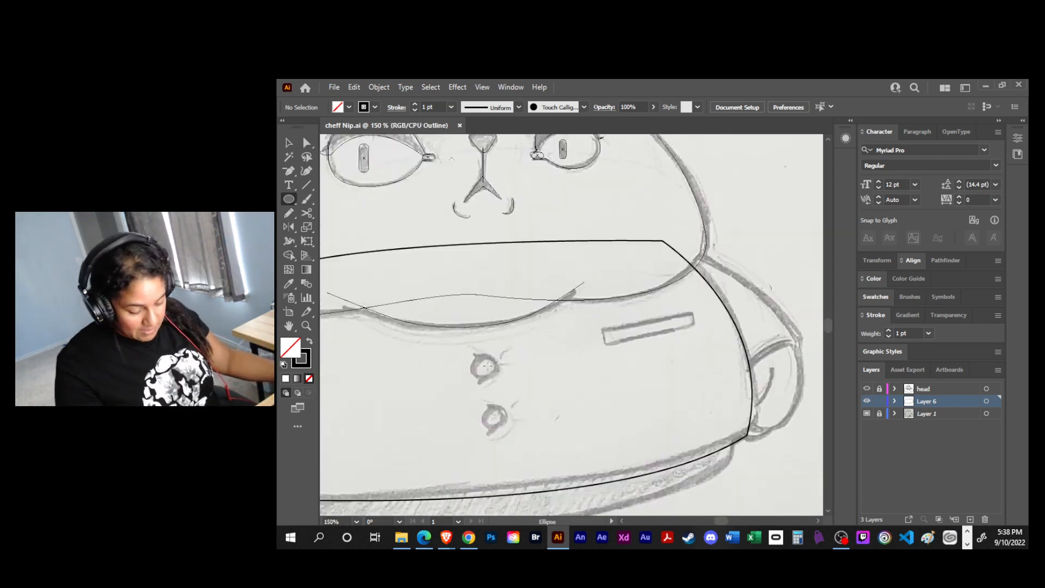
{"action": "left_click_drag", "start_coordinate": [486, 366], "coordinate": [498, 379]}
{"action": "left_click_drag", "start_coordinate": [494, 417], "coordinate": [502, 426]}
{"action": "key", "text": "ctrl+z"}
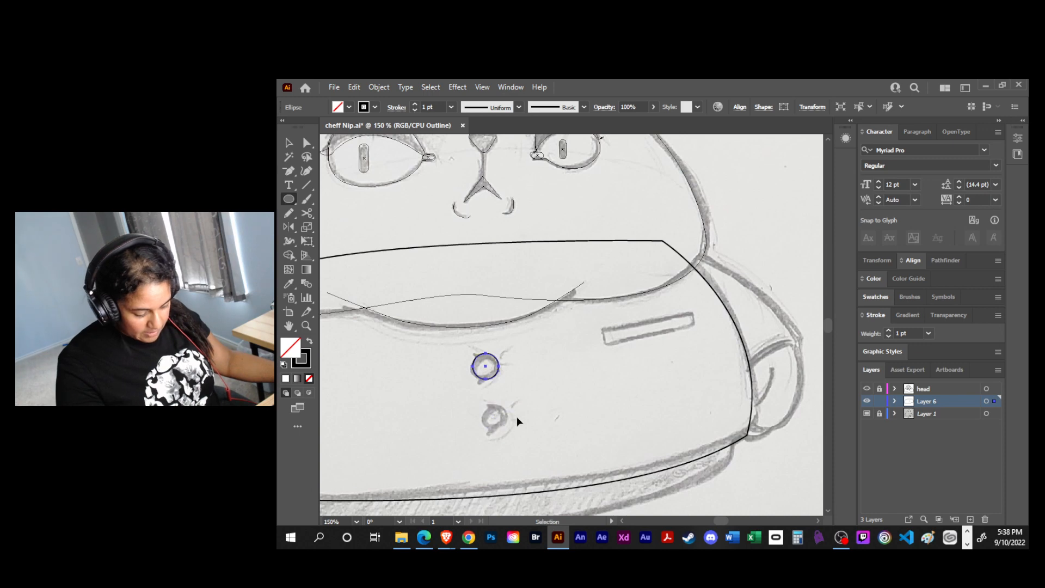
- Draw a short bent crease path with the Pen tool across the upper button, from its upper-left to its lower-left side
{"action": "key", "text": "p"}
{"action": "left_click_drag", "start_coordinate": [480, 359], "coordinate": [489, 369]}
{"action": "left_click", "coordinate": [490, 370]}
{"action": "left_click", "coordinate": [471, 386]}
- Give the button circle and crease path the default white fill and black stroke, and send the crease behind the circle
{"action": "key", "text": "v"}
{"action": "left_click", "coordinate": [520, 382]}
{"action": "left_click_drag", "start_coordinate": [466, 350], "coordinate": [502, 382]}
{"action": "key", "text": "d"}
{"action": "left_click", "coordinate": [522, 381]}
{"action": "left_click", "coordinate": [485, 371]}
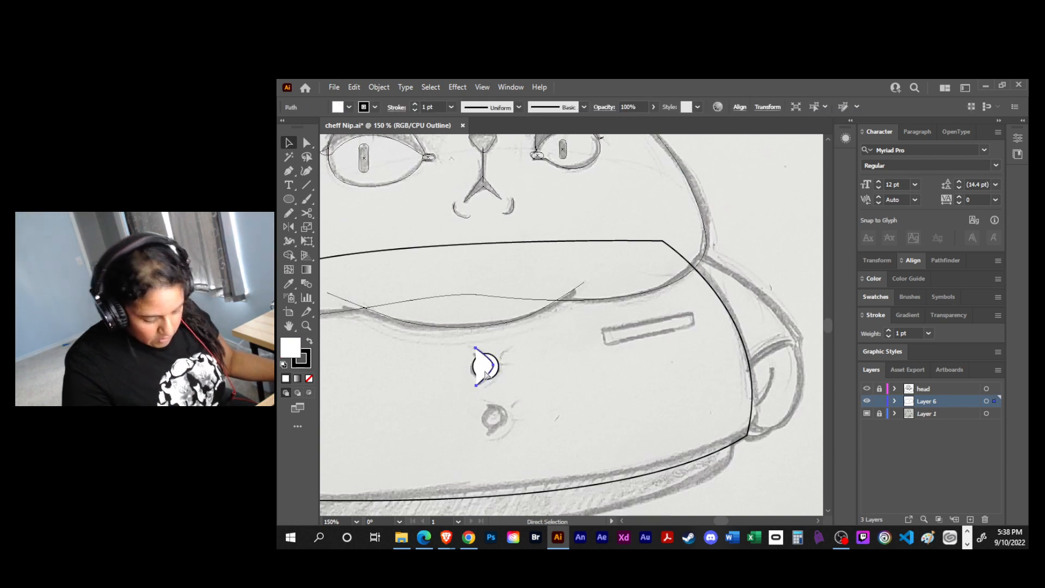
{"action": "key", "text": "ctrl+bracketleft"}
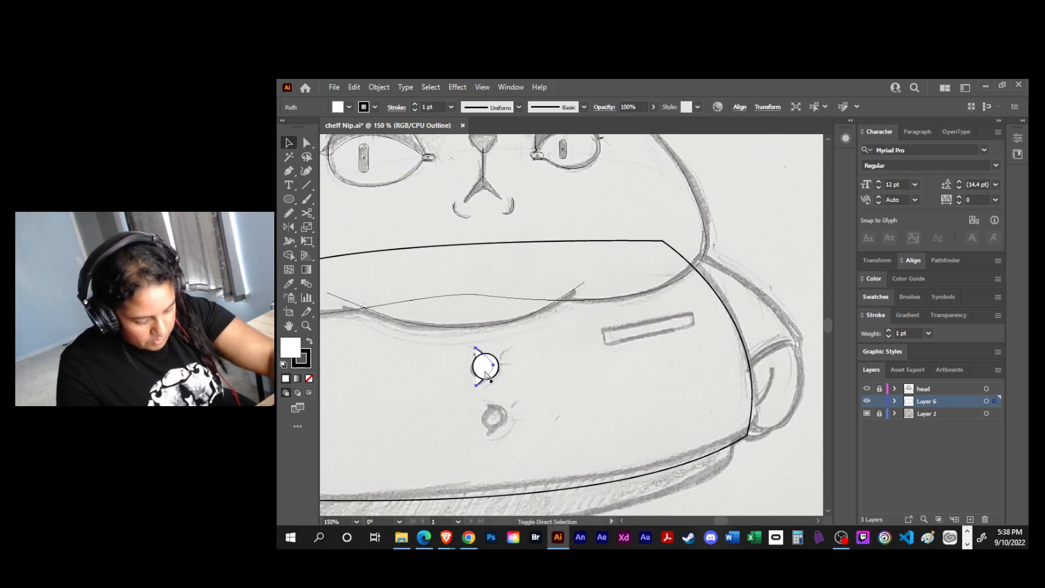
{"action": "left_click", "coordinate": [504, 352]}
{"action": "left_click_drag", "start_coordinate": [503, 352], "coordinate": [473, 380]}
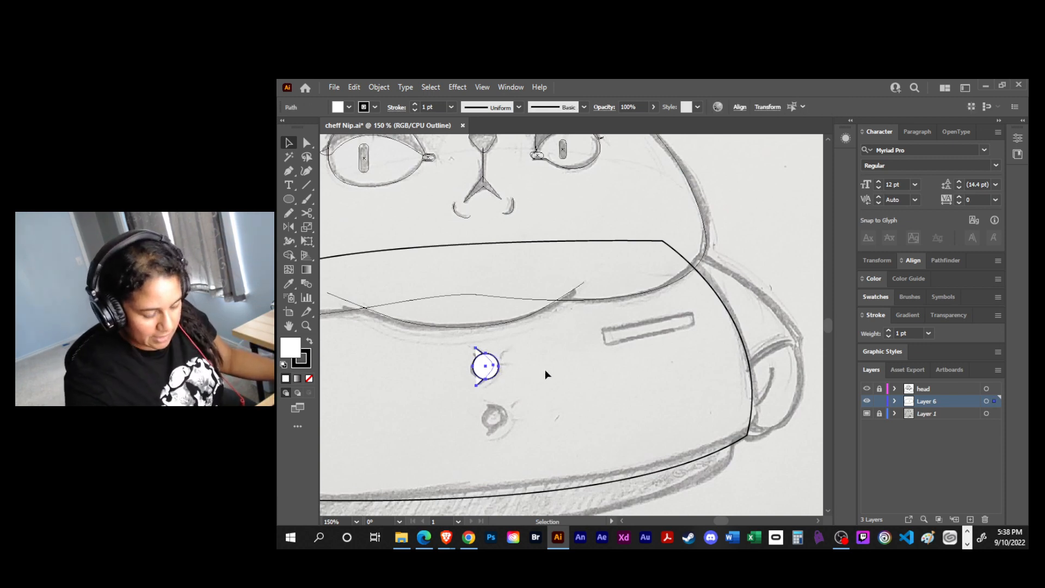
- Draw three separate short straight crease lines radiating from the right side of the upper button
{"action": "key", "text": "p"}
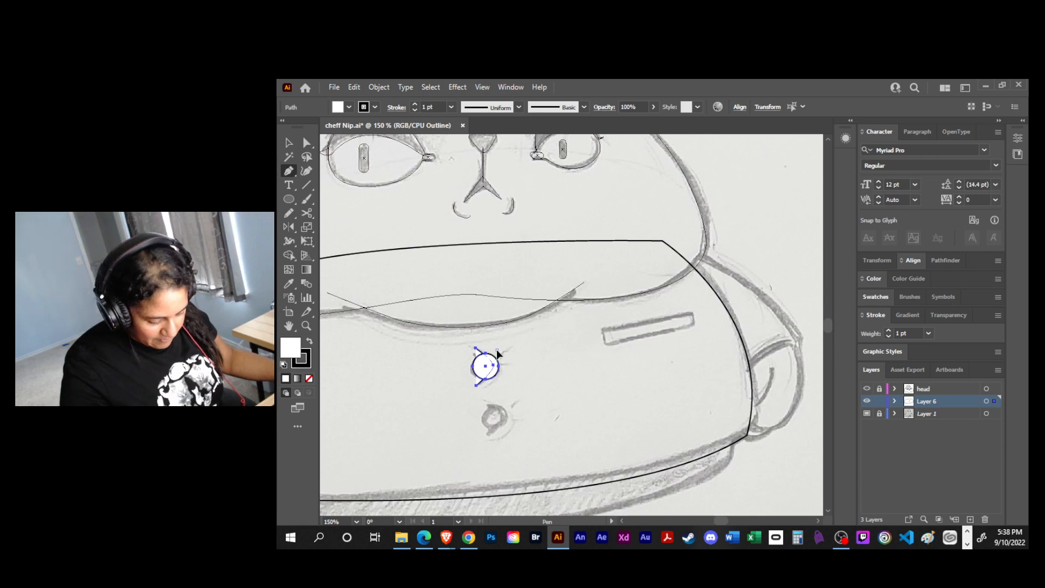
{"action": "left_click", "coordinate": [497, 350]}
{"action": "left_click", "coordinate": [505, 345]}
{"action": "key", "text": "Escape"}
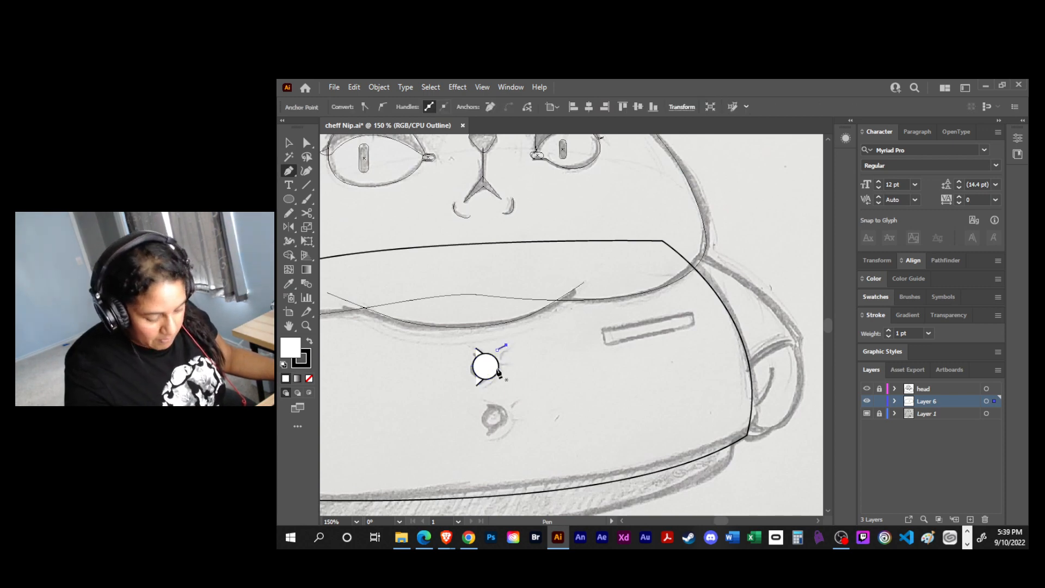
{"action": "left_click", "coordinate": [504, 361]}
{"action": "left_click", "coordinate": [514, 361]}
{"action": "key", "text": "Escape"}
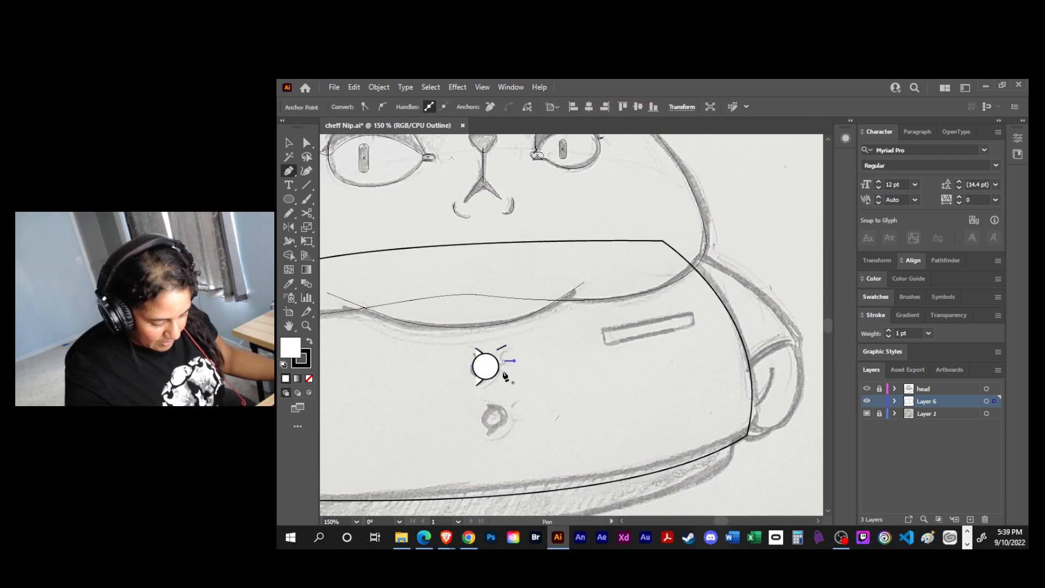
{"action": "left_click", "coordinate": [502, 371]}
{"action": "left_click", "coordinate": [515, 373]}
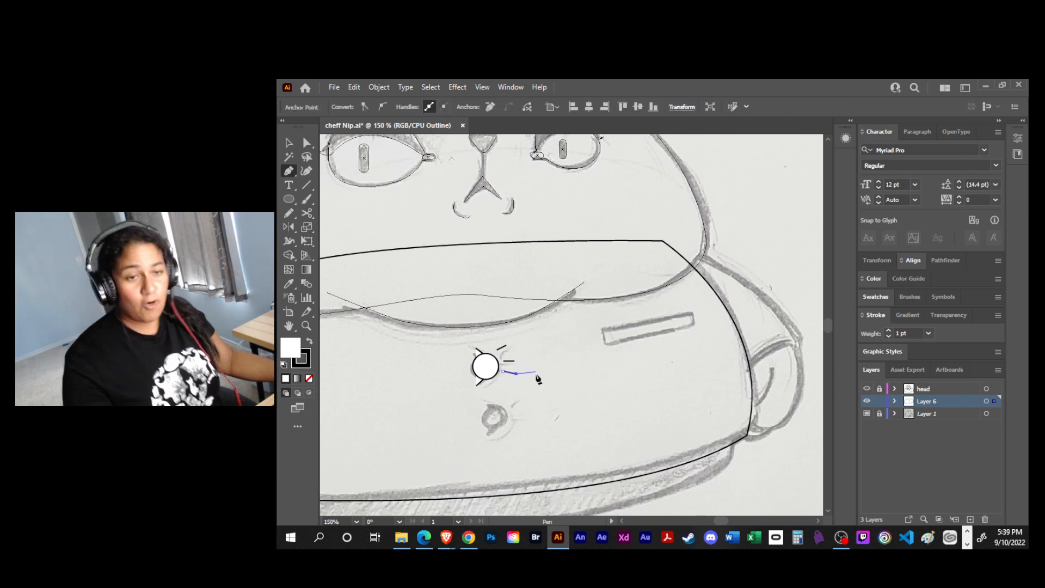
{"action": "key", "text": "v"}
{"action": "left_click", "coordinate": [536, 380]}
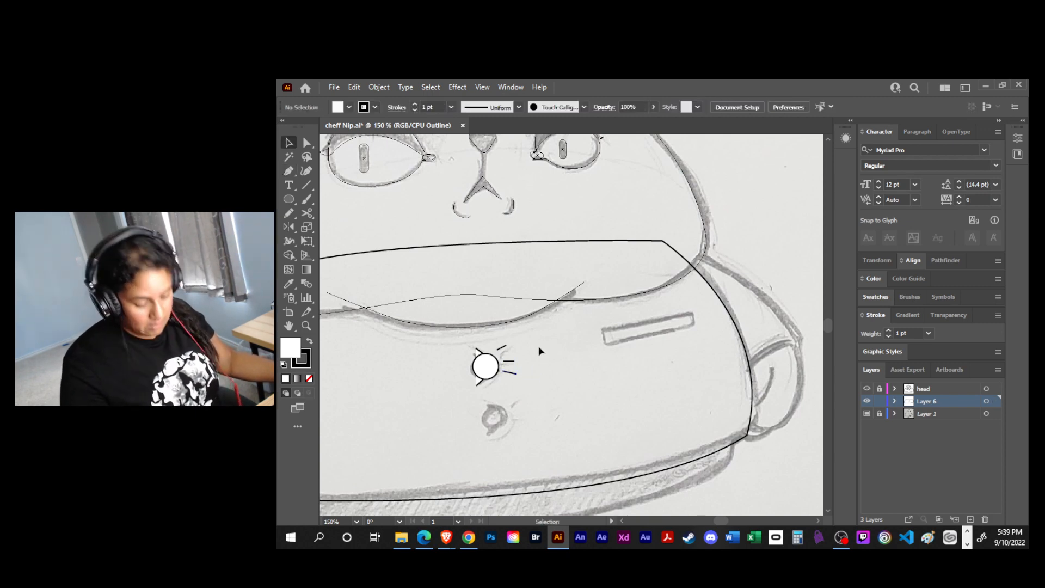
- Duplicate the upper button with its crease lines onto the lower sketched button
{"action": "left_click", "coordinate": [478, 380]}
{"action": "left_click_drag", "start_coordinate": [479, 374], "coordinate": [496, 424]}
{"action": "left_click", "coordinate": [604, 387]}
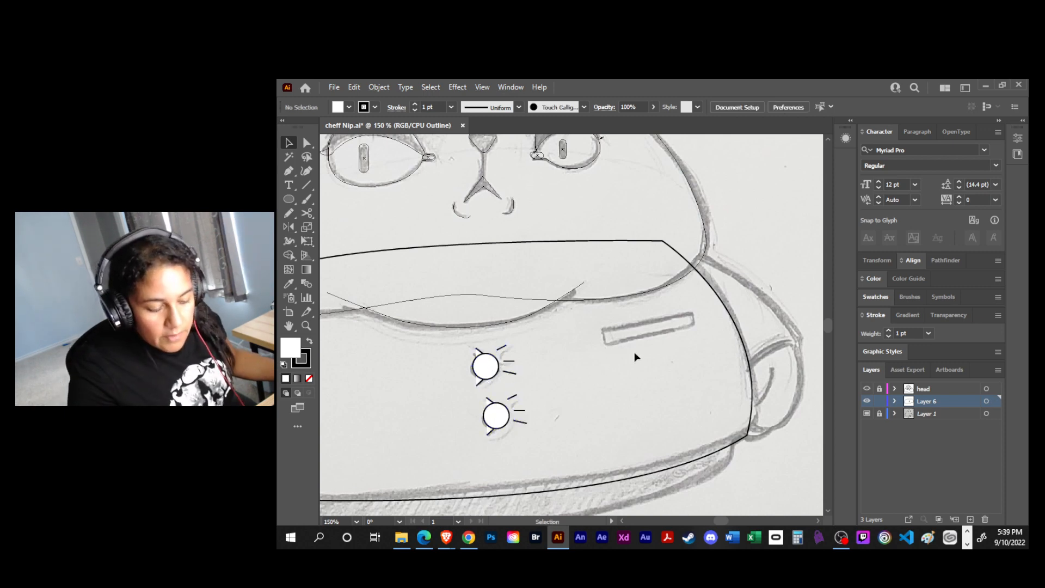
- Trace the slanted chest pocket as a closed four-sided shape with the Pen tool
{"action": "key", "text": "p"}
{"action": "left_click", "coordinate": [600, 331]}
{"action": "left_click", "coordinate": [692, 311]}
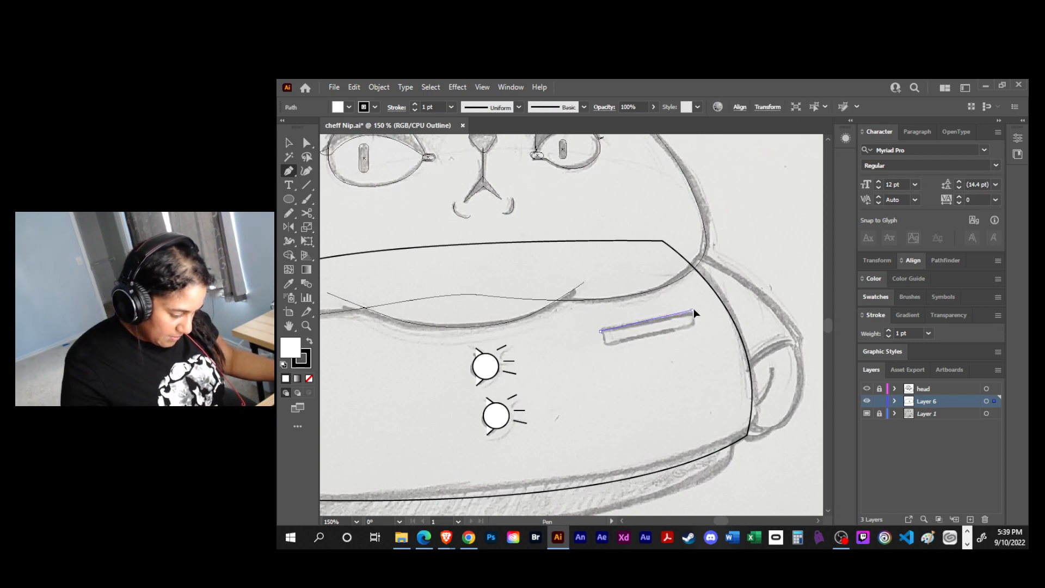
{"action": "left_click", "coordinate": [693, 309], "text": "ctrl"}
{"action": "left_click", "coordinate": [695, 325]}
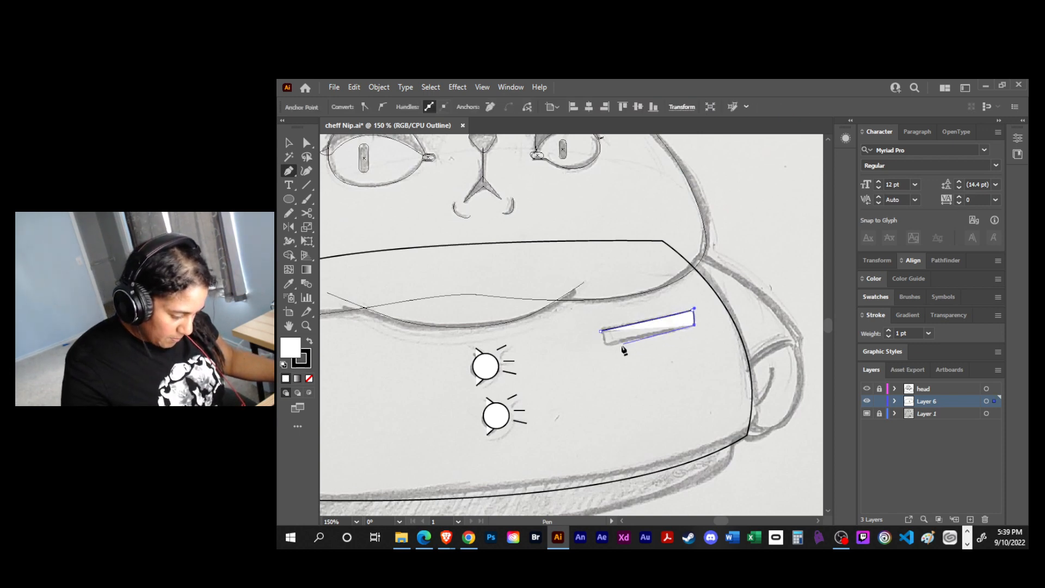
{"action": "left_click", "coordinate": [605, 348]}
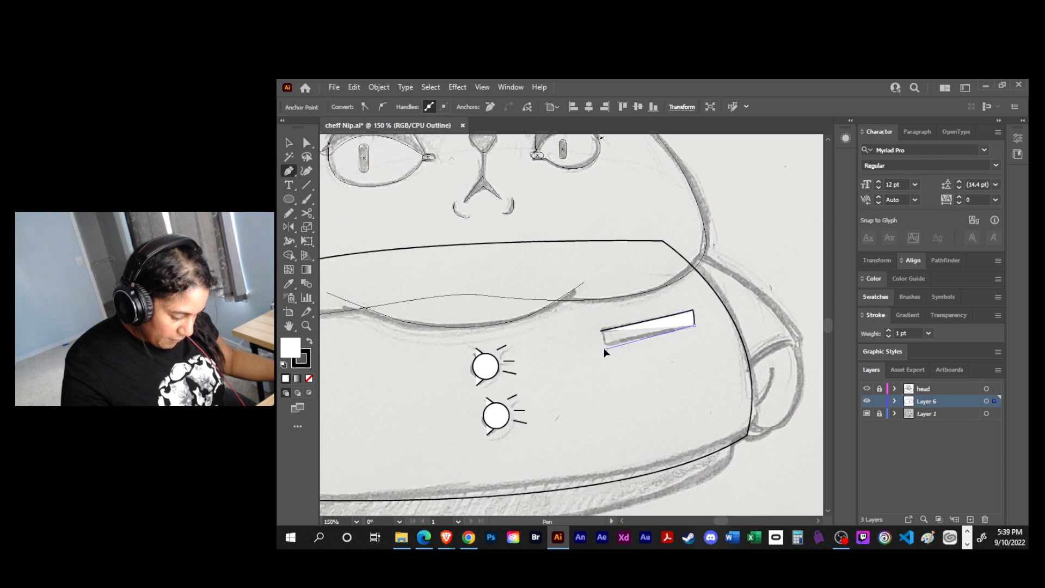
{"action": "left_click", "coordinate": [601, 331]}
{"action": "key", "text": "v"}
{"action": "left_click", "coordinate": [646, 363]}
- Give the coat shape the default white fill and black stroke, and check it briefly with the head layer in preview mode
{"action": "left_click_drag", "start_coordinate": [682, 353], "coordinate": [748, 302]}
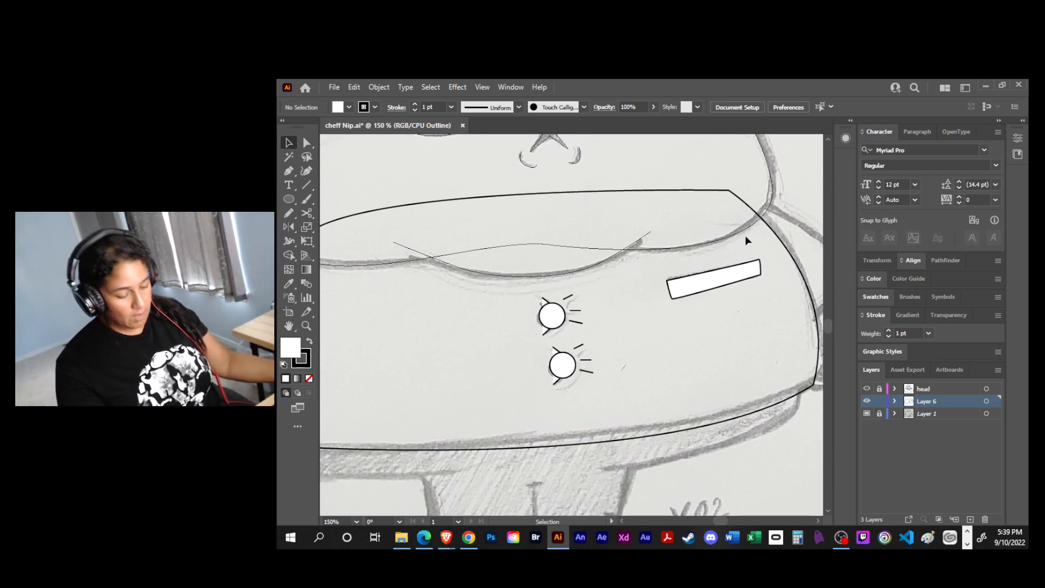
{"action": "left_click_drag", "start_coordinate": [716, 340], "coordinate": [679, 361]}
{"action": "key", "text": "ctrl+minus"}
{"action": "key", "text": "ctrl+minus"}
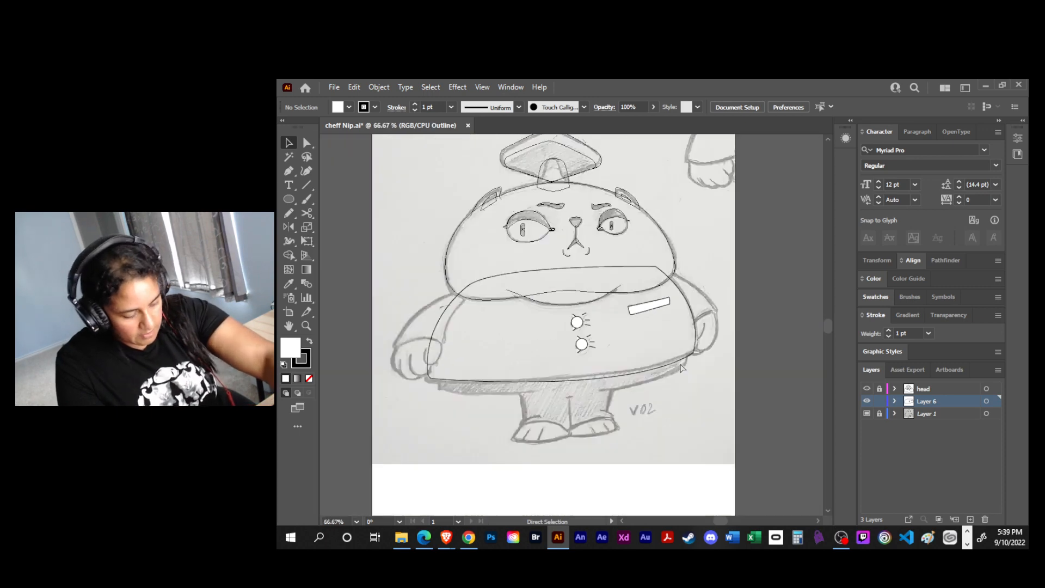
{"action": "left_click", "coordinate": [534, 303]}
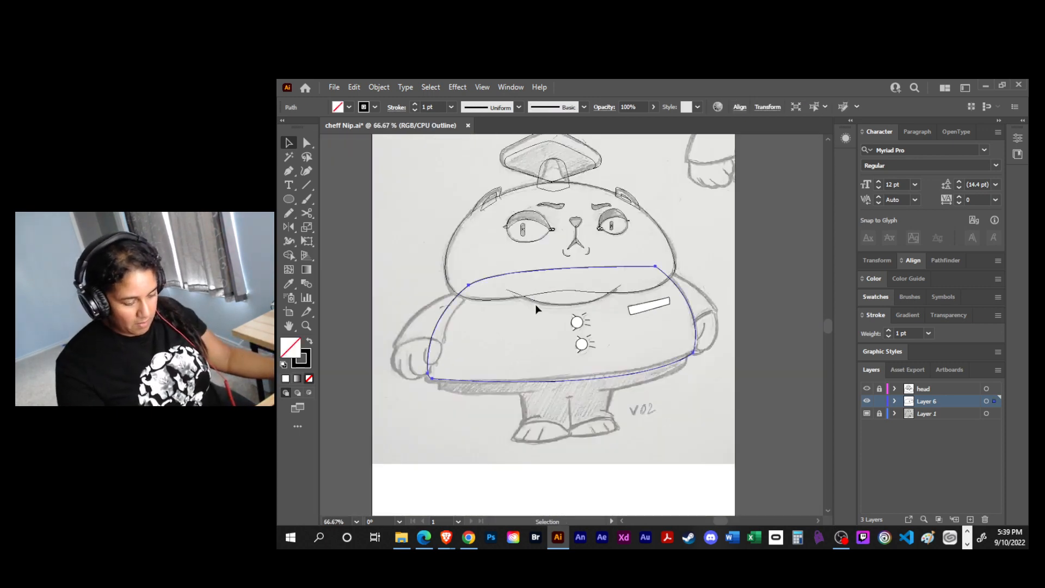
{"action": "key", "text": "d"}
{"action": "left_click", "coordinate": [615, 413]}
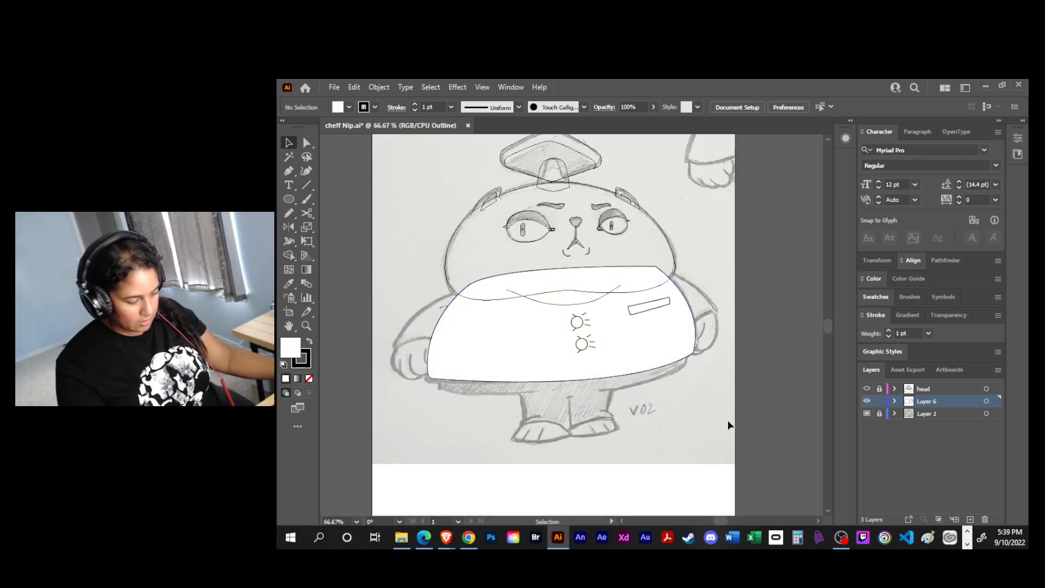
{"action": "left_click", "coordinate": [867, 389], "text": "ctrl"}
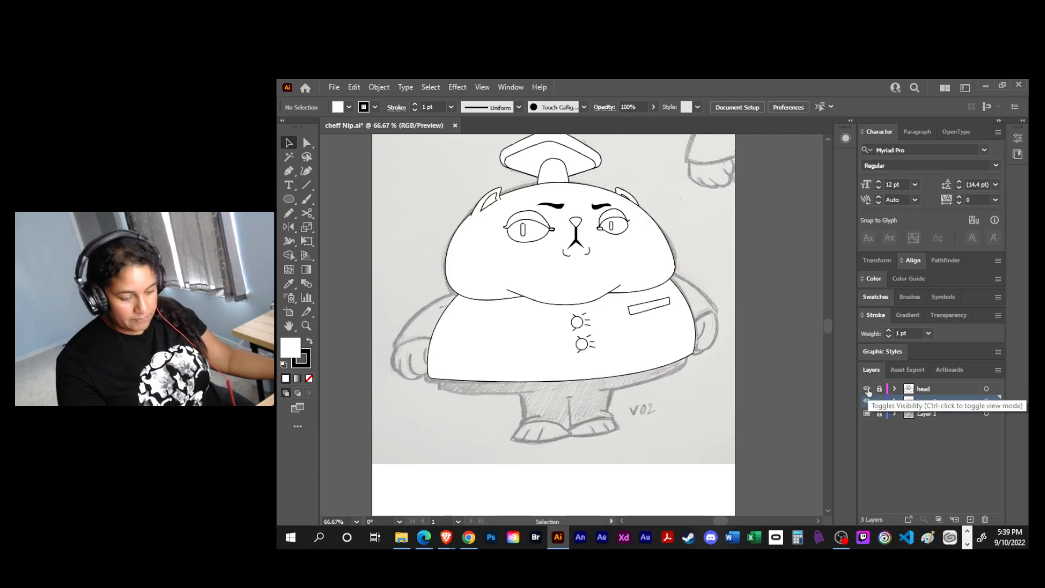
{"action": "left_click", "coordinate": [867, 389], "text": "ctrl"}
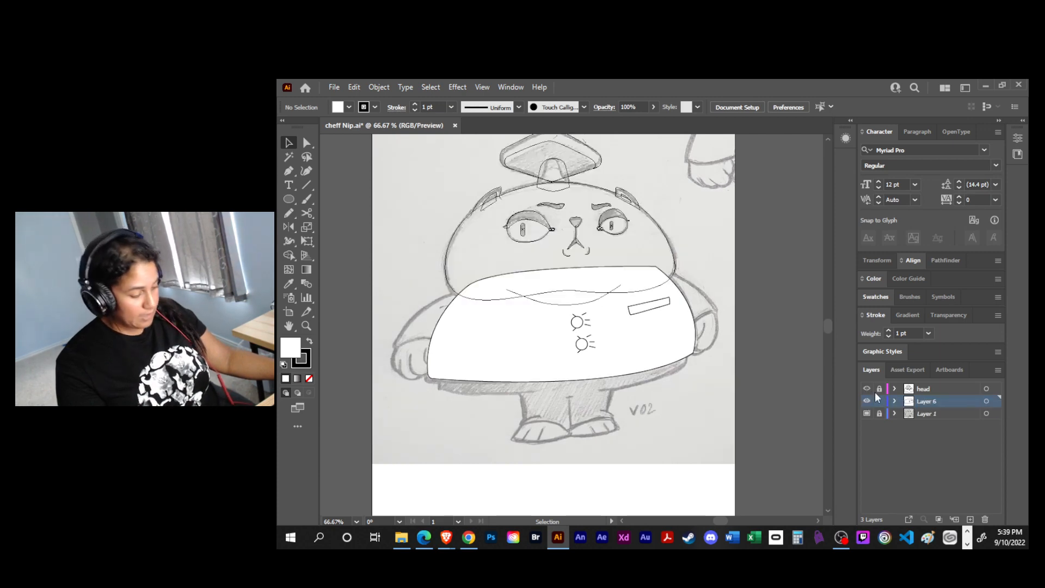
- Rename Layer 6 to Core, lock it and switch it to outline view
{"action": "double_click", "coordinate": [918, 405]}
{"action": "type", "text": "Ca"}
{"action": "key", "text": "BackSpace"}
{"action": "type", "text": "ore"}
{"action": "key", "text": "Return"}
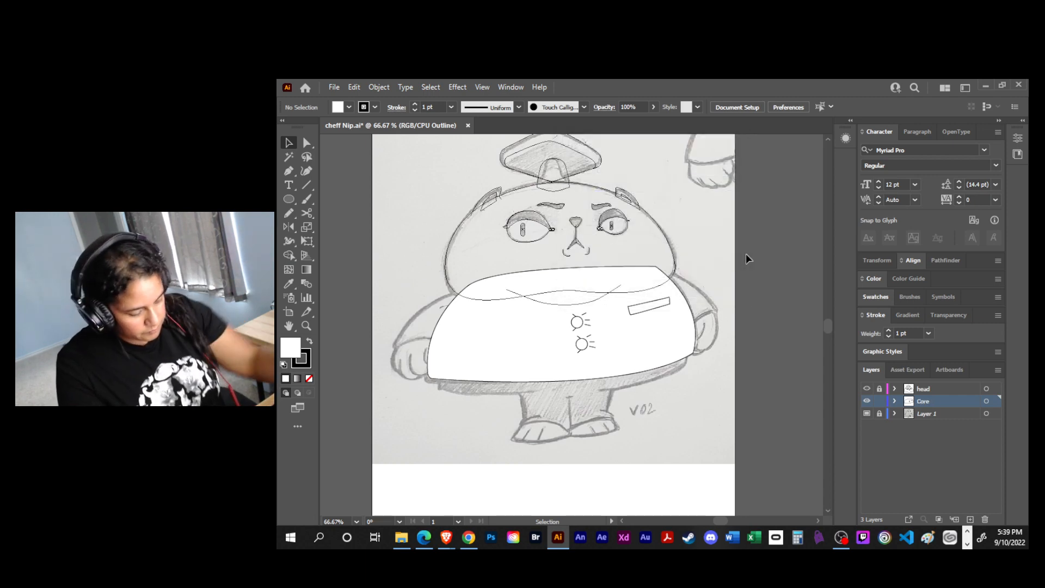
{"action": "left_click", "coordinate": [879, 401]}
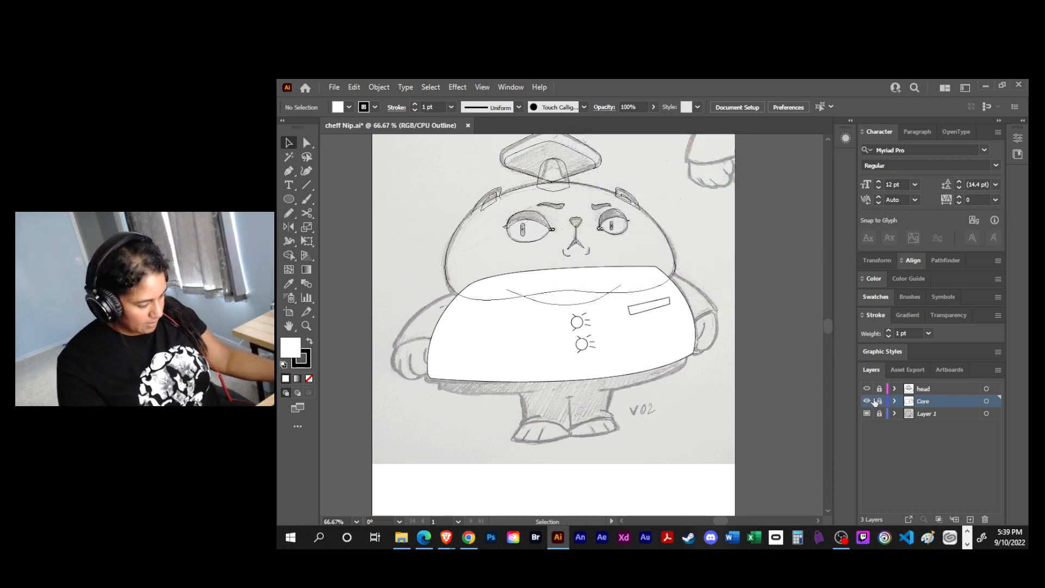
{"action": "left_click", "coordinate": [867, 401], "text": "ctrl"}
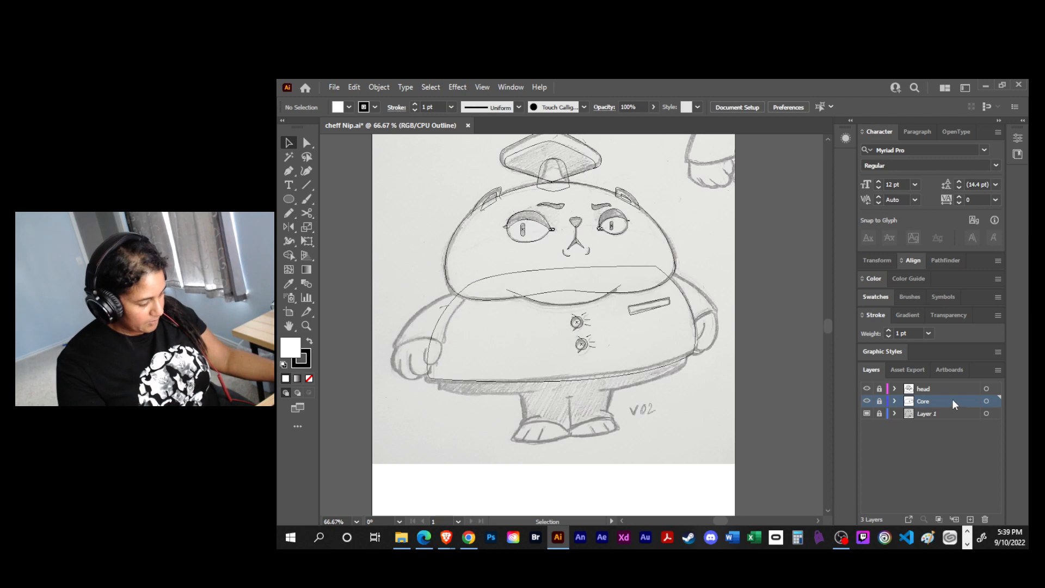
- Add a new layer above Core named Left arm, and save the file
{"action": "left_click", "coordinate": [969, 519]}
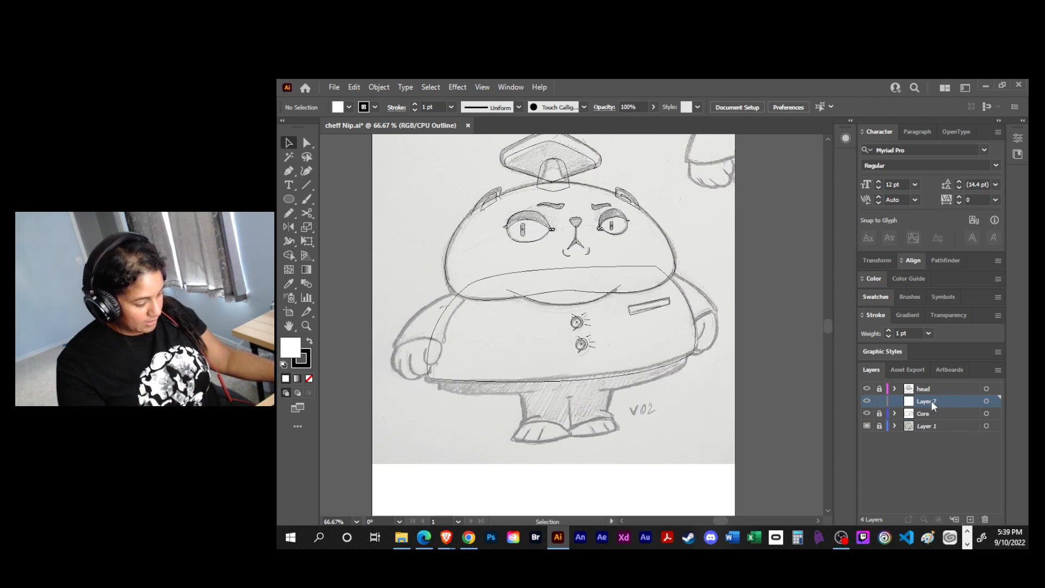
{"action": "type", "text": "Left arm"}
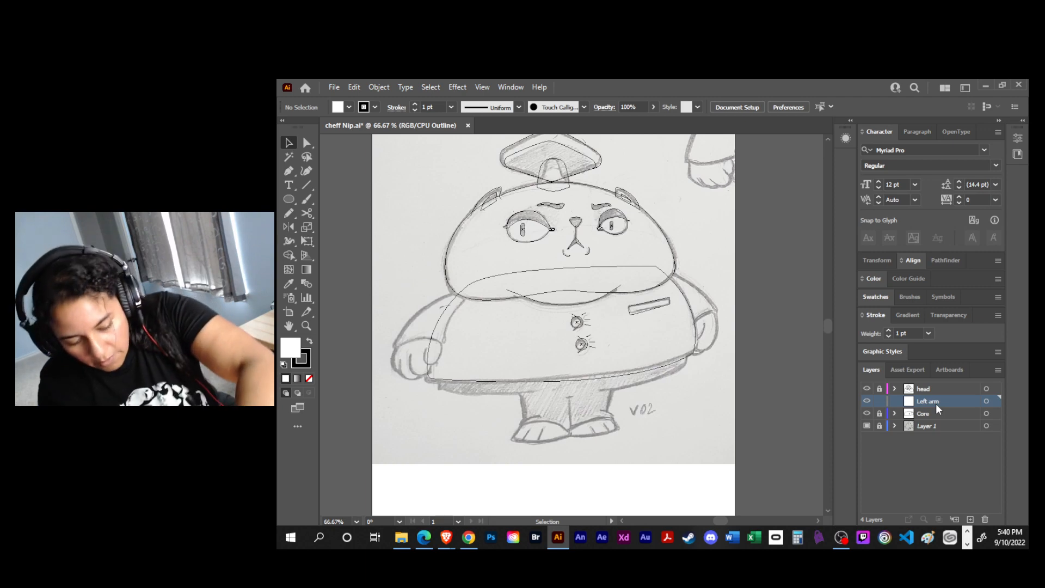
{"action": "key", "text": "ctrl+s"}
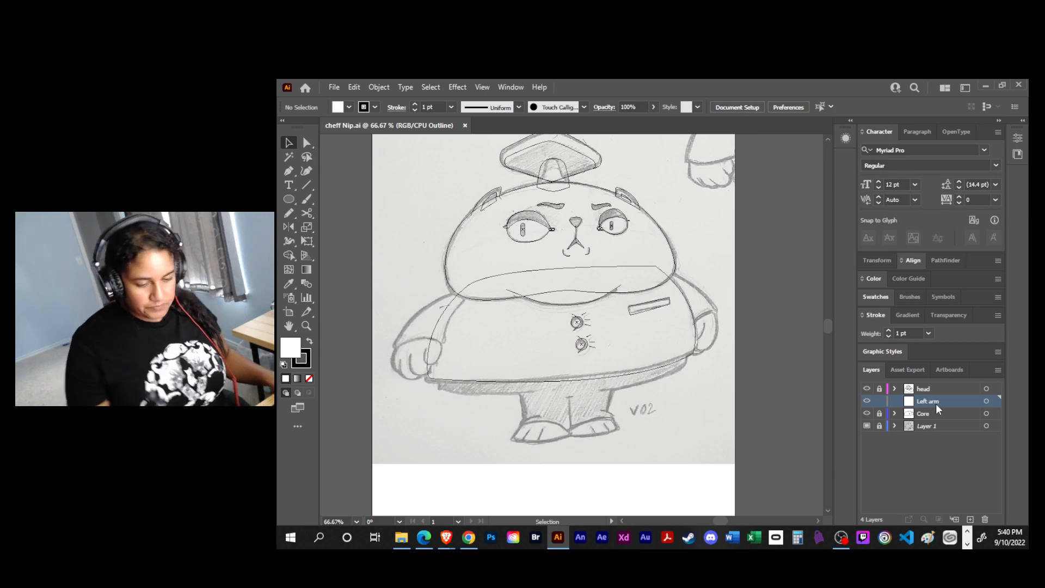
- Trace the left arm's sleeve from the cuff to the shoulder as a closed curved shape with the Pen tool
{"action": "key", "text": "ctrl+equal"}
{"action": "key", "text": "ctrl+equal"}
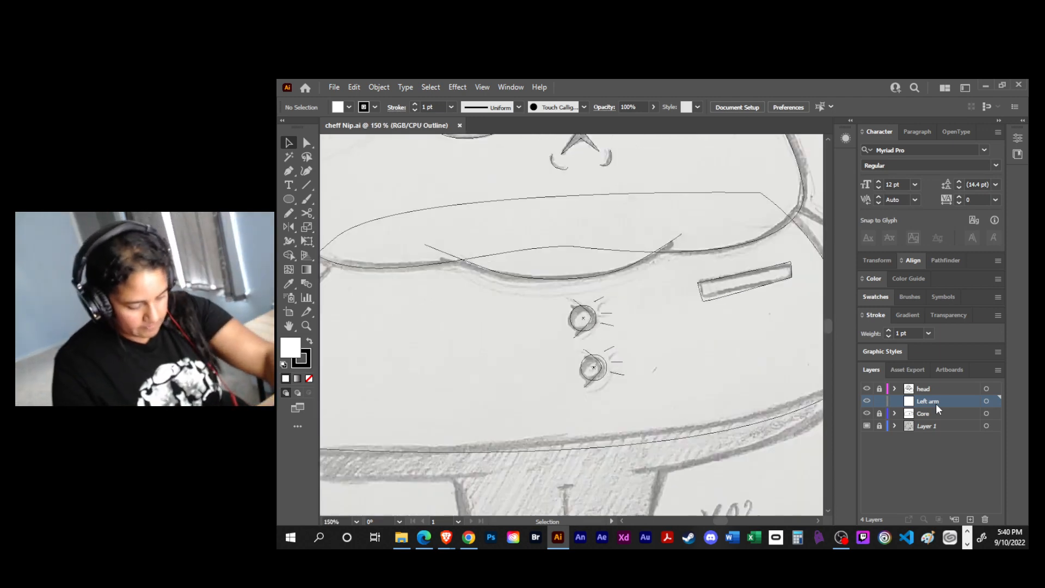
{"action": "mouse_move", "coordinate": [420, 344]}
{"action": "left_mouse_down"}
{"action": "mouse_move", "coordinate": [499, 312]}
{"action": "mouse_move", "coordinate": [720, 297]}
{"action": "mouse_move", "coordinate": [678, 304]}
{"action": "left_mouse_up"}
{"action": "key", "text": "p"}
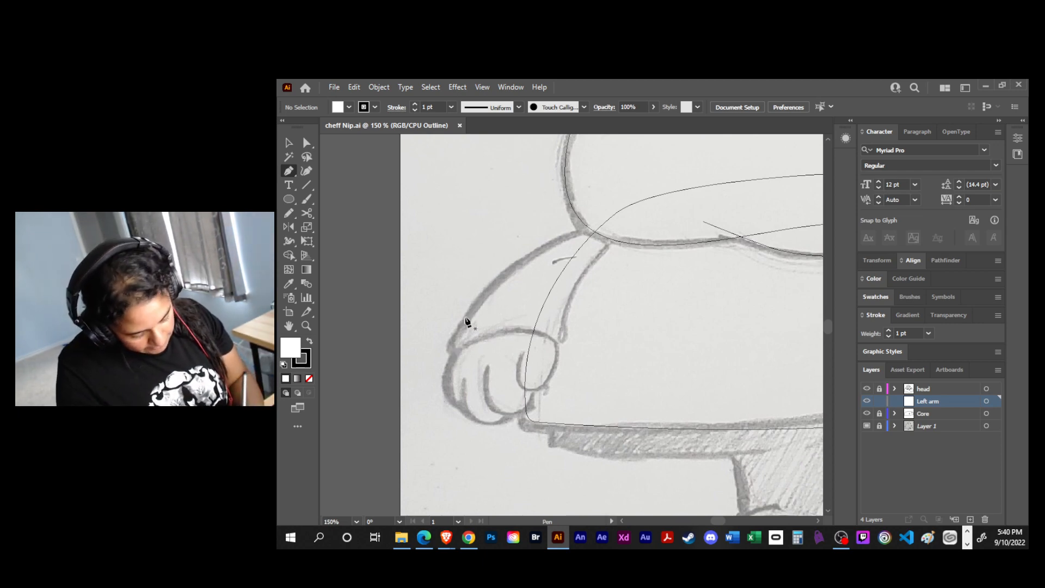
{"action": "left_click", "coordinate": [565, 332]}
{"action": "left_click_drag", "start_coordinate": [524, 373], "coordinate": [487, 377]}
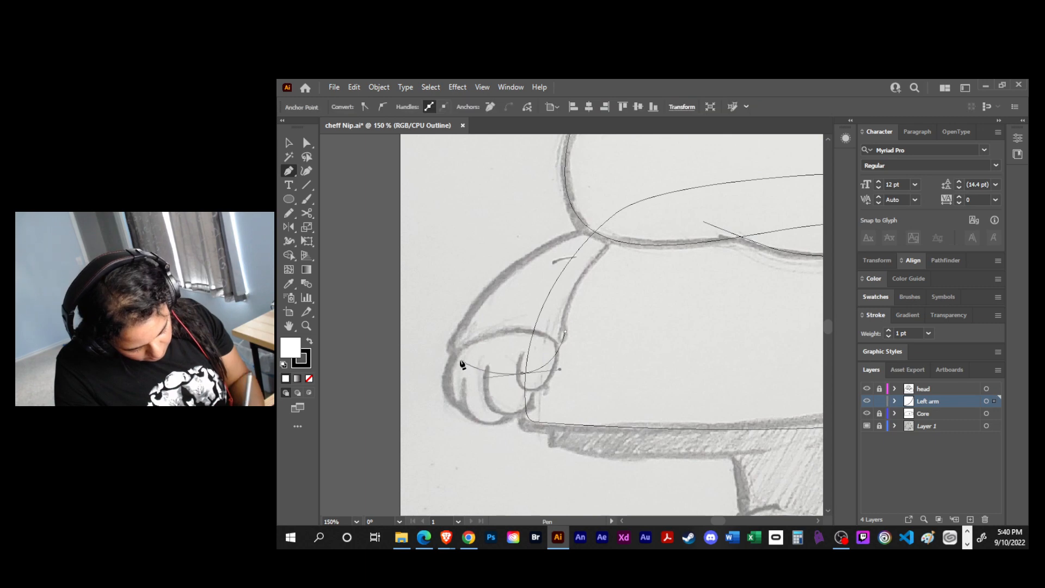
{"action": "left_click_drag", "start_coordinate": [452, 329], "coordinate": [454, 326]}
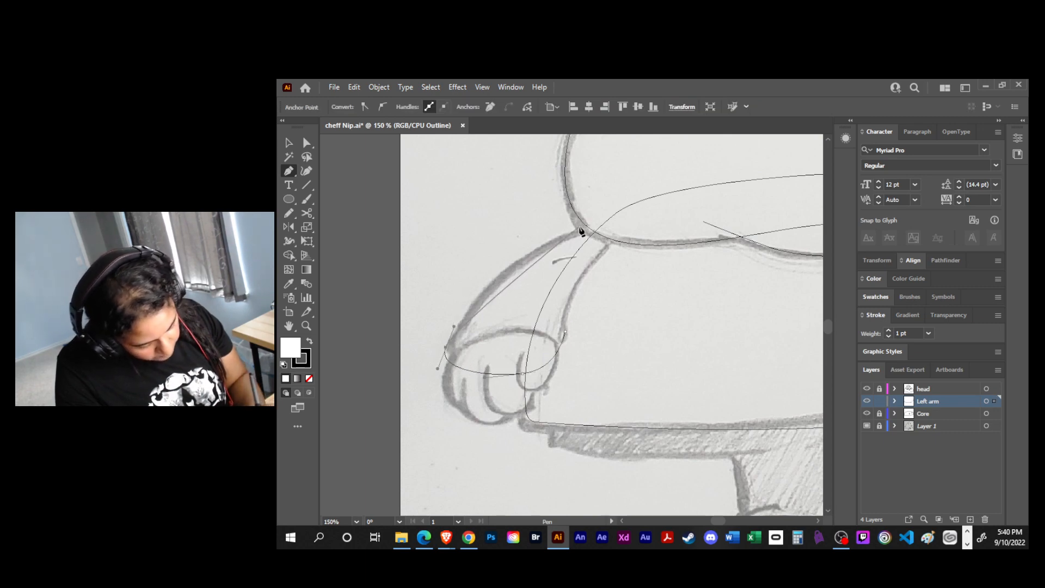
{"action": "left_click_drag", "start_coordinate": [591, 225], "coordinate": [654, 218]}
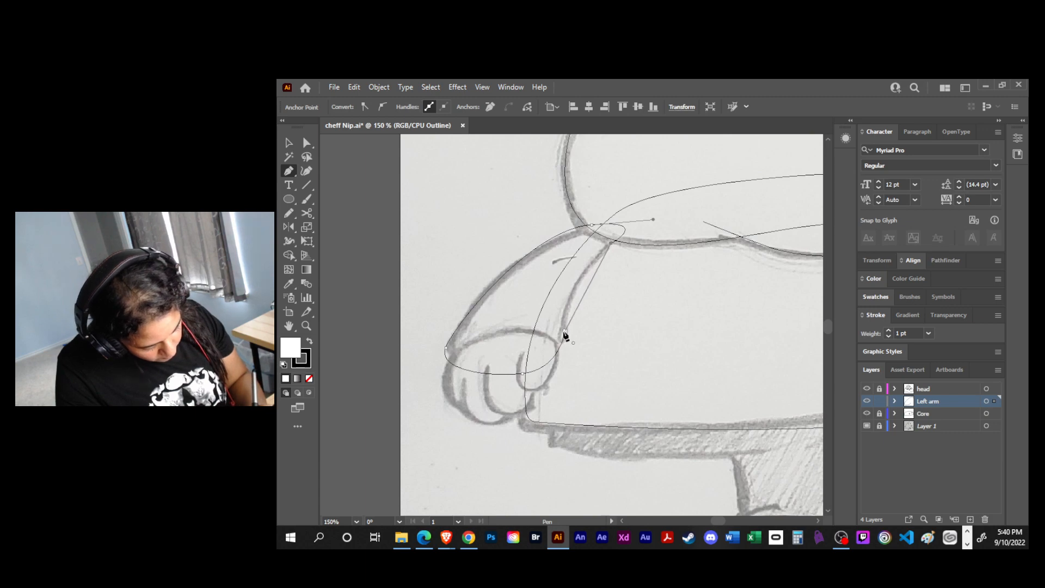
{"action": "left_click_drag", "start_coordinate": [565, 331], "coordinate": [570, 378]}
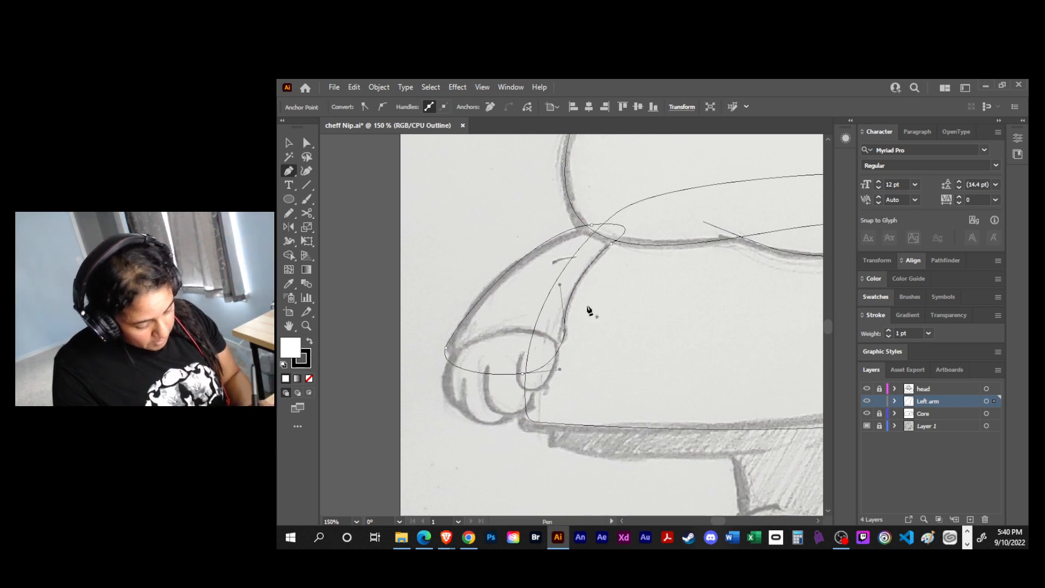
- Nudge the sleeve's shoulder anchor onto the sketched line and deselect the shape
{"action": "key", "text": "a"}
{"action": "left_click", "coordinate": [593, 229]}
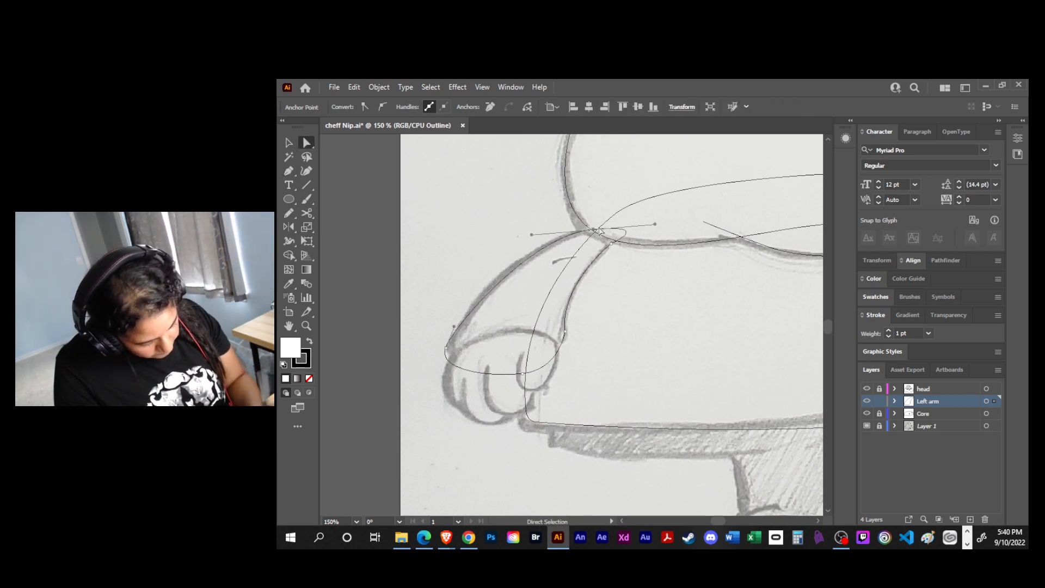
{"action": "left_click_drag", "start_coordinate": [594, 233], "coordinate": [592, 232]}
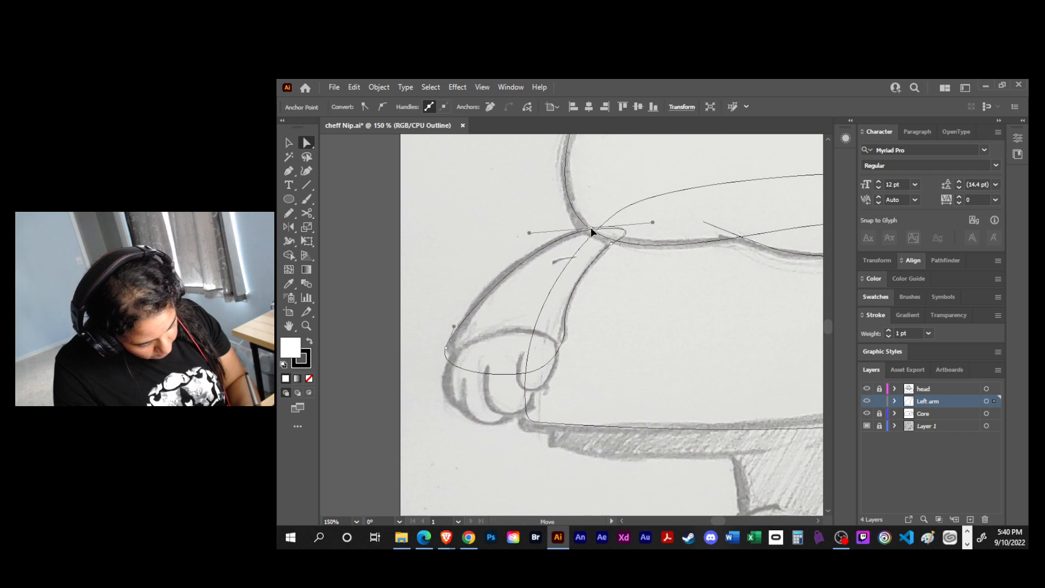
{"action": "left_click", "coordinate": [308, 145]}
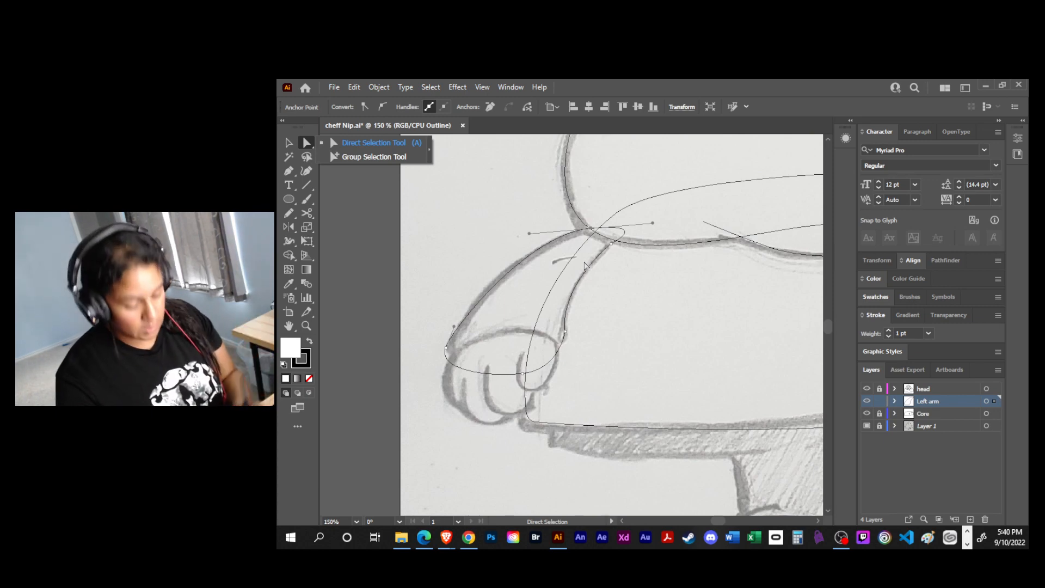
{"action": "left_click", "coordinate": [625, 304]}
- Trace the left paw below the sleeve as a closed curved shape, adjusting its curve handle to follow the sketch
{"action": "key", "text": "p"}
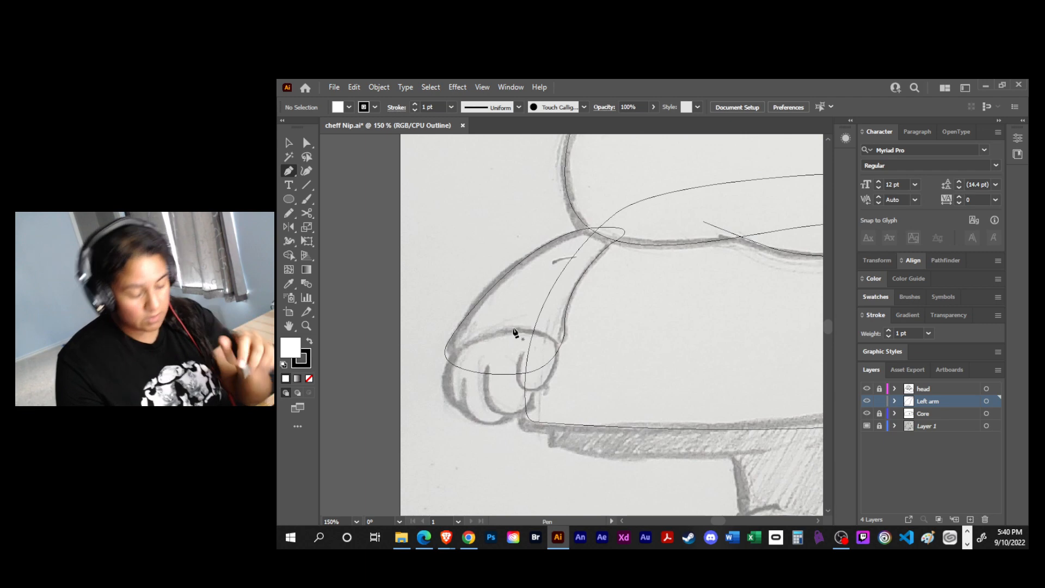
{"action": "left_click", "coordinate": [554, 346]}
{"action": "left_click_drag", "start_coordinate": [457, 347], "coordinate": [408, 386]}
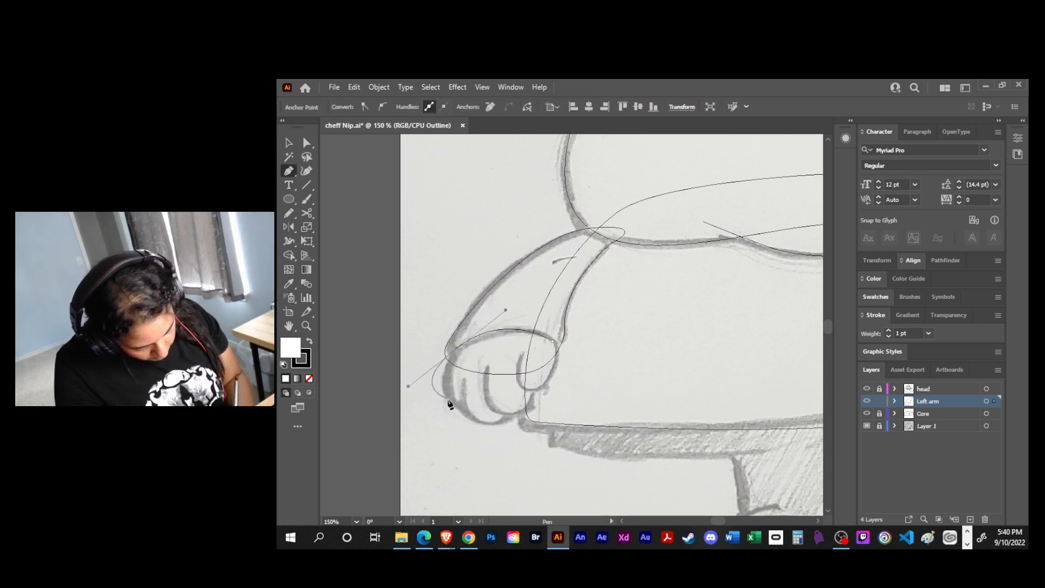
{"action": "left_click", "coordinate": [476, 416]}
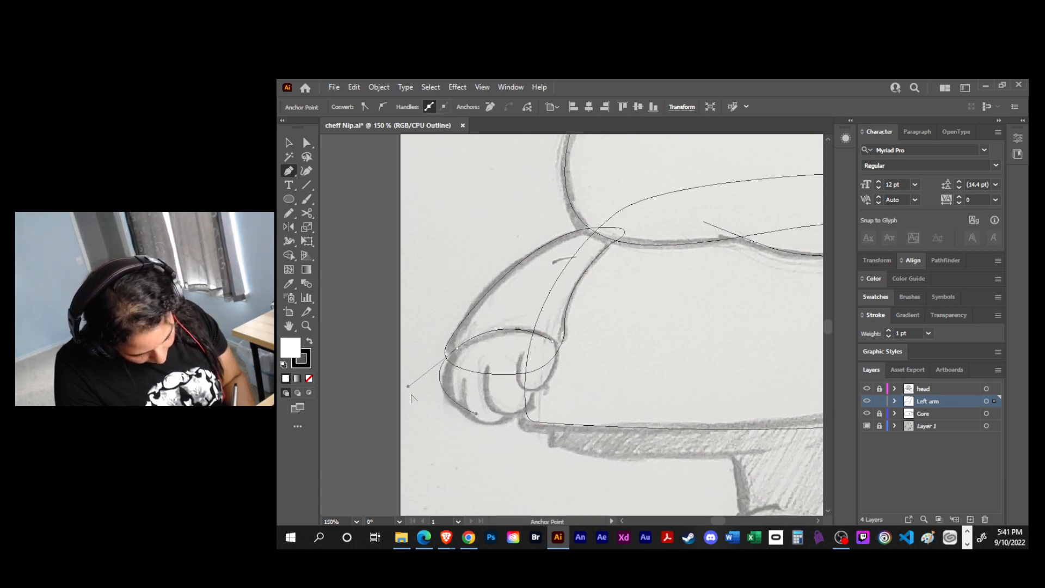
{"action": "left_click_drag", "start_coordinate": [408, 386], "coordinate": [409, 392]}
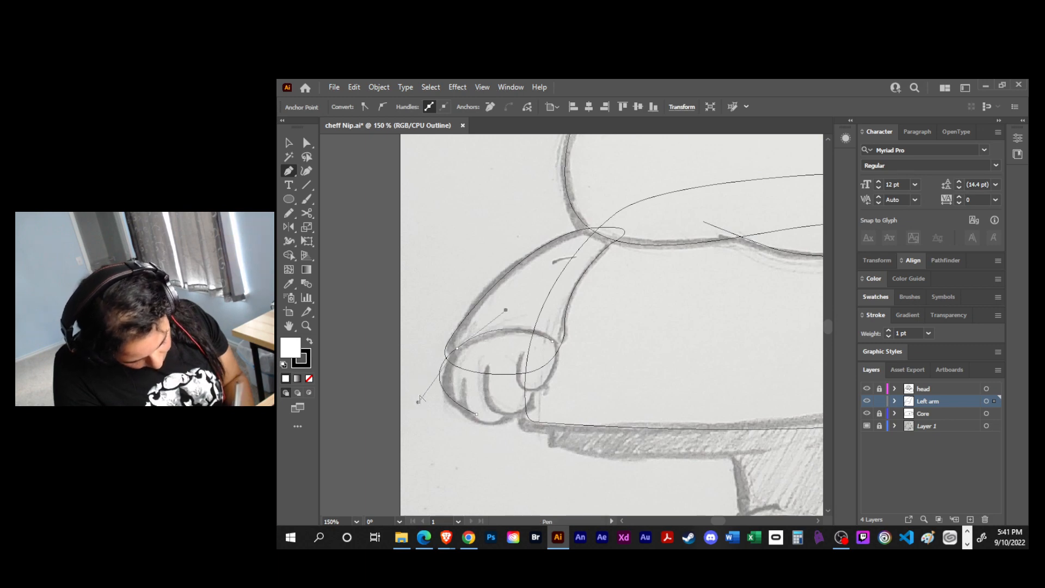
{"action": "left_click_drag", "start_coordinate": [477, 415], "coordinate": [560, 379]}
{"action": "left_click_drag", "start_coordinate": [553, 340], "coordinate": [547, 285]}
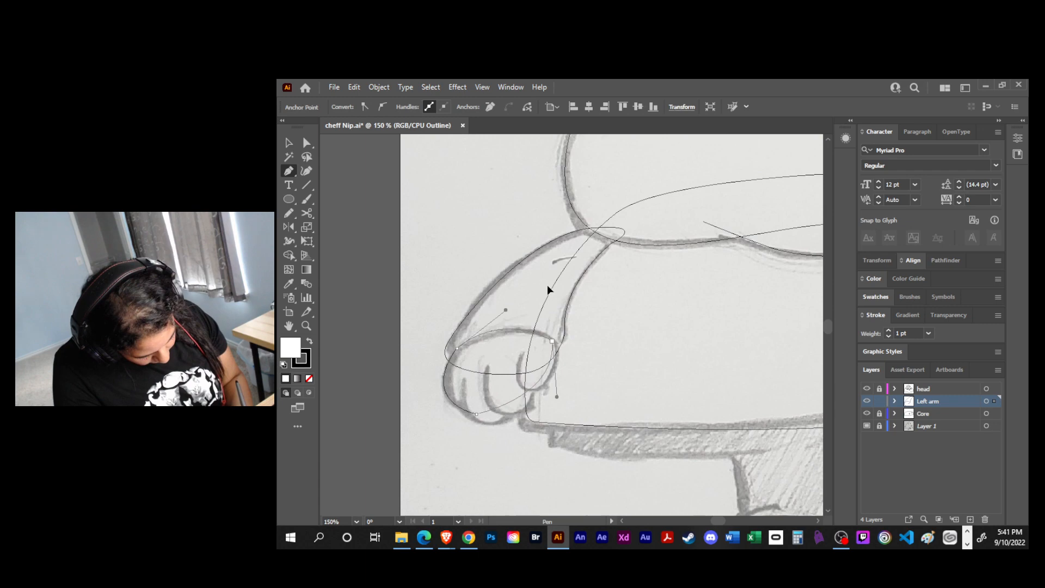
{"action": "left_click", "coordinate": [554, 333], "text": "ctrl"}
- Trace the outer and middle fingers of the left paw as two open curves with the Pen tool
{"action": "key", "text": "p"}
{"action": "left_click", "coordinate": [463, 375]}
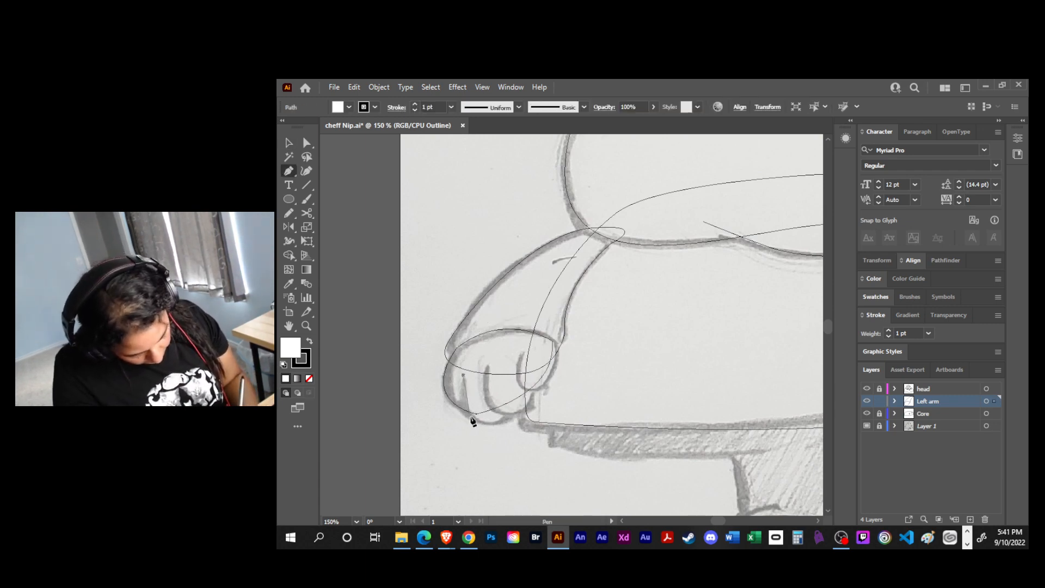
{"action": "left_click", "coordinate": [488, 428]}
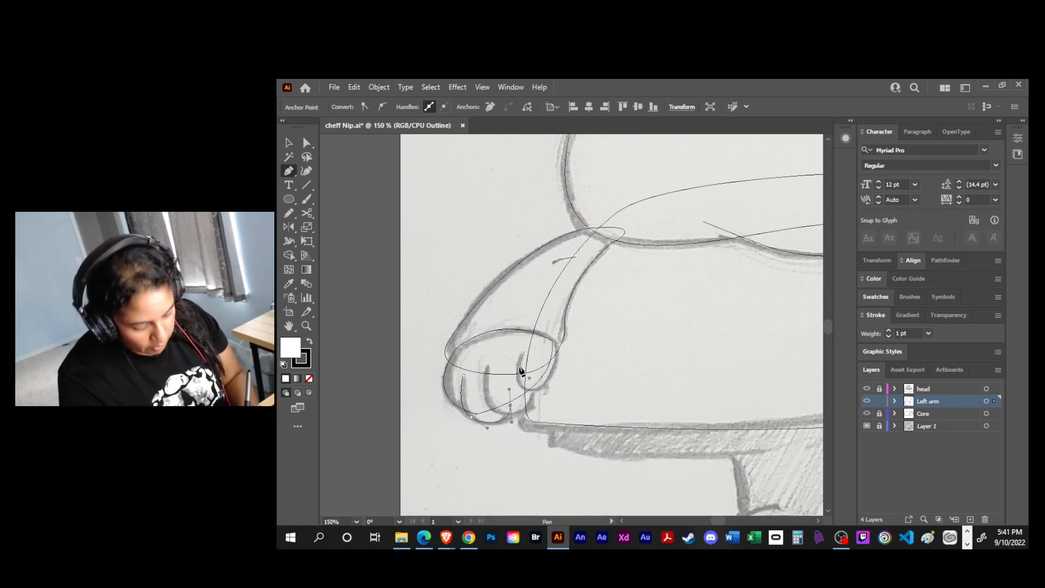
{"action": "left_click", "coordinate": [488, 363]}
{"action": "left_click_drag", "start_coordinate": [493, 412], "coordinate": [504, 421]}
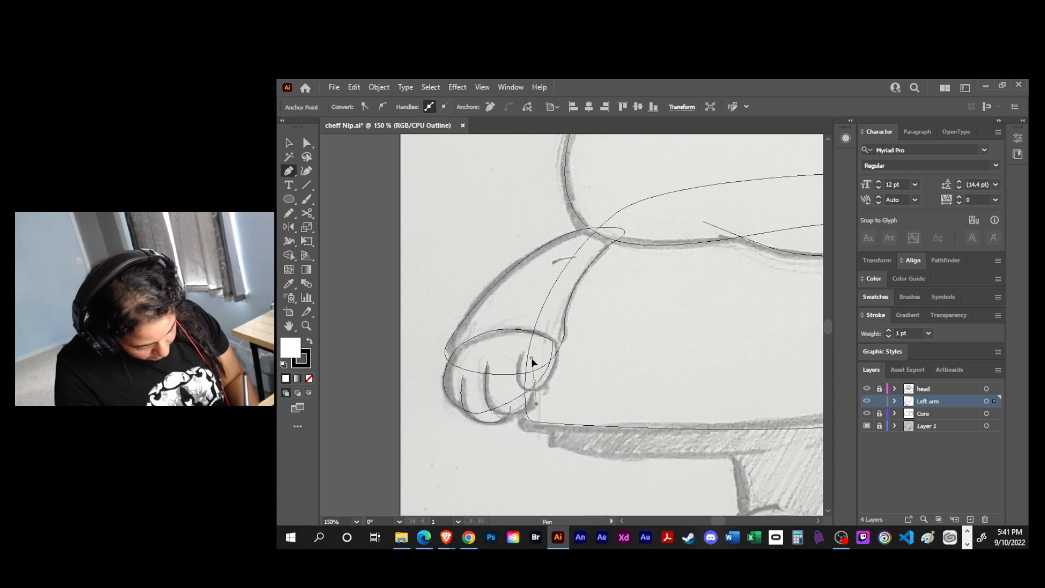
{"action": "left_click_drag", "start_coordinate": [531, 349], "coordinate": [532, 355]}
- Adjust the anchors and handles of the two finger curves to round them along the sketched fingertips
{"action": "key", "text": "a"}
{"action": "left_click", "coordinate": [553, 397]}
{"action": "left_click", "coordinate": [510, 408]}
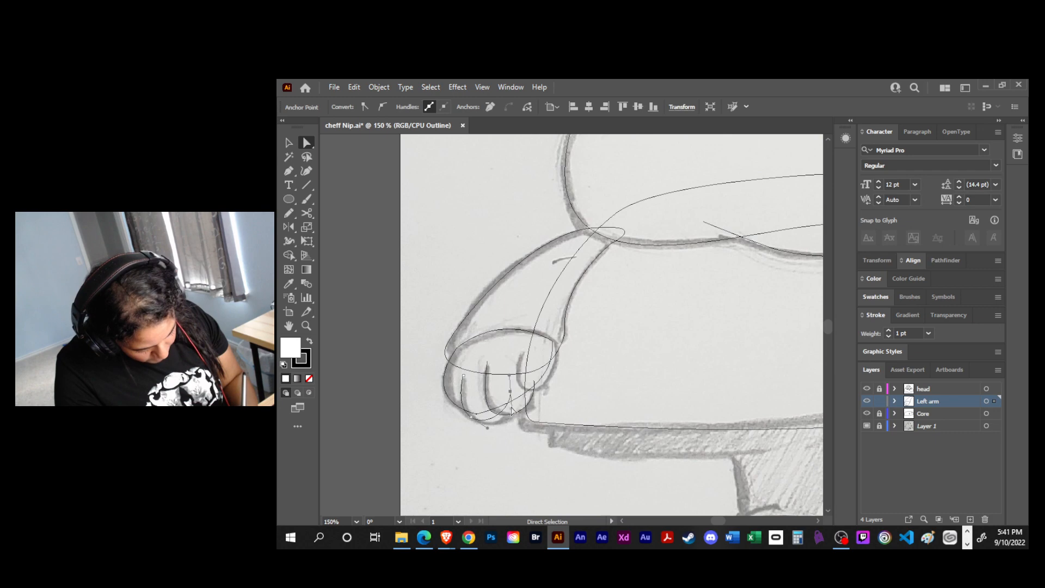
{"action": "left_click", "coordinate": [510, 394]}
{"action": "left_click_drag", "start_coordinate": [512, 408], "coordinate": [514, 425]}
{"action": "left_click", "coordinate": [534, 381]}
{"action": "left_click_drag", "start_coordinate": [533, 374], "coordinate": [474, 394]}
{"action": "left_click", "coordinate": [492, 412]}
- Trace the inner finger of the left paw as a curve ending at the cuff's inner corner
{"action": "key", "text": "p"}
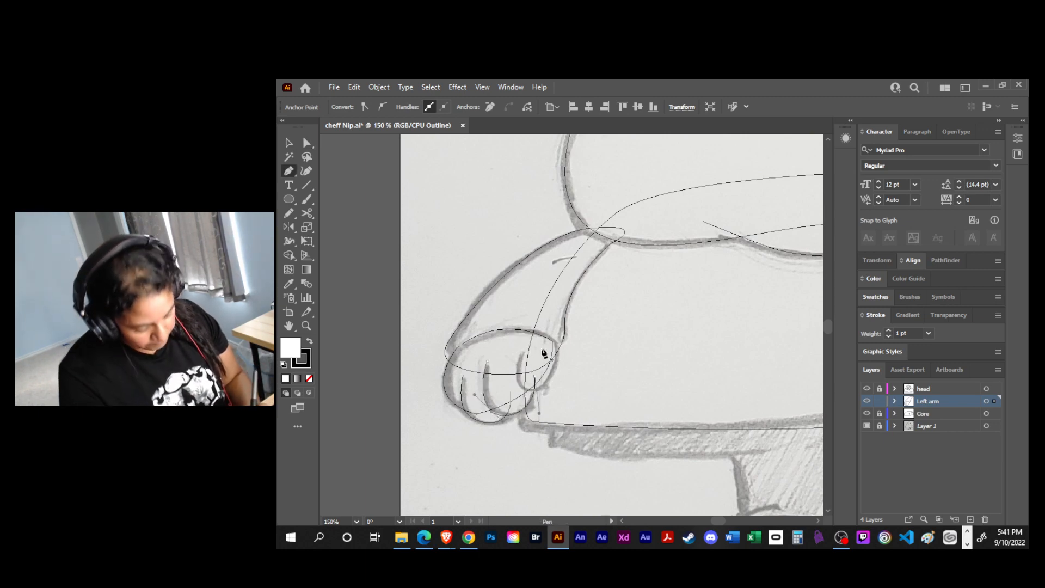
{"action": "left_click", "coordinate": [521, 349]}
{"action": "left_click_drag", "start_coordinate": [552, 342], "coordinate": [544, 302]}
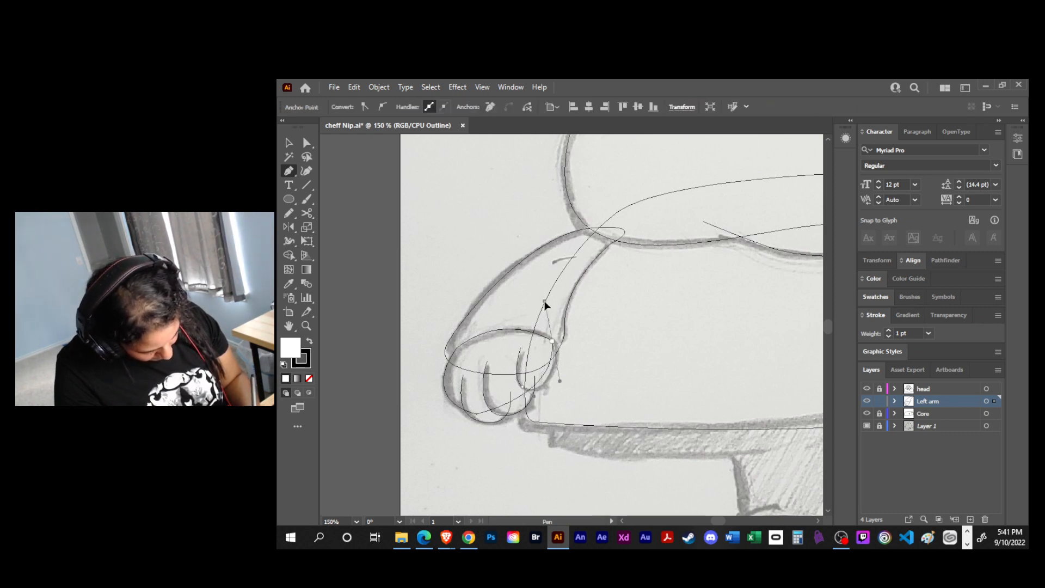
- Switch the Left arm layer to preview mode with its white fill and black stroke, and deselect the artwork
{"action": "key", "text": "v"}
{"action": "left_click", "coordinate": [536, 473]}
{"action": "left_click", "coordinate": [987, 401]}
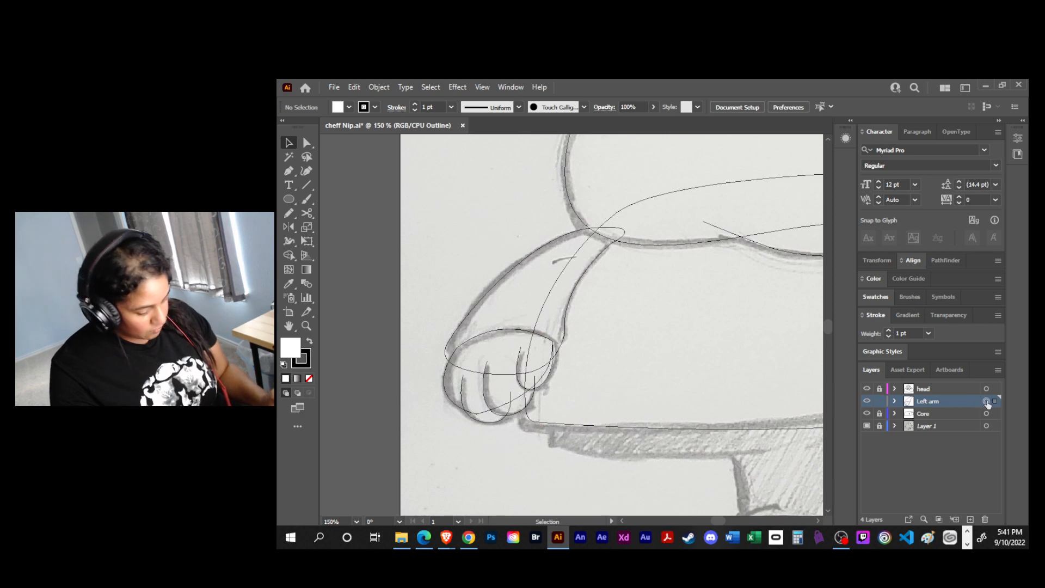
{"action": "left_click", "coordinate": [871, 400], "text": "ctrl"}
{"action": "left_click", "coordinate": [618, 397]}
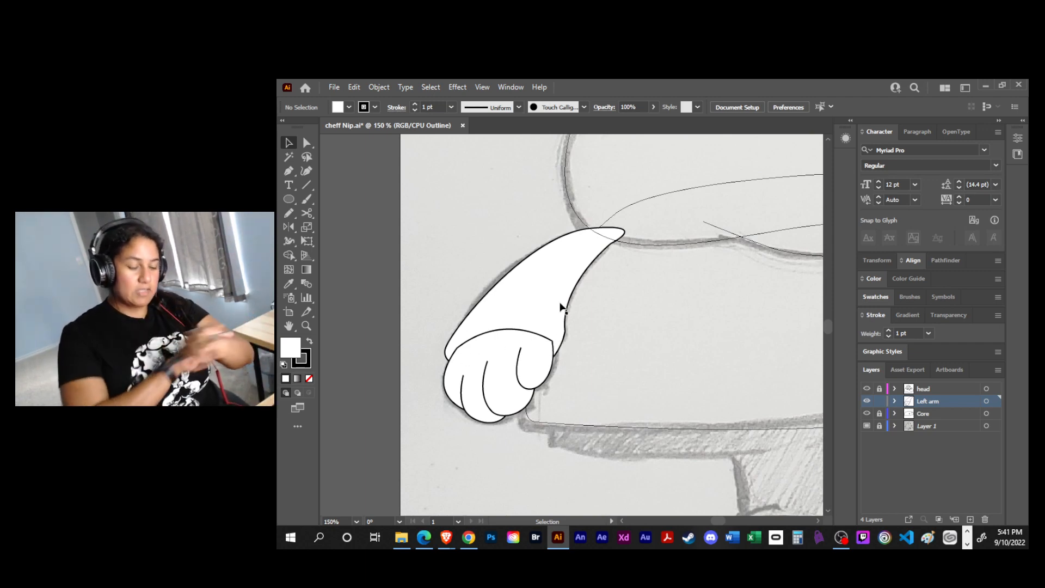
- Reshape the inner finger curve with Direct Selection to make its inside rounder and smooth its end at the cuff
{"action": "key", "text": "a"}
{"action": "left_click", "coordinate": [521, 351]}
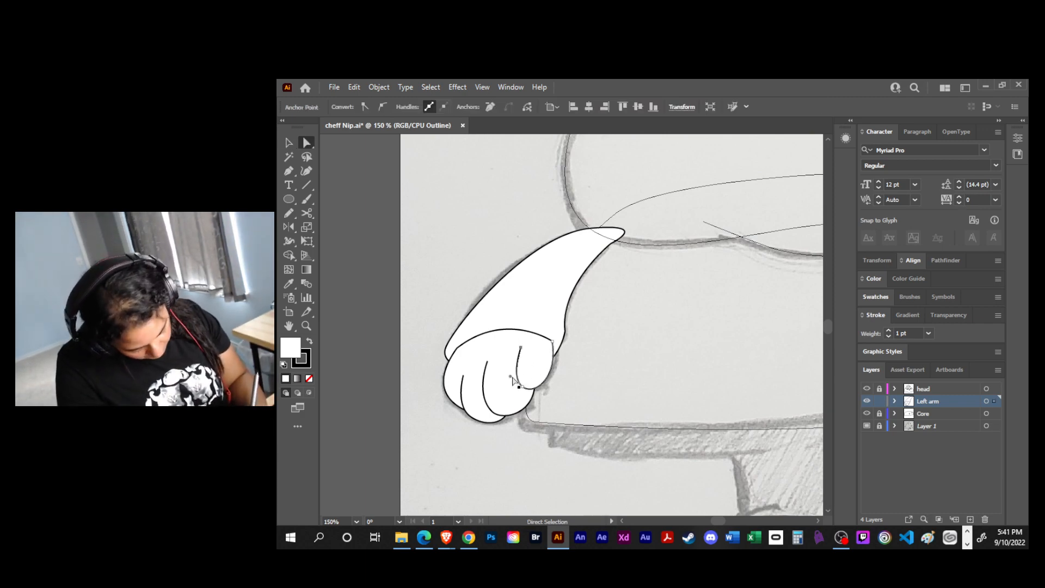
{"action": "left_click", "coordinate": [551, 372]}
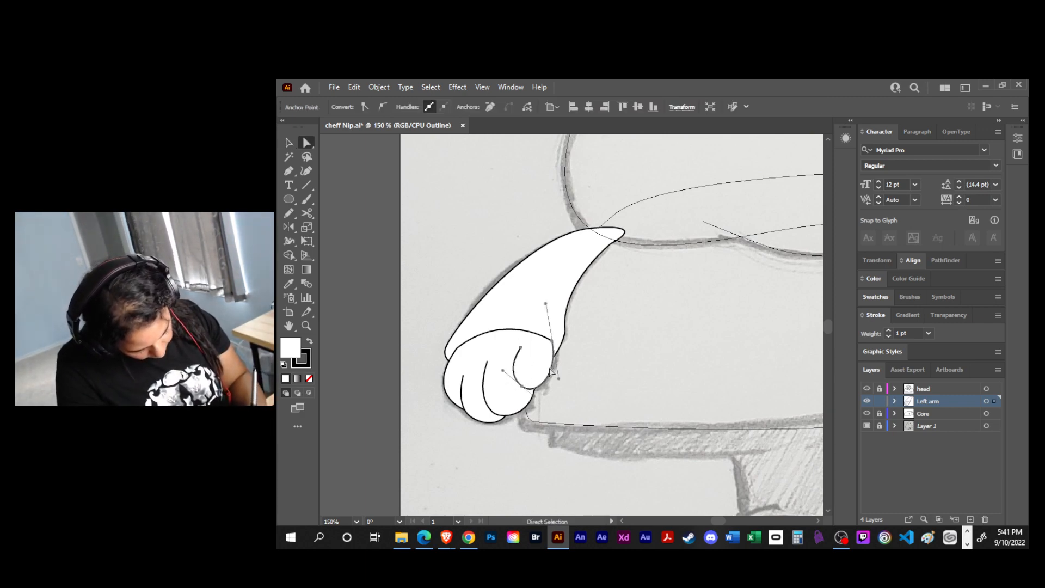
{"action": "left_click", "coordinate": [551, 371]}
{"action": "left_click", "coordinate": [551, 371]}
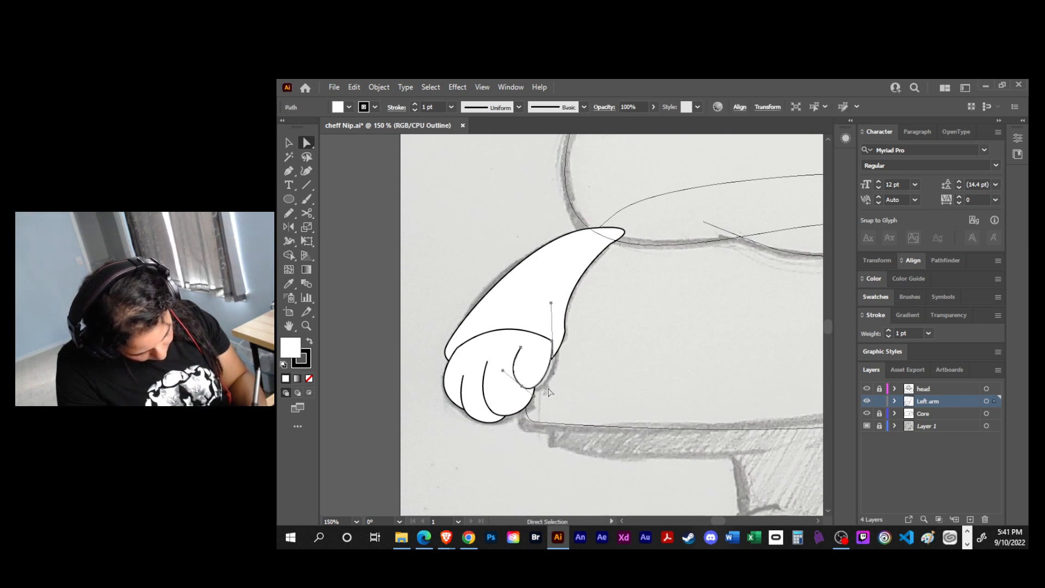
- Try to reshape the middle finger's end near the inner finger, and undo the last two changes
{"action": "left_click", "coordinate": [535, 402]}
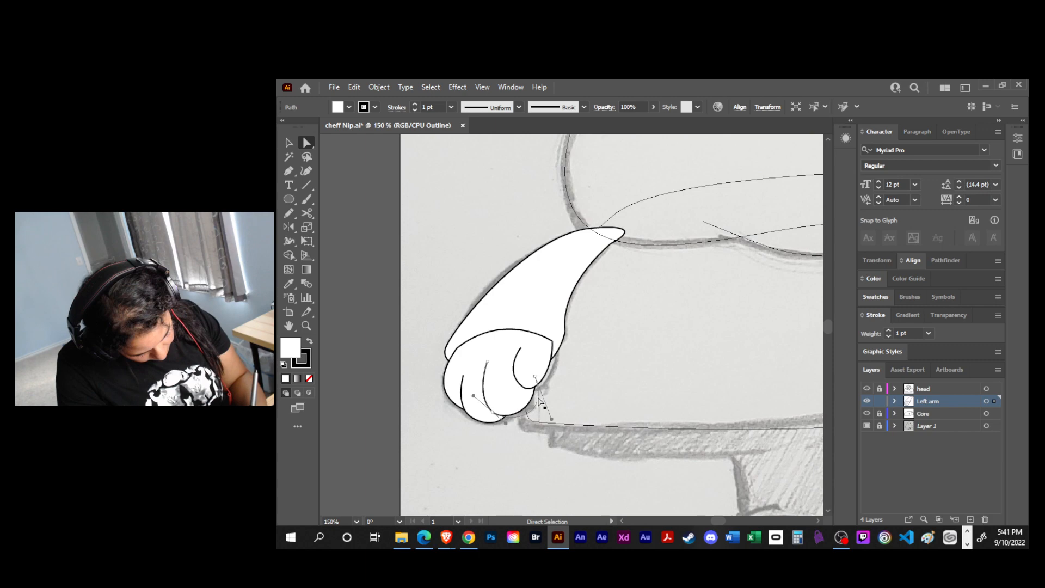
{"action": "left_click", "coordinate": [552, 375]}
{"action": "left_click", "coordinate": [566, 389]}
{"action": "left_click", "coordinate": [520, 403]}
{"action": "left_click_drag", "start_coordinate": [534, 376], "coordinate": [532, 374]}
{"action": "key", "text": "ctrl+z"}
{"action": "key", "text": "ctrl+z"}
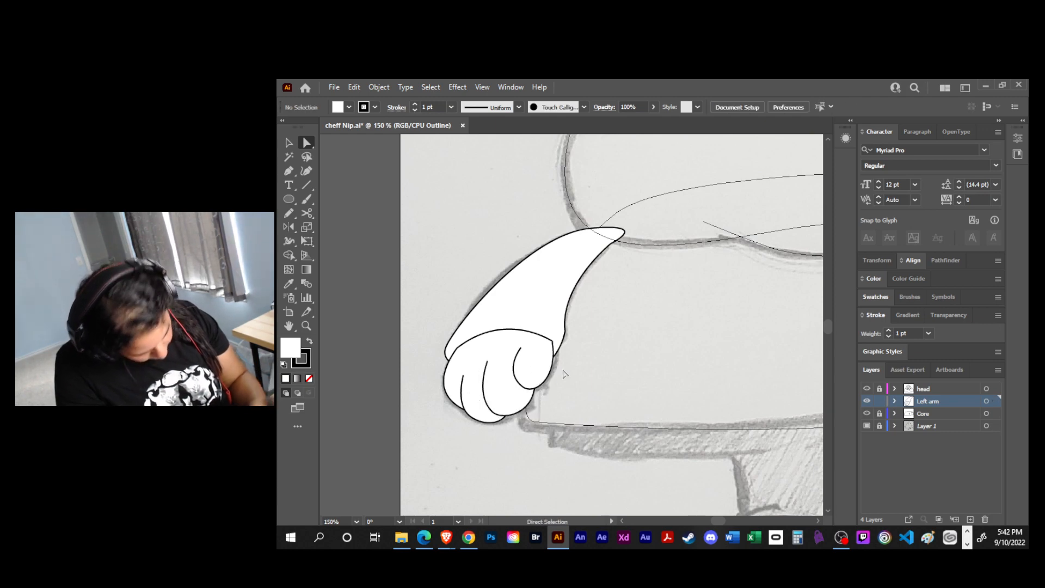
- Adjust the end anchor and handle of the middle finger curve to tuck it under the inner finger, and deselect
{"action": "left_click", "coordinate": [534, 376]}
{"action": "mouse_move", "coordinate": [536, 380]}
{"action": "left_mouse_down"}
{"action": "mouse_move", "coordinate": [532, 368]}
{"action": "mouse_move", "coordinate": [537, 390]}
{"action": "left_mouse_up"}
{"action": "left_click", "coordinate": [536, 407]}
{"action": "left_click", "coordinate": [527, 394]}
{"action": "left_click_drag", "start_coordinate": [536, 408], "coordinate": [541, 408]}
{"action": "left_click", "coordinate": [489, 421]}
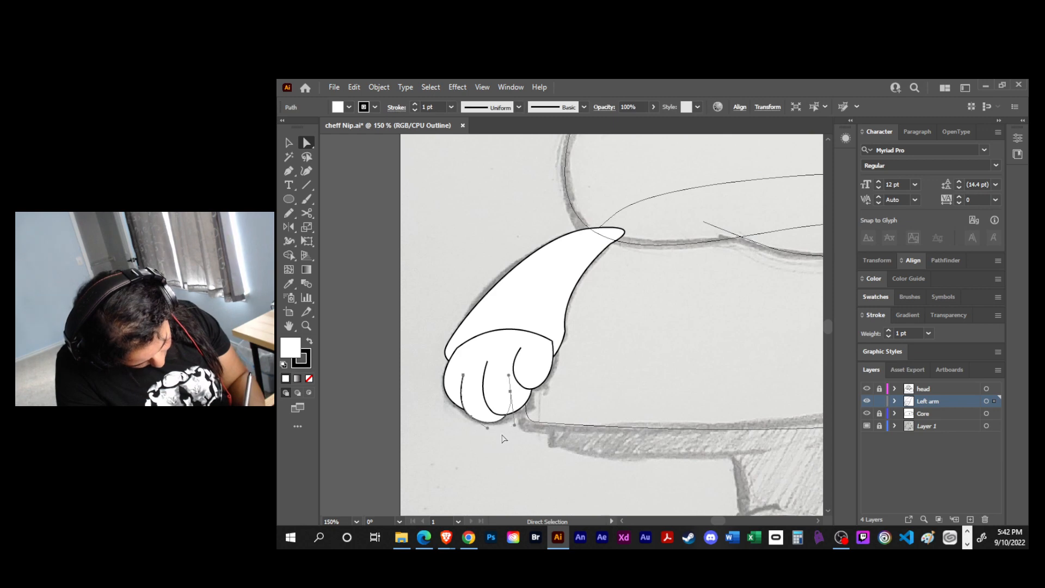
{"action": "left_click", "coordinate": [503, 439]}
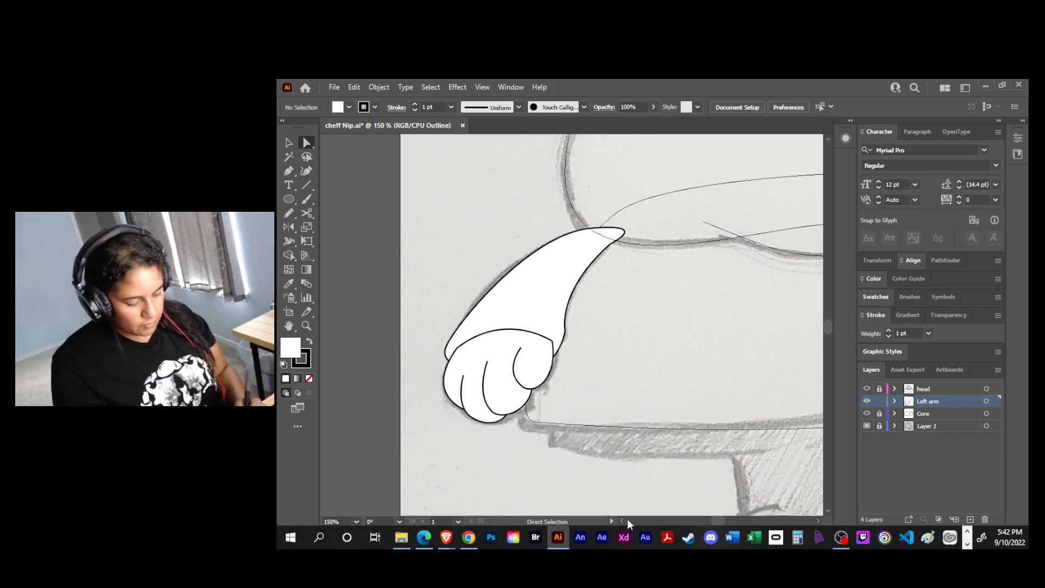
- Save the file, and lock the Left arm layer in outline view
{"action": "key", "text": "ctrl+s"}
{"action": "key", "text": "ctrl+plus"}
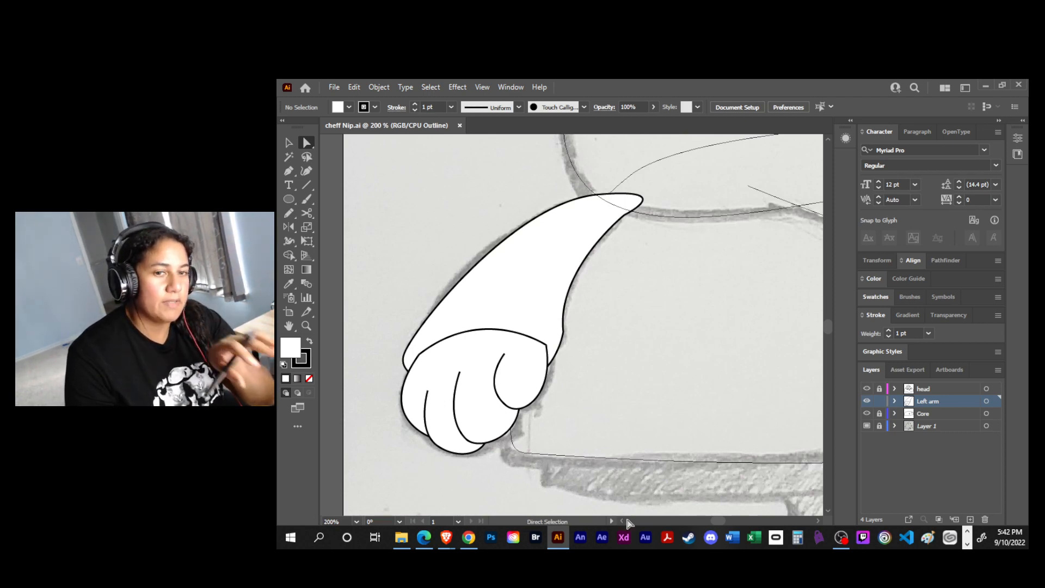
{"action": "key", "text": "ctrl+0"}
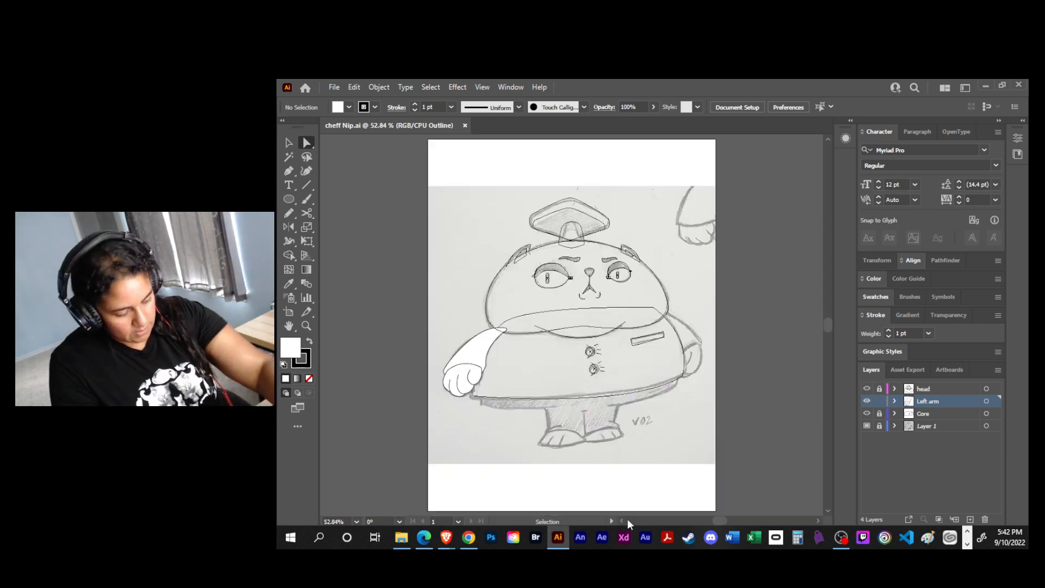
{"action": "left_click_drag", "start_coordinate": [636, 403], "coordinate": [593, 396]}
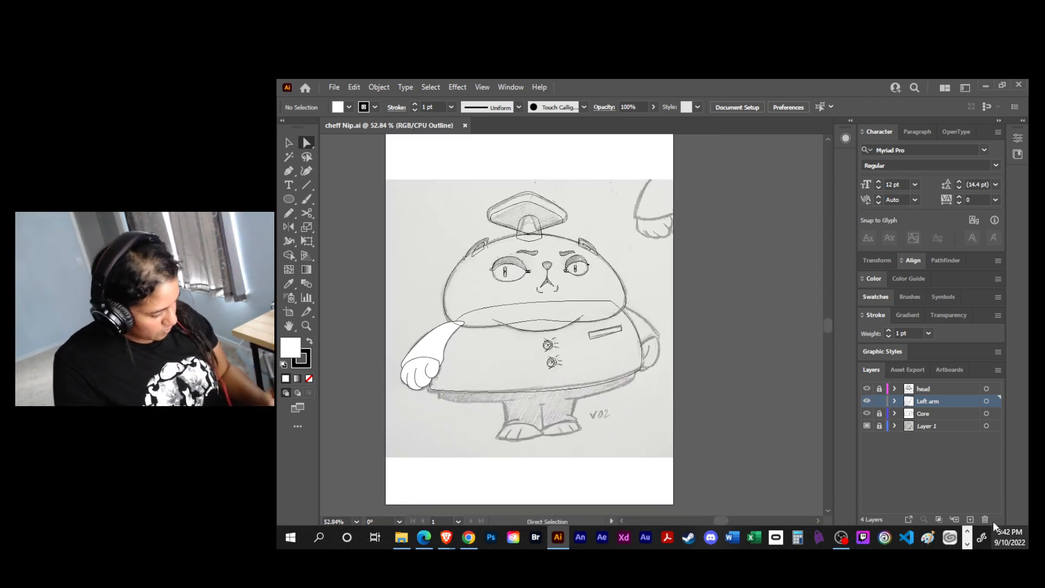
{"action": "left_click", "coordinate": [878, 402]}
{"action": "left_click", "coordinate": [867, 401], "text": "ctrl"}
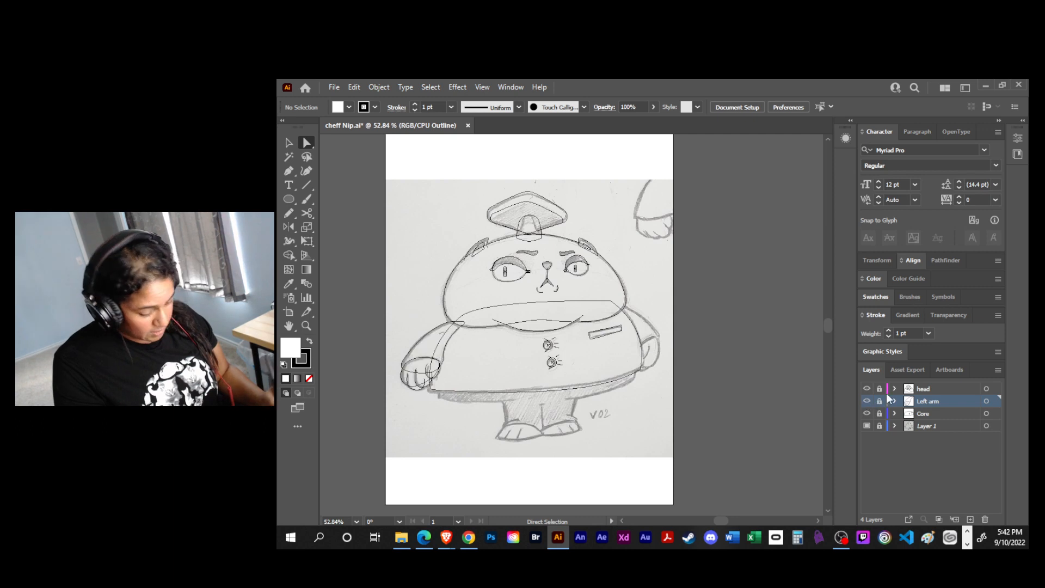
- Add a new layer between Core and Layer 1, and save the file
{"action": "left_click", "coordinate": [937, 425]}
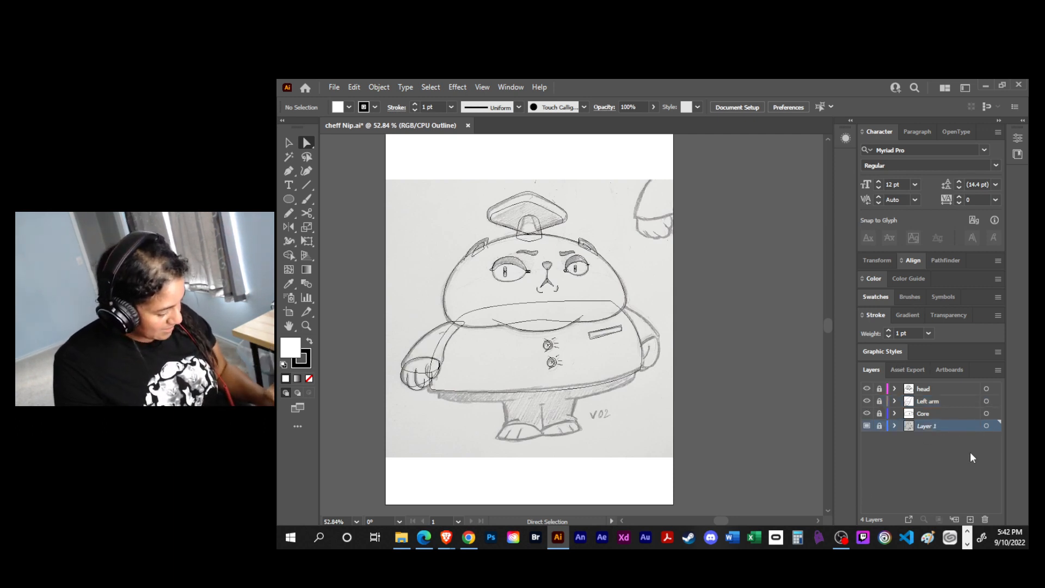
{"action": "left_click", "coordinate": [970, 518]}
{"action": "key", "text": "ctrl+s"}
- Draw the right sleeve on Layer 8 as a closed three-anchor Pen path, from the shoulder around the outer wrist and behind the body
{"action": "key", "text": "ctrl+equal"}
{"action": "key", "text": "ctrl+equal"}
{"action": "key", "text": "ctrl+equal"}
{"action": "left_click_drag", "start_coordinate": [848, 342], "coordinate": [629, 272]}
{"action": "key", "text": "p"}
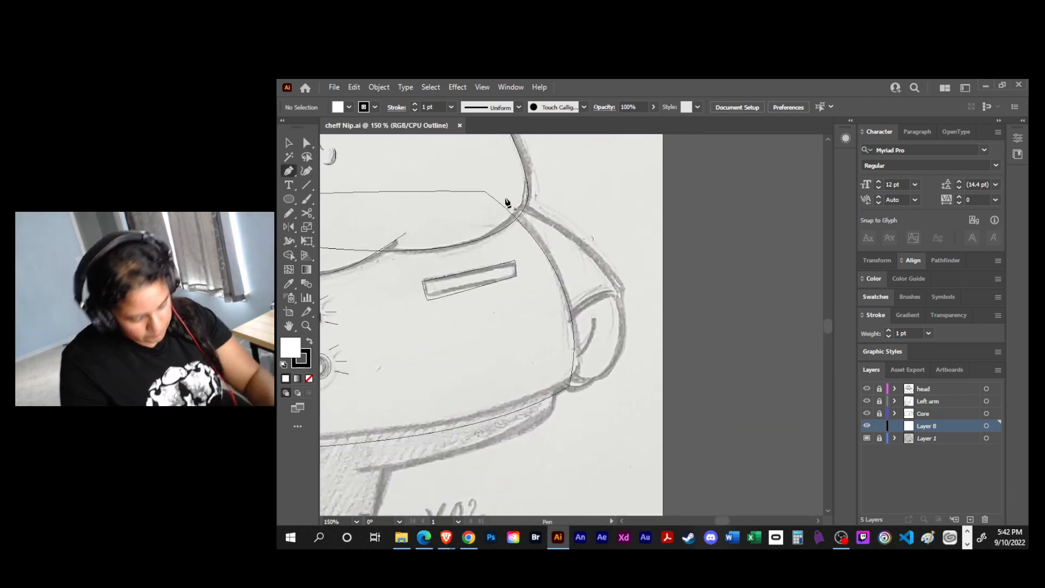
{"action": "left_click", "coordinate": [499, 192]}
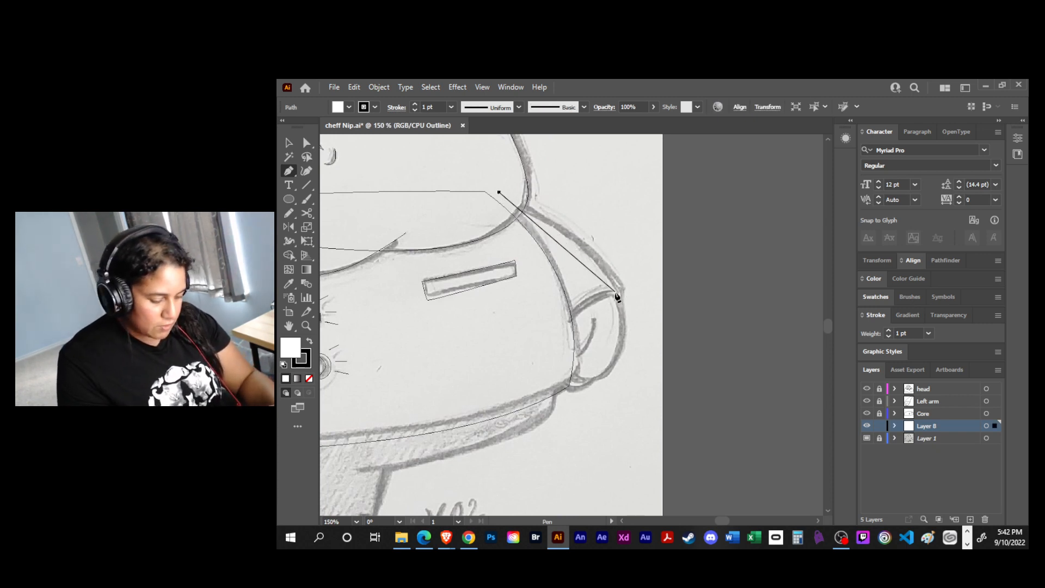
{"action": "left_click_drag", "start_coordinate": [619, 281], "coordinate": [625, 311]}
{"action": "left_click_drag", "start_coordinate": [569, 343], "coordinate": [553, 326]}
{"action": "left_click_drag", "start_coordinate": [499, 192], "coordinate": [505, 179]}
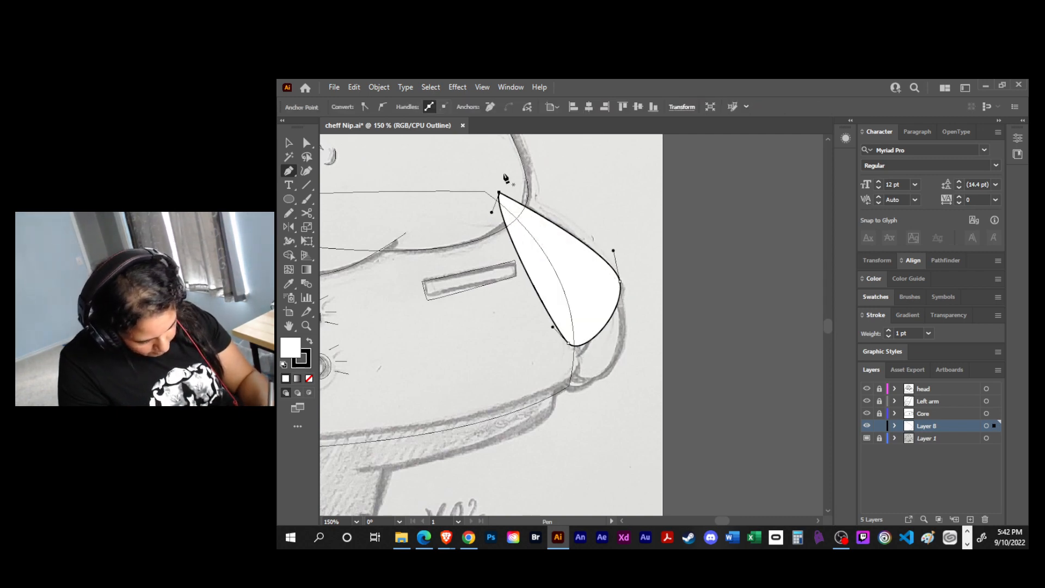
- Switch Layer 8 to outline view and trace the right hand's palm as a closed curved path below the sleeve
{"action": "left_click", "coordinate": [867, 426], "text": "ctrl"}
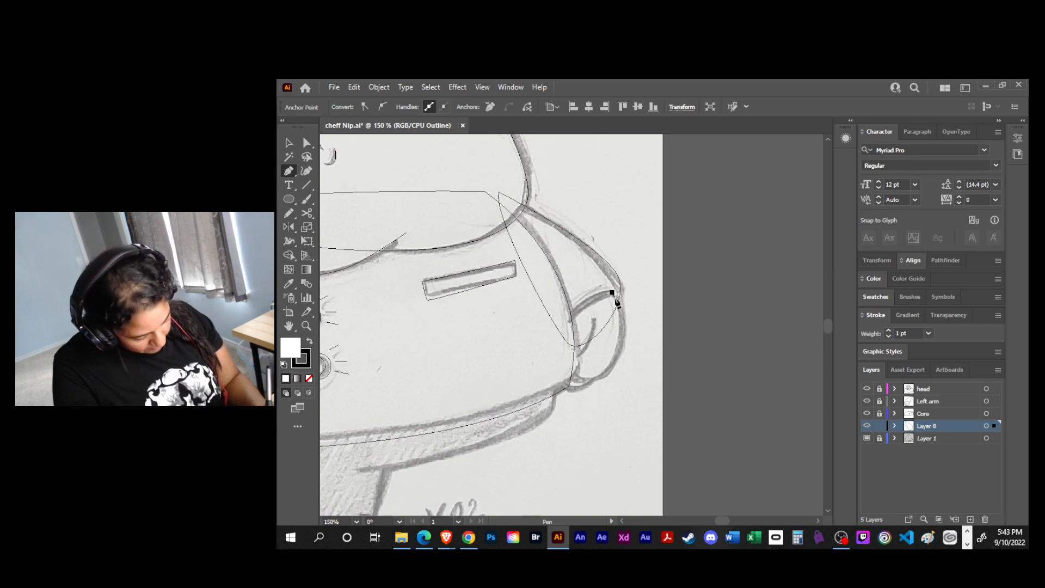
{"action": "left_click", "coordinate": [614, 296]}
{"action": "left_click_drag", "start_coordinate": [607, 373], "coordinate": [565, 399]}
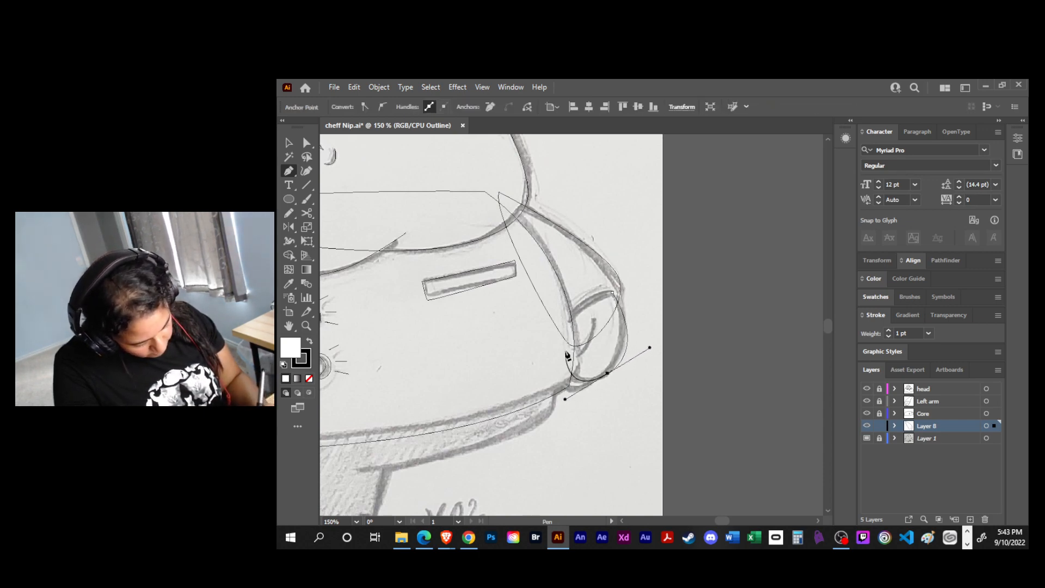
{"action": "left_click", "coordinate": [568, 320]}
{"action": "left_click_drag", "start_coordinate": [612, 293], "coordinate": [635, 295]}
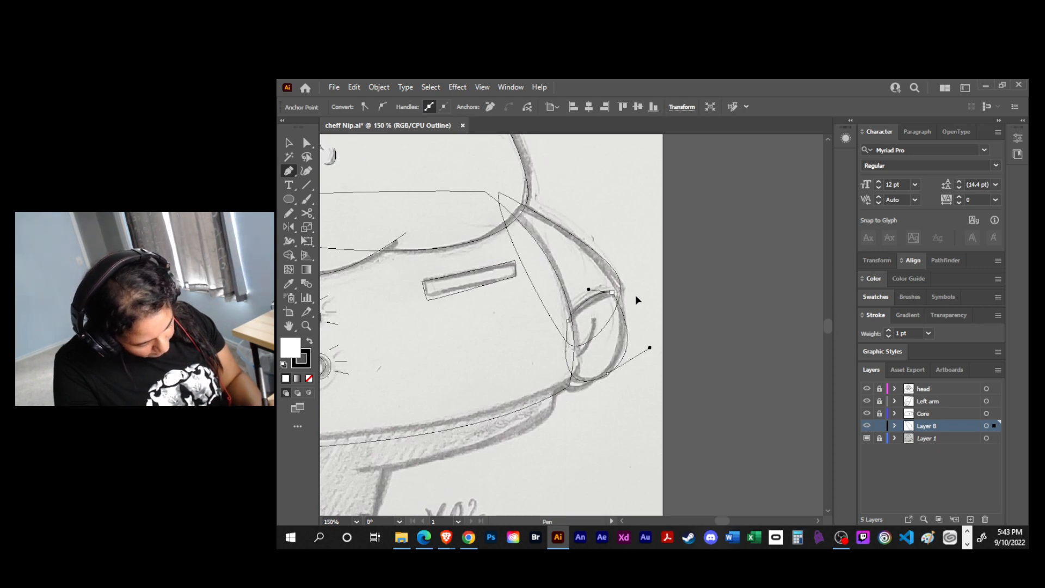
- Draw the curved finger line inside the right hand, curling behind the body, and nudge its lower anchor slightly down
{"action": "left_click", "coordinate": [594, 313]}
{"action": "left_click_drag", "start_coordinate": [577, 355], "coordinate": [571, 316]}
{"action": "key", "text": "a"}
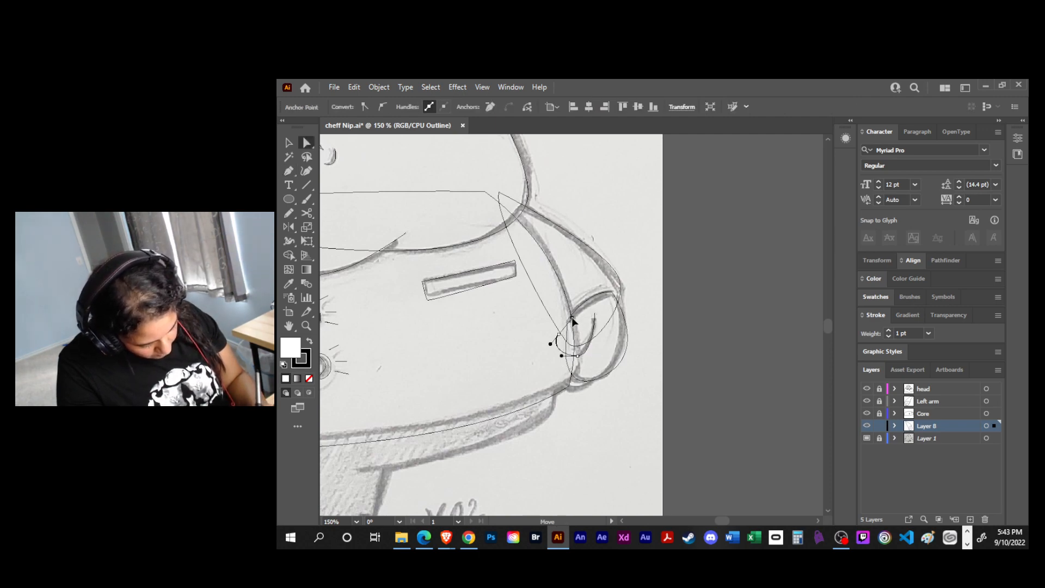
{"action": "left_click_drag", "start_coordinate": [577, 356], "coordinate": [575, 361]}
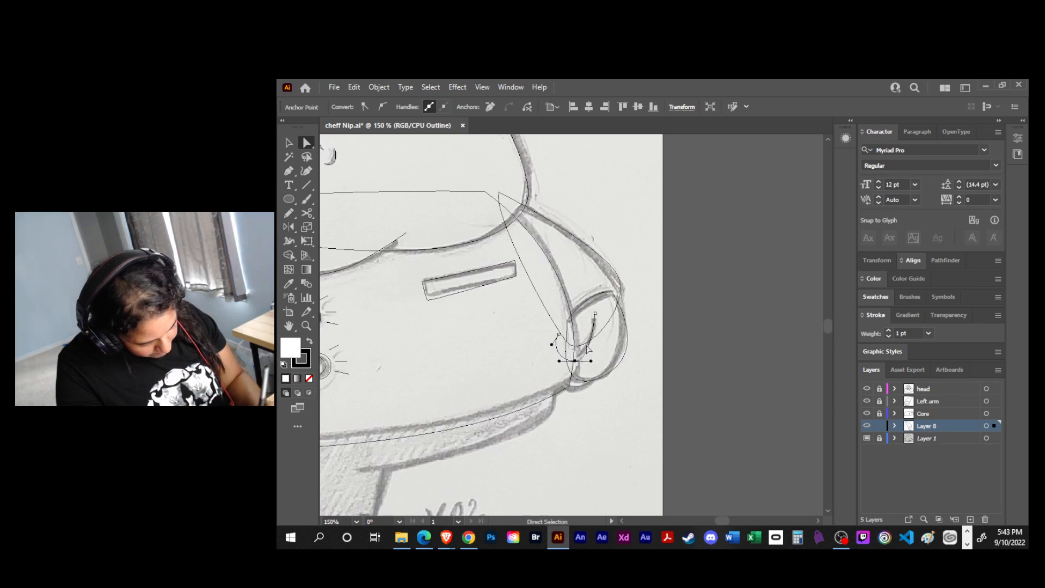
- Draw a small closed finger shape under the right palm, and adjust its bottom anchor and handle to follow the sketch
{"action": "key", "text": "p"}
{"action": "left_click", "coordinate": [600, 365]}
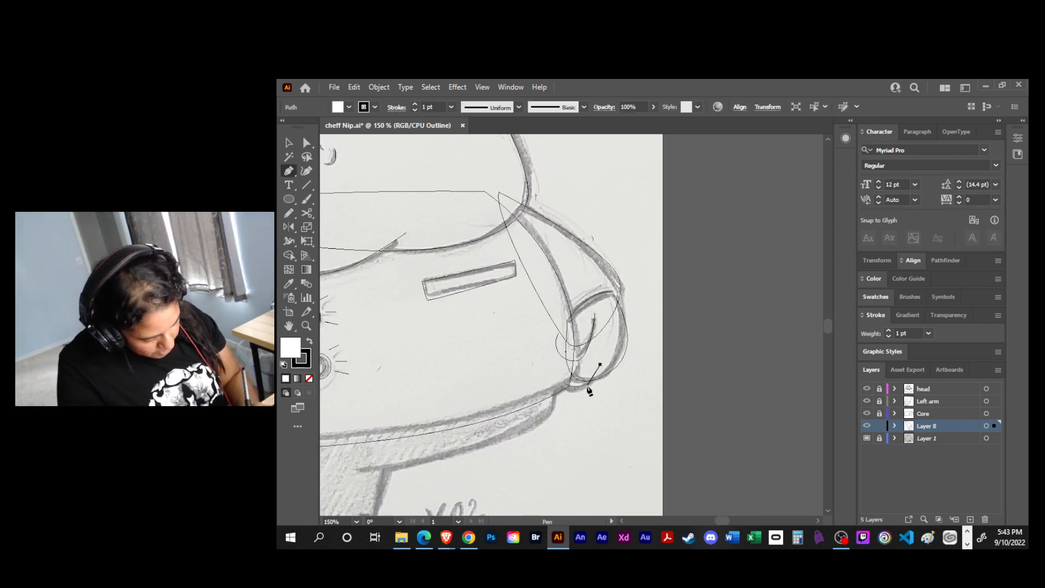
{"action": "left_click_drag", "start_coordinate": [582, 388], "coordinate": [569, 390]}
{"action": "left_click", "coordinate": [553, 374]}
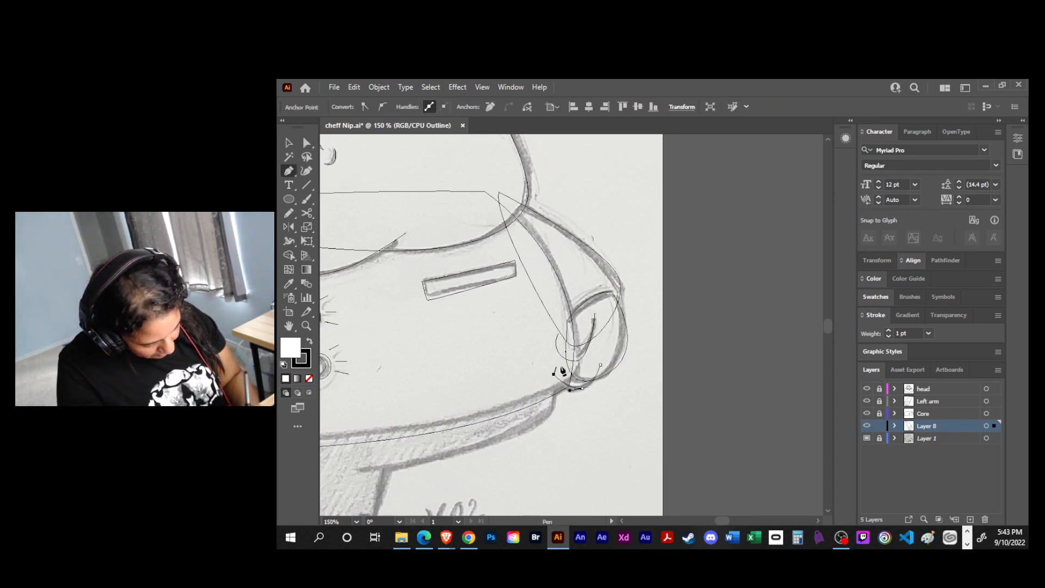
{"action": "left_click", "coordinate": [600, 364]}
{"action": "key", "text": "a"}
{"action": "left_click_drag", "start_coordinate": [582, 388], "coordinate": [595, 384]}
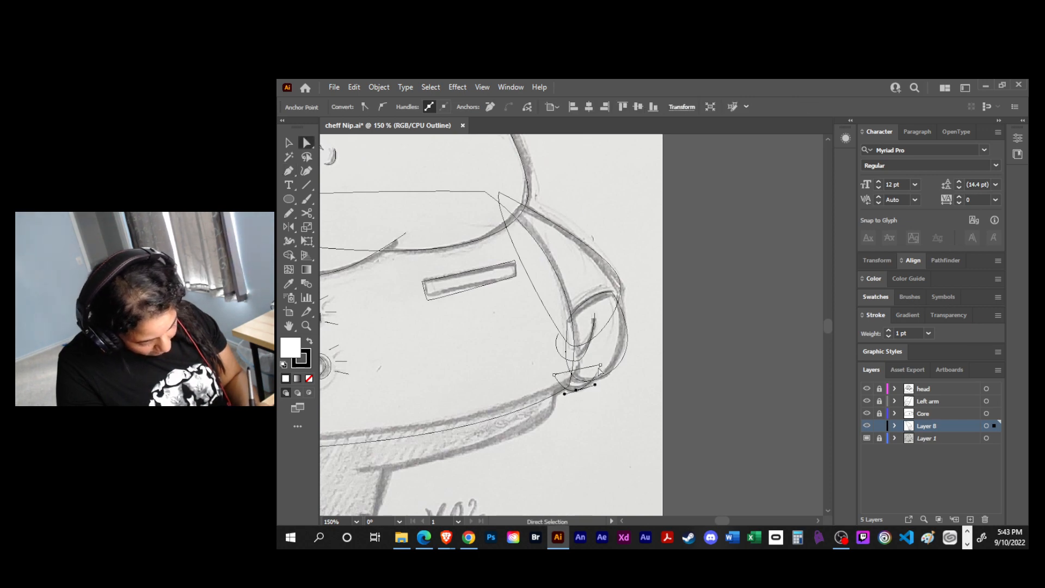
{"action": "left_click_drag", "start_coordinate": [595, 384], "coordinate": [597, 385]}
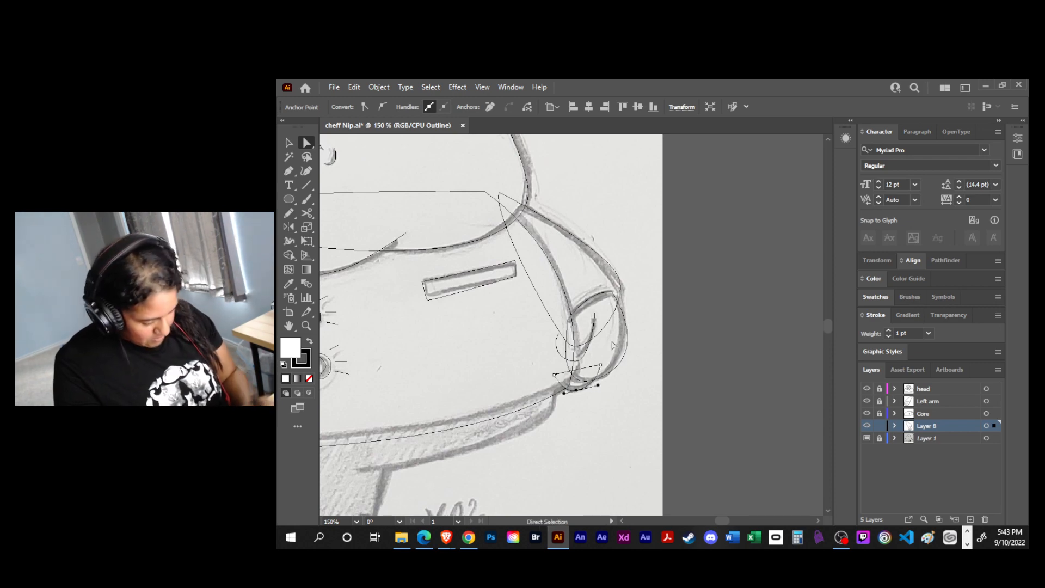
- Return Layer 8 to full preview, and send the lower finger shape behind the palm
{"action": "left_click", "coordinate": [986, 426]}
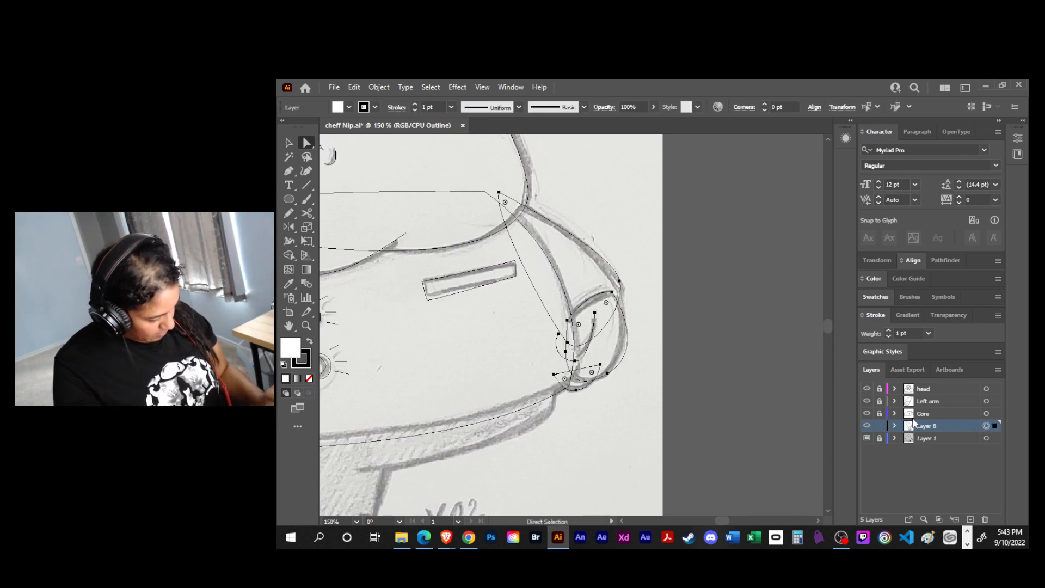
{"action": "left_click", "coordinate": [867, 426], "text": "ctrl"}
{"action": "left_click", "coordinate": [699, 393]}
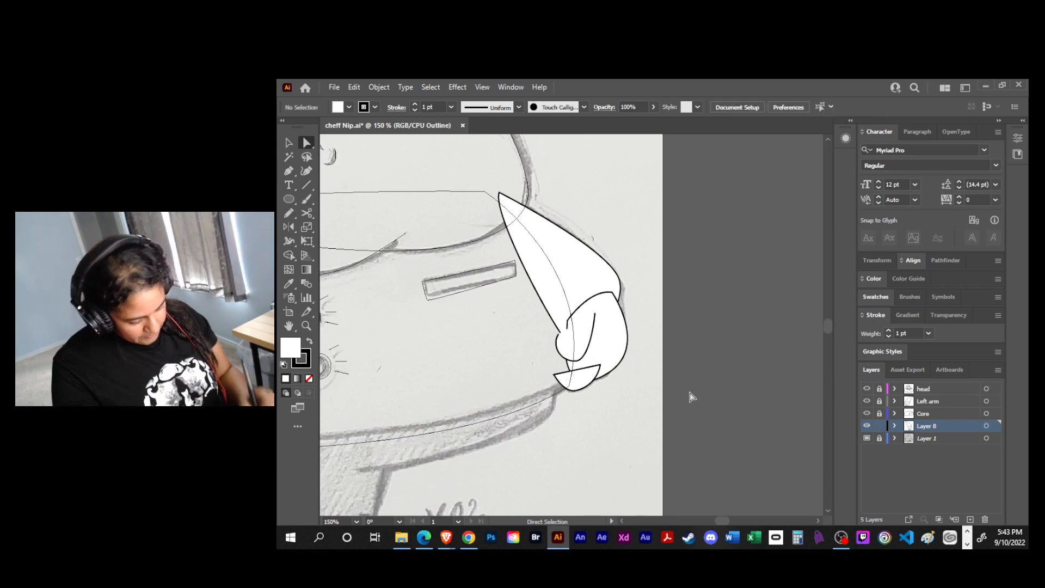
{"action": "left_click", "coordinate": [570, 338]}
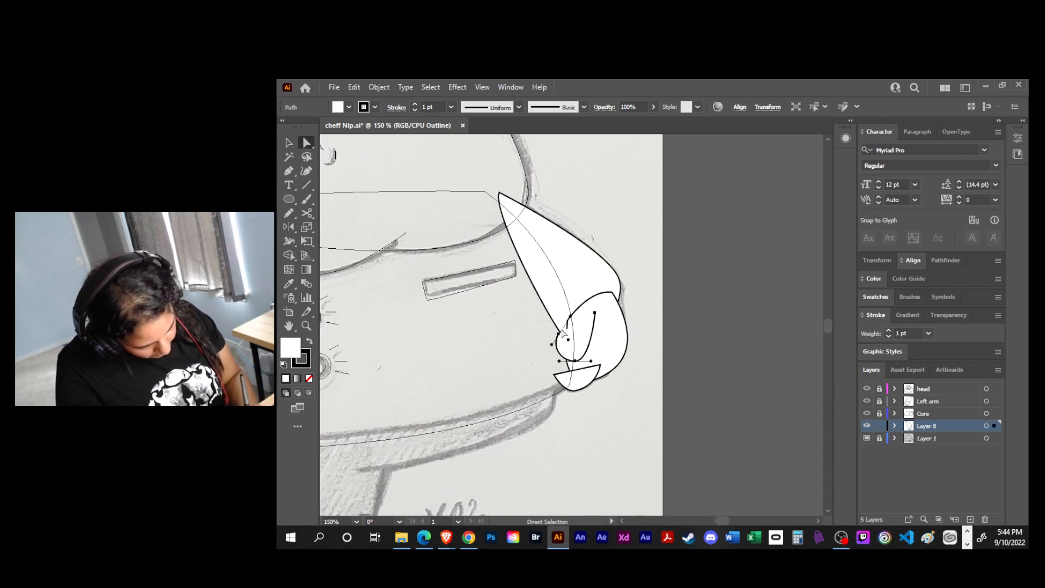
{"action": "left_click", "coordinate": [590, 383]}
{"action": "key", "text": "ctrl+["}
{"action": "key", "text": "v"}
{"action": "left_click", "coordinate": [670, 347]}
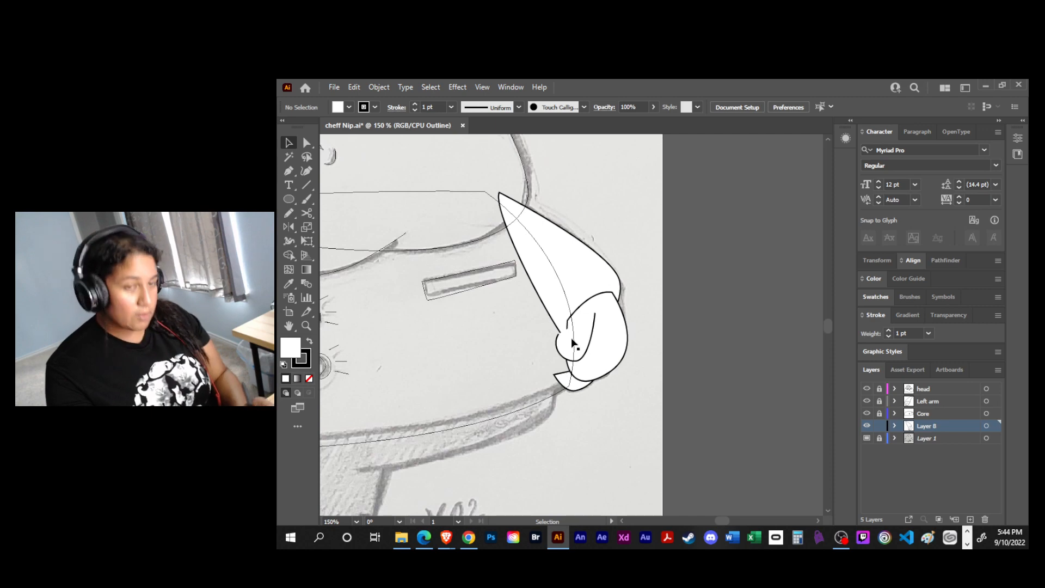
- Show the Core layer in full preview and try to select the right hand's finger curve where the body covers it
{"action": "left_click", "coordinate": [866, 413]}
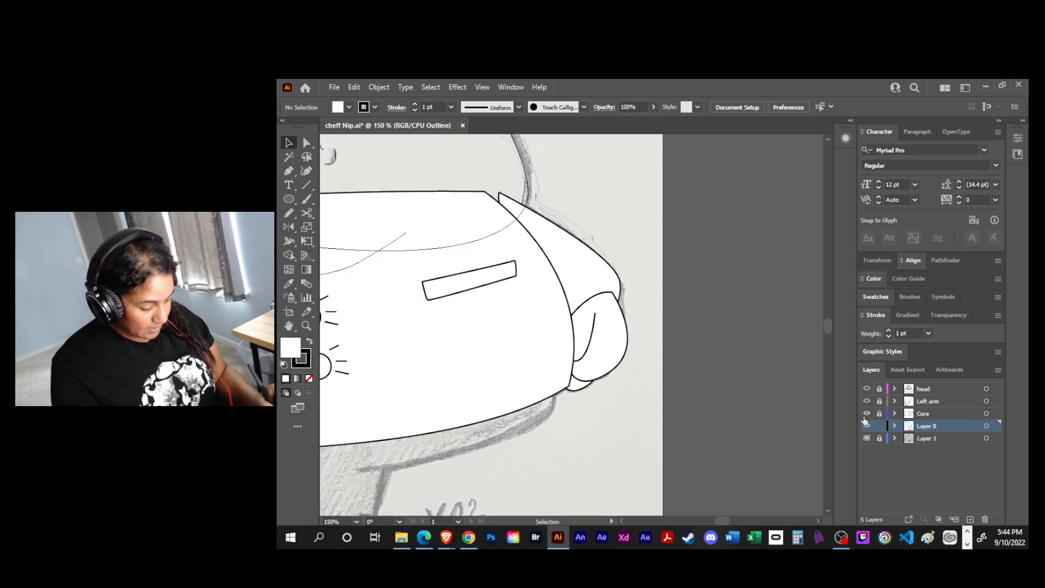
{"action": "key", "text": "a"}
{"action": "left_click", "coordinate": [578, 317]}
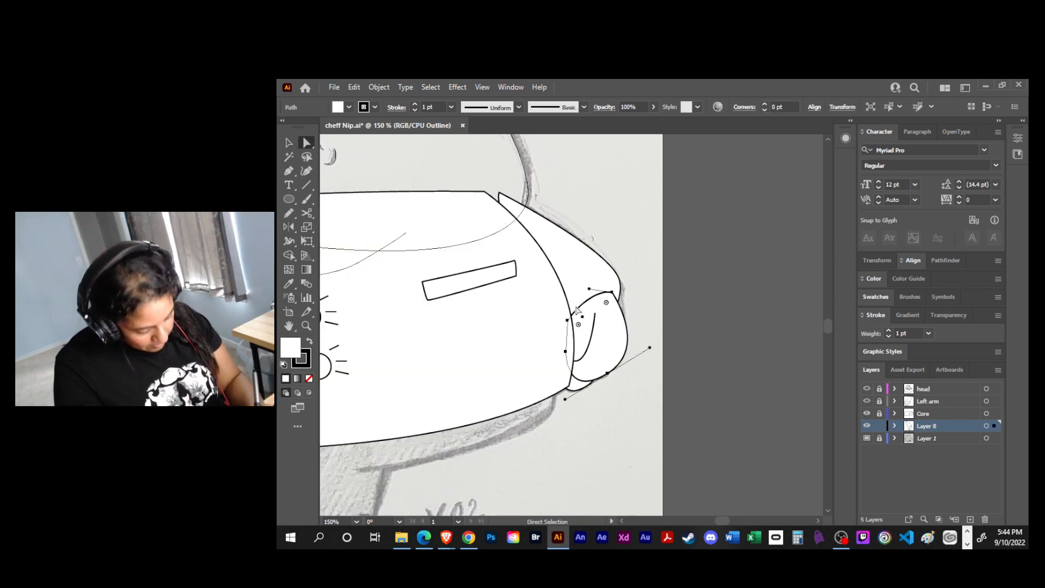
{"action": "left_click_drag", "start_coordinate": [602, 318], "coordinate": [603, 323]}
{"action": "left_click", "coordinate": [585, 343]}
{"action": "left_click", "coordinate": [558, 334]}
{"action": "left_click", "coordinate": [571, 346]}
{"action": "left_click", "coordinate": [600, 306]}
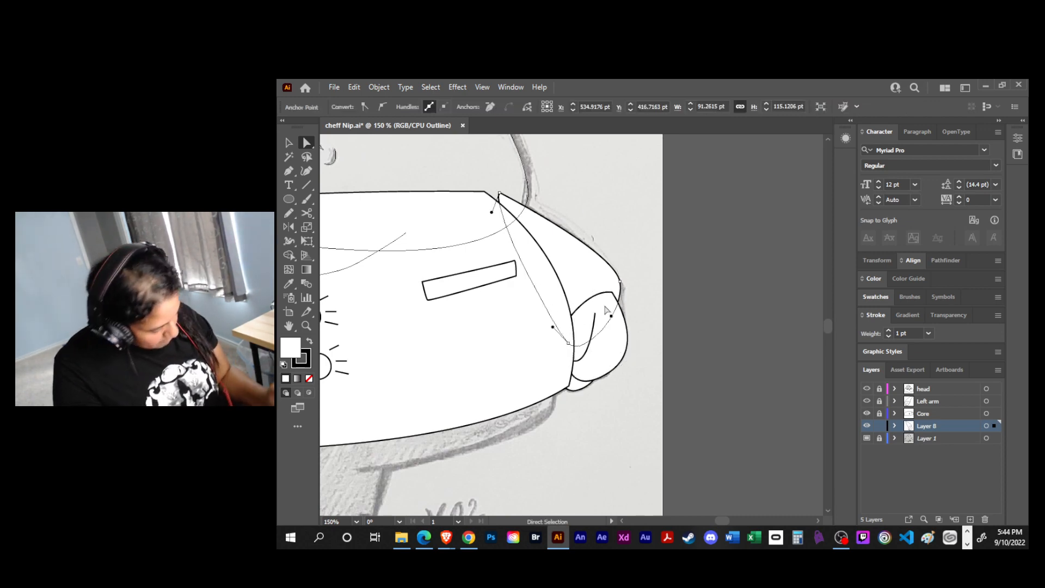
- Select the right hand's finger curve, move its hidden end anchor up to the body edge, and adjust its lower anchor's curve
{"action": "left_click", "coordinate": [894, 426]}
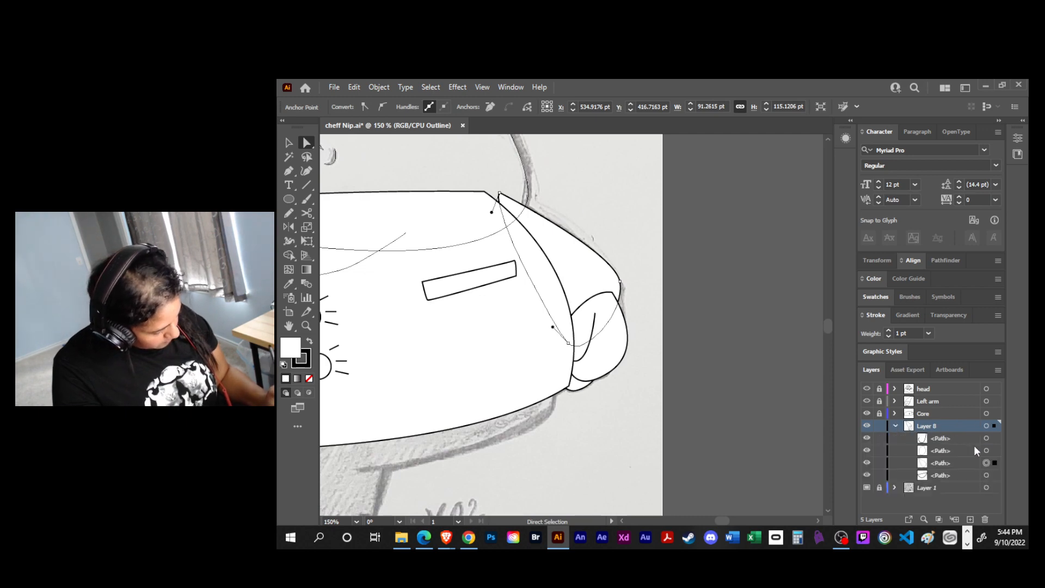
{"action": "left_click", "coordinate": [986, 462]}
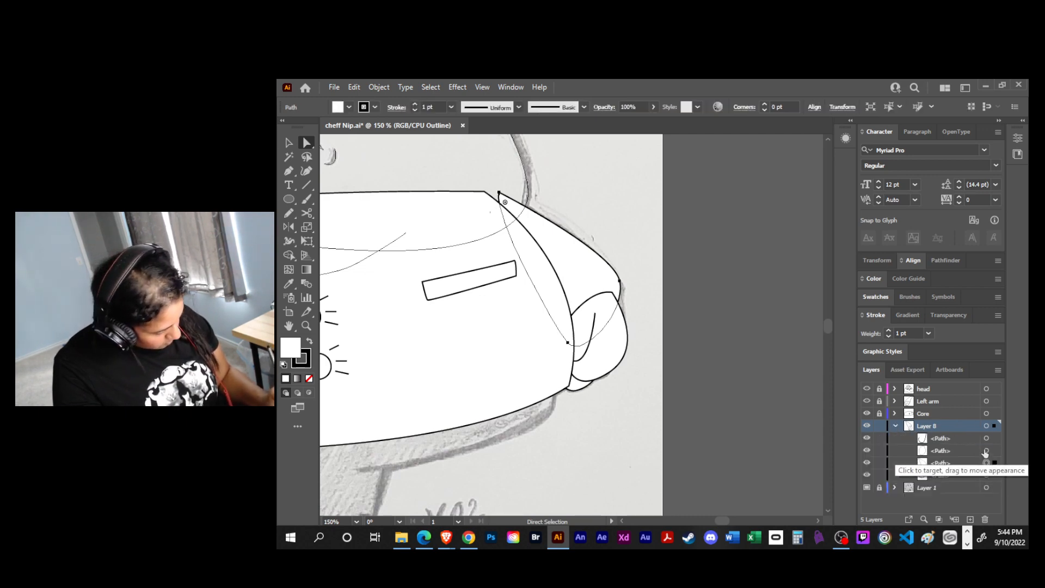
{"action": "left_click", "coordinate": [986, 438]}
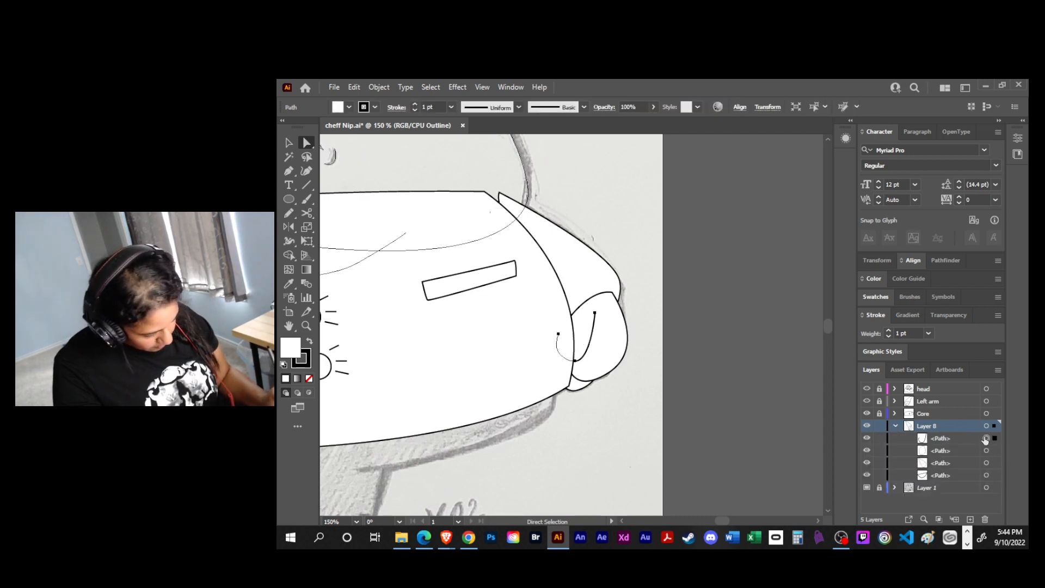
{"action": "left_click", "coordinate": [558, 338]}
{"action": "left_click", "coordinate": [558, 334]}
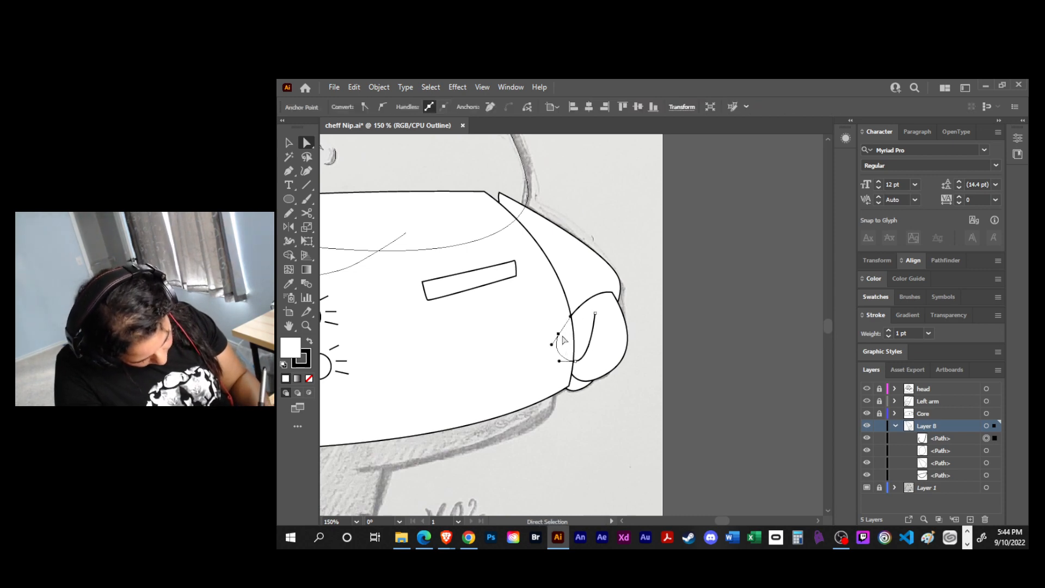
{"action": "left_click_drag", "start_coordinate": [558, 334], "coordinate": [571, 315]}
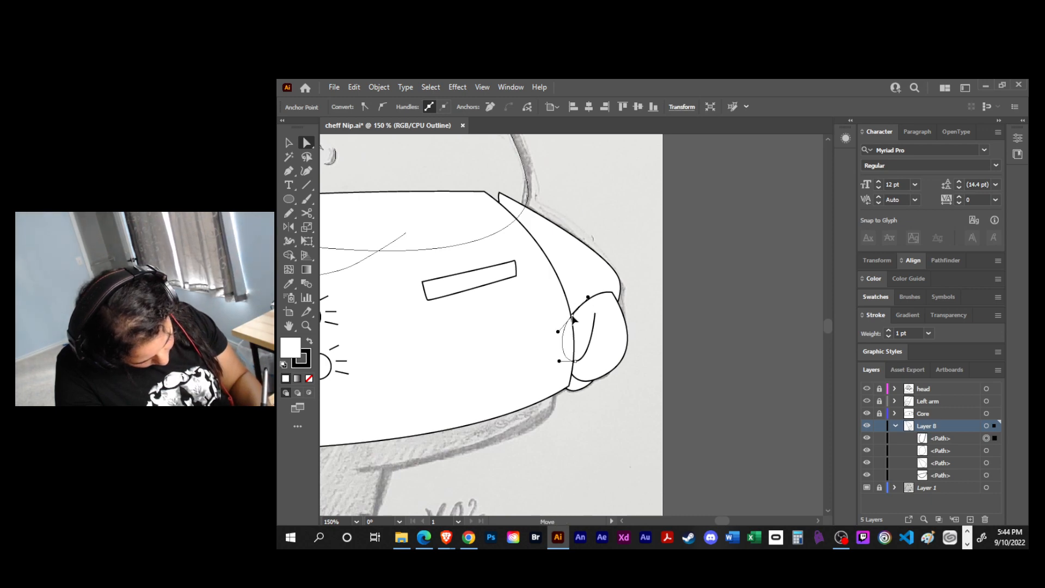
{"action": "left_click_drag", "start_coordinate": [575, 361], "coordinate": [598, 361]}
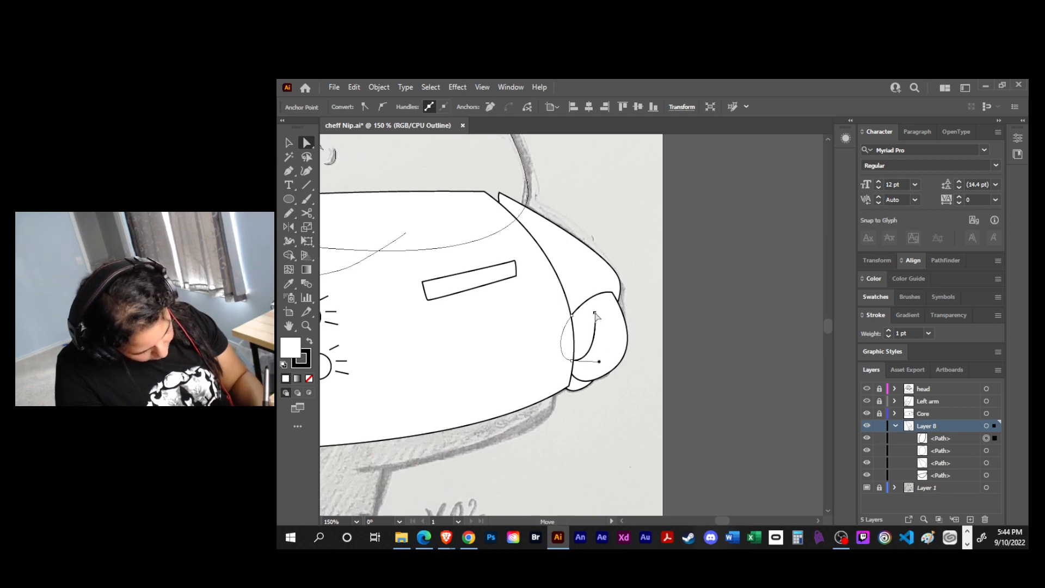
- Reshape the lower finger's outer corner and bottom curve under the palm, undo a stray change along the way, and deselect
{"action": "left_click", "coordinate": [593, 390]}
{"action": "left_click_drag", "start_coordinate": [597, 384], "coordinate": [600, 357]}
{"action": "key", "text": "ctrl+z"}
{"action": "left_click", "coordinate": [600, 365]}
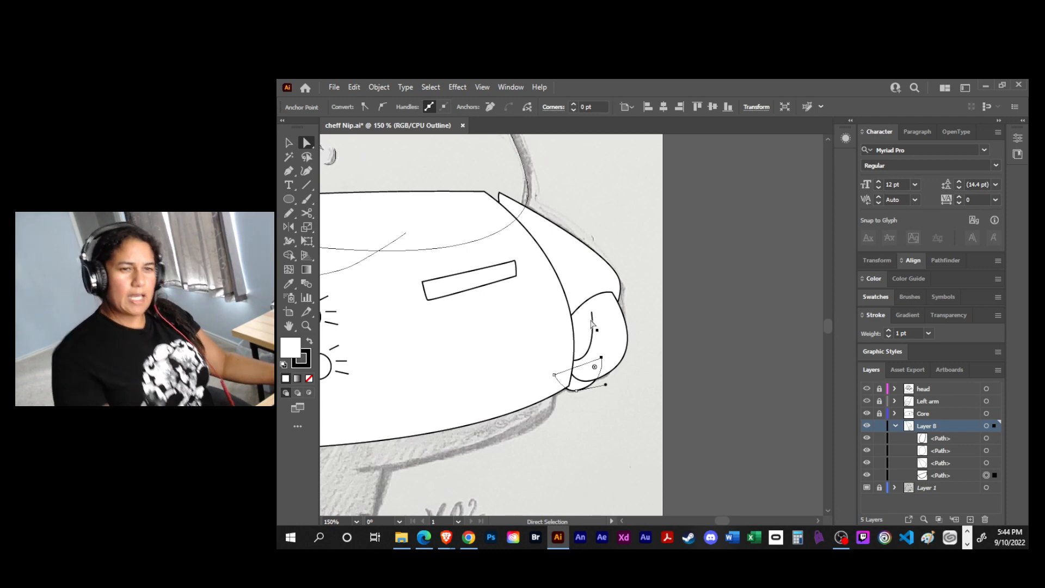
{"action": "left_click", "coordinate": [642, 389]}
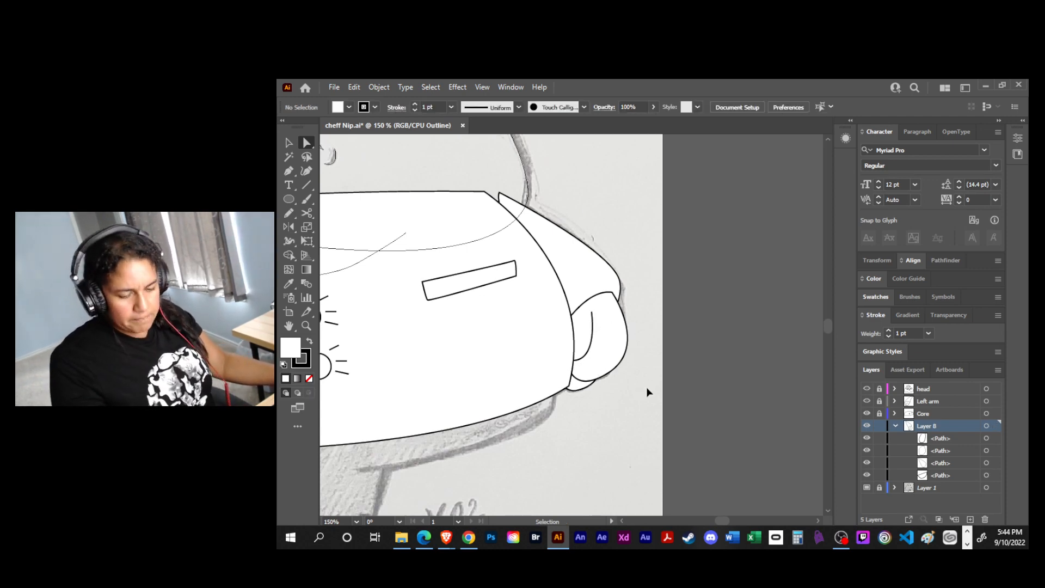
- Collapse and lock Layer 8, and save the file
{"action": "key", "text": "ctrl+s"}
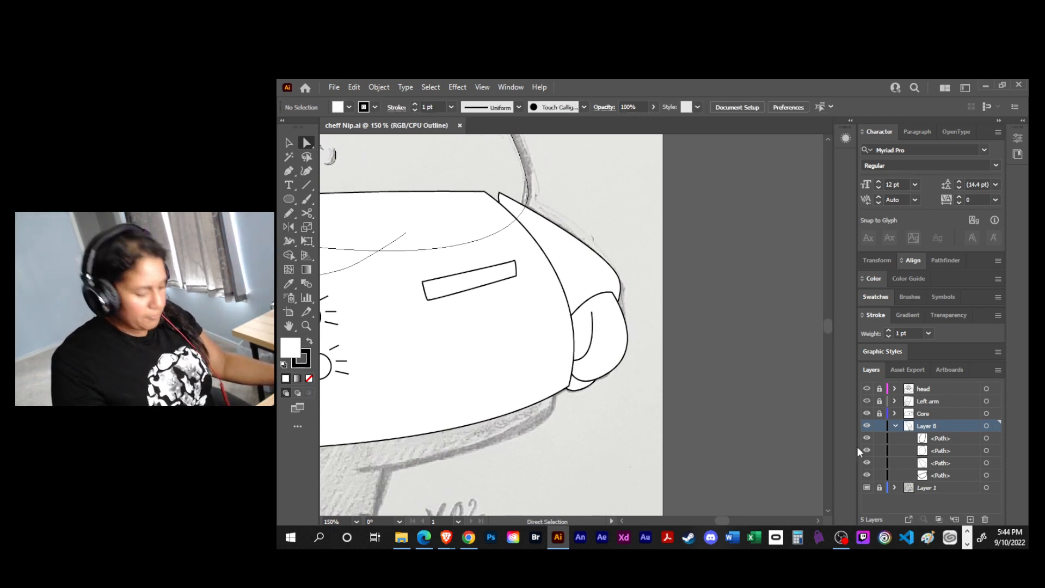
{"action": "left_click", "coordinate": [895, 426]}
{"action": "left_click", "coordinate": [879, 425]}
{"action": "key", "text": "ctrl+s"}
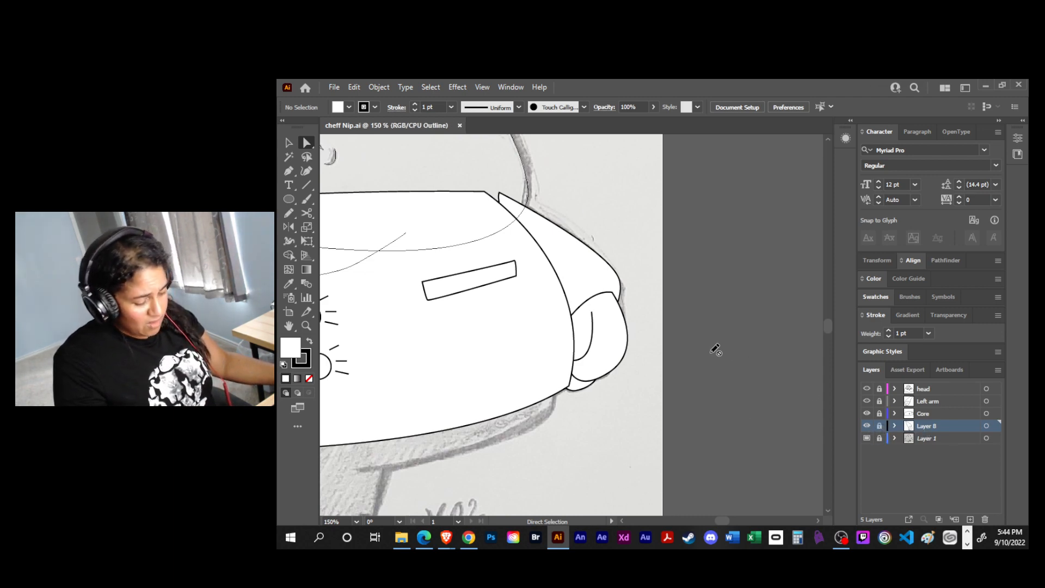
- Open Layer 8's name for editing and replace it with a blank space
{"action": "double_click", "coordinate": [927, 427]}
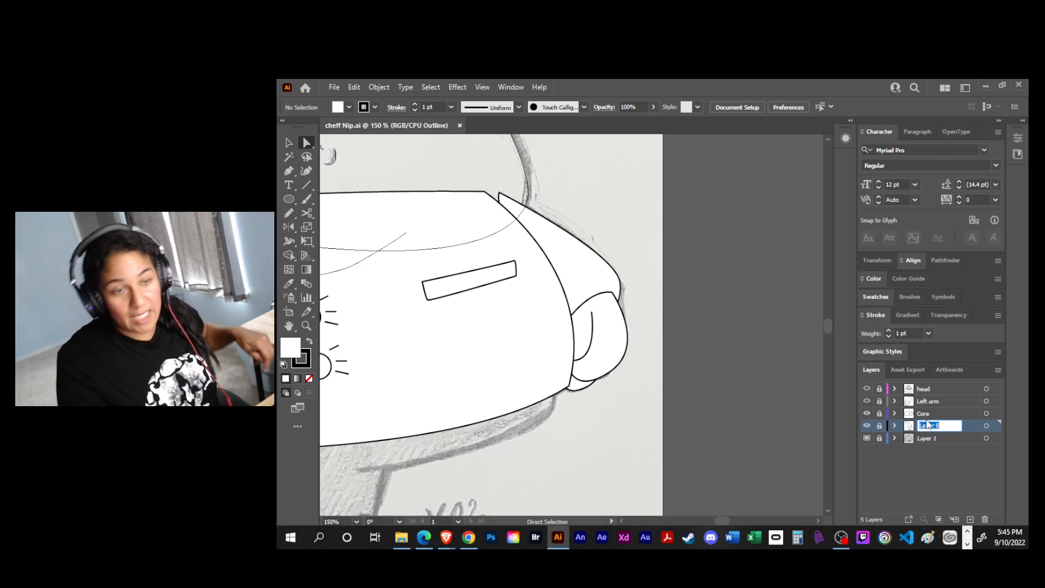
{"action": "key", "text": "space"}
{"action": "left_click_drag", "start_coordinate": [606, 428], "coordinate": [756, 311]}
{"action": "scroll", "coordinate": [732, 257], "scroll_direction": "down", "scroll_amount": 1, "text": "alt"}
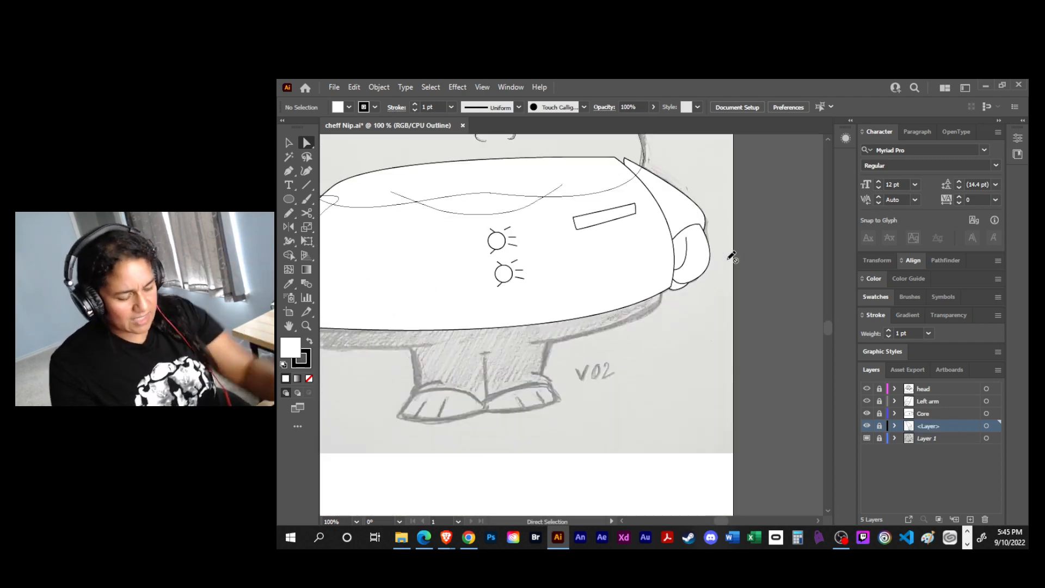
{"action": "left_click_drag", "start_coordinate": [620, 392], "coordinate": [702, 389]}
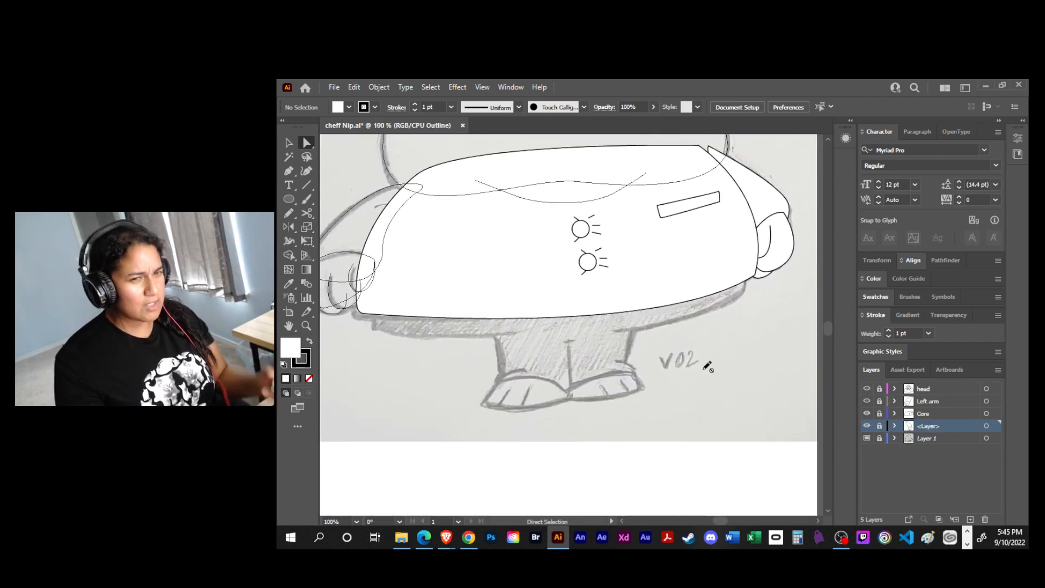
- Switch the right arm and Core layers to outline view, and add a new layer directly above Layer 1
{"action": "left_click", "coordinate": [866, 426], "text": "ctrl"}
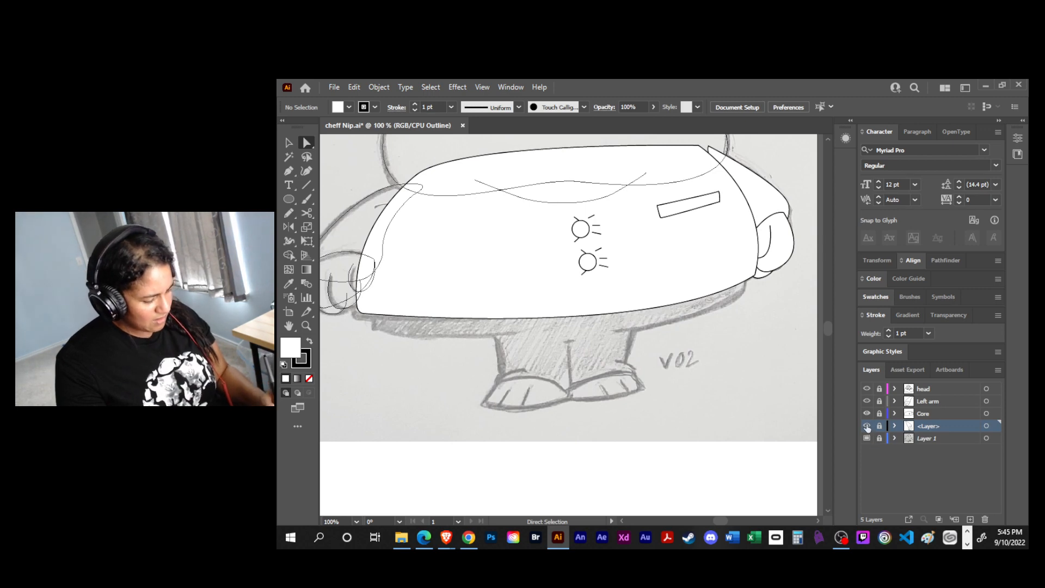
{"action": "left_click", "coordinate": [866, 413], "text": "ctrl"}
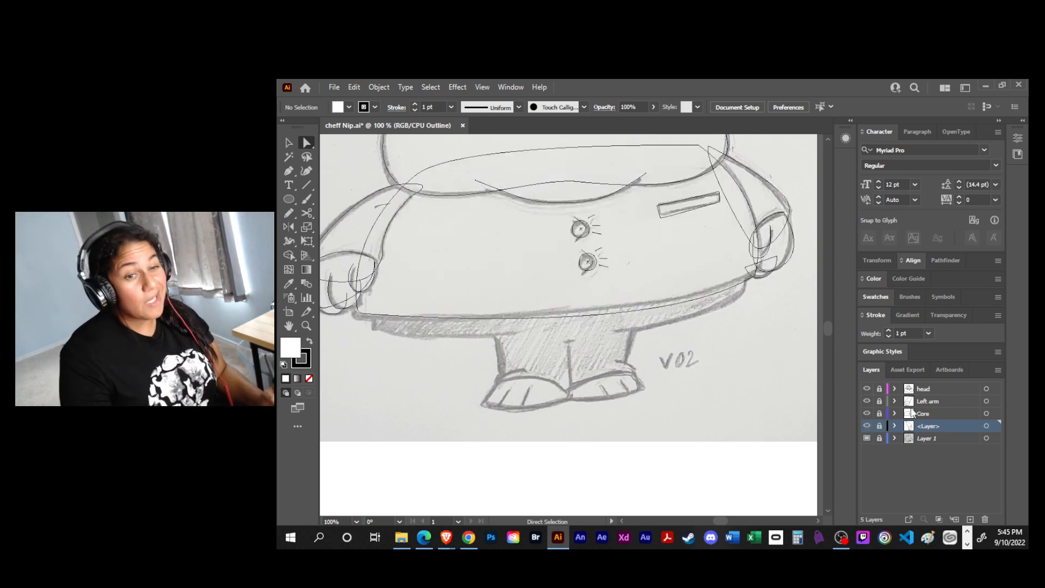
{"action": "left_click", "coordinate": [966, 441]}
{"action": "left_click", "coordinate": [970, 519]}
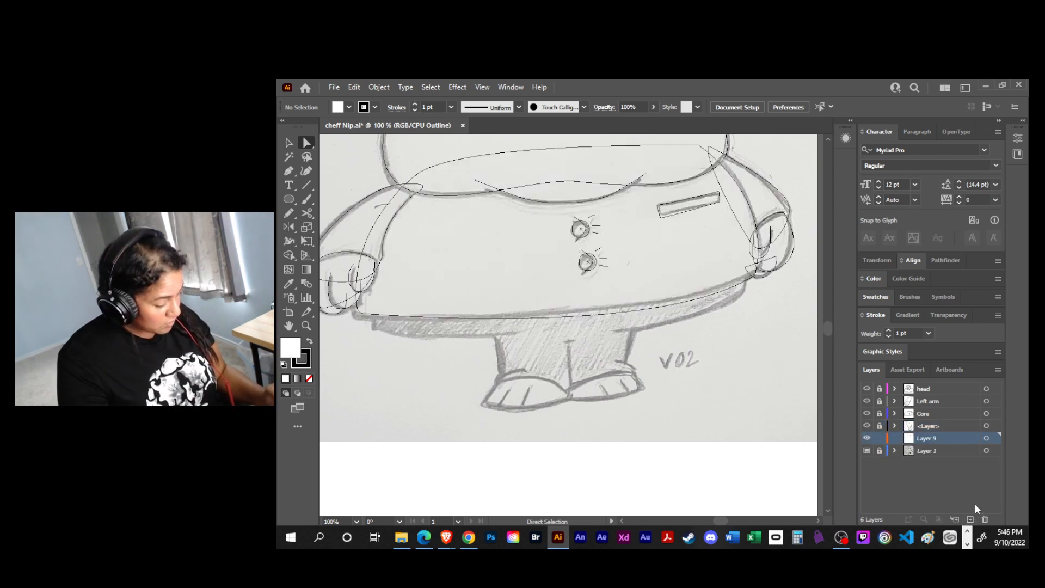
- Rename the layer between Core and Layer 9 as right arm, and save the file
{"action": "double_click", "coordinate": [928, 425]}
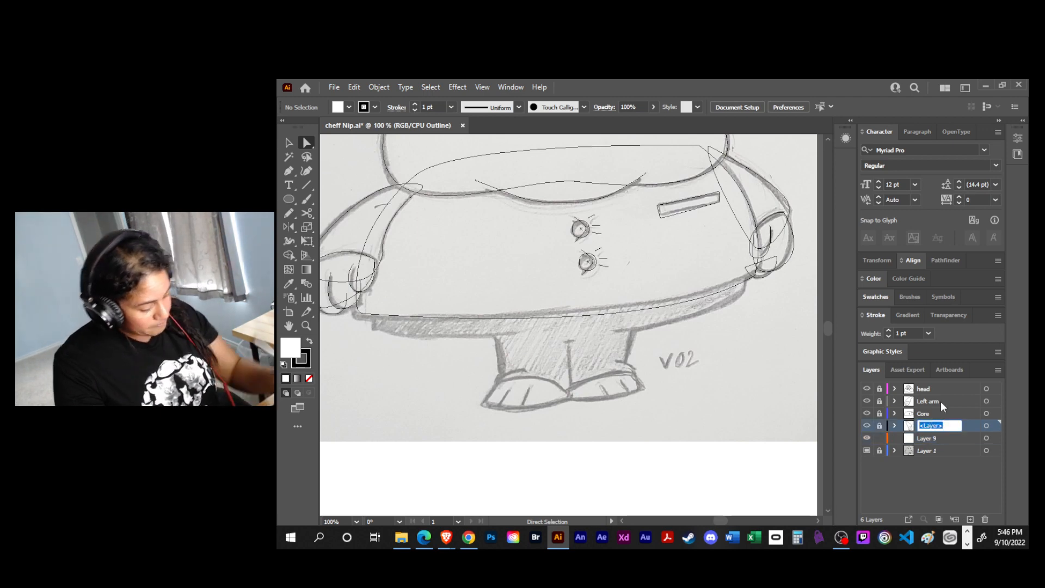
{"action": "type", "text": "right arm"}
{"action": "key", "text": "Return"}
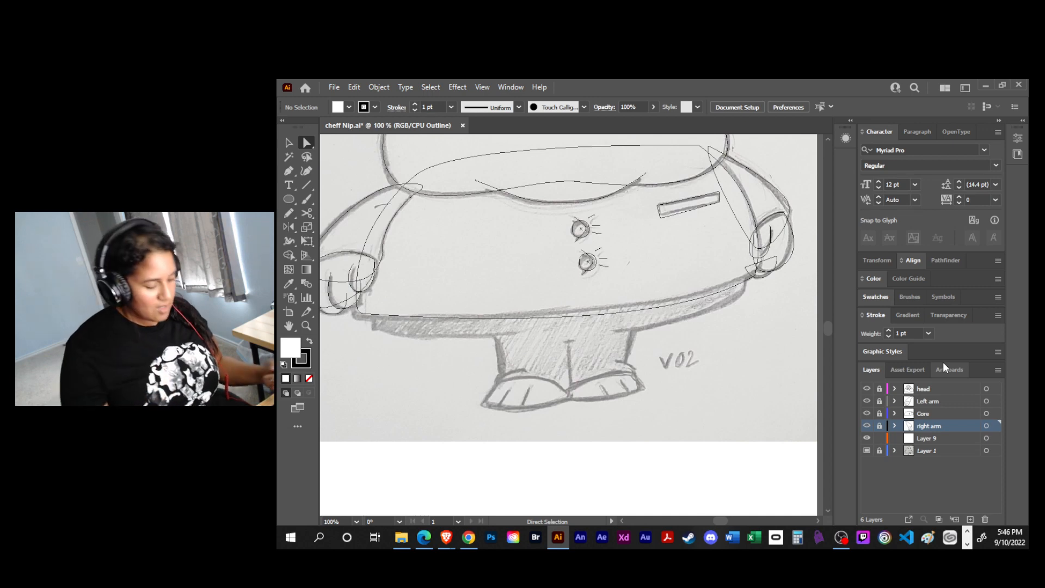
{"action": "key", "text": "ctrl+s"}
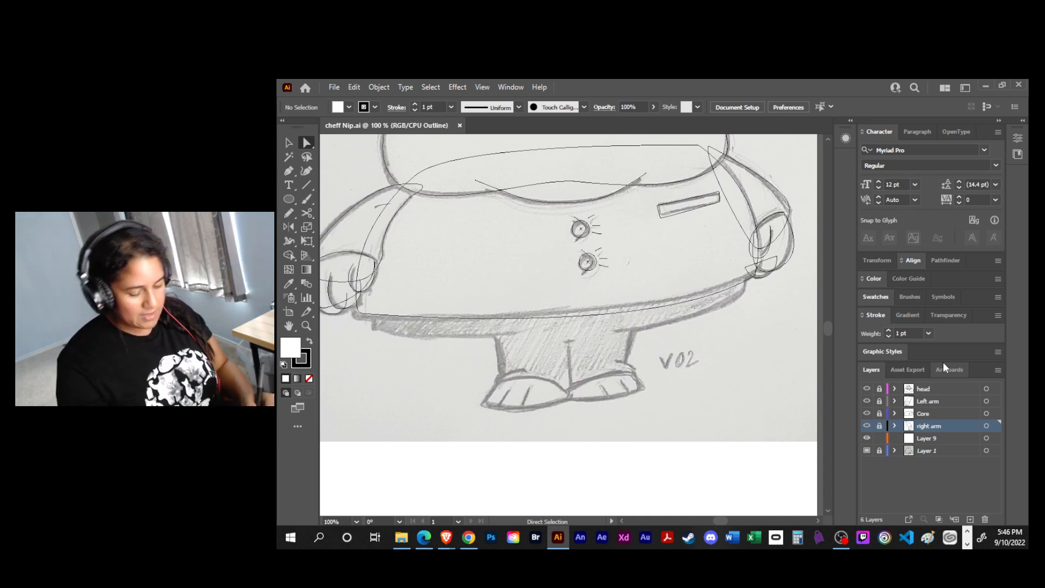
- On Layer 9, start the coat's shaded underside shape with the Pen tool by drawing its short straight edge beside the left-hand paw
{"action": "key", "text": "p"}
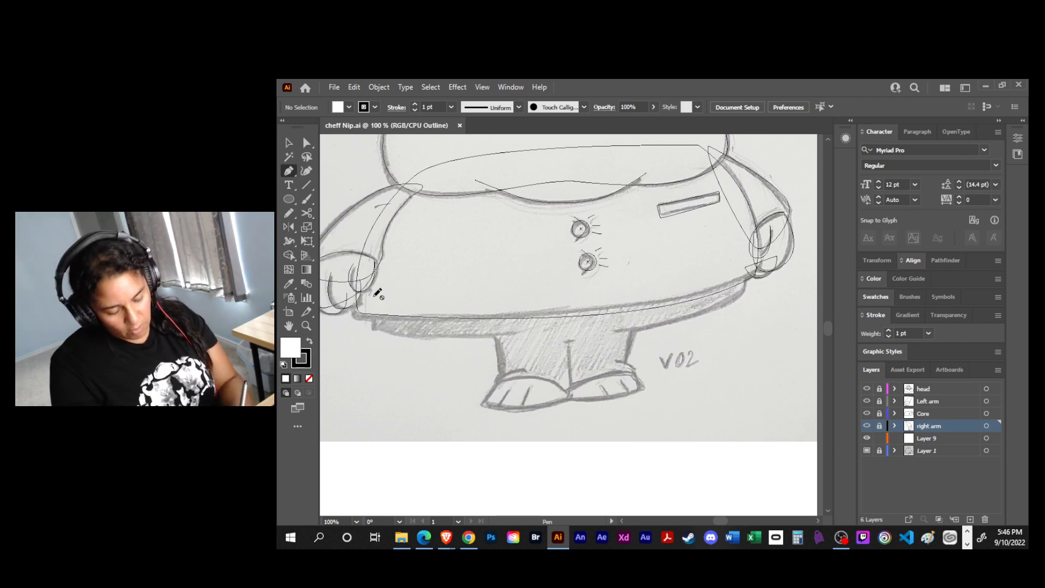
{"action": "left_click", "coordinate": [970, 440]}
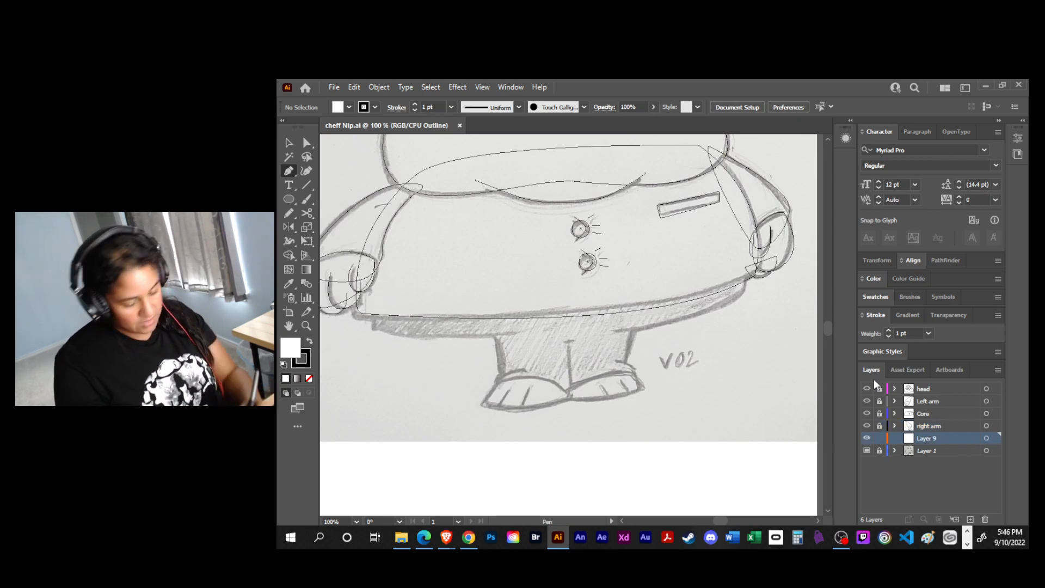
{"action": "left_click", "coordinate": [378, 290]}
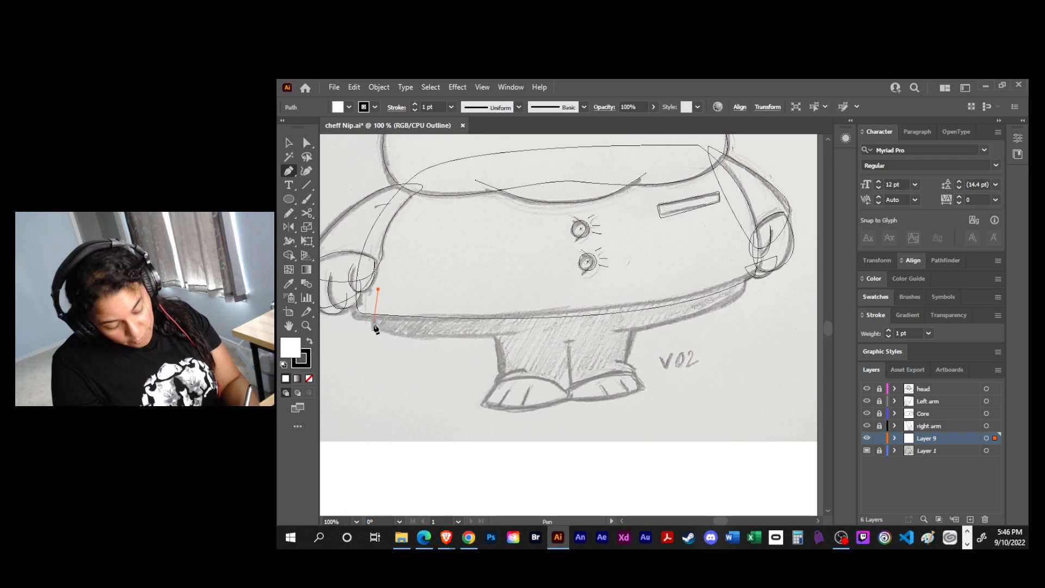
{"action": "left_click", "coordinate": [375, 326]}
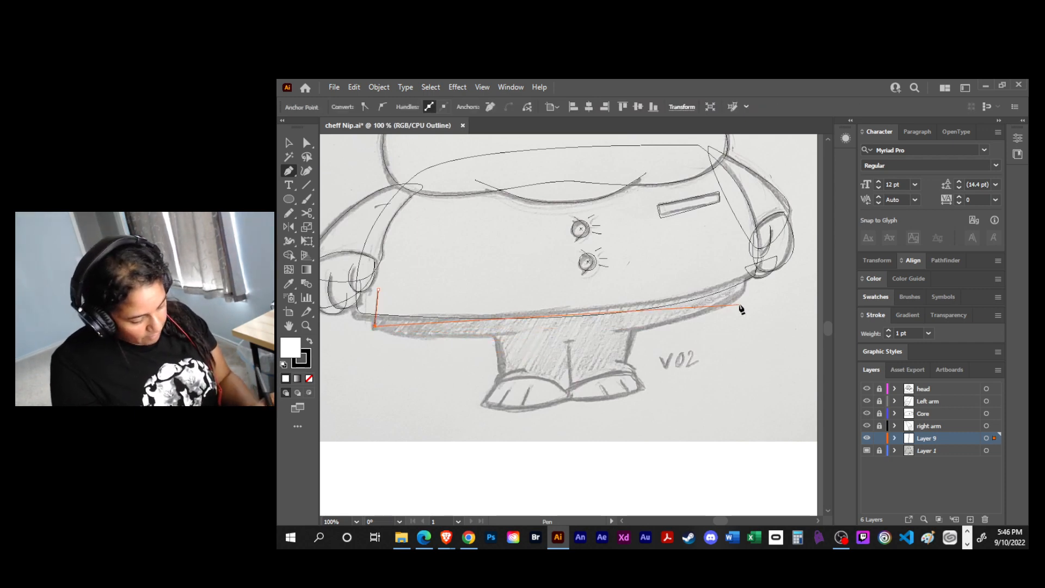
{"action": "left_click_drag", "start_coordinate": [738, 303], "coordinate": [731, 240]}
{"action": "key", "text": "ctrl+minus"}
{"action": "key", "text": "ctrl+minus"}
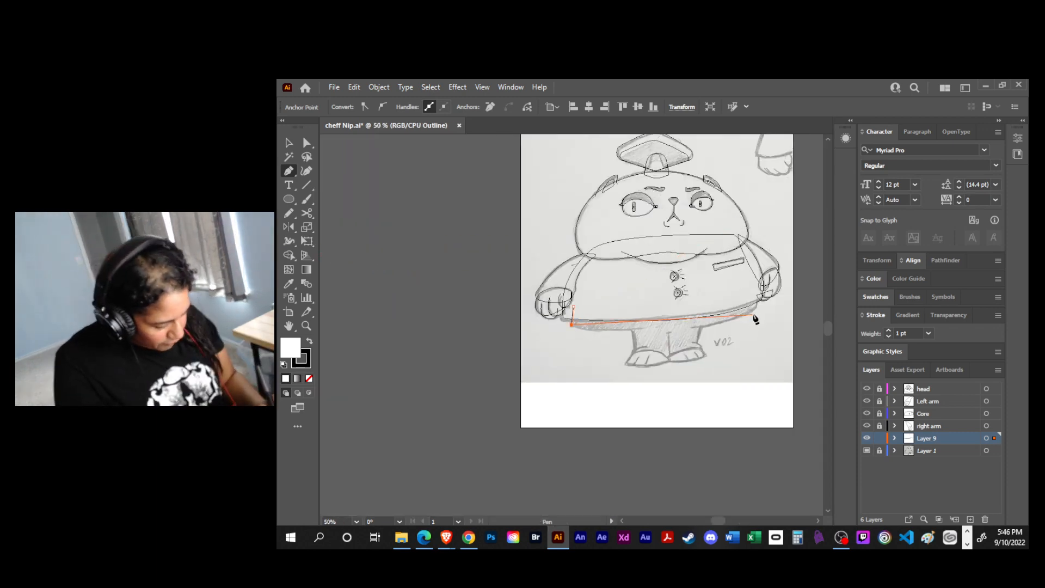
{"action": "mouse_move", "coordinate": [757, 317]}
{"action": "left_mouse_down"}
{"action": "mouse_move", "coordinate": [769, 296]}
{"action": "mouse_move", "coordinate": [827, 291]}
{"action": "mouse_move", "coordinate": [737, 287]}
{"action": "mouse_move", "coordinate": [644, 250]}
{"action": "left_mouse_up"}
{"action": "mouse_move", "coordinate": [539, 335]}
{"action": "left_mouse_down"}
{"action": "mouse_move", "coordinate": [888, 334]}
{"action": "mouse_move", "coordinate": [863, 339]}
{"action": "left_mouse_up"}
{"action": "key", "text": "ctrl+z"}
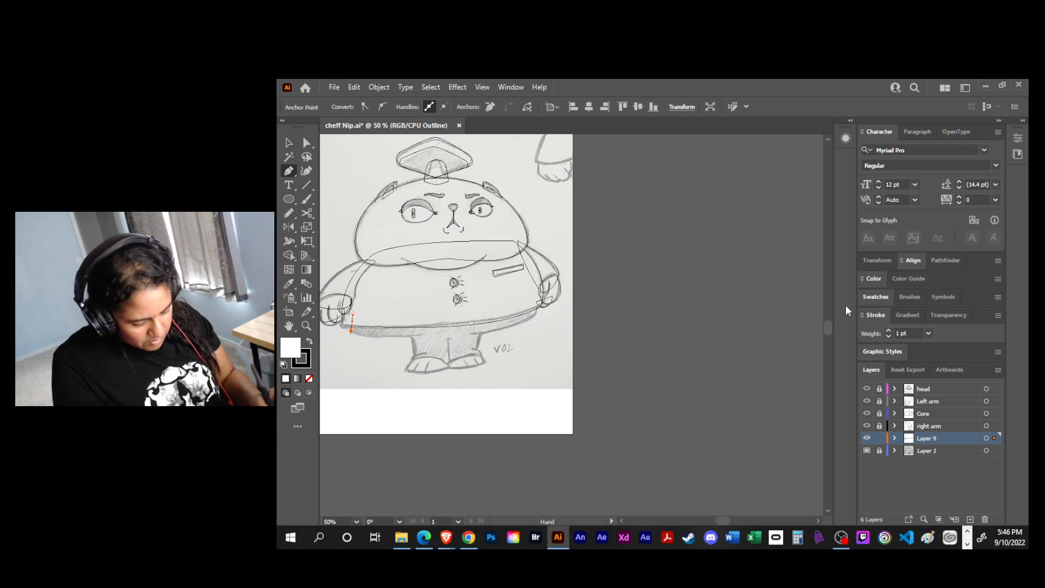
- Draw the underside's curved lower edge across to the opposite paw, add the short side edge, and close the shape across the body
{"action": "key", "text": "ctrl+minus"}
{"action": "mouse_move", "coordinate": [695, 318]}
{"action": "left_mouse_down"}
{"action": "mouse_move", "coordinate": [739, 295]}
{"action": "mouse_move", "coordinate": [699, 310]}
{"action": "left_mouse_up"}
{"action": "left_click", "coordinate": [692, 304]}
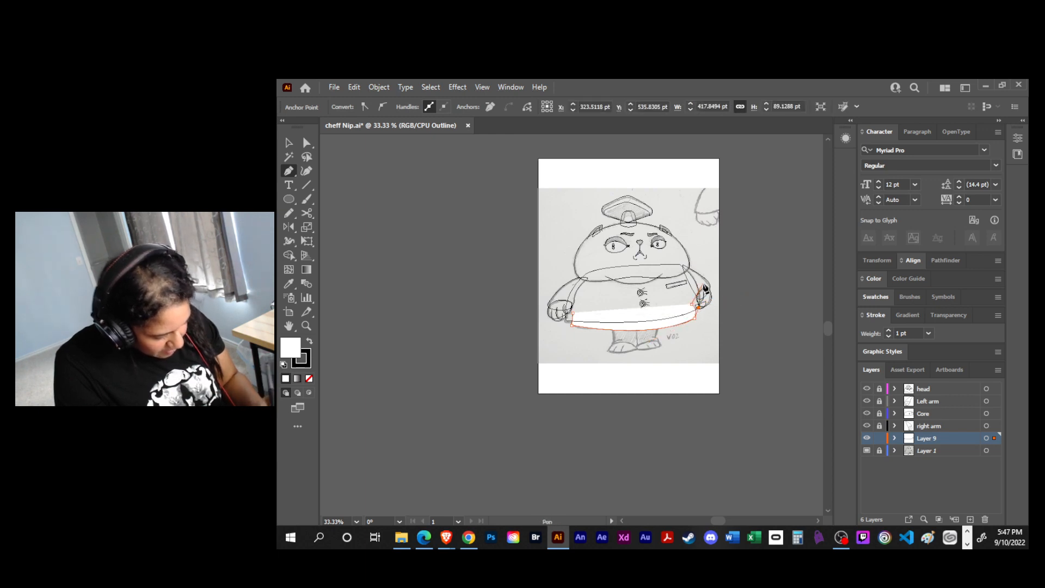
{"action": "left_click", "coordinate": [572, 313]}
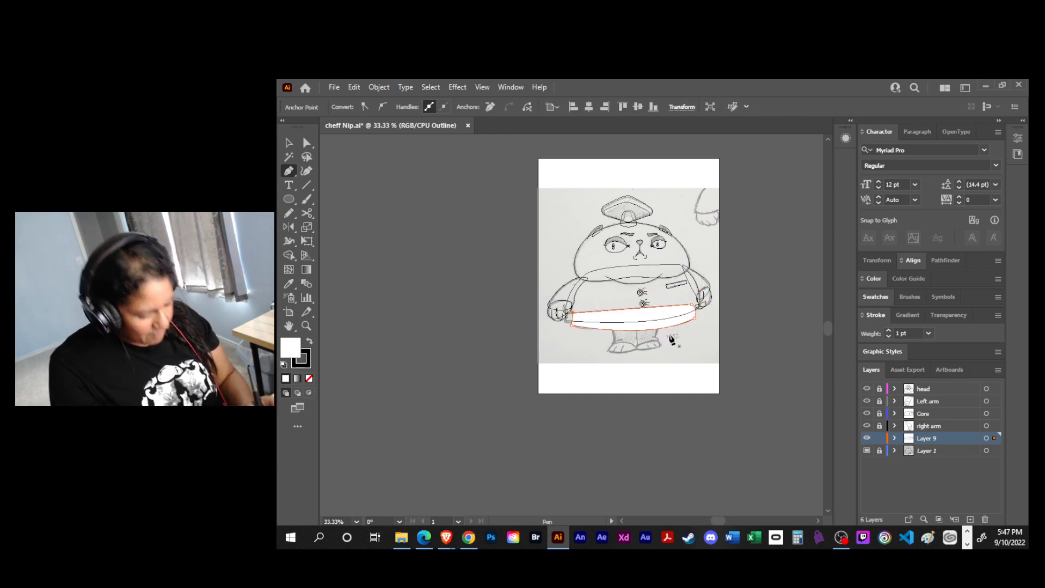
- Round the lower-left corner of the coat underside shape with a radius of about 21 pt
{"action": "key", "text": "ctrl+equal"}
{"action": "key", "text": "ctrl+equal"}
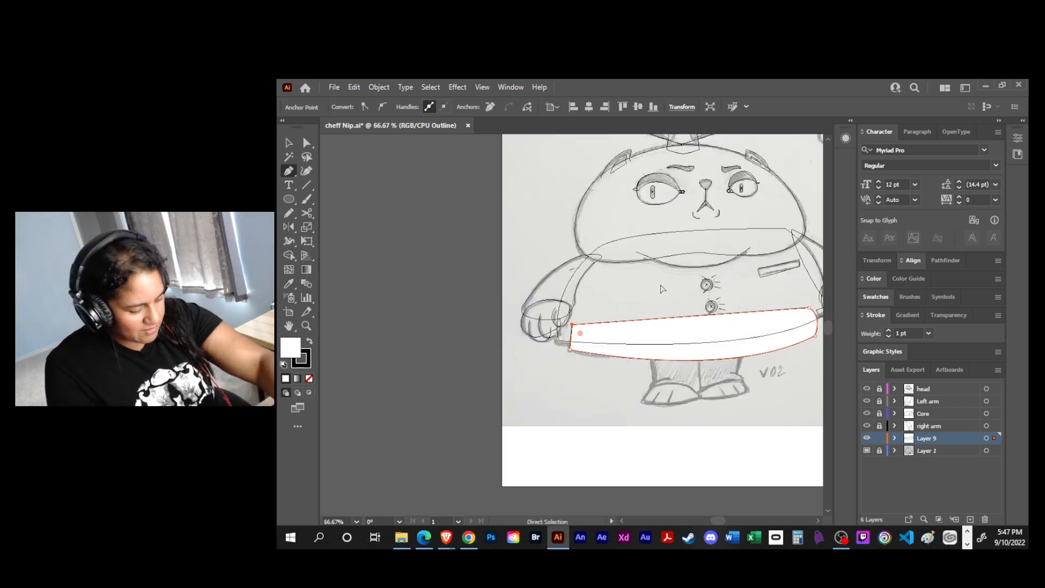
{"action": "left_click_drag", "start_coordinate": [718, 337], "coordinate": [632, 322]}
{"action": "key", "text": "a"}
{"action": "left_click", "coordinate": [484, 335]}
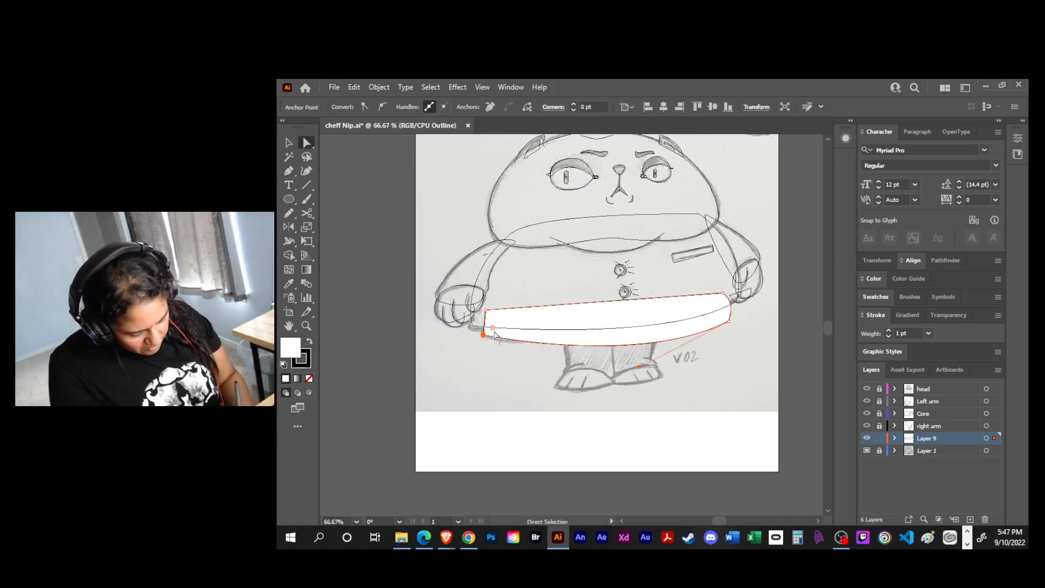
{"action": "left_click_drag", "start_coordinate": [492, 329], "coordinate": [500, 314]}
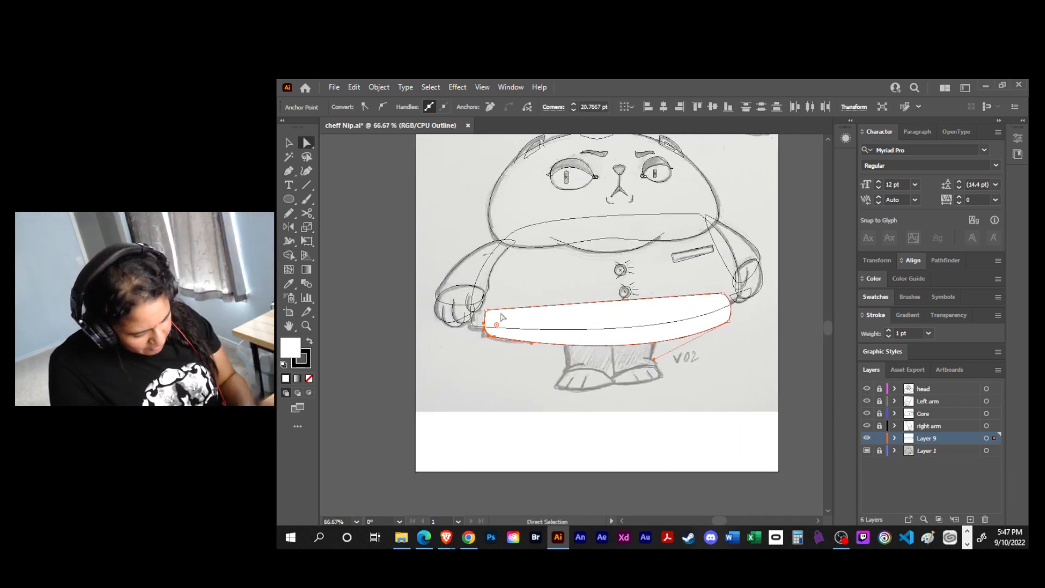
- Round the lower-right corner of the coat underside shape with a radius of about 23 pt
{"action": "left_click", "coordinate": [728, 321]}
{"action": "left_click_drag", "start_coordinate": [719, 314], "coordinate": [716, 306]}
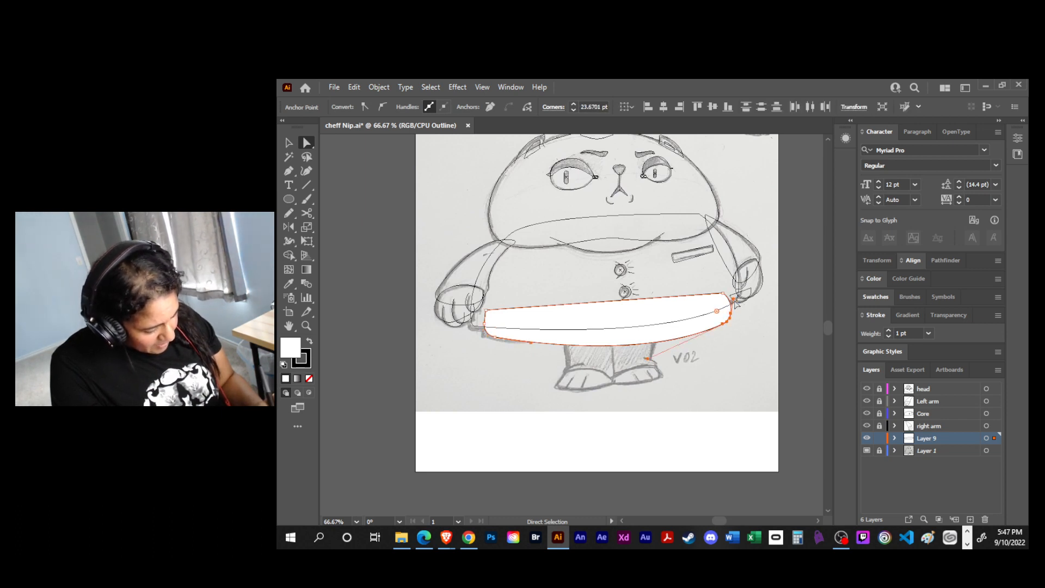
{"action": "left_click", "coordinate": [732, 300]}
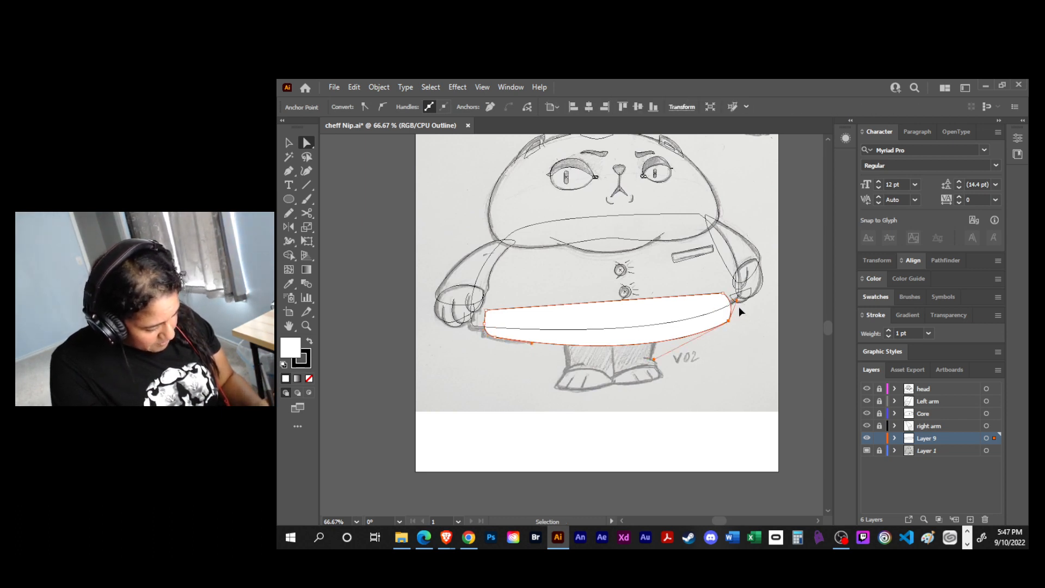
{"action": "left_click_drag", "start_coordinate": [737, 301], "coordinate": [717, 309]}
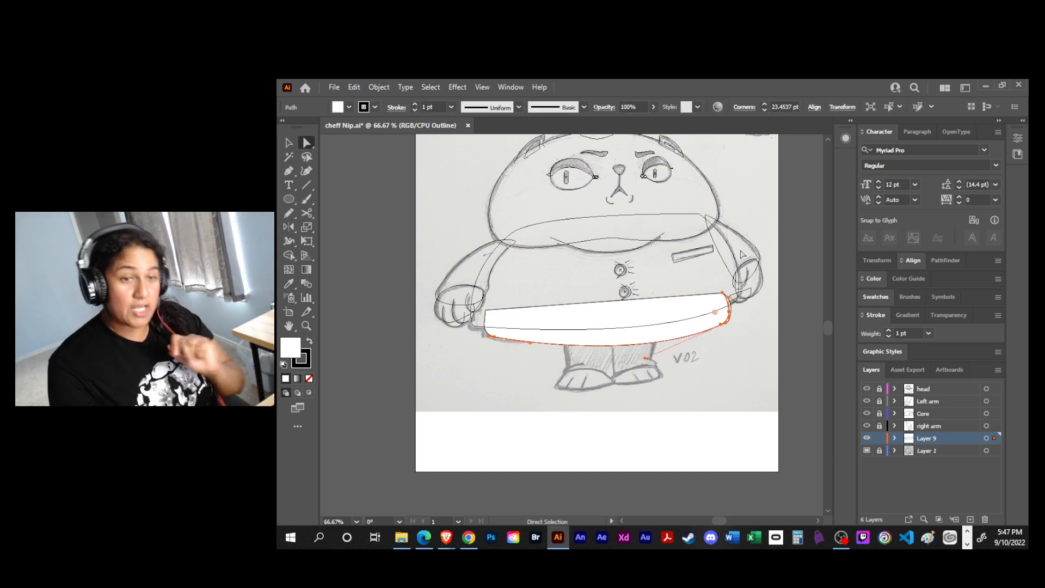
- Save the file and switch Layer 9 to outline view
{"action": "key", "text": "ctrl+s"}
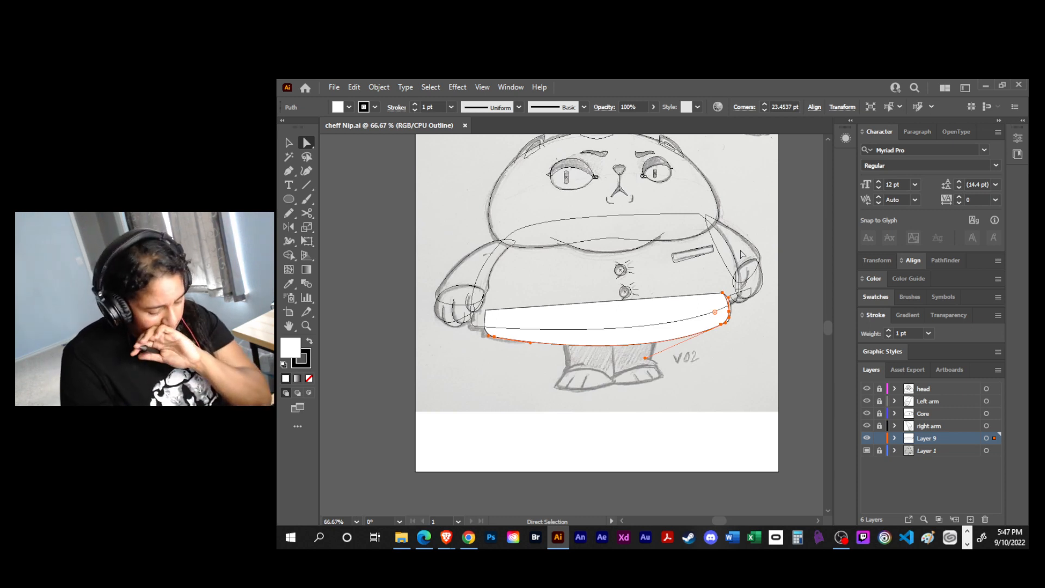
{"action": "left_click", "coordinate": [866, 437], "text": "ctrl"}
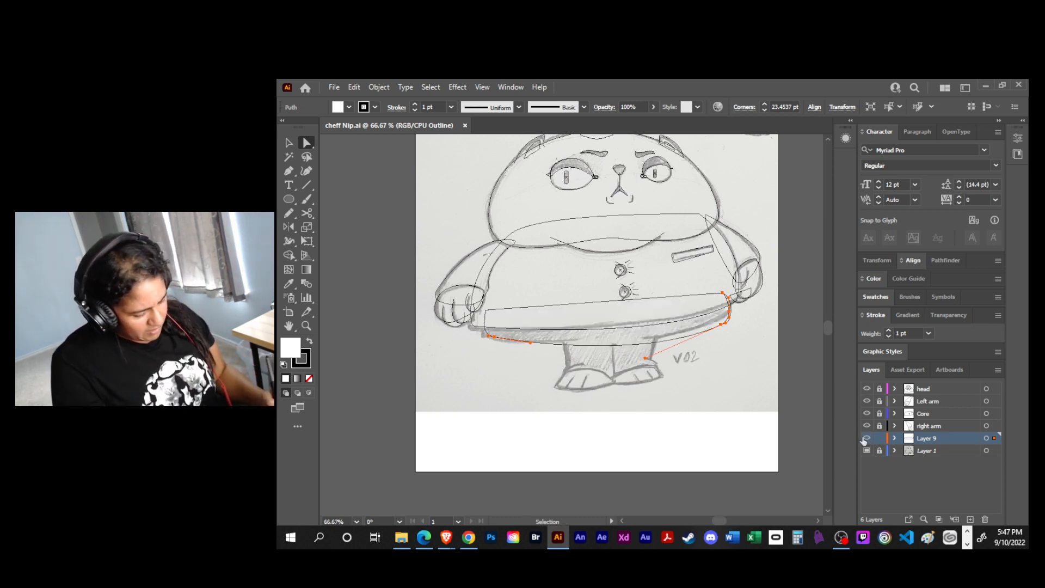
{"action": "key", "text": "ctrl+s"}
- Trace the sketch's right-hand leg as a closed Pen path, from the coat's underside around the ankle bulge and back up the centre line
{"action": "key", "text": "ctrl+plus"}
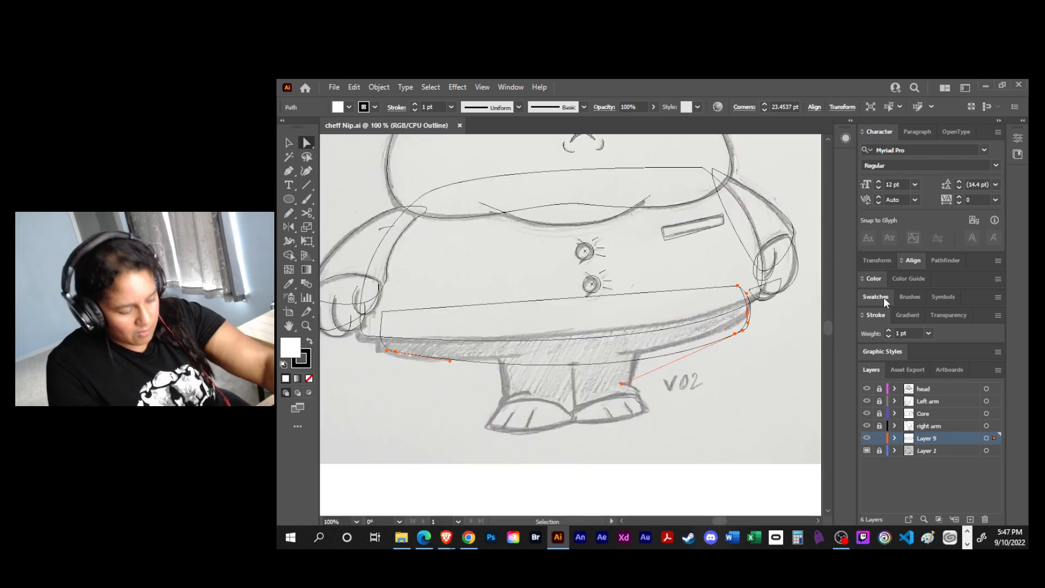
{"action": "left_click_drag", "start_coordinate": [678, 380], "coordinate": [686, 319]}
{"action": "key", "text": "p"}
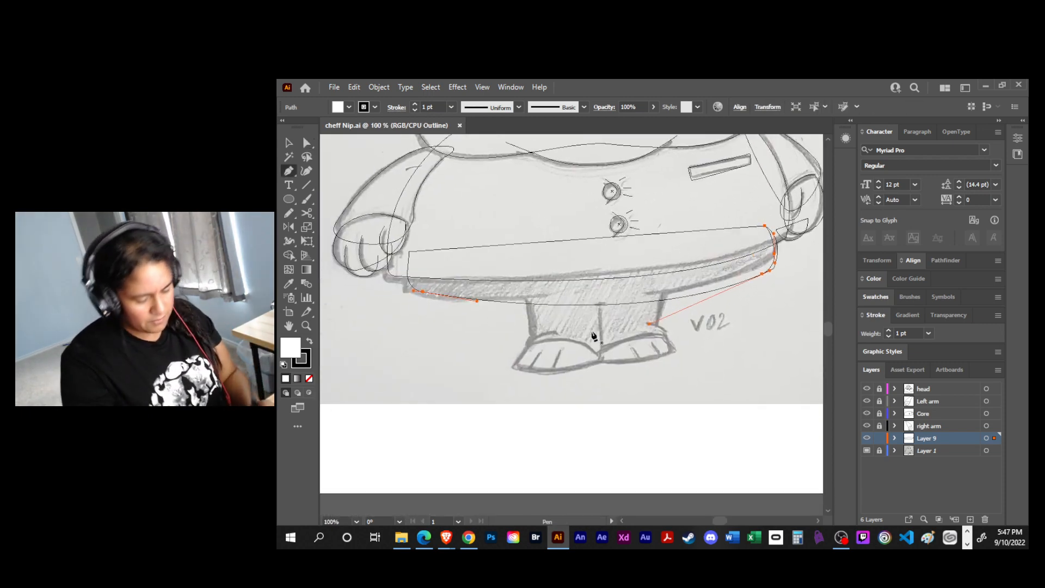
{"action": "left_click", "coordinate": [524, 296]}
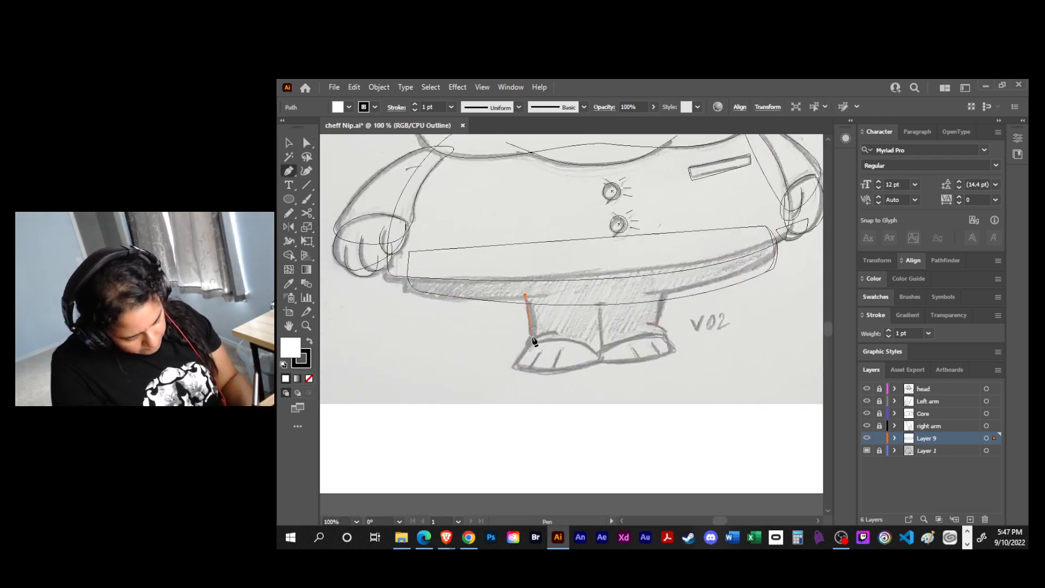
{"action": "key", "text": "ctrl+z"}
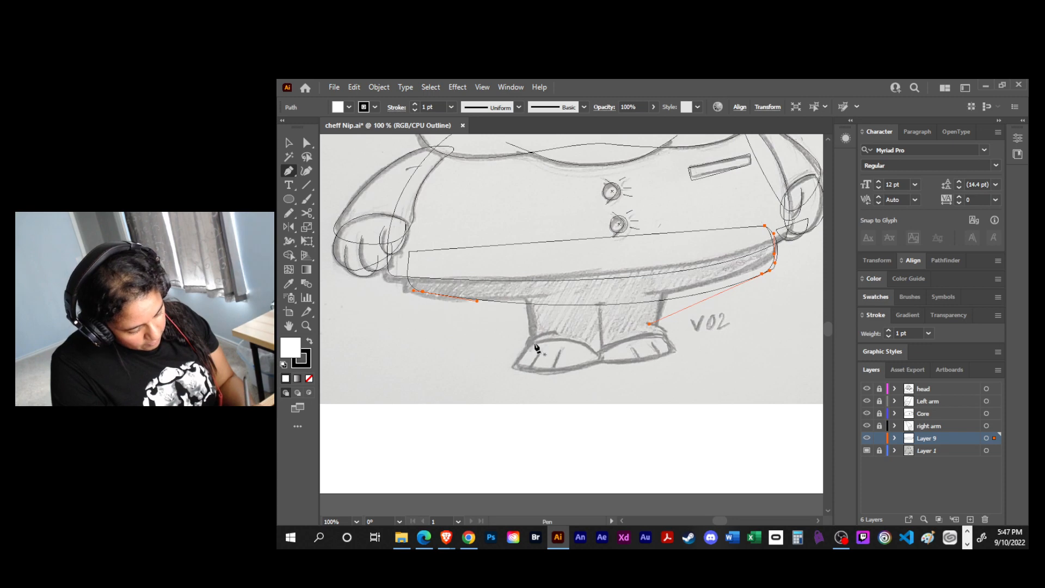
{"action": "left_click", "coordinate": [665, 288]}
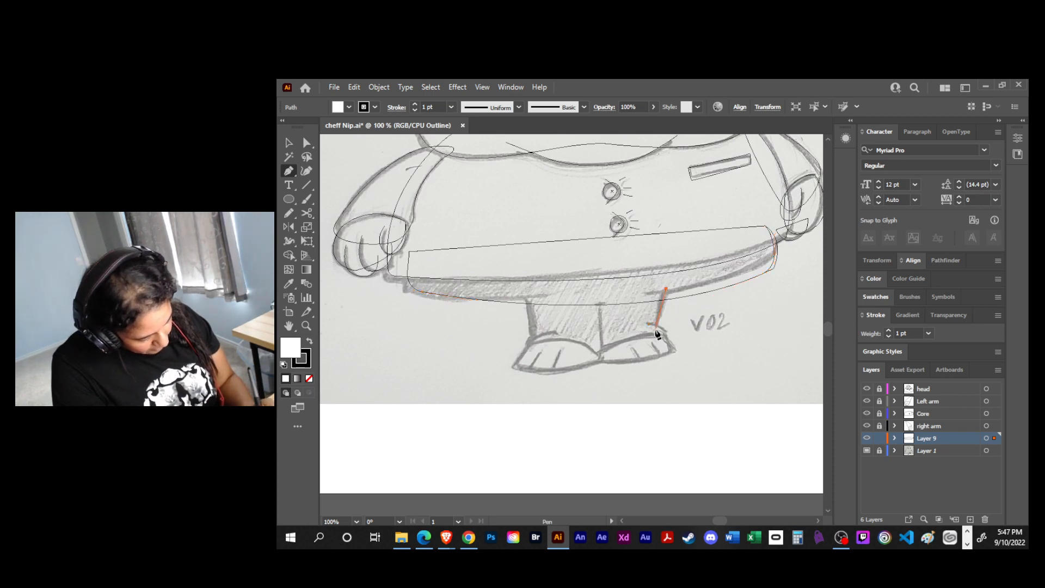
{"action": "left_click", "coordinate": [656, 327]}
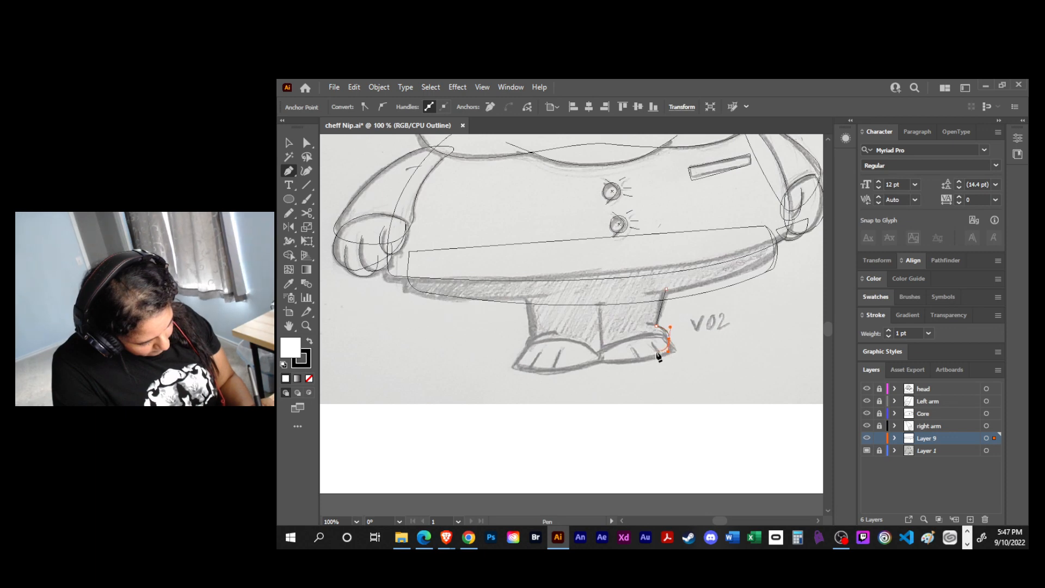
{"action": "left_click", "coordinate": [600, 359]}
{"action": "left_click", "coordinate": [597, 291]}
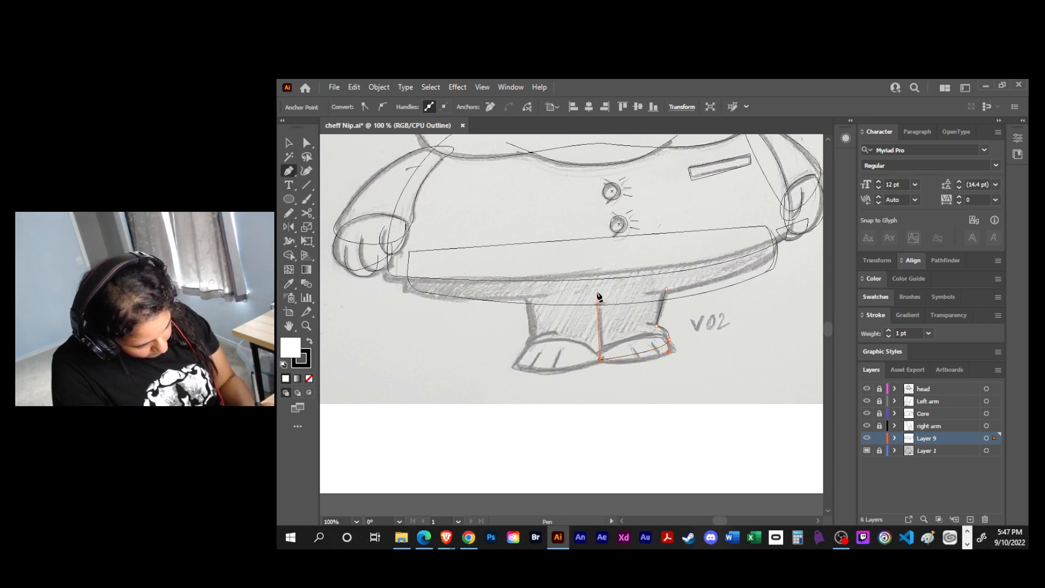
{"action": "left_click", "coordinate": [665, 289]}
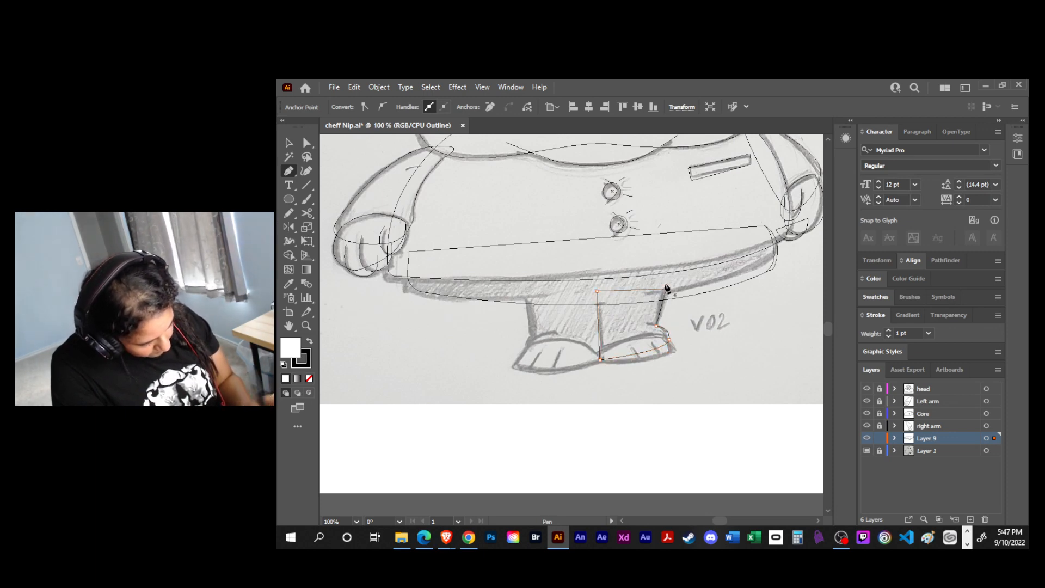
- Trace the right-hand foot over the bottom of the leg as a closed Pen path with a curved top, and undo a stray change
{"action": "left_click", "coordinate": [606, 347]}
{"action": "left_click_drag", "start_coordinate": [665, 335], "coordinate": [674, 342]}
{"action": "left_click", "coordinate": [676, 352]}
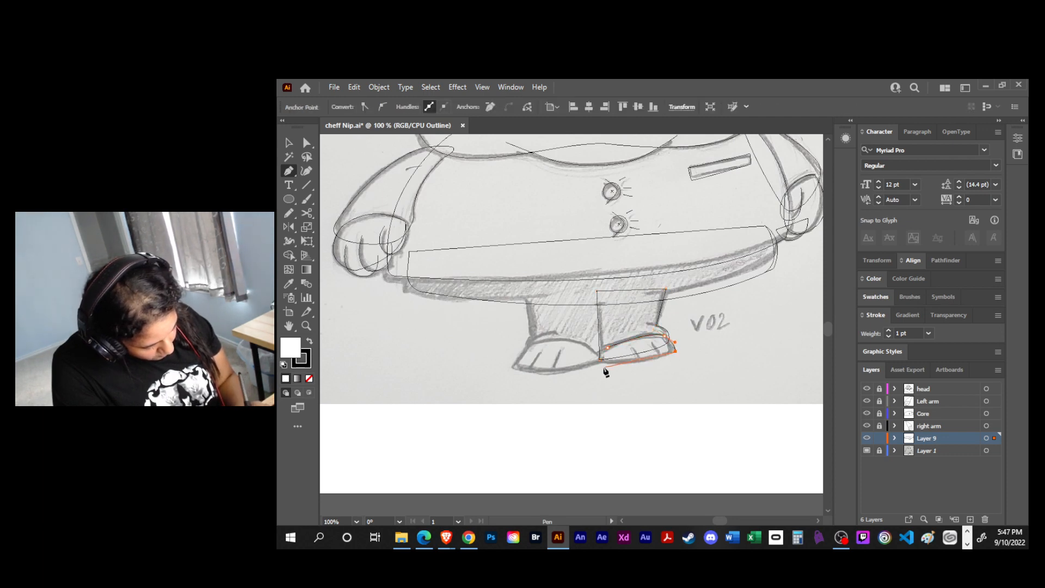
{"action": "mouse_move", "coordinate": [602, 362]}
{"action": "left_mouse_down"}
{"action": "mouse_move", "coordinate": [587, 350]}
{"action": "mouse_move", "coordinate": [609, 350]}
{"action": "mouse_move", "coordinate": [599, 352]}
{"action": "left_mouse_up"}
{"action": "key", "text": "ctrl+z"}
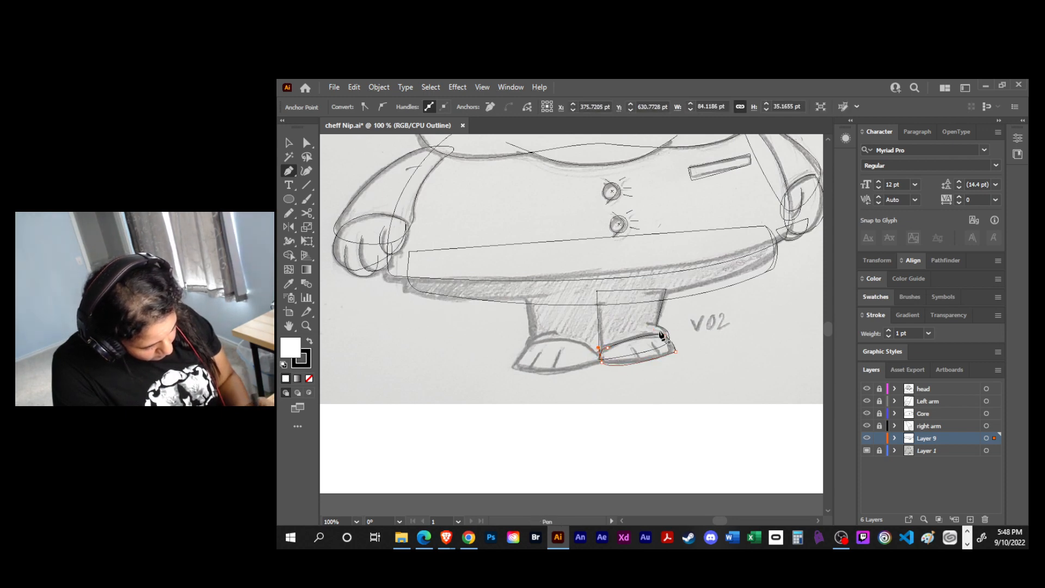
- Adjust the curve of the foot's bottom edge and round its outer tip with a radius of about 6.6 pt
{"action": "key", "text": "a"}
{"action": "left_click", "coordinate": [602, 362]}
{"action": "left_click_drag", "start_coordinate": [615, 373], "coordinate": [631, 366]}
{"action": "left_click", "coordinate": [676, 352]}
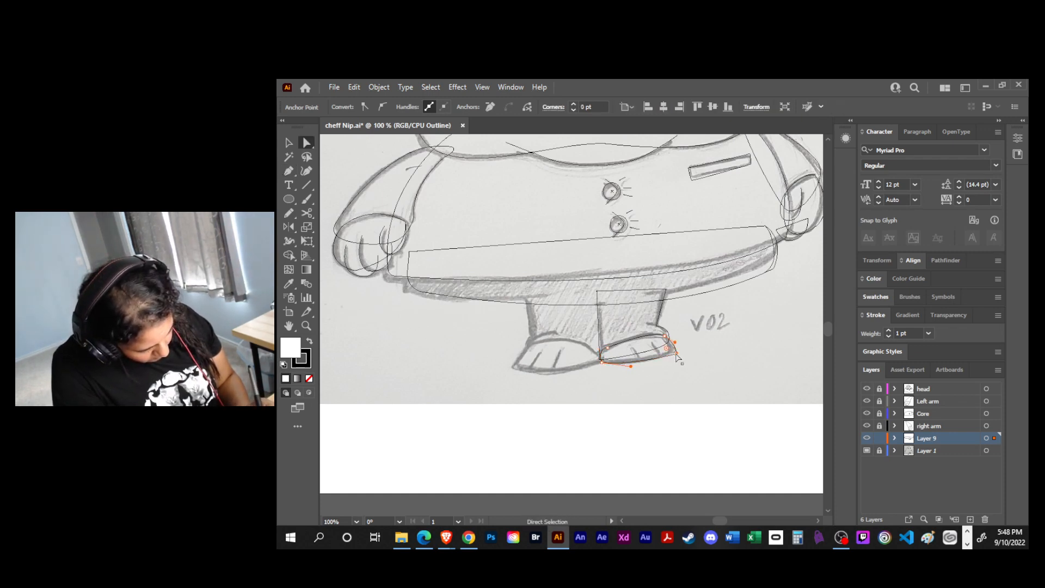
{"action": "left_click_drag", "start_coordinate": [666, 348], "coordinate": [677, 354]}
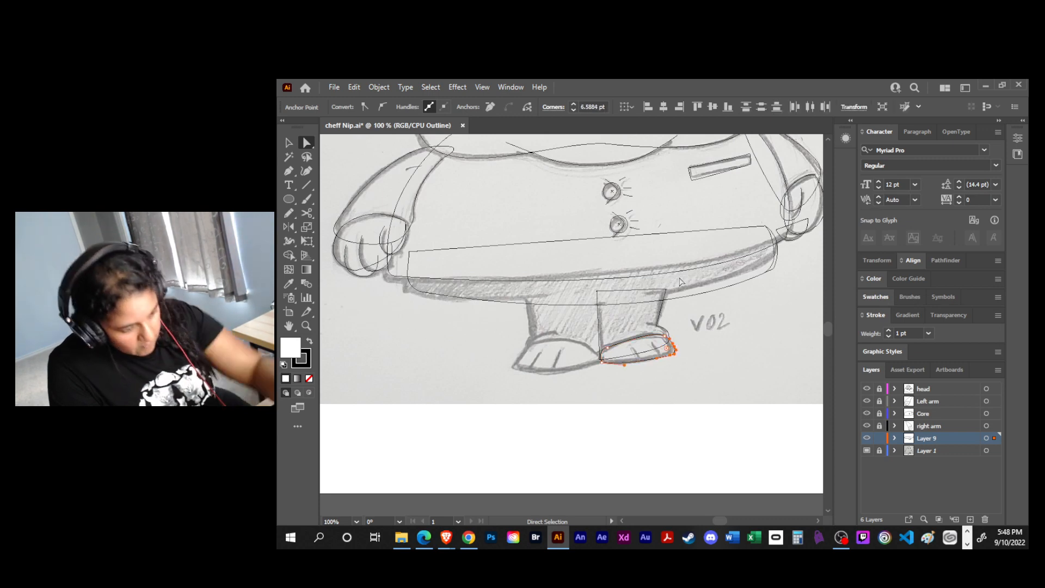
- Draw two short slanted toe lines on the right-hand foot with the Pen tool, following the sketch marks
{"action": "key", "text": "ctrl+equal"}
{"action": "key", "text": "ctrl+equal"}
{"action": "key", "text": "ctrl+equal"}
{"action": "left_click_drag", "start_coordinate": [611, 380], "coordinate": [684, 379]}
{"action": "key", "text": "p"}
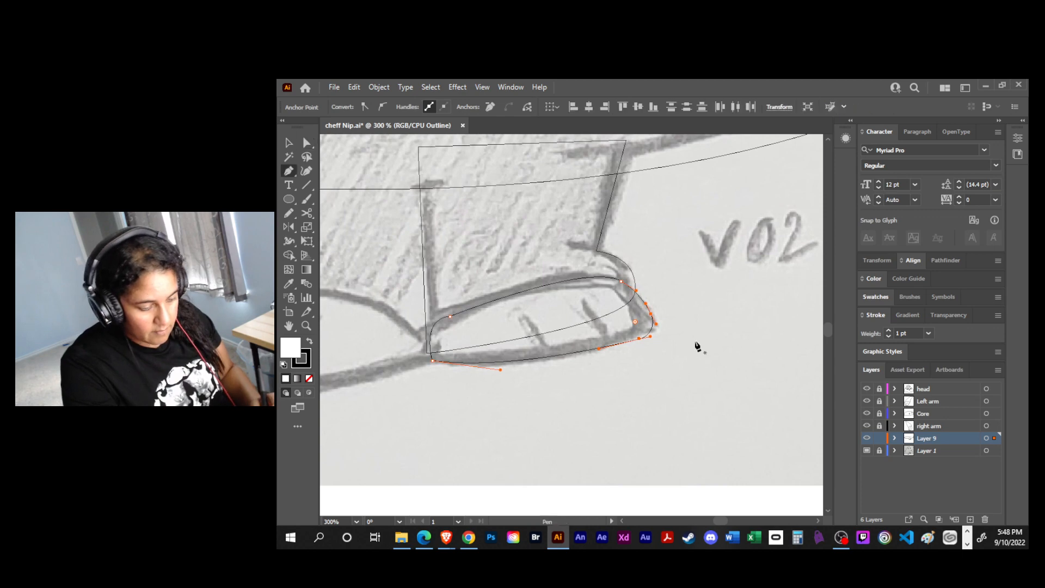
{"action": "left_click", "coordinate": [521, 313]}
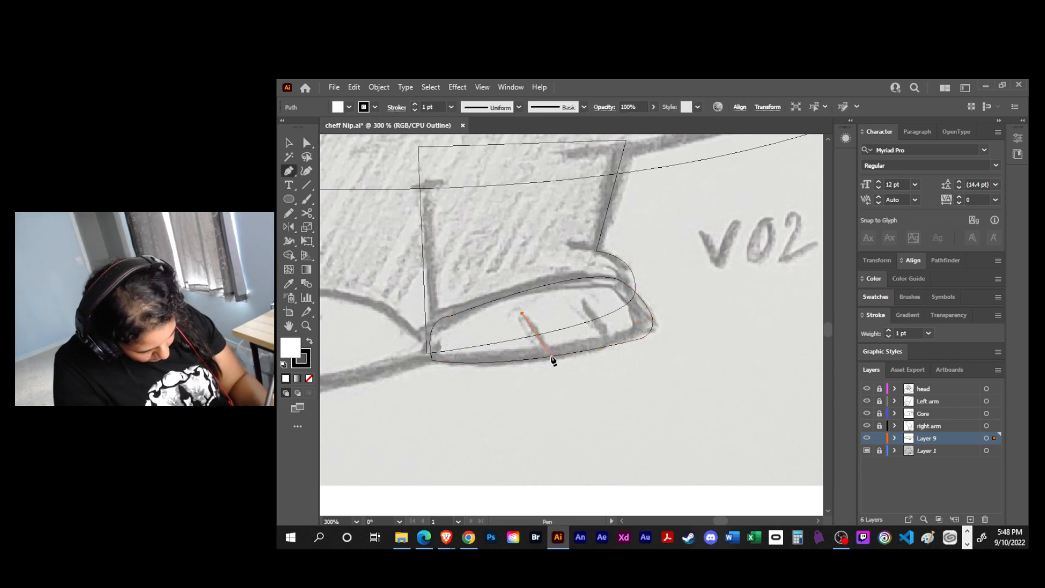
{"action": "left_click_drag", "start_coordinate": [557, 369], "coordinate": [557, 369]}
{"action": "key", "text": "Escape"}
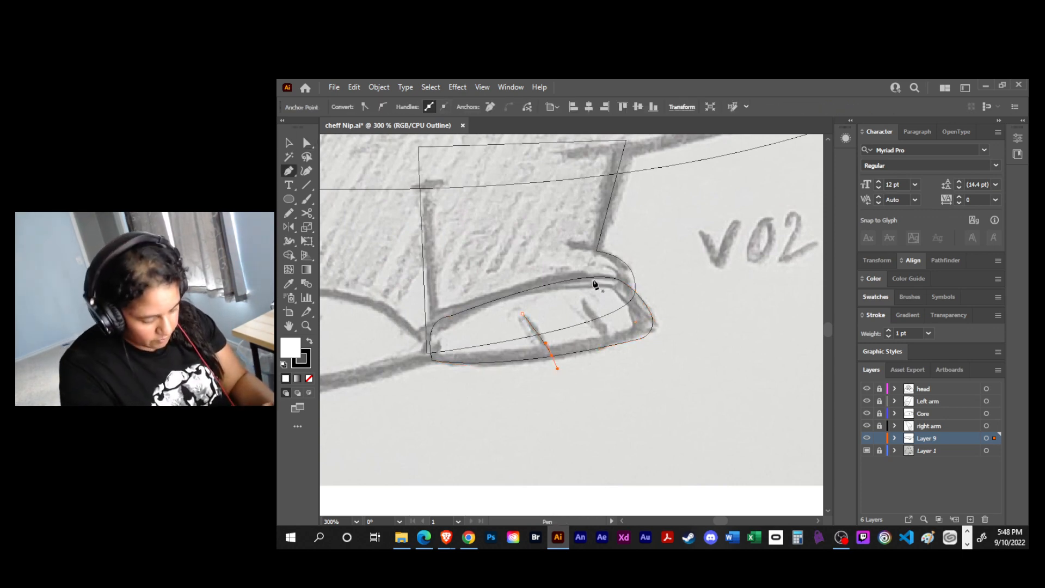
{"action": "left_click", "coordinate": [583, 301]}
{"action": "left_click", "coordinate": [611, 348]}
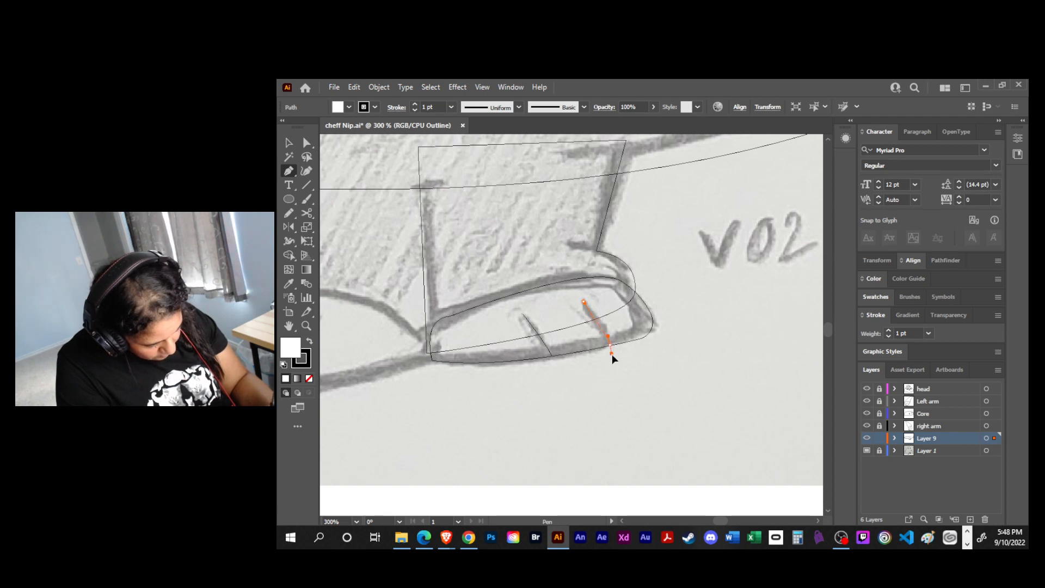
- Finish the outer toe line, and draw a short curved ankle crease running inward from the top of the right-hand leg's ankle bulge
{"action": "left_click_drag", "start_coordinate": [614, 362], "coordinate": [614, 361]}
{"action": "key", "text": "Escape"}
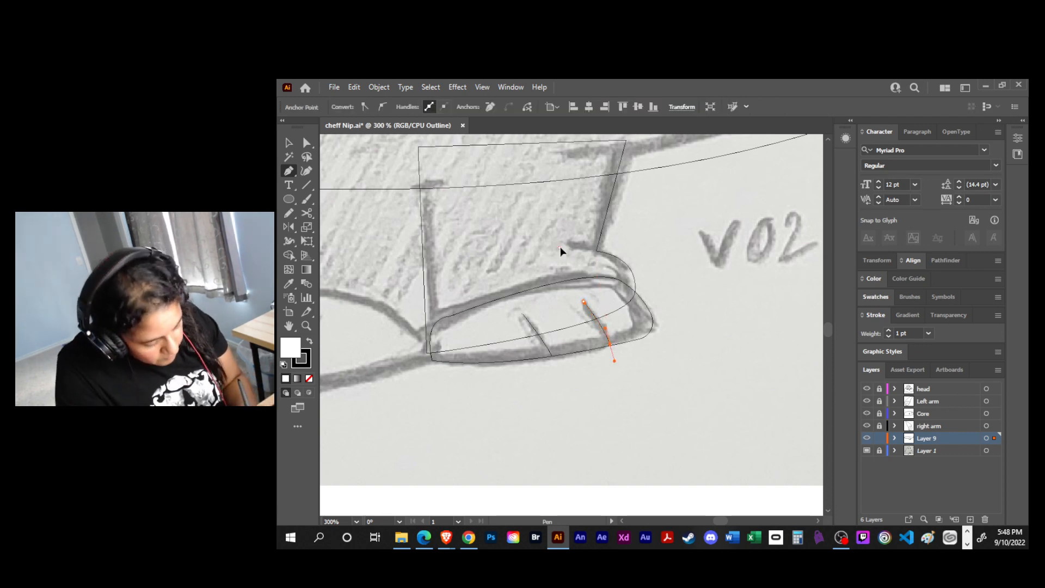
{"action": "left_click", "coordinate": [559, 247]}
{"action": "left_click", "coordinate": [597, 251]}
{"action": "left_click_drag", "start_coordinate": [607, 255], "coordinate": [552, 254]}
{"action": "key", "text": "a"}
{"action": "key", "text": "space"}
{"action": "mouse_move", "coordinate": [587, 290]}
{"action": "left_mouse_down"}
{"action": "mouse_move", "coordinate": [737, 325]}
{"action": "mouse_move", "coordinate": [681, 333]}
{"action": "left_mouse_up"}
{"action": "left_click_drag", "start_coordinate": [543, 419], "coordinate": [591, 402]}
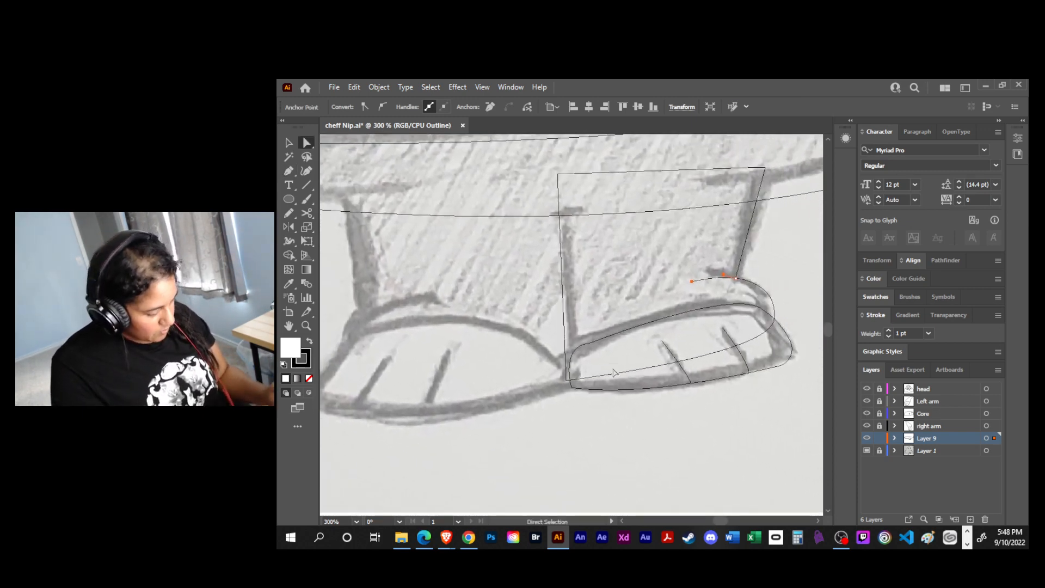
- Show Layer 9 in preview and smooth the inner upper corner of the right-hand foot into one continuous curve
{"action": "left_click", "coordinate": [866, 438], "text": "ctrl"}
{"action": "key", "text": "v"}
{"action": "left_click", "coordinate": [711, 416]}
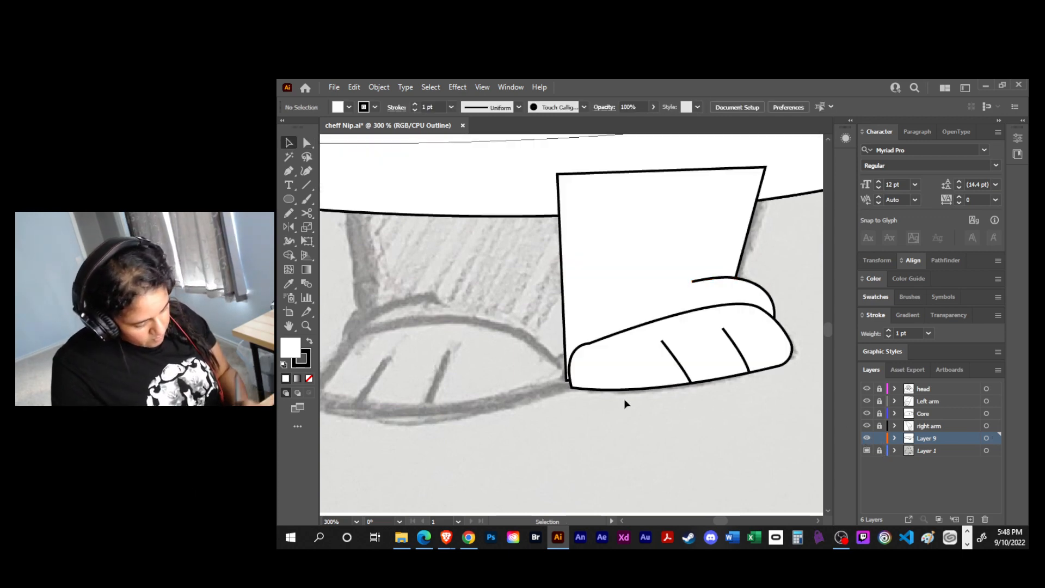
{"action": "key", "text": "a"}
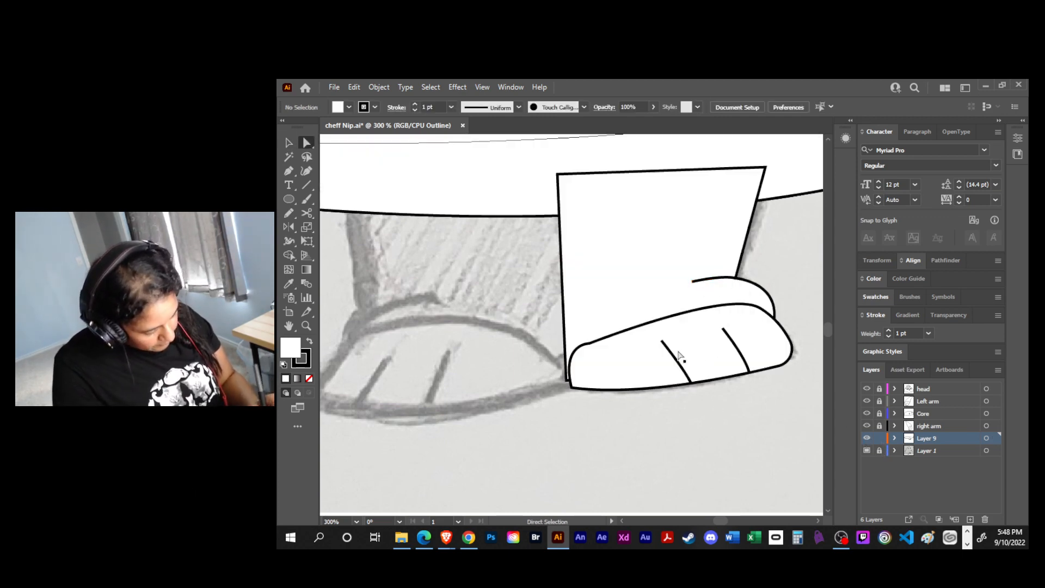
{"action": "left_click", "coordinate": [589, 344]}
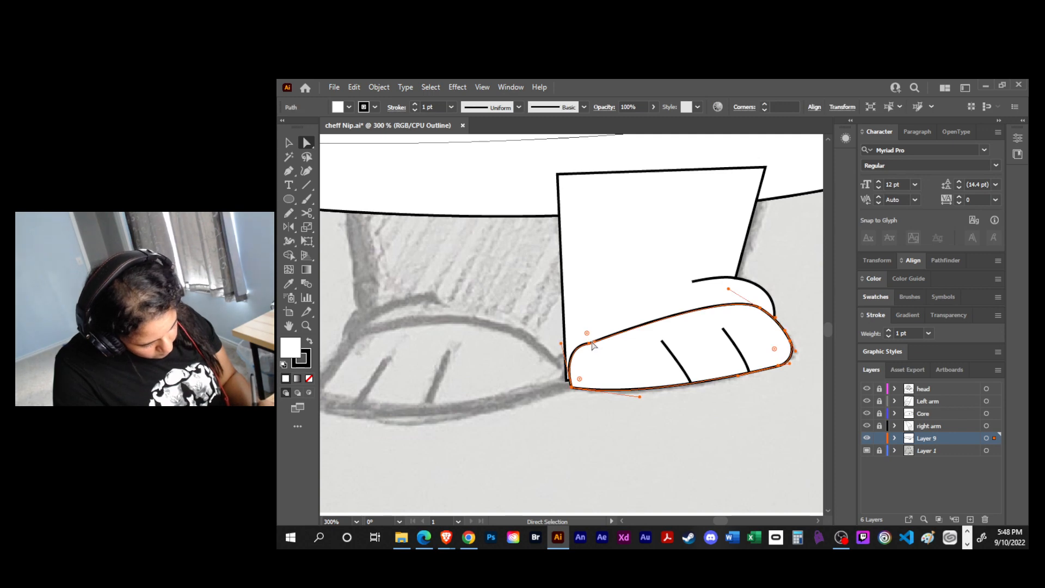
{"action": "left_click", "coordinate": [591, 345]}
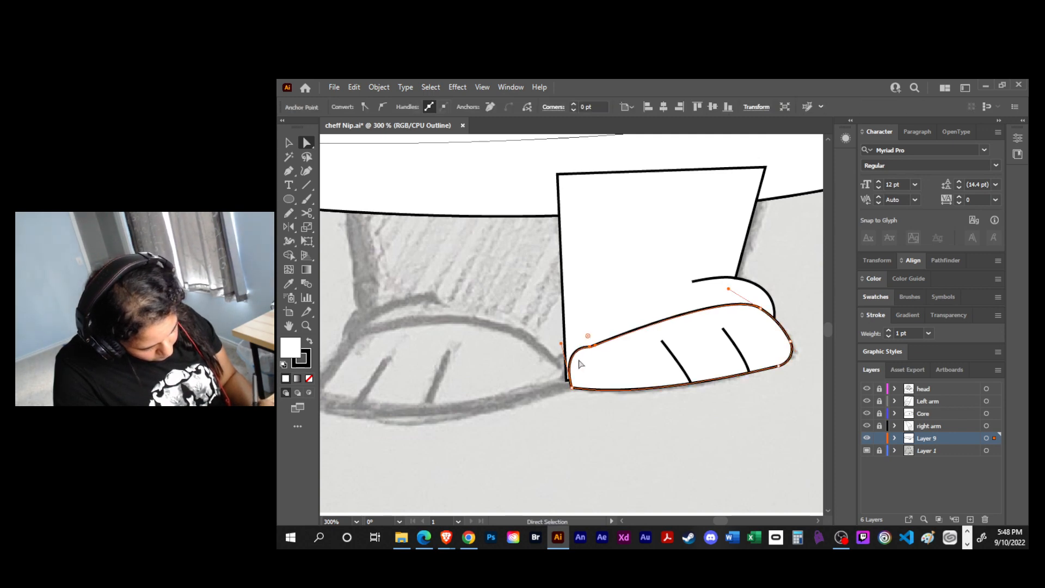
{"action": "left_click_drag", "start_coordinate": [561, 343], "coordinate": [623, 389]}
{"action": "key", "text": "v"}
{"action": "left_click", "coordinate": [745, 415]}
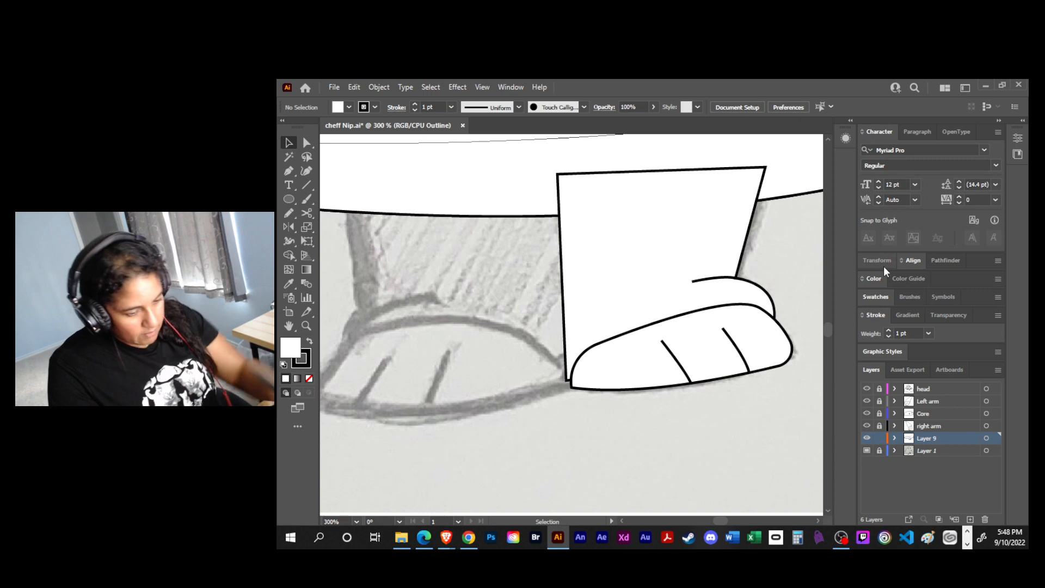
- Move the right-hand leg and foot paths onto a new layer named "rigth elg" and place that layer below Layer 9
{"action": "key", "text": "ctrl+minus"}
{"action": "key", "text": "ctrl+minus"}
{"action": "left_click", "coordinate": [970, 520]}
{"action": "left_click_drag", "start_coordinate": [698, 287], "coordinate": [568, 381]}
{"action": "left_click_drag", "start_coordinate": [993, 452], "coordinate": [992, 443]}
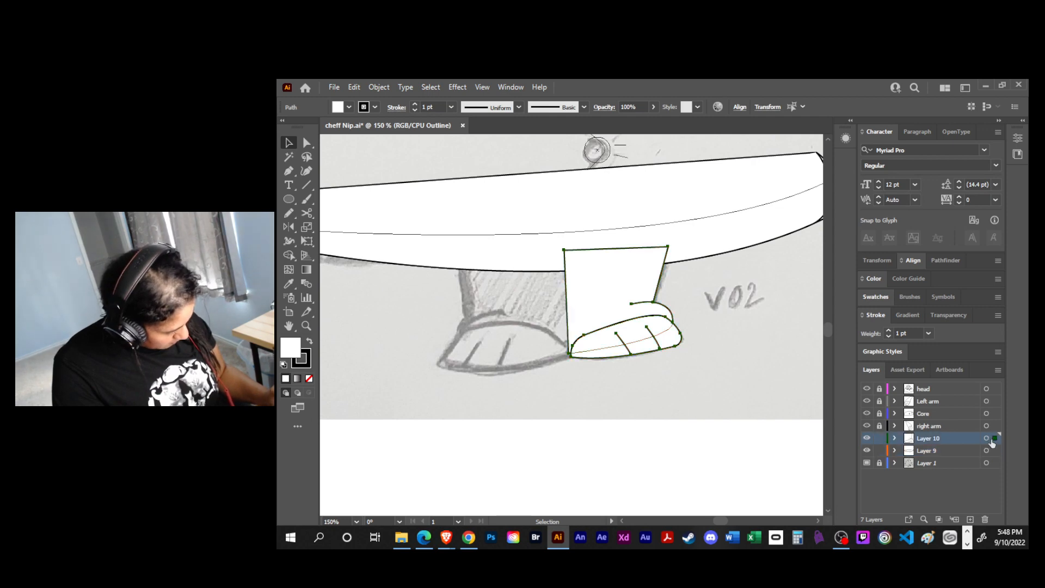
{"action": "double_click", "coordinate": [932, 439]}
{"action": "type", "text": "rigth elg"}
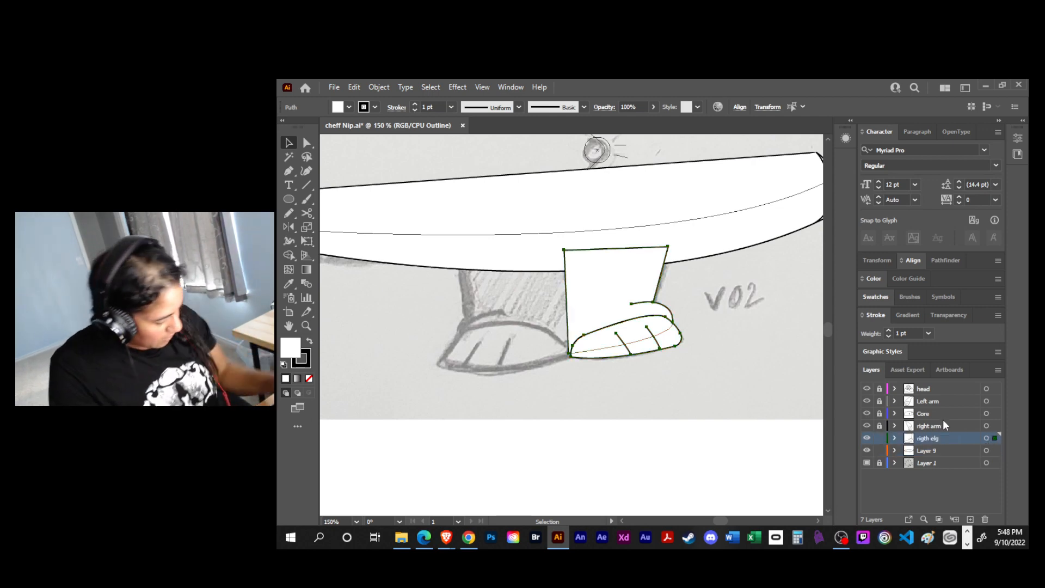
{"action": "left_click_drag", "start_coordinate": [948, 439], "coordinate": [945, 456]}
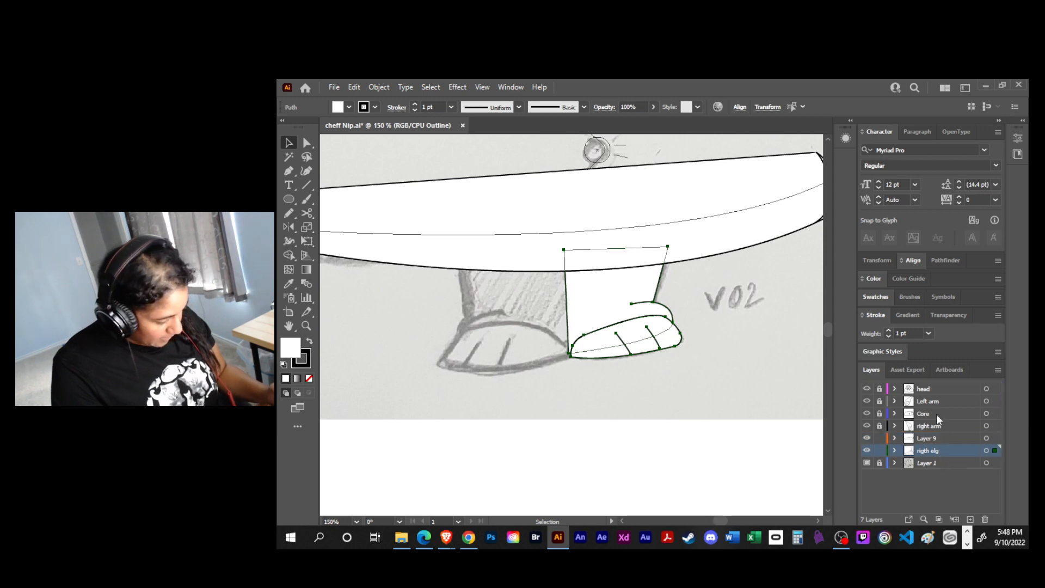
- Rename Layer 9 as "base", and lock both the base and "rigth elg" layers with their artwork displayed as outlines
{"action": "left_click", "coordinate": [936, 435]}
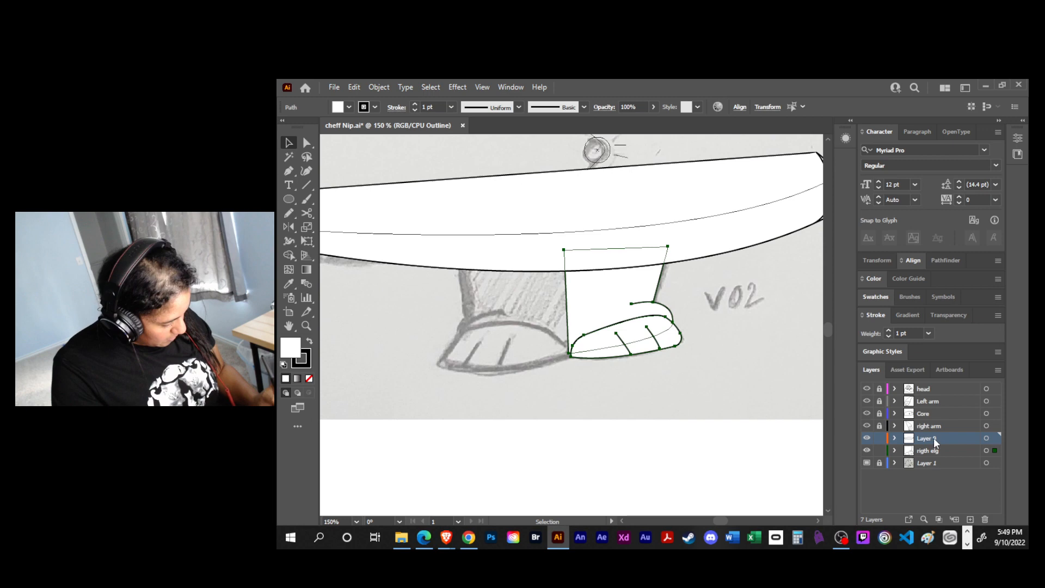
{"action": "double_click", "coordinate": [933, 437]}
{"action": "type", "text": "base"}
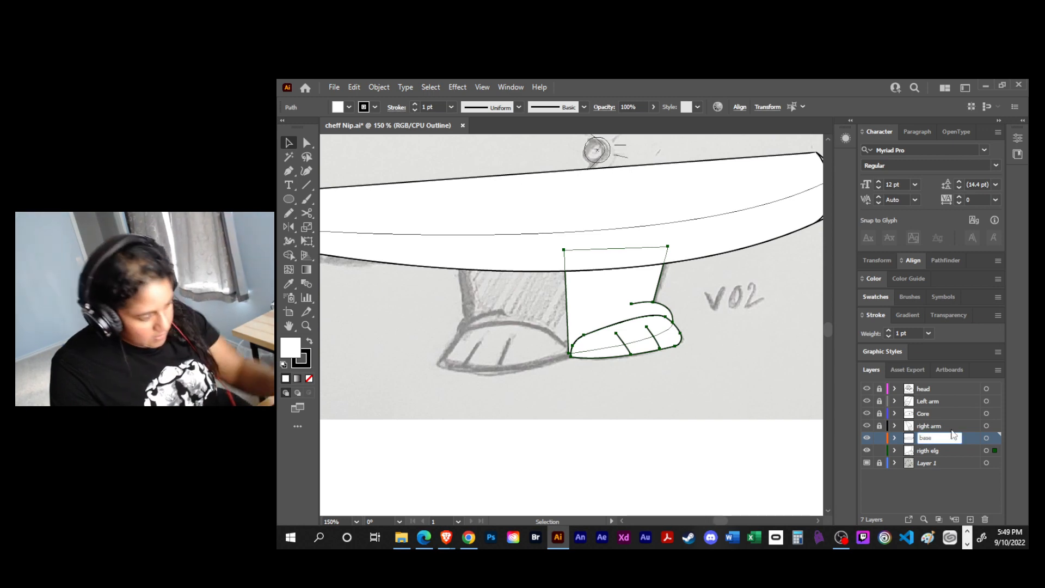
{"action": "left_click", "coordinate": [879, 450]}
{"action": "left_click", "coordinate": [879, 439]}
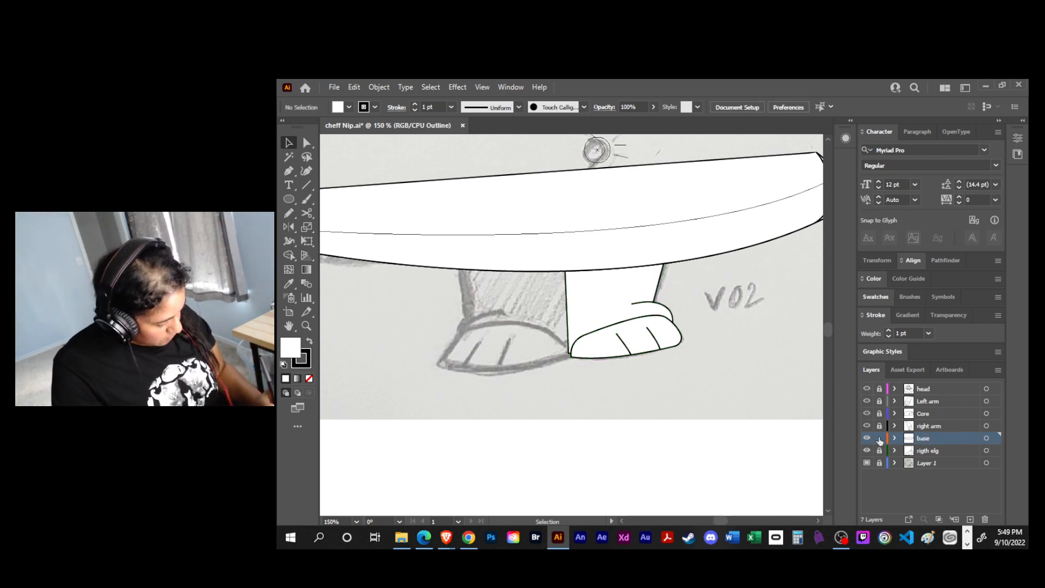
{"action": "left_click", "coordinate": [866, 438], "text": "ctrl"}
{"action": "left_click", "coordinate": [867, 439], "text": "ctrl"}
{"action": "left_click", "coordinate": [867, 439], "text": "ctrl"}
{"action": "left_click", "coordinate": [866, 451], "text": "ctrl"}
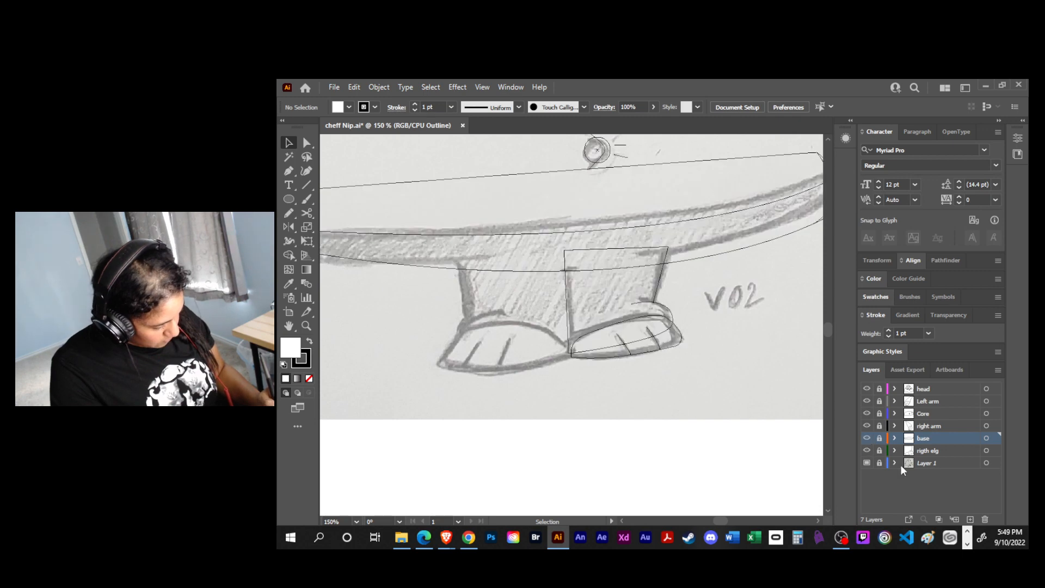
- Add a new layer named "left eleg" above the base layer and save the document
{"action": "left_click", "coordinate": [969, 518]}
{"action": "type", "text": "left eleg"}
{"action": "key", "text": "Return"}
{"action": "key", "text": "ctrl+s"}
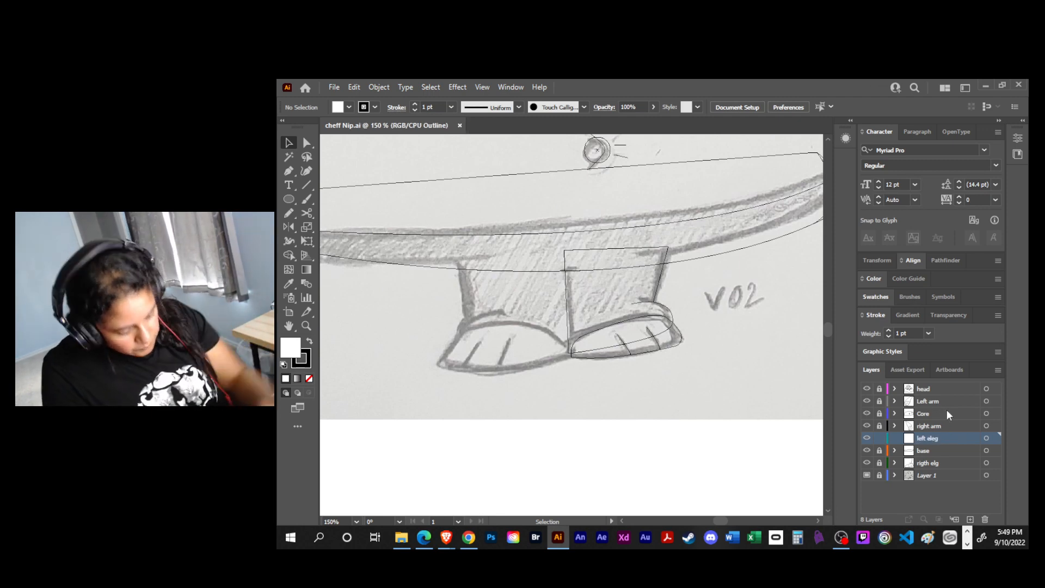
- Trace the left-hand leg as an open Pen path from the coat's underside down the ankle, across the foot and up the centre line
{"action": "key", "text": "p"}
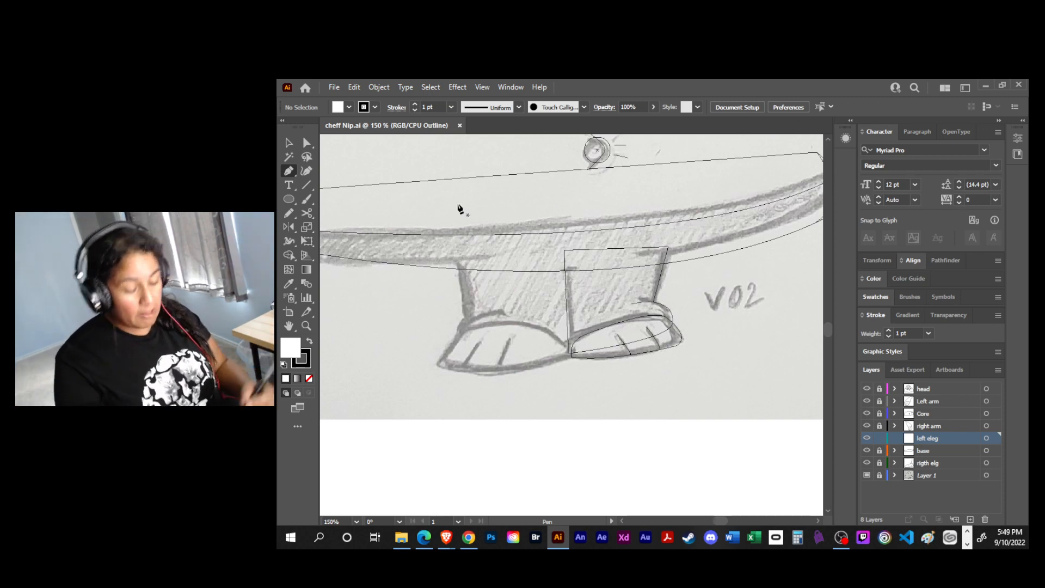
{"action": "left_click", "coordinate": [456, 256]}
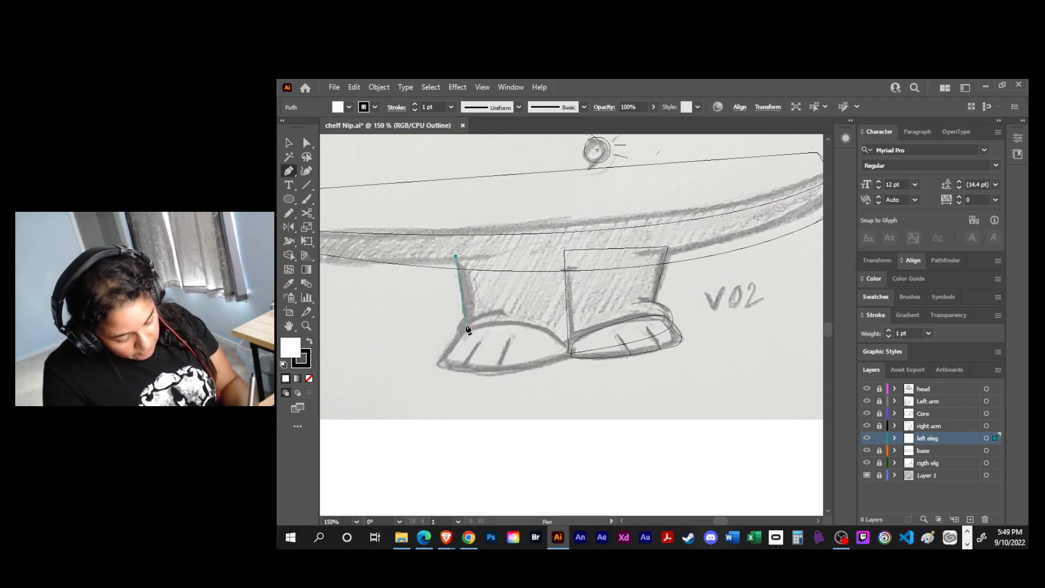
{"action": "left_click_drag", "start_coordinate": [465, 326], "coordinate": [461, 334]}
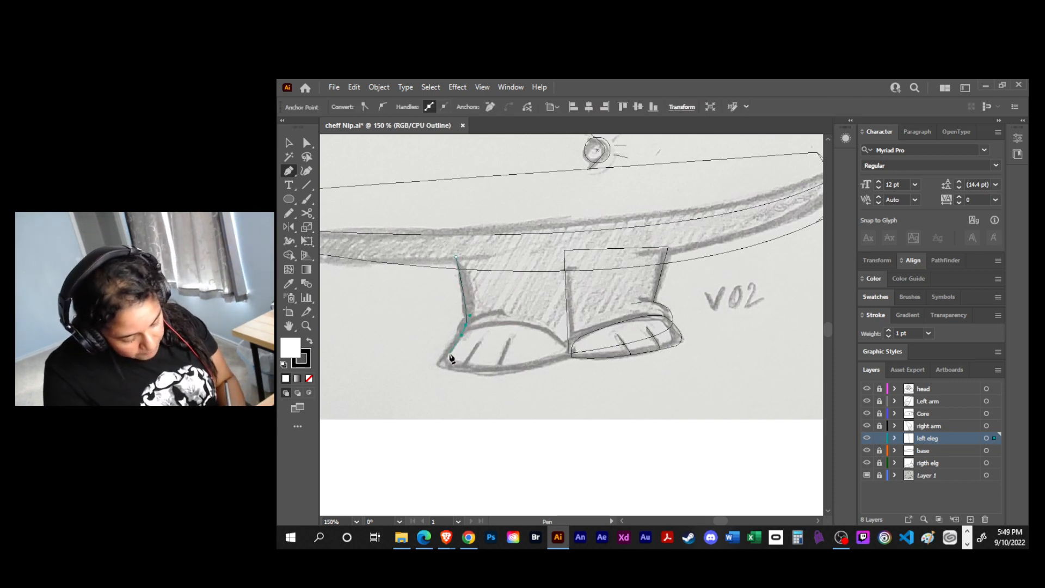
{"action": "left_click", "coordinate": [455, 352]}
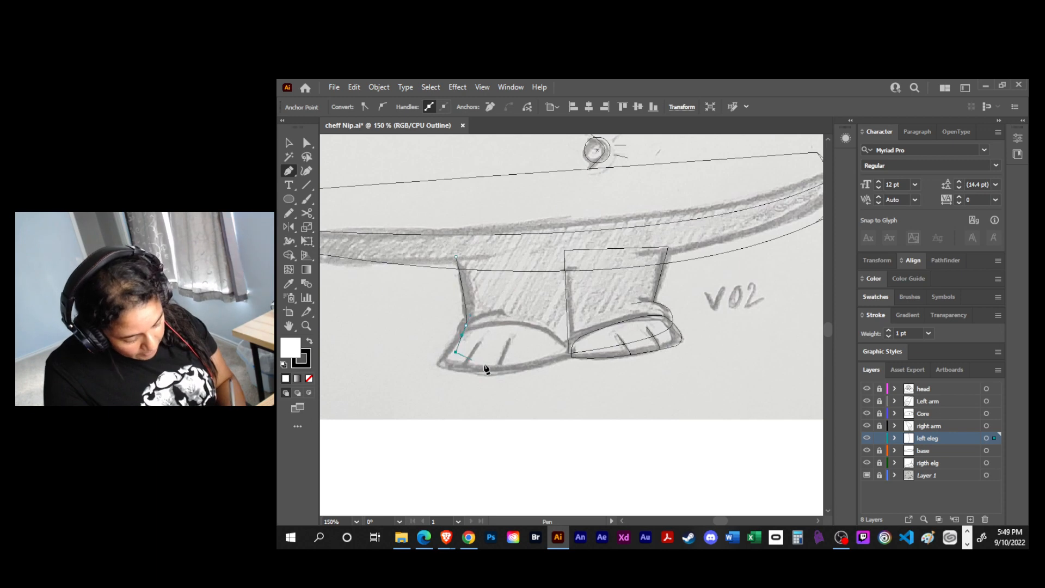
{"action": "left_click_drag", "start_coordinate": [568, 355], "coordinate": [571, 344]}
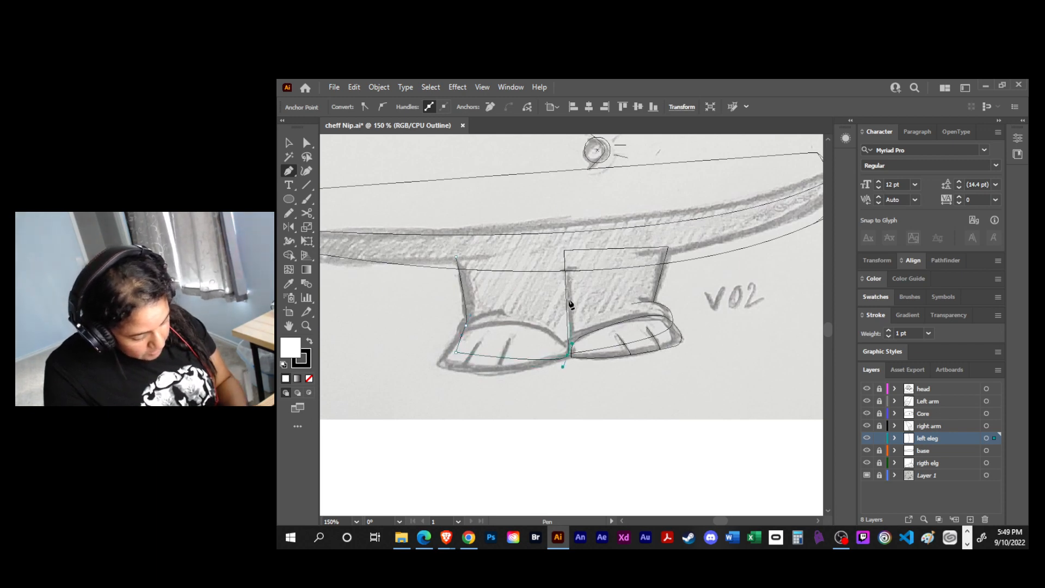
{"action": "left_click", "coordinate": [565, 257]}
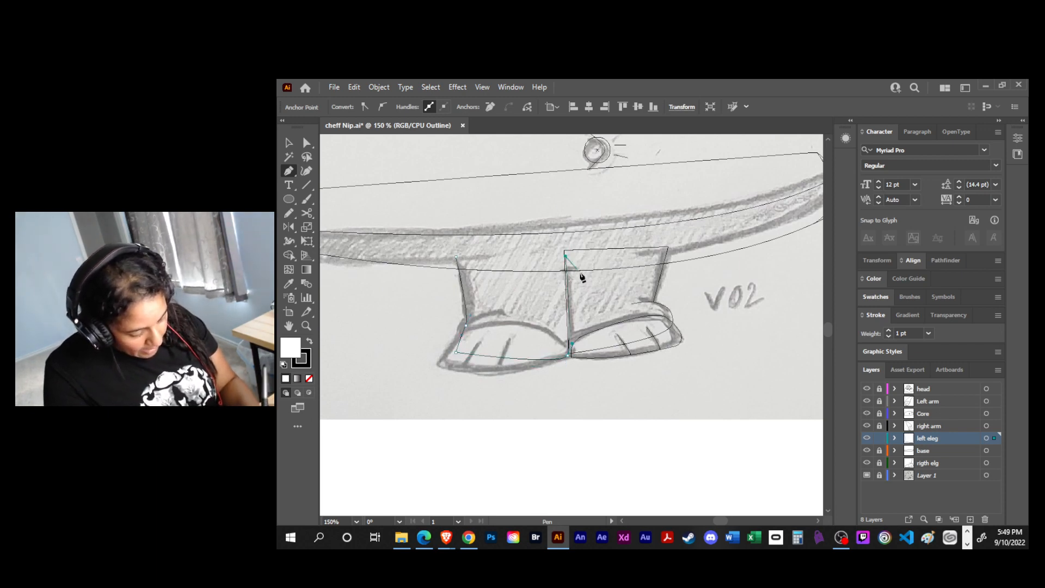
{"action": "key", "text": "Escape"}
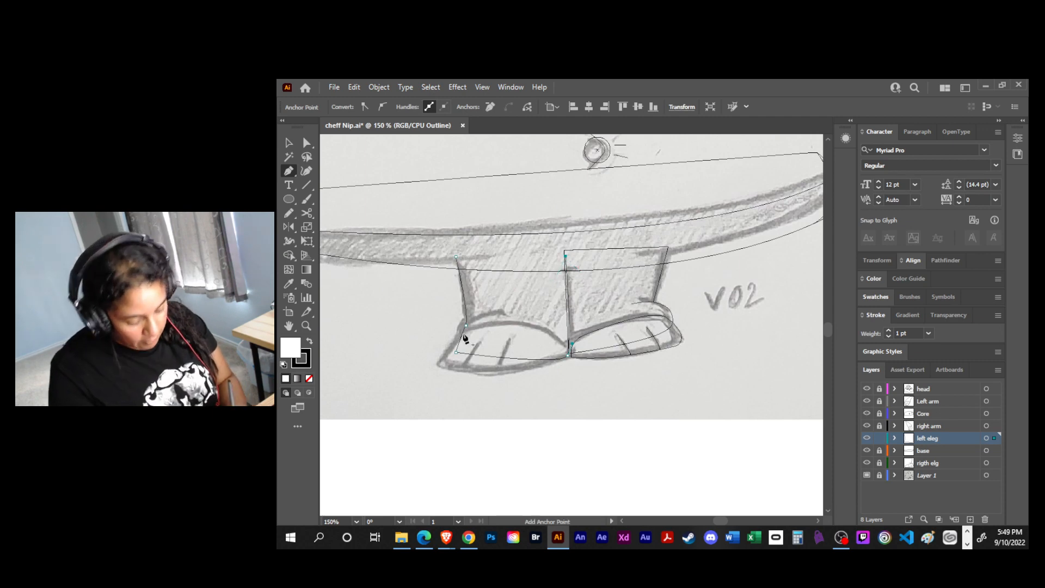
{"action": "left_click", "coordinate": [465, 325]}
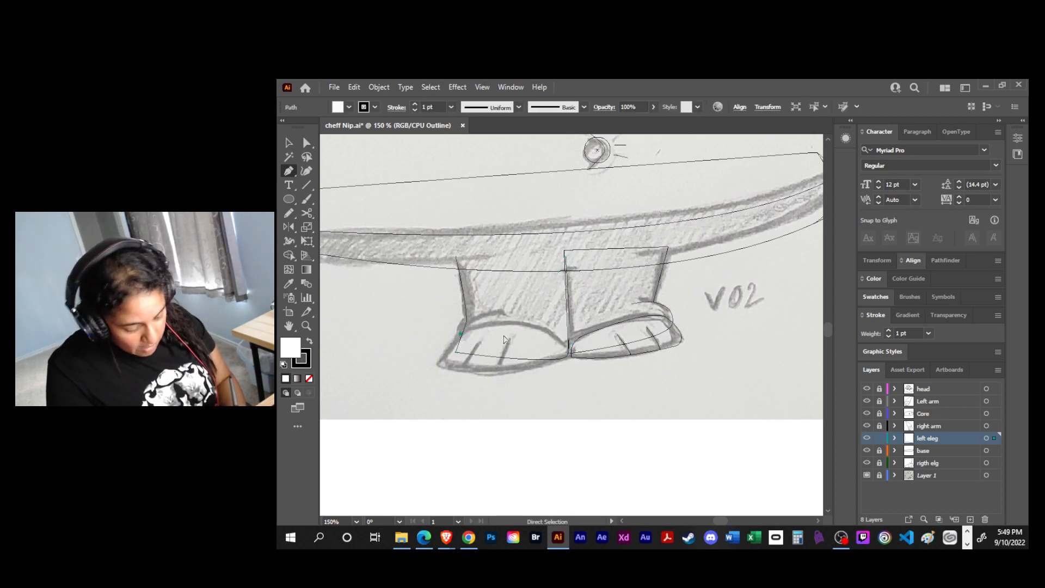
- Trace the left-hand foot as a Pen path with an arched top and curved sole, aligning its inner corner with the leg's centre line
{"action": "left_click", "coordinate": [563, 344]}
{"action": "left_click_drag", "start_coordinate": [461, 331], "coordinate": [397, 359]}
{"action": "left_click", "coordinate": [439, 363]}
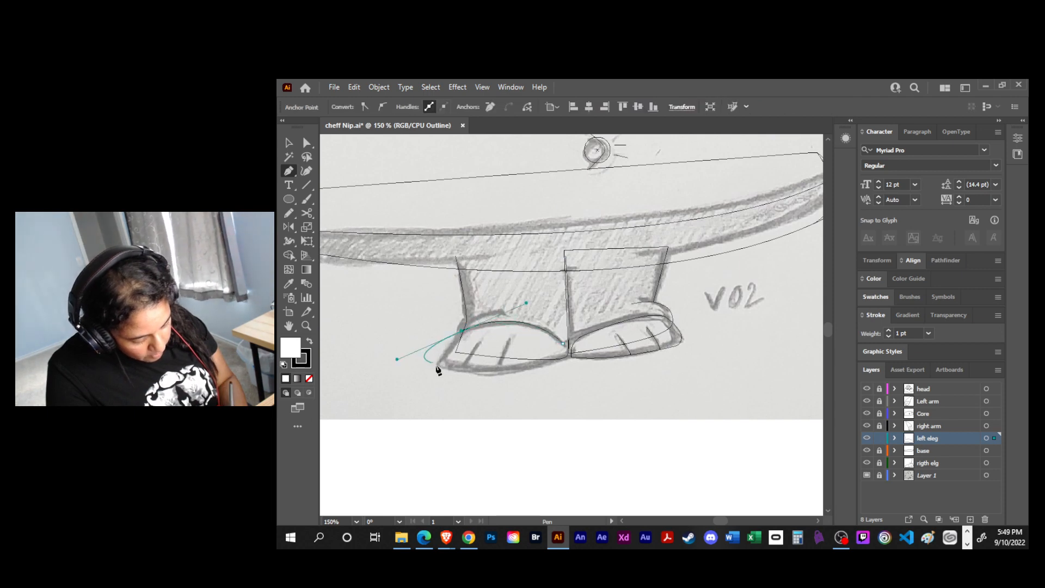
{"action": "left_click_drag", "start_coordinate": [397, 359], "coordinate": [437, 352]}
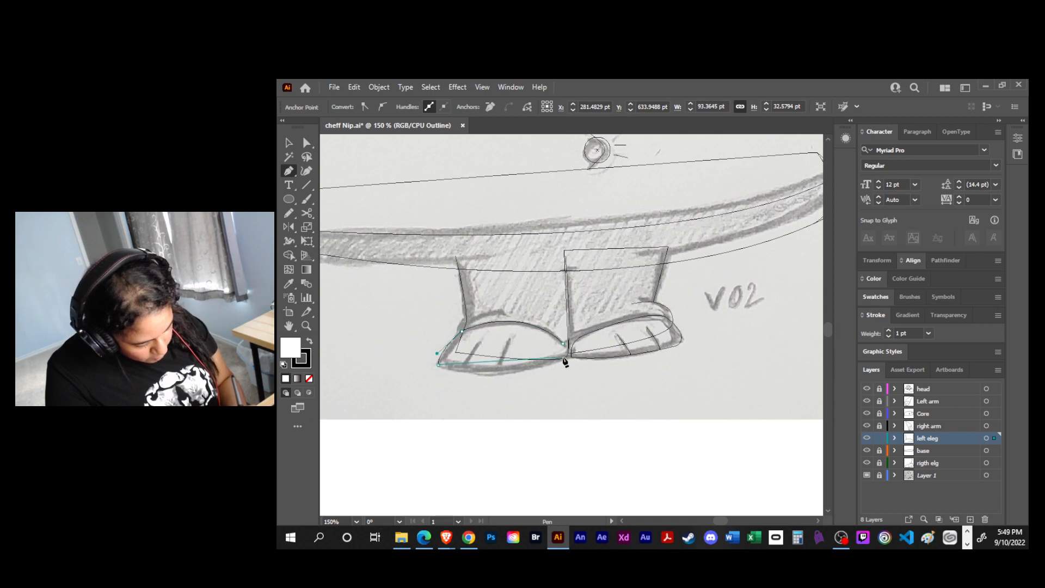
{"action": "left_click_drag", "start_coordinate": [563, 359], "coordinate": [613, 339]}
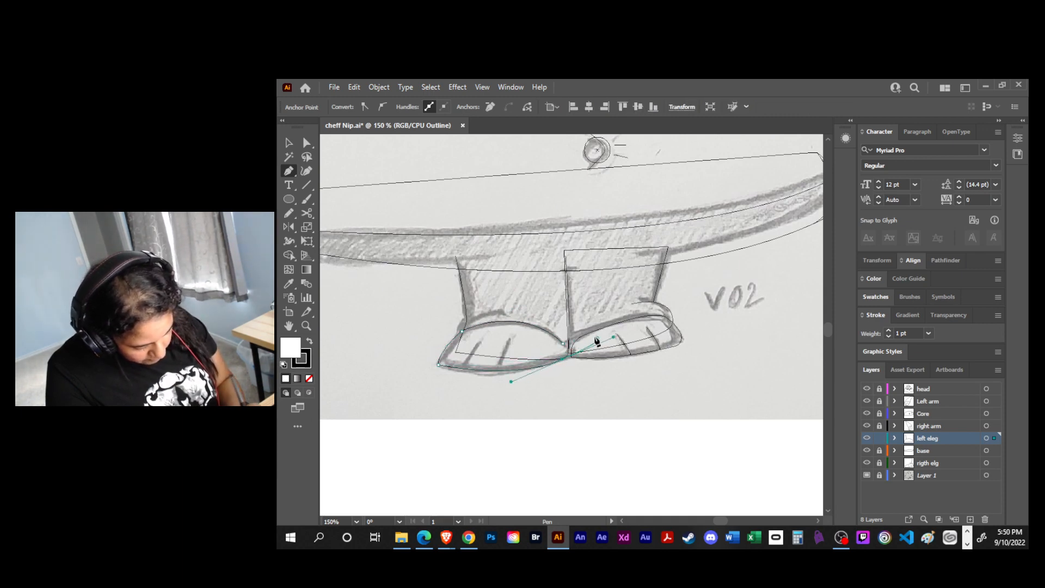
{"action": "left_click", "coordinate": [563, 359]}
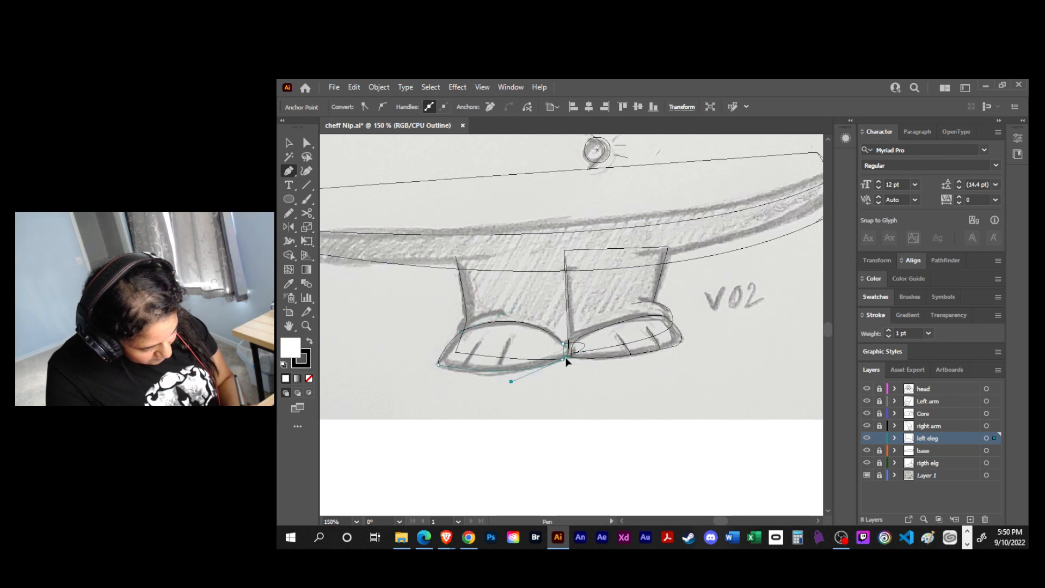
{"action": "left_click", "coordinate": [564, 345]}
{"action": "key", "text": "a"}
{"action": "left_click_drag", "start_coordinate": [563, 344], "coordinate": [569, 356]}
- Draw two short slanted toe lines on the left-hand foot with the Pen tool, following the sketch marks
{"action": "key", "text": "p"}
{"action": "left_click", "coordinate": [510, 339]}
{"action": "left_click", "coordinate": [499, 365]}
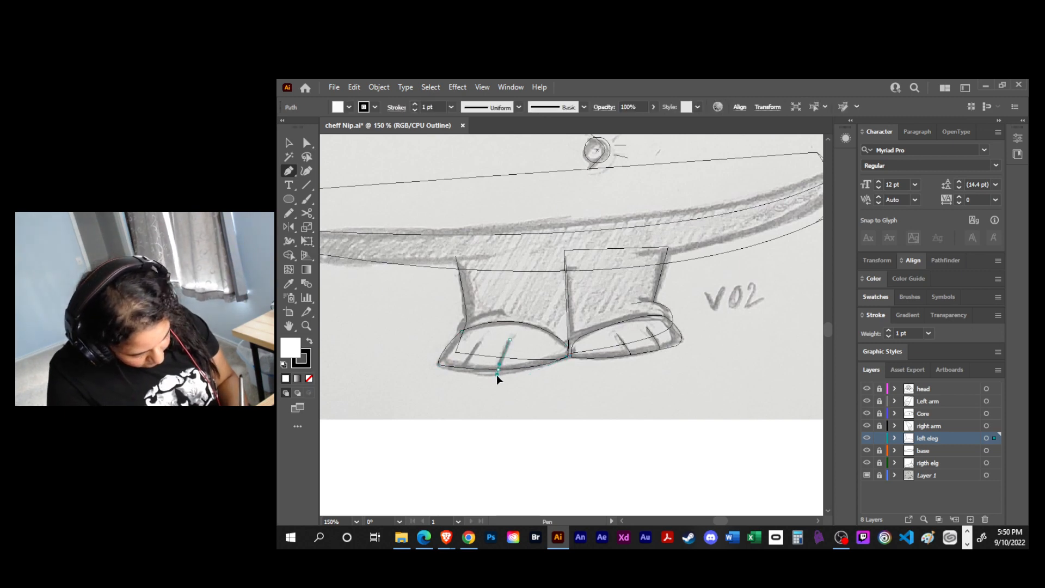
{"action": "left_click", "coordinate": [496, 378]}
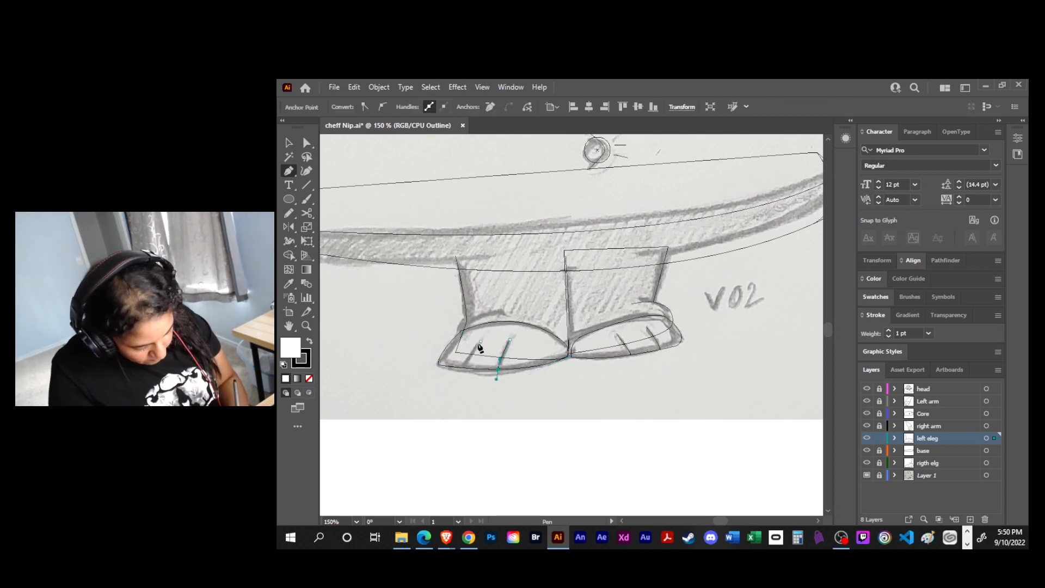
{"action": "left_click", "coordinate": [480, 341]}
{"action": "left_click", "coordinate": [464, 368]}
{"action": "left_click_drag", "start_coordinate": [463, 368], "coordinate": [457, 381]}
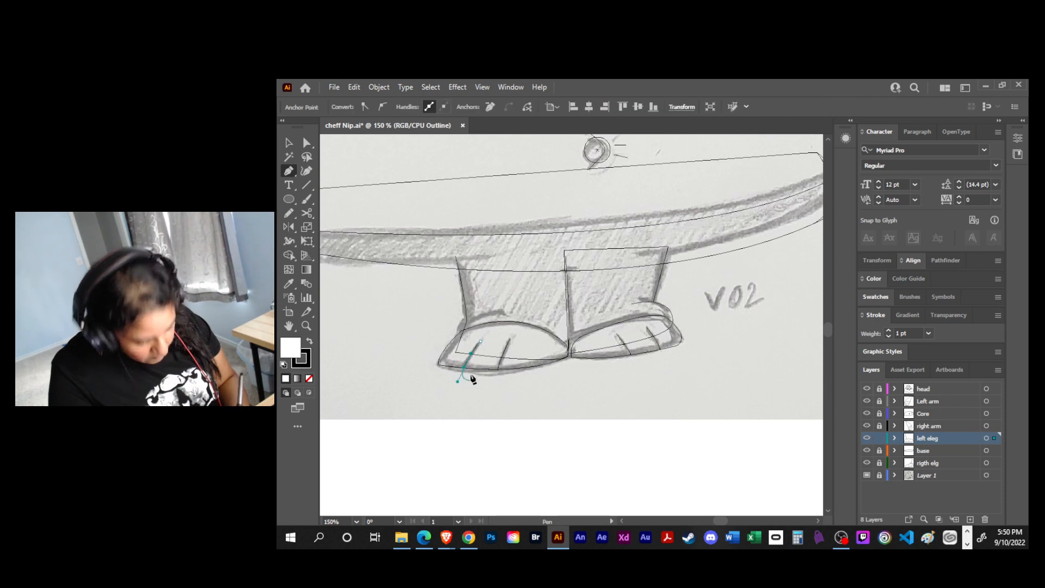
- Draw the curved ankle crease above the left-hand foot, bending down around the outer ankle, and save the document
{"action": "left_click", "coordinate": [503, 310]}
{"action": "left_click_drag", "start_coordinate": [459, 323], "coordinate": [452, 335]}
{"action": "left_click", "coordinate": [453, 335]}
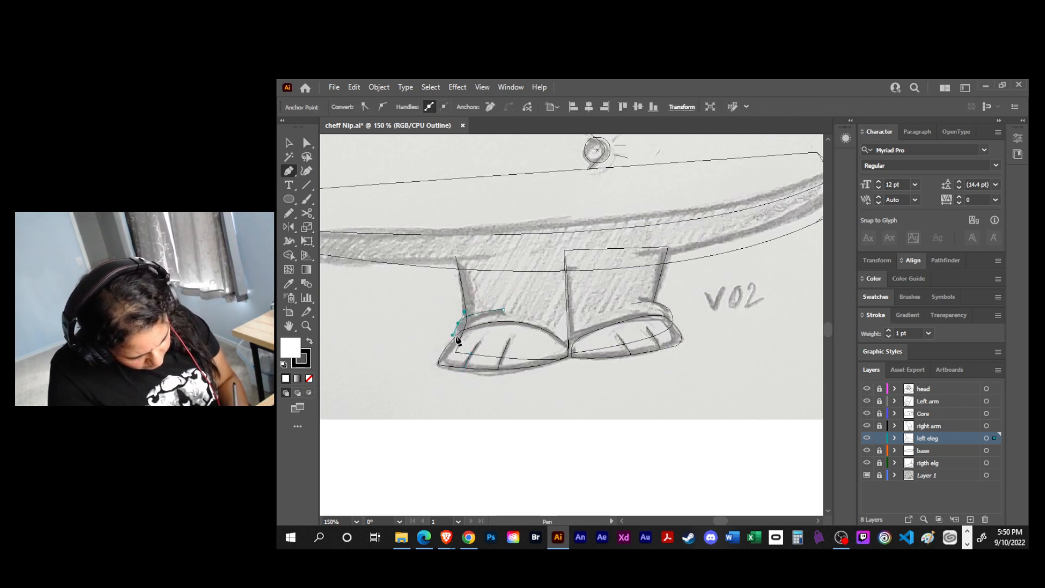
{"action": "key", "text": "v"}
{"action": "left_click", "coordinate": [478, 400]}
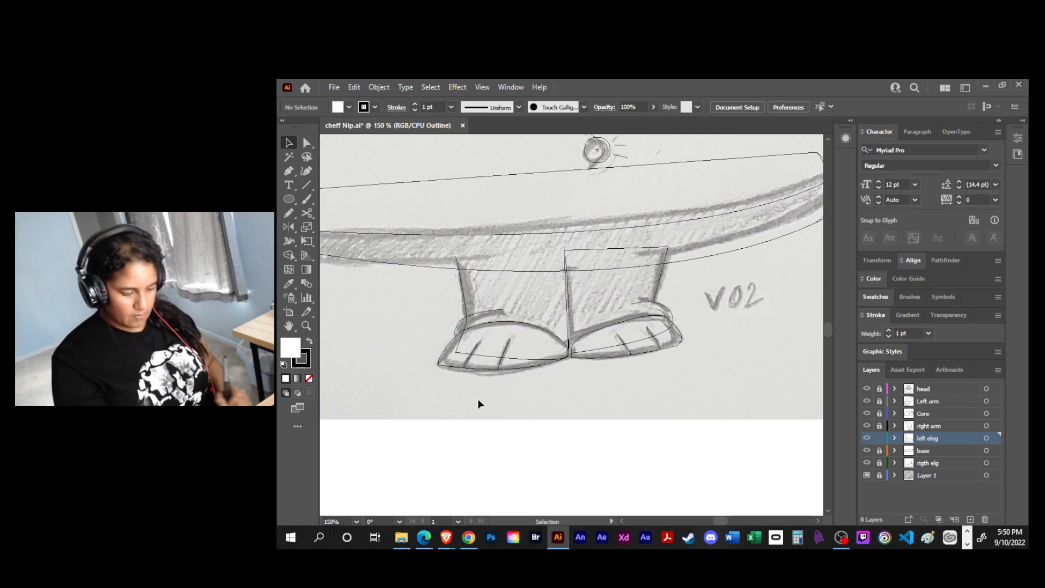
{"action": "key", "text": "ctrl+s"}
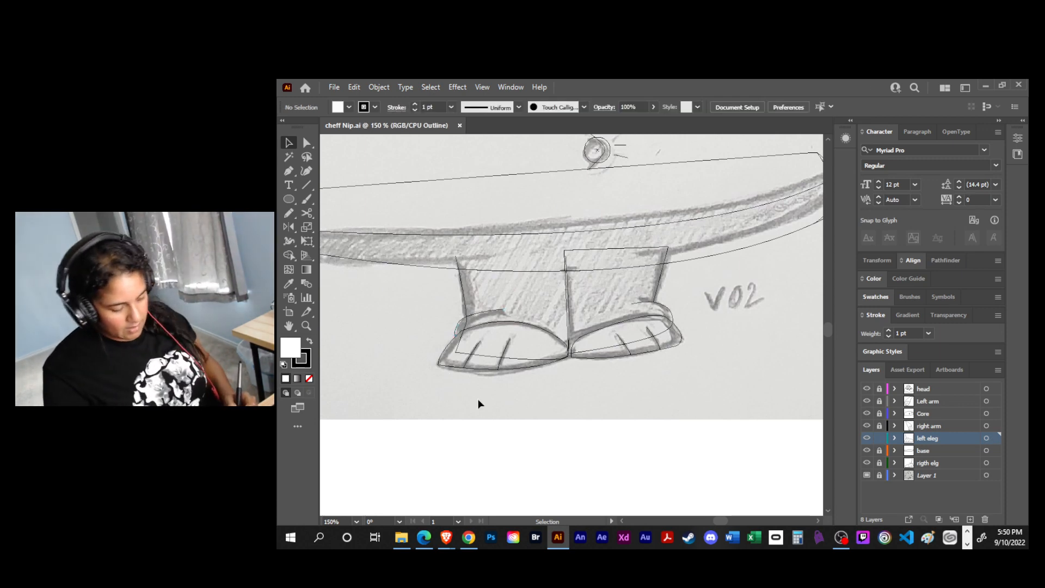
- Switch the left eleg layer from outline to preview and delete the curved ankle crease above the left-hand foot
{"action": "left_click", "coordinate": [867, 438], "text": "ctrl"}
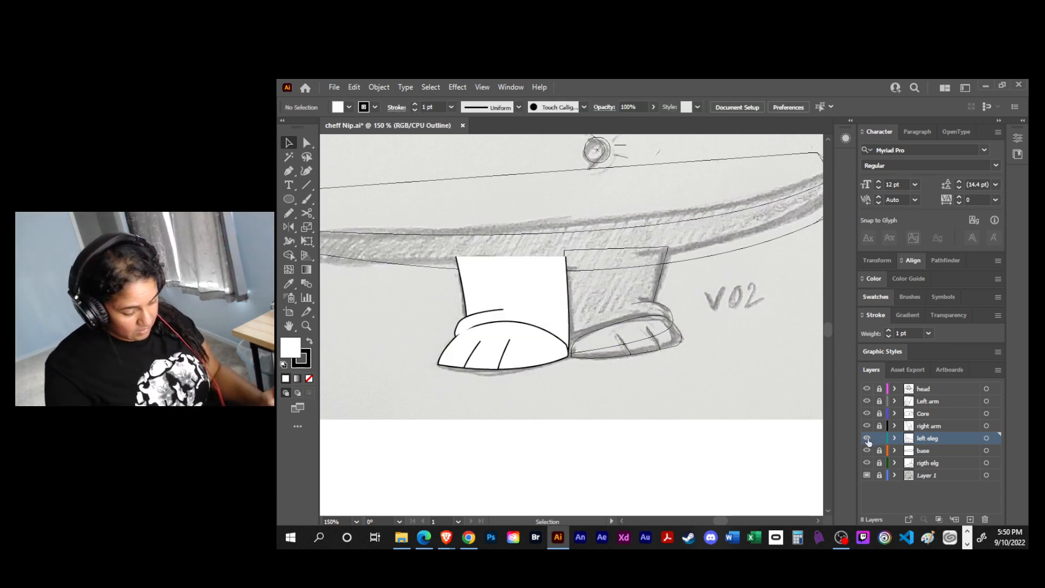
{"action": "left_click", "coordinate": [456, 334]}
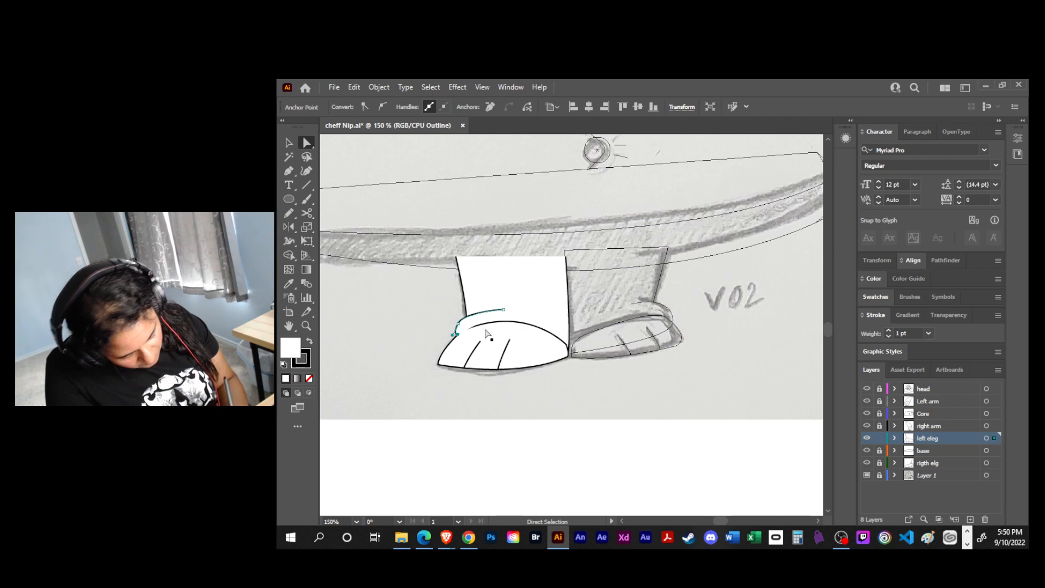
{"action": "left_click", "coordinate": [483, 314]}
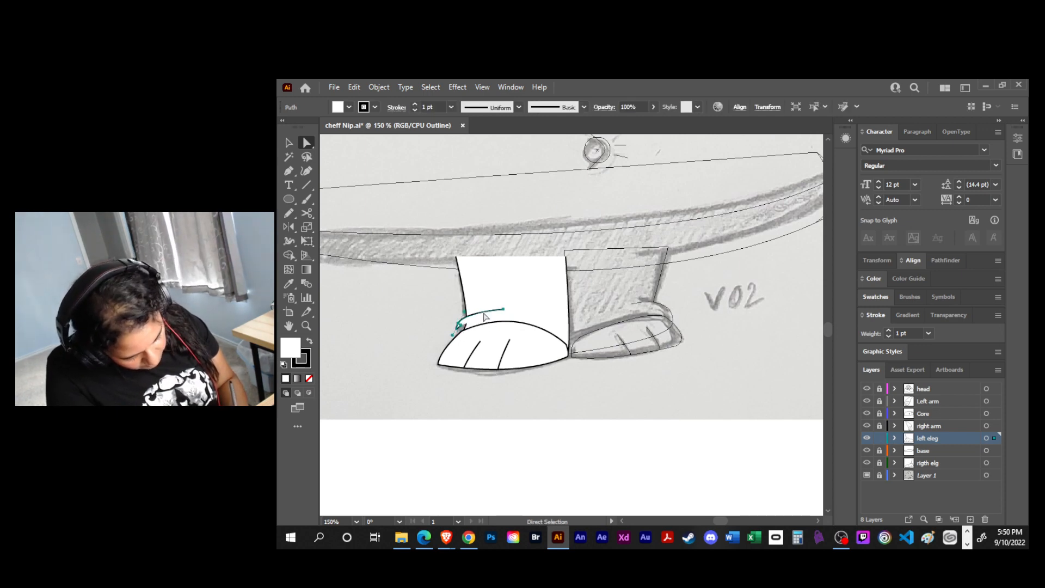
{"action": "left_click", "coordinate": [507, 265]}
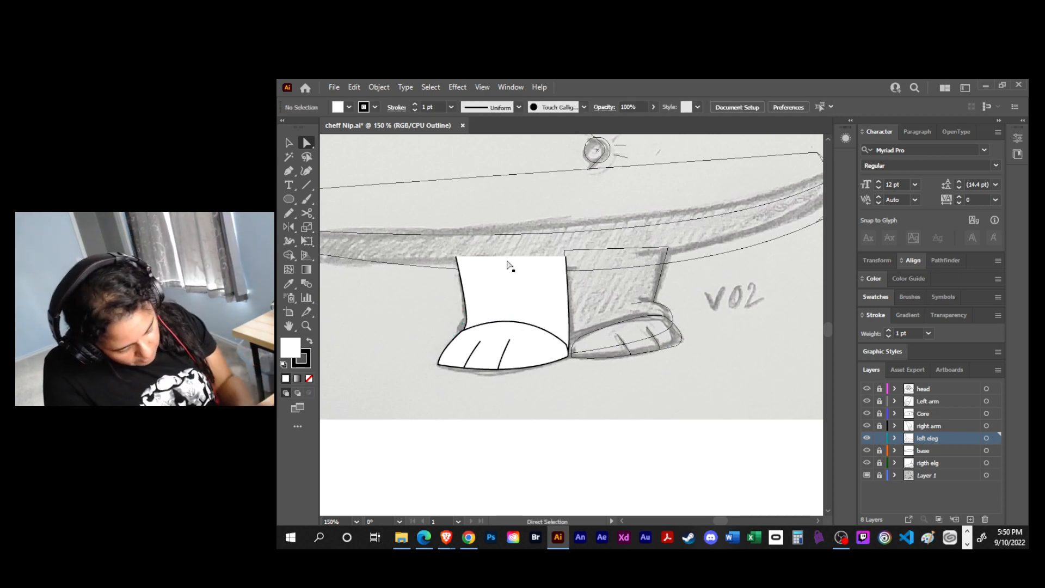
- Reshape the left-hand leg's outer ankle by moving its lower anchor onto the foot's edge and adding anchors for a bulge under the straight shin
{"action": "key", "text": "ctrl+plus"}
{"action": "key", "text": "ctrl+plus"}
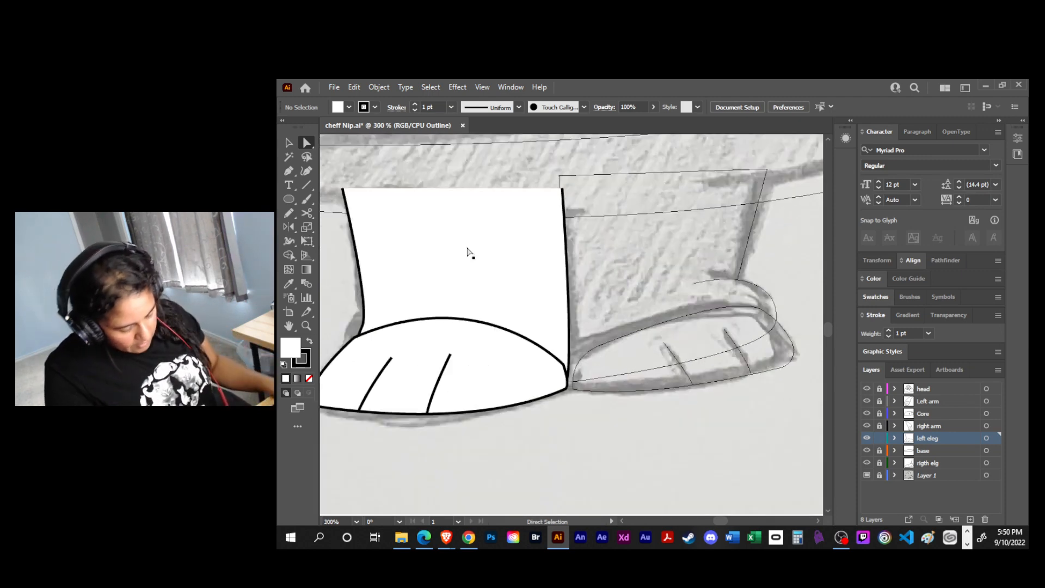
{"action": "scroll", "coordinate": [467, 251], "scroll_direction": "up", "scroll_amount": 1}
{"action": "left_click", "coordinate": [363, 339]}
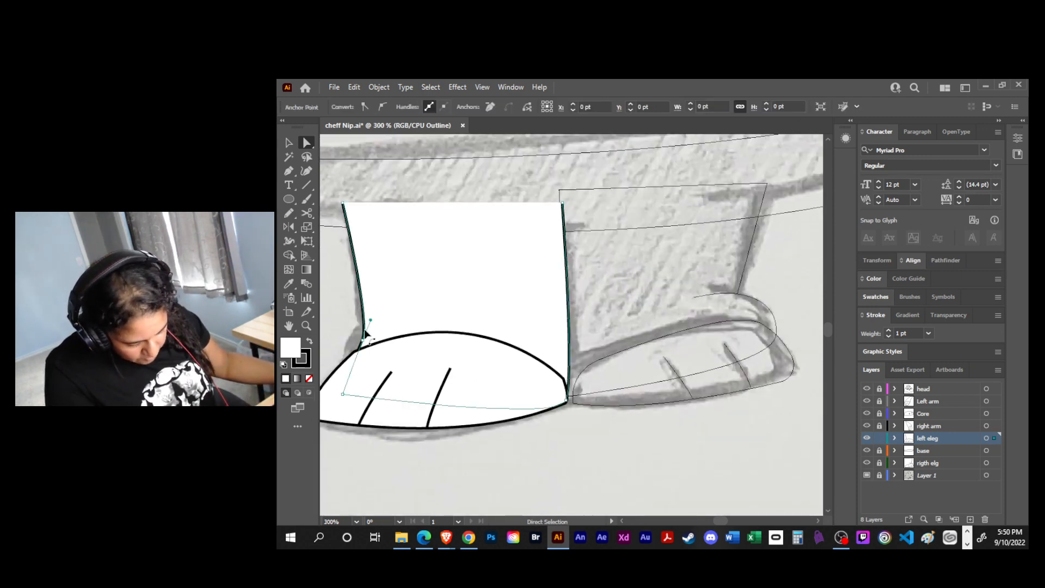
{"action": "left_click_drag", "start_coordinate": [363, 341], "coordinate": [346, 360]}
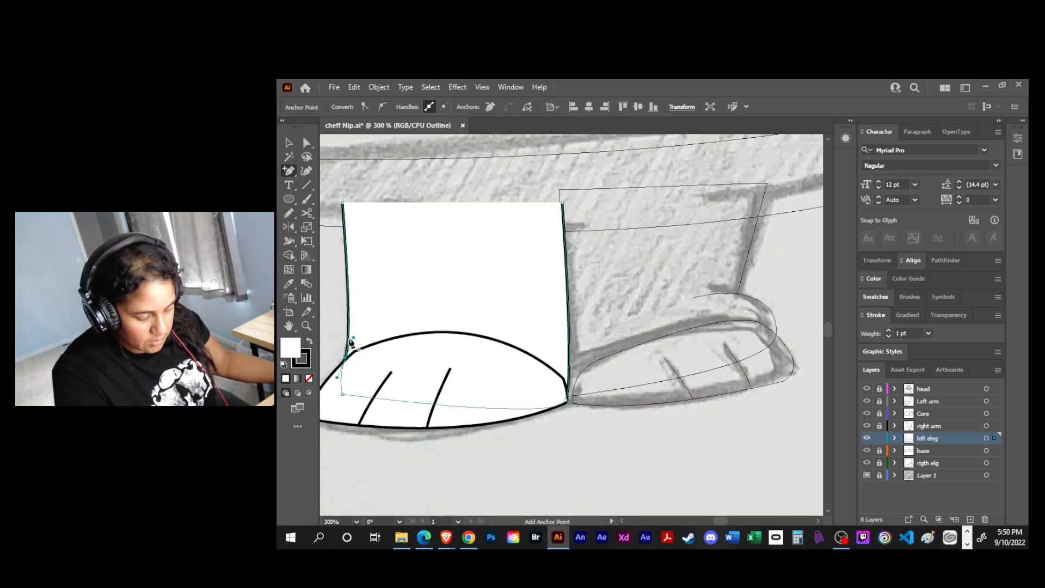
{"action": "left_click", "coordinate": [348, 327]}
{"action": "left_click_drag", "start_coordinate": [348, 328], "coordinate": [364, 328]}
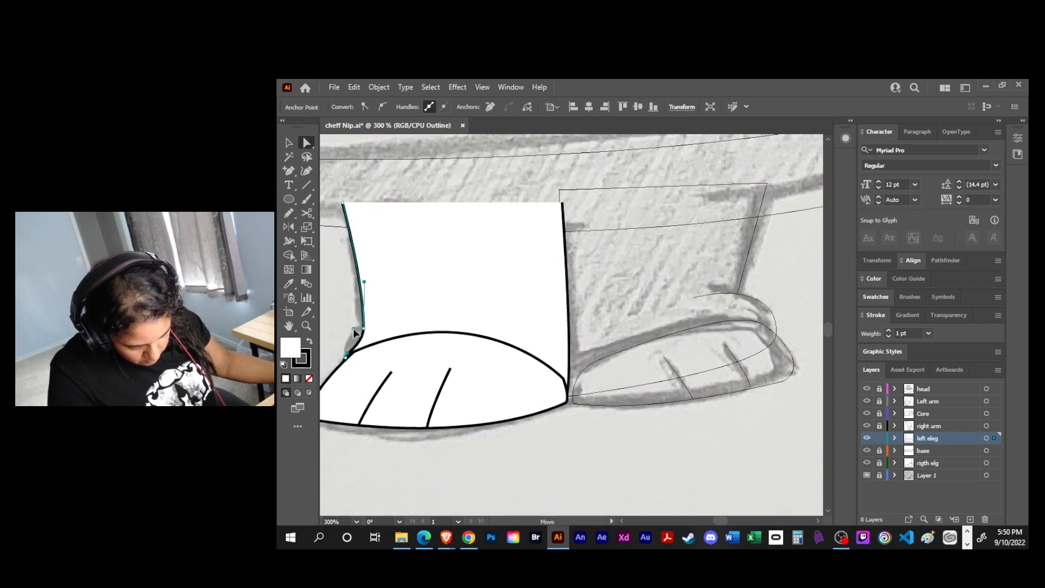
{"action": "left_click", "coordinate": [349, 329]}
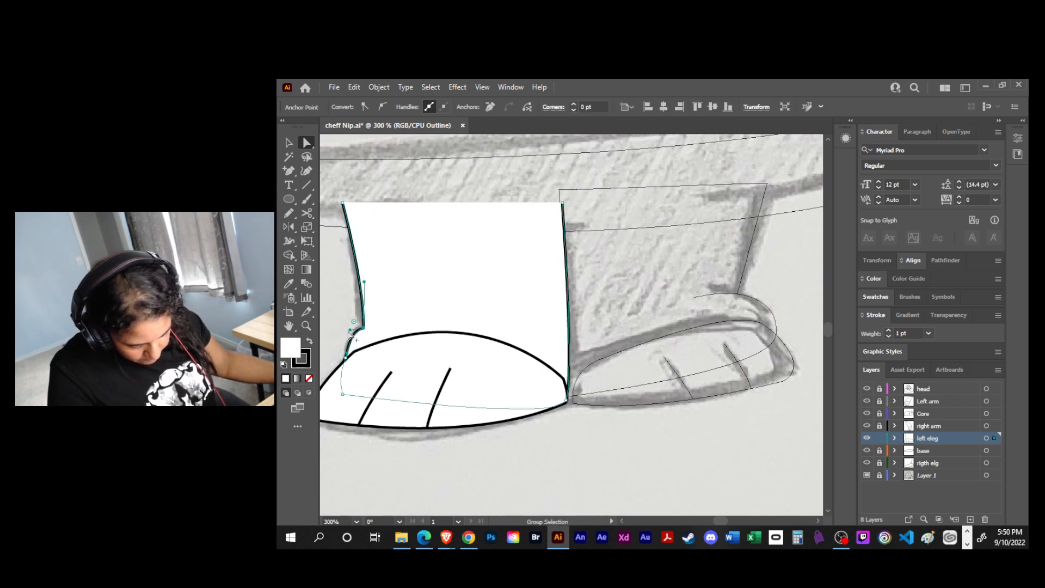
{"action": "left_click", "coordinate": [354, 352]}
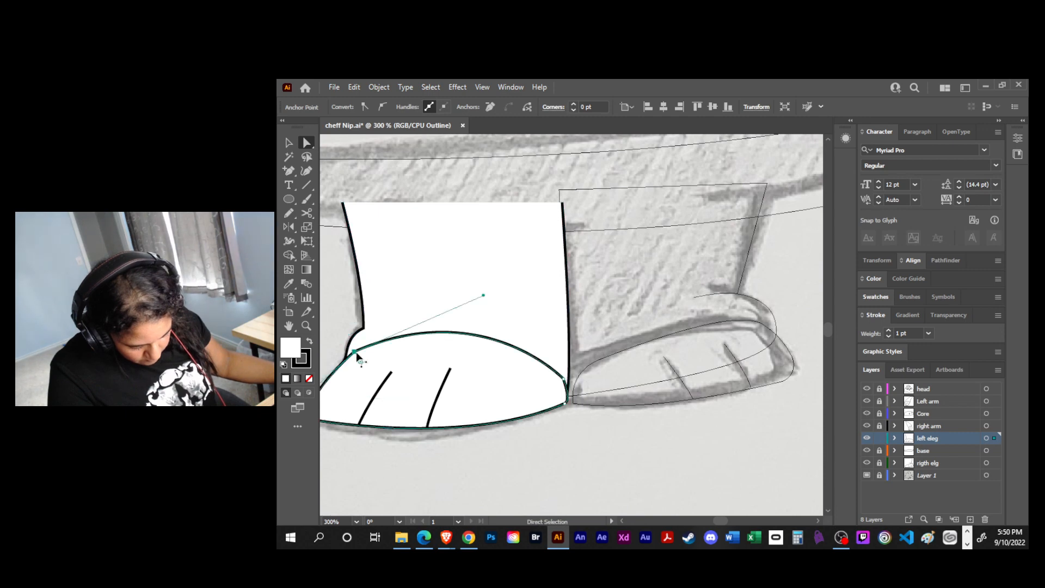
{"action": "left_click_drag", "start_coordinate": [361, 362], "coordinate": [427, 465]}
- Draw a new ankle crease with the Pen tool, joining the leg's outer ankle corner to a point inside the leg above the foot
{"action": "key", "text": "v"}
{"action": "key", "text": "ctrl+shift+a"}
{"action": "key", "text": "p"}
{"action": "left_click", "coordinate": [413, 317]}
{"action": "left_click", "coordinate": [363, 329]}
{"action": "key", "text": "v"}
{"action": "key", "text": "ctrl+shift+a"}
{"action": "left_click_drag", "start_coordinate": [558, 438], "coordinate": [593, 465]}
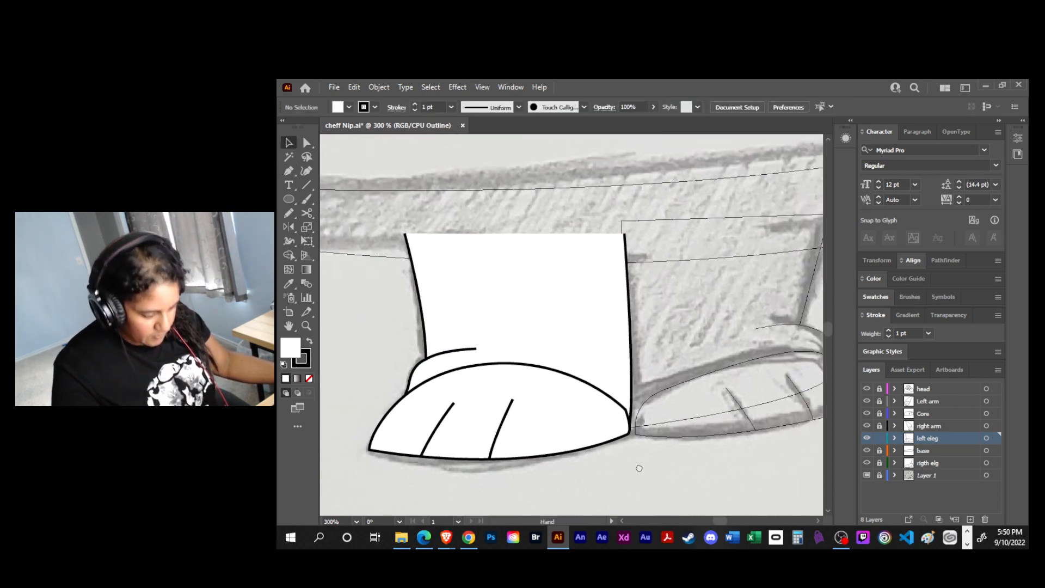
- Switch the base and rigth elg layers from outline to preview and check them on the whole figure
{"action": "left_click", "coordinate": [867, 451]}
{"action": "left_click", "coordinate": [867, 463]}
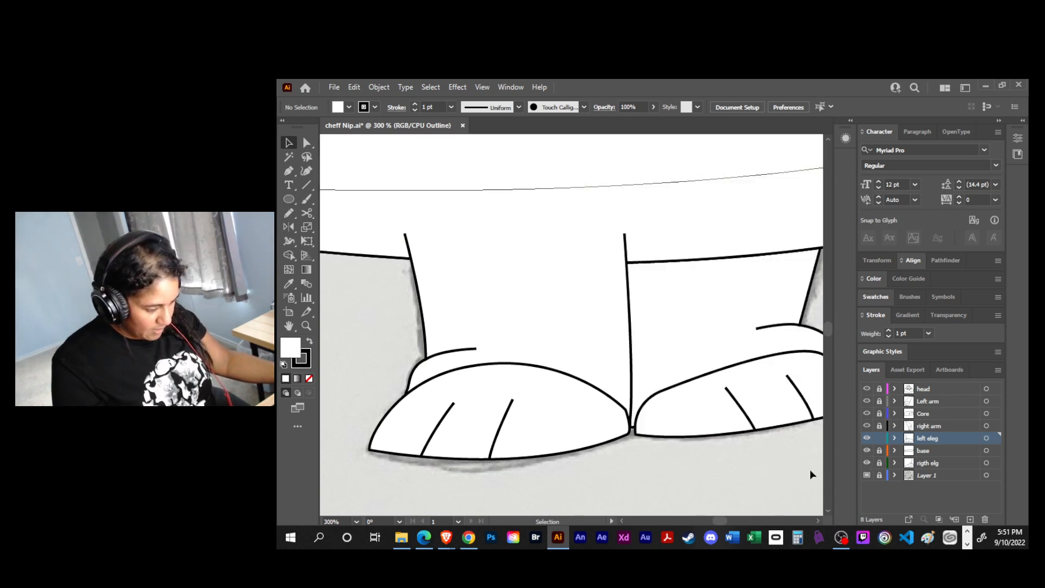
{"action": "left_click_drag", "start_coordinate": [732, 460], "coordinate": [622, 460]}
{"action": "key", "text": "ctrl+0"}
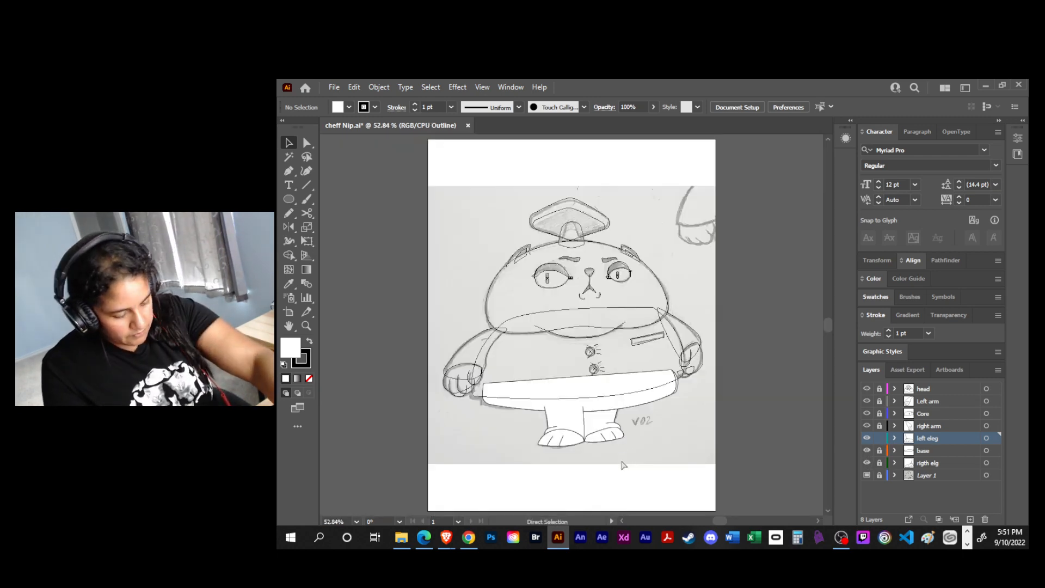
{"action": "key", "text": "ctrl+z"}
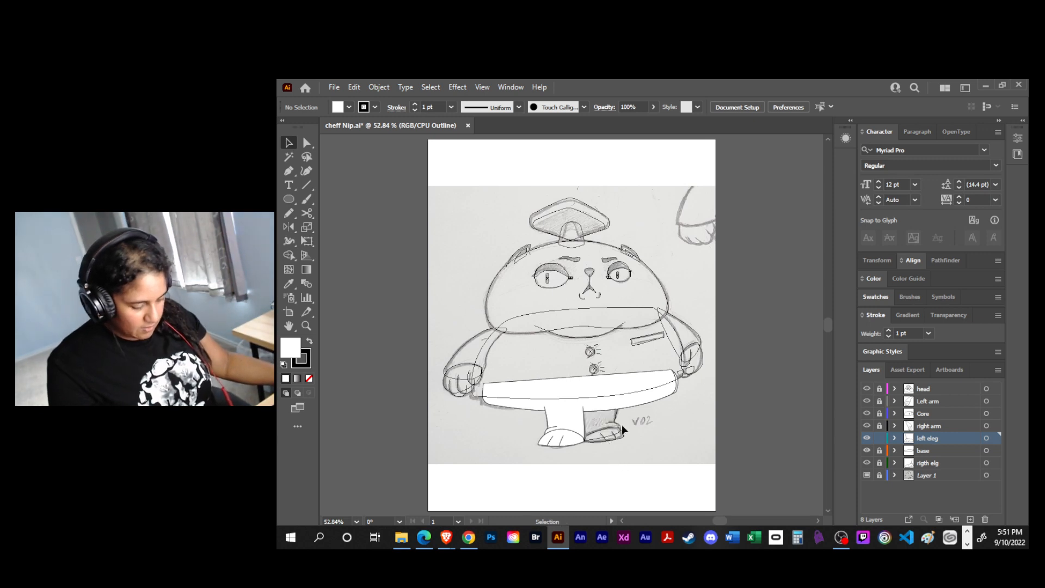
{"action": "left_click", "coordinate": [867, 463]}
{"action": "left_click_drag", "start_coordinate": [702, 437], "coordinate": [671, 434]}
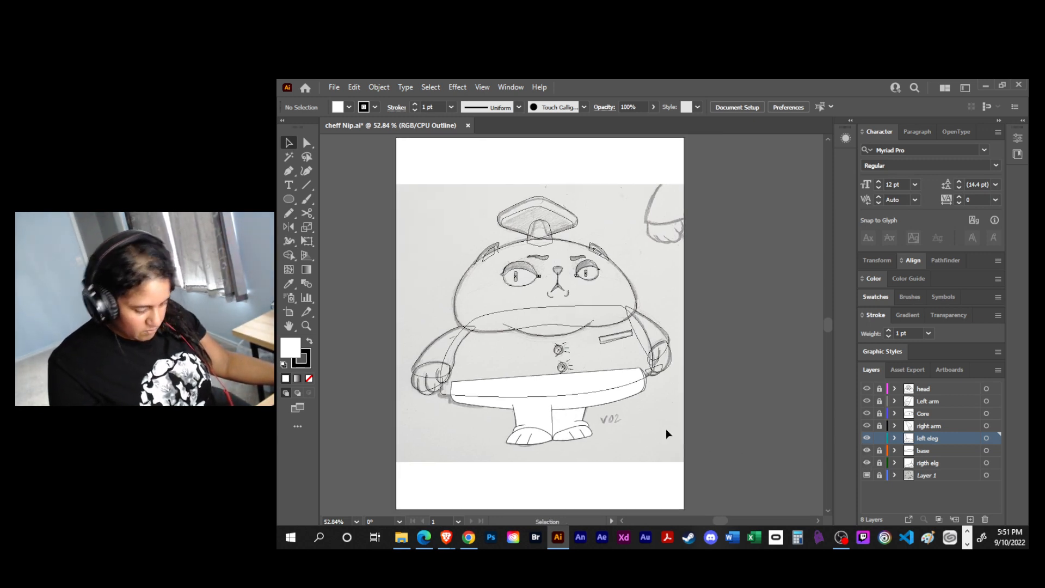
- Move the left eleg layer below the base layer in the stacking order and clear the selection
{"action": "key", "text": "ctrl+equal"}
{"action": "key", "text": "ctrl+equal"}
{"action": "key", "text": "ctrl+equal"}
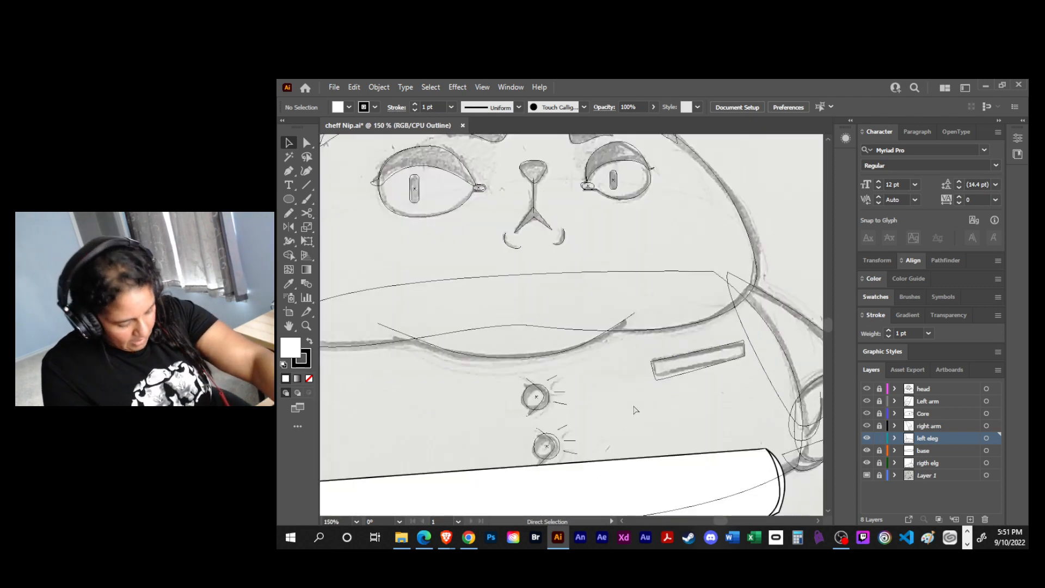
{"action": "key", "text": "ctrl+equal"}
{"action": "left_click_drag", "start_coordinate": [633, 401], "coordinate": [580, 126]}
{"action": "left_click_drag", "start_coordinate": [614, 274], "coordinate": [756, 244]}
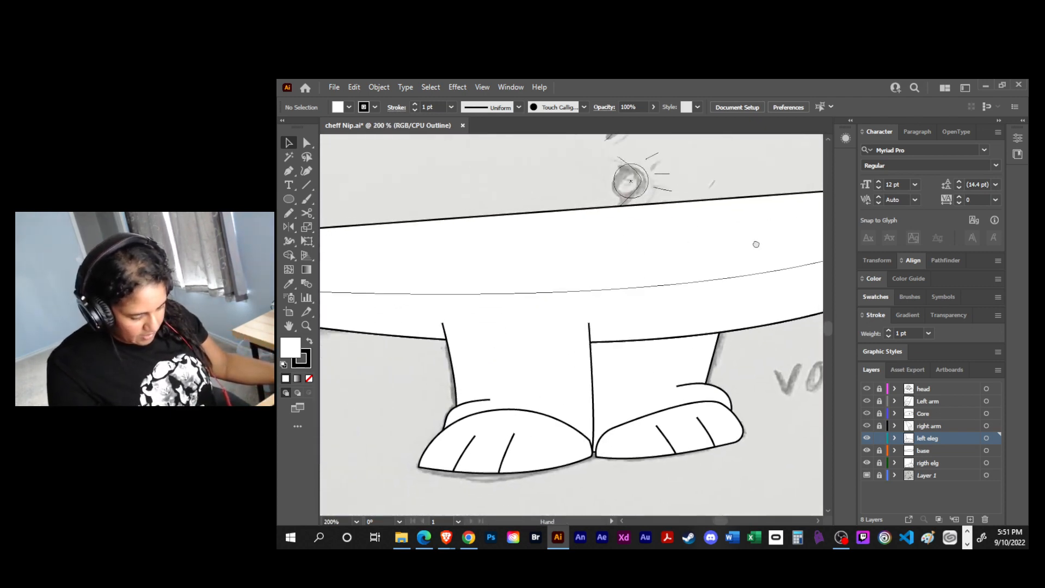
{"action": "key", "text": "a"}
{"action": "left_click", "coordinate": [442, 324]}
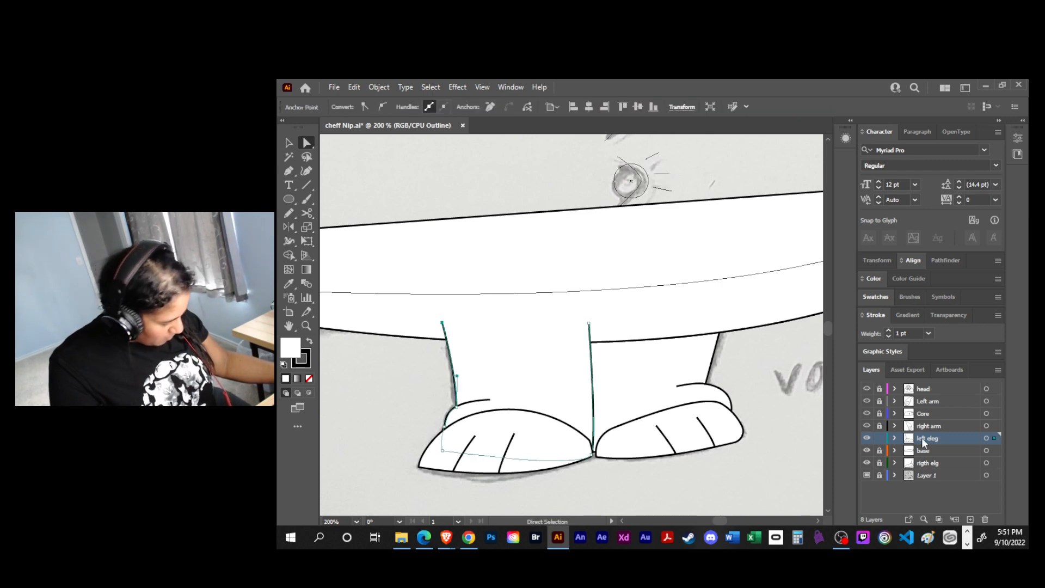
{"action": "left_click_drag", "start_coordinate": [934, 443], "coordinate": [929, 457]}
{"action": "key", "text": "v"}
{"action": "left_click", "coordinate": [709, 456]}
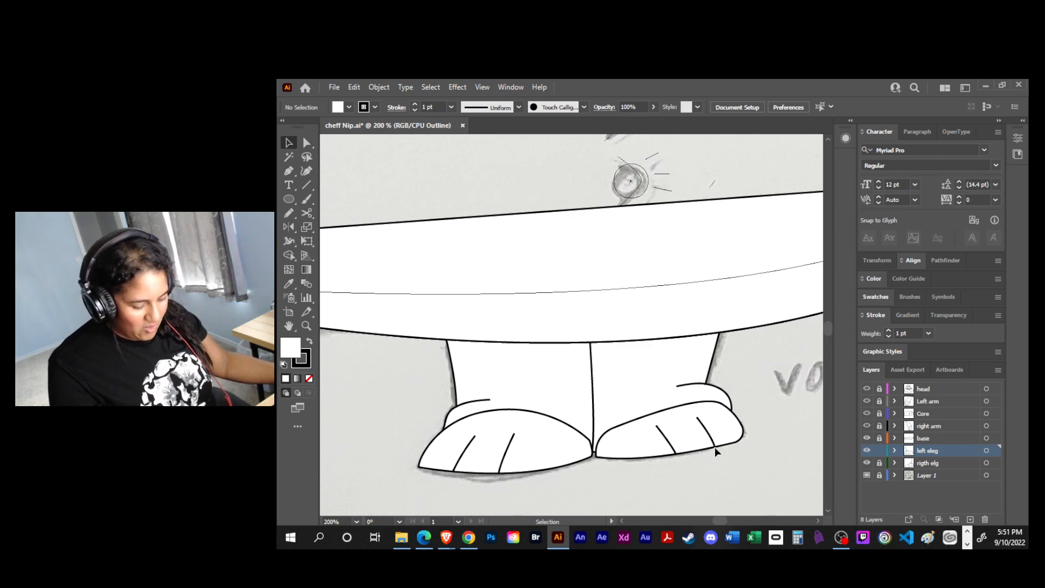
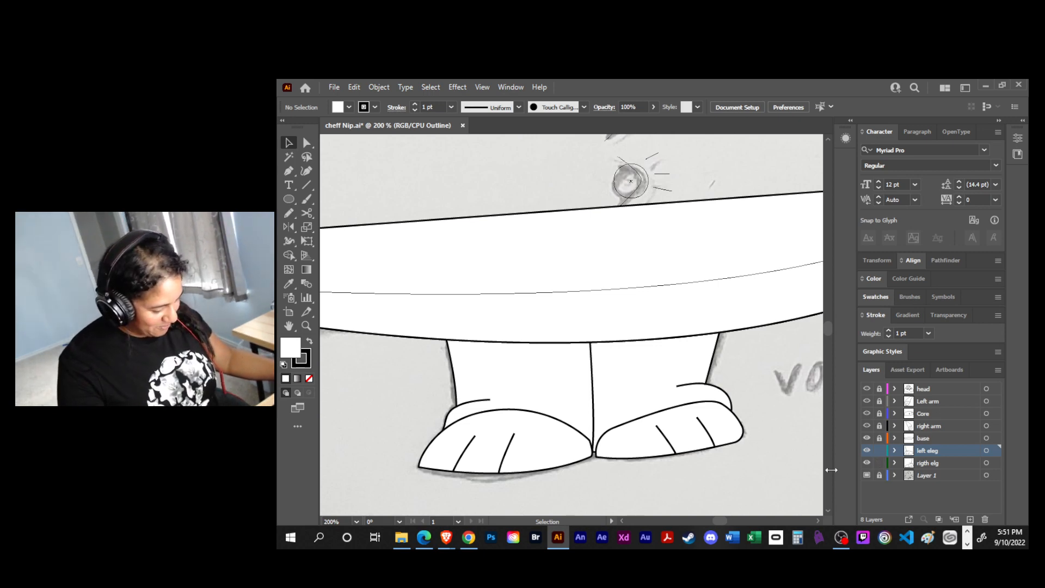
- Move the right-hand foot's inner lower anchor so the foot meets the left-hand foot at the centre line
{"action": "key", "text": "a"}
{"action": "left_click", "coordinate": [597, 457]}
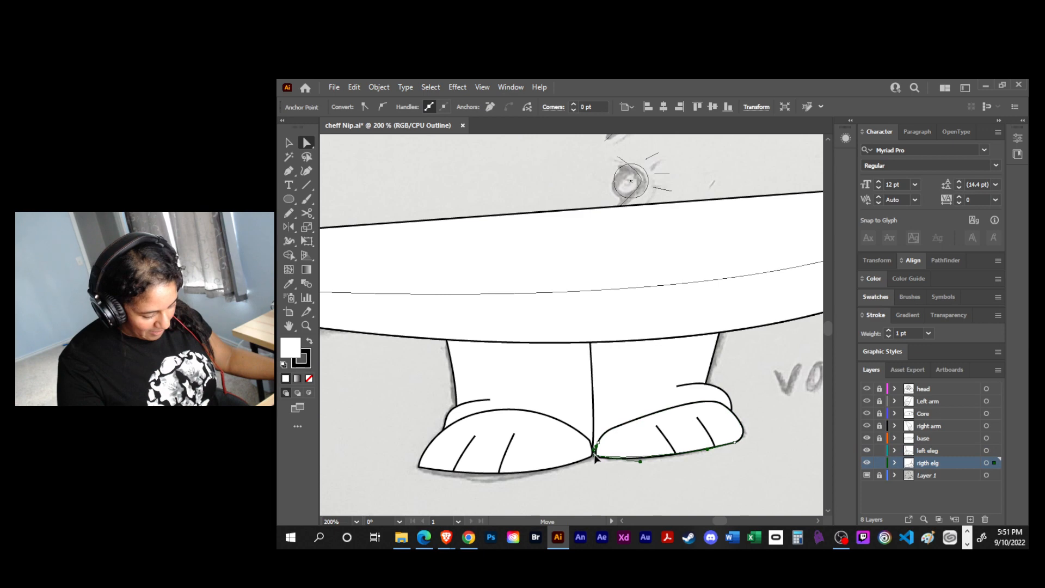
{"action": "left_click_drag", "start_coordinate": [593, 454], "coordinate": [612, 422]}
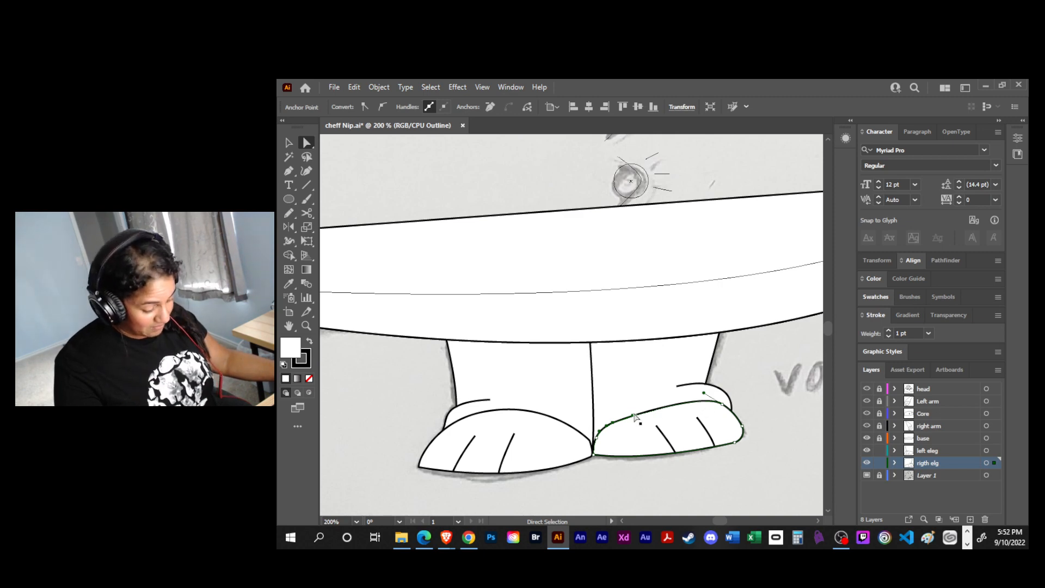
{"action": "left_click", "coordinate": [708, 427]}
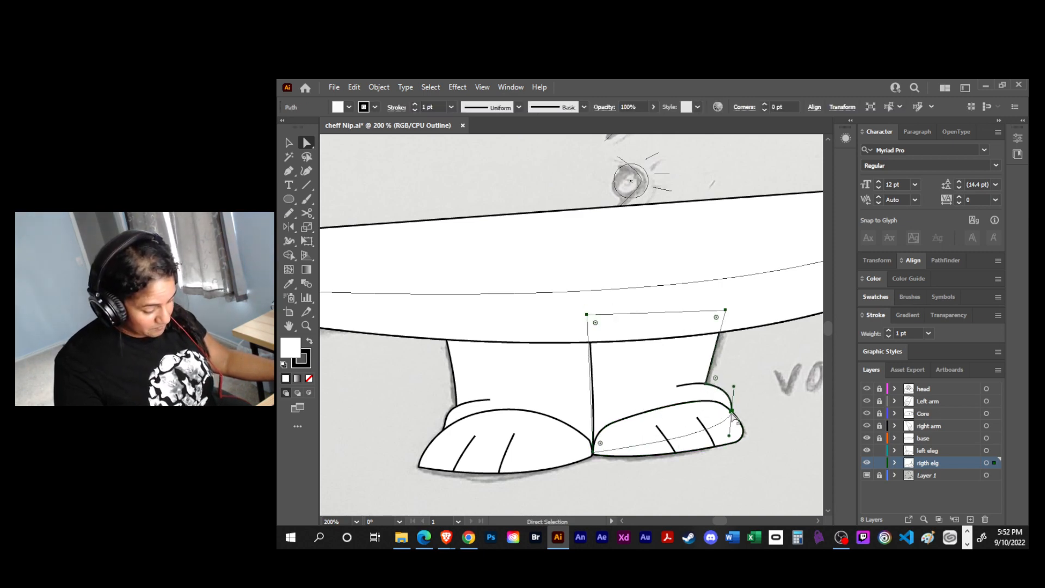
{"action": "left_click", "coordinate": [702, 402]}
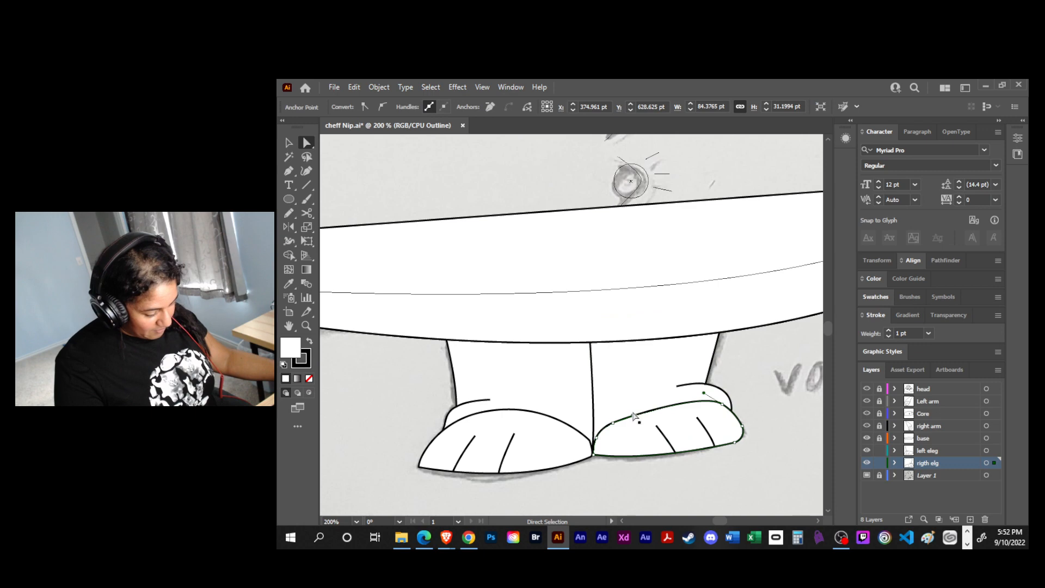
{"action": "left_click_drag", "start_coordinate": [633, 416], "coordinate": [607, 418]}
{"action": "key", "text": "ctrl+z"}
- Round the right-hand foot's upper inner curve by adjusting its anchor and handles, and save the document
{"action": "key", "text": "v"}
{"action": "left_click", "coordinate": [680, 481]}
{"action": "left_click_drag", "start_coordinate": [791, 441], "coordinate": [723, 463]}
{"action": "key", "text": "a"}
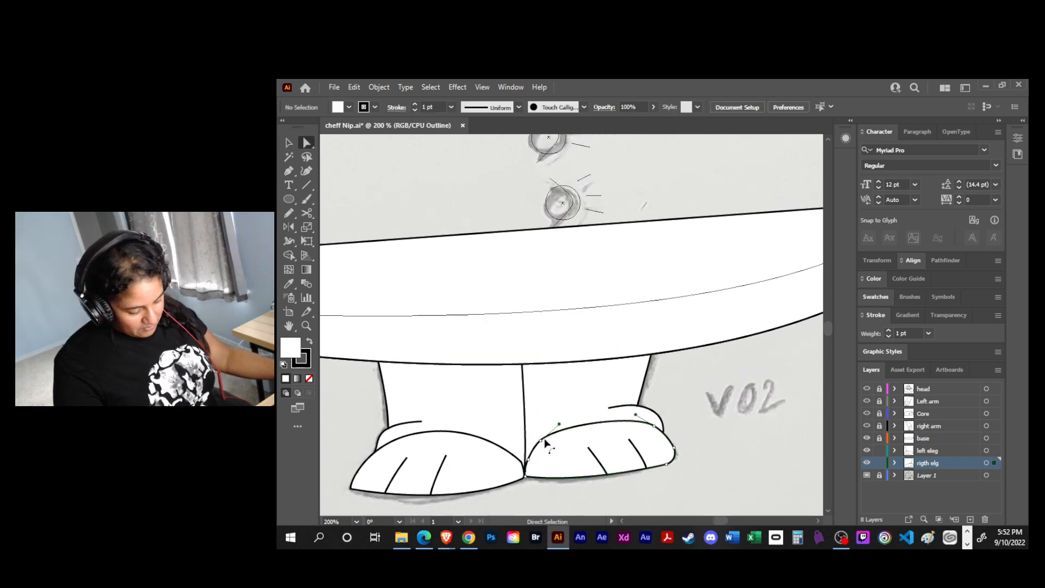
{"action": "left_click", "coordinate": [543, 440]}
{"action": "left_click_drag", "start_coordinate": [541, 441], "coordinate": [545, 446]}
{"action": "key", "text": "ctrl+z"}
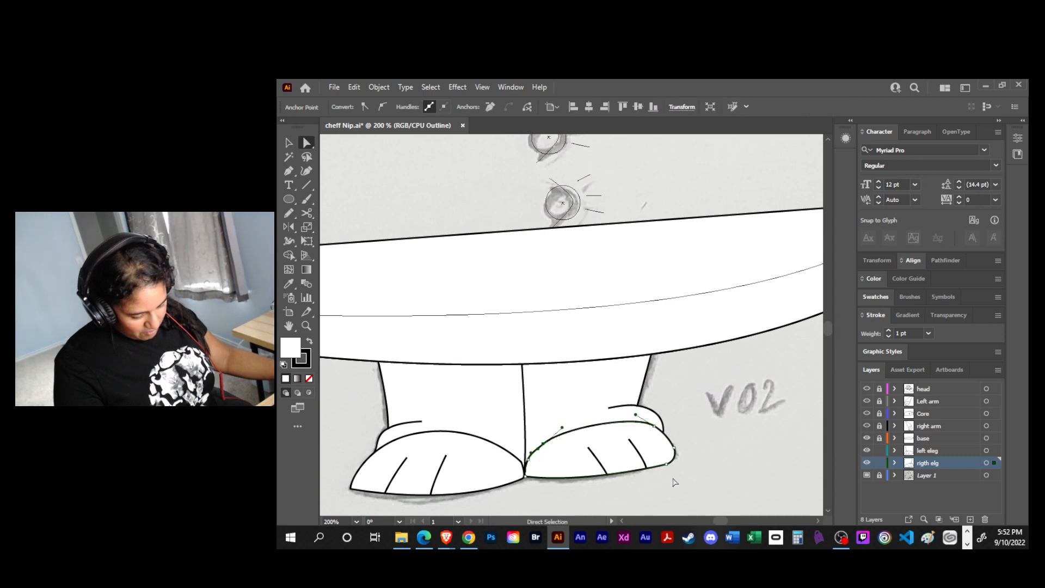
{"action": "left_click", "coordinate": [707, 462]}
{"action": "scroll", "coordinate": [702, 450], "scroll_direction": "down", "scroll_amount": 1}
{"action": "scroll", "coordinate": [702, 450], "scroll_direction": "left", "scroll_amount": 1}
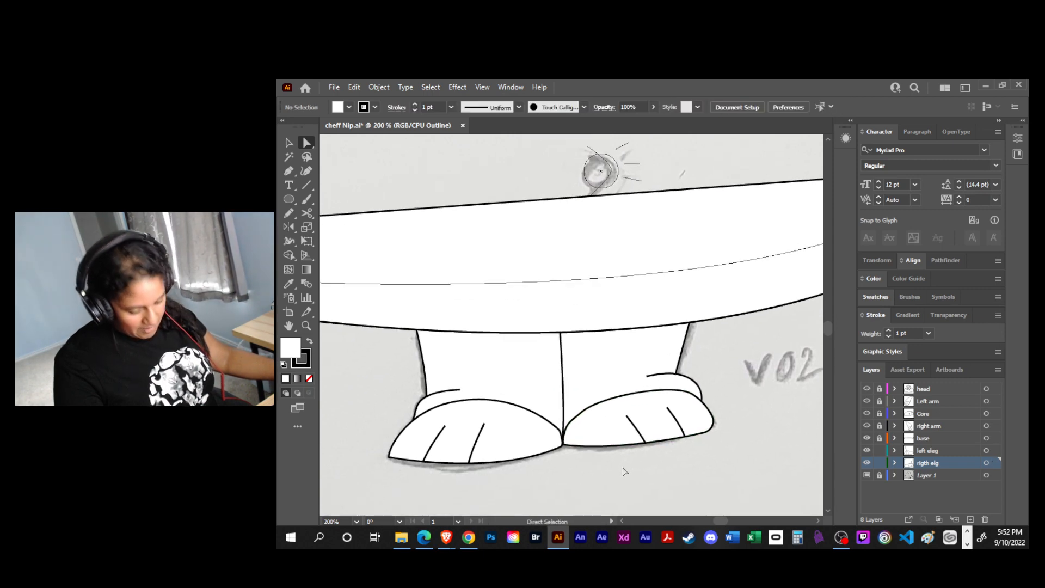
{"action": "key", "text": "ctrl+s"}
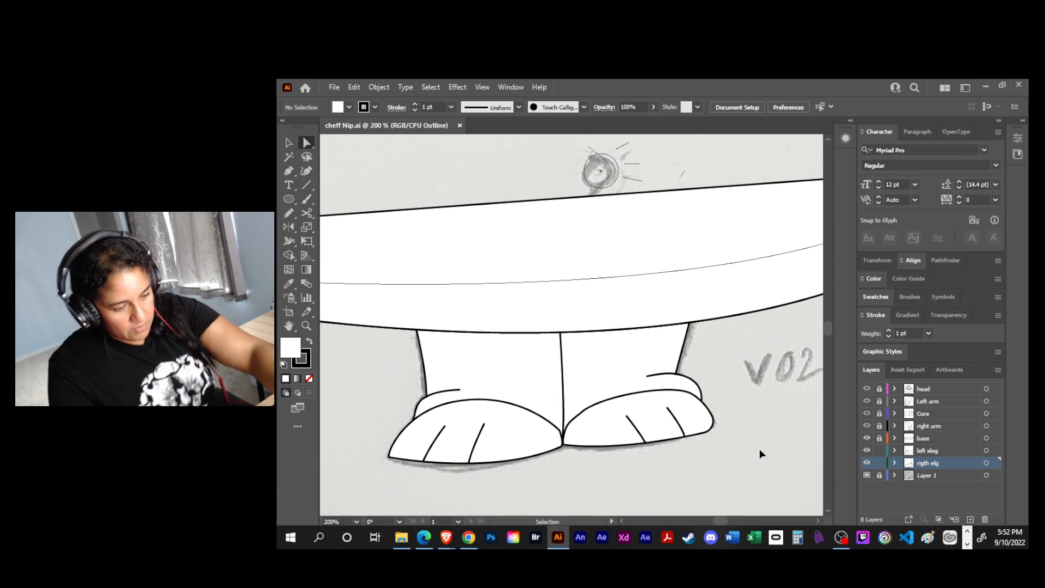
- Fit the artboard in view, switch the right arm, Core, Left arm and head layers to preview, and save the document
{"action": "key", "text": "ctrl+0"}
{"action": "left_click", "coordinate": [866, 426]}
{"action": "left_click", "coordinate": [866, 426], "text": "ctrl"}
{"action": "left_click", "coordinate": [867, 413], "text": "ctrl"}
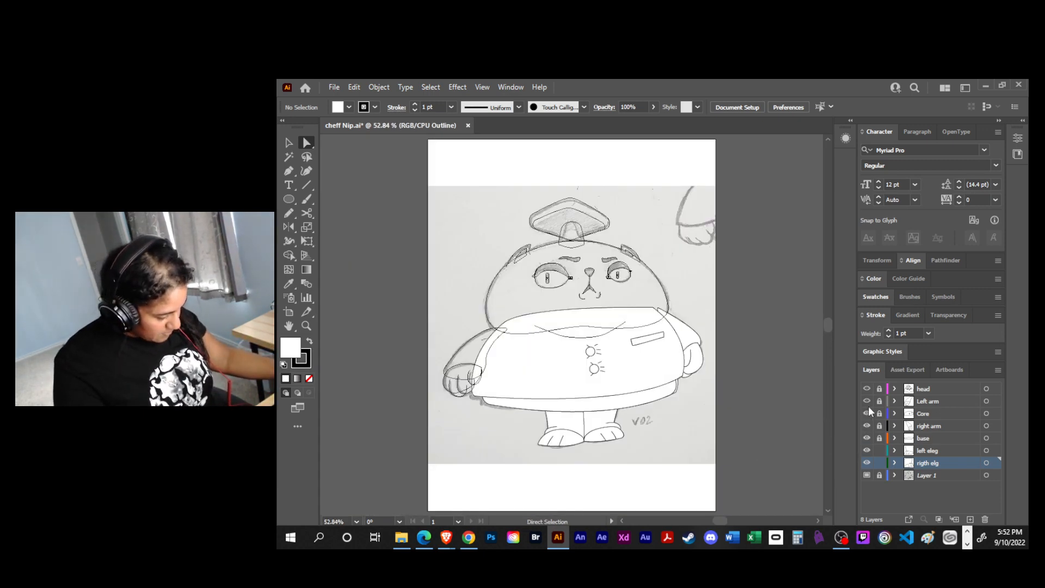
{"action": "left_click", "coordinate": [867, 400], "text": "ctrl"}
{"action": "left_click", "coordinate": [866, 388], "text": "ctrl"}
{"action": "key", "text": "ctrl+y"}
{"action": "key", "text": "v"}
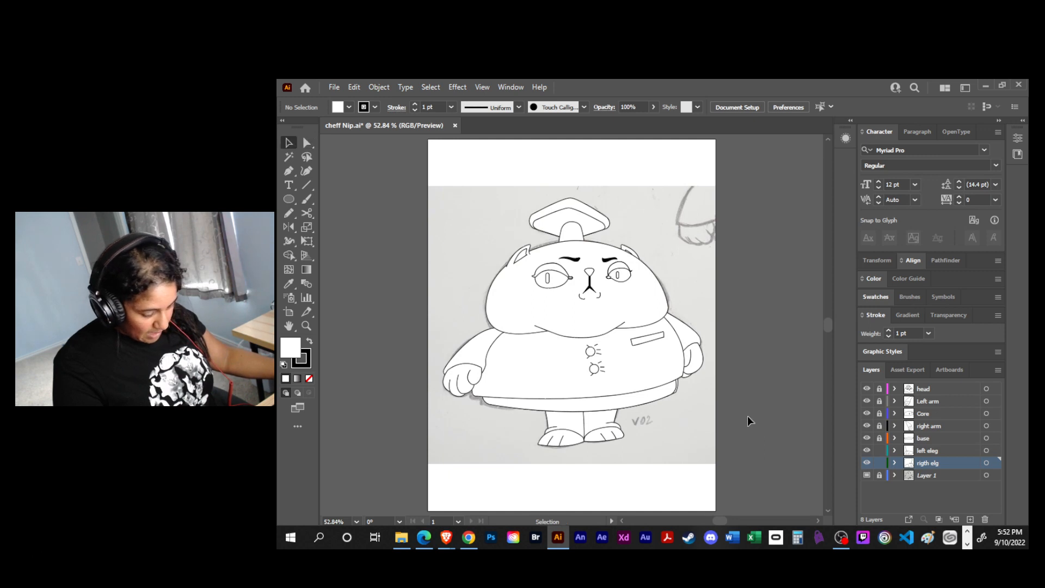
{"action": "key", "text": "a"}
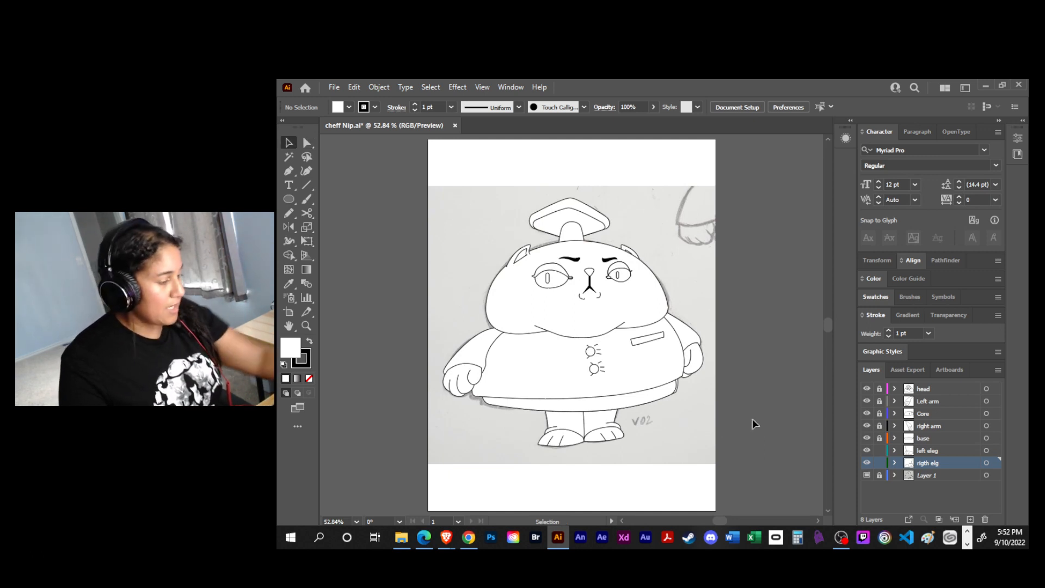
{"action": "key", "text": "v"}
{"action": "key", "text": "ctrl+s"}
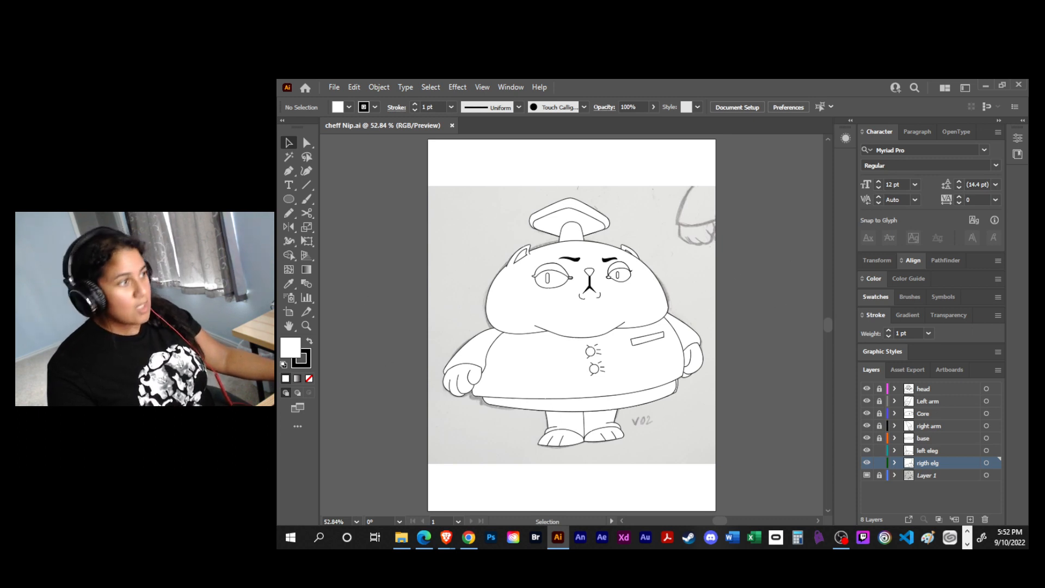
- Add a new layer above the head layer
{"action": "left_click_drag", "start_coordinate": [1026, 195], "coordinate": [328, 210]}
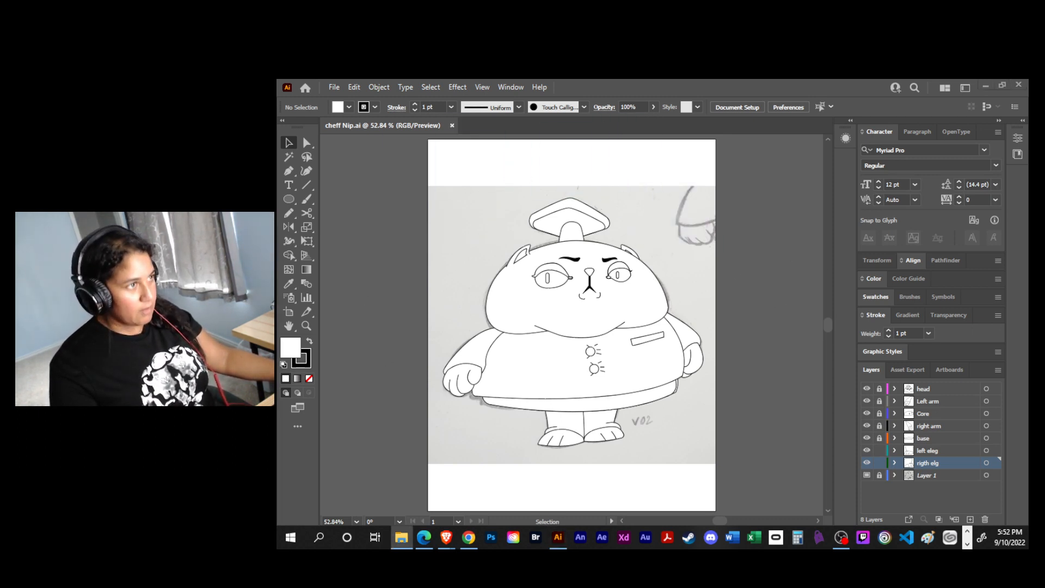
{"action": "left_click", "coordinate": [963, 388]}
{"action": "left_click", "coordinate": [970, 519]}
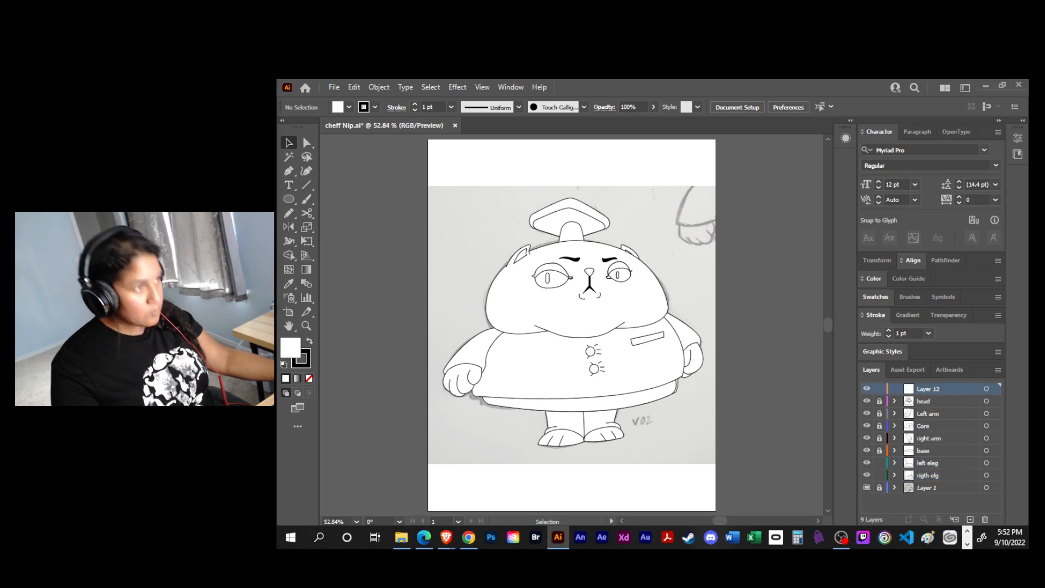
- Place the image cheffinal.png on the new layer and scale it down in the empty area beside the artboard
{"action": "left_click_drag", "start_coordinate": [1027, 207], "coordinate": [353, 245]}
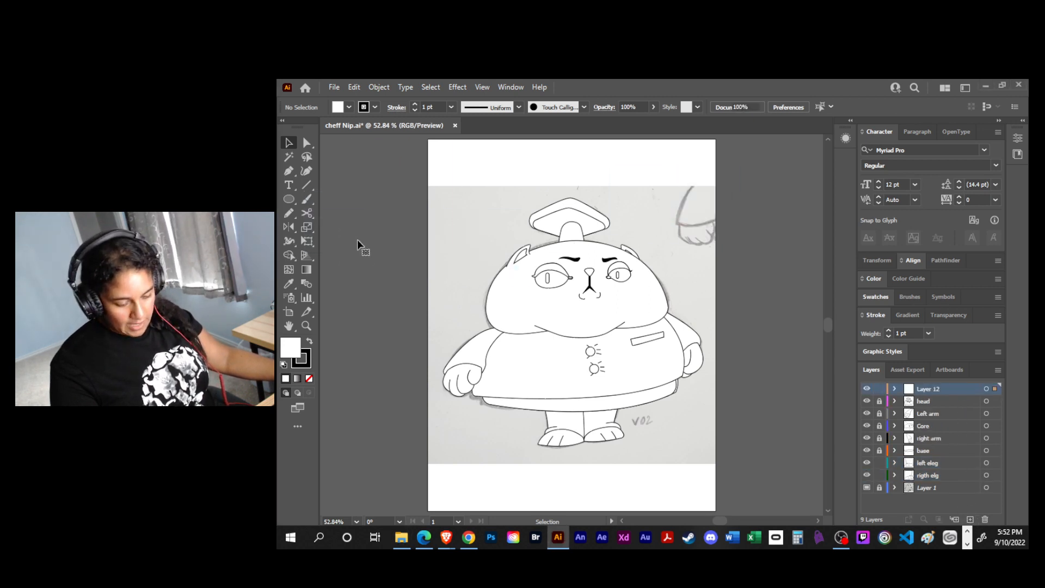
{"action": "key", "text": "space"}
{"action": "left_click_drag", "start_coordinate": [399, 297], "coordinate": [521, 317]}
{"action": "key", "text": "e"}
{"action": "left_click_drag", "start_coordinate": [575, 425], "coordinate": [528, 290]}
{"action": "left_click_drag", "start_coordinate": [700, 136], "coordinate": [327, 137]}
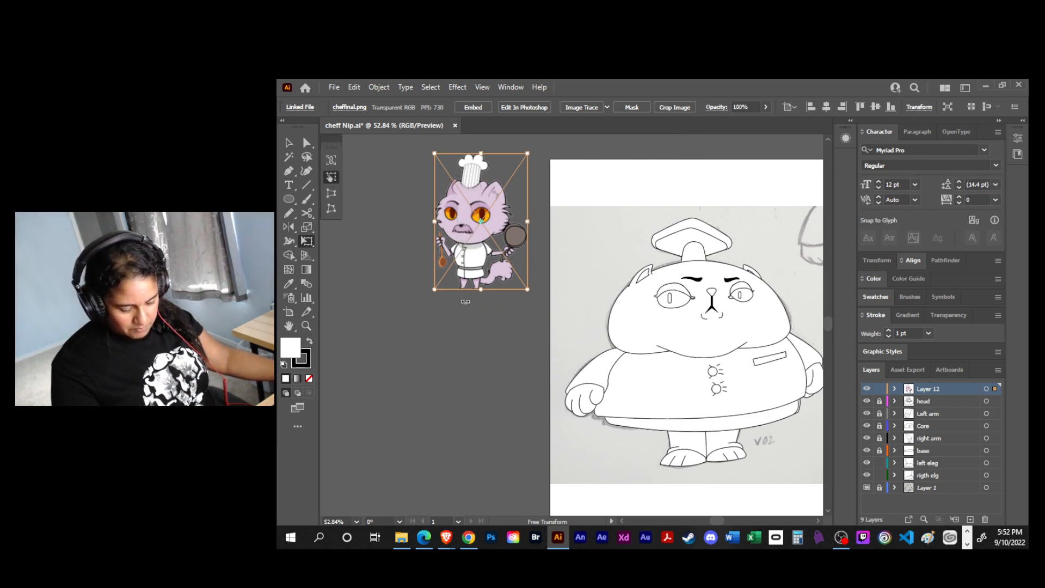
{"action": "left_click_drag", "start_coordinate": [470, 297], "coordinate": [475, 308]}
{"action": "key", "text": "ctrl+z"}
{"action": "key", "text": "v"}
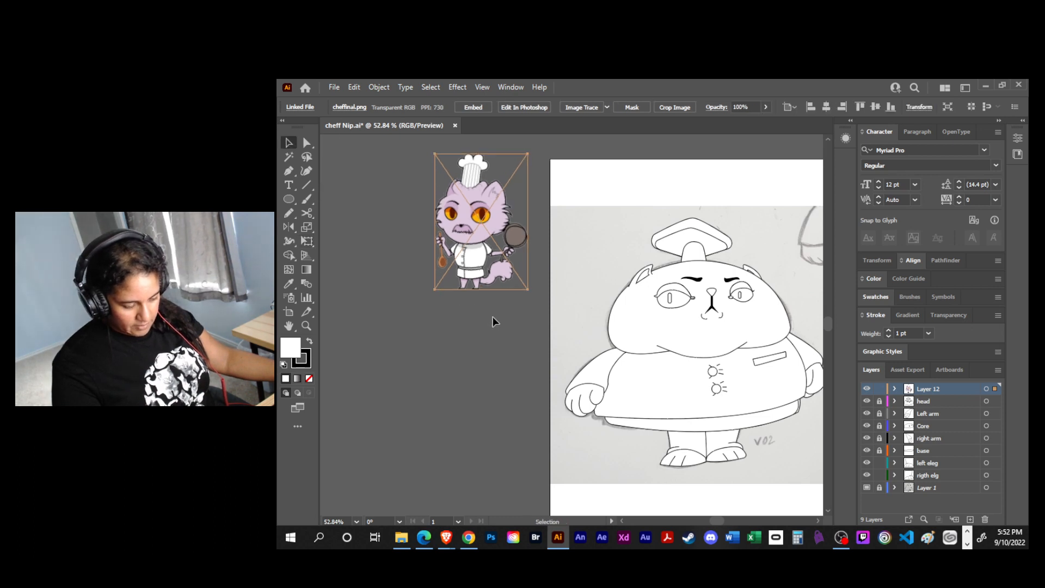
- Nudge the purple chef cat image slightly closer to the artboard, deselect it and save the document
{"action": "left_click", "coordinate": [496, 322]}
{"action": "left_click_drag", "start_coordinate": [508, 320], "coordinate": [485, 315]}
{"action": "left_click_drag", "start_coordinate": [444, 252], "coordinate": [455, 249]}
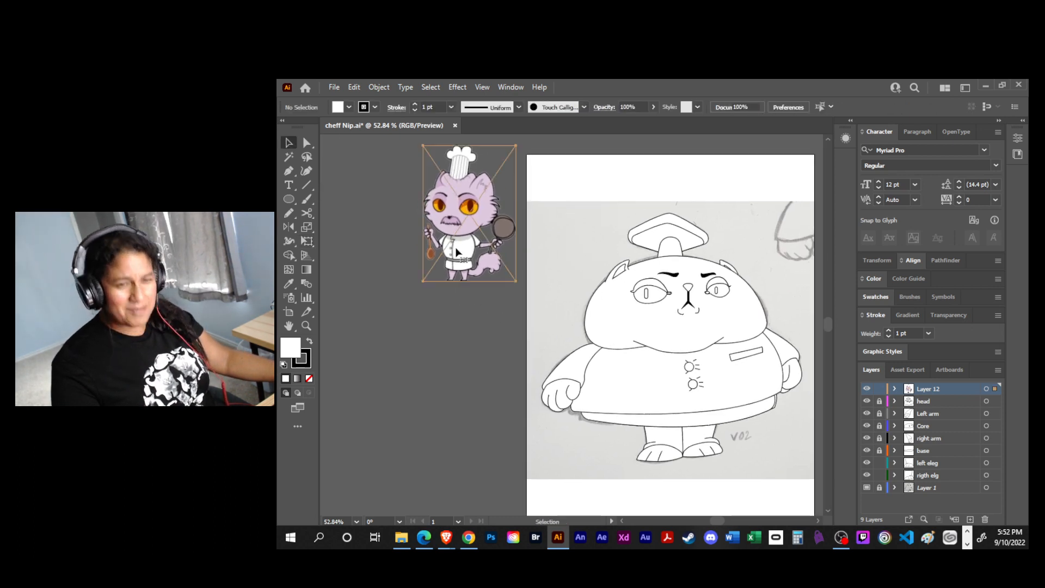
{"action": "left_click_drag", "start_coordinate": [454, 317], "coordinate": [414, 294]}
{"action": "left_click", "coordinate": [416, 296]}
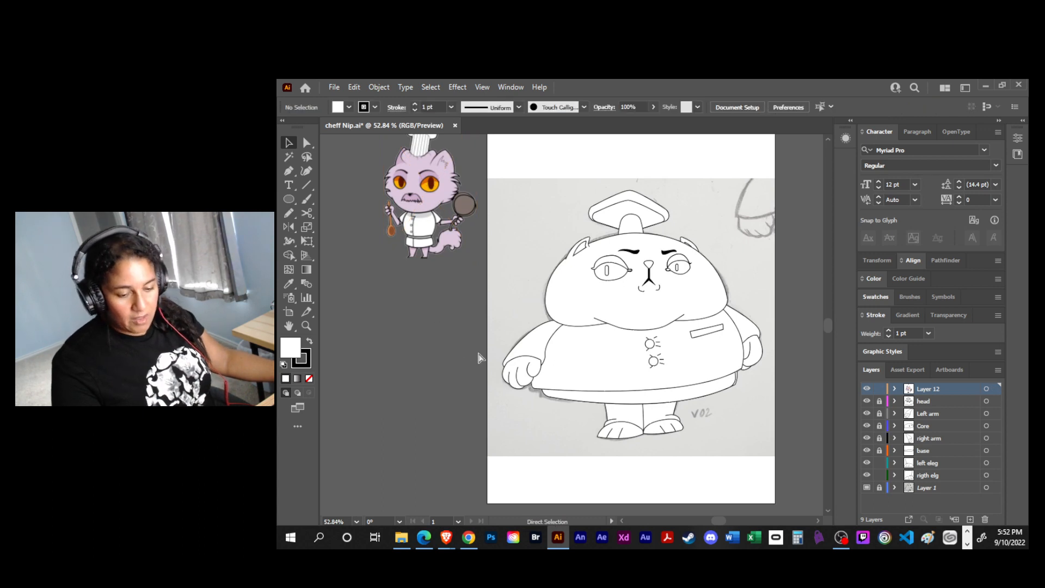
{"action": "key", "text": "ctrl+s"}
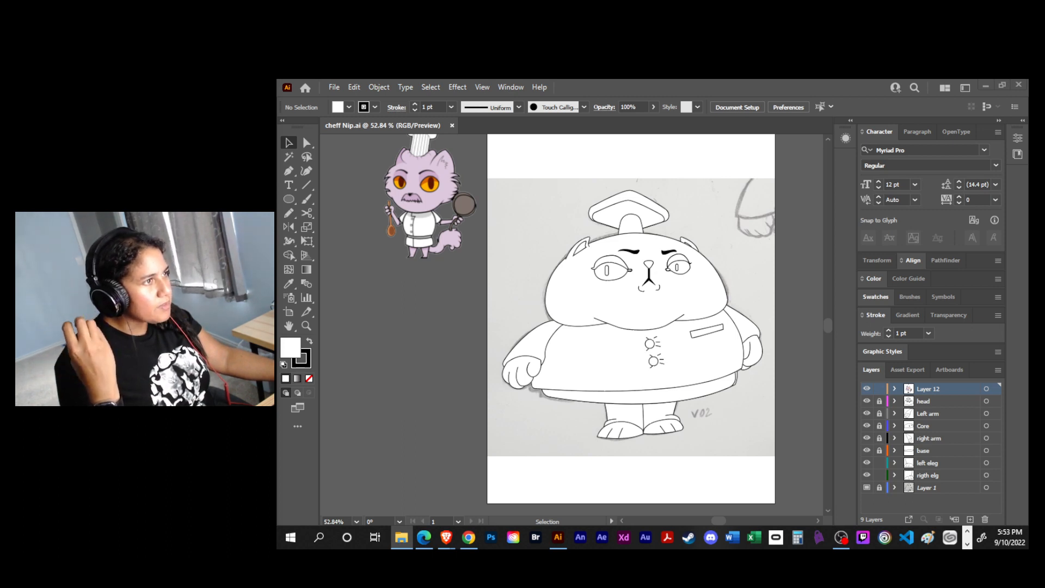
- Place the grey Astrocats character image, scale it down and position it below the purple chef cat beside the artboard
{"action": "left_click_drag", "start_coordinate": [762, 143], "coordinate": [441, 360]}
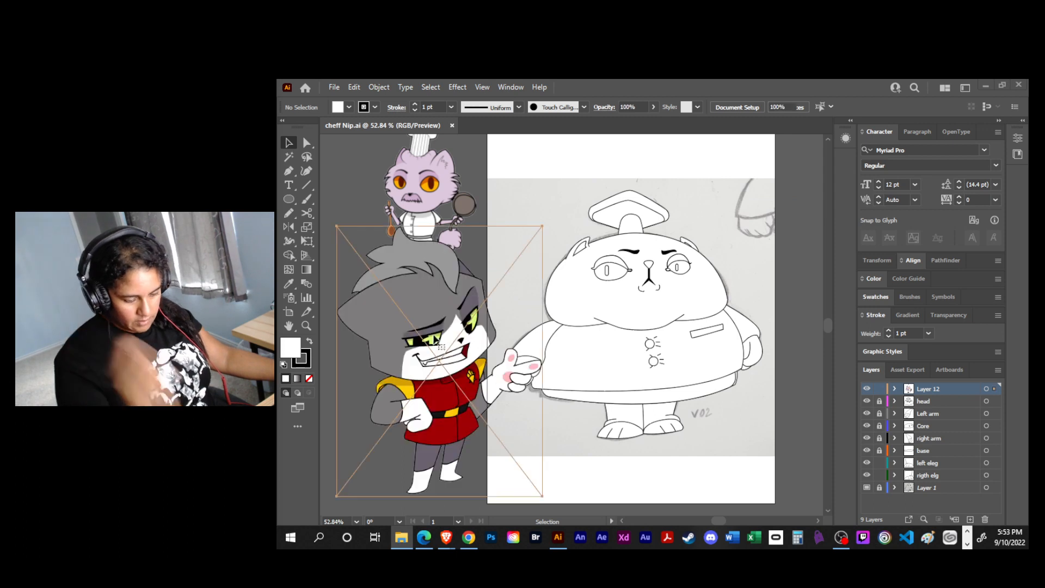
{"action": "key", "text": "e"}
{"action": "left_click_drag", "start_coordinate": [542, 225], "coordinate": [467, 298]}
{"action": "key", "text": "ctrl+z"}
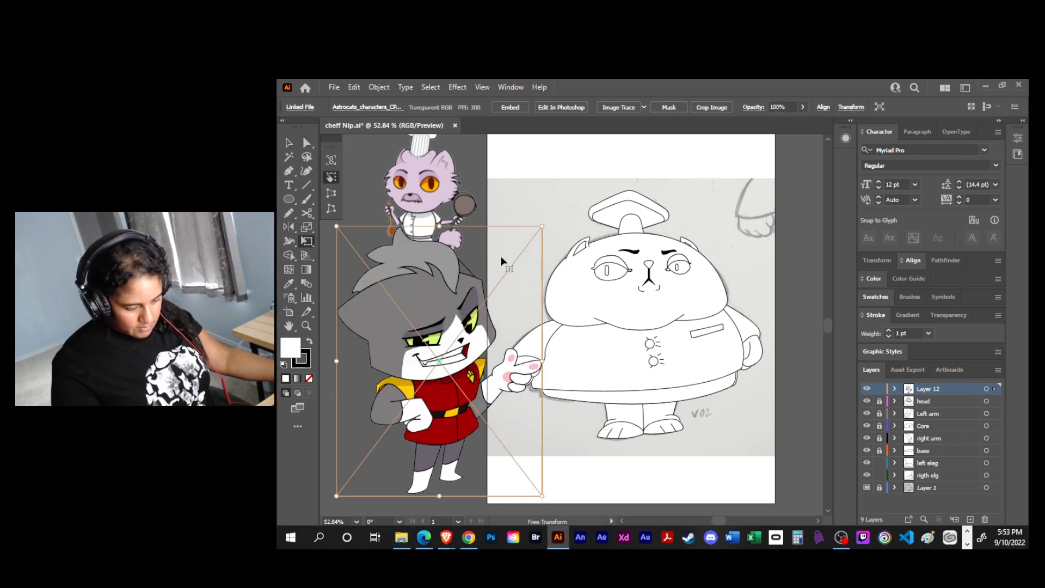
{"action": "left_click_drag", "start_coordinate": [542, 225], "coordinate": [479, 302]}
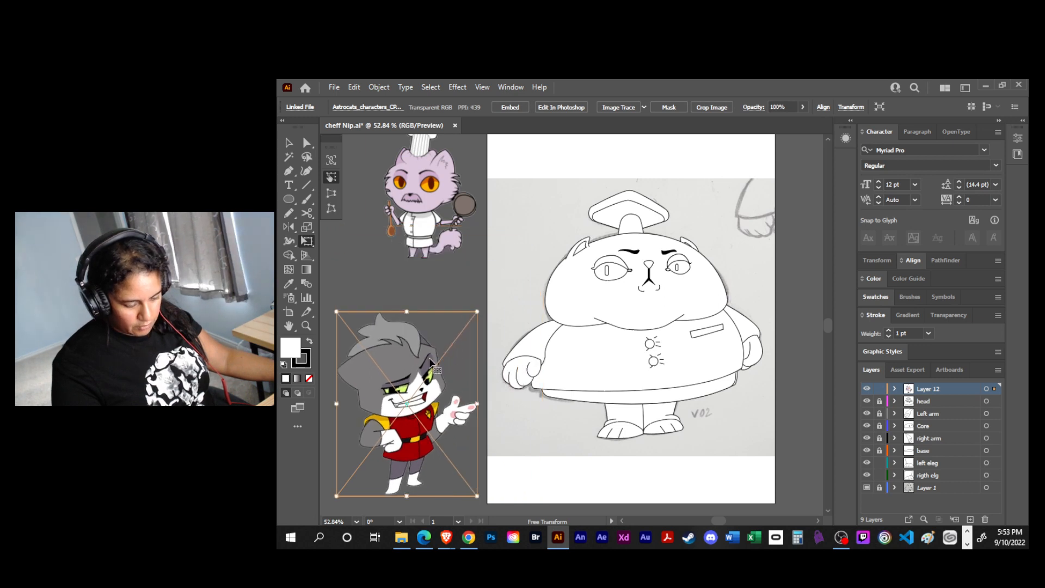
{"action": "left_click_drag", "start_coordinate": [429, 358], "coordinate": [417, 323]}
{"action": "key", "text": "v"}
{"action": "left_click", "coordinate": [423, 491]}
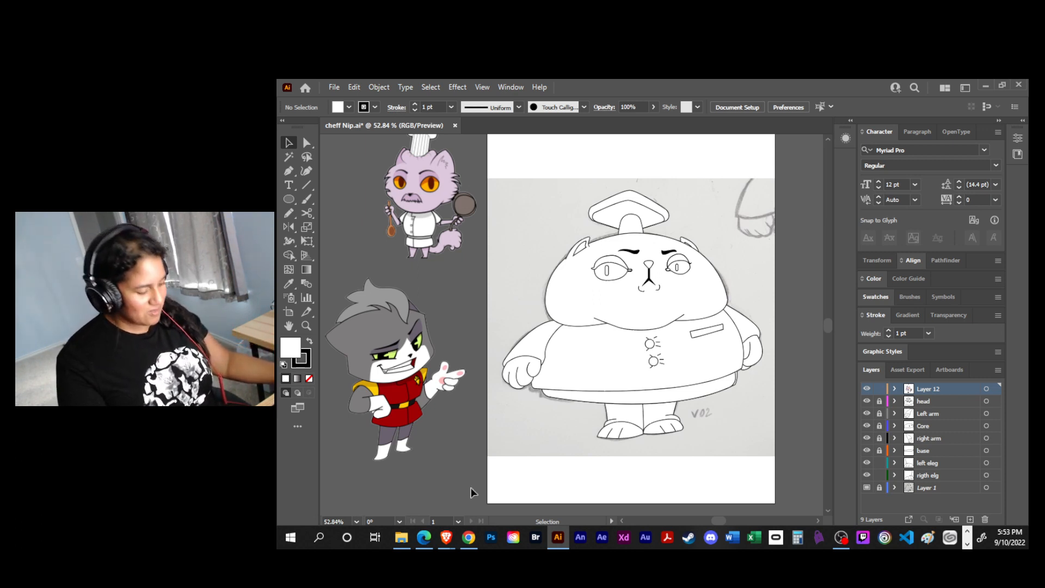
- Draw a small white square above the artboard with the Rectangle tool, copy it into a row of five and select them all
{"action": "left_click_drag", "start_coordinate": [504, 299], "coordinate": [489, 314]}
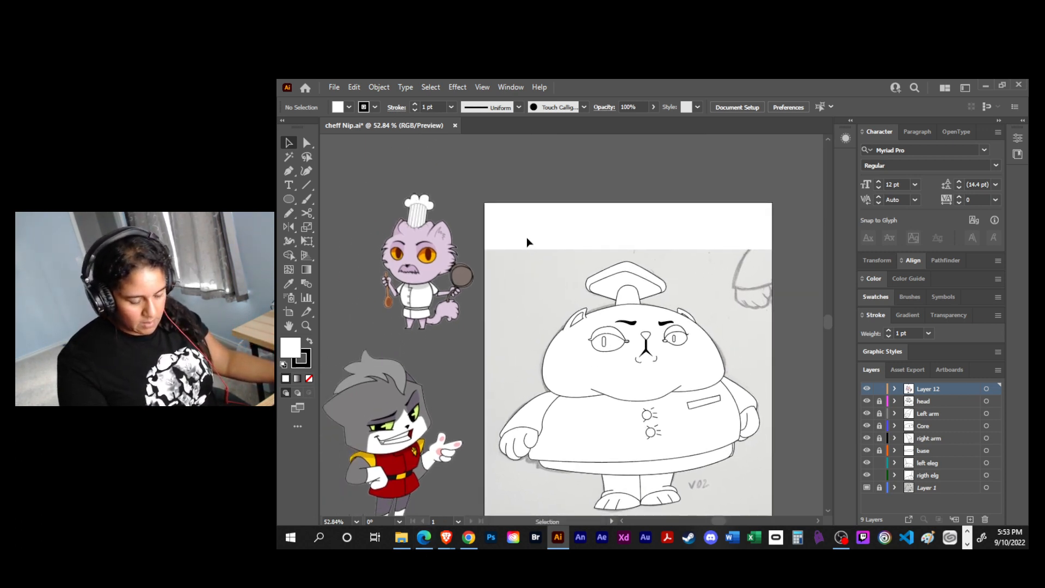
{"action": "key", "text": "m"}
{"action": "left_click_drag", "start_coordinate": [480, 164], "coordinate": [626, 184]}
{"action": "key", "text": "v"}
{"action": "left_click", "coordinate": [668, 171]}
{"action": "left_click_drag", "start_coordinate": [481, 197], "coordinate": [607, 161]}
{"action": "left_click", "coordinate": [739, 108]}
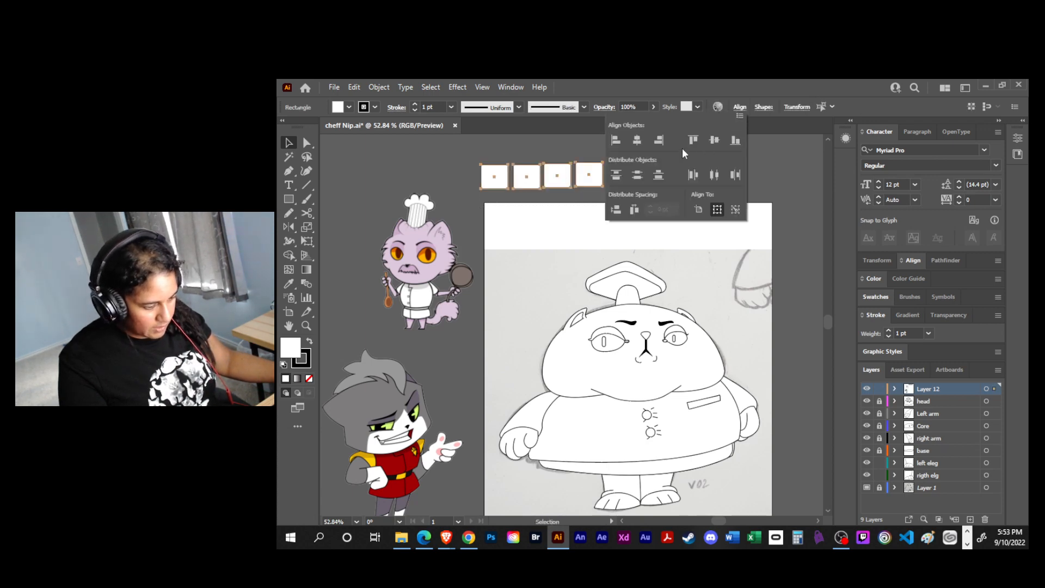
{"action": "left_click", "coordinate": [638, 141]}
{"action": "left_click", "coordinate": [712, 139]}
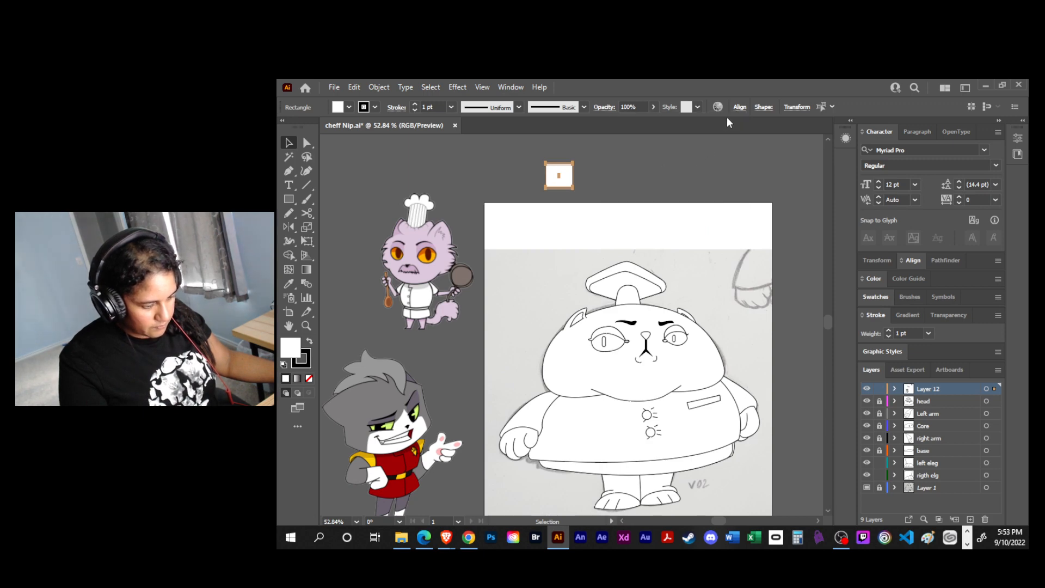
{"action": "key", "text": "ctrl+z"}
{"action": "key", "text": "ctrl+z"}
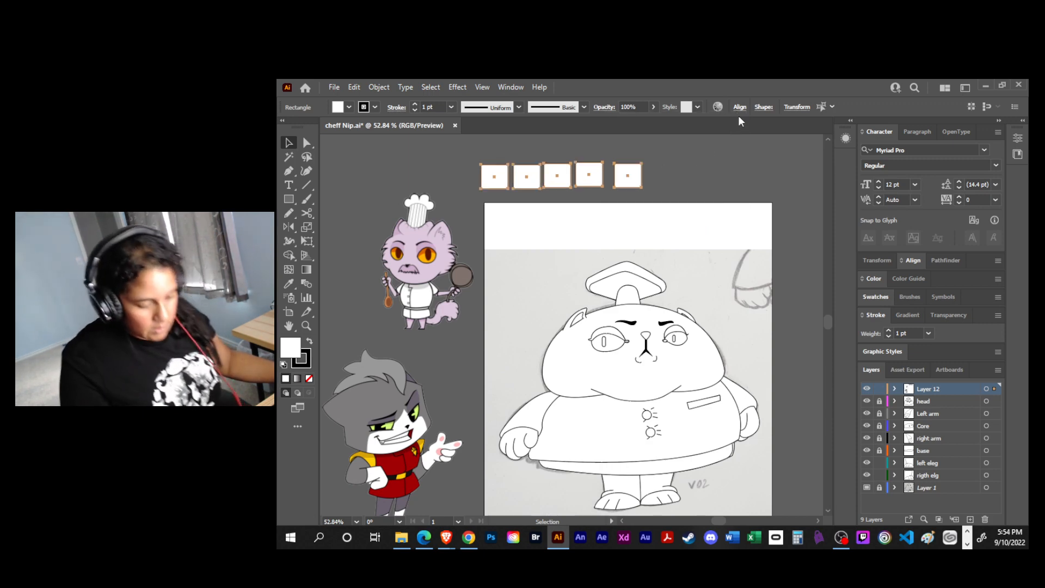
- Distribute the five squares evenly by their horizontal centres in a level row and clear the selection
{"action": "left_click", "coordinate": [744, 108]}
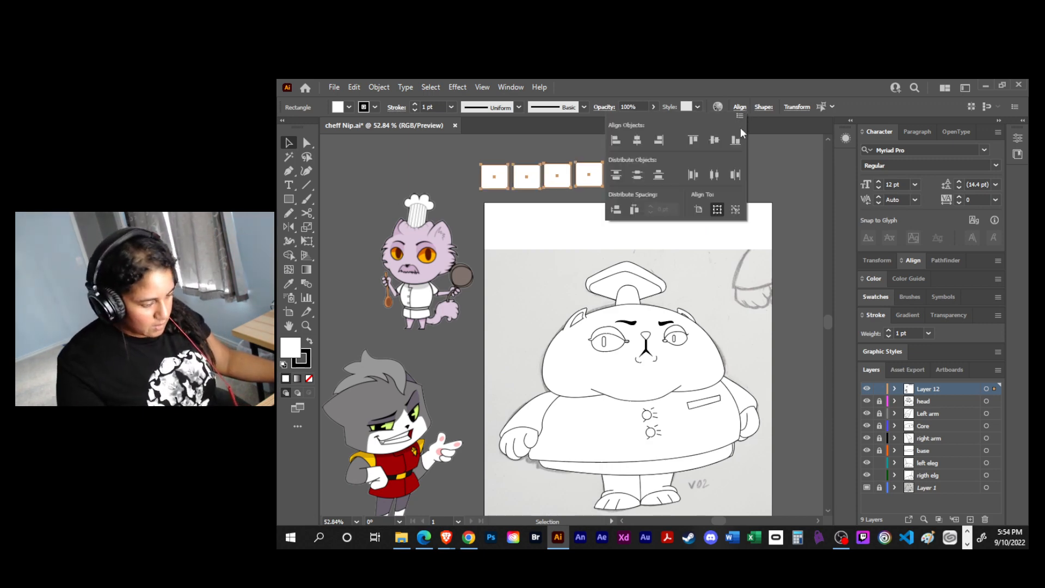
{"action": "left_click", "coordinate": [714, 175]}
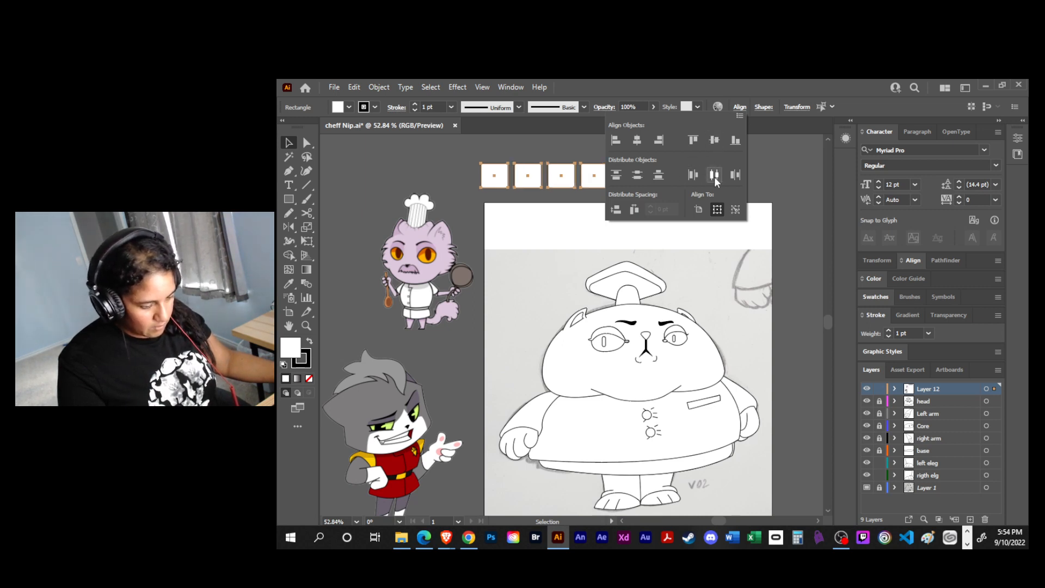
{"action": "left_click", "coordinate": [760, 168]}
{"action": "left_click", "coordinate": [759, 167]}
- Fill the first square with light lilac and the second with darker lilac, sampled from the chef cat image's head with the Eyedropper
{"action": "left_click", "coordinate": [496, 181]}
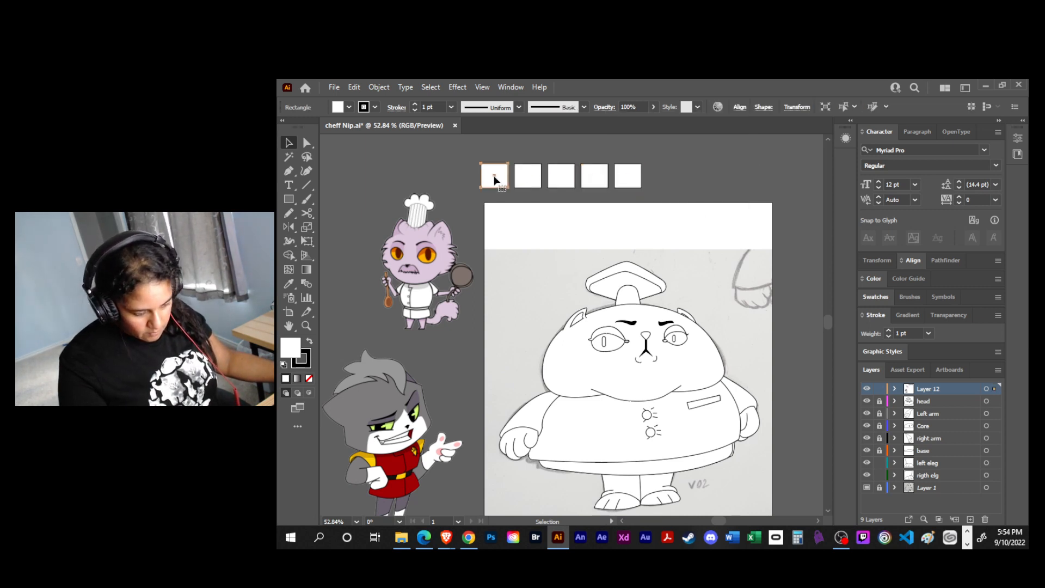
{"action": "key", "text": "i"}
{"action": "left_click", "coordinate": [427, 226]}
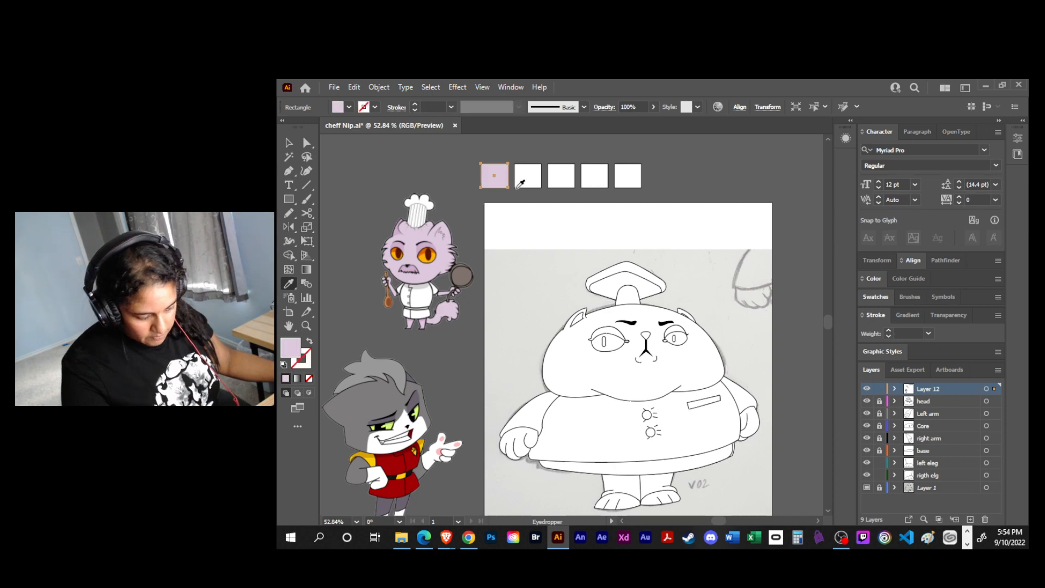
{"action": "key", "text": "v"}
{"action": "left_click", "coordinate": [528, 177]}
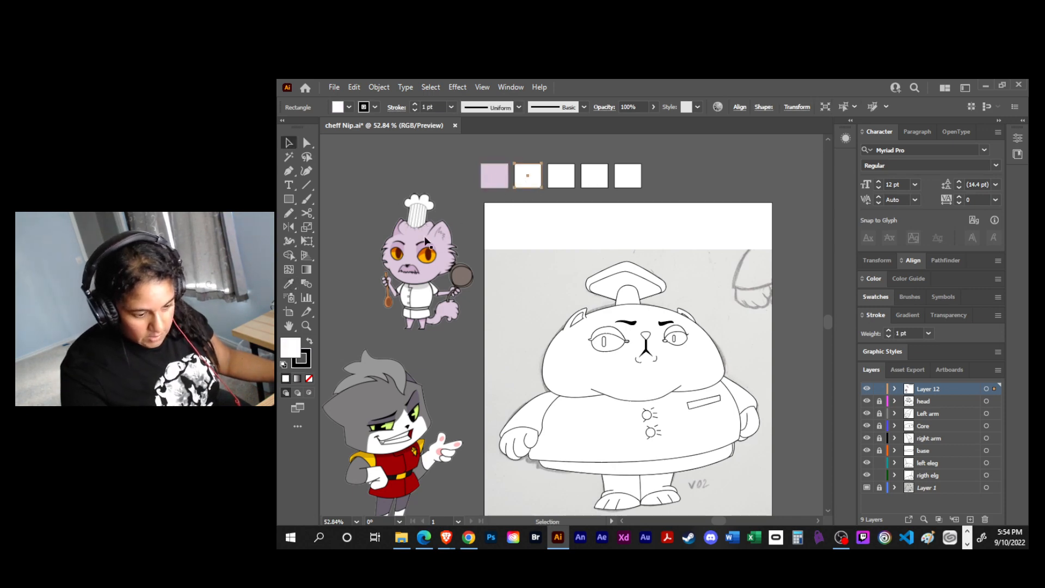
{"action": "key", "text": "i"}
{"action": "left_click", "coordinate": [424, 242]}
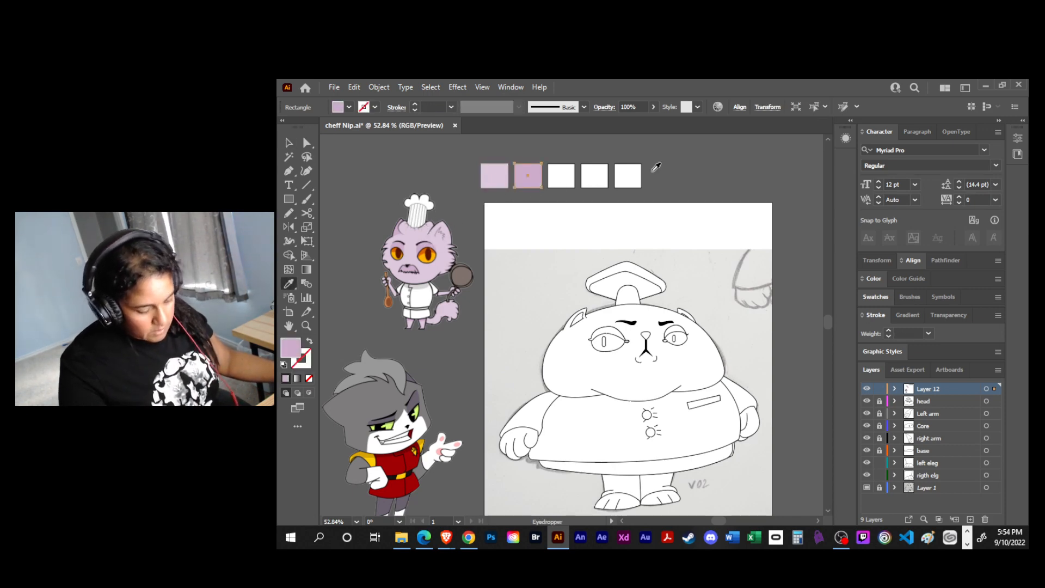
{"action": "key", "text": "v"}
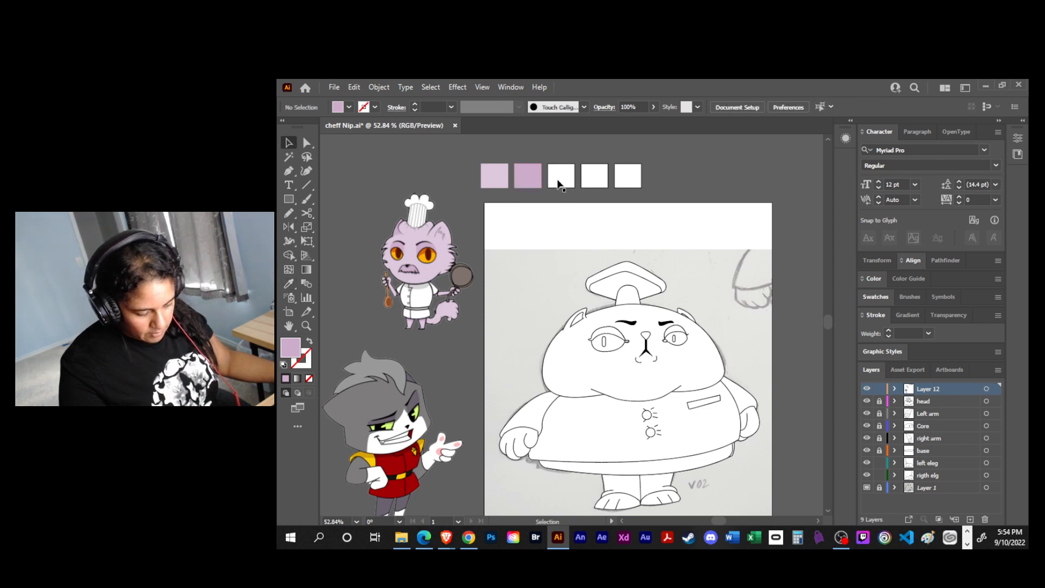
- Fill the third square with amber and the fourth with dark orange, sampled from the chef cat's eye with the Eyedropper
{"action": "left_click", "coordinate": [559, 183]}
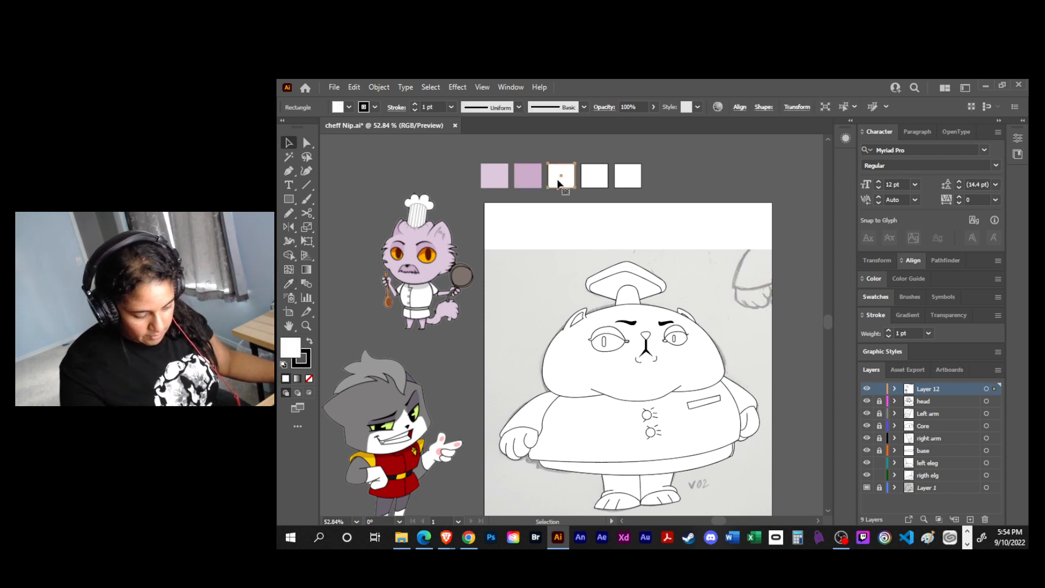
{"action": "key", "text": "i"}
{"action": "left_click", "coordinate": [429, 252]}
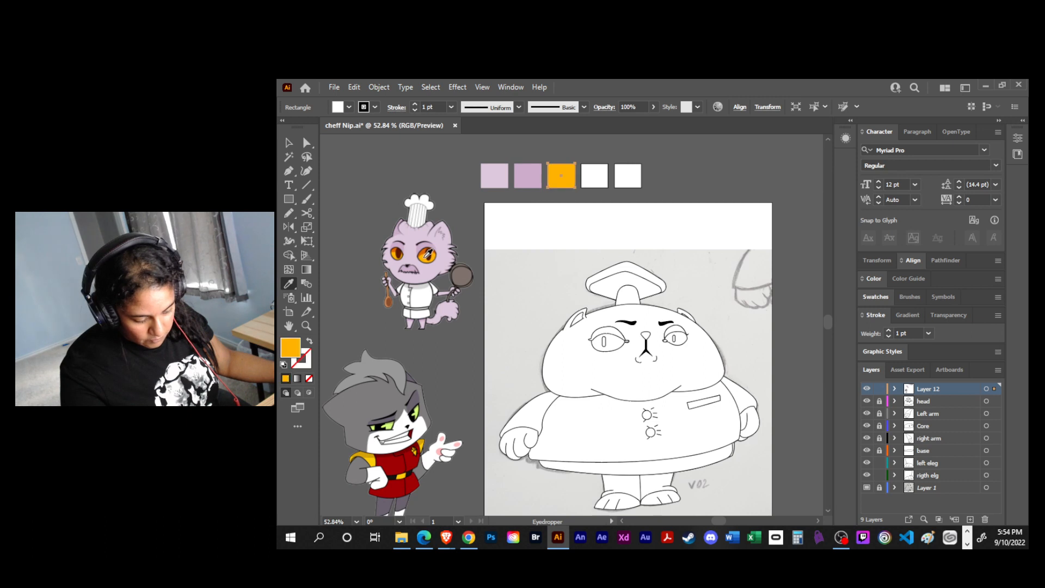
{"action": "key", "text": "v"}
{"action": "left_click", "coordinate": [668, 167]}
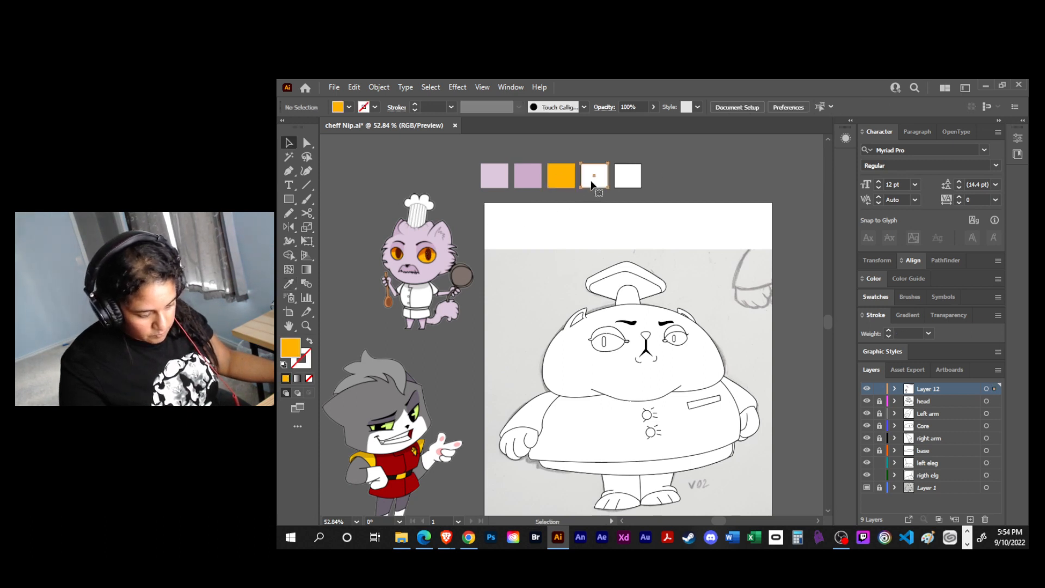
{"action": "left_click", "coordinate": [592, 181]}
{"action": "key", "text": "i"}
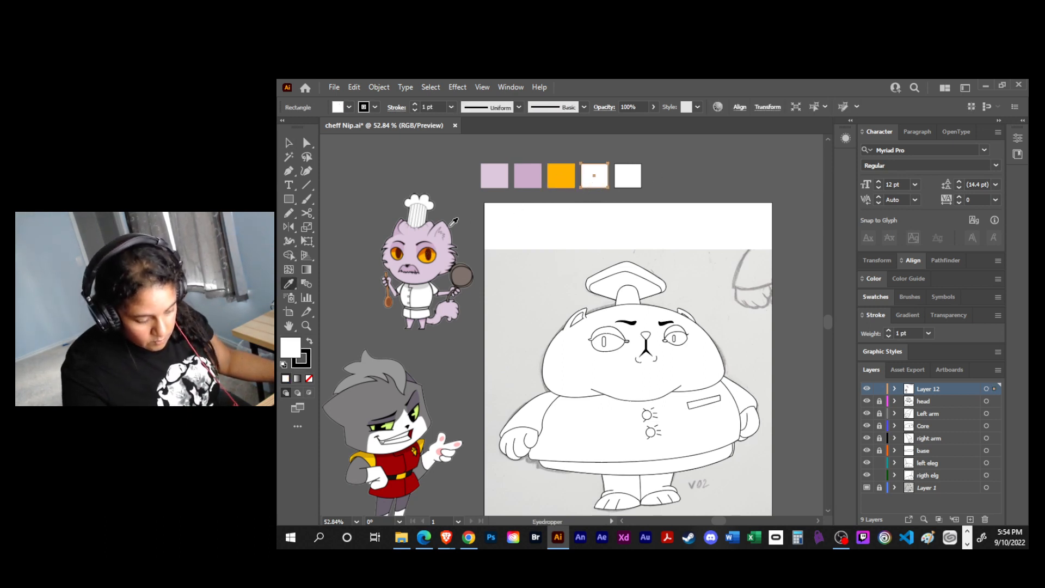
{"action": "left_click", "coordinate": [428, 249]}
{"action": "key", "text": "v"}
{"action": "left_click", "coordinate": [660, 187]}
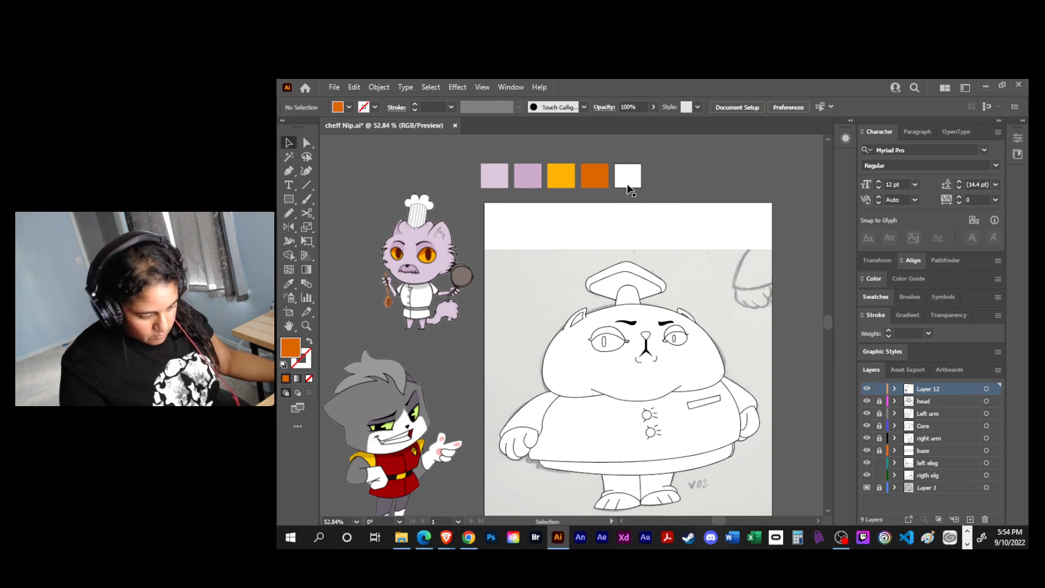
- Fill the fifth square with dark brown sampled from the pupil of the chef cat's eye
{"action": "left_click", "coordinate": [627, 182]}
{"action": "key", "text": "i"}
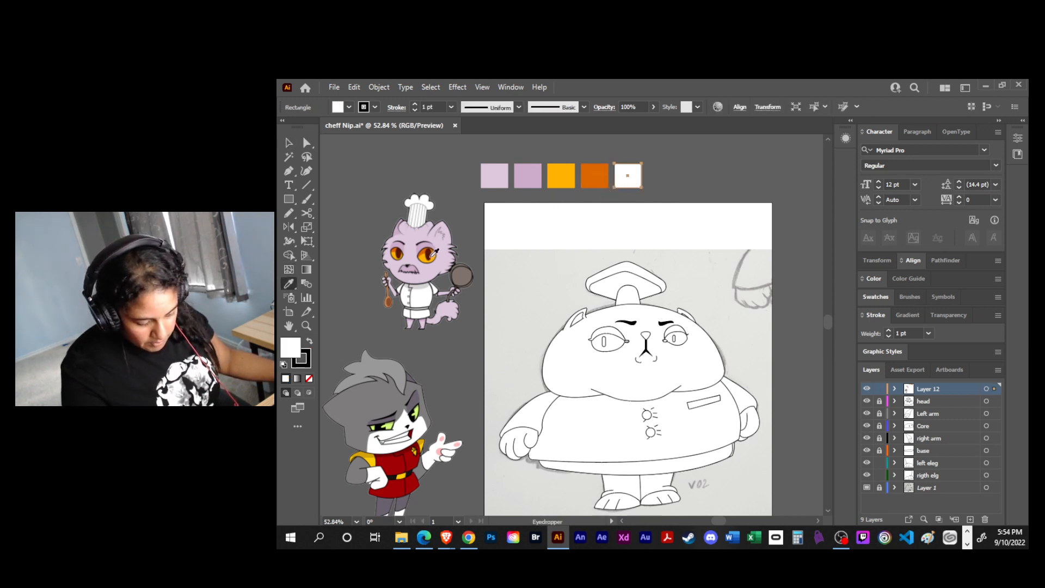
{"action": "left_click", "coordinate": [434, 251]}
{"action": "key", "text": "v"}
{"action": "left_click", "coordinate": [660, 182]}
- Copy the dark brown square to its right and fill the copy with white sampled from the chef cat's coat
{"action": "left_click_drag", "start_coordinate": [631, 184], "coordinate": [661, 184]}
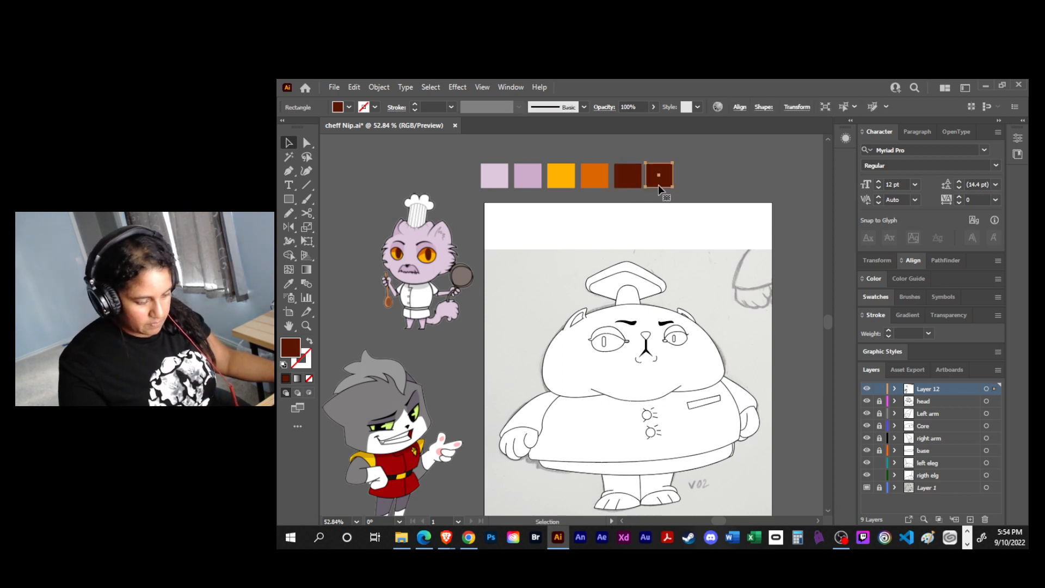
{"action": "key", "text": "i"}
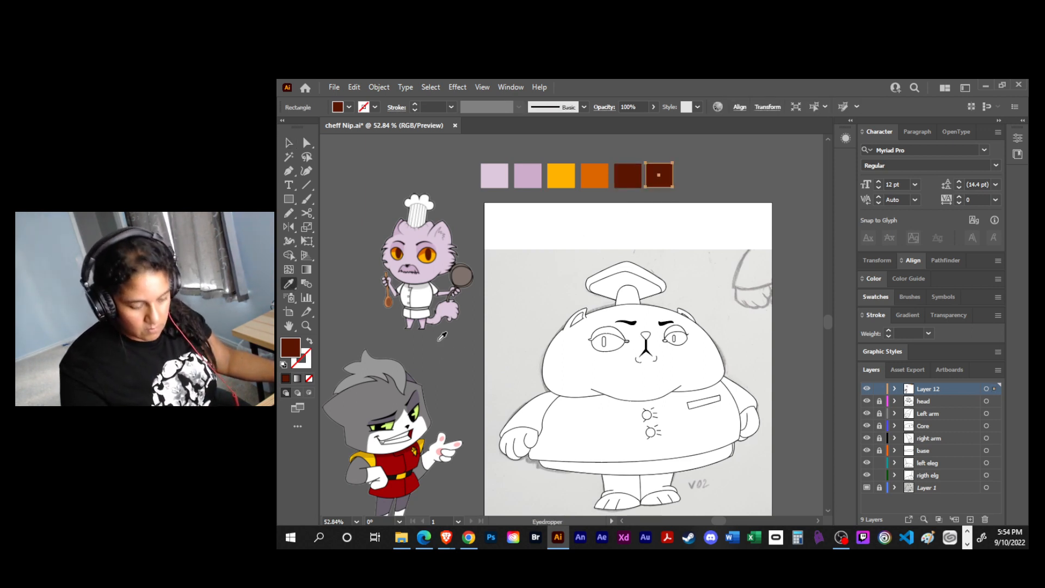
{"action": "left_click", "coordinate": [422, 297]}
{"action": "key", "text": "v"}
- Copy the white square to its right and fill the copy with light grey sampled from the sketch's paper background
{"action": "left_click_drag", "start_coordinate": [660, 184], "coordinate": [694, 183]}
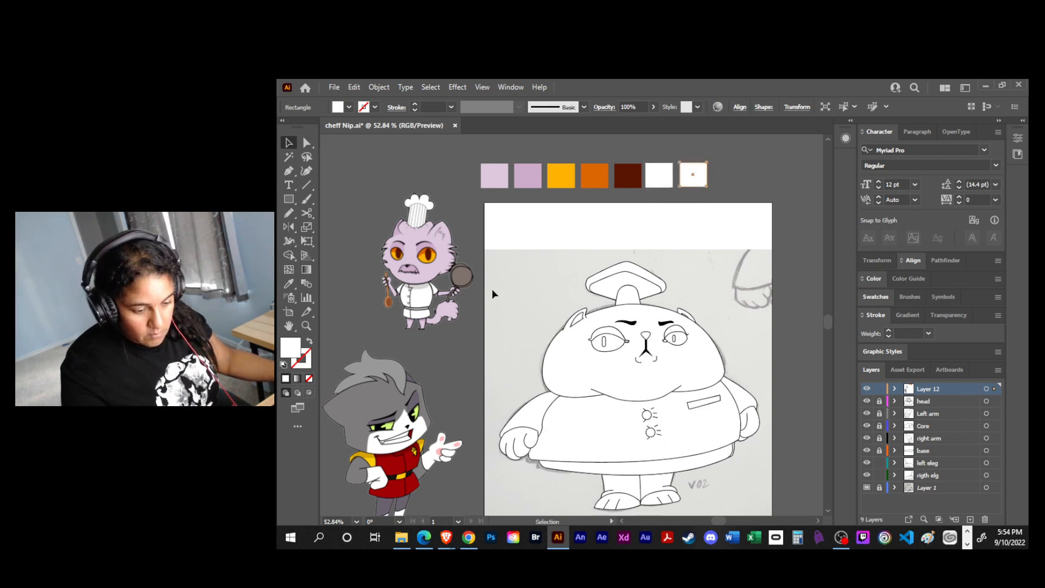
{"action": "key", "text": "i"}
{"action": "left_click", "coordinate": [534, 279]}
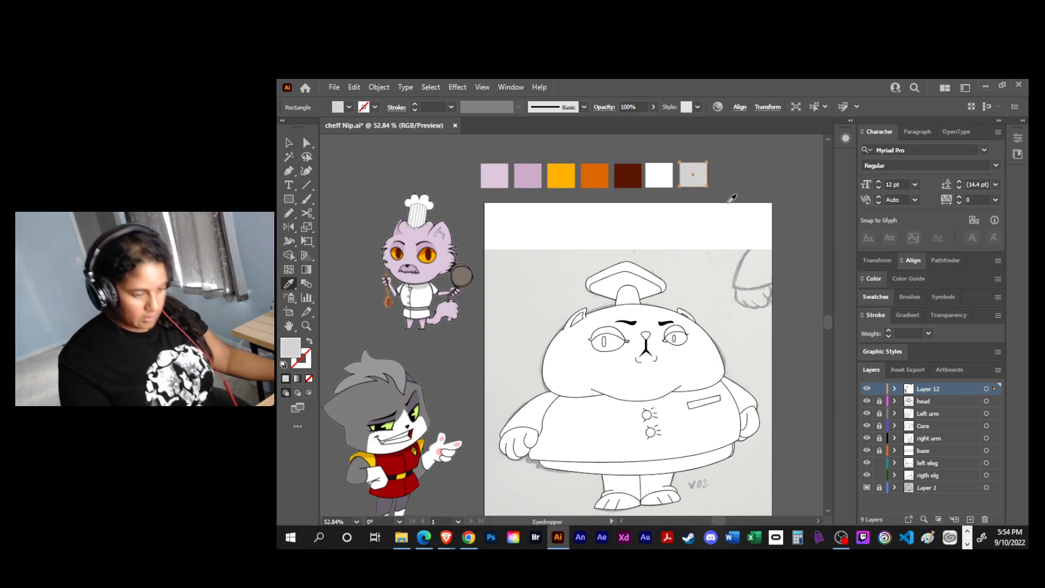
{"action": "key", "text": "v"}
{"action": "left_click", "coordinate": [748, 190]}
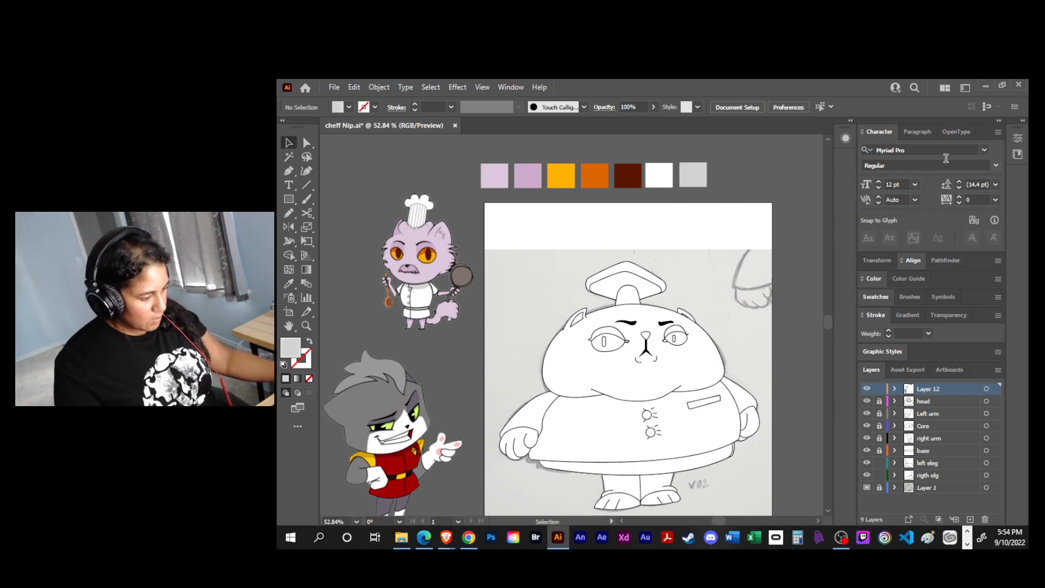
- Save the file and bring up the document's colour swatches
{"action": "key", "text": "ctrl+s"}
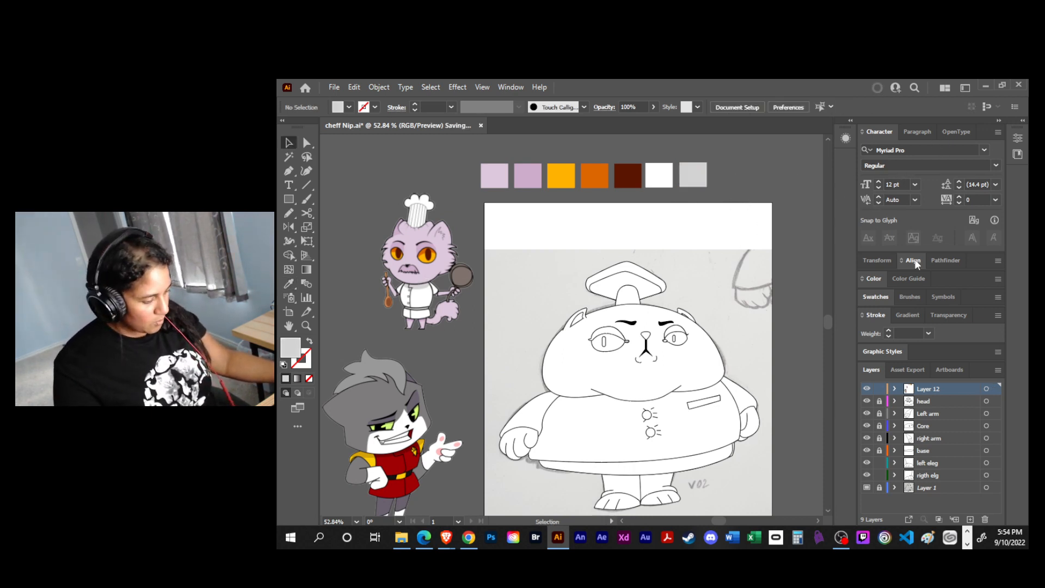
{"action": "left_click", "coordinate": [880, 280]}
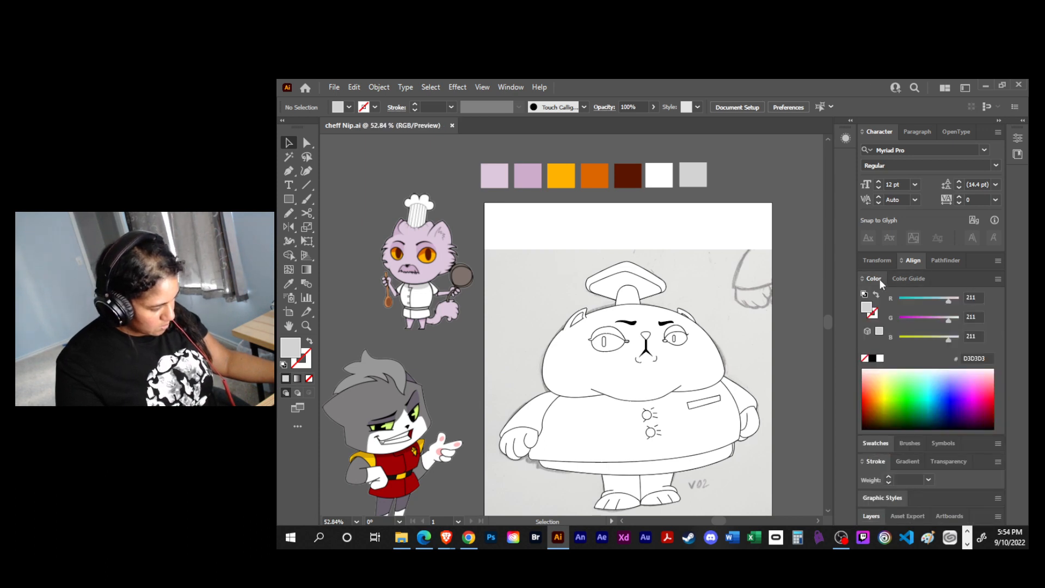
{"action": "left_click", "coordinate": [876, 278]}
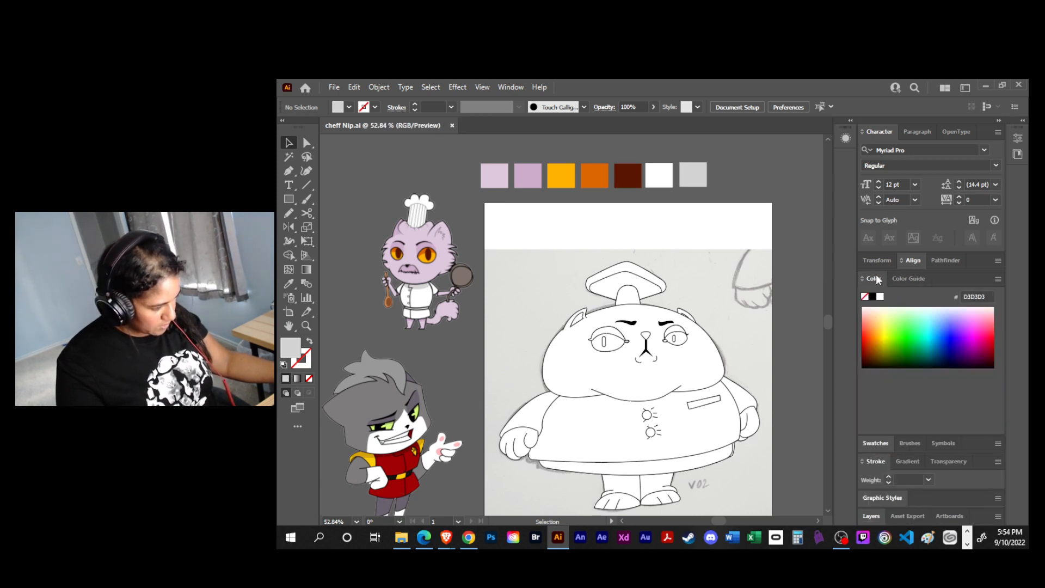
{"action": "left_click", "coordinate": [880, 132]}
{"action": "left_click", "coordinate": [890, 133]}
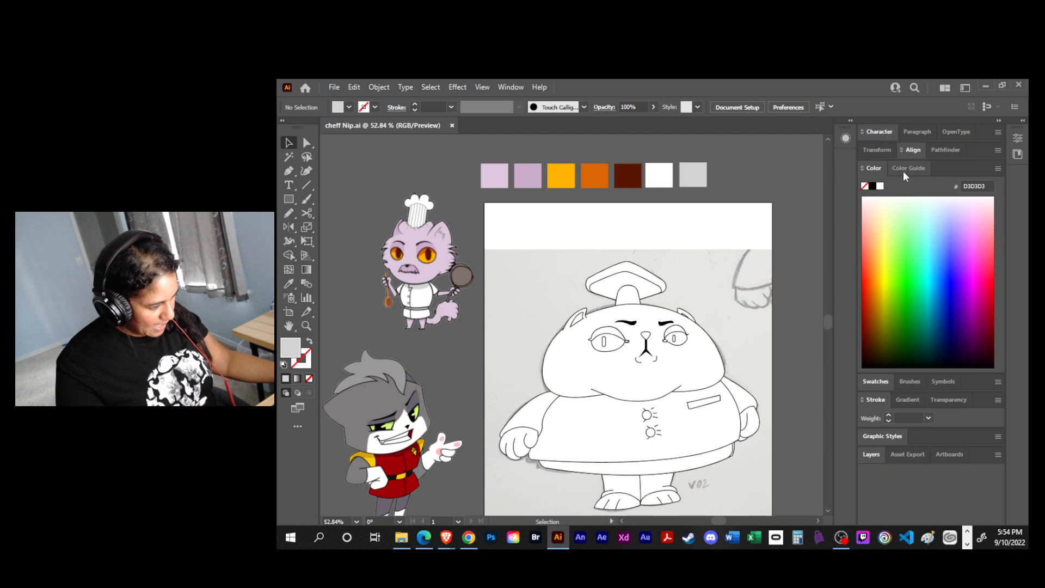
{"action": "left_click", "coordinate": [511, 87]}
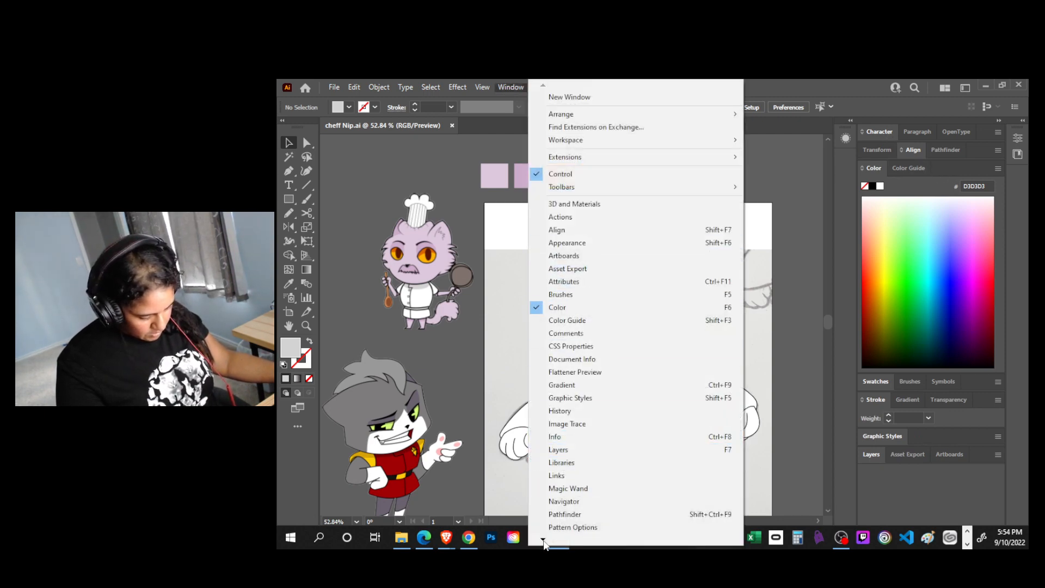
{"action": "mouse_move", "coordinate": [549, 541]}
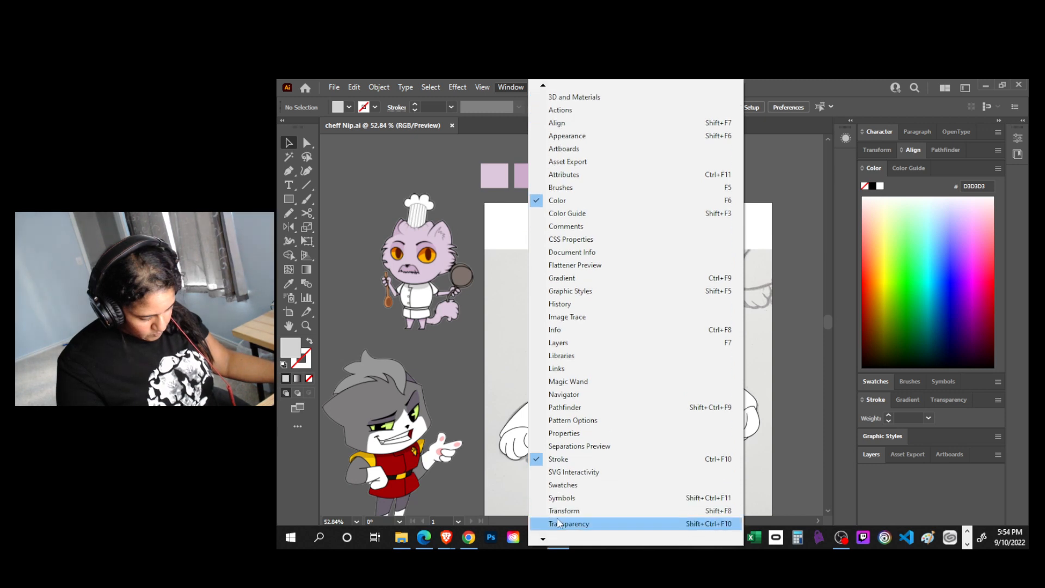
{"action": "left_click", "coordinate": [563, 495]}
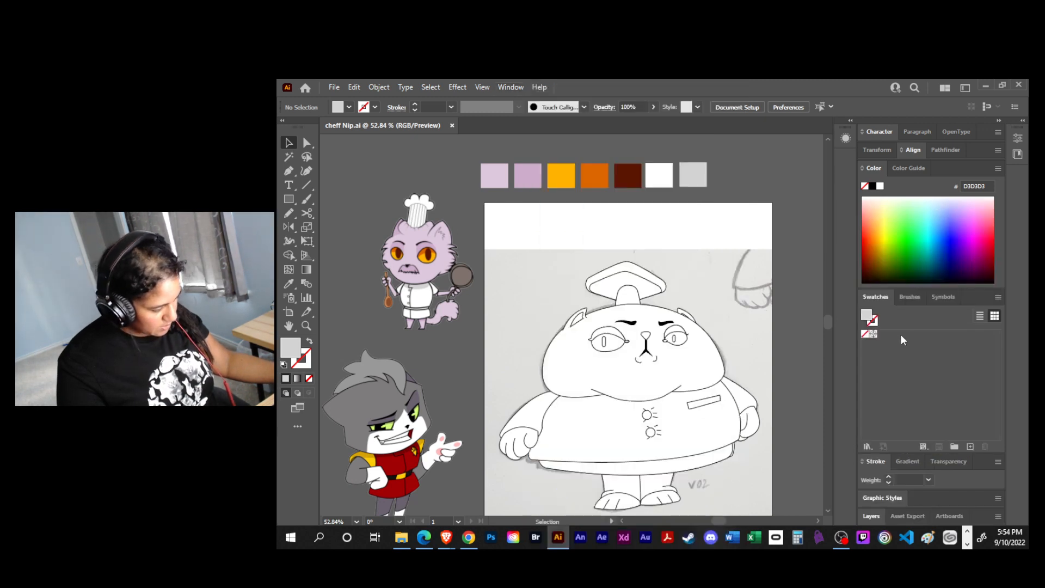
- Add the light lilac and darker lilac of the first two squares as global RGB process swatches
{"action": "left_click", "coordinate": [495, 184]}
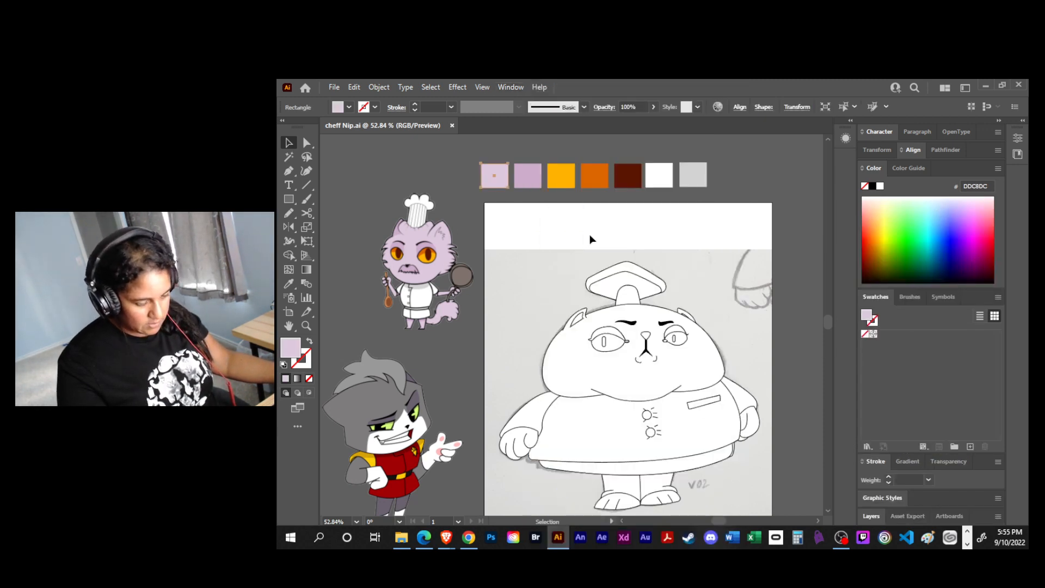
{"action": "left_click", "coordinate": [969, 447]}
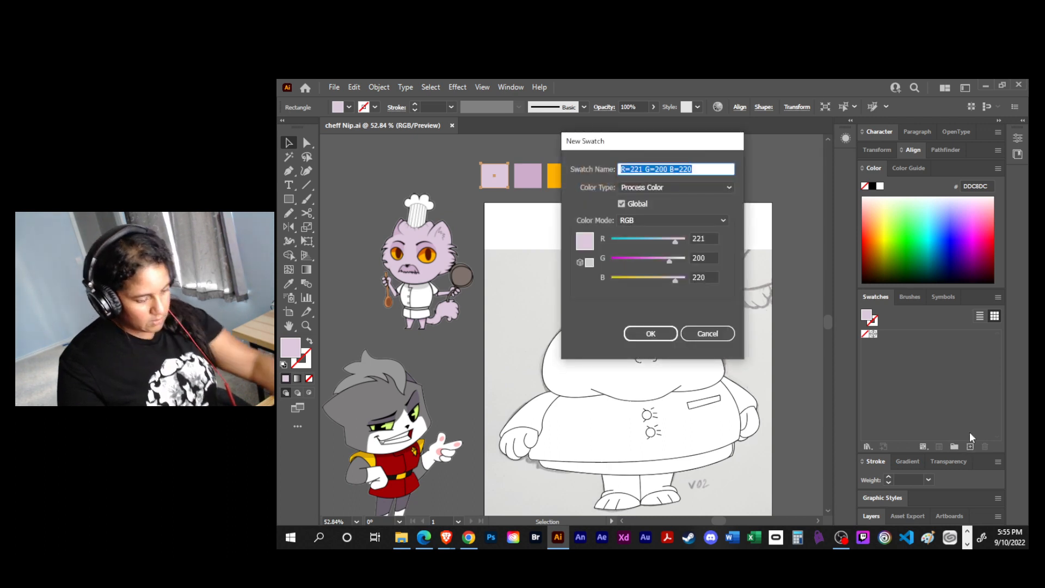
{"action": "key", "text": "Return"}
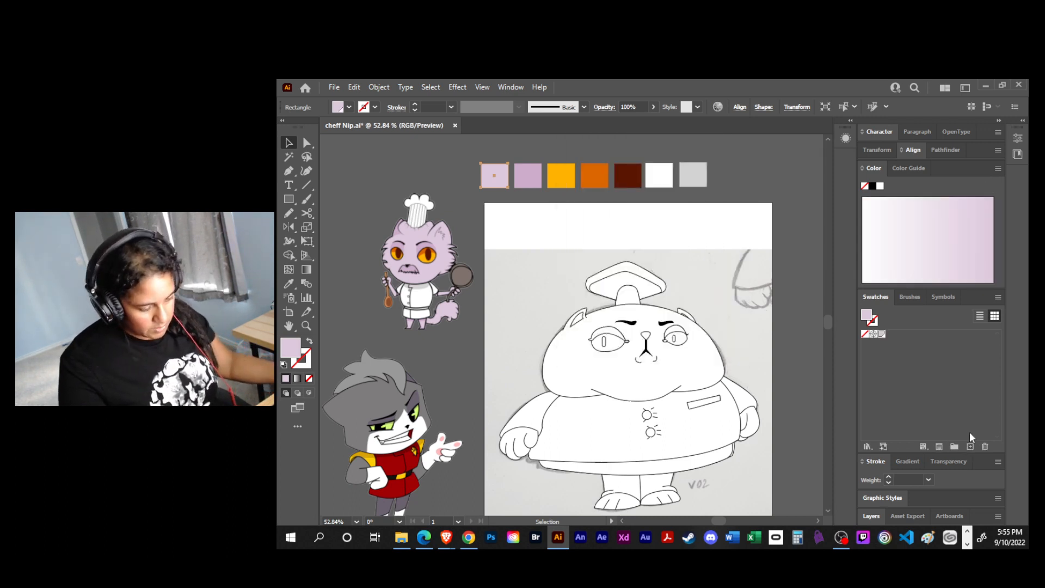
{"action": "left_click", "coordinate": [526, 180]}
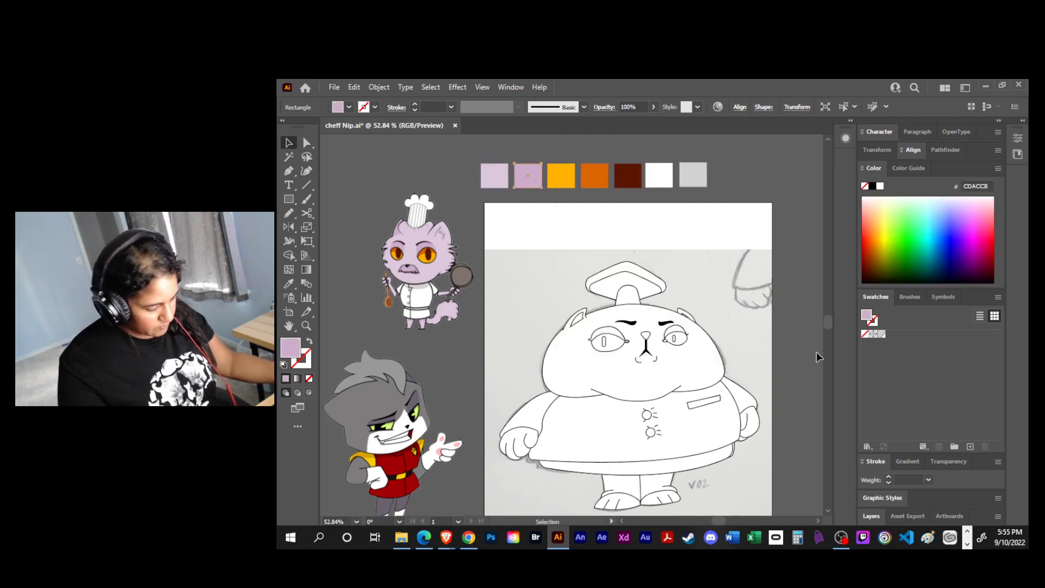
{"action": "left_click", "coordinate": [969, 446]}
{"action": "left_click", "coordinate": [652, 334]}
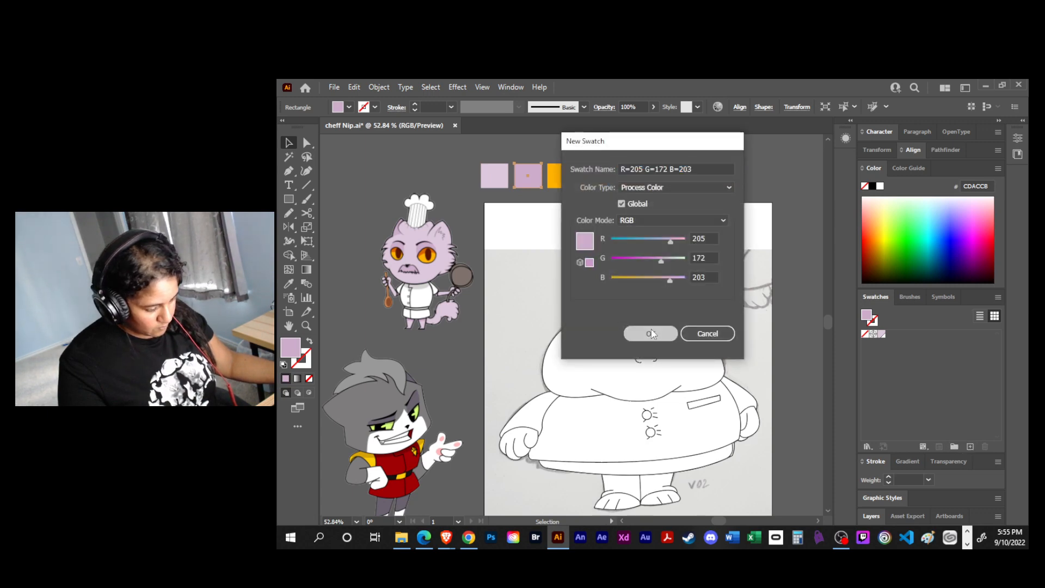
{"action": "key", "text": "Return"}
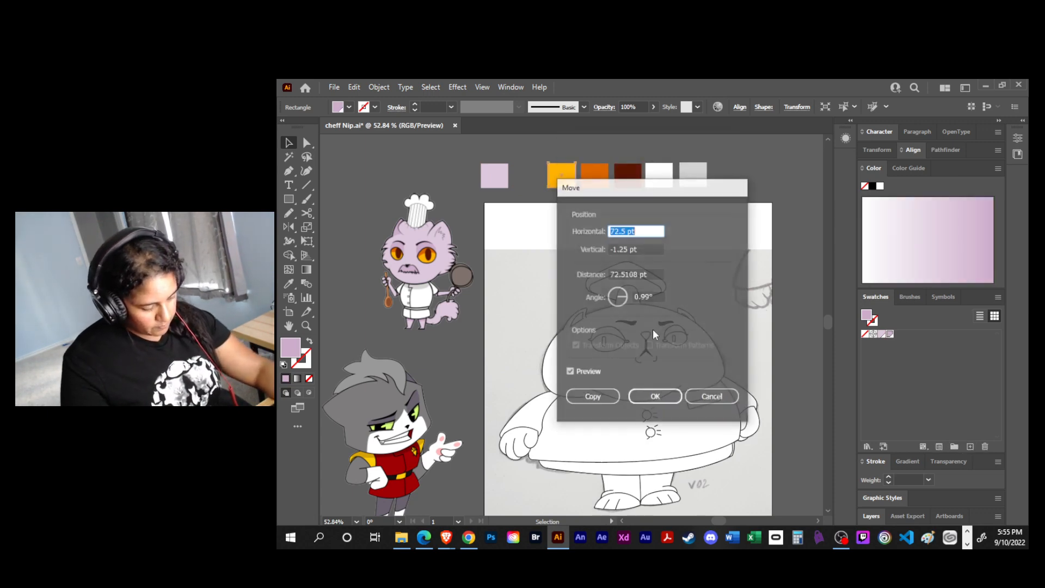
{"action": "left_click", "coordinate": [653, 397]}
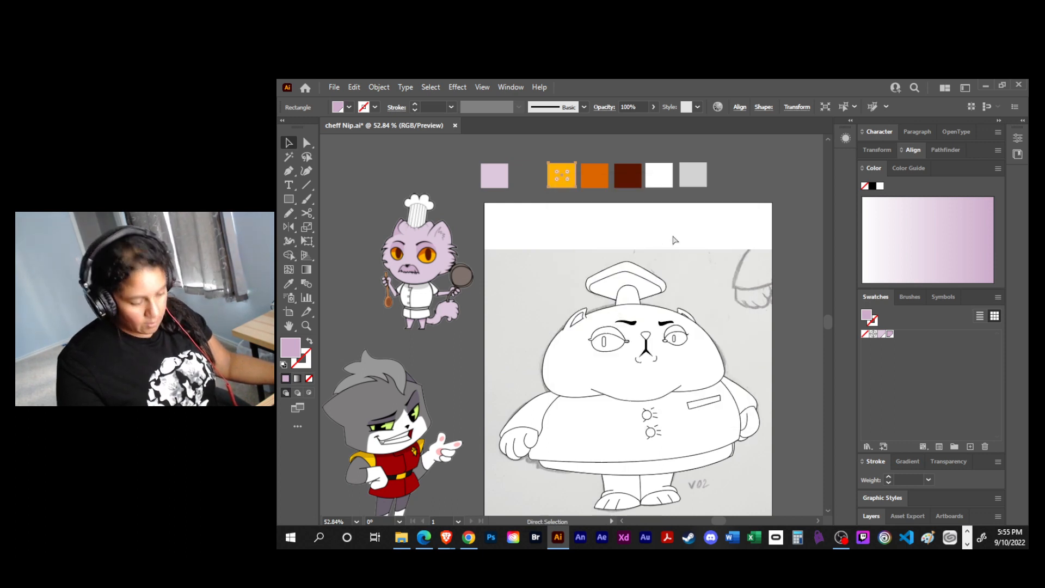
{"action": "key", "text": "ctrl+z"}
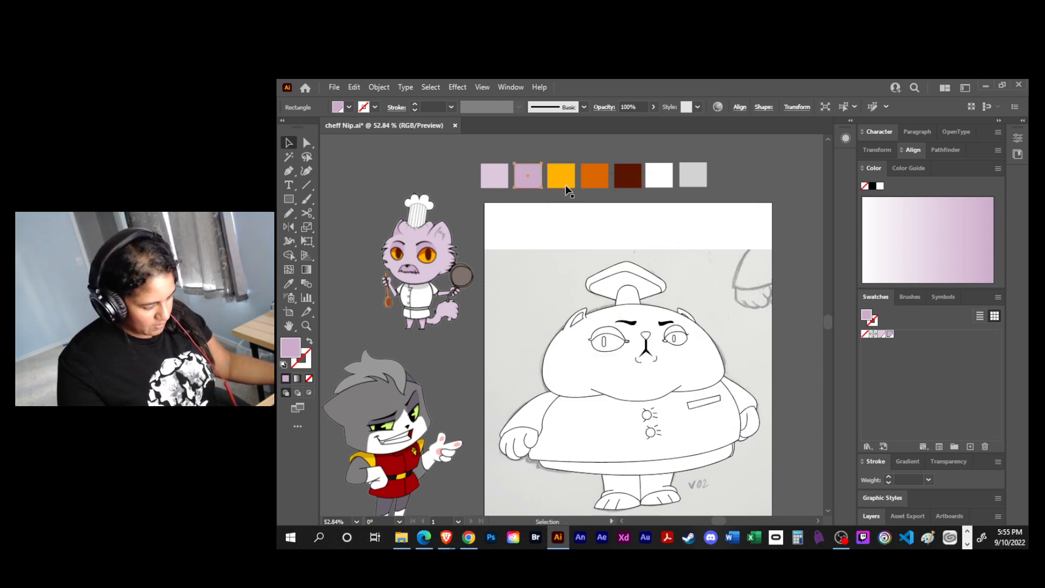
- Add the amber and dark orange of the third and fourth squares as global swatches
{"action": "left_click", "coordinate": [561, 177]}
{"action": "left_click", "coordinate": [970, 446]}
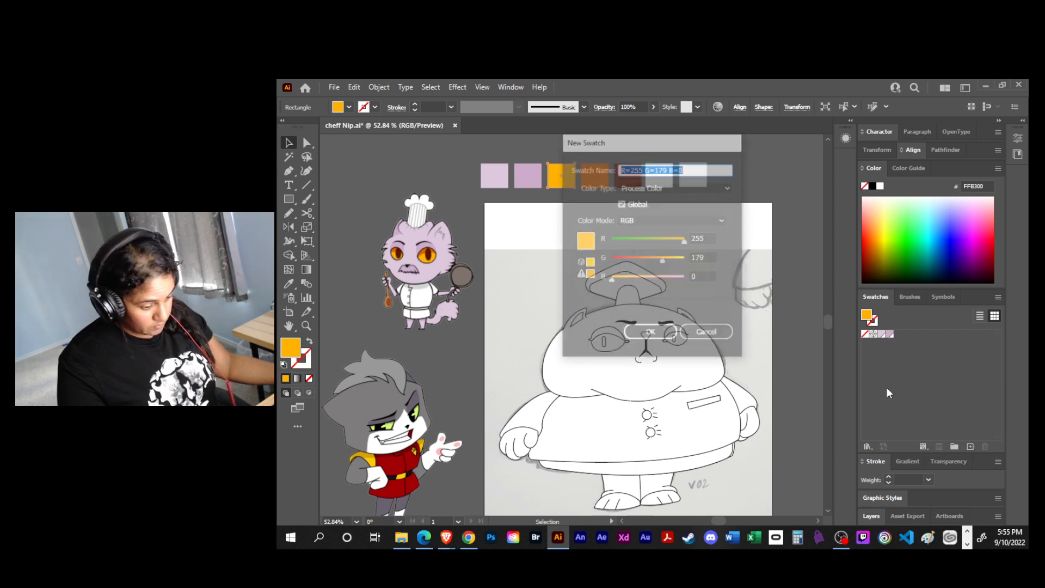
{"action": "left_click", "coordinate": [649, 335]}
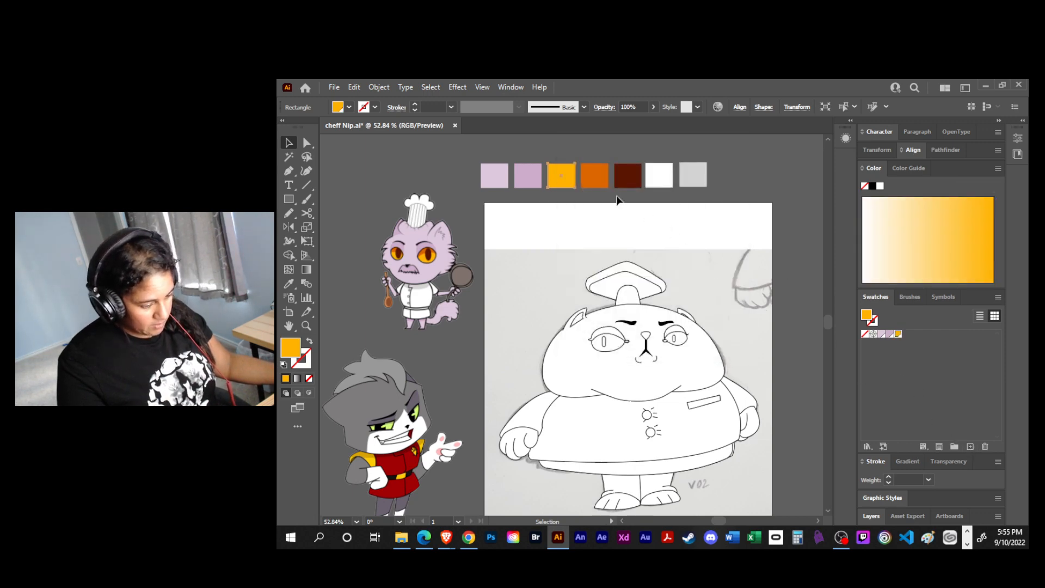
{"action": "left_click", "coordinate": [594, 177]}
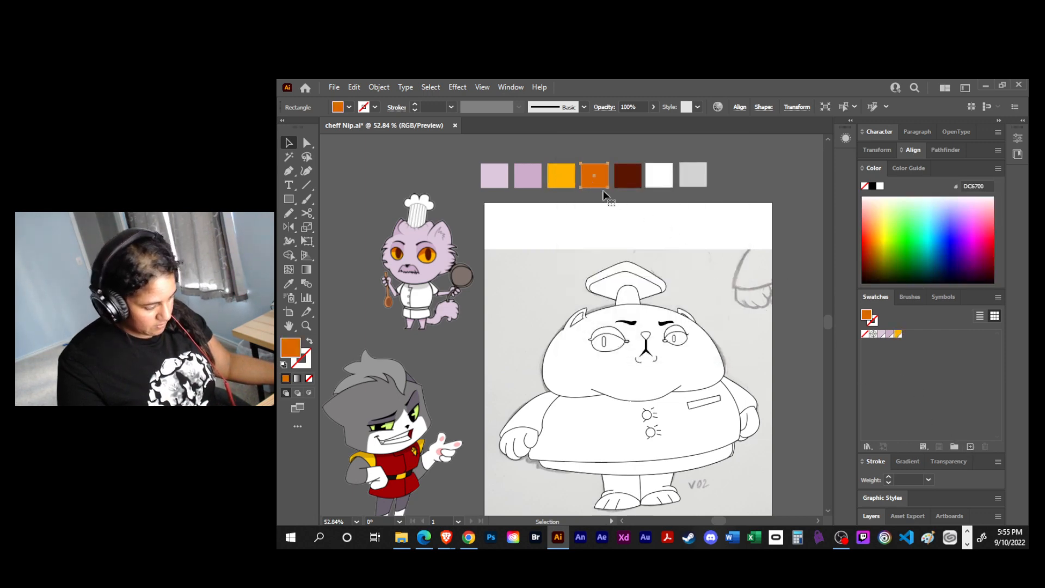
{"action": "left_click", "coordinate": [969, 446]}
{"action": "left_click", "coordinate": [638, 333]}
- Add the dark brown and white of the fifth and sixth squares as new swatches
{"action": "left_click", "coordinate": [628, 175]}
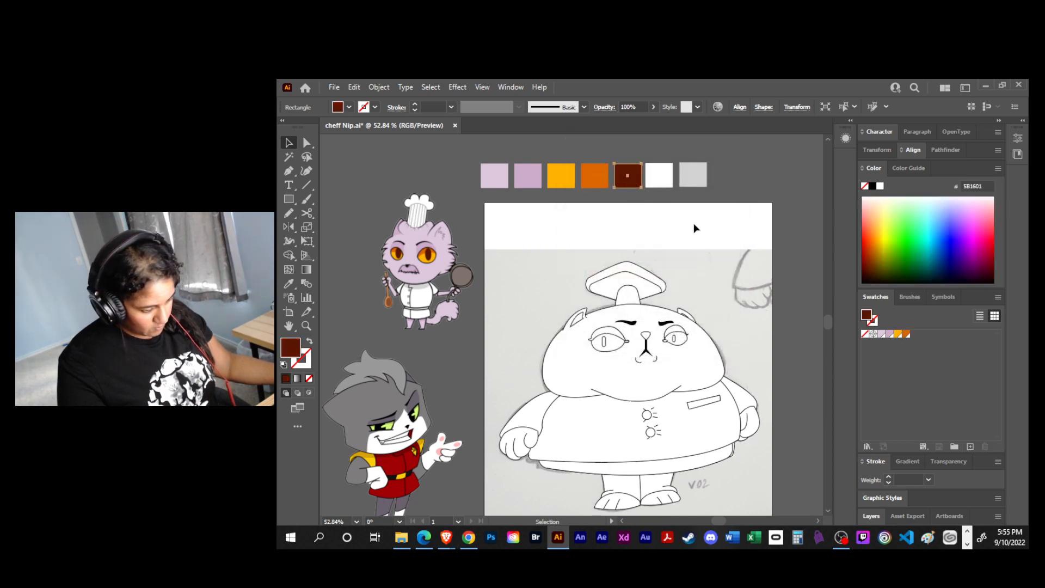
{"action": "left_click", "coordinate": [970, 447]}
{"action": "left_click", "coordinate": [647, 333]}
{"action": "left_click", "coordinate": [659, 175]}
{"action": "left_click", "coordinate": [970, 447]}
{"action": "left_click", "coordinate": [648, 333]}
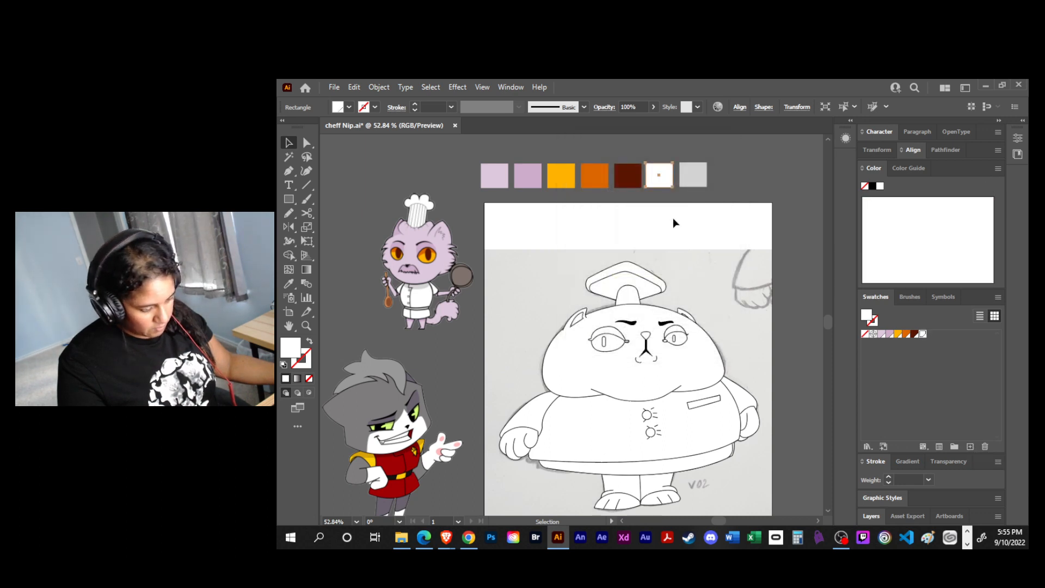
- Add the light grey of the last square as a global RGB process swatch
{"action": "left_click", "coordinate": [690, 186]}
{"action": "left_click", "coordinate": [970, 447]}
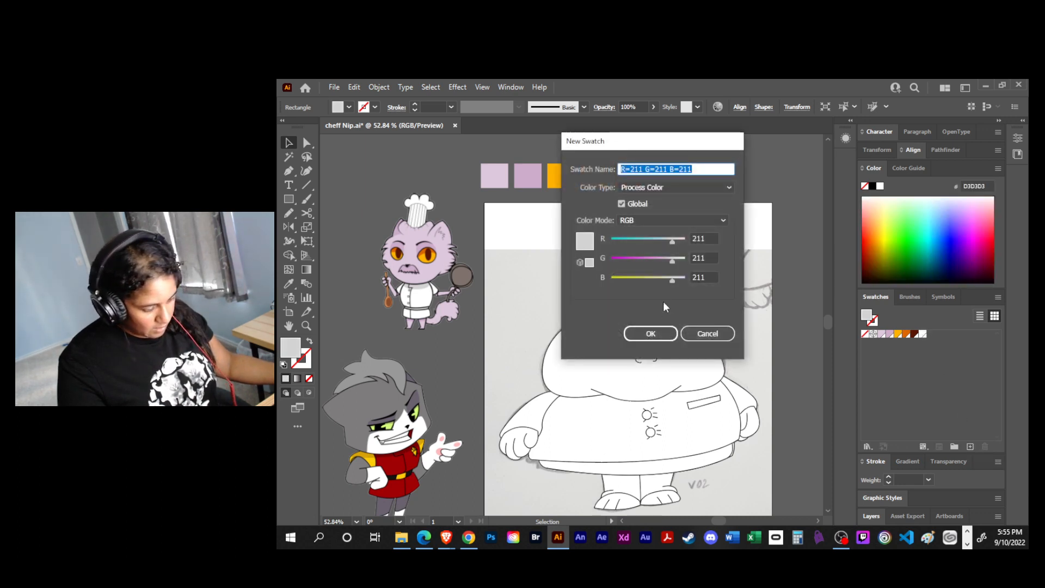
{"action": "left_click", "coordinate": [647, 332]}
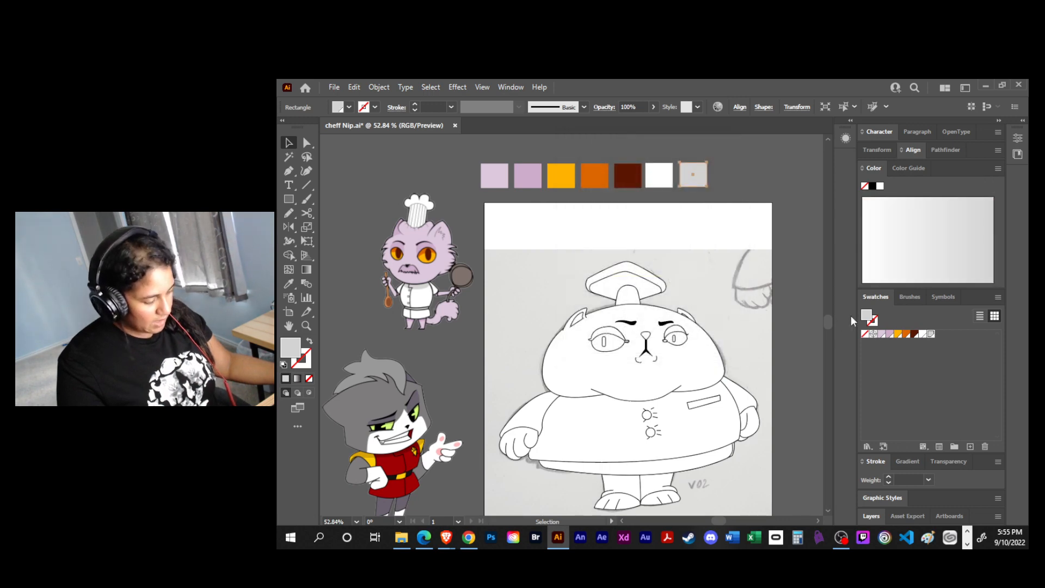
- Group the sampled palette swatches into a color group named "chef nip" and save the file
{"action": "left_click", "coordinate": [881, 333]}
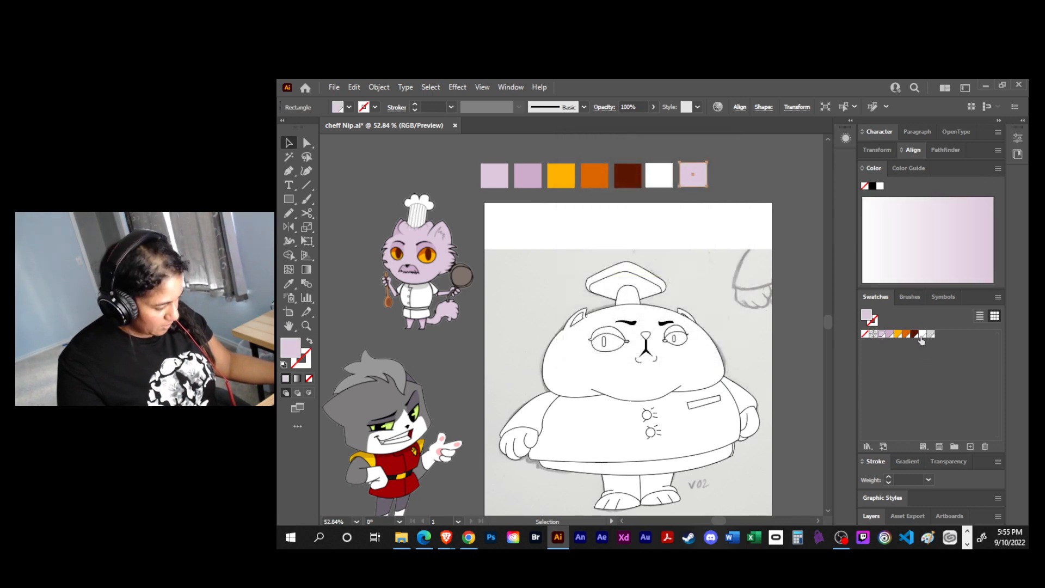
{"action": "left_click", "coordinate": [955, 446]}
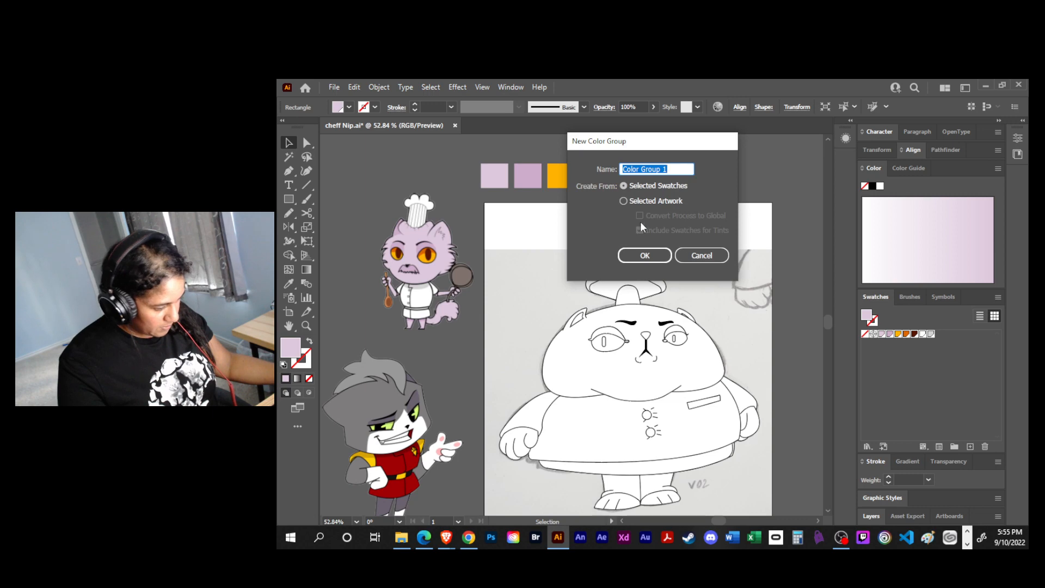
{"action": "type", "text": "chef"}
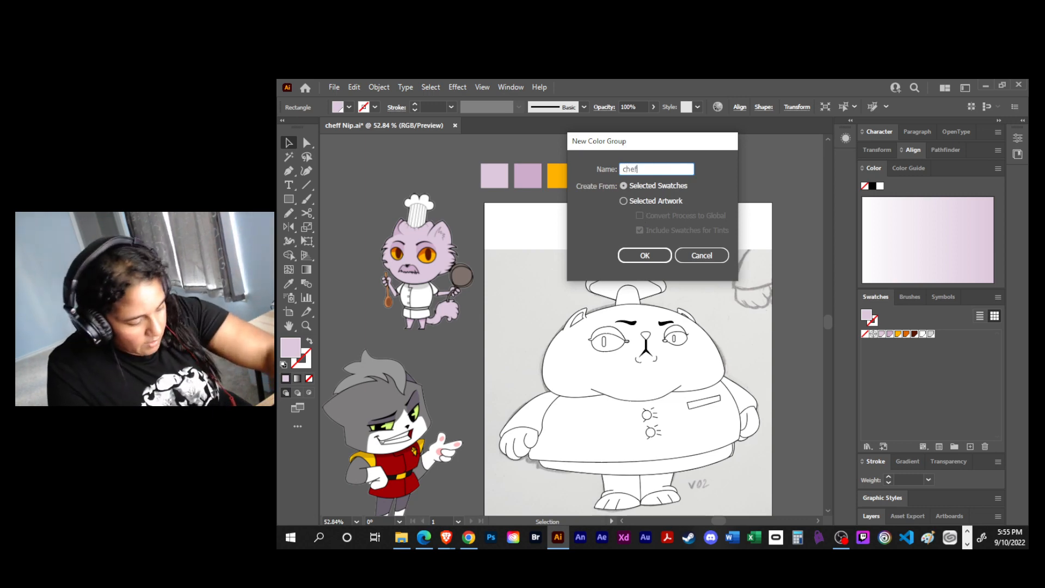
{"action": "type", "text": " nip"}
{"action": "key", "text": "Return"}
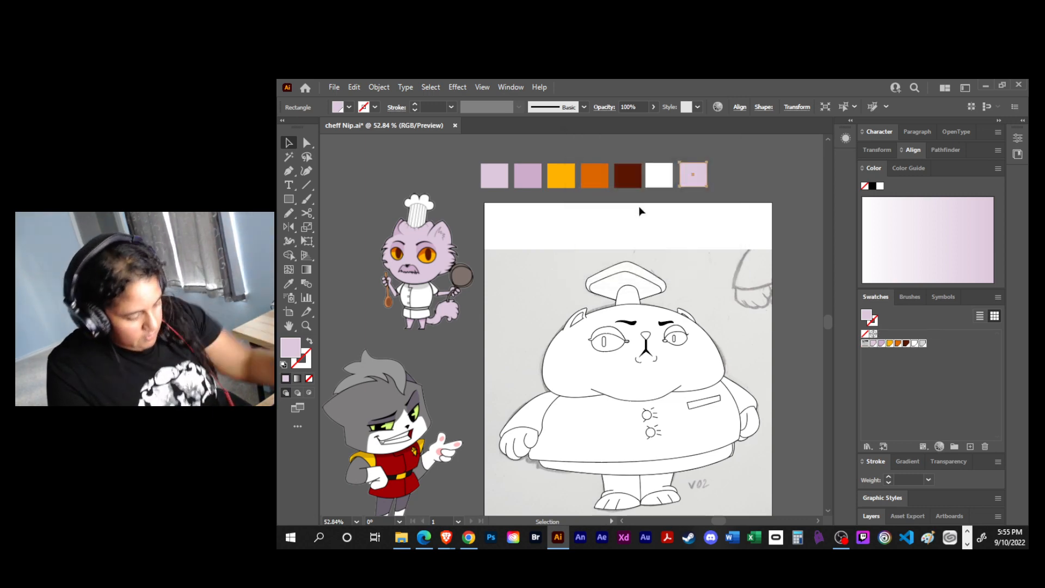
{"action": "key", "text": "ctrl+s"}
{"action": "left_click", "coordinate": [745, 190]}
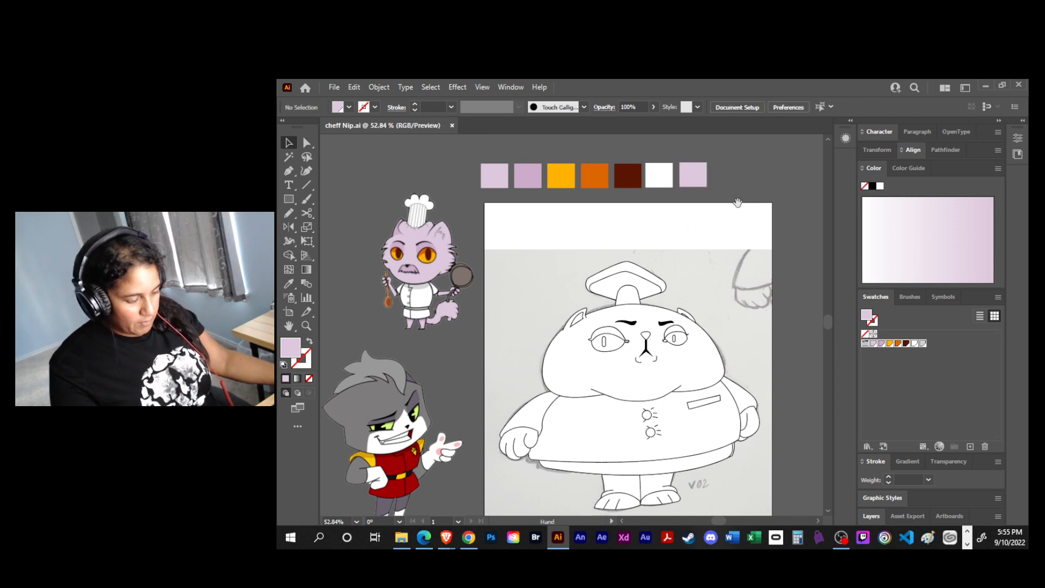
- Expand the layer list to show all layers and unlock the head, Left arm, Core, right arm and base layers
{"action": "left_click", "coordinate": [873, 169]}
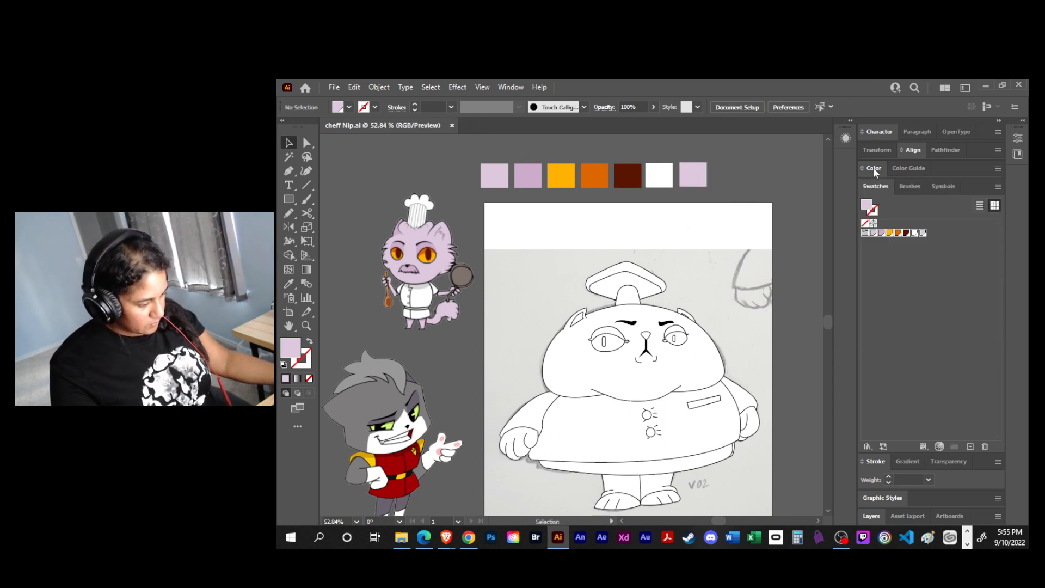
{"action": "left_click", "coordinate": [882, 459]}
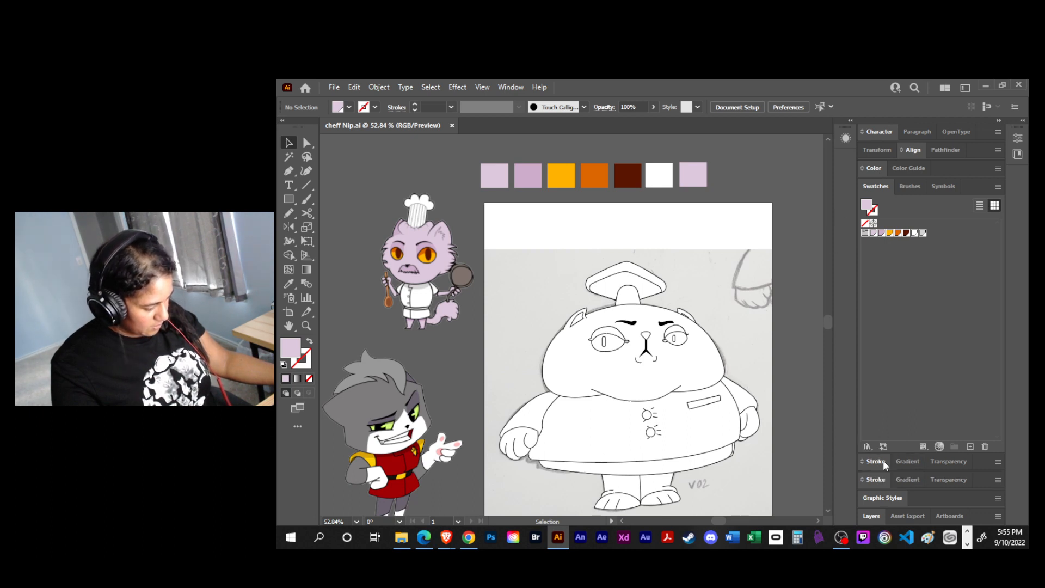
{"action": "left_click", "coordinate": [867, 516]}
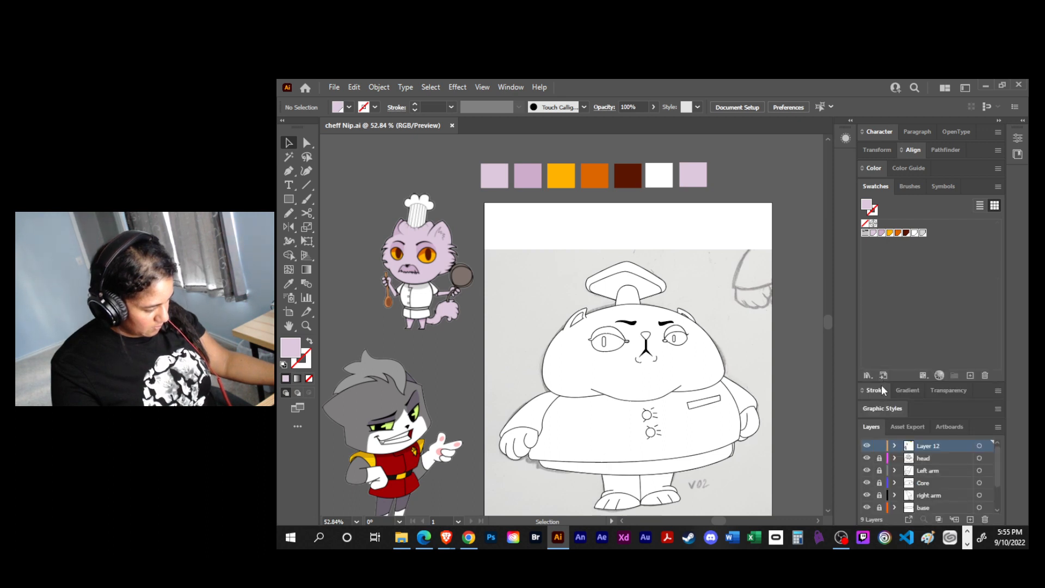
{"action": "left_click_drag", "start_coordinate": [881, 382], "coordinate": [881, 262]}
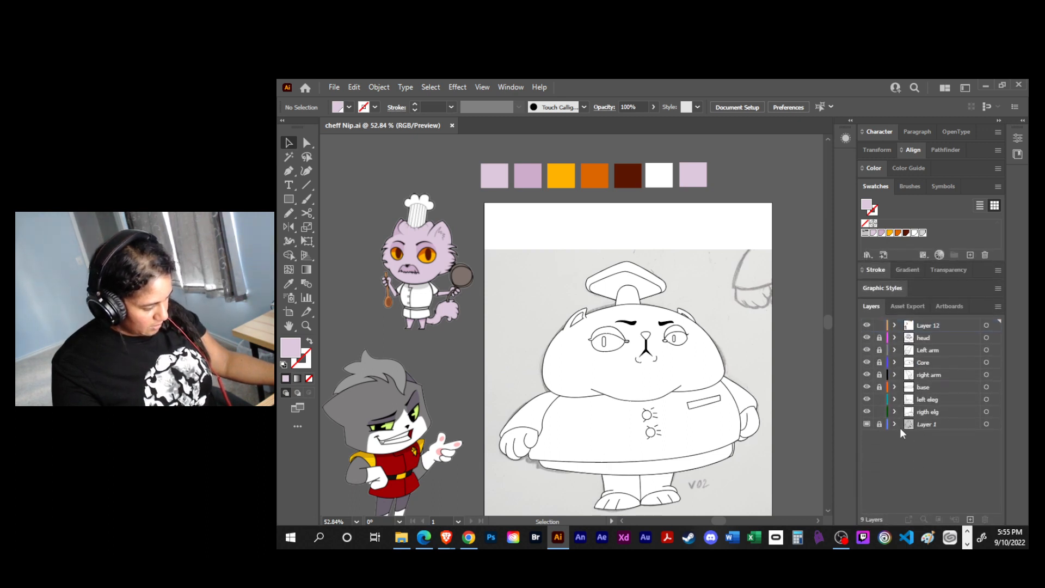
{"action": "left_click_drag", "start_coordinate": [878, 337], "coordinate": [879, 388]}
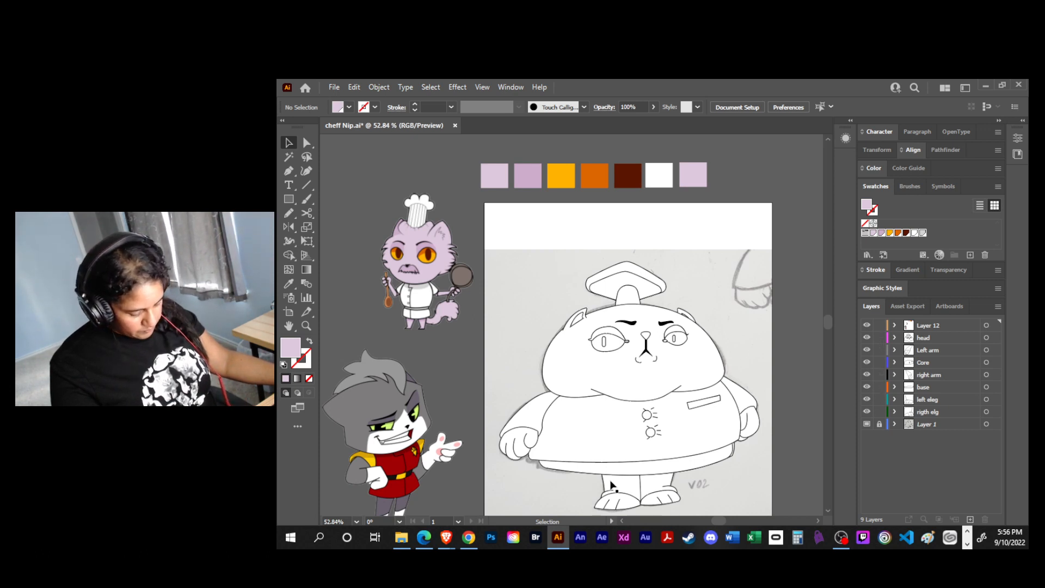
- Recolour the last palette square light grey using the Eyedropper
{"action": "left_click", "coordinate": [586, 470]}
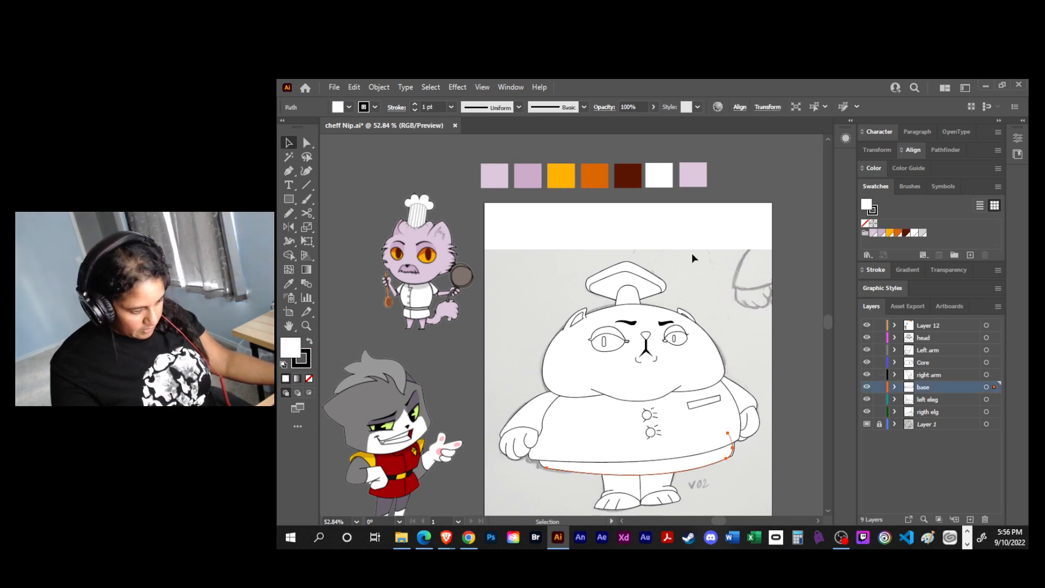
{"action": "left_click", "coordinate": [760, 165]}
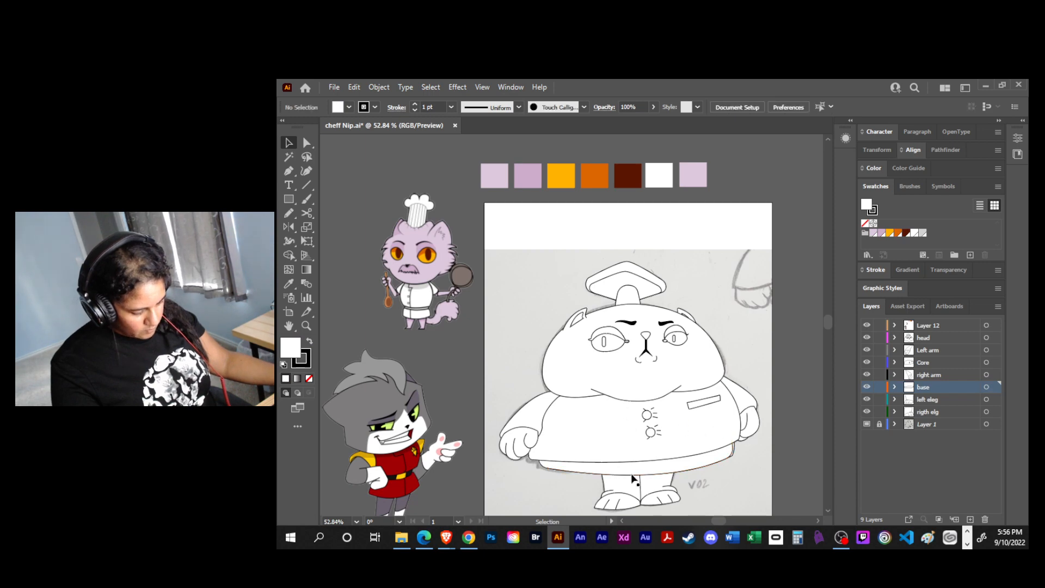
{"action": "left_click", "coordinate": [691, 186]}
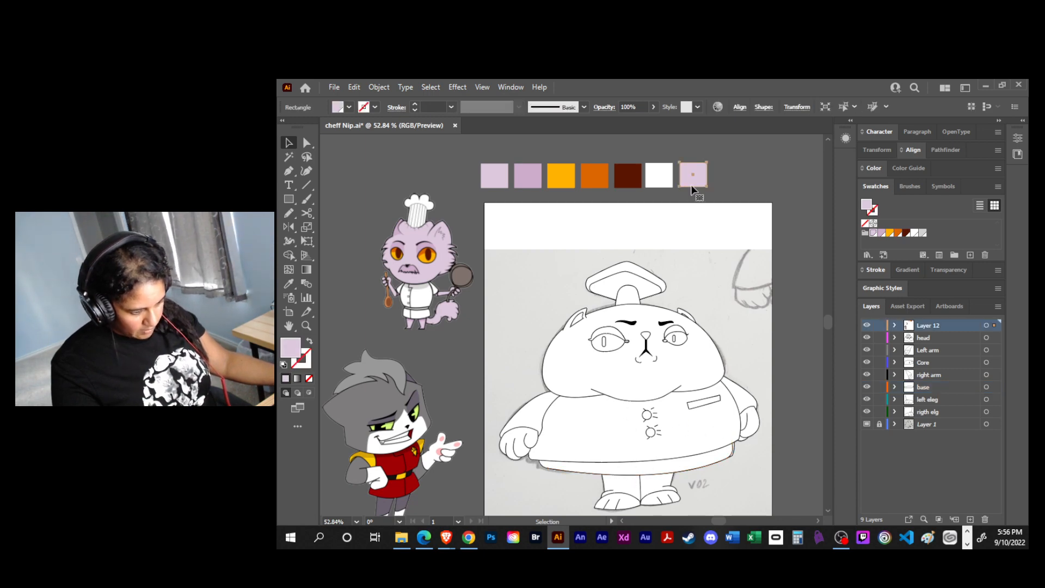
{"action": "key", "text": "i"}
{"action": "left_click", "coordinate": [530, 251]}
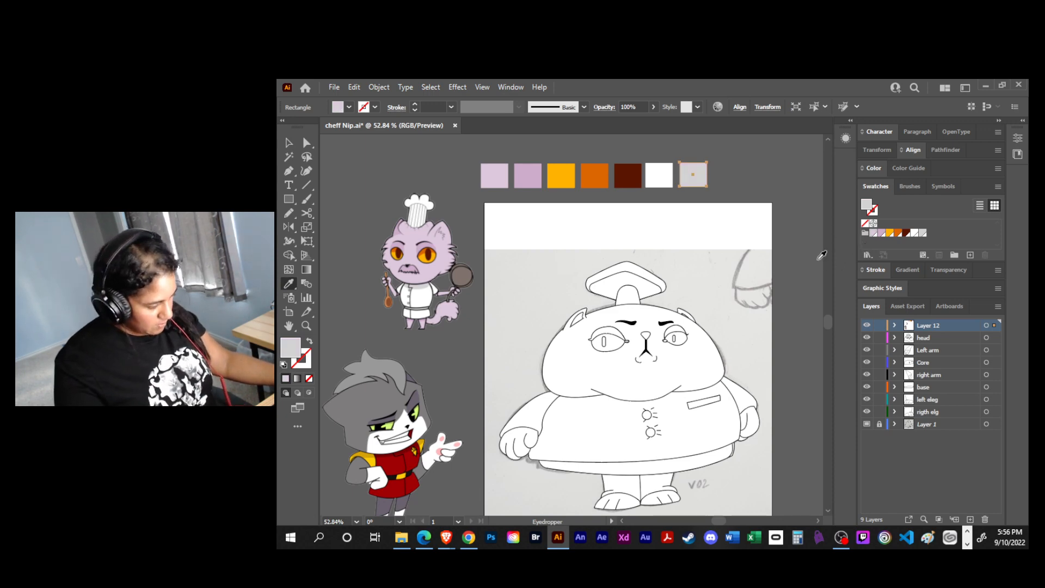
{"action": "key", "text": "v"}
{"action": "left_click", "coordinate": [748, 466]}
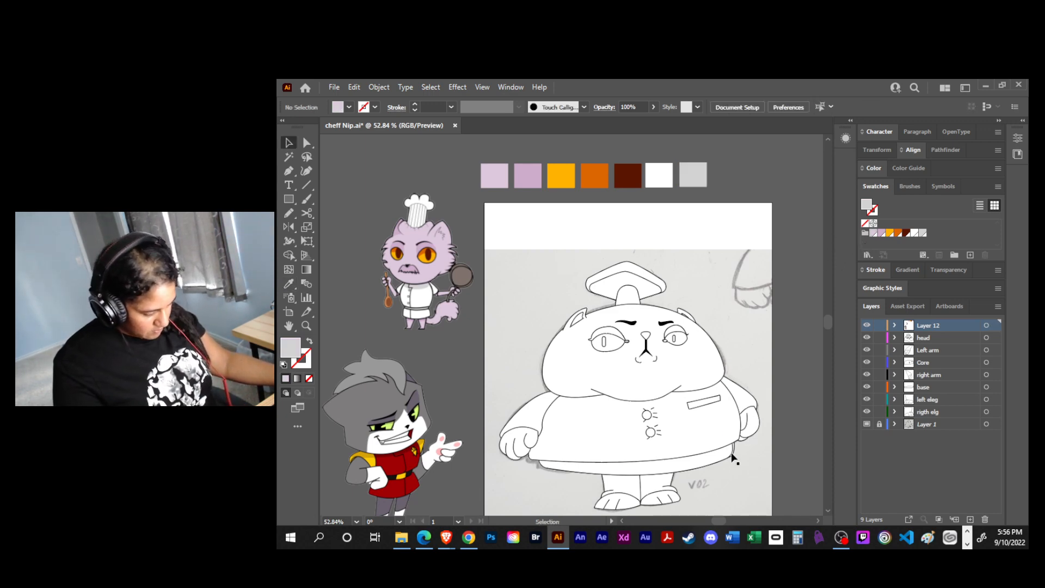
- Delete the extra open path along the coat's lower hem on the base layer
{"action": "left_click", "coordinate": [731, 452]}
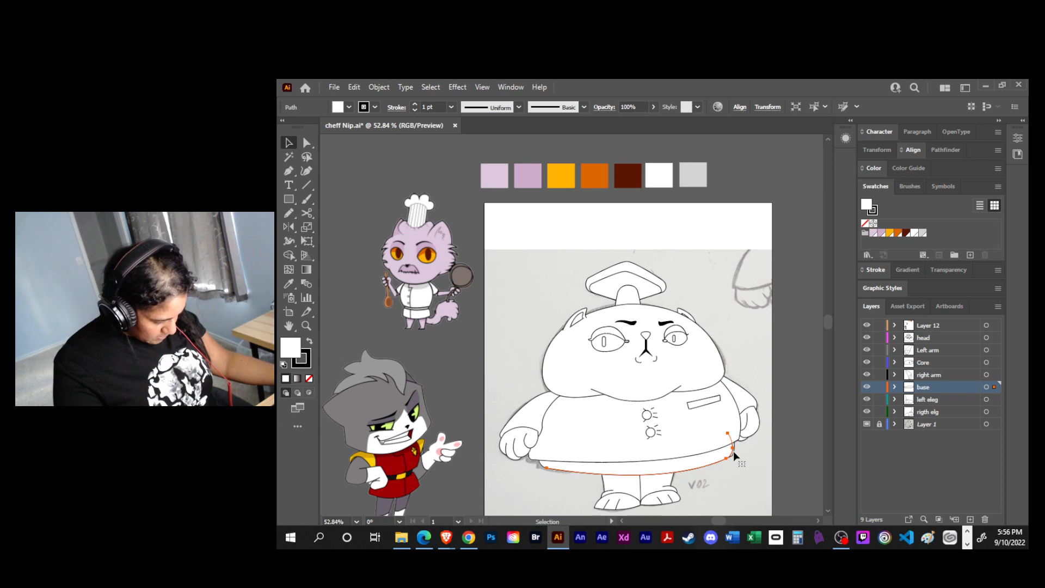
{"action": "left_click_drag", "start_coordinate": [719, 457], "coordinate": [733, 492]}
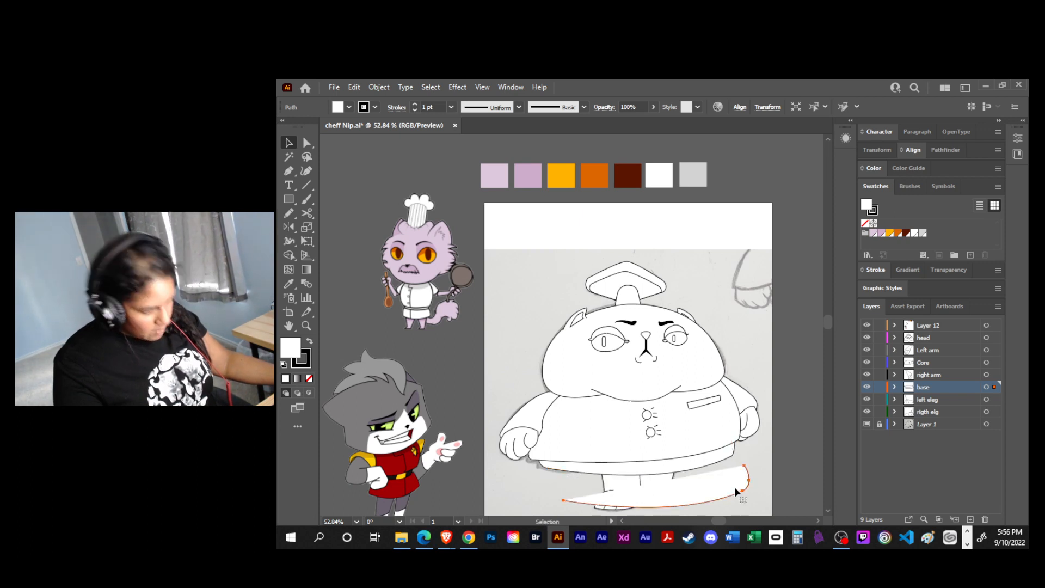
{"action": "key", "text": "Delete"}
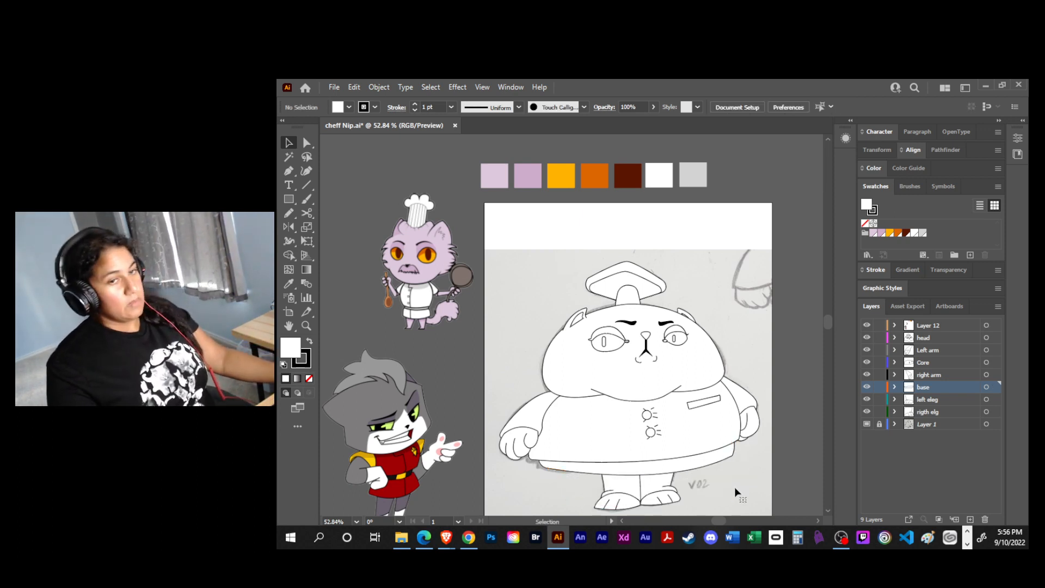
- Fill the coat's lower hem band and both legs with the light grey swatch
{"action": "left_click", "coordinate": [648, 473]}
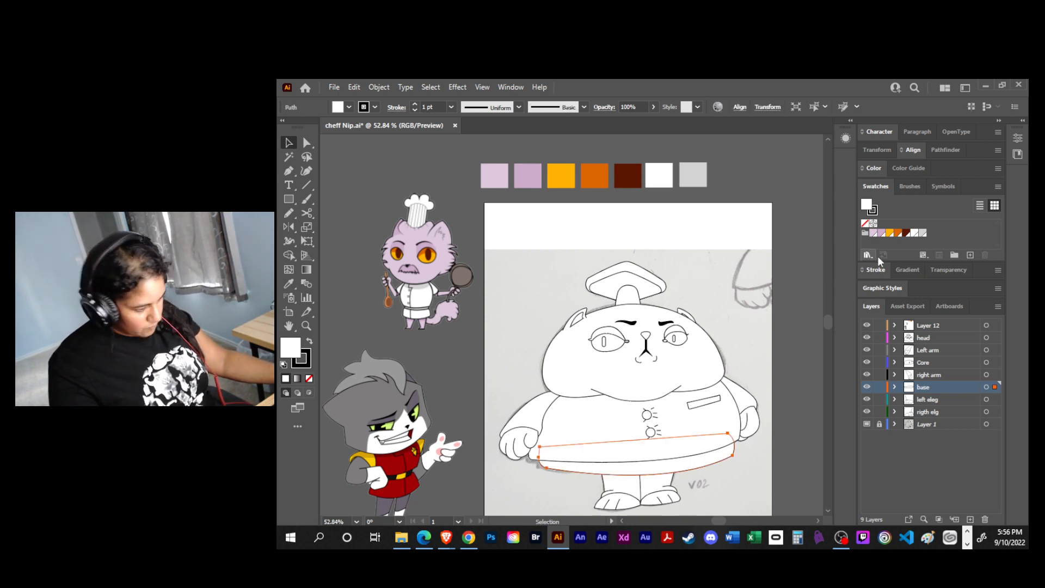
{"action": "left_click", "coordinate": [610, 497]}
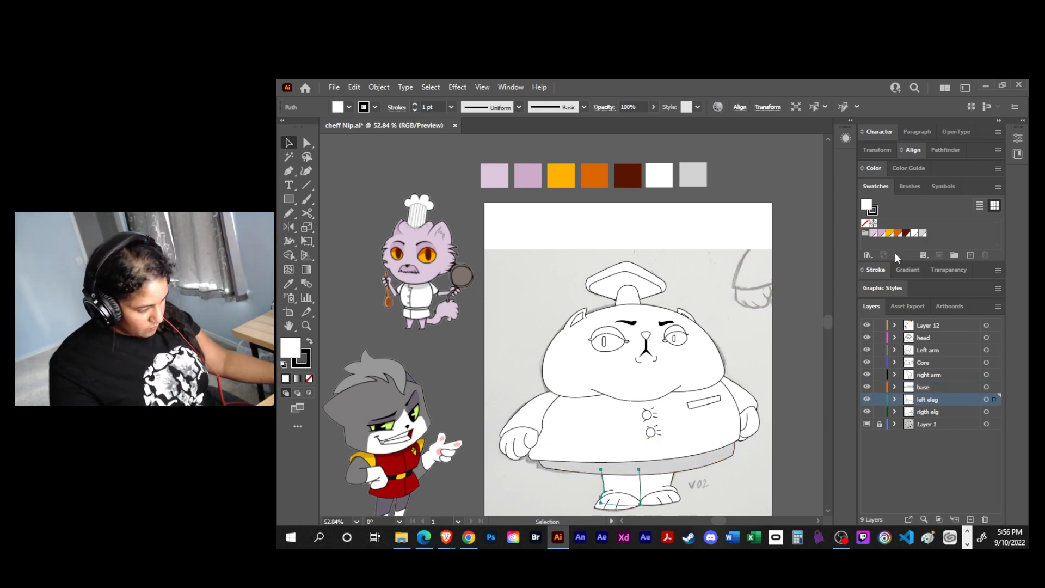
{"action": "left_click", "coordinate": [668, 488]}
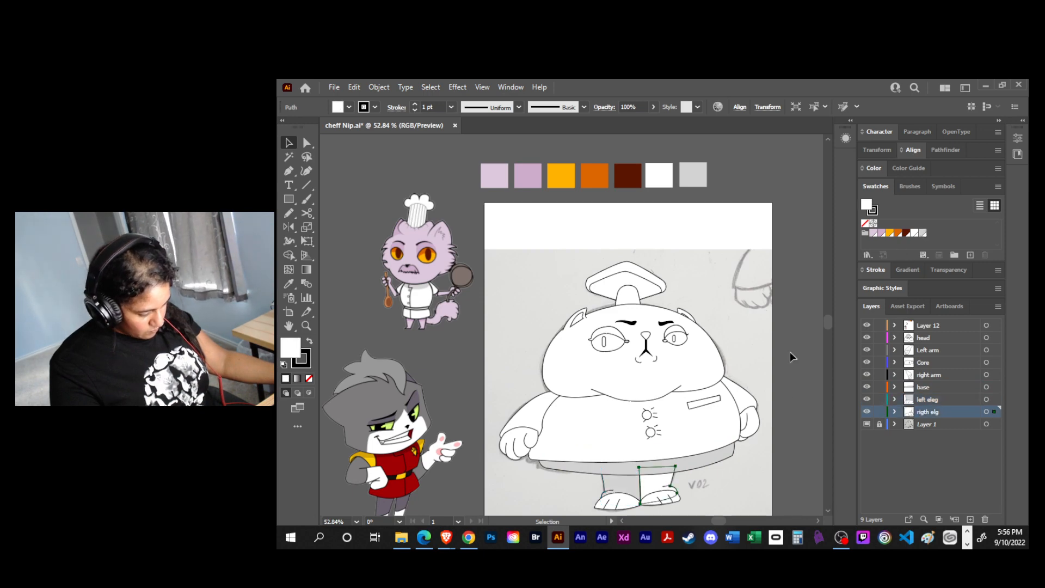
{"action": "left_click", "coordinate": [922, 233]}
{"action": "left_click", "coordinate": [733, 501]}
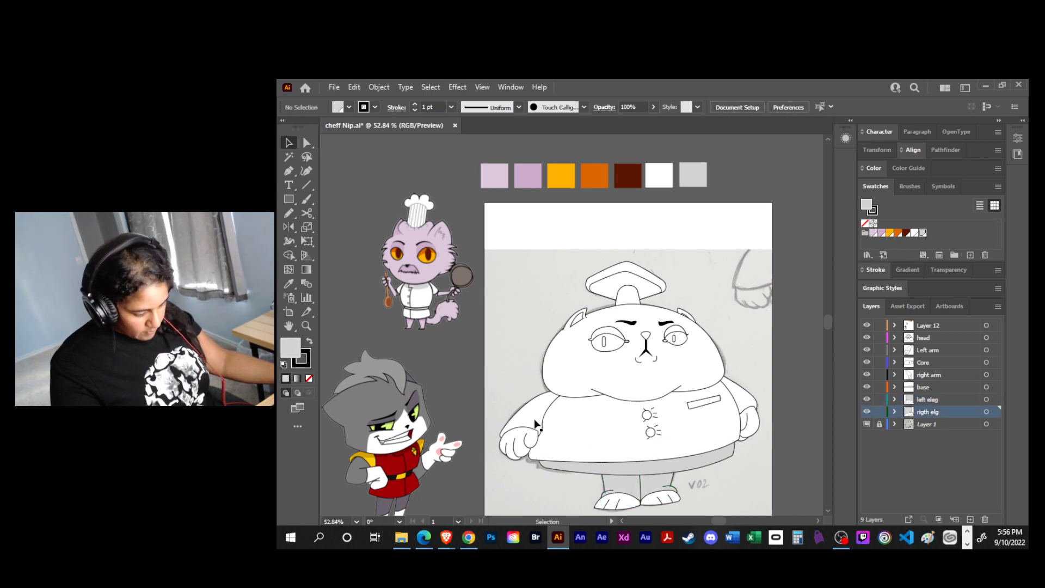
- Fill the chef cat's two hands, on the Left arm and right arm layers, with the light lilac swatch
{"action": "left_click", "coordinate": [525, 448]}
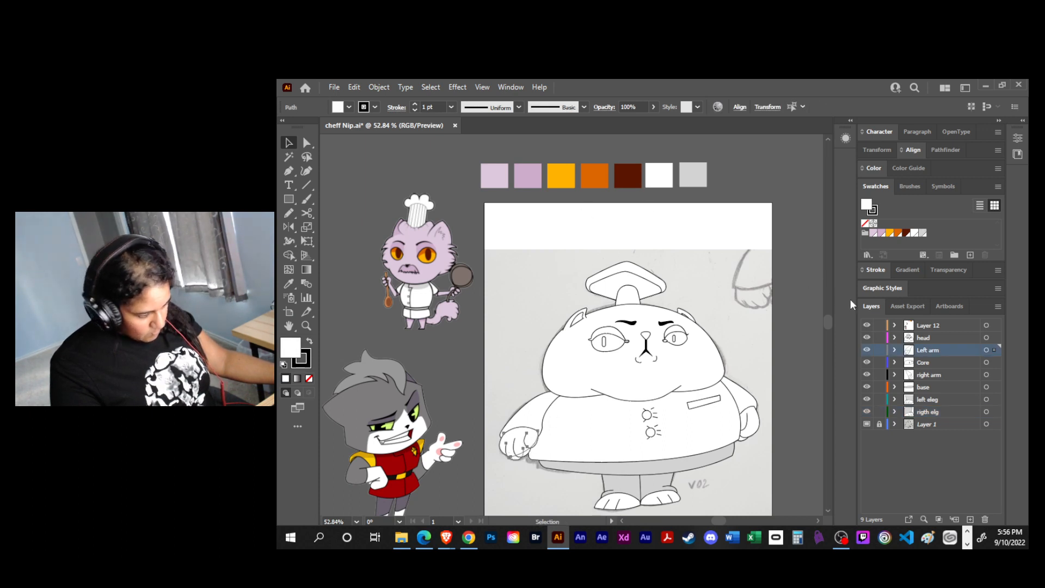
{"action": "left_click", "coordinate": [874, 233]}
{"action": "left_click", "coordinate": [754, 310]}
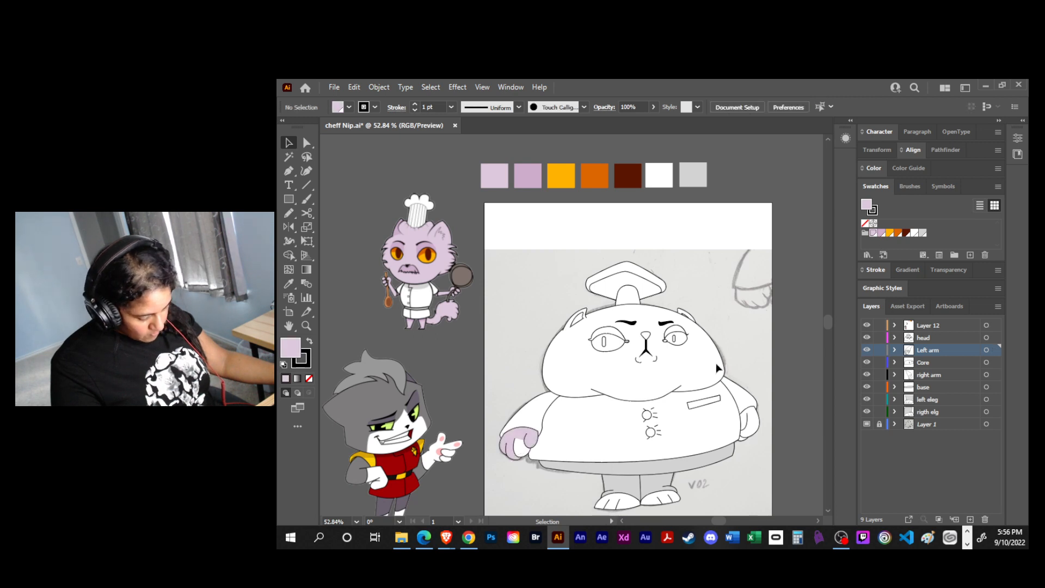
{"action": "left_click", "coordinate": [519, 458]}
{"action": "left_click", "coordinate": [881, 234]}
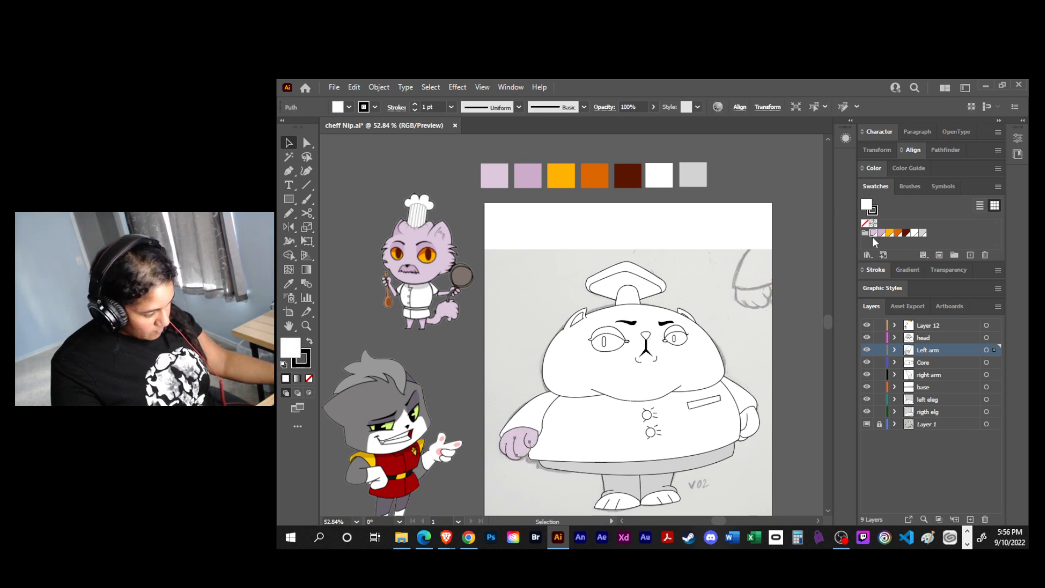
{"action": "left_click", "coordinate": [749, 427]}
{"action": "left_click", "coordinate": [747, 427]}
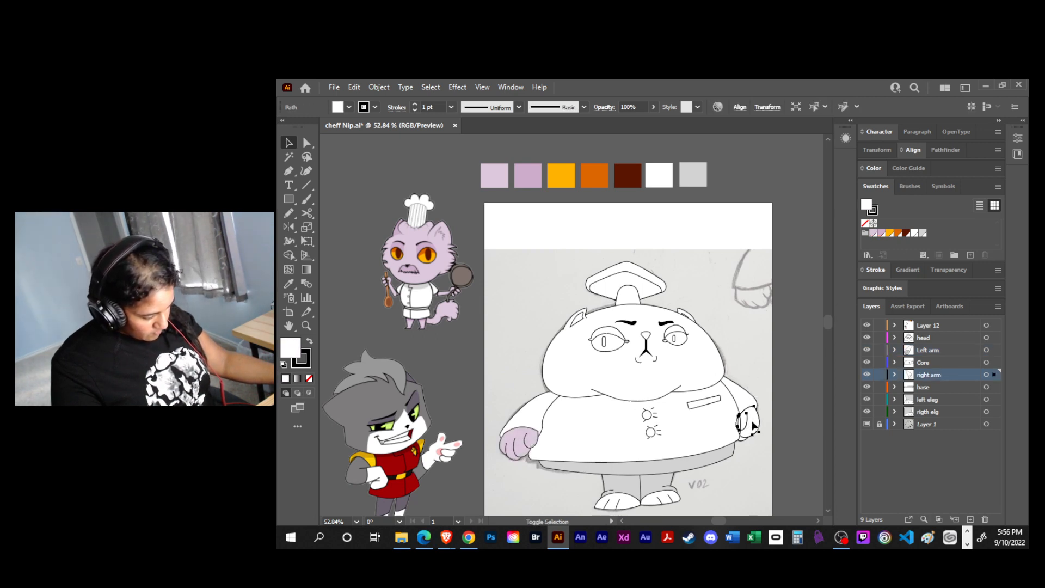
{"action": "left_click", "coordinate": [873, 234]}
{"action": "left_click", "coordinate": [782, 348]}
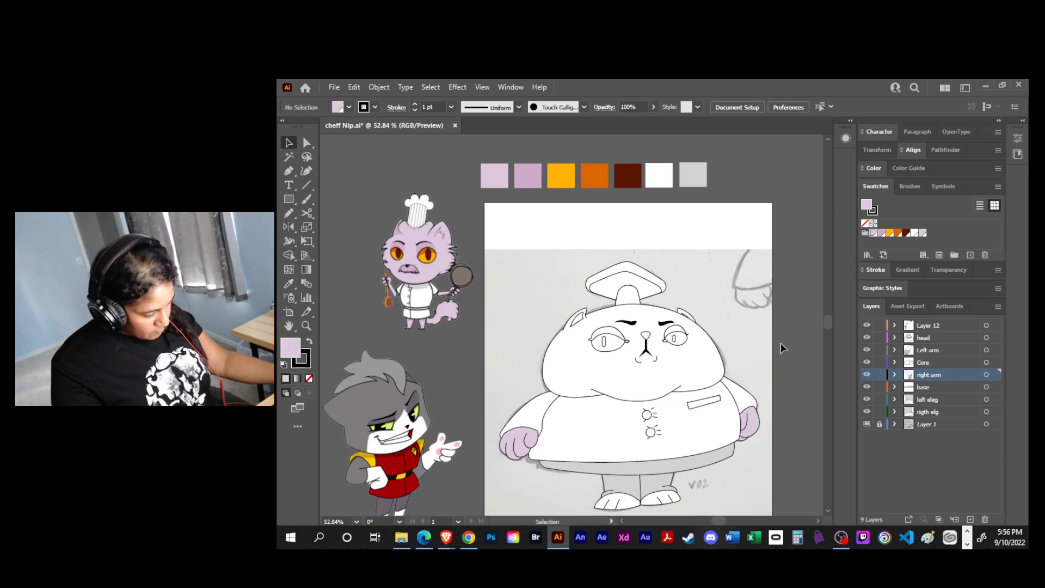
- Fill the chef cat's face shape and chin line path with the light lilac swatch
{"action": "left_click", "coordinate": [583, 367]}
{"action": "left_click", "coordinate": [873, 233]}
{"action": "left_click", "coordinate": [642, 394]}
{"action": "left_click", "coordinate": [873, 234]}
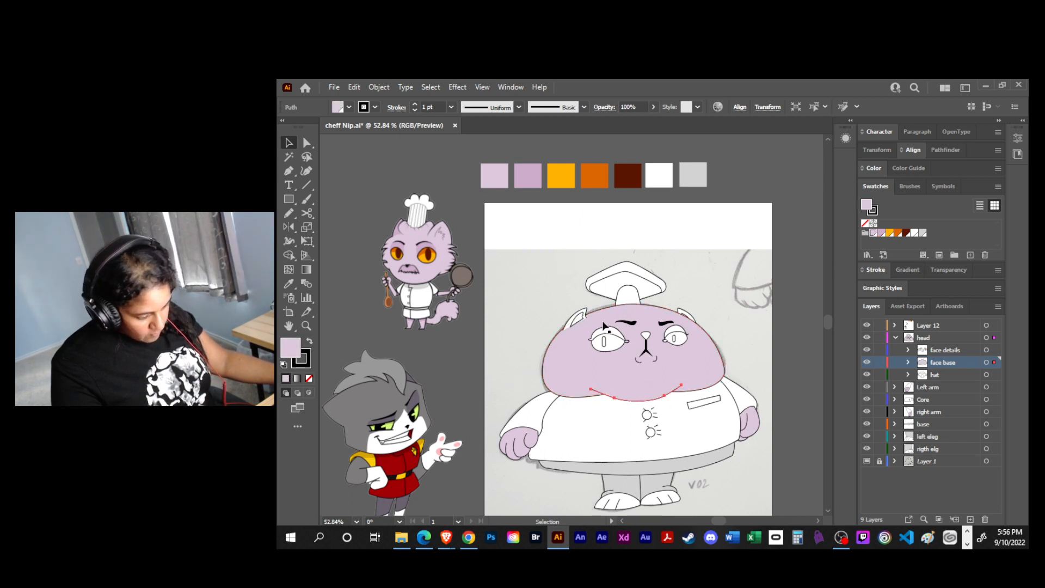
- Fill both of the chef cat's ears with the light lilac swatch
{"action": "left_click", "coordinate": [586, 308]}
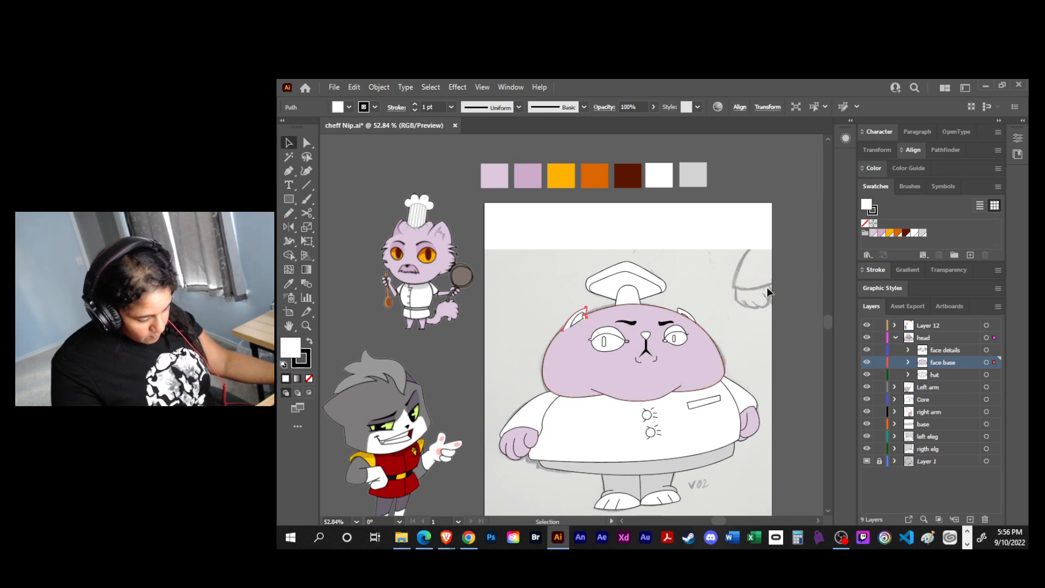
{"action": "left_click", "coordinate": [873, 234]}
{"action": "left_click", "coordinate": [734, 294]}
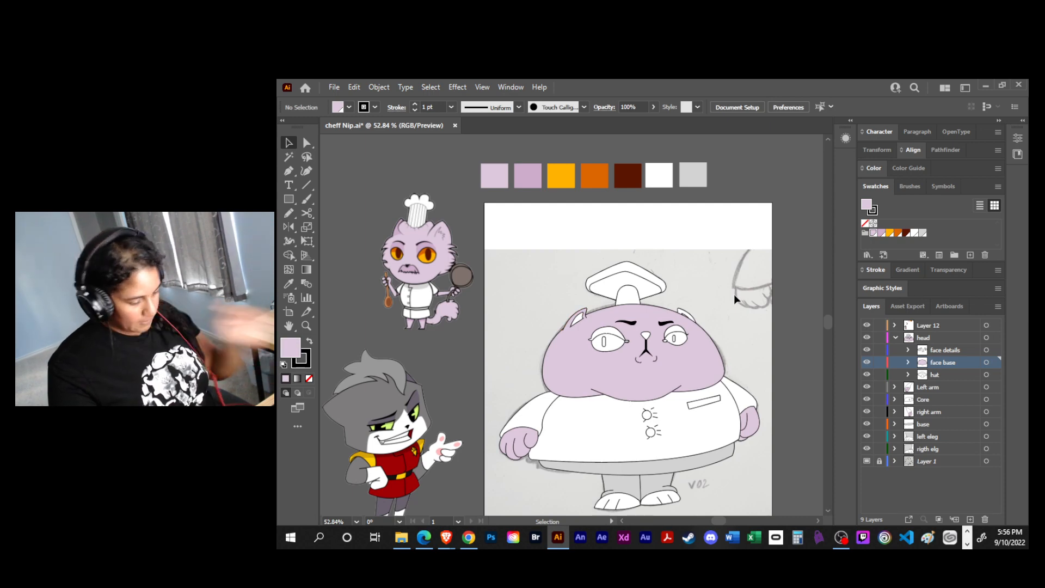
{"action": "left_click", "coordinate": [686, 314]}
{"action": "left_click", "coordinate": [874, 234]}
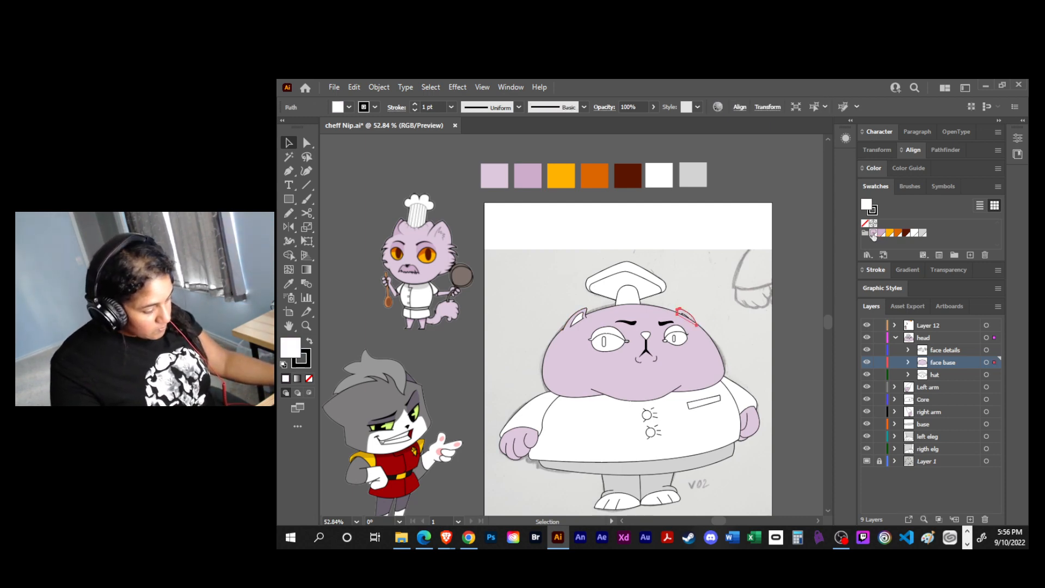
{"action": "left_click", "coordinate": [723, 306]}
- Fill the inner panel of the chef hat with the light grey swatch and remove its stroke
{"action": "left_click", "coordinate": [645, 281]}
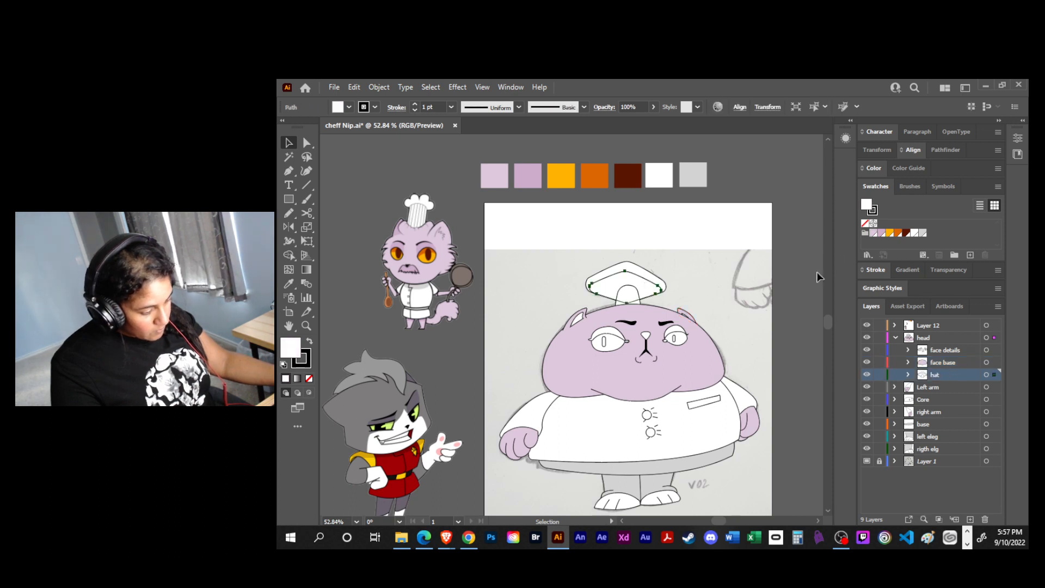
{"action": "left_click", "coordinate": [923, 233]}
{"action": "left_click", "coordinate": [688, 278]}
{"action": "left_click", "coordinate": [646, 281]}
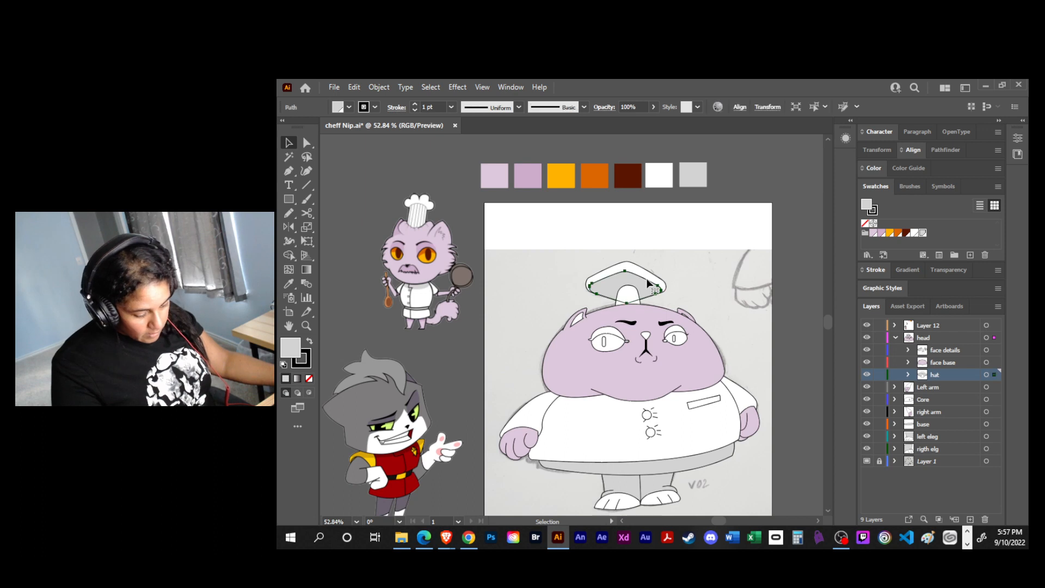
{"action": "left_click", "coordinate": [308, 377]}
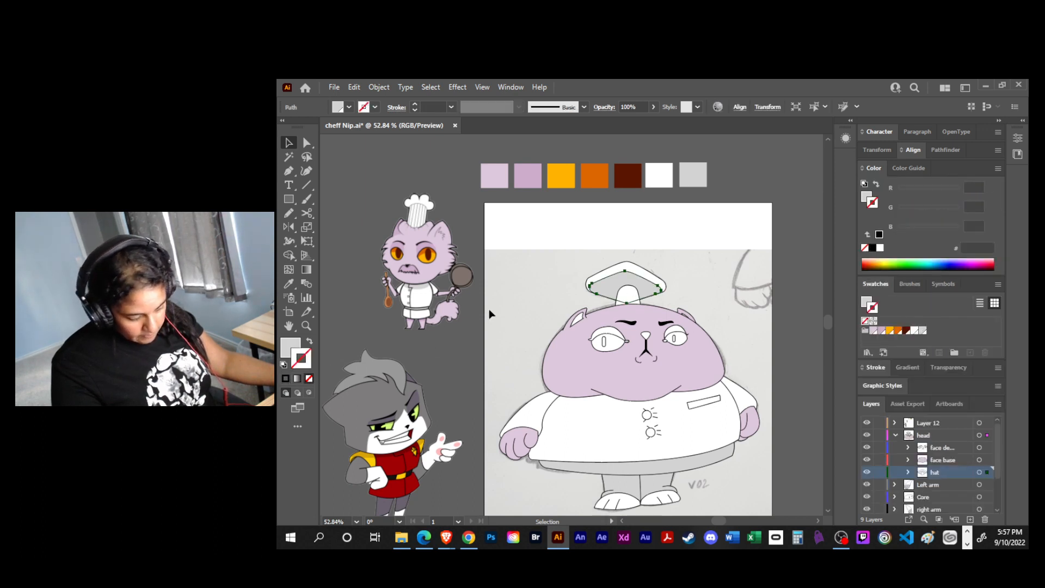
{"action": "left_click", "coordinate": [698, 247]}
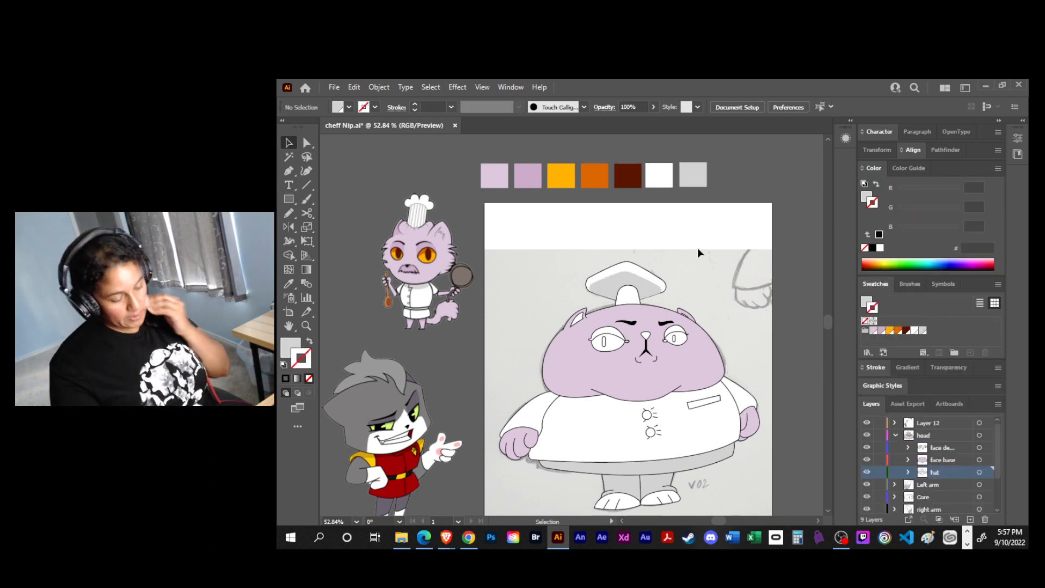
- Fill the chef cat's nose with the dark brown swatch
{"action": "left_click", "coordinate": [647, 335]}
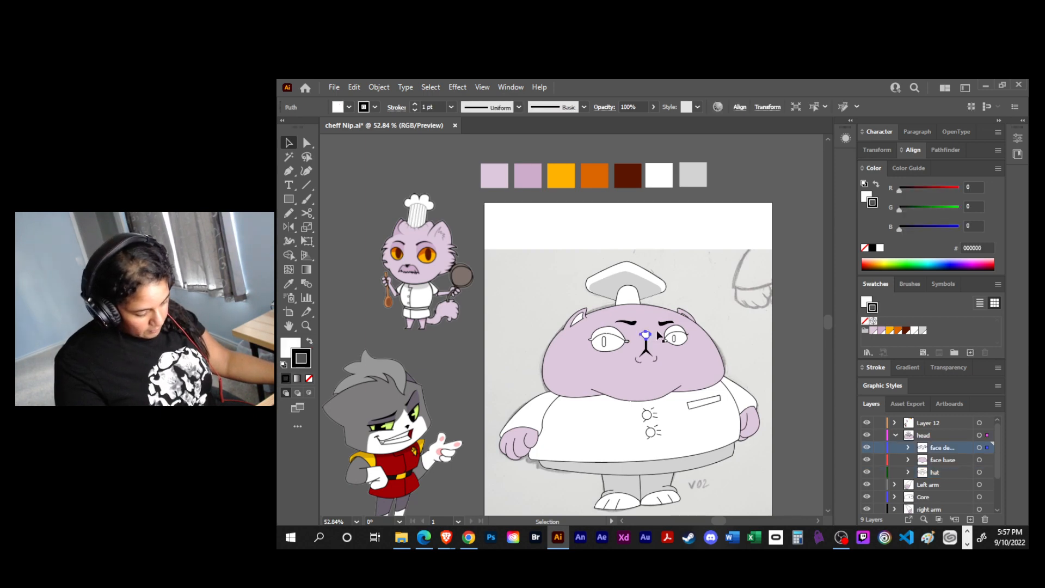
{"action": "left_click", "coordinate": [905, 330]}
{"action": "left_click", "coordinate": [752, 361]}
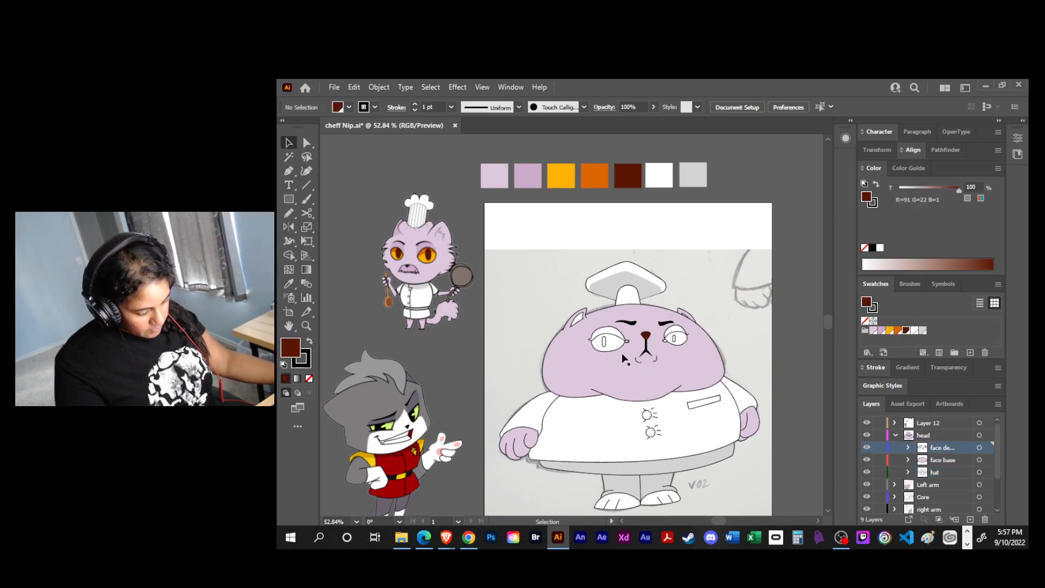
- Fill the whole left eye group with the amber swatch
{"action": "left_click", "coordinate": [614, 348]}
{"action": "left_click", "coordinate": [888, 331]}
{"action": "left_click", "coordinate": [807, 312]}
- Expand the left eye group in the face details layer and fill its upper eyelid path with the dark brown swatch
{"action": "left_click", "coordinate": [614, 340]}
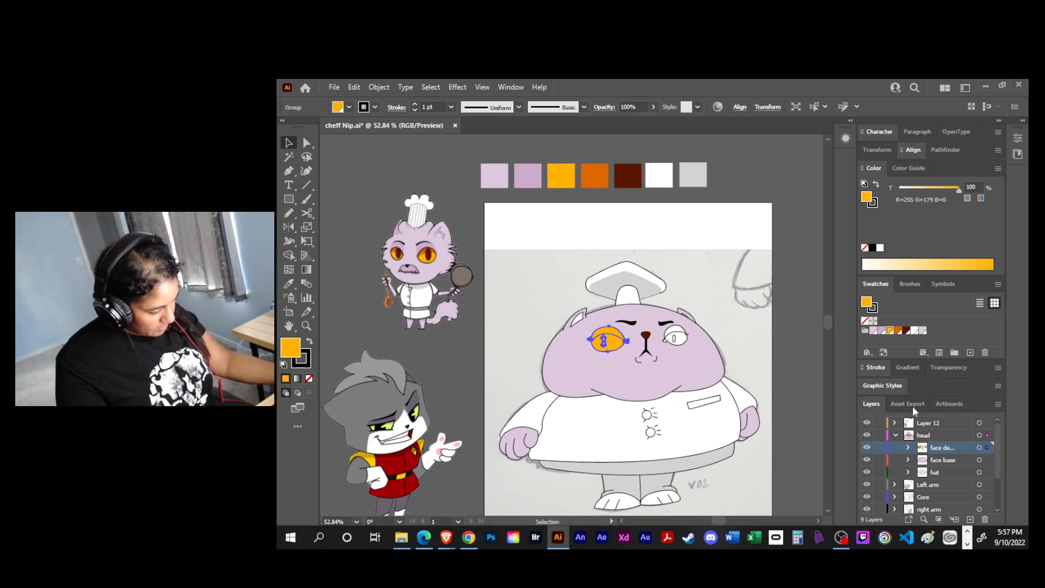
{"action": "left_click", "coordinate": [907, 447]}
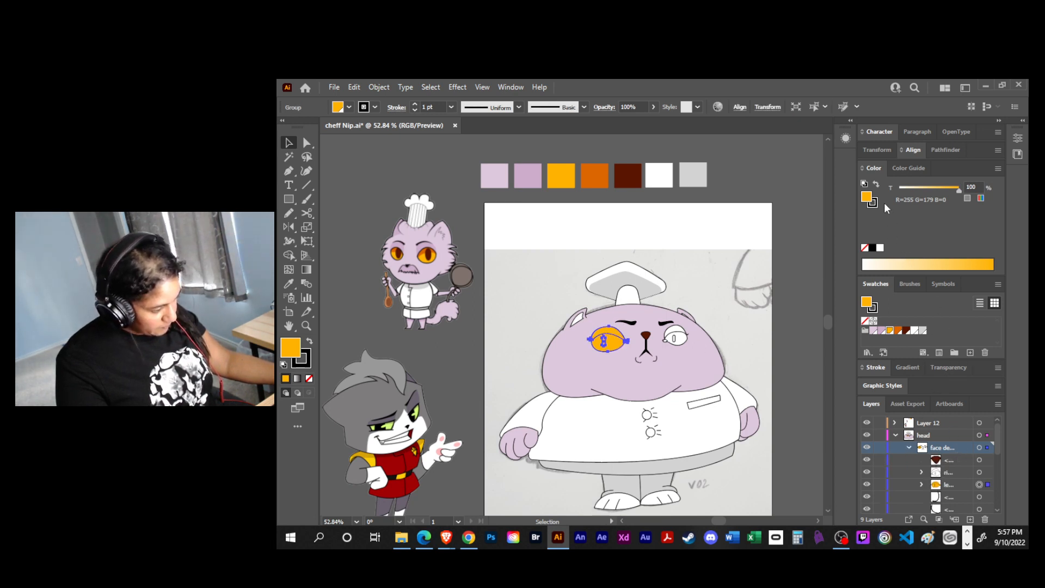
{"action": "left_click", "coordinate": [872, 169]}
{"action": "left_click_drag", "start_coordinate": [888, 358], "coordinate": [888, 300]}
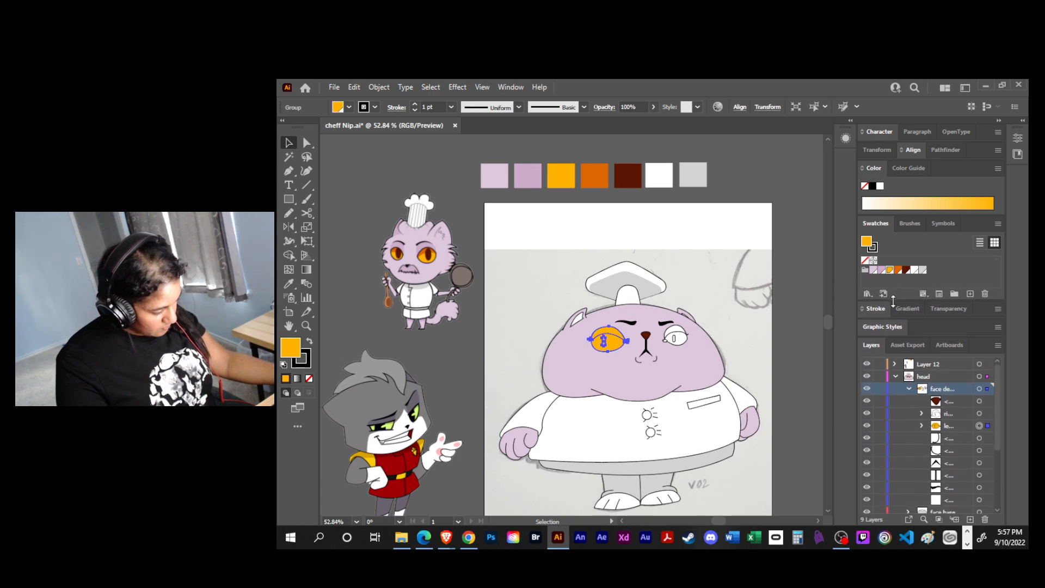
{"action": "left_click", "coordinate": [922, 425]}
{"action": "left_click", "coordinate": [979, 462]}
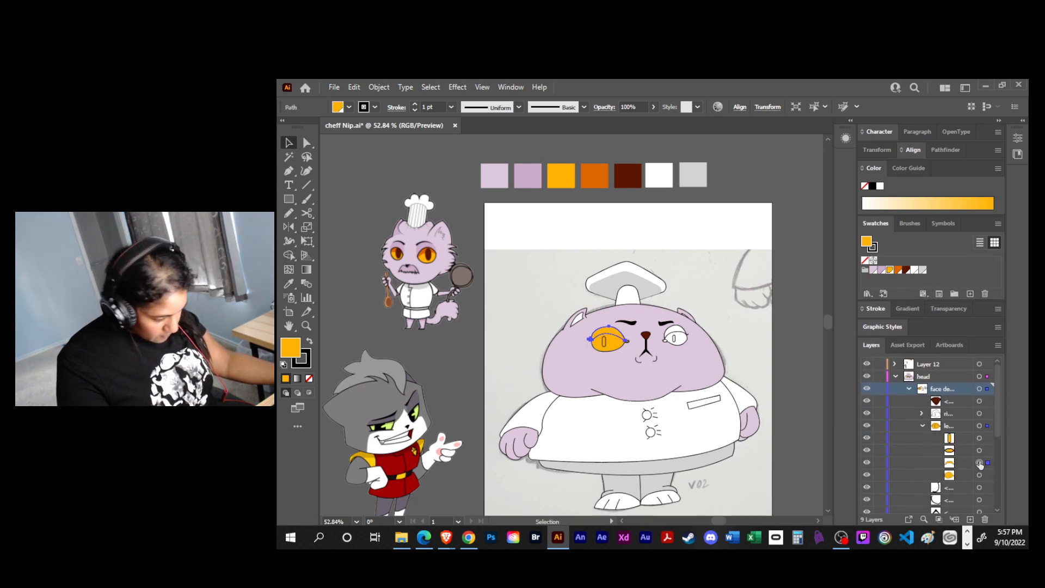
{"action": "left_click", "coordinate": [906, 270]}
{"action": "left_click", "coordinate": [794, 310]}
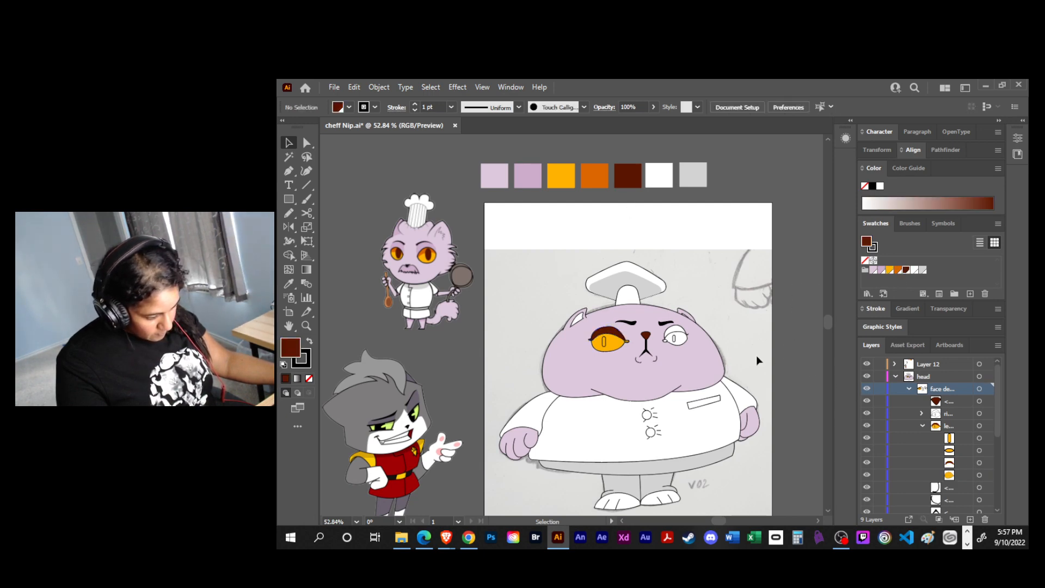
- Fill the left eye's pupil rectangle with the dark brown swatch
{"action": "left_click", "coordinate": [607, 349]}
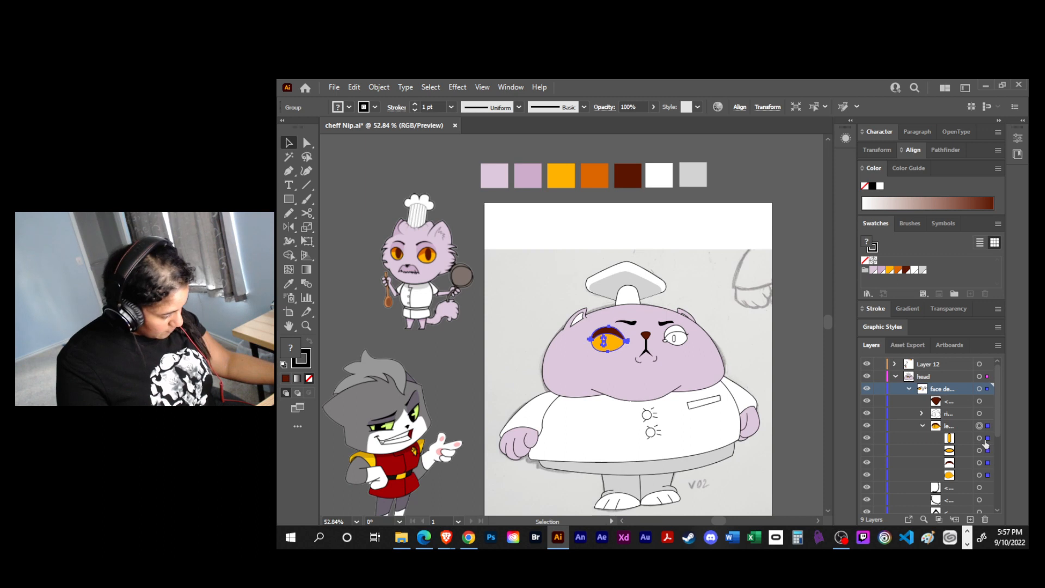
{"action": "left_click", "coordinate": [983, 440]}
{"action": "left_click", "coordinate": [906, 270]}
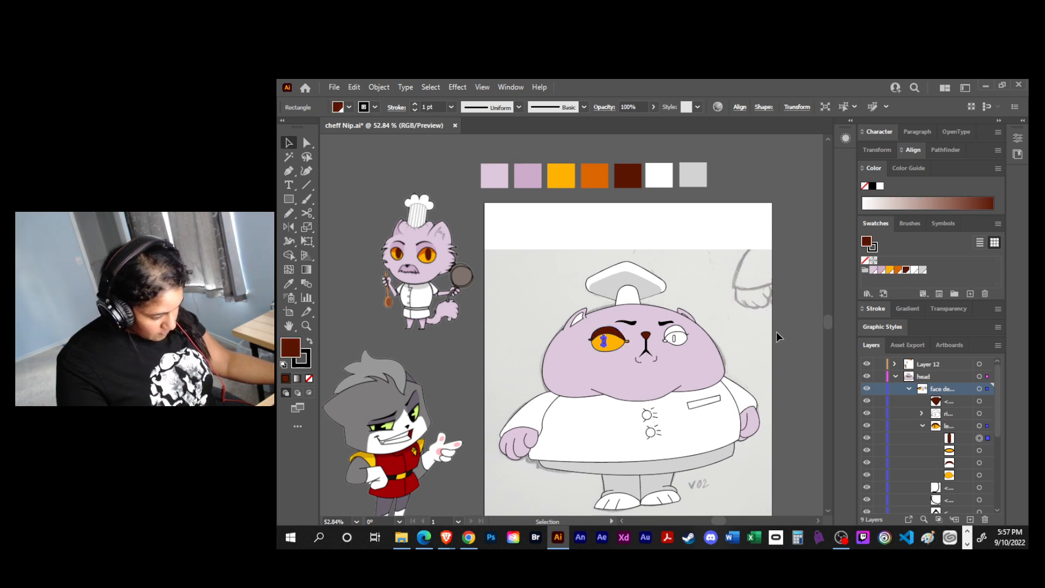
{"action": "left_click", "coordinate": [794, 349]}
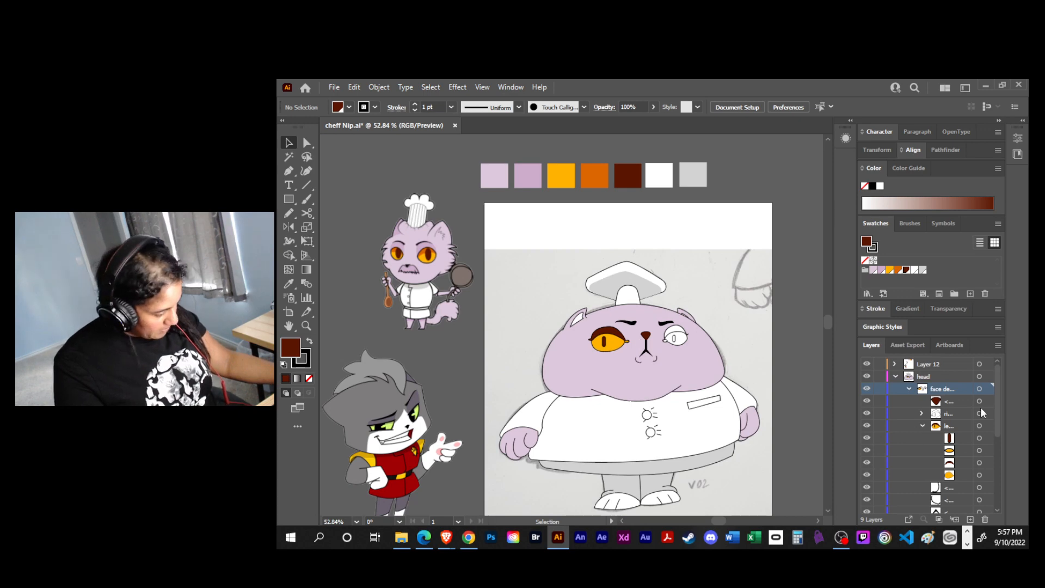
- Duplicate the darker lilac palette square just above itself and recolour the copy magenta, CC4EC9
{"action": "left_click", "coordinate": [530, 175]}
{"action": "left_click_drag", "start_coordinate": [534, 150], "coordinate": [529, 149]}
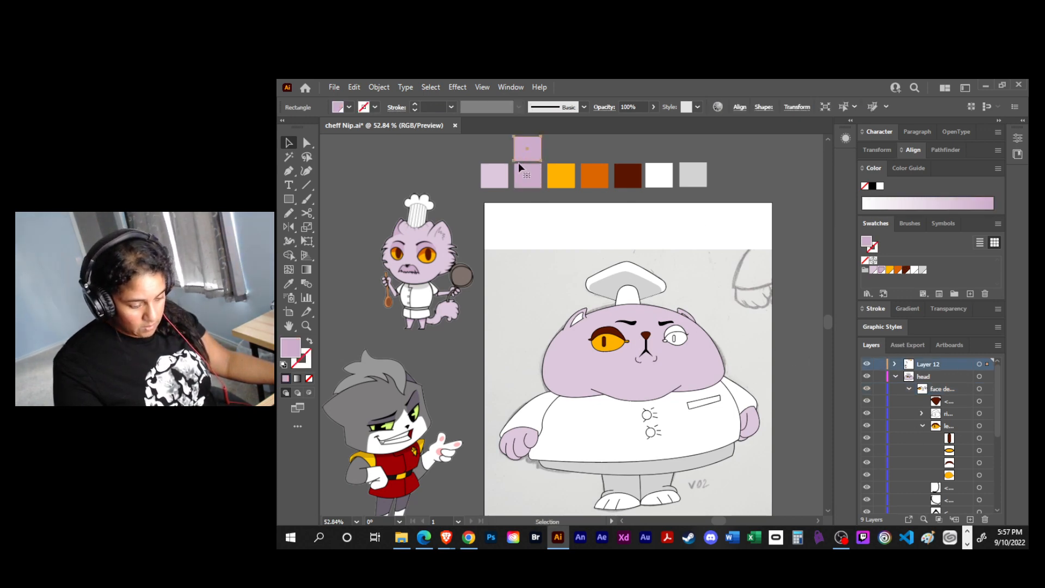
{"action": "double_click", "coordinate": [298, 348]}
{"action": "left_click_drag", "start_coordinate": [668, 267], "coordinate": [667, 233]}
{"action": "left_click", "coordinate": [777, 179]}
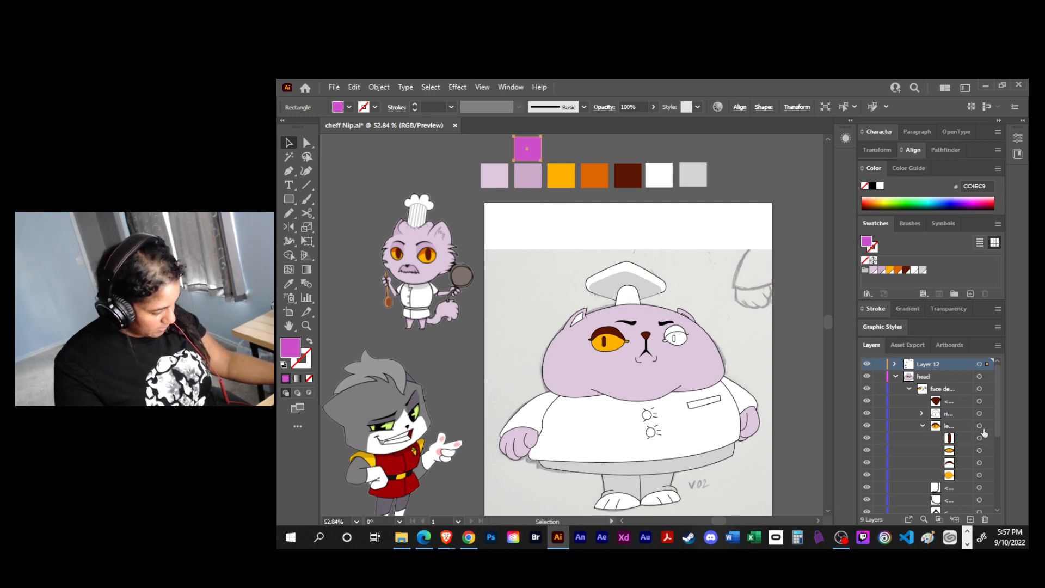
- Sample the magenta palette square with the Eyedropper onto the left eye's upper eyelid
{"action": "left_click", "coordinate": [978, 463]}
{"action": "key", "text": "i"}
{"action": "left_click", "coordinate": [530, 149]}
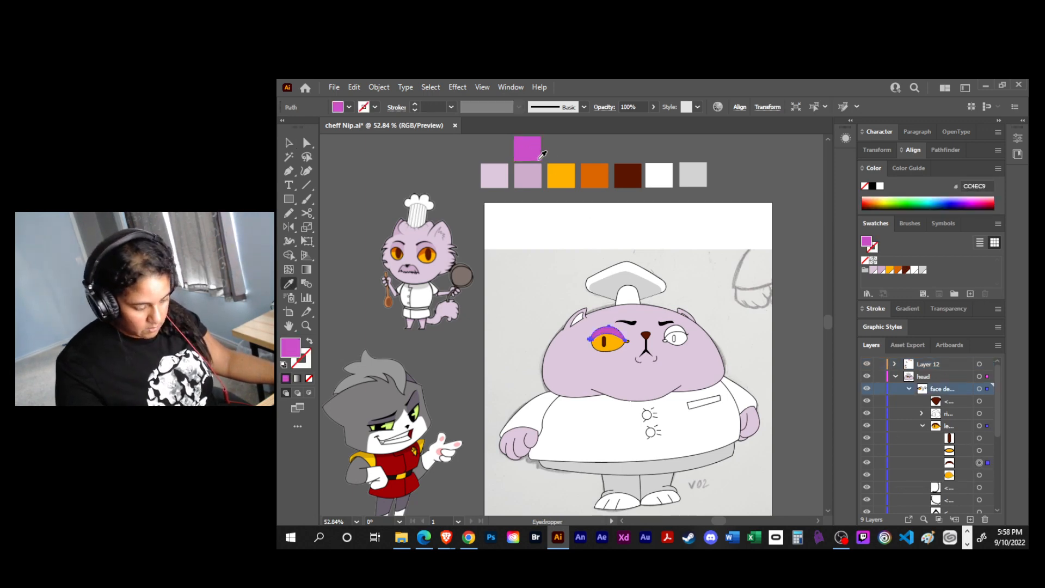
{"action": "key", "text": "v"}
{"action": "left_click", "coordinate": [807, 345]}
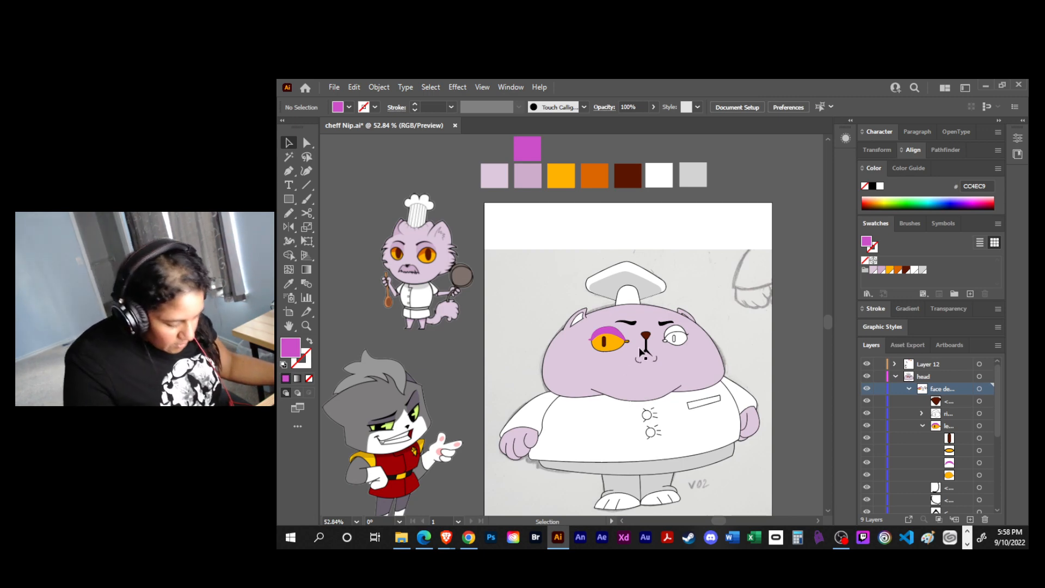
- Reset the left eye's upper eyelid to the default white fill and 1 pt black stroke
{"action": "key", "text": "a"}
{"action": "key", "text": "ctrl+plus"}
{"action": "key", "text": "ctrl+plus"}
{"action": "key", "text": "ctrl+plus"}
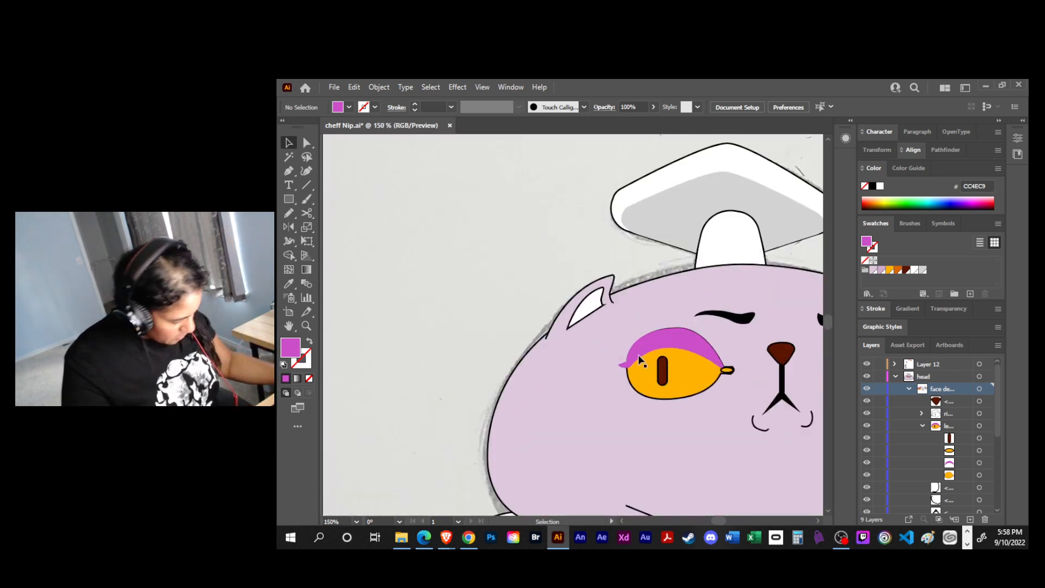
{"action": "left_click", "coordinate": [979, 462]}
{"action": "key", "text": "d"}
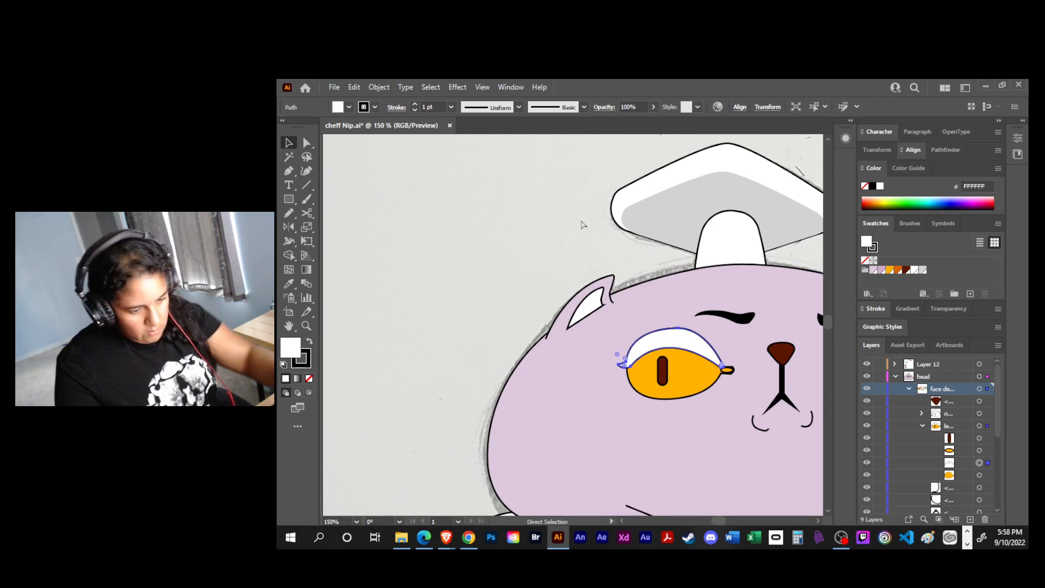
- Save the magenta palette square's colour as a new swatch
{"action": "key", "text": "ctrl+minus"}
{"action": "key", "text": "ctrl+minus"}
{"action": "scroll", "coordinate": [579, 170], "scroll_direction": "up", "scroll_amount": 3}
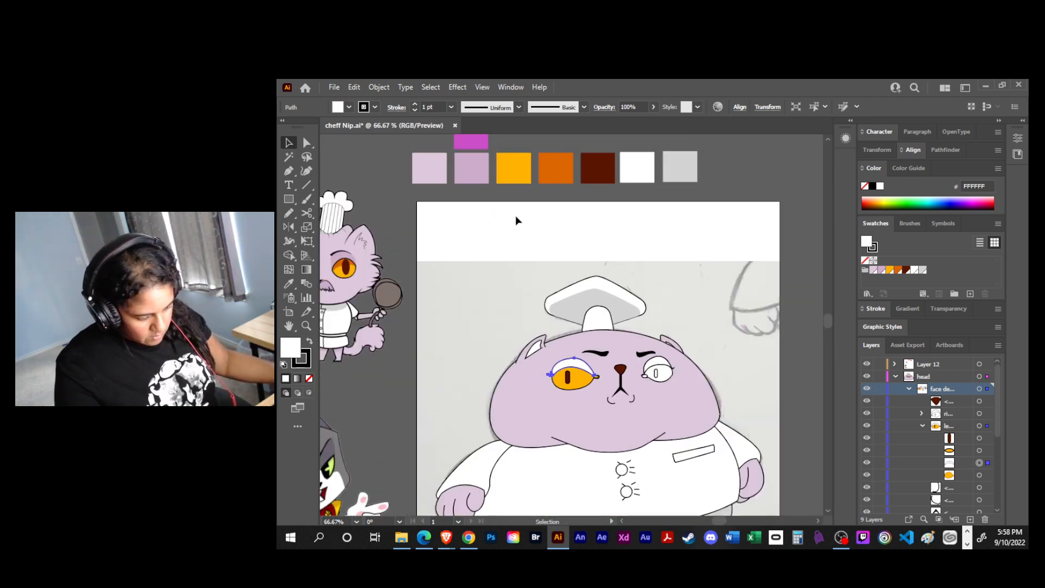
{"action": "scroll", "coordinate": [538, 264], "scroll_direction": "down", "scroll_amount": 2}
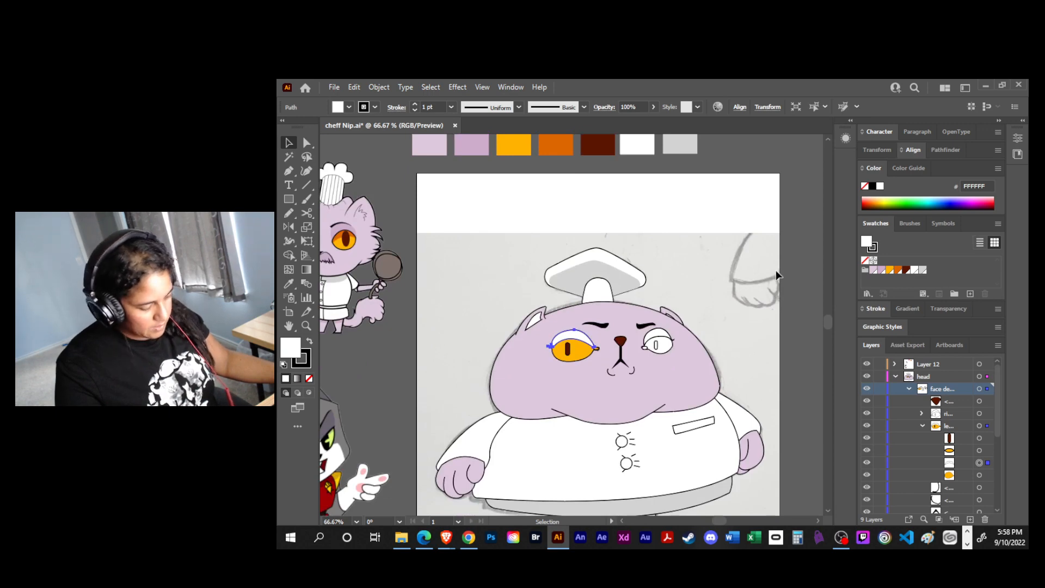
{"action": "scroll", "coordinate": [483, 218], "scroll_direction": "up", "scroll_amount": 2}
{"action": "left_click", "coordinate": [467, 173]}
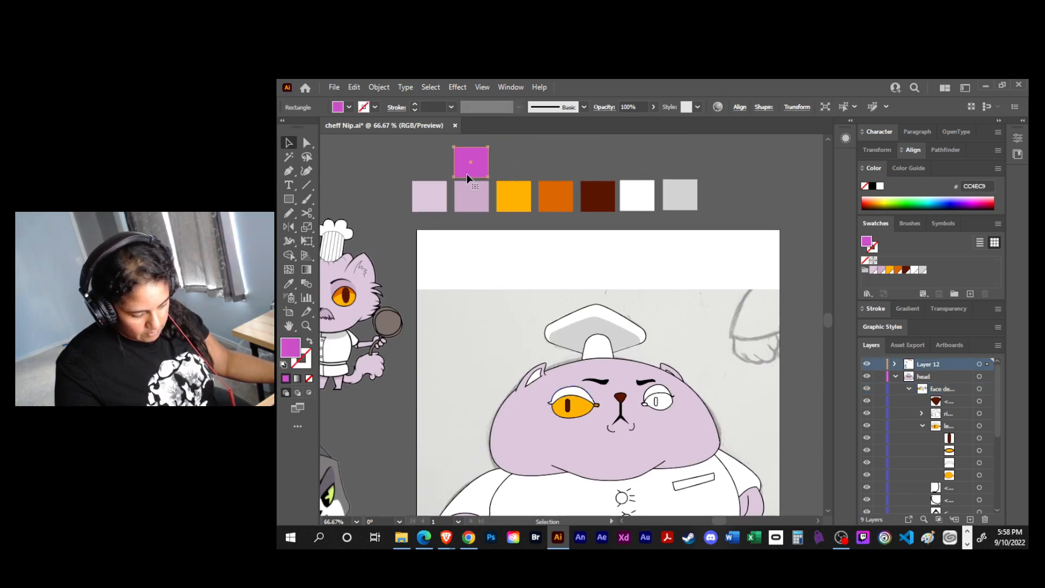
{"action": "left_click", "coordinate": [970, 294]}
{"action": "left_click", "coordinate": [643, 334]}
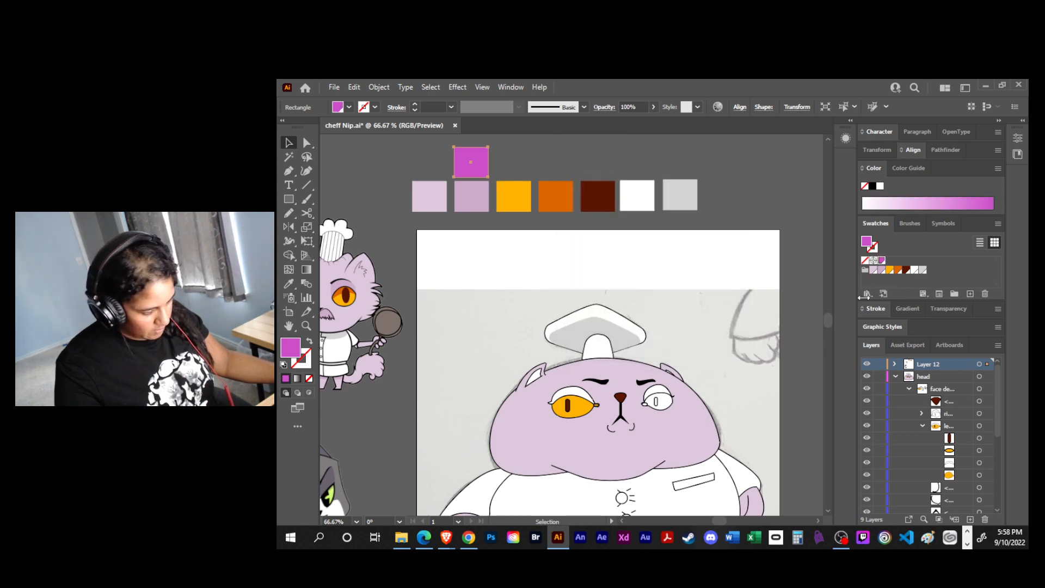
- Fill the left eye's upper eyelid with the saved magenta swatch, keeping its black stroke
{"action": "key", "text": "a"}
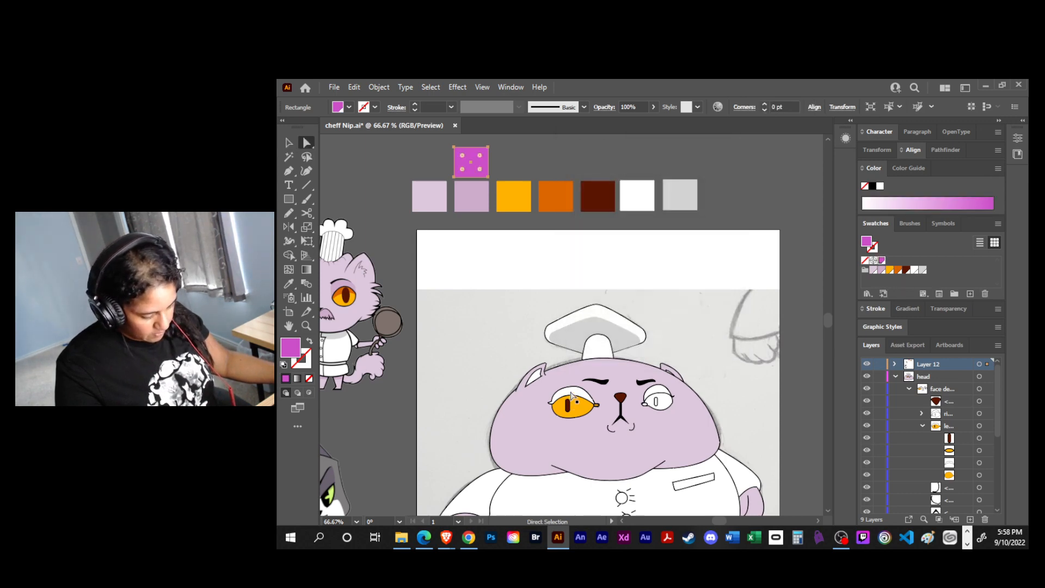
{"action": "left_click", "coordinate": [570, 393]}
{"action": "left_click", "coordinate": [882, 261]}
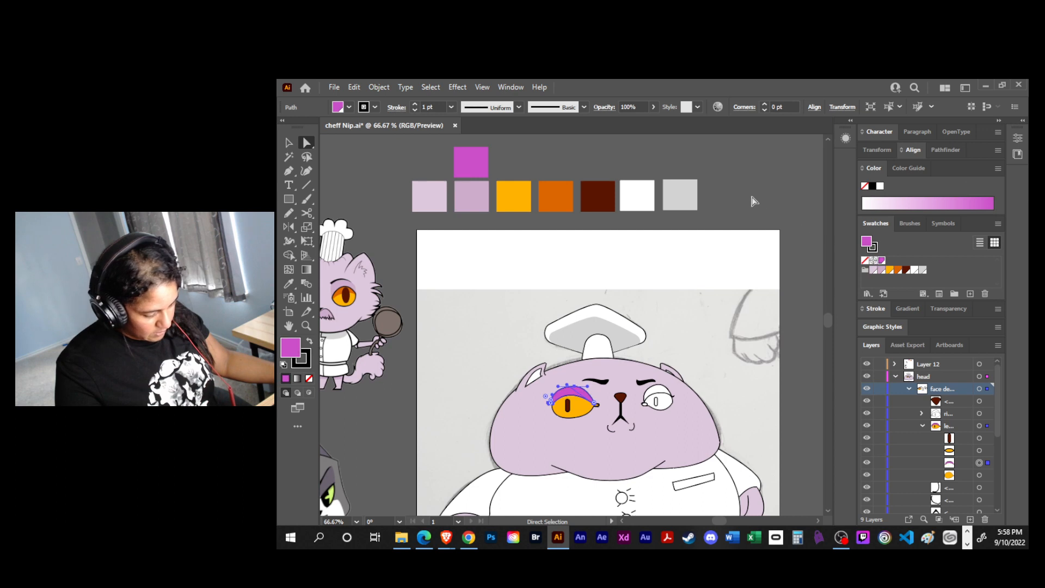
{"action": "key", "text": "v"}
{"action": "left_click", "coordinate": [725, 301]}
- Darken the current magenta fill colour to a deep purple, 552256, by lowering its brightness to 34%
{"action": "key", "text": "space"}
{"action": "left_click_drag", "start_coordinate": [450, 431], "coordinate": [482, 360]}
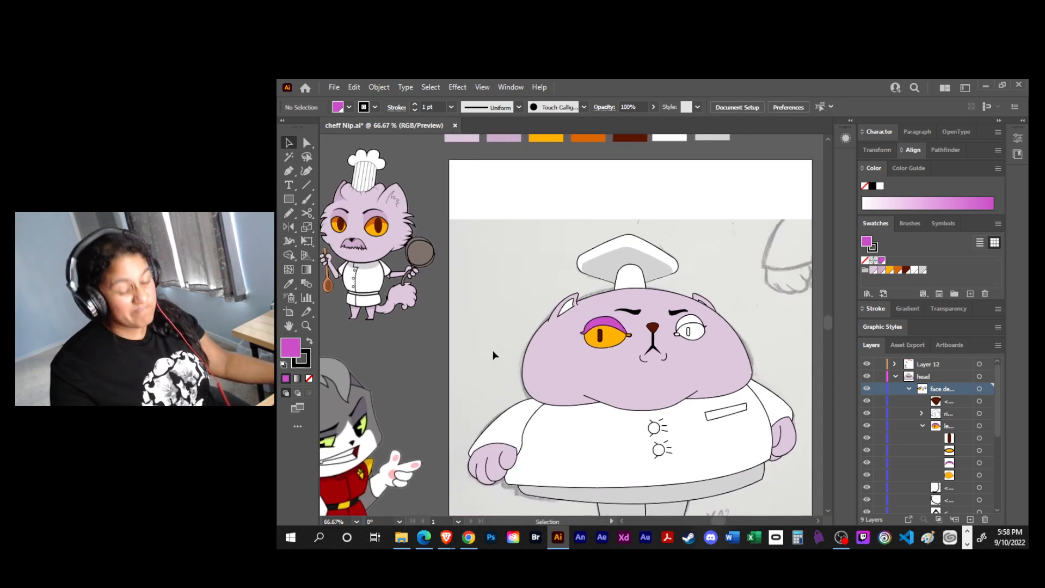
{"action": "key", "text": "space"}
{"action": "left_click_drag", "start_coordinate": [680, 353], "coordinate": [605, 384]}
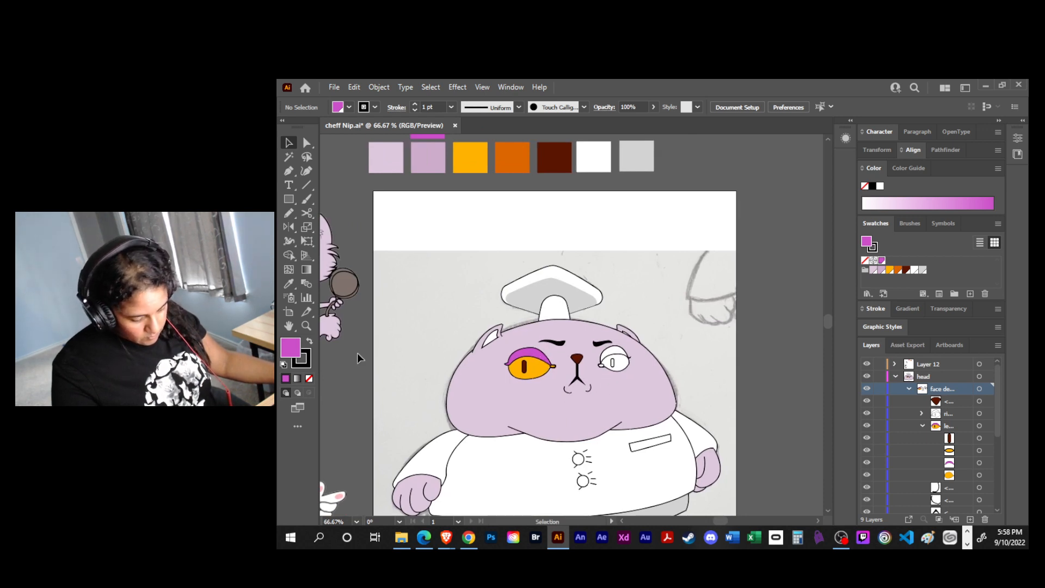
{"action": "double_click", "coordinate": [299, 353]}
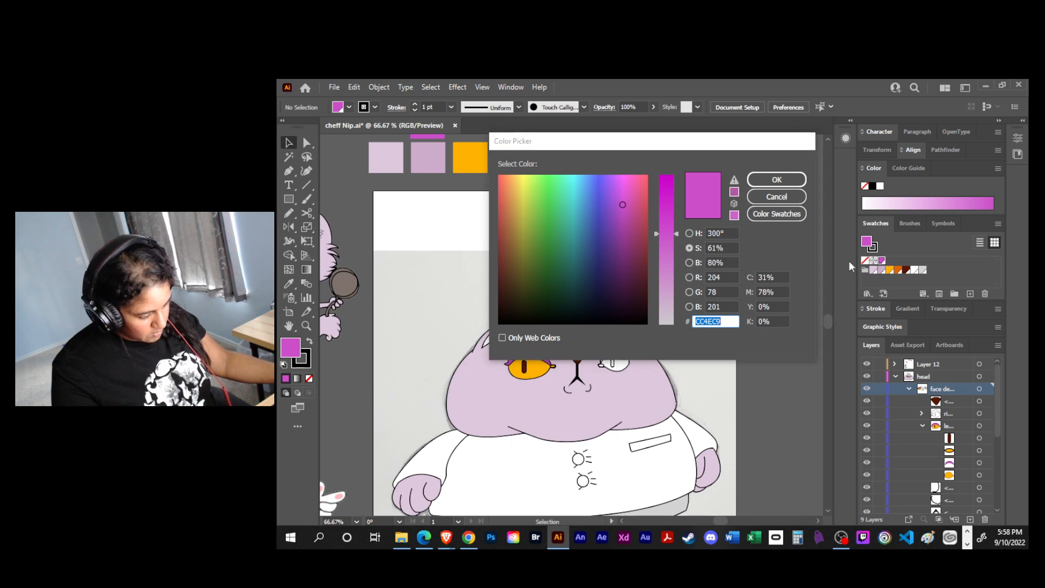
{"action": "left_click", "coordinate": [689, 263]}
{"action": "left_click", "coordinate": [675, 245]}
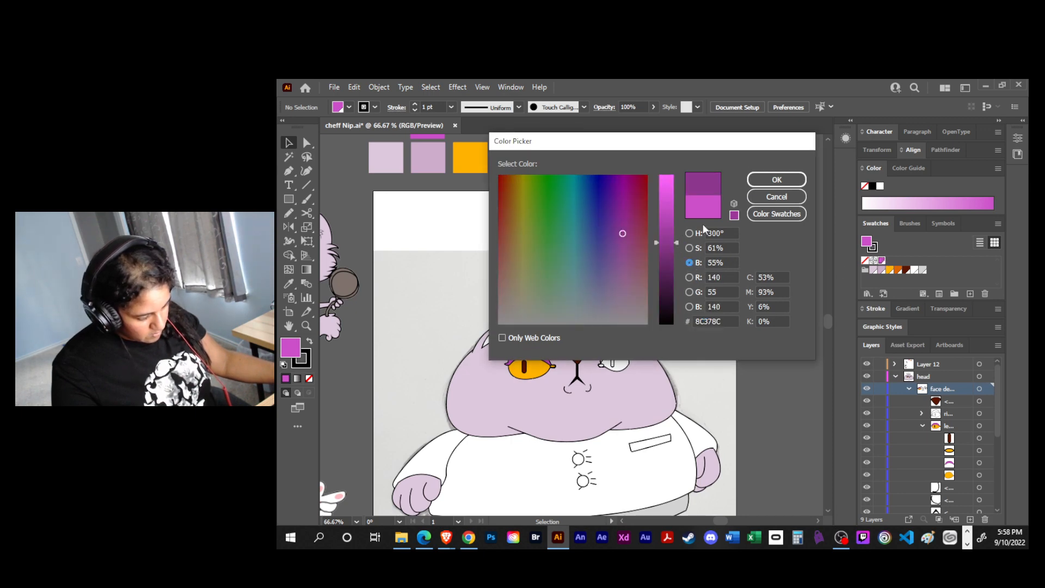
{"action": "left_click", "coordinate": [756, 180]}
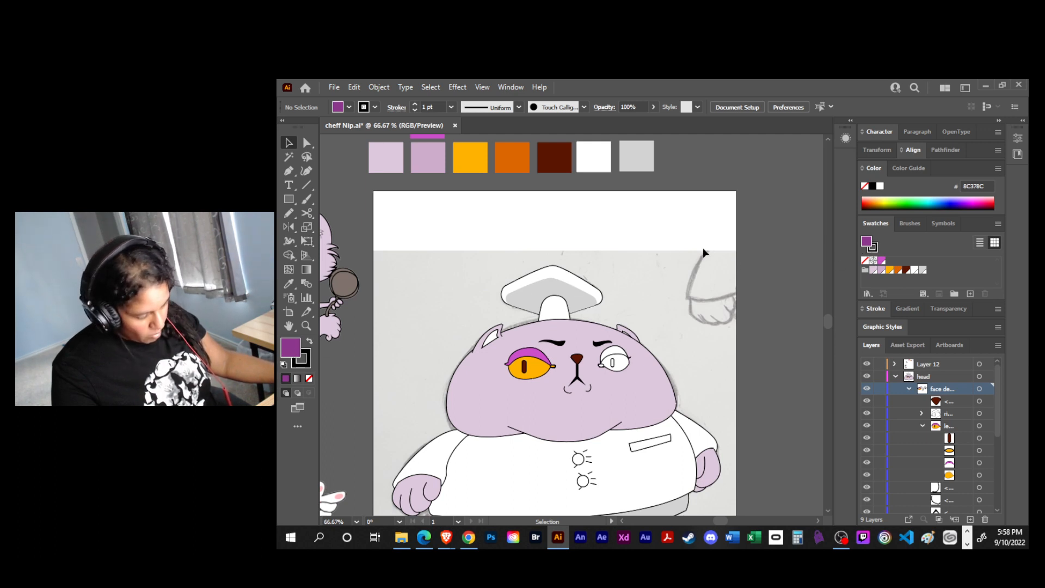
{"action": "double_click", "coordinate": [290, 346]}
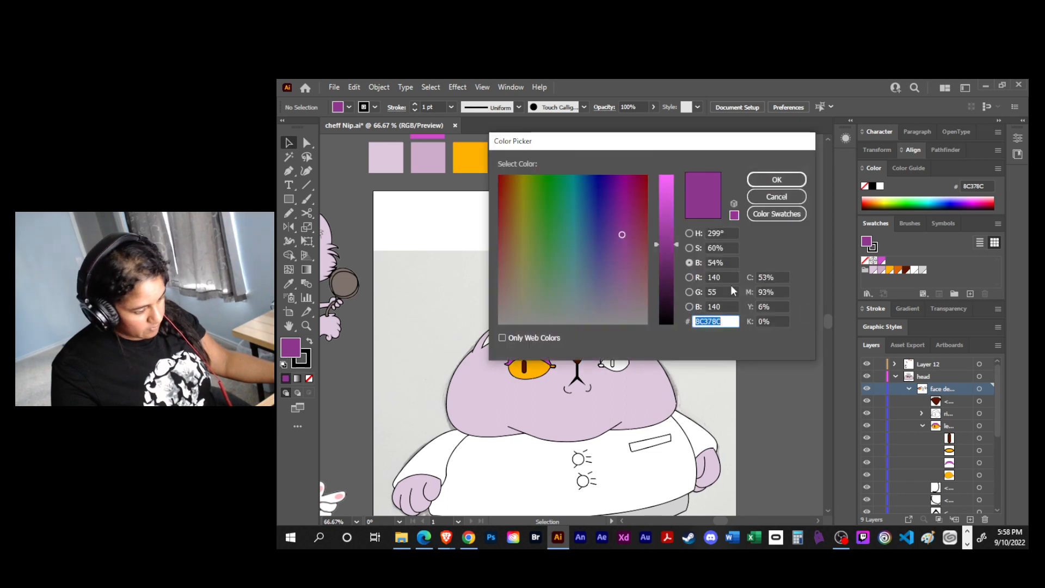
{"action": "left_click_drag", "start_coordinate": [666, 242], "coordinate": [666, 274]}
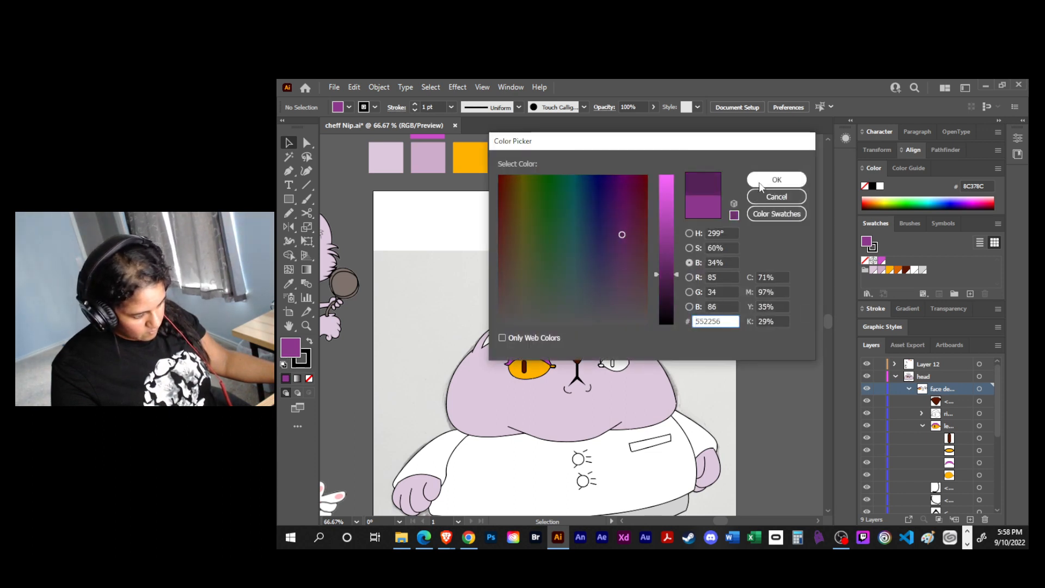
{"action": "left_click", "coordinate": [777, 179]}
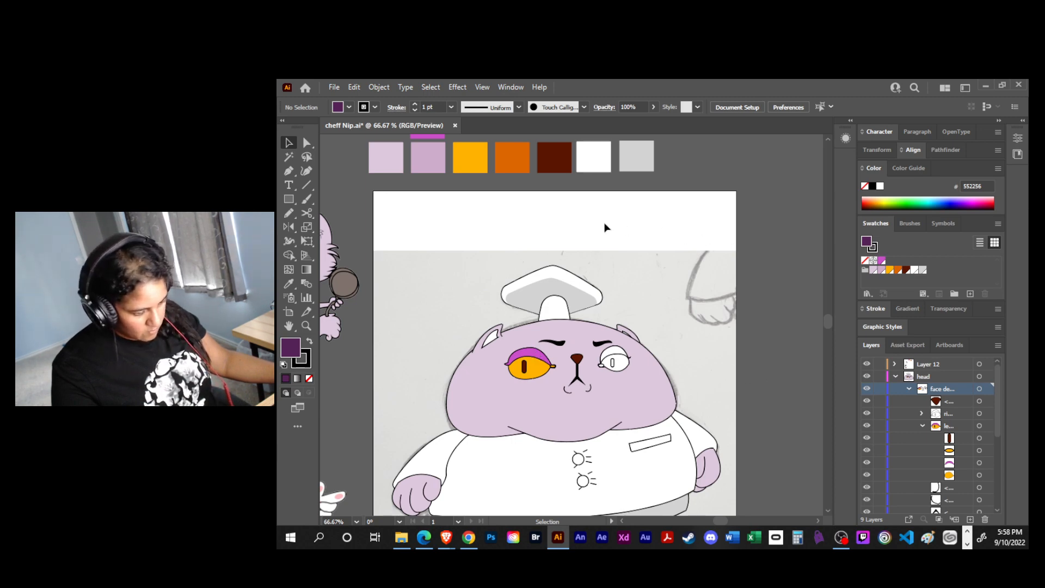
- Draw a small deep purple square beside the magenta palette square and save its colour as a new swatch
{"action": "scroll", "coordinate": [483, 285], "scroll_direction": "up", "scroll_amount": 3}
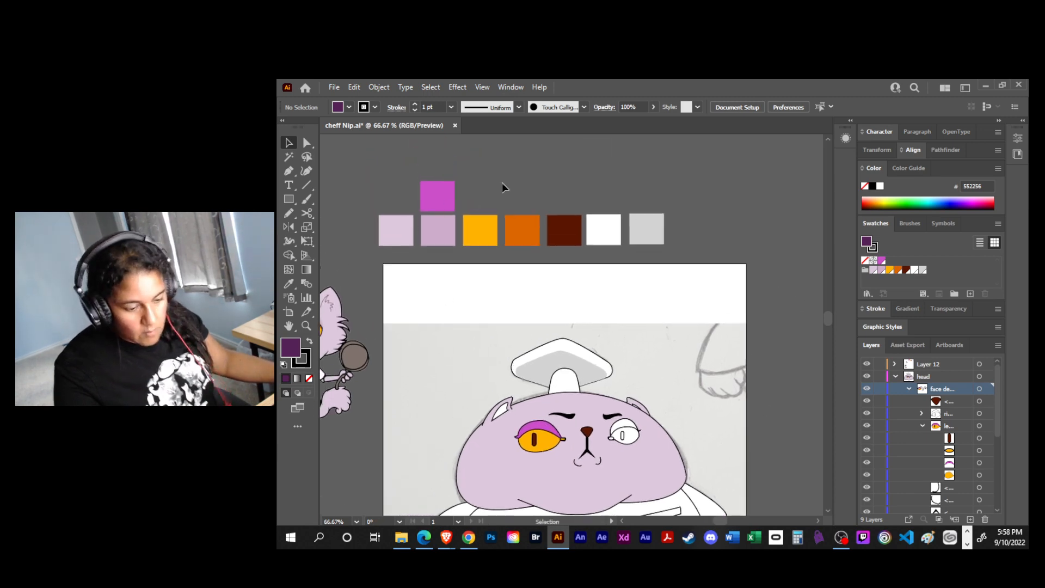
{"action": "key", "text": "m"}
{"action": "left_click_drag", "start_coordinate": [498, 185], "coordinate": [521, 200]}
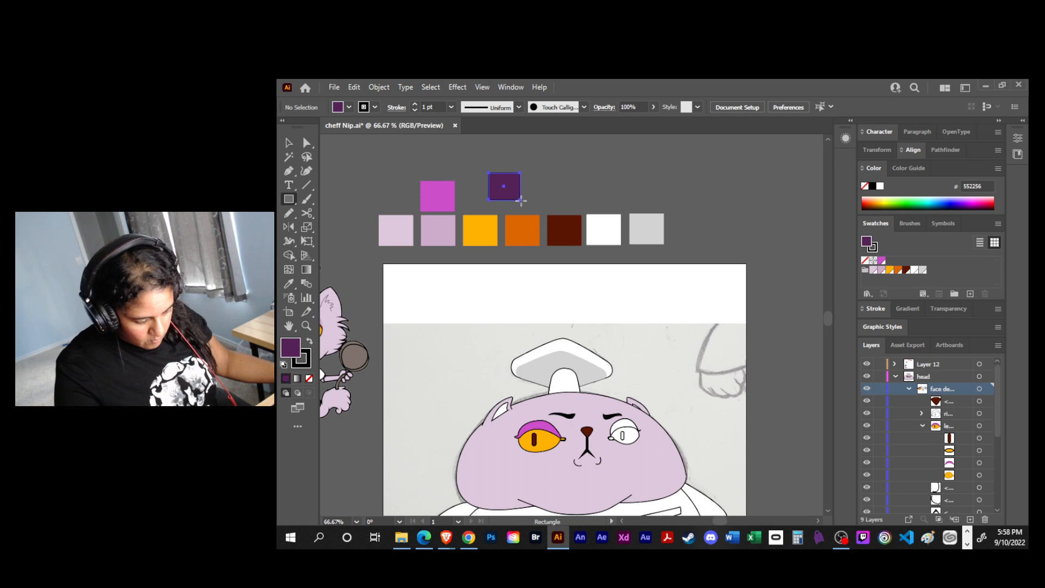
{"action": "left_click", "coordinate": [969, 294]}
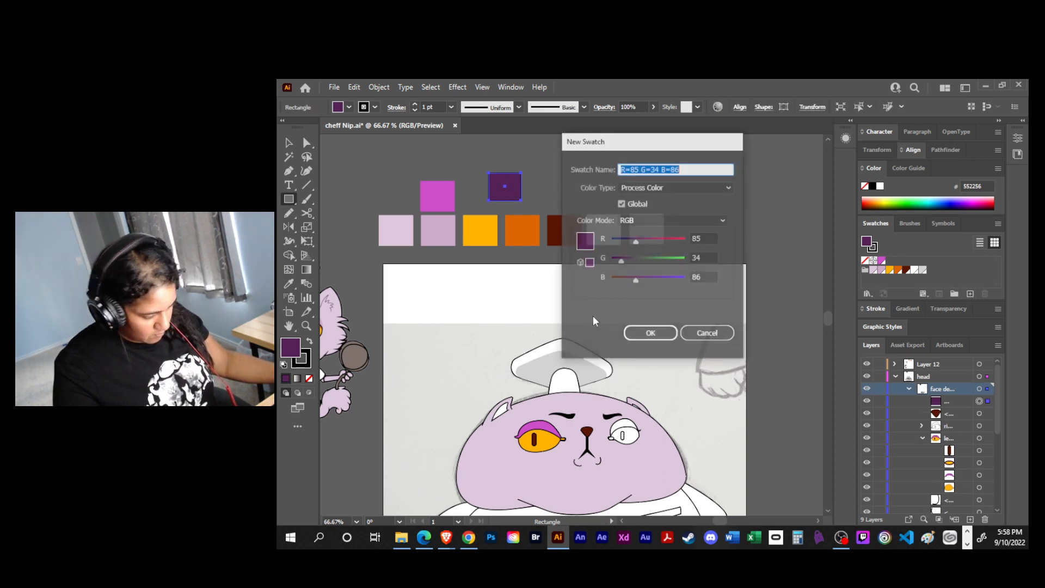
{"action": "left_click", "coordinate": [651, 331]}
- Fill the left eye's upper eyelid with the saved deep purple swatch
{"action": "key", "text": "a"}
{"action": "left_click", "coordinate": [550, 431]}
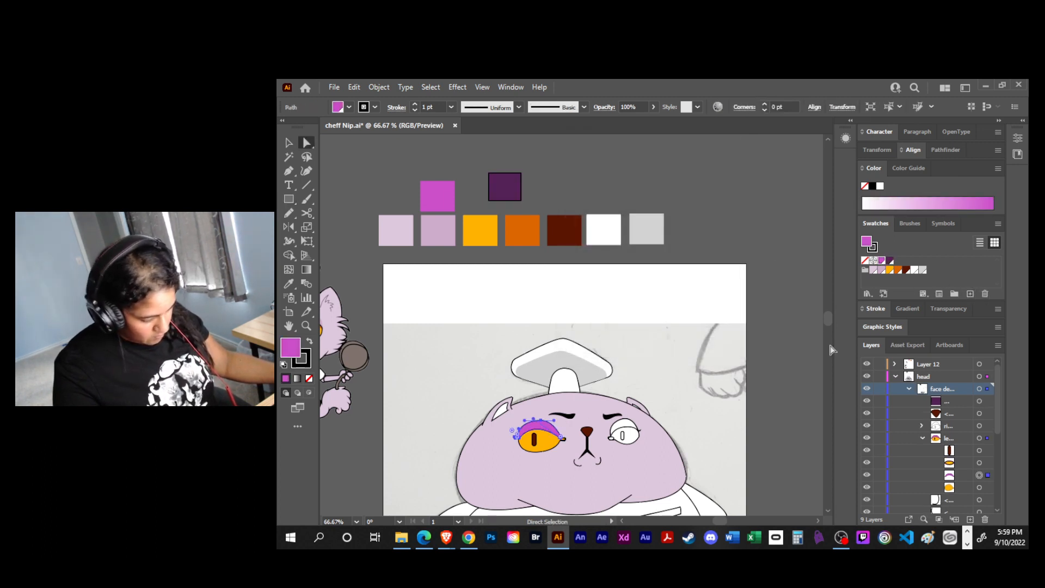
{"action": "left_click", "coordinate": [891, 260]}
{"action": "key", "text": "v"}
{"action": "left_click", "coordinate": [759, 354]}
{"action": "left_click_drag", "start_coordinate": [758, 354], "coordinate": [729, 287]}
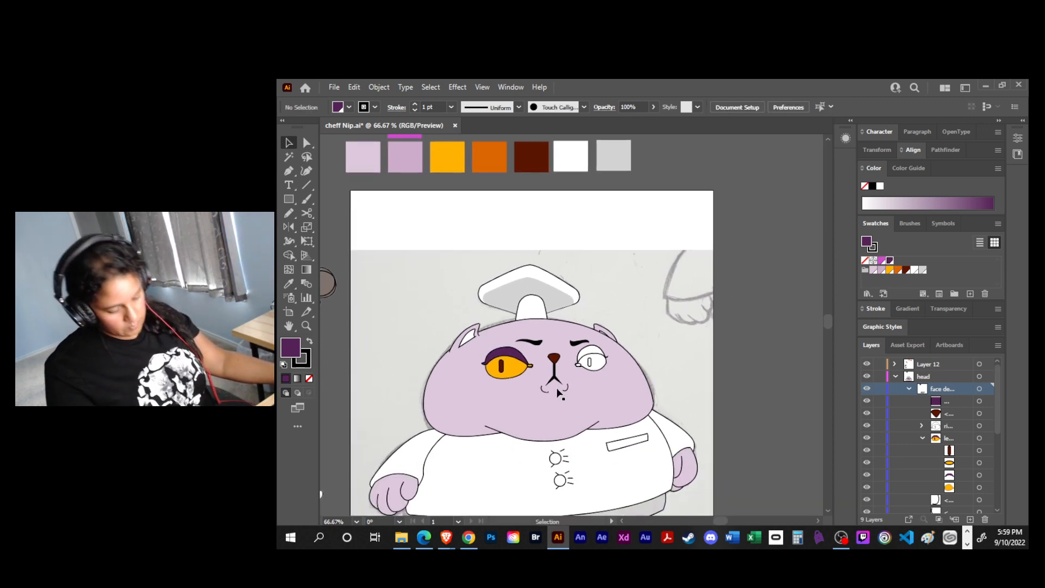
- Fill the right eye's upper eyelid with the saved deep purple swatch
{"action": "left_click", "coordinate": [508, 372]}
{"action": "left_click", "coordinate": [680, 325]}
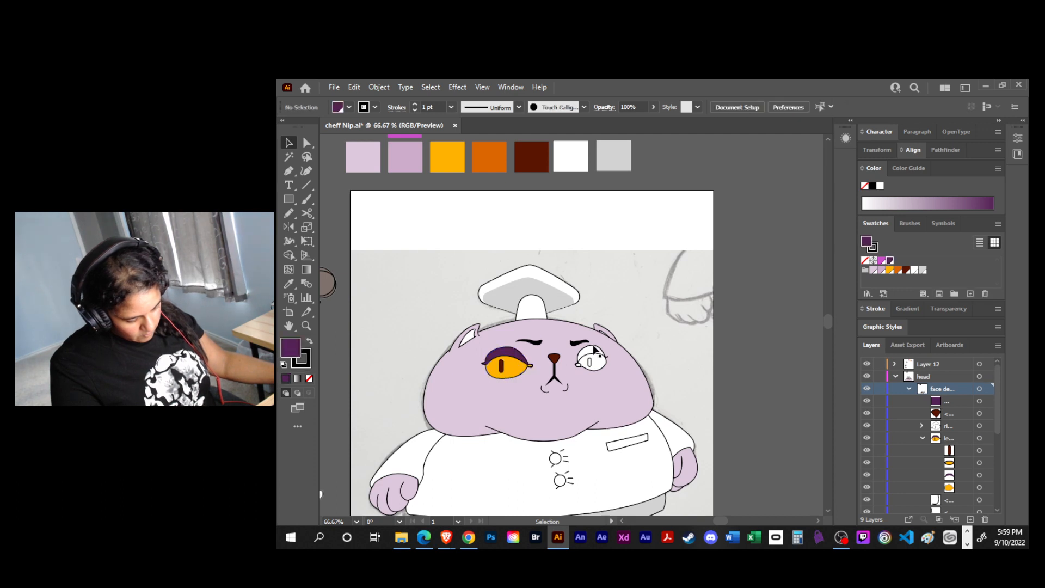
{"action": "left_click", "coordinate": [594, 348]}
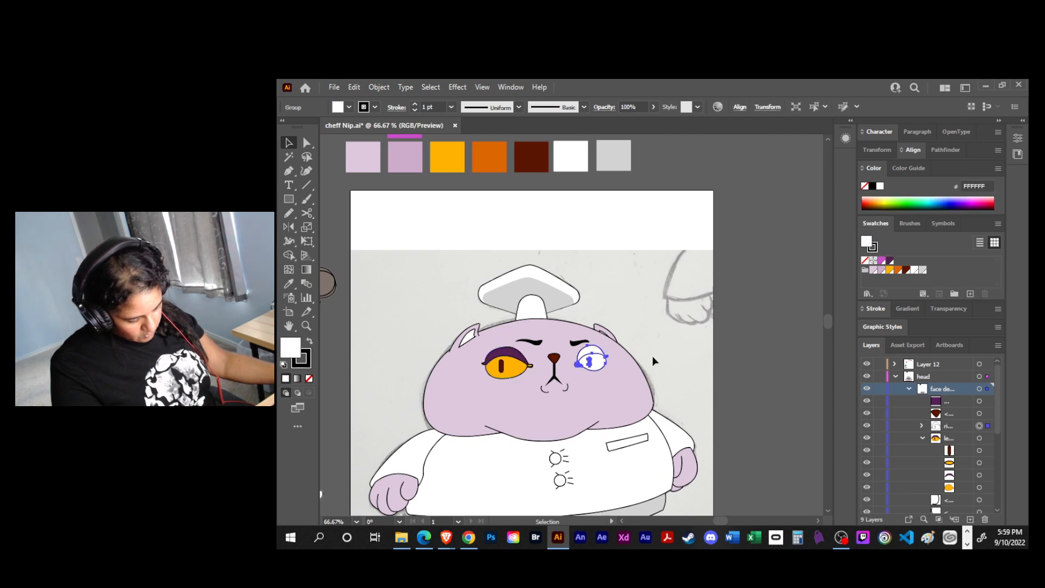
{"action": "left_click", "coordinate": [923, 438]}
{"action": "left_click", "coordinate": [921, 426]}
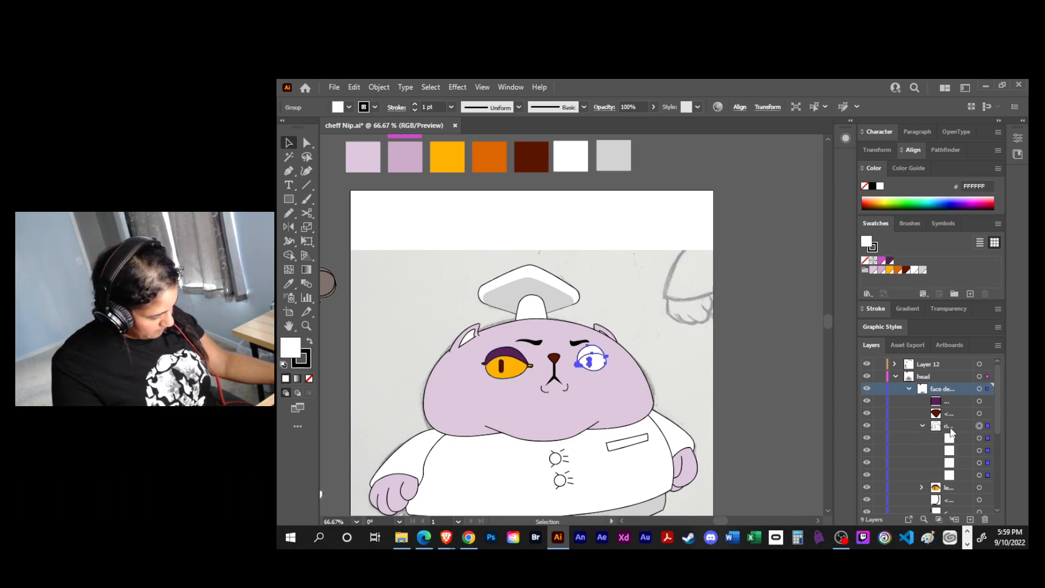
{"action": "left_click", "coordinate": [979, 463]}
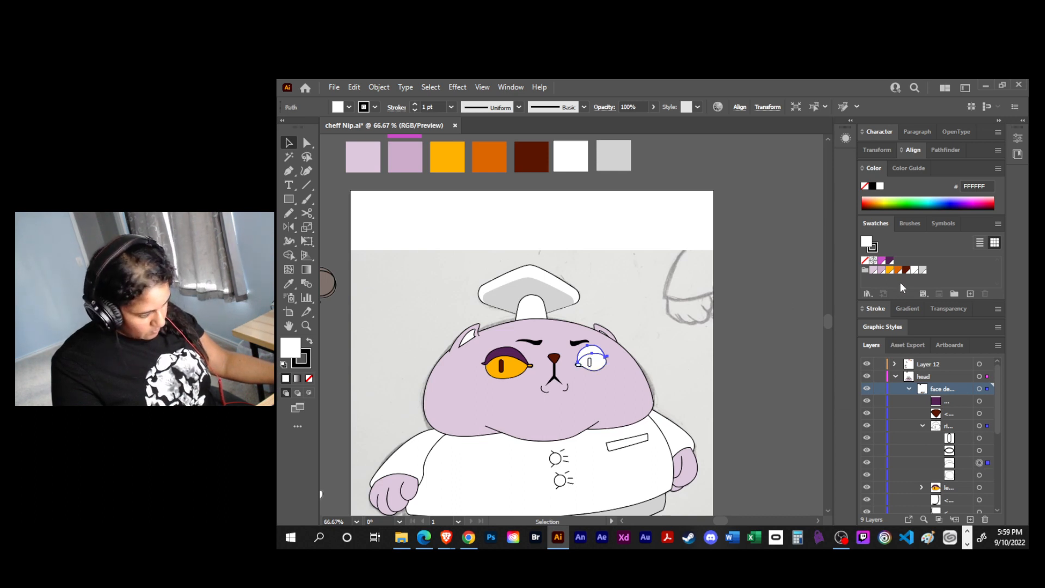
{"action": "key", "text": "a"}
- Fill the right eyeball with the saved golden yellow swatch and its pupil with the dark brown swatch
{"action": "left_click", "coordinate": [595, 370]}
{"action": "left_click", "coordinate": [979, 475]}
{"action": "left_click", "coordinate": [889, 271]}
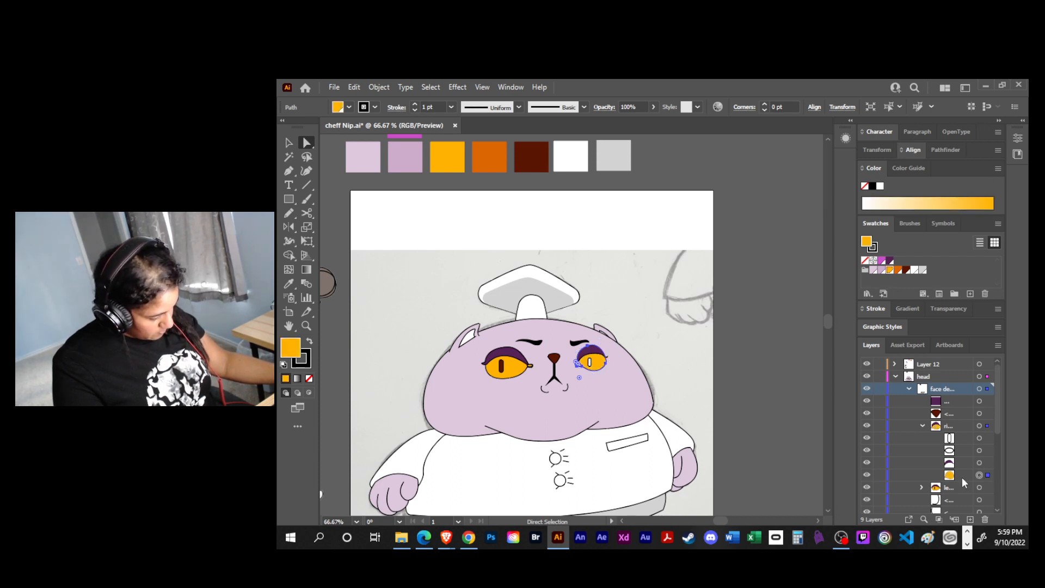
{"action": "left_click", "coordinate": [979, 437]}
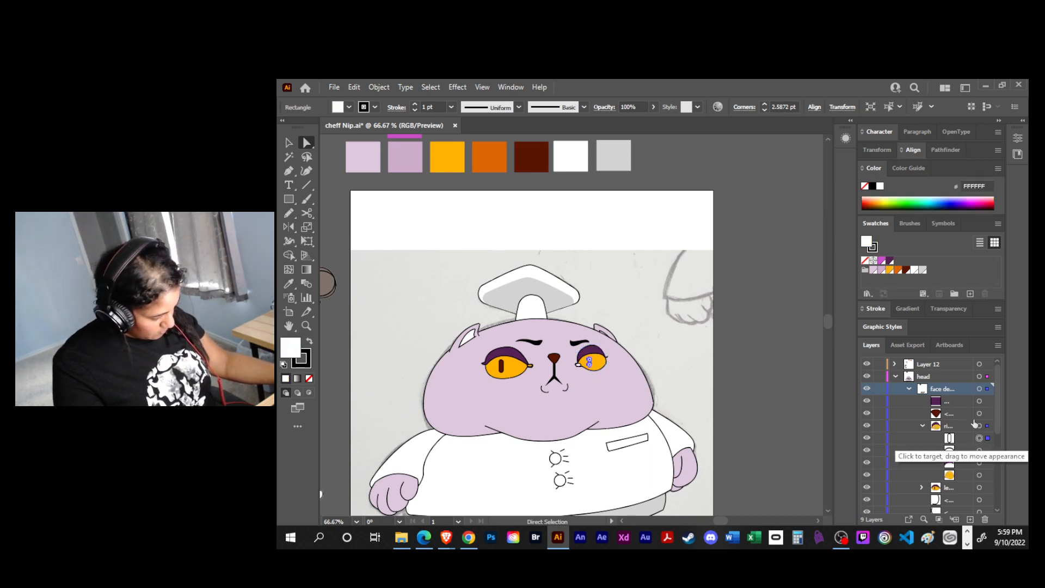
{"action": "left_click", "coordinate": [906, 270]}
{"action": "left_click", "coordinate": [757, 381]}
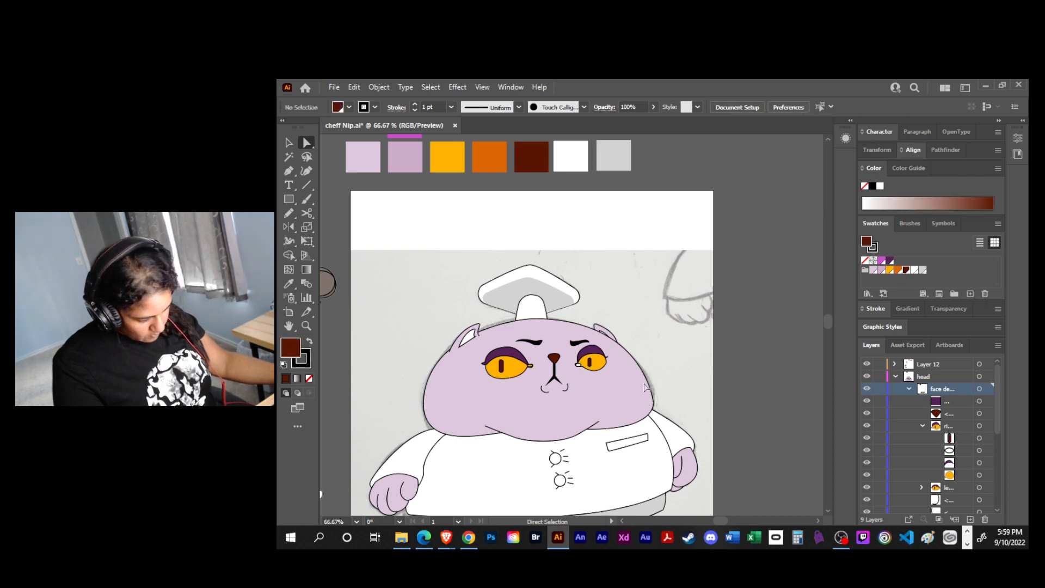
- Fill the small inner-corner ellipses of the right and left eyes with the saved orange swatch
{"action": "left_click", "coordinate": [980, 450]}
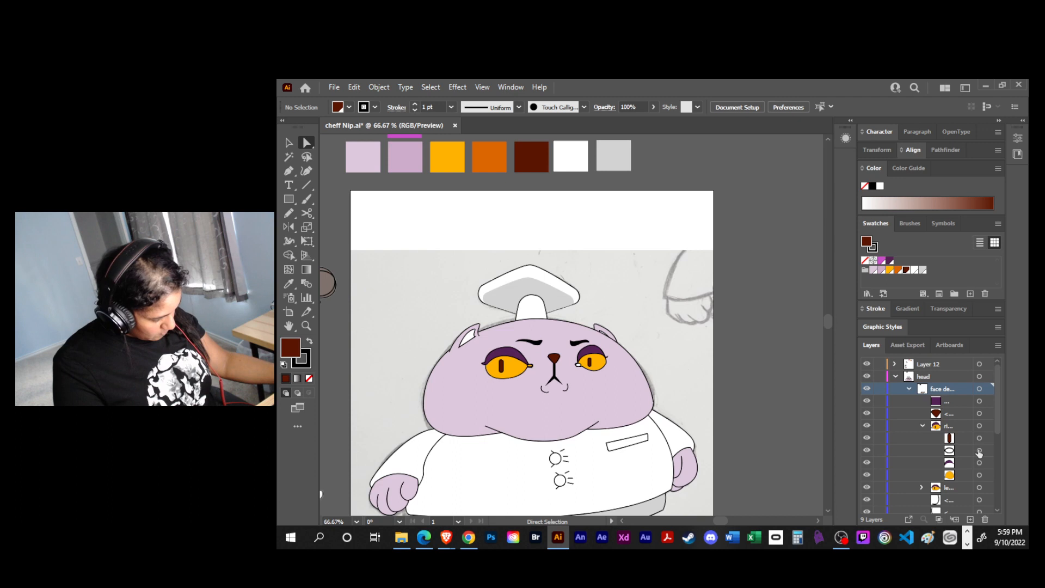
{"action": "left_click", "coordinate": [896, 270]}
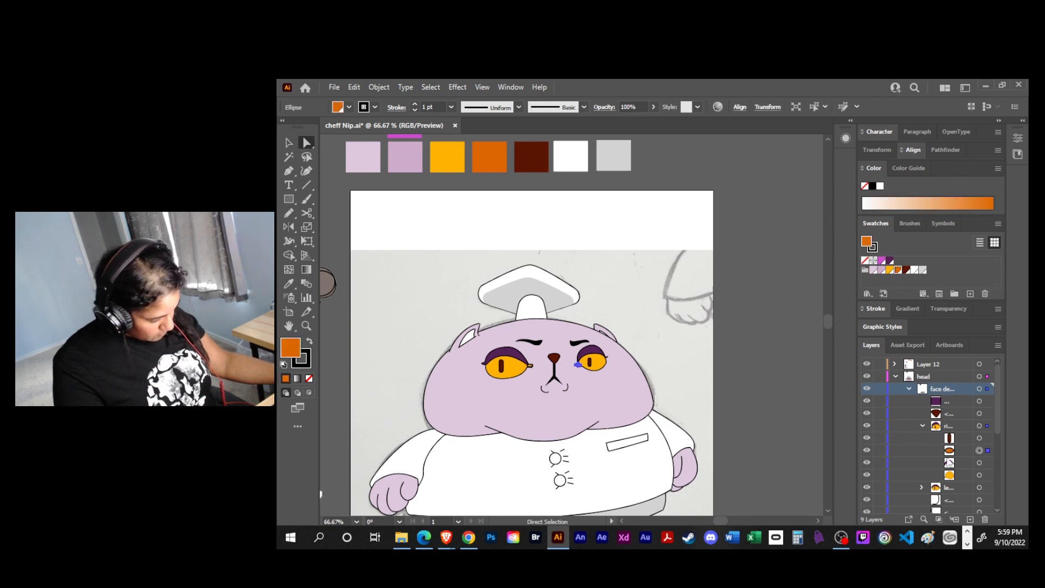
{"action": "left_click", "coordinate": [922, 426]}
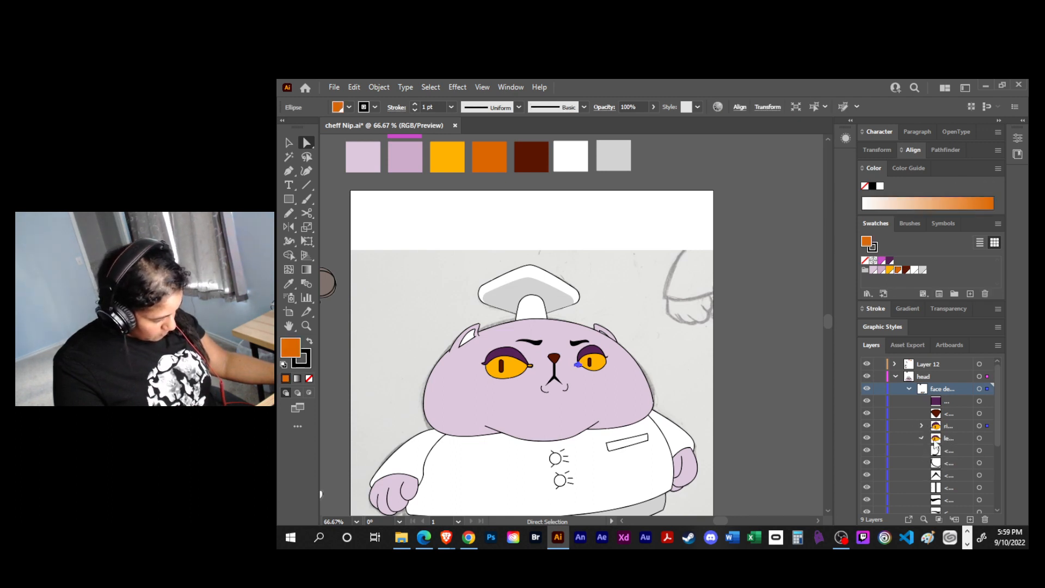
{"action": "left_click", "coordinate": [921, 438]}
{"action": "left_click", "coordinate": [979, 463]}
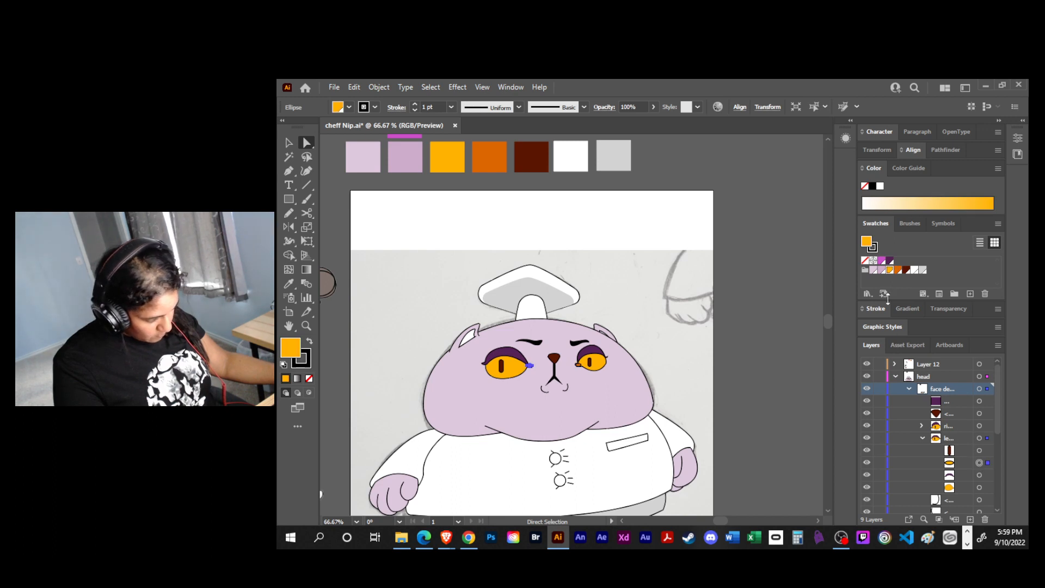
{"action": "left_click", "coordinate": [898, 269]}
{"action": "left_click", "coordinate": [786, 390]}
- Fill the inner shapes of both ears with the saved deep purple swatch
{"action": "left_click_drag", "start_coordinate": [782, 387], "coordinate": [742, 339]}
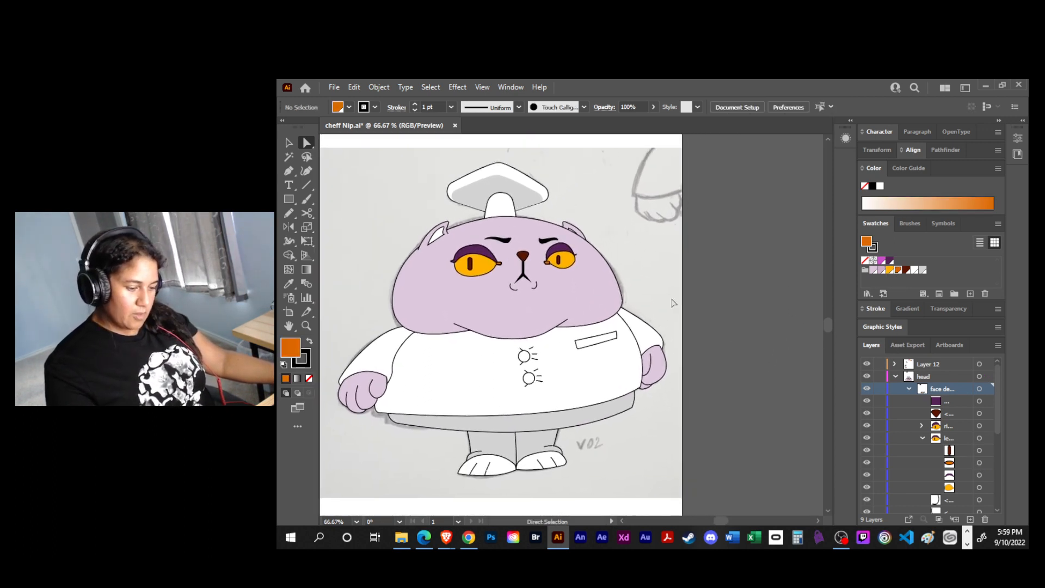
{"action": "left_click", "coordinate": [433, 240]}
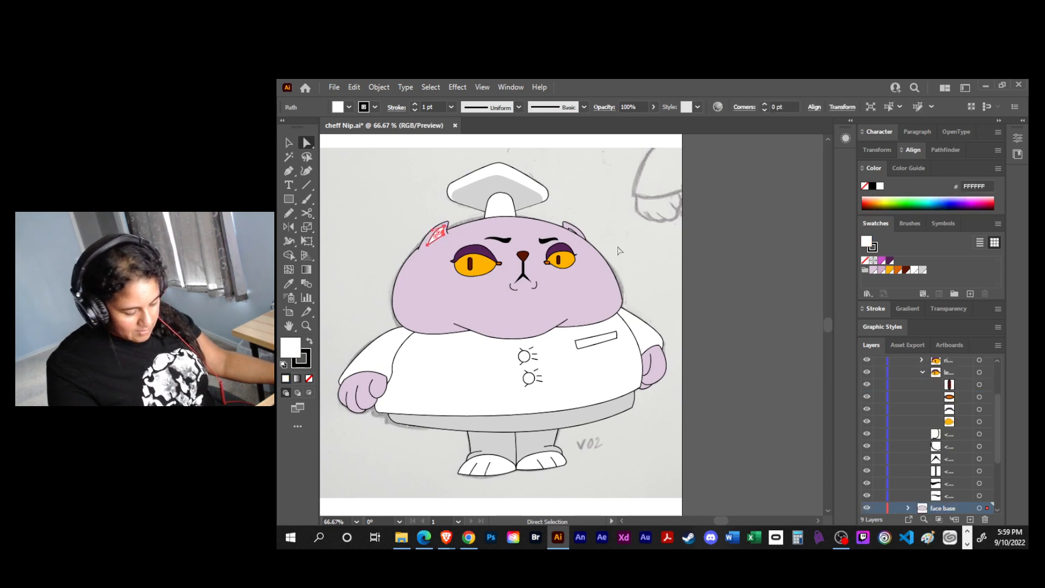
{"action": "left_click", "coordinate": [887, 261]}
{"action": "left_click", "coordinate": [767, 290]}
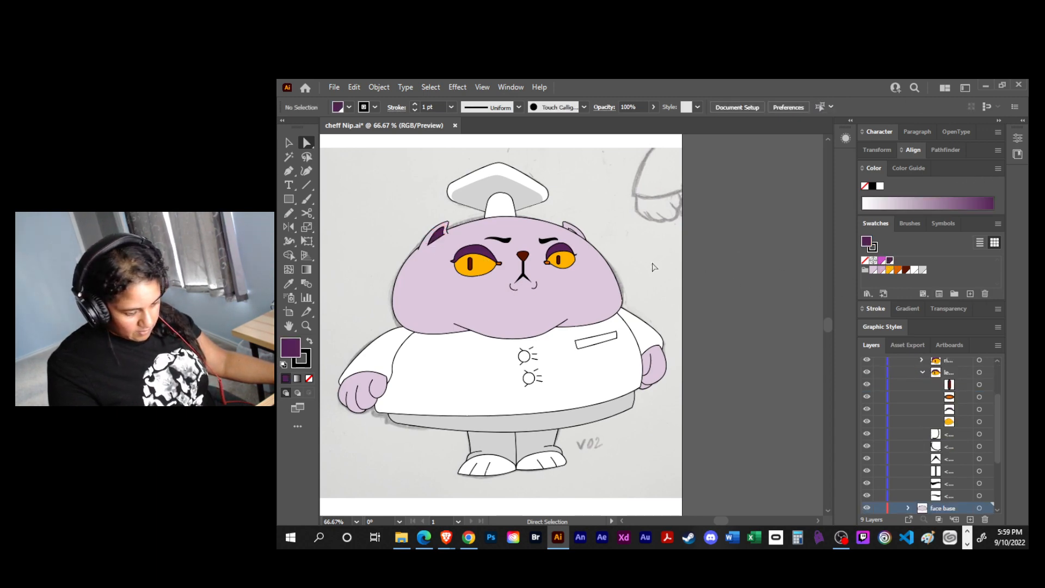
{"action": "left_click", "coordinate": [574, 232]}
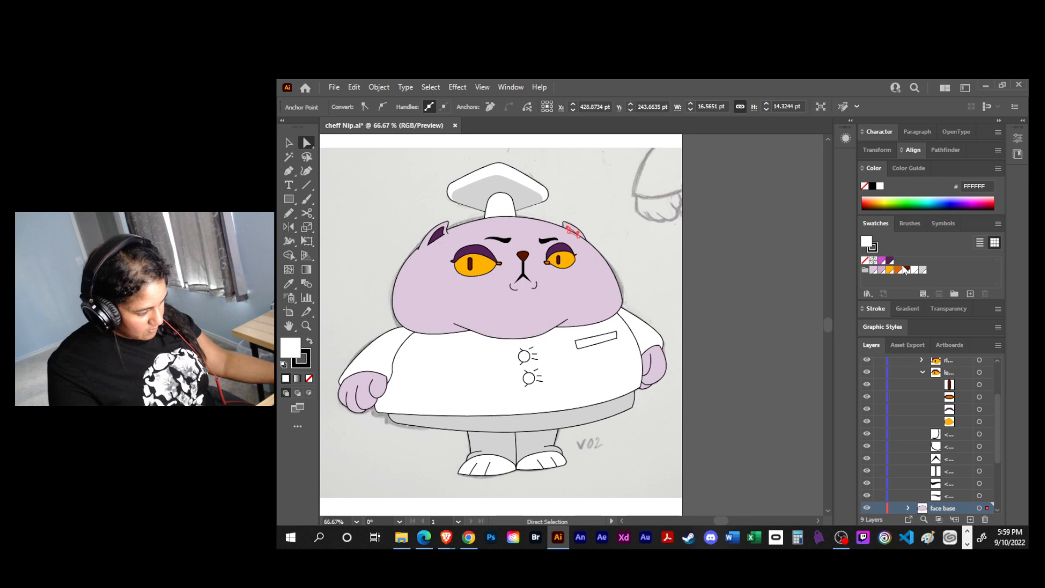
{"action": "left_click", "coordinate": [729, 298]}
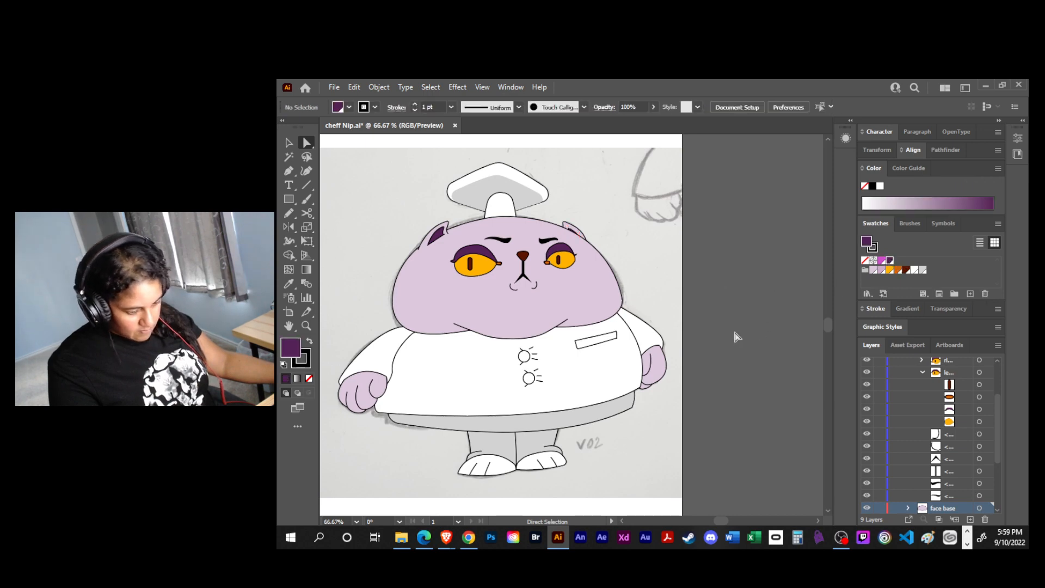
{"action": "left_click", "coordinate": [439, 235]}
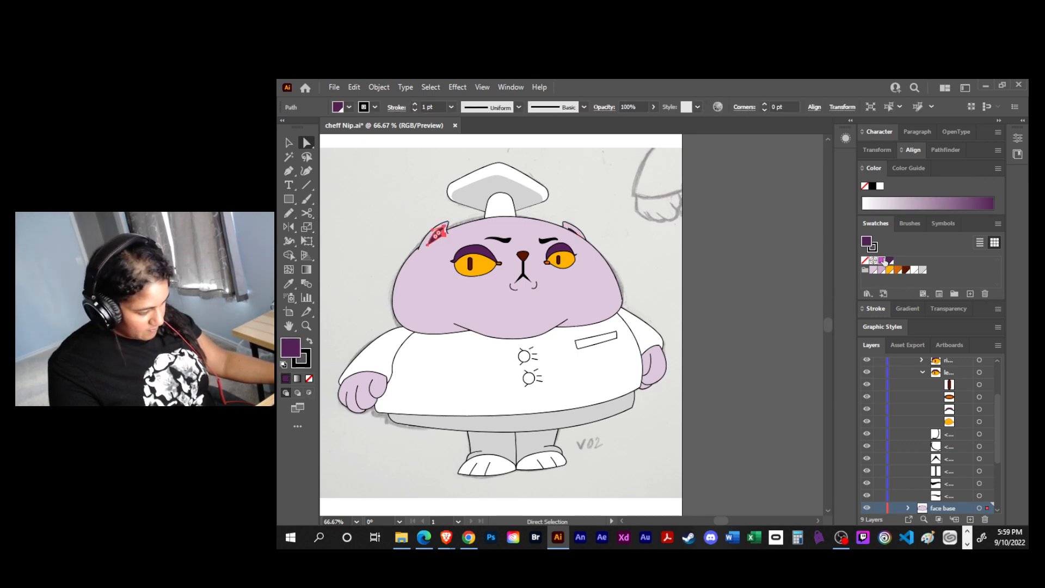
{"action": "left_click", "coordinate": [778, 362]}
- Fill both feet with the saved light lilac swatch and save the document
{"action": "left_click_drag", "start_coordinate": [781, 392], "coordinate": [823, 434]}
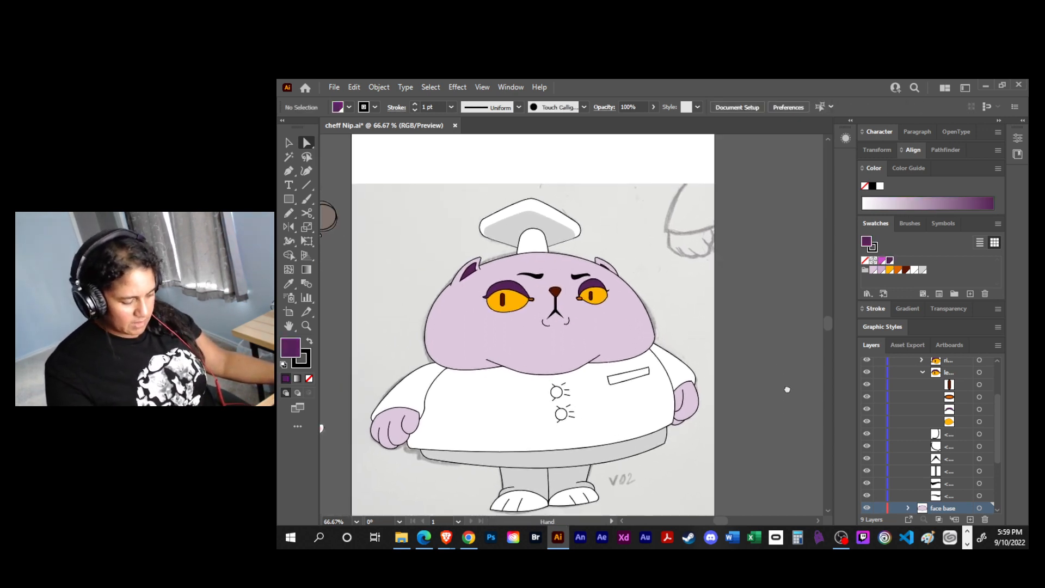
{"action": "scroll", "coordinate": [787, 381], "scroll_direction": "down", "scroll_amount": 3}
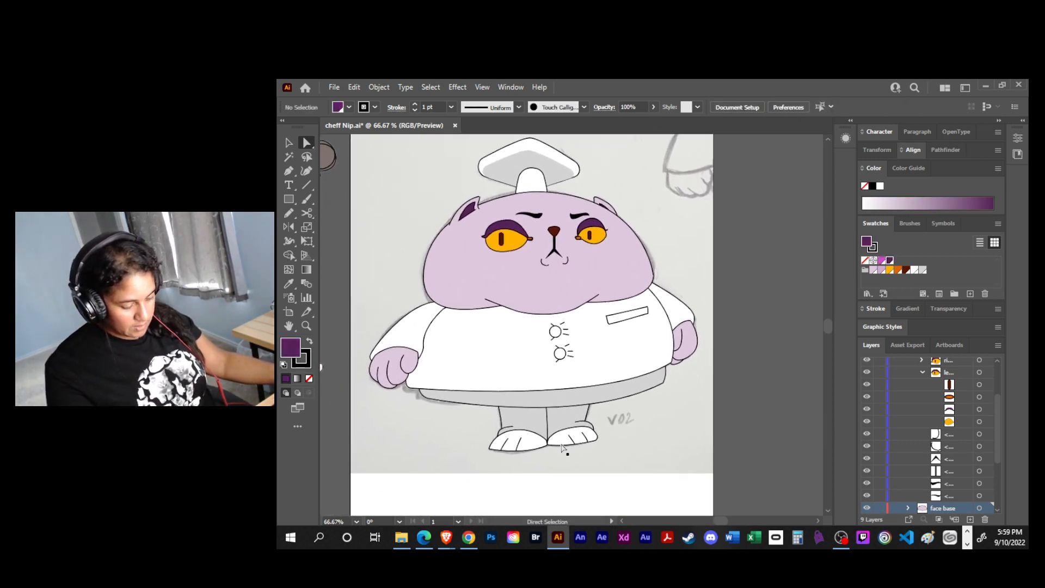
{"action": "left_click", "coordinate": [538, 445]}
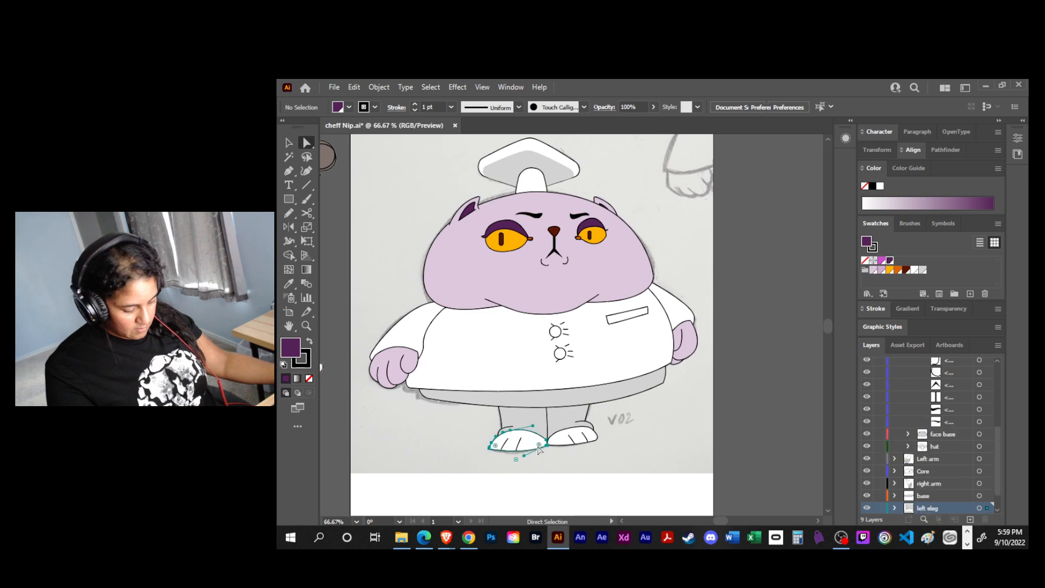
{"action": "left_click", "coordinate": [873, 270]}
{"action": "left_click", "coordinate": [576, 442]}
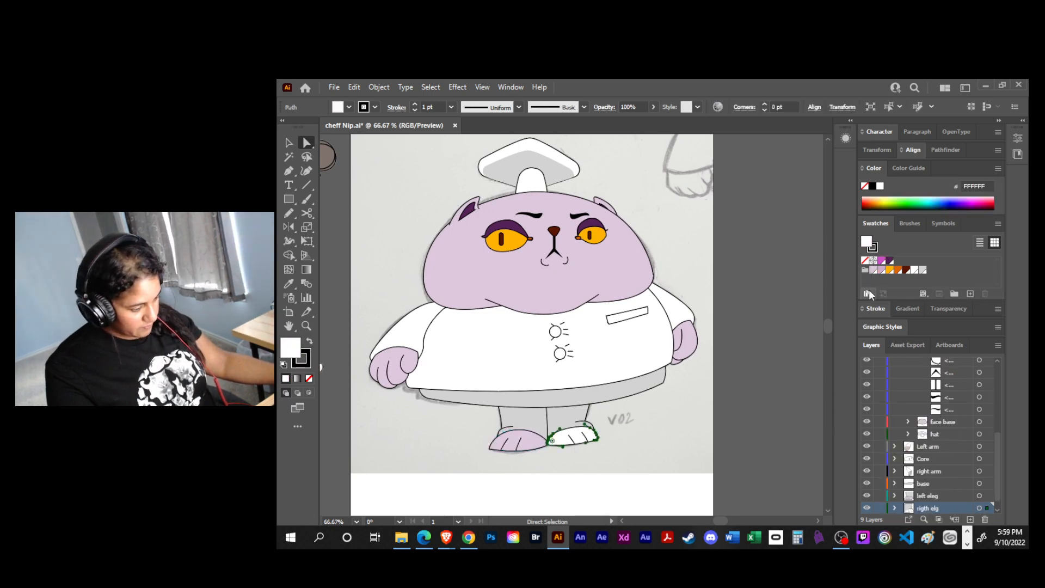
{"action": "left_click", "coordinate": [874, 270]}
{"action": "left_click", "coordinate": [770, 420]}
{"action": "left_click_drag", "start_coordinate": [770, 420], "coordinate": [787, 407]}
{"action": "key", "text": "ctrl+s"}
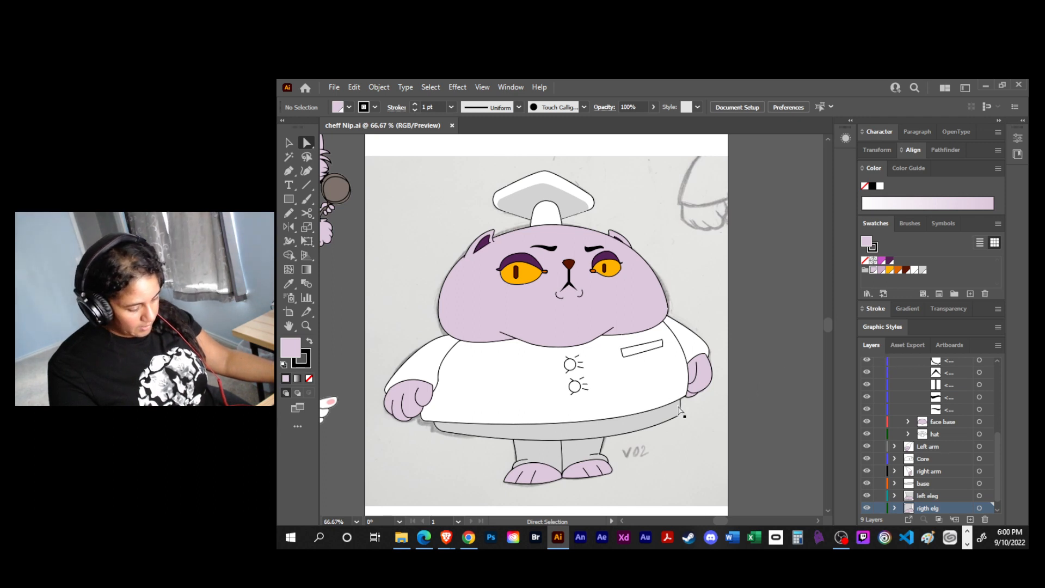
- Move the deep purple swatch to the end of the saved colour group and collapse the colour and swatch controls
{"action": "scroll", "coordinate": [688, 399], "scroll_direction": "down", "scroll_amount": 1}
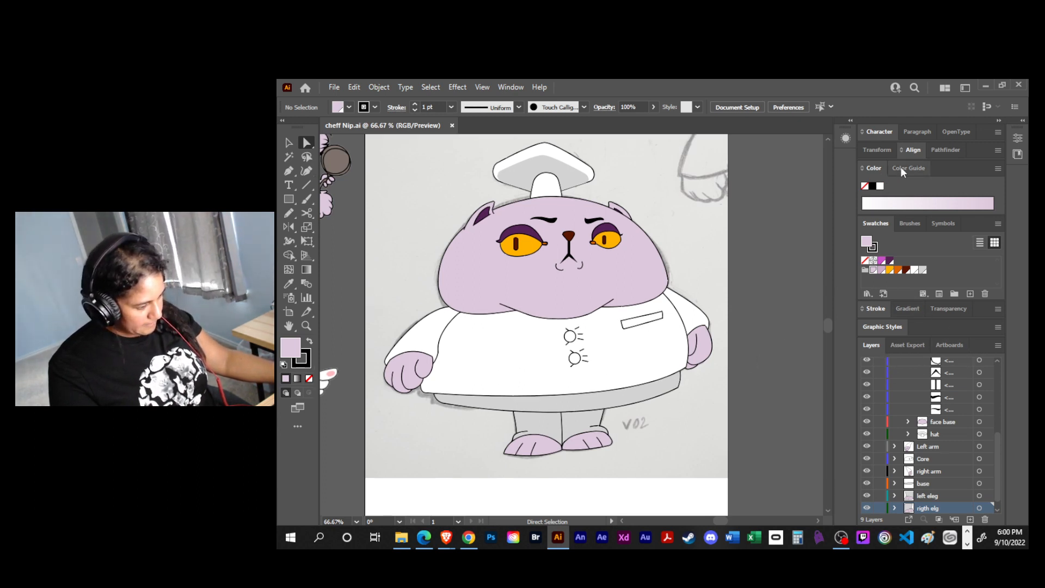
{"action": "left_click_drag", "start_coordinate": [892, 263], "coordinate": [930, 270]}
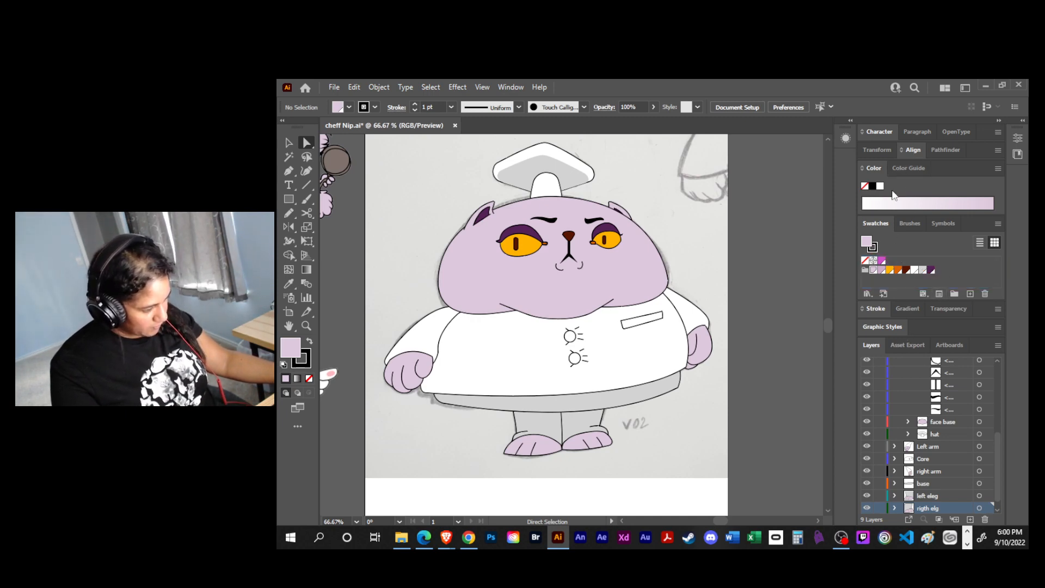
{"action": "double_click", "coordinate": [873, 168]}
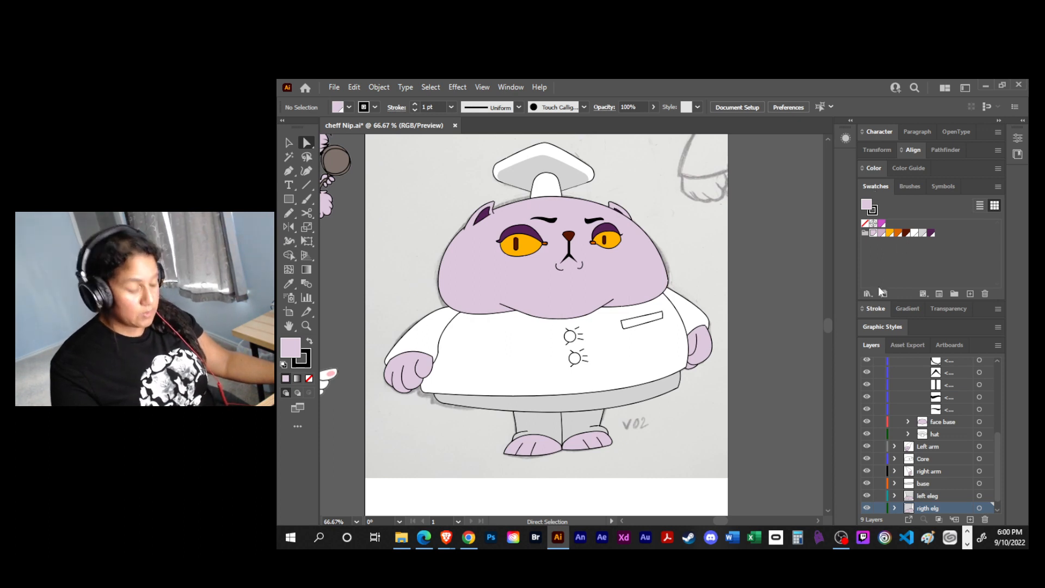
{"action": "left_click", "coordinate": [875, 186]}
- Set the stroke weight of the head outline and the chin line to 2 pt
{"action": "left_click", "coordinate": [668, 283]}
{"action": "left_click", "coordinate": [876, 205]}
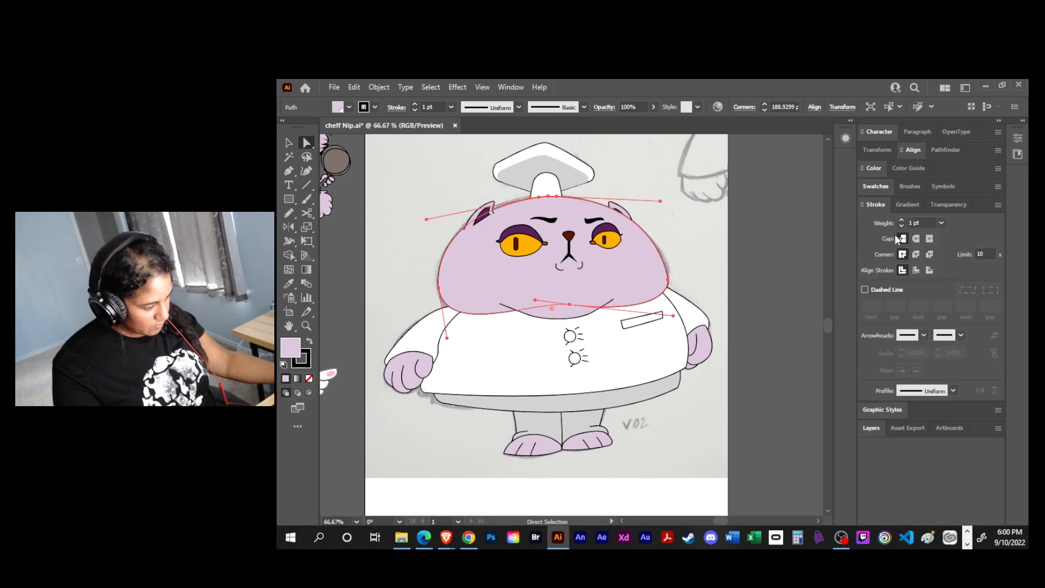
{"action": "left_click", "coordinate": [900, 220]}
{"action": "left_click", "coordinate": [805, 255]}
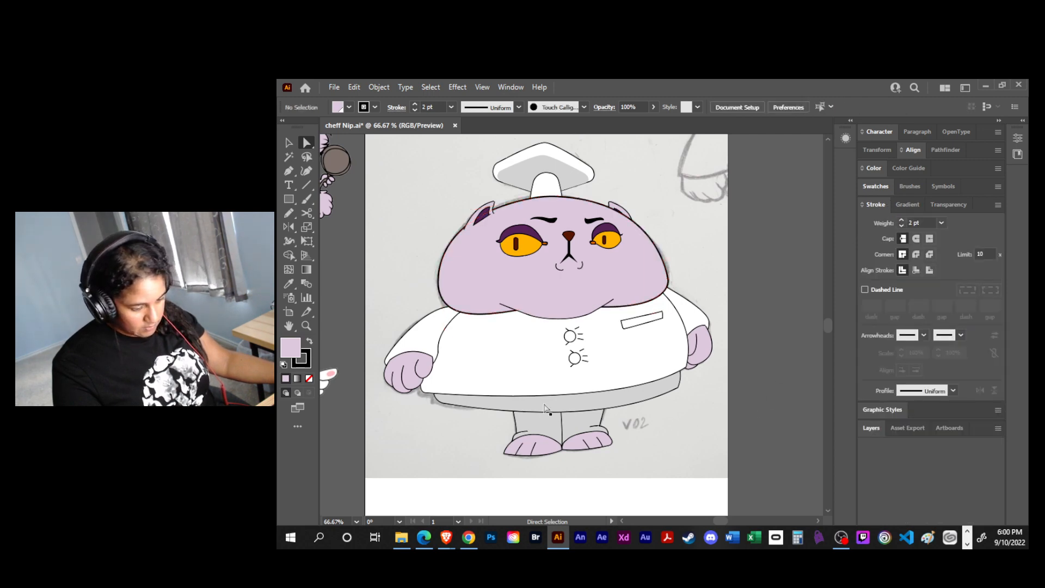
{"action": "left_click", "coordinate": [560, 315]}
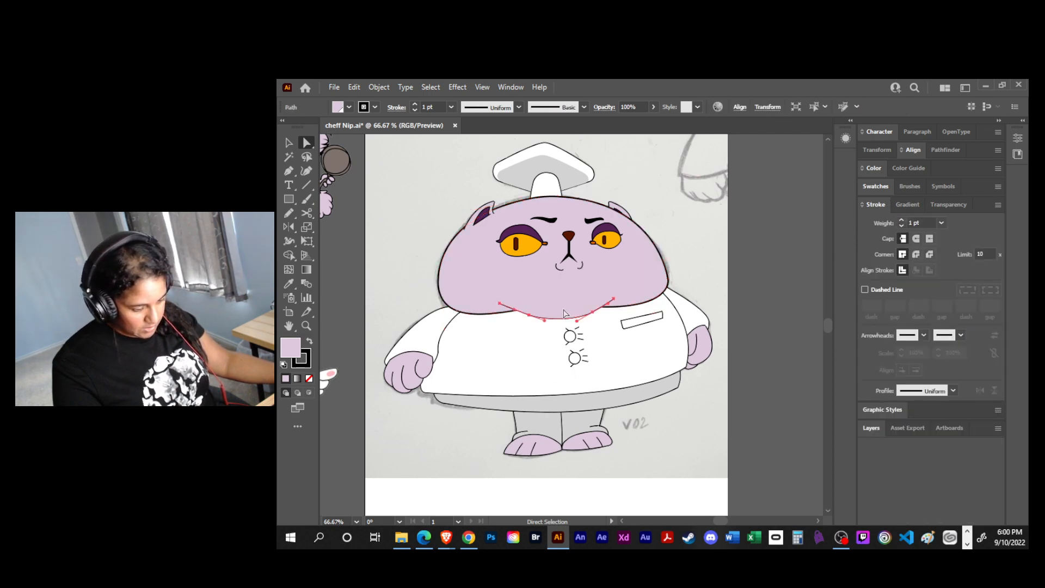
{"action": "left_click", "coordinate": [902, 220]}
{"action": "left_click", "coordinate": [667, 232]}
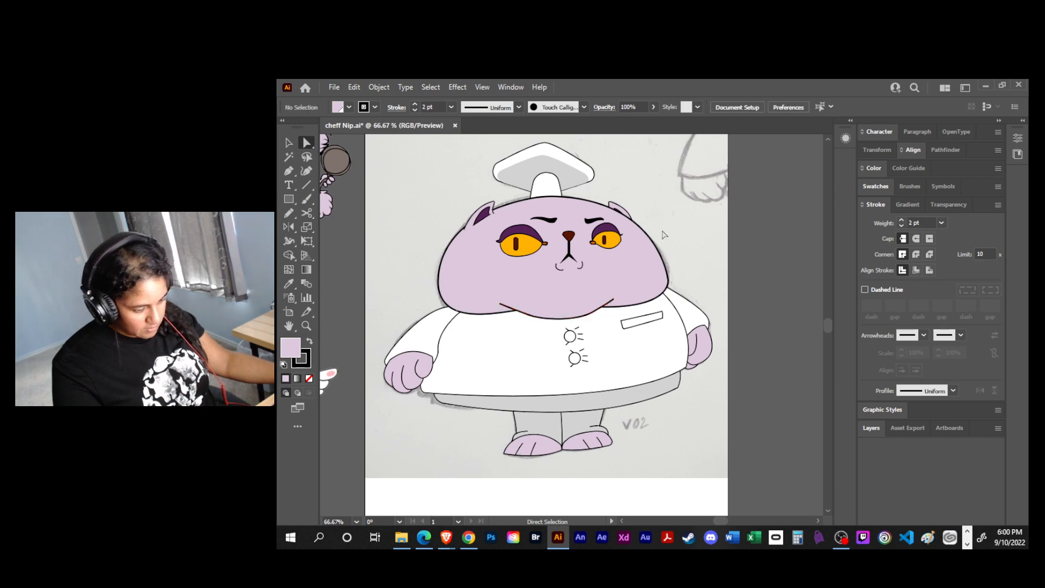
- Set the stroke weight of both outer ear shapes to 2 pt
{"action": "left_click", "coordinate": [492, 205]}
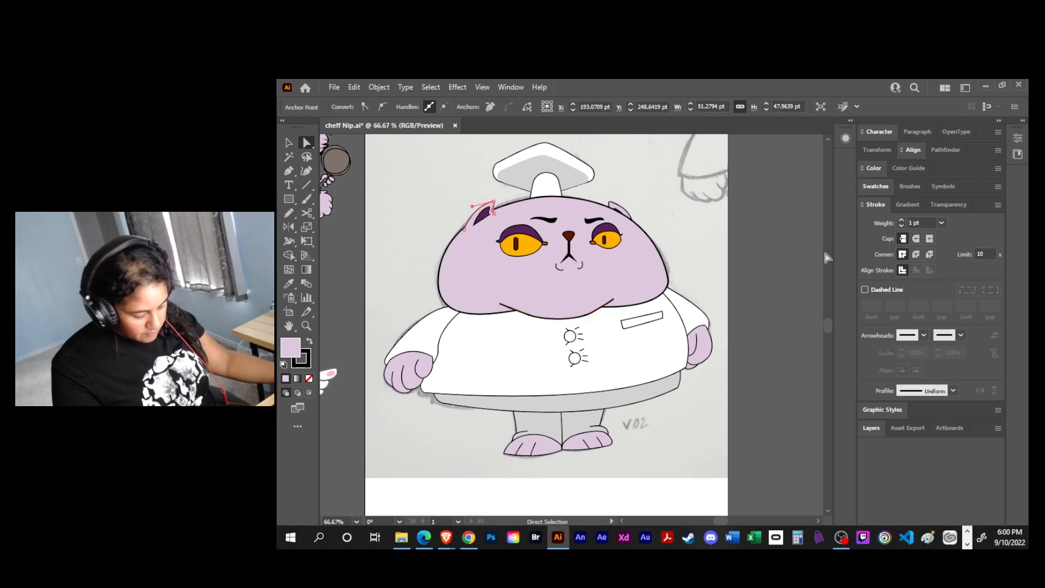
{"action": "left_click", "coordinate": [901, 220]}
{"action": "left_click", "coordinate": [628, 216]}
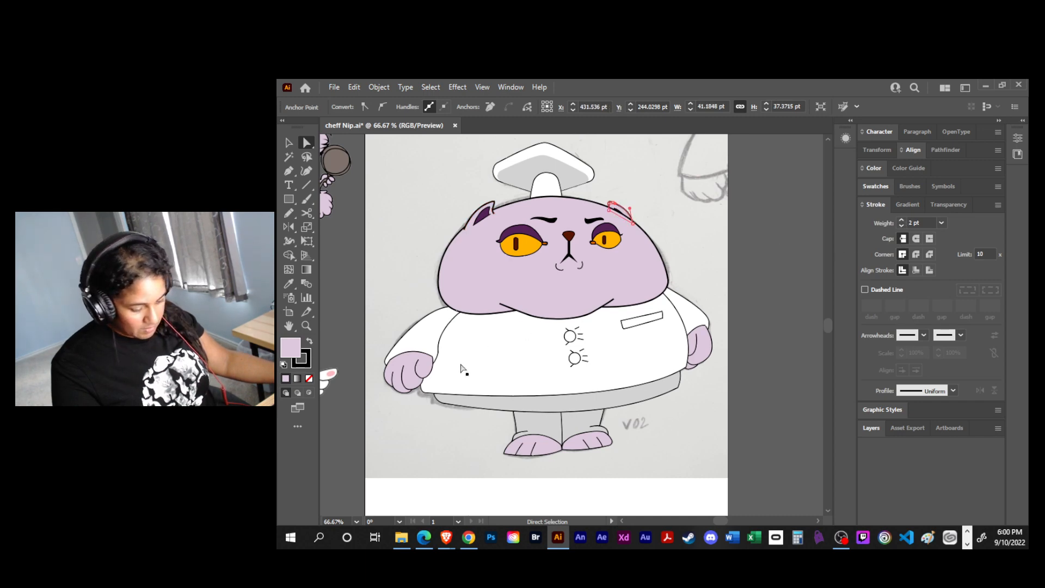
{"action": "left_click", "coordinate": [425, 430]}
- Set the stroke weight of the left sleeve, jacket body and right sleeve to 2 pt
{"action": "left_click", "coordinate": [438, 333]}
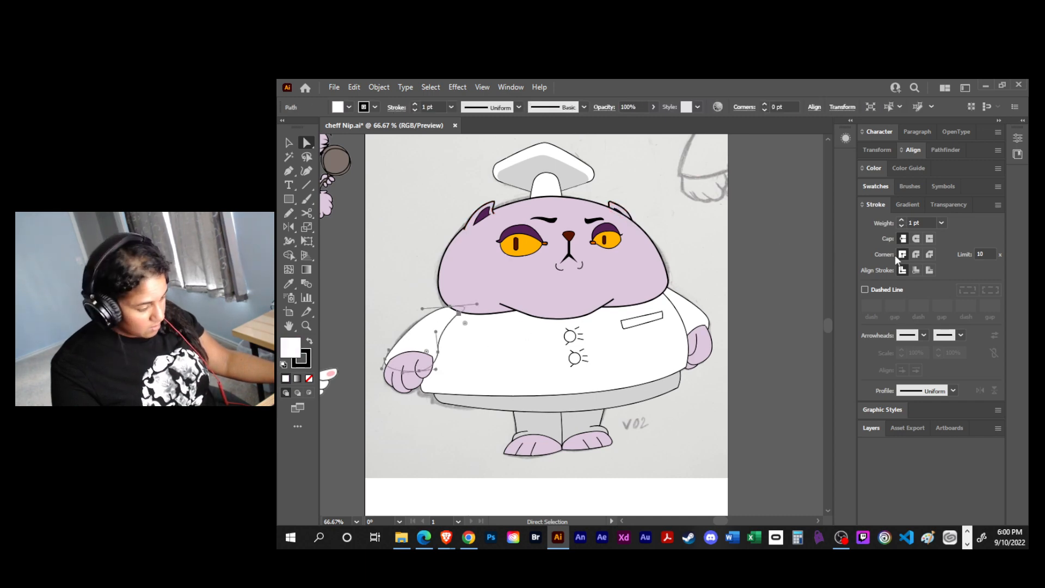
{"action": "left_click", "coordinate": [510, 357]}
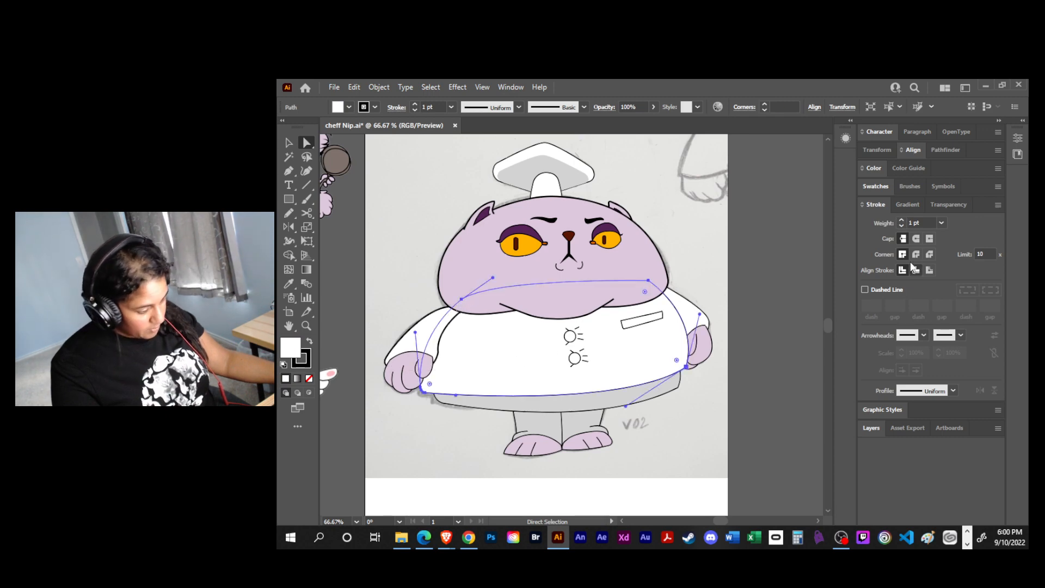
{"action": "left_click", "coordinate": [901, 220]}
{"action": "left_click", "coordinate": [775, 315]}
{"action": "left_click", "coordinate": [695, 314]}
{"action": "left_click", "coordinate": [901, 220]}
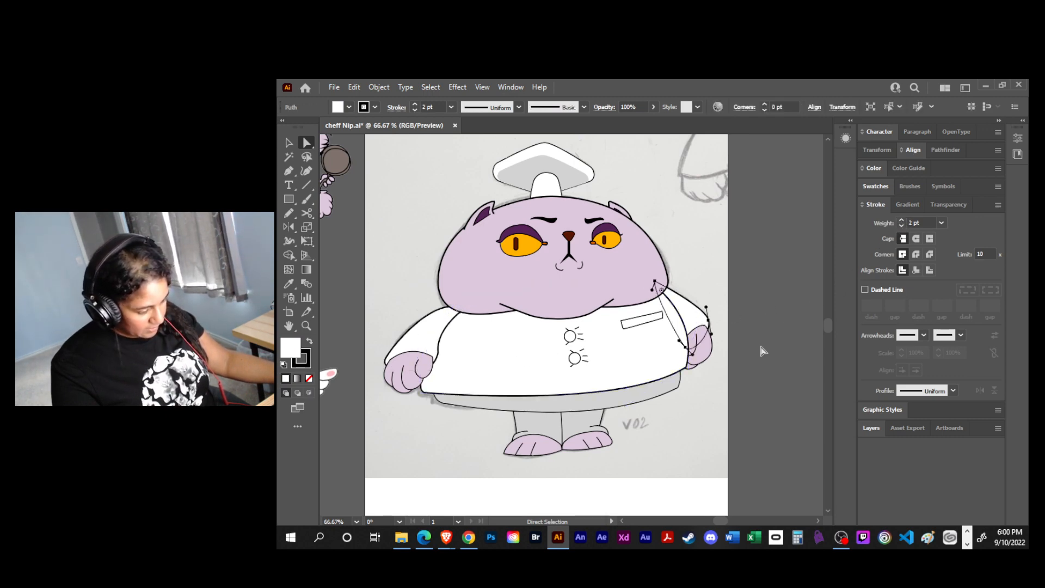
{"action": "left_click", "coordinate": [776, 304]}
- Set the stroke weight of the left hand outline and its finger lines to 2 pt
{"action": "left_click", "coordinate": [391, 375]}
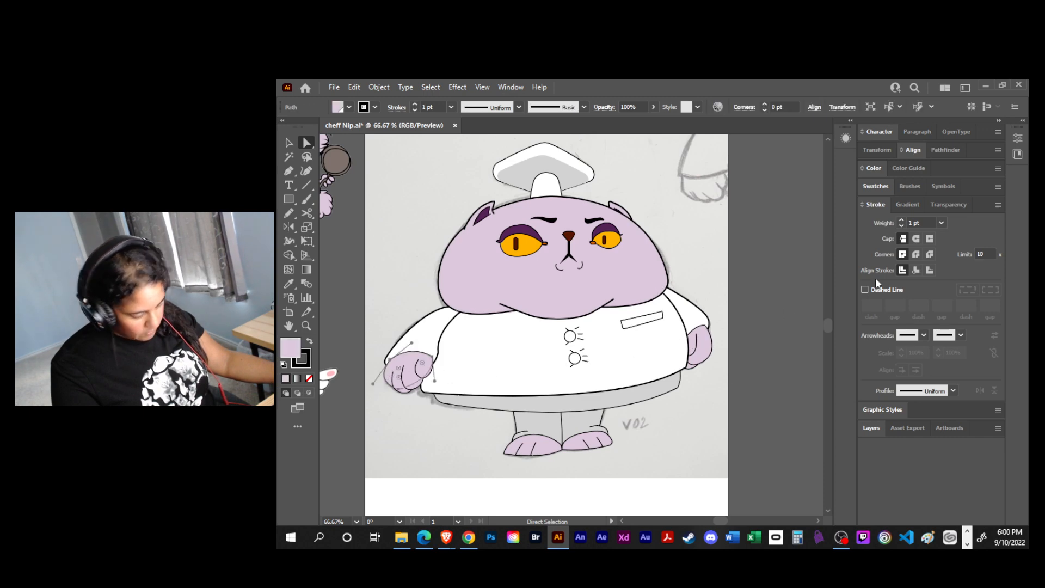
{"action": "left_click", "coordinate": [901, 219]}
{"action": "left_click", "coordinate": [405, 415]}
{"action": "left_click", "coordinate": [394, 387]}
{"action": "left_click", "coordinate": [409, 381], "text": "shift"}
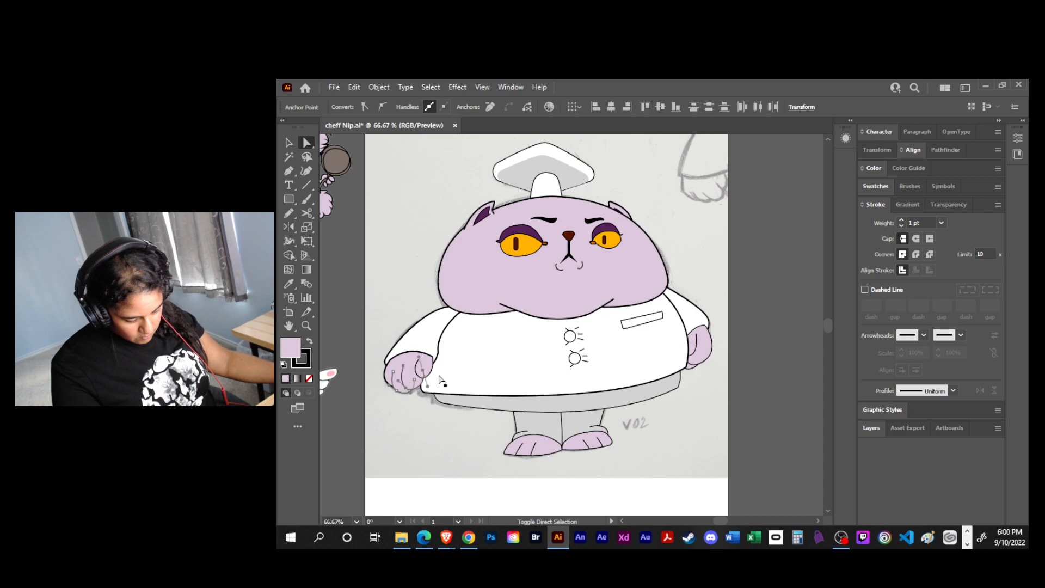
{"action": "left_click", "coordinate": [423, 371], "text": "shift"}
{"action": "left_click", "coordinate": [423, 372], "text": "shift"}
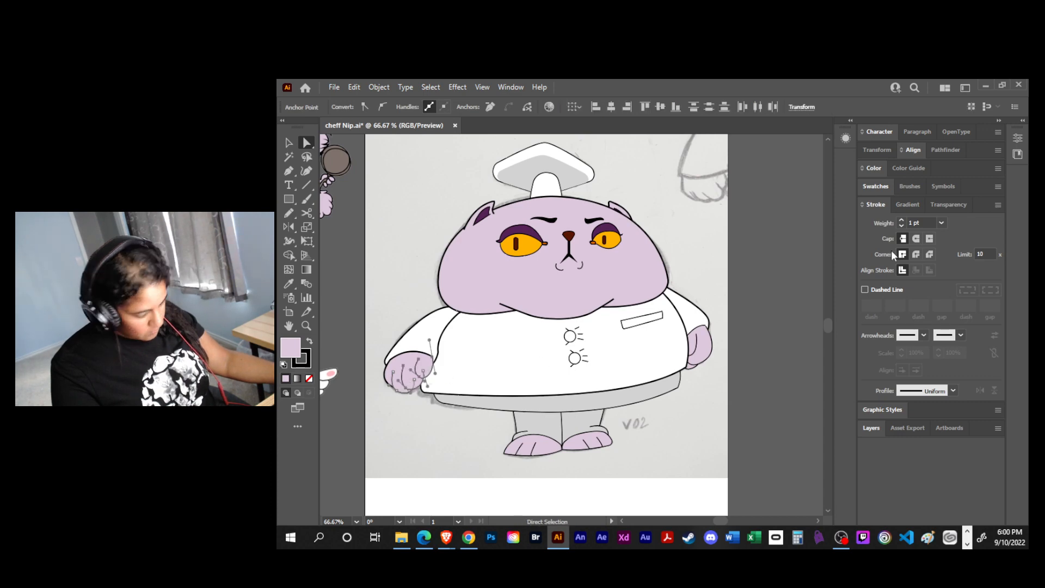
{"action": "left_click", "coordinate": [901, 220]}
{"action": "left_click", "coordinate": [814, 338]}
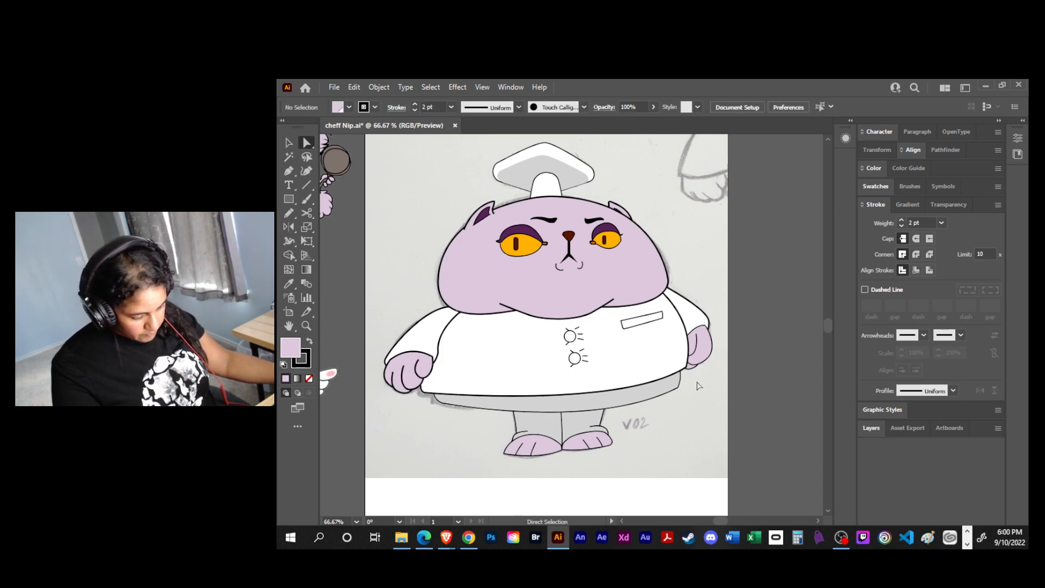
- Set the stroke weight of the right hand and the grey hem below the jacket to 2 pt
{"action": "left_click", "coordinate": [696, 359]}
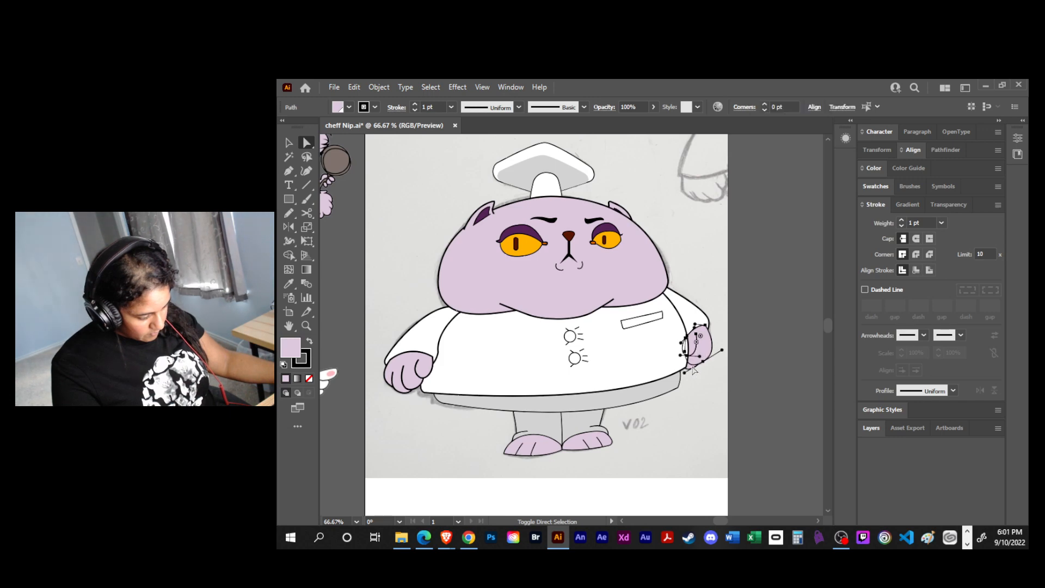
{"action": "left_click", "coordinate": [900, 221]}
{"action": "left_click", "coordinate": [748, 394]}
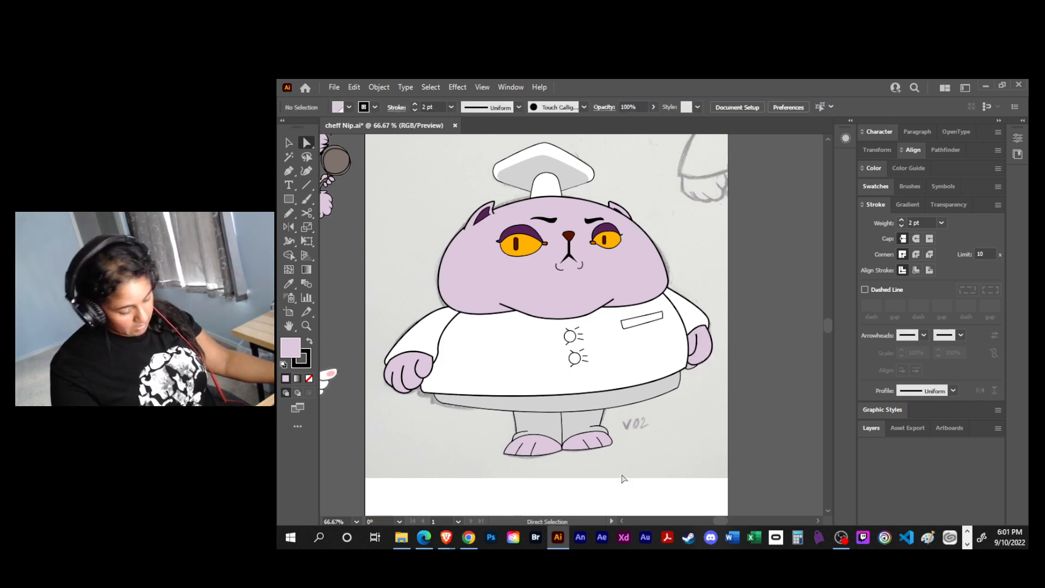
{"action": "left_click", "coordinate": [602, 389]}
{"action": "left_click", "coordinate": [900, 221]}
{"action": "left_click", "coordinate": [763, 397]}
- Set the stroke weight of both grey trouser legs to 2 pt
{"action": "left_click", "coordinate": [536, 426]}
{"action": "left_click", "coordinate": [578, 425], "text": "shift"}
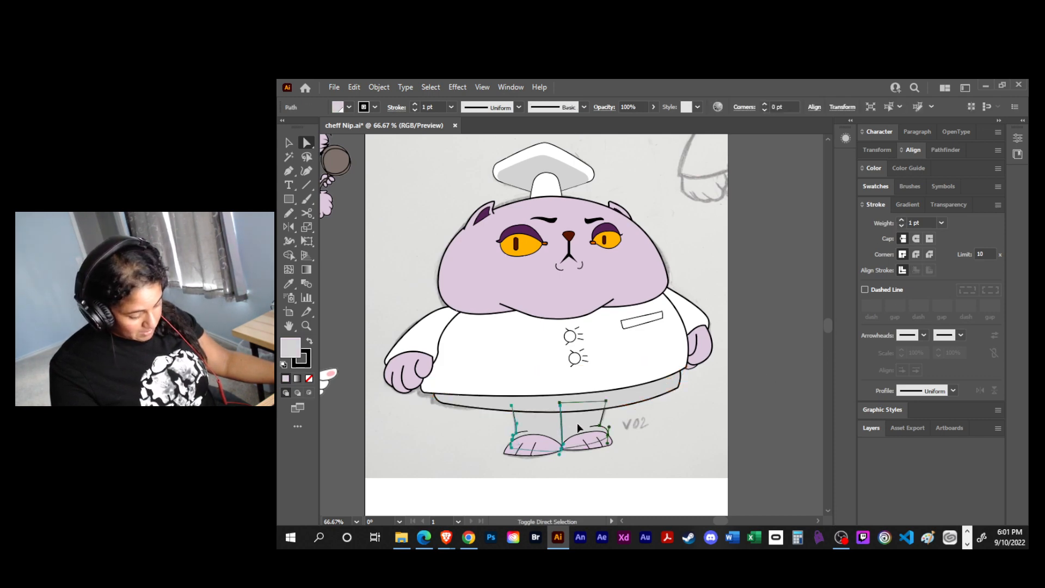
{"action": "left_click", "coordinate": [900, 221]}
{"action": "left_click", "coordinate": [755, 392]}
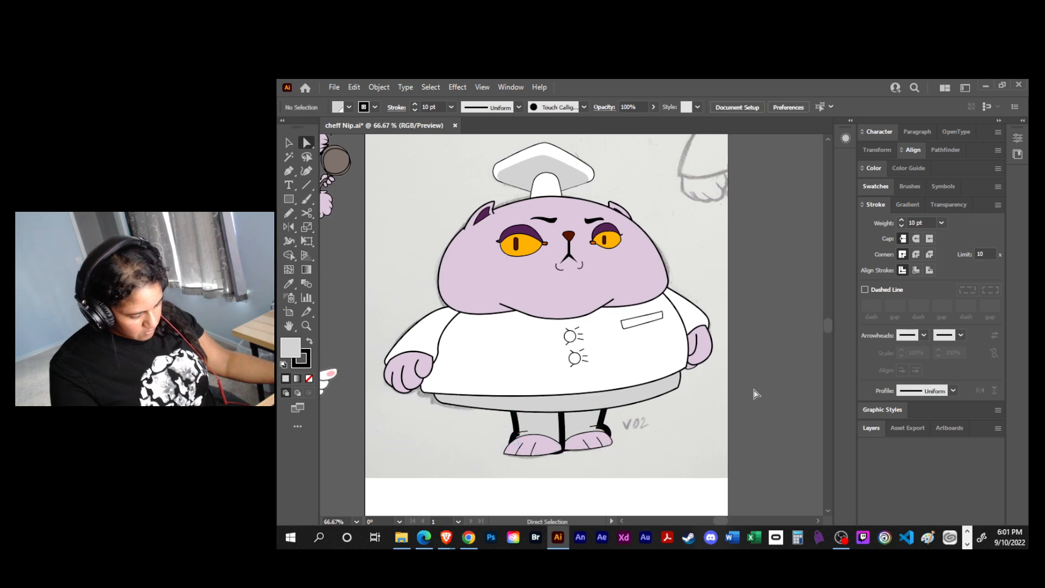
{"action": "key", "text": "ctrl+z"}
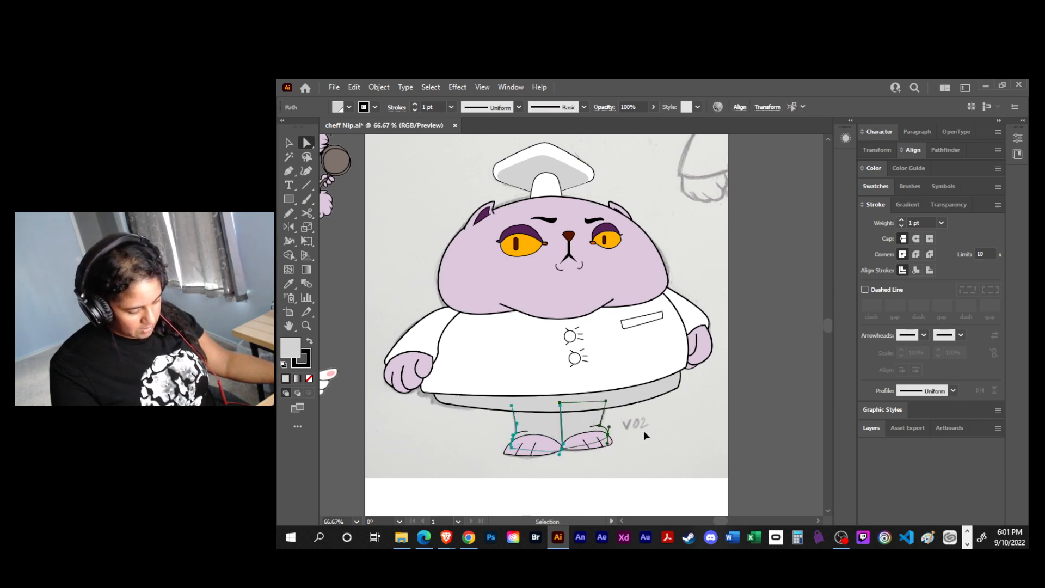
{"action": "left_click", "coordinate": [901, 220]}
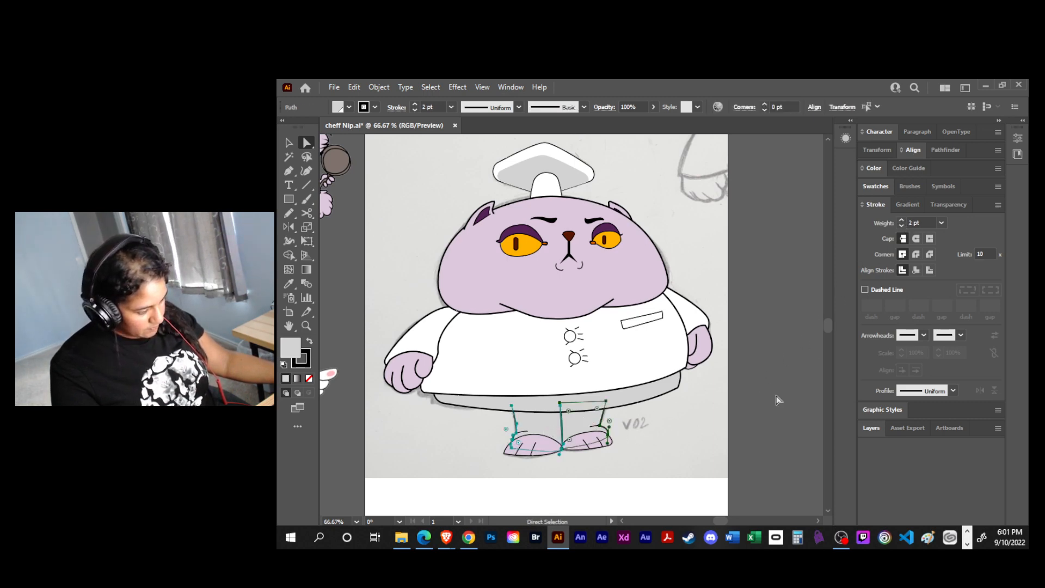
{"action": "left_click", "coordinate": [617, 492]}
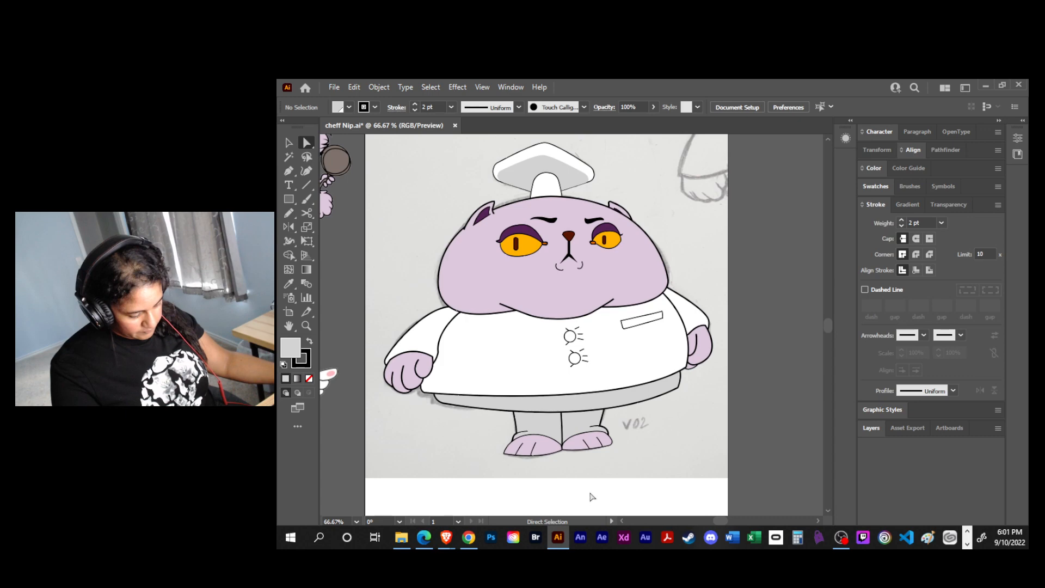
- Set the stroke weight of both foot outlines to 2 pt
{"action": "left_click", "coordinate": [547, 458]}
{"action": "left_click", "coordinate": [578, 451], "text": "shift"}
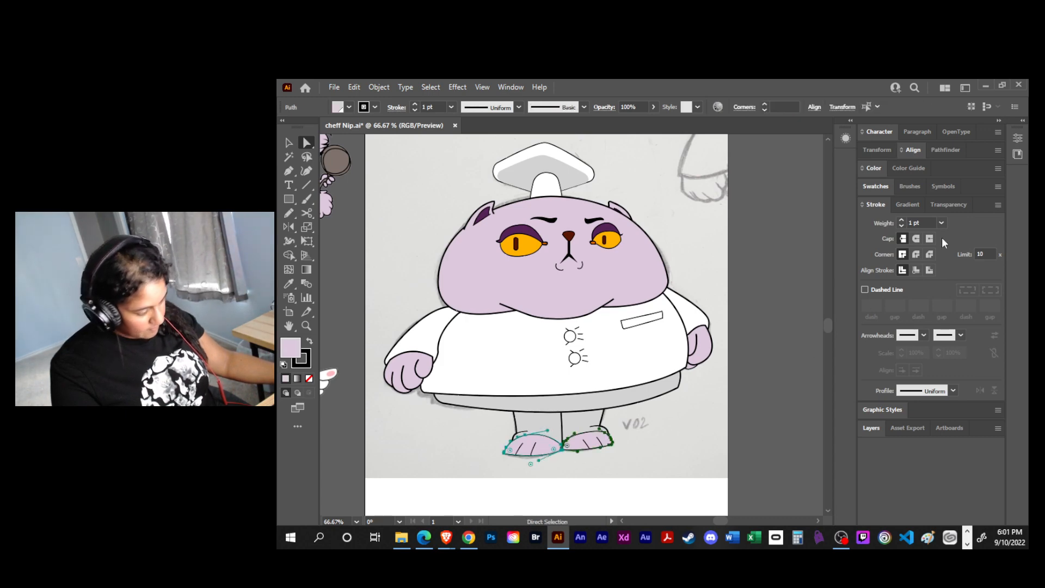
{"action": "left_click", "coordinate": [901, 220]}
{"action": "left_click", "coordinate": [750, 381]}
{"action": "mouse_move", "coordinate": [788, 382]}
{"action": "left_mouse_down"}
{"action": "mouse_move", "coordinate": [777, 406]}
{"action": "mouse_move", "coordinate": [782, 393]}
{"action": "left_mouse_up"}
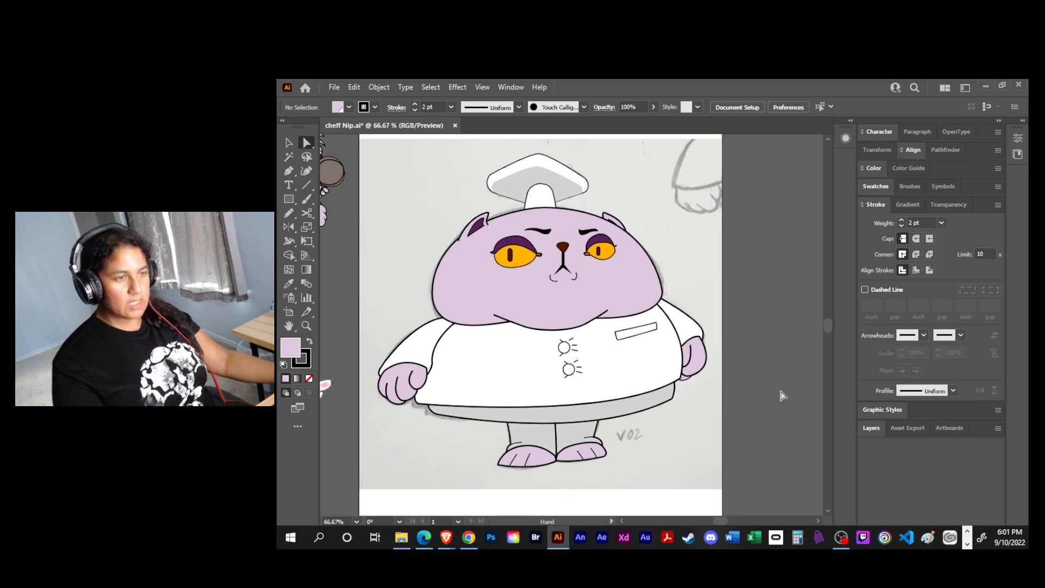
- Set the stroke weight of the chef hat's band and top to 2 pt and save the file
{"action": "left_click", "coordinate": [553, 195]}
{"action": "left_click", "coordinate": [901, 219]}
{"action": "left_click", "coordinate": [686, 209]}
{"action": "left_click", "coordinate": [585, 186]}
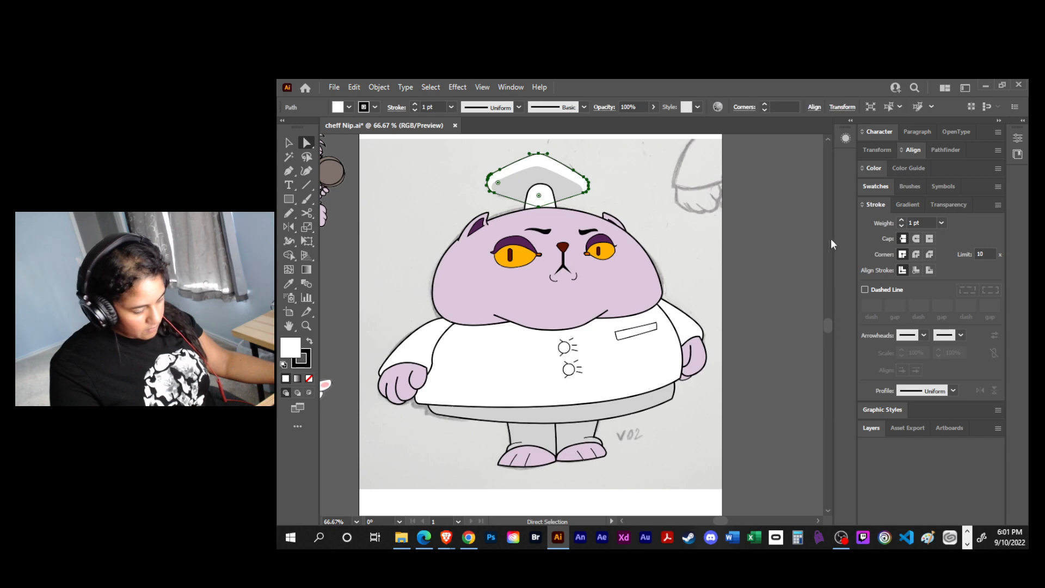
{"action": "left_click", "coordinate": [903, 219]}
{"action": "left_click", "coordinate": [733, 289]}
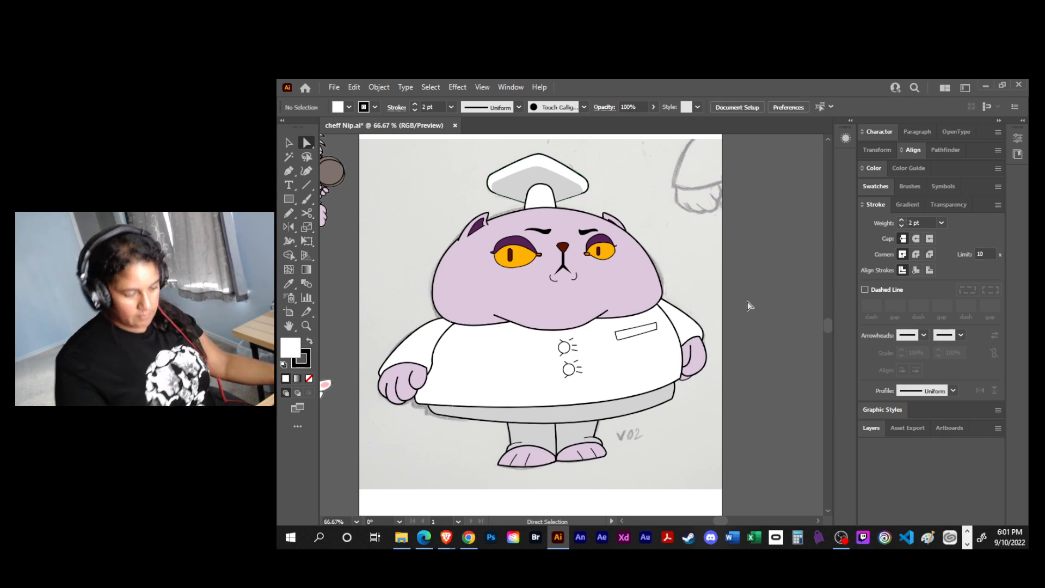
{"action": "key", "text": "ctrl+s"}
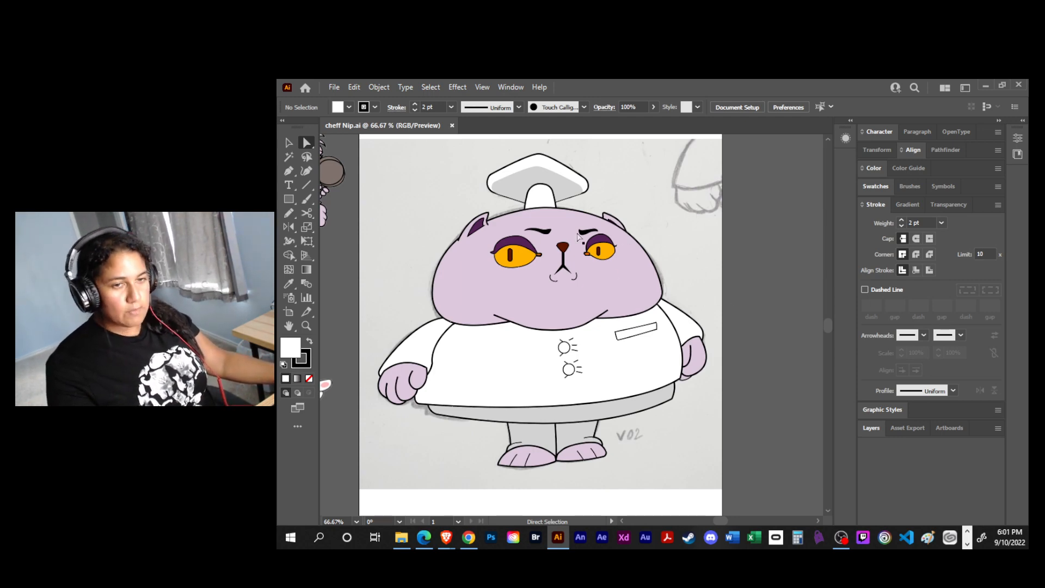
- Display the layer list with the face details collapsed, and lock every layer except head
{"action": "left_click_drag", "start_coordinate": [427, 282], "coordinate": [585, 347]}
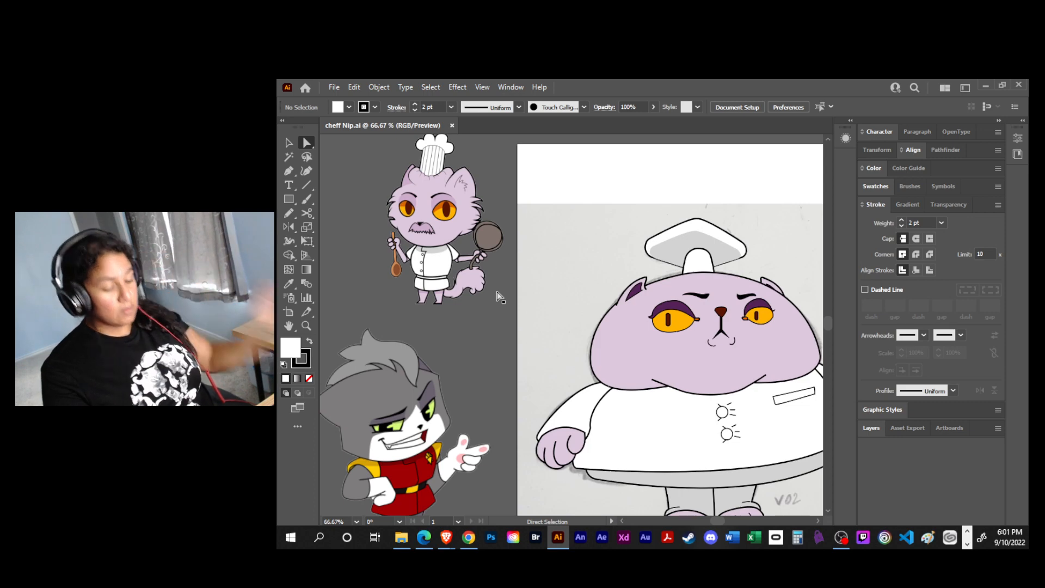
{"action": "left_click_drag", "start_coordinate": [739, 350], "coordinate": [583, 291]}
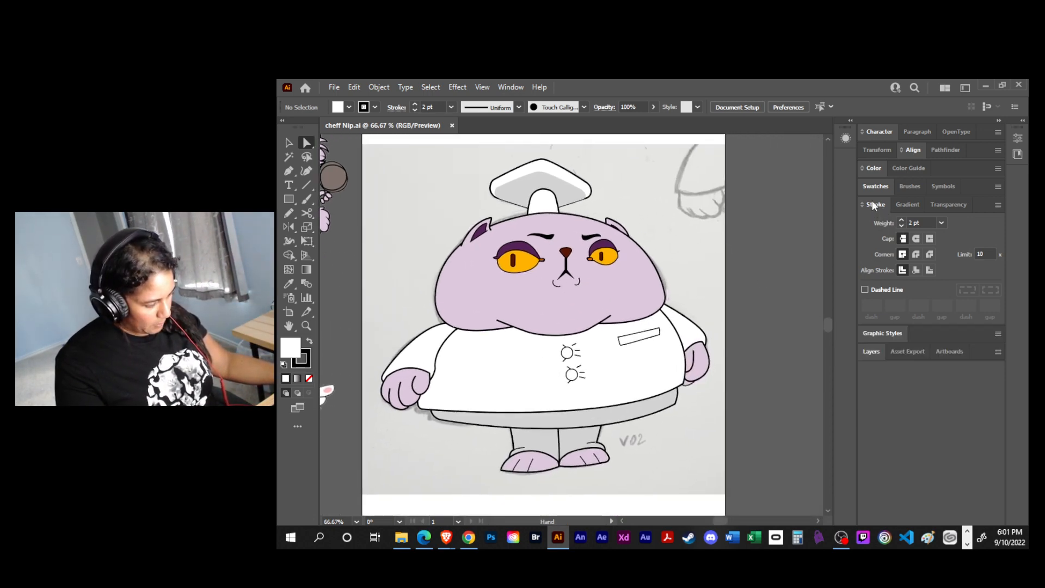
{"action": "left_click", "coordinate": [872, 203]}
{"action": "left_click", "coordinate": [877, 260]}
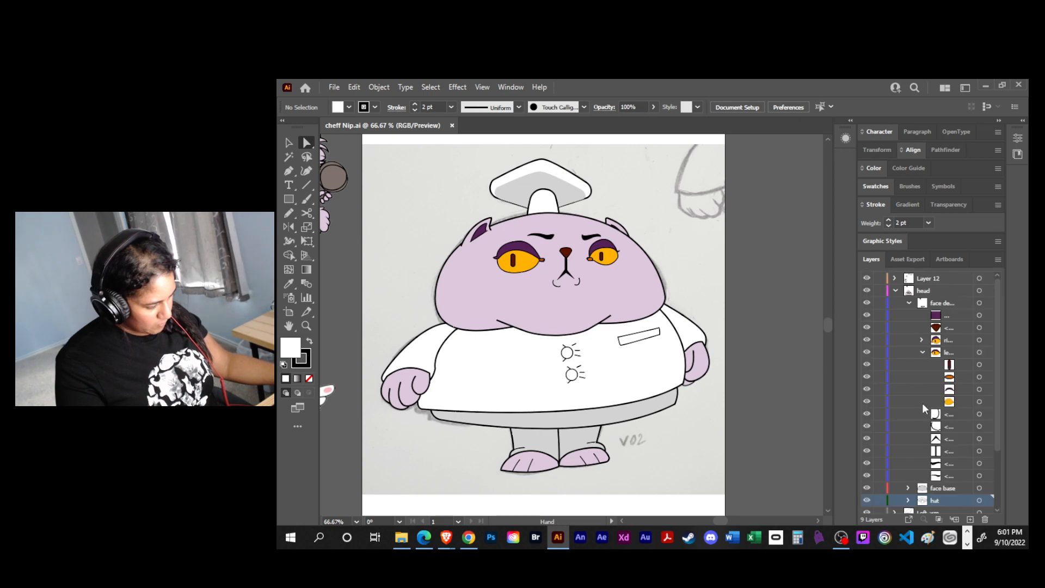
{"action": "left_click", "coordinate": [907, 303]}
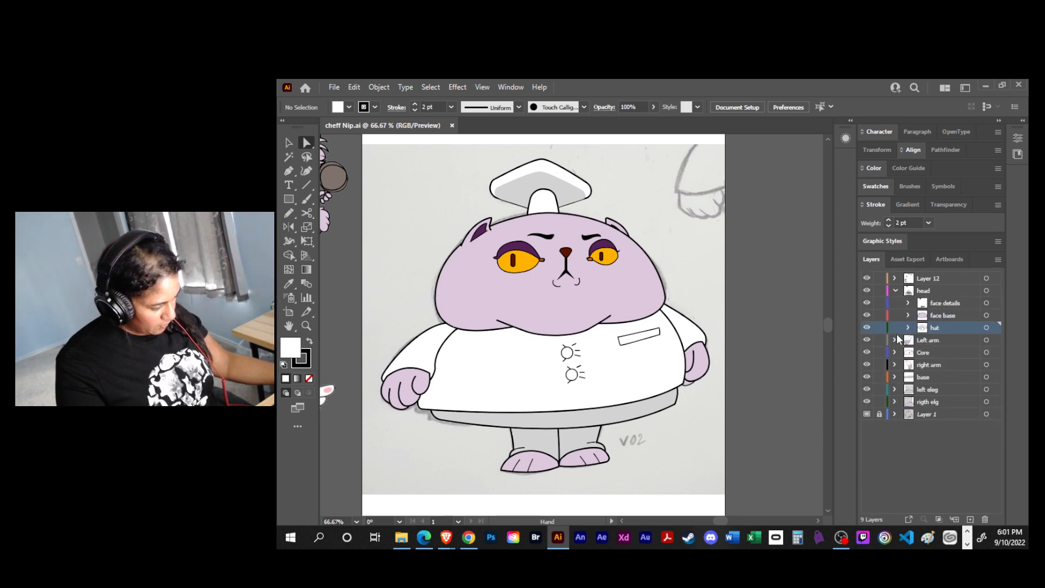
{"action": "left_click", "coordinate": [894, 289]}
{"action": "left_click", "coordinate": [878, 278]}
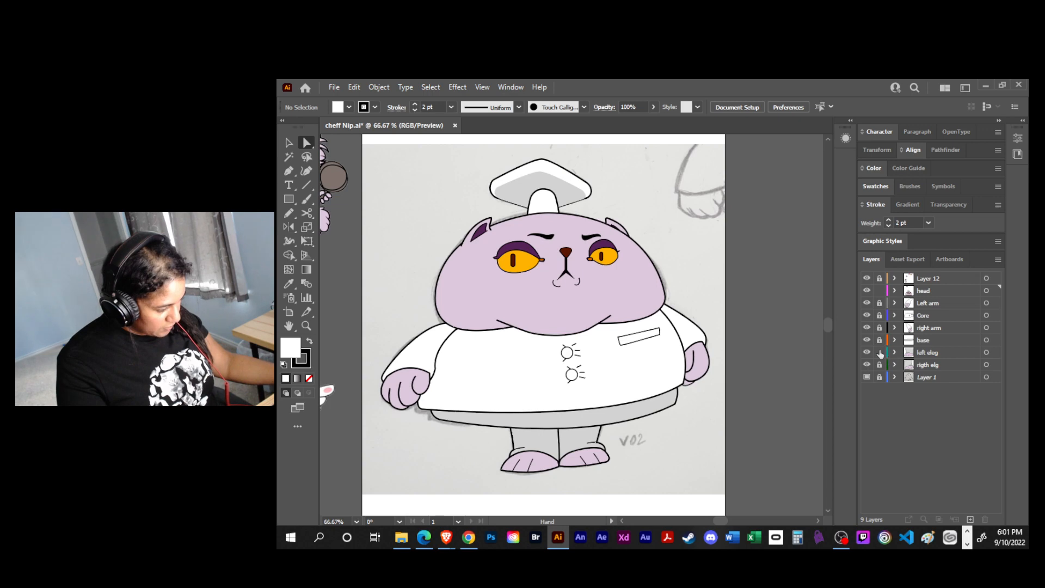
{"action": "left_click", "coordinate": [894, 291]}
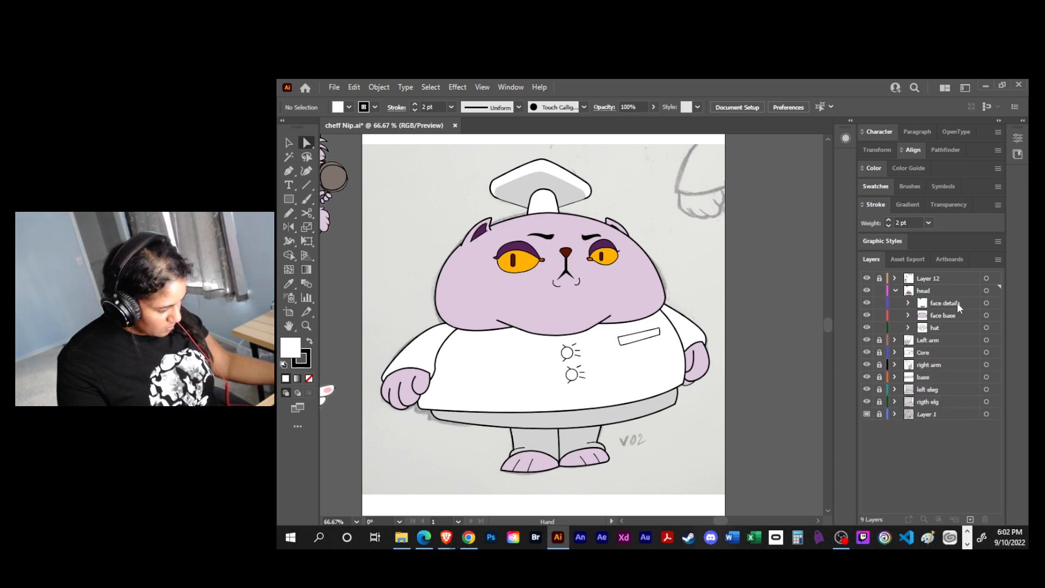
- Move the deep purple palette rectangle from the face details layer to Layer 12, relock Layer 12 and save the file
{"action": "scroll", "coordinate": [821, 392], "scroll_direction": "up", "scroll_amount": 5}
{"action": "left_click", "coordinate": [879, 279]}
{"action": "left_click", "coordinate": [986, 303]}
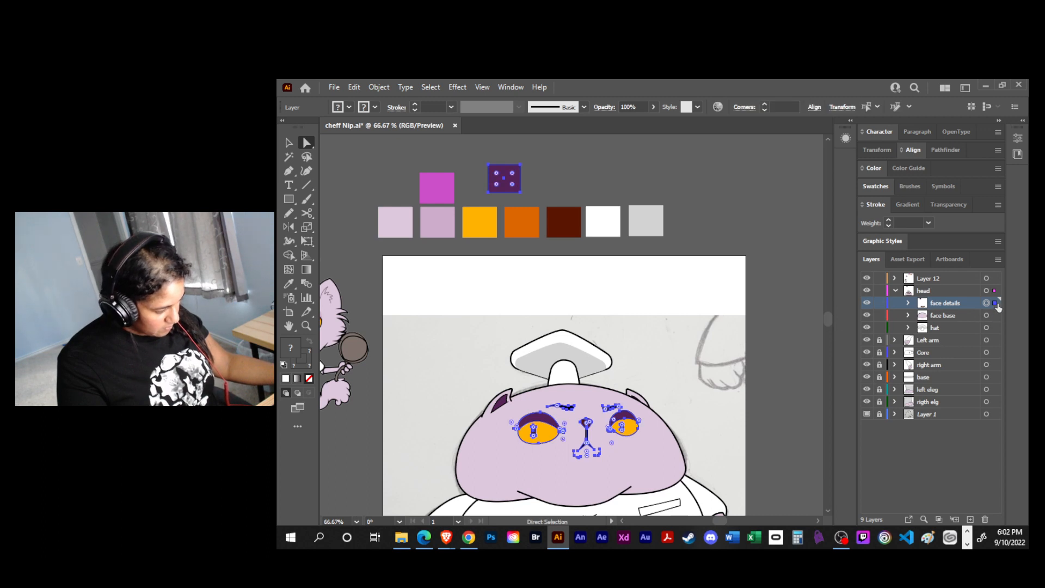
{"action": "left_click", "coordinate": [770, 245]}
{"action": "left_click", "coordinate": [518, 191]}
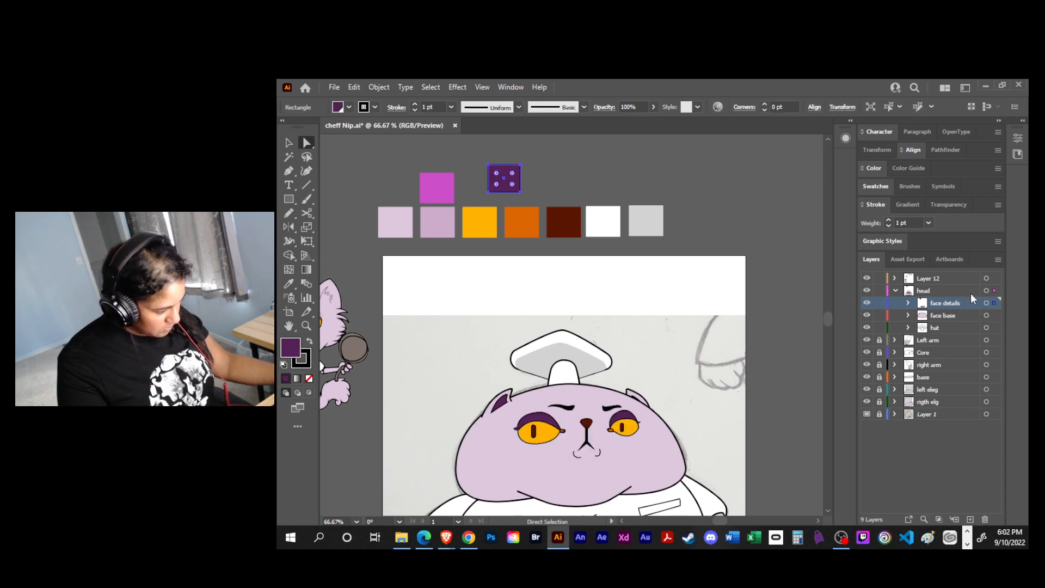
{"action": "left_click", "coordinate": [994, 279]}
{"action": "left_click", "coordinate": [760, 245]}
{"action": "left_click", "coordinate": [879, 279]}
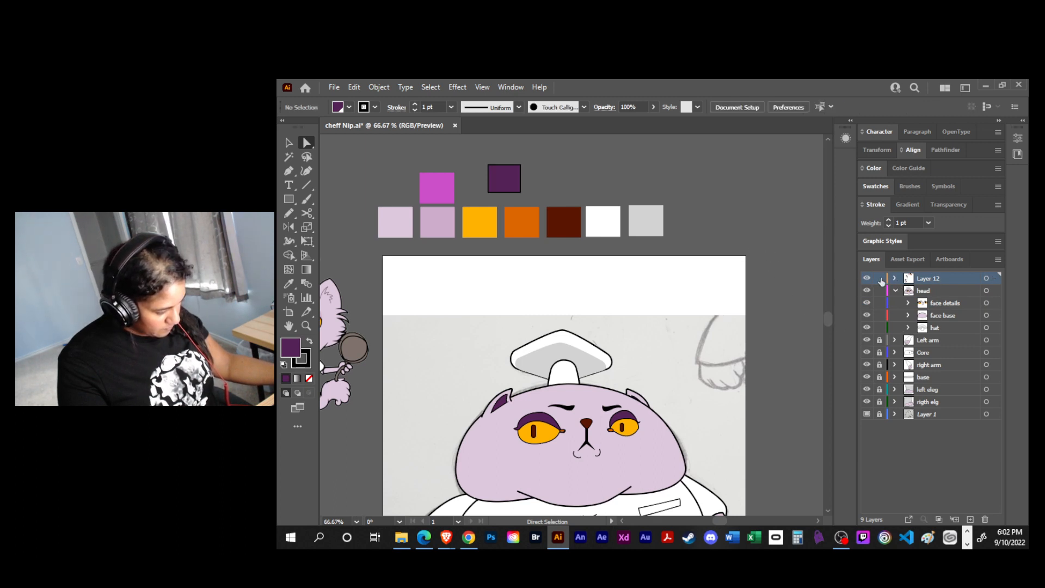
{"action": "left_click_drag", "start_coordinate": [659, 376], "coordinate": [656, 270]}
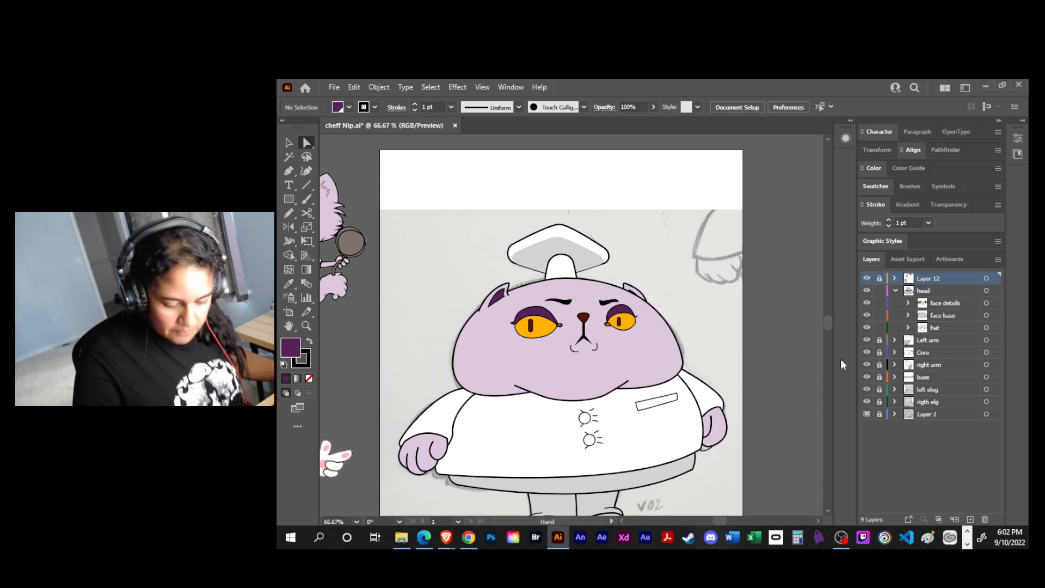
{"action": "key", "text": "ctrl+s"}
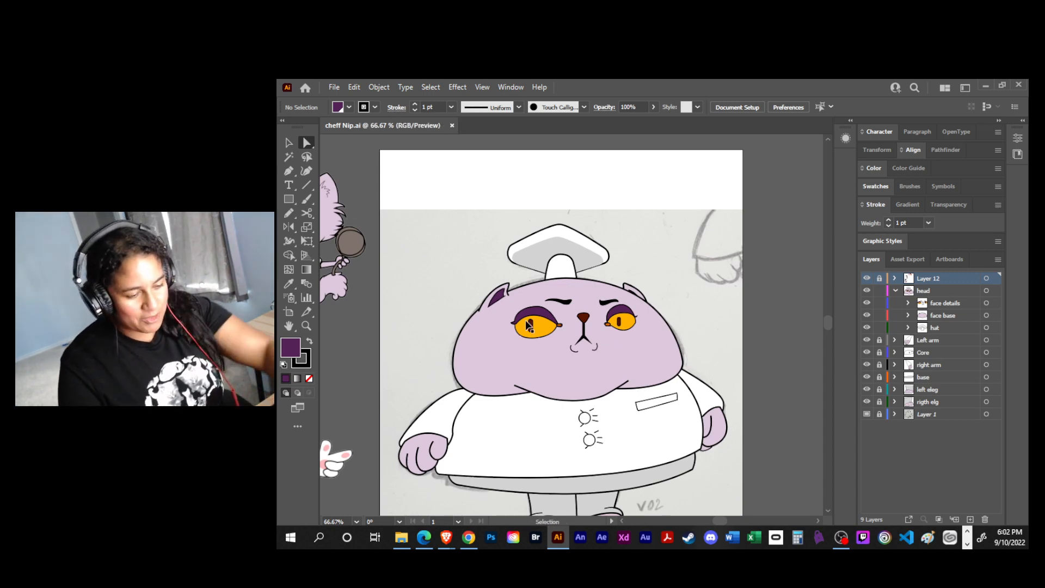
- Set the stroke weight of the left eye's yellow base shape to 6 pt
{"action": "key", "text": "ctrl+equal"}
{"action": "key", "text": "ctrl+equal"}
{"action": "left_click", "coordinate": [518, 341]}
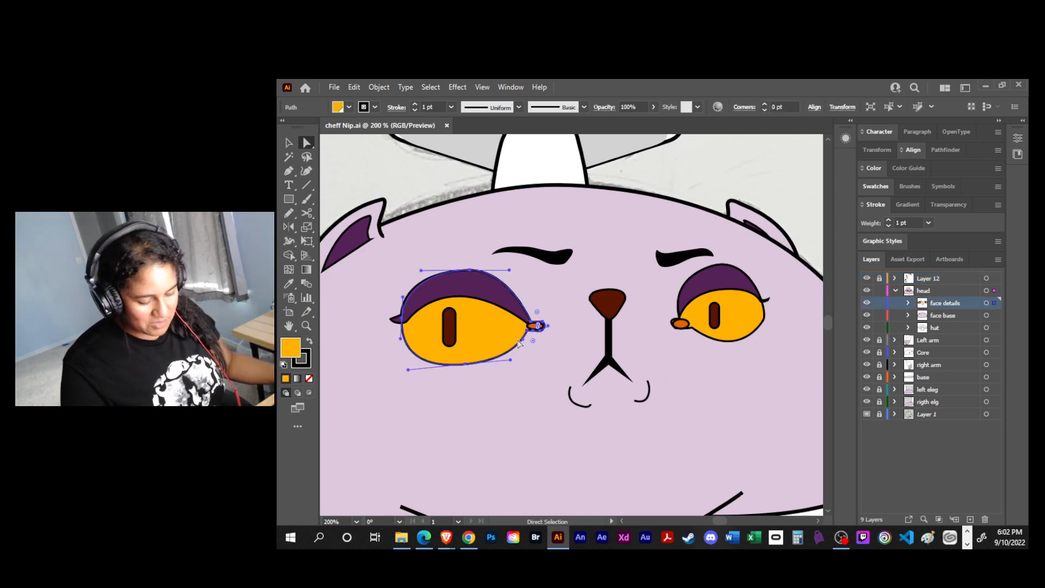
{"action": "left_click", "coordinate": [907, 303]}
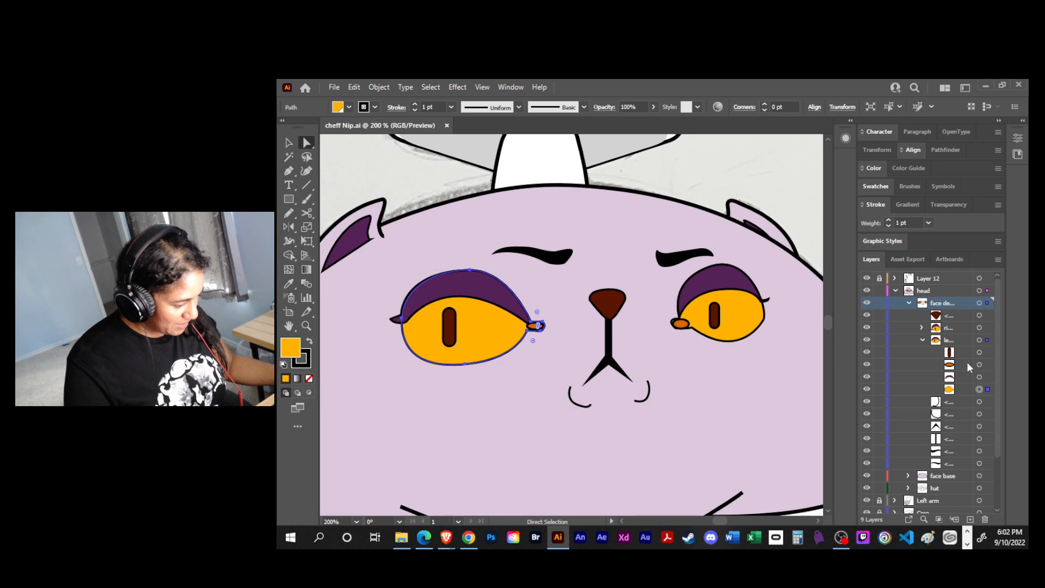
{"action": "left_click", "coordinate": [889, 219]}
{"action": "left_click", "coordinate": [889, 219]}
{"action": "left_click", "coordinate": [888, 219]}
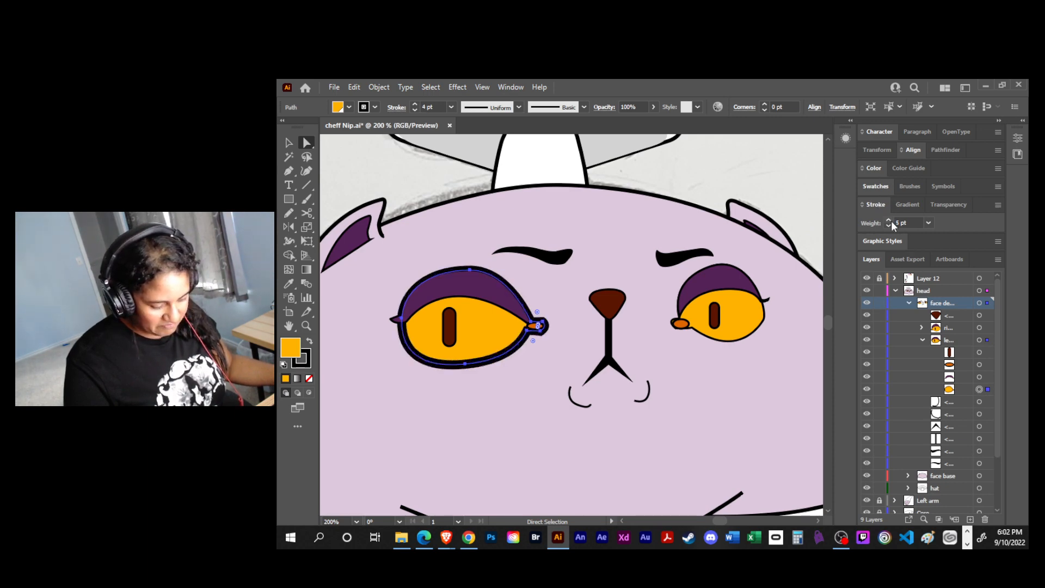
{"action": "left_click", "coordinate": [673, 176]}
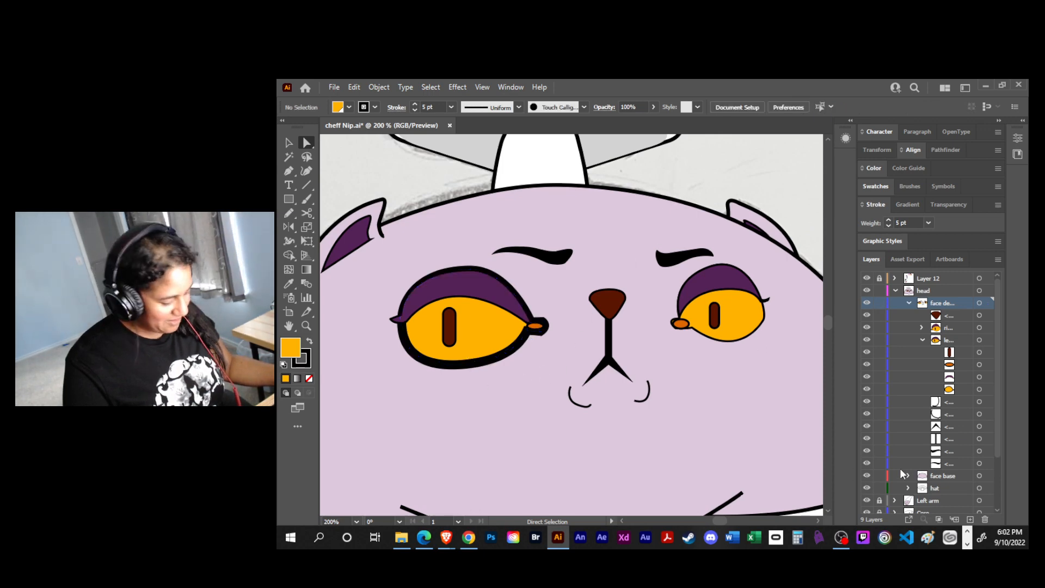
{"action": "left_click", "coordinate": [979, 389]}
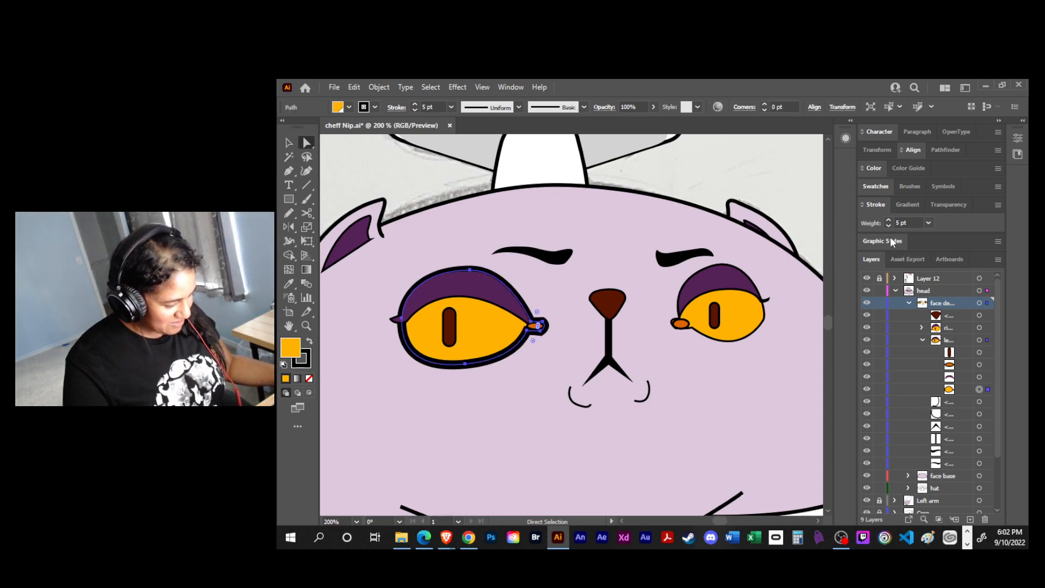
{"action": "left_click", "coordinate": [888, 219]}
{"action": "left_click", "coordinate": [701, 160]}
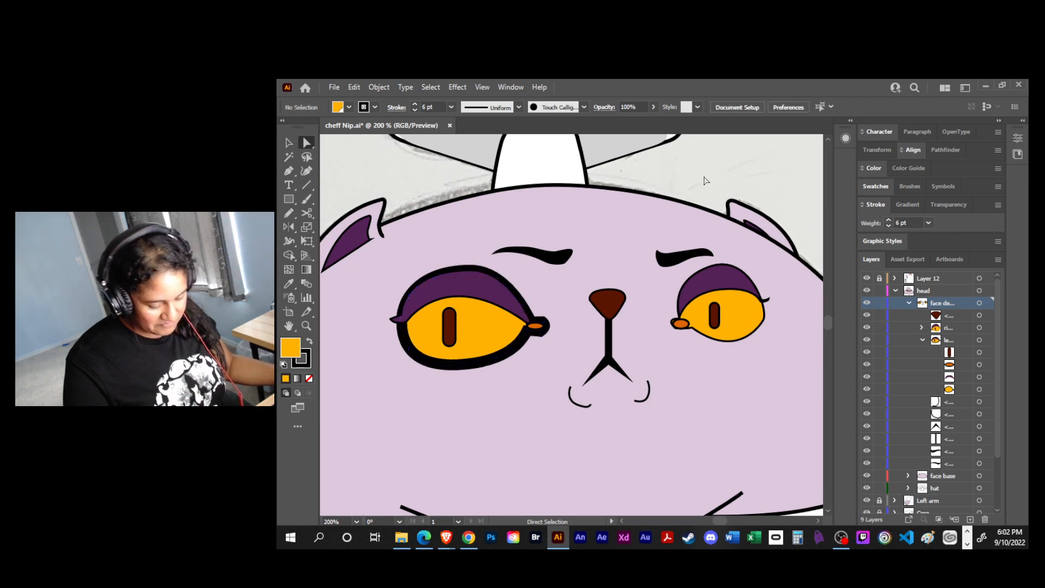
- Set the stroke weight of the right eye's yellow base shape to 6 pt
{"action": "left_click", "coordinate": [922, 329]}
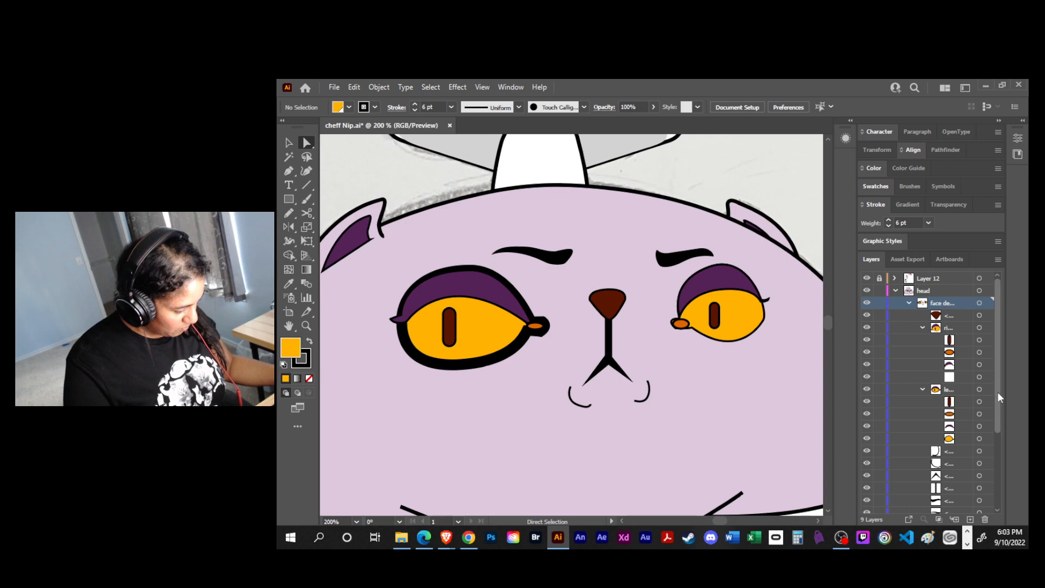
{"action": "left_click", "coordinate": [979, 377]}
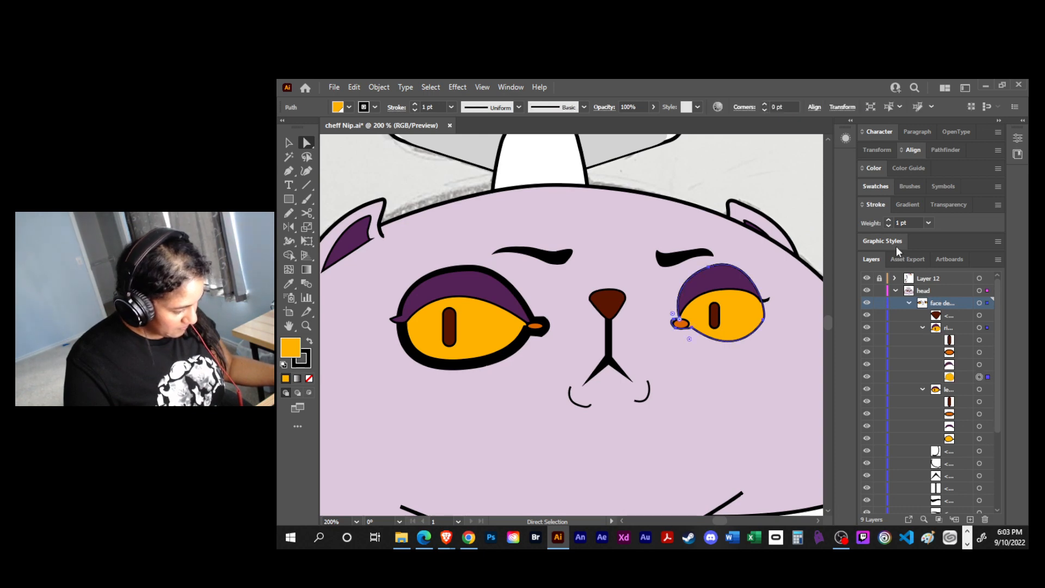
{"action": "left_click", "coordinate": [888, 220]}
{"action": "left_click", "coordinate": [887, 220]}
{"action": "left_click", "coordinate": [888, 220]}
{"action": "left_click", "coordinate": [888, 220]}
{"action": "left_click", "coordinate": [888, 220]}
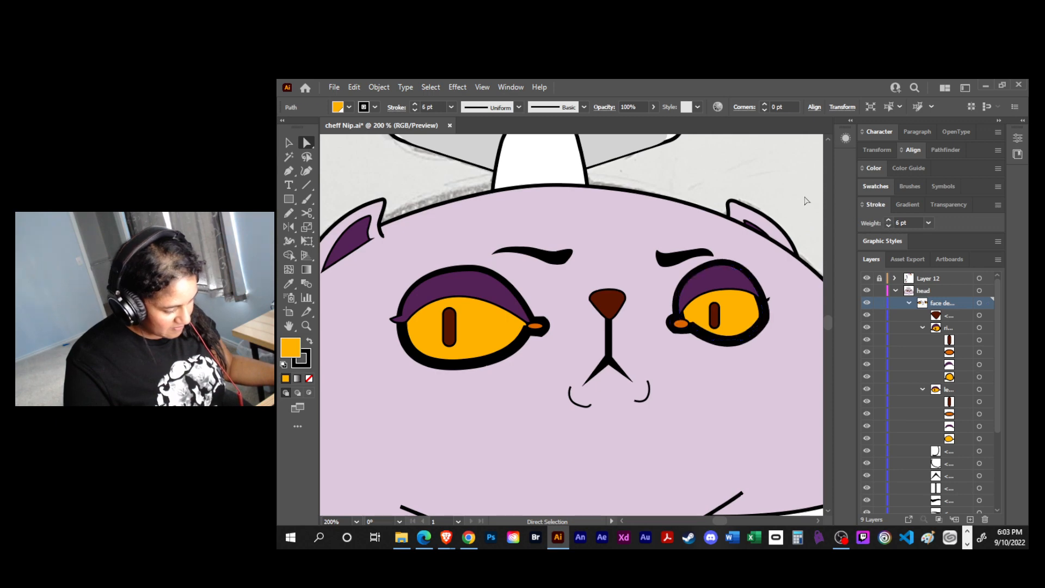
{"action": "key", "text": "ctrl+shift+a"}
{"action": "key", "text": "ctrl+minus"}
{"action": "key", "text": "ctrl+minus"}
{"action": "key", "text": "ctrl+minus"}
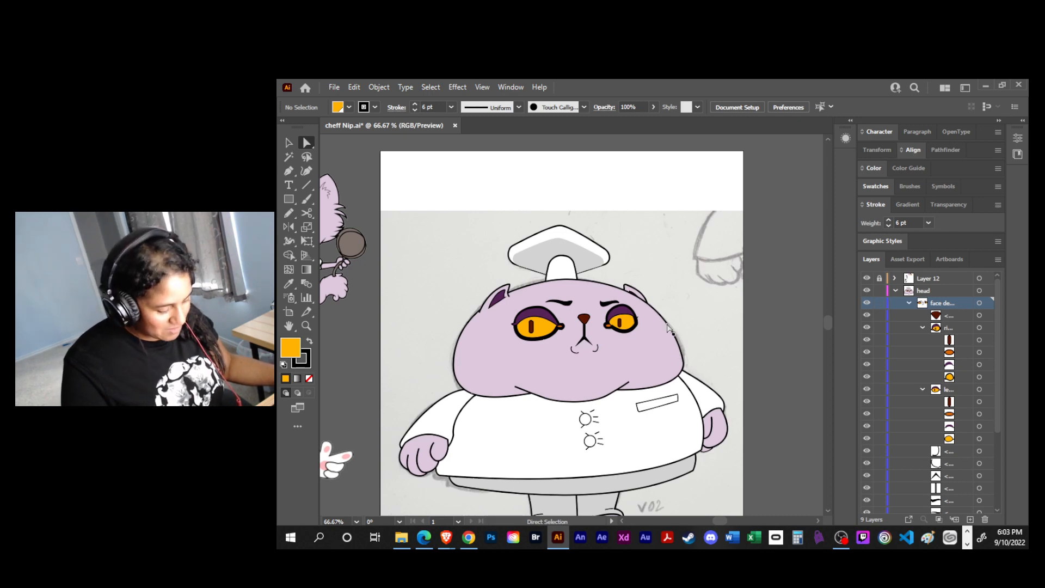
- Reduce the stroke weight of the right eye's yellow base shape to 4 pt
{"action": "left_click", "coordinate": [978, 377]}
{"action": "left_click", "coordinate": [888, 225]}
{"action": "left_click", "coordinate": [889, 226]}
{"action": "left_click", "coordinate": [702, 383]}
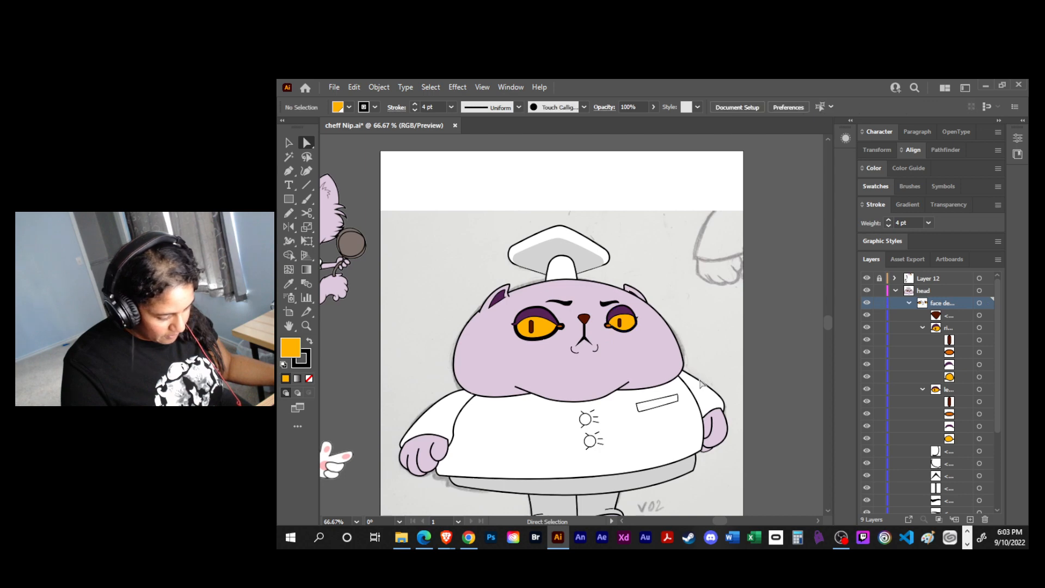
- Reduce the stroke weight of the left eye's yellow base shape to 5 pt and save the file
{"action": "left_click", "coordinate": [979, 439]}
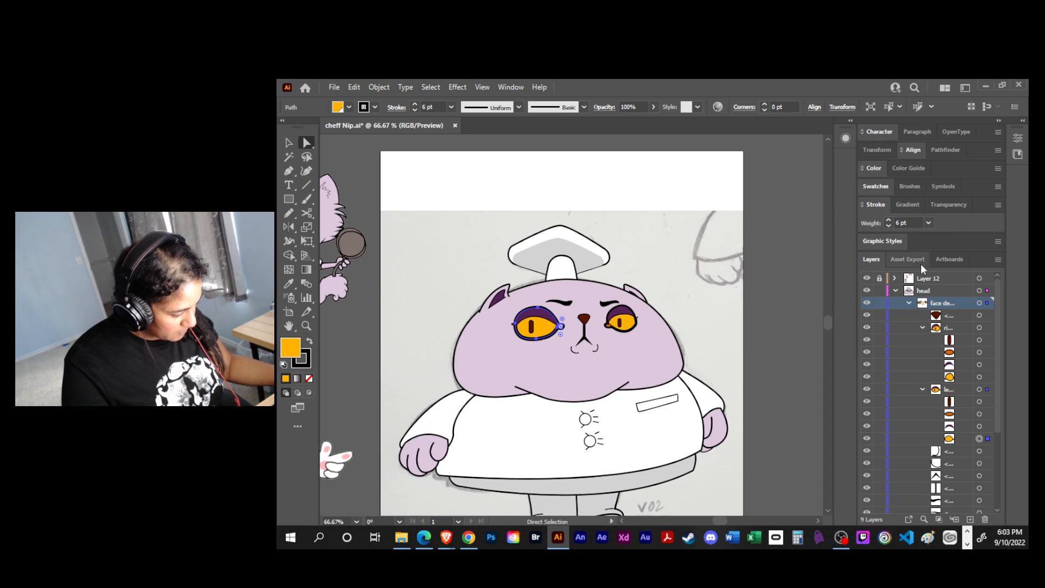
{"action": "left_click", "coordinate": [889, 226]}
{"action": "left_click", "coordinate": [762, 383]}
{"action": "left_click_drag", "start_coordinate": [785, 390], "coordinate": [744, 326]}
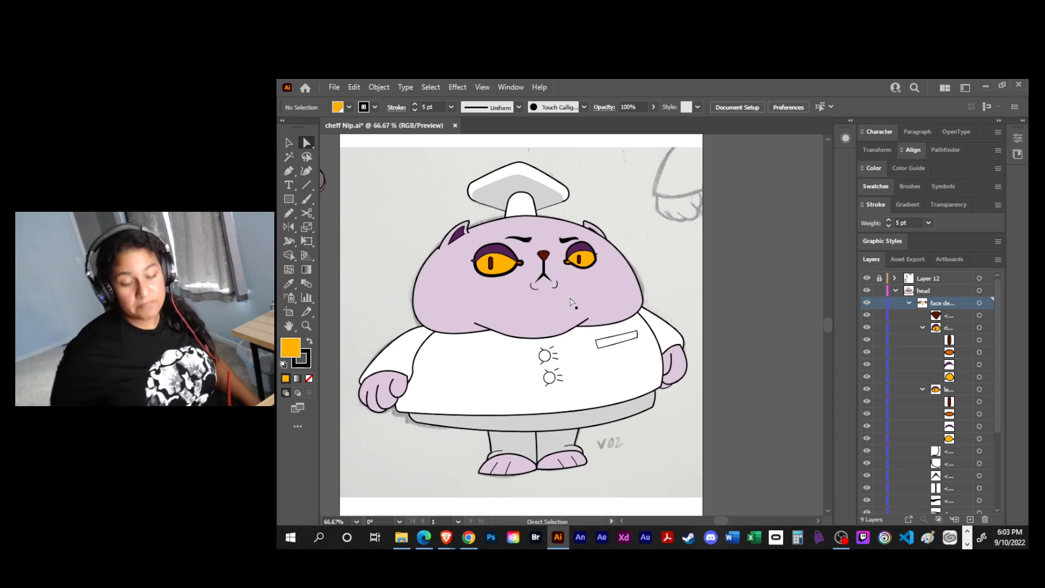
{"action": "key", "text": "ctrl"}
{"action": "key", "text": "ctrl+s"}
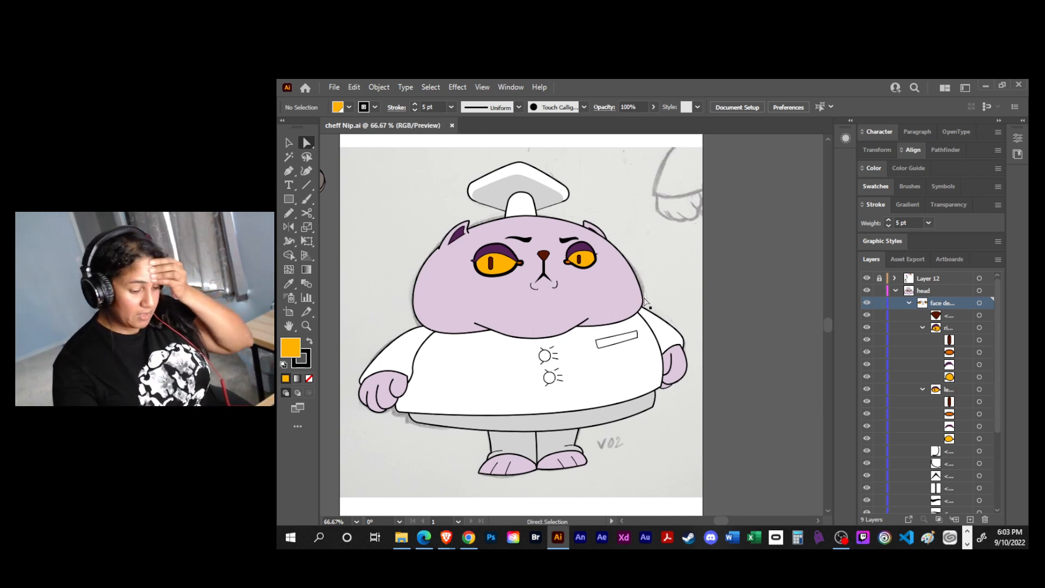
- Collapse the face details layer and unlock the left eleg and rigth elg layers
{"action": "key", "text": "space"}
{"action": "left_click_drag", "start_coordinate": [660, 454], "coordinate": [644, 455]}
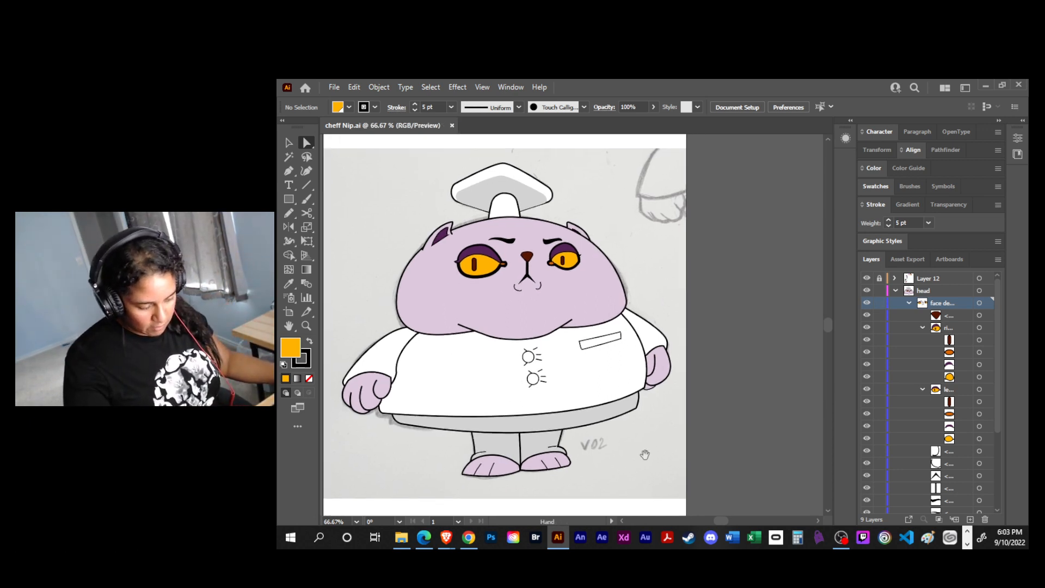
{"action": "left_click", "coordinate": [909, 302]}
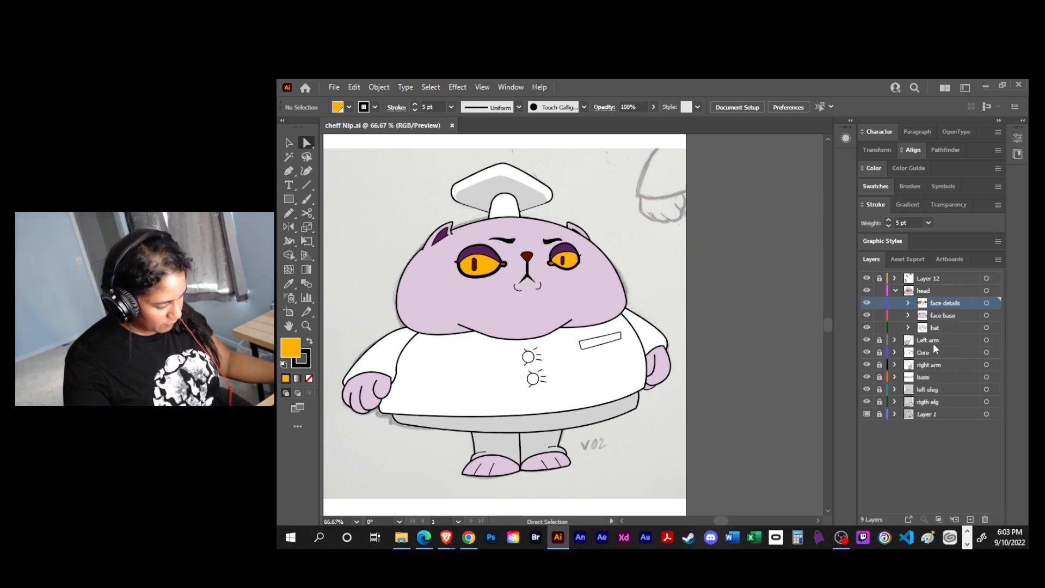
{"action": "left_click", "coordinate": [879, 389]}
{"action": "left_click", "coordinate": [879, 401]}
- Select all artwork on the left eleg and rigth elg layers and nudge both legs slightly to the right
{"action": "left_click", "coordinate": [986, 390]}
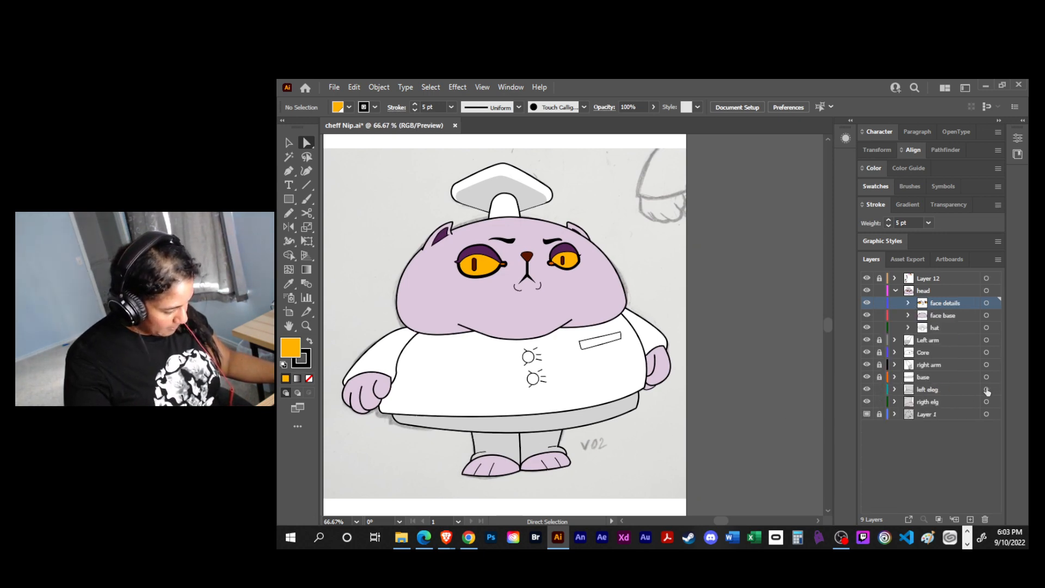
{"action": "left_click", "coordinate": [987, 401], "text": "shift"}
{"action": "key", "text": "Right"}
{"action": "key", "text": "Right"}
{"action": "key", "text": "Right"}
{"action": "key", "text": "Right"}
{"action": "key", "text": "Right"}
{"action": "key", "text": "Right"}
{"action": "key", "text": "Right"}
{"action": "key", "text": "Right"}
{"action": "key", "text": "Right"}
{"action": "key", "text": "Right"}
{"action": "key", "text": "Right"}
{"action": "key", "text": "Right"}
{"action": "key", "text": "Right"}
{"action": "key", "text": "Right"}
{"action": "key", "text": "Right"}
{"action": "key", "text": "Right"}
{"action": "key", "text": "Right"}
{"action": "key", "text": "Right"}
{"action": "key", "text": "Right"}
{"action": "key", "text": "Right"}
{"action": "key", "text": "Right"}
{"action": "key", "text": "Right"}
{"action": "key", "text": "Right"}
{"action": "key", "text": "Right"}
{"action": "key", "text": "Right"}
{"action": "key", "text": "Right"}
{"action": "key", "text": "Right"}
{"action": "key", "text": "Right"}
{"action": "key", "text": "Right"}
{"action": "key", "text": "Right"}
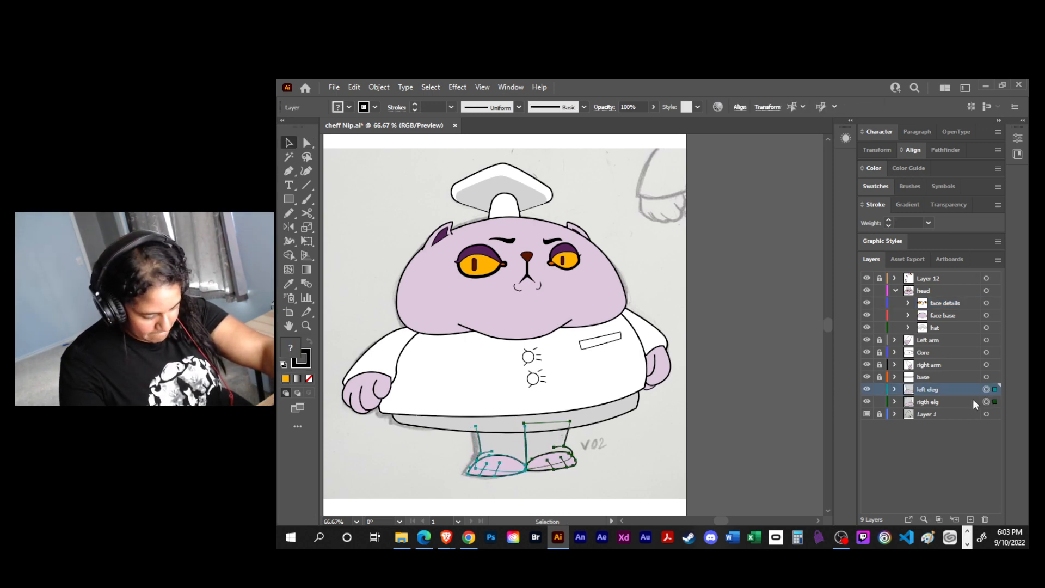
{"action": "key", "text": "Left"}
{"action": "key", "text": "Left"}
{"action": "key", "text": "Left"}
{"action": "key", "text": "Left"}
{"action": "key", "text": "Left"}
{"action": "key", "text": "Left"}
{"action": "key", "text": "Left"}
{"action": "key", "text": "Left"}
{"action": "key", "text": "Left"}
{"action": "key", "text": "Left"}
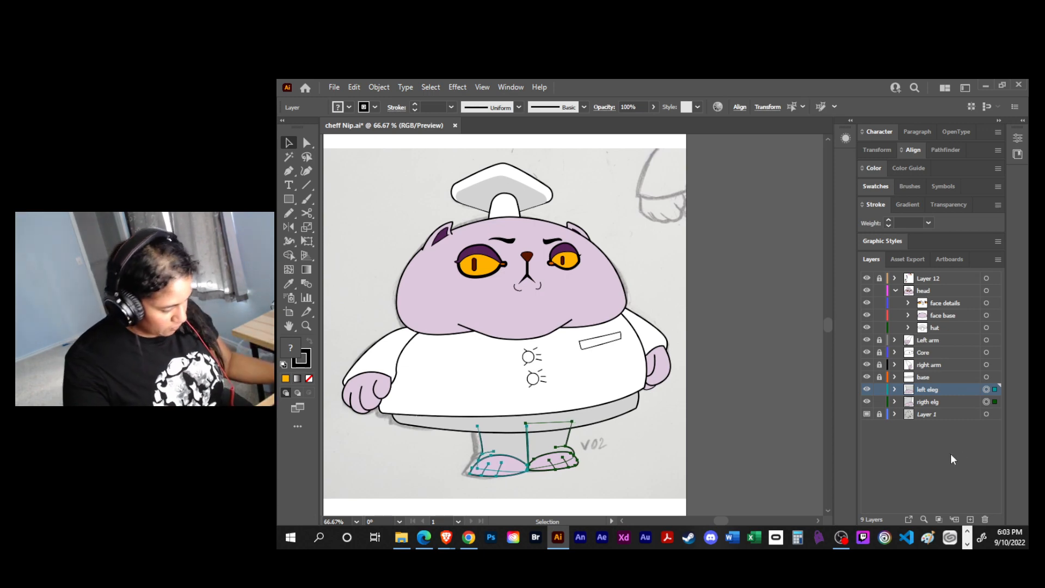
- Hide the reference sketch on Layer 1 and nudge both legs slightly back to the left
{"action": "left_click", "coordinate": [867, 413]}
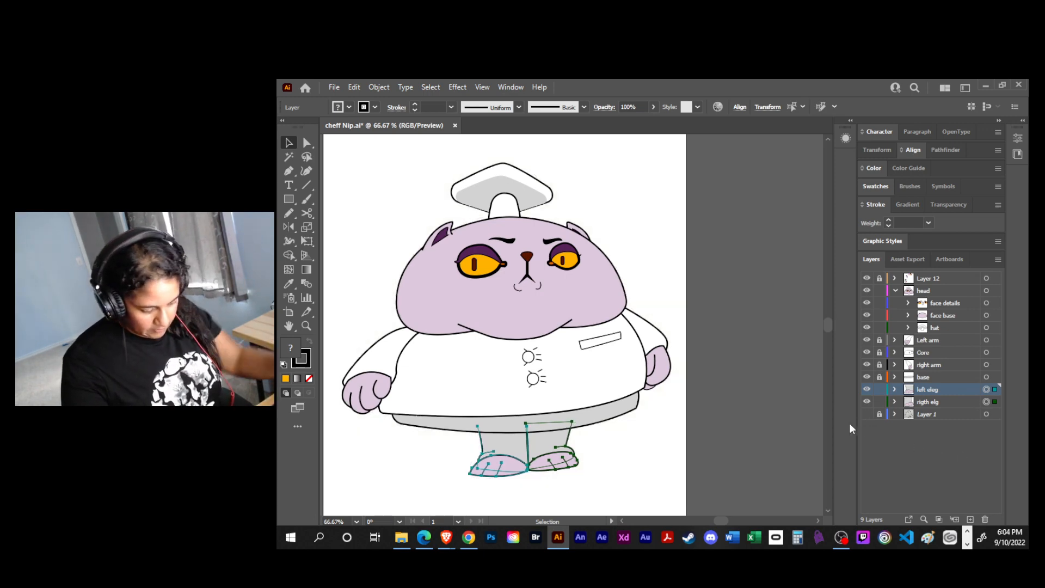
{"action": "key", "text": "Left"}
{"action": "key", "text": "Left"}
{"action": "key", "text": "Left"}
{"action": "key", "text": "Left"}
{"action": "key", "text": "Left"}
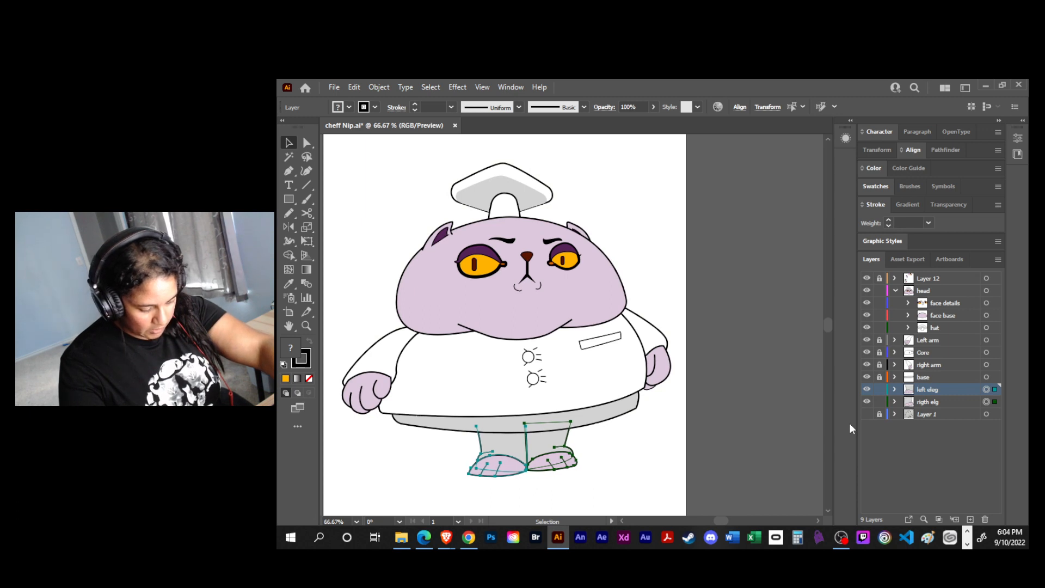
{"action": "left_click", "coordinate": [667, 467]}
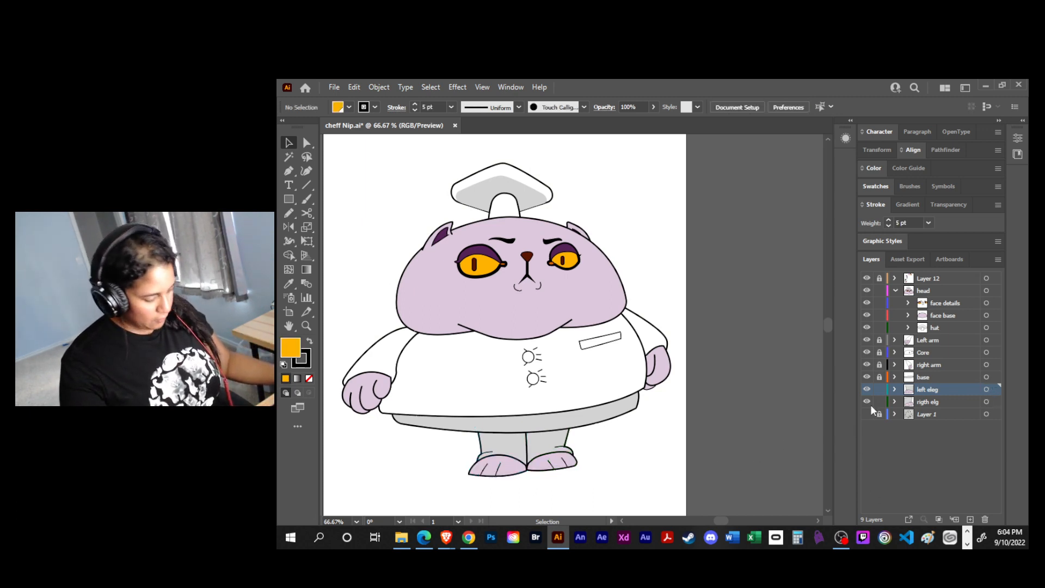
- Move the left eleg artwork outward to the left, opening a wide gap between the two legs
{"action": "left_click", "coordinate": [986, 390]}
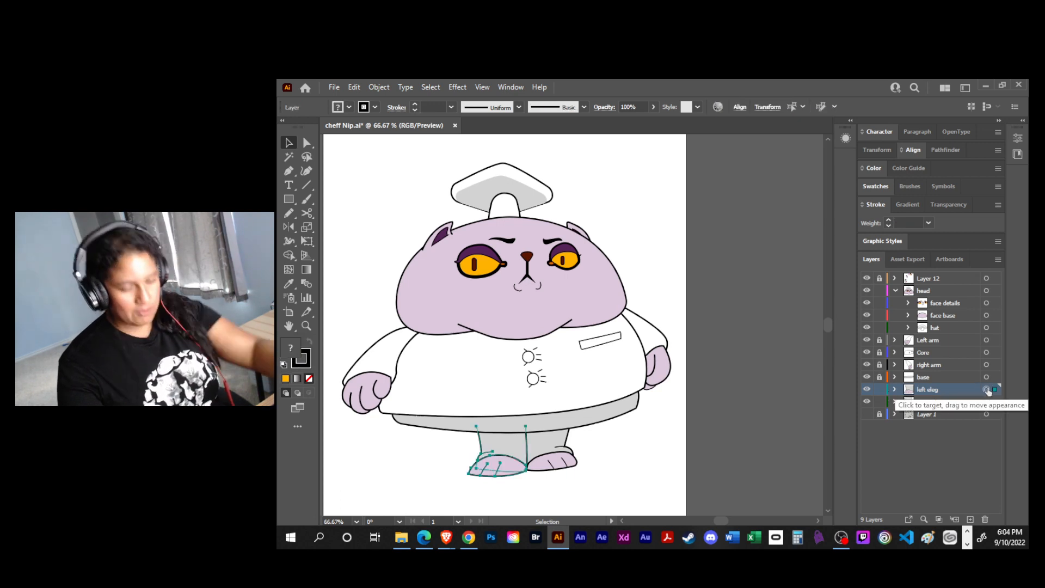
{"action": "key", "text": "shift+Left"}
{"action": "key", "text": "shift+Left"}
{"action": "key", "text": "shift+Left"}
{"action": "key", "text": "shift+Left"}
{"action": "key", "text": "shift+Left"}
{"action": "key", "text": "shift+Left"}
{"action": "key", "text": "shift+Left"}
{"action": "key", "text": "shift+Left"}
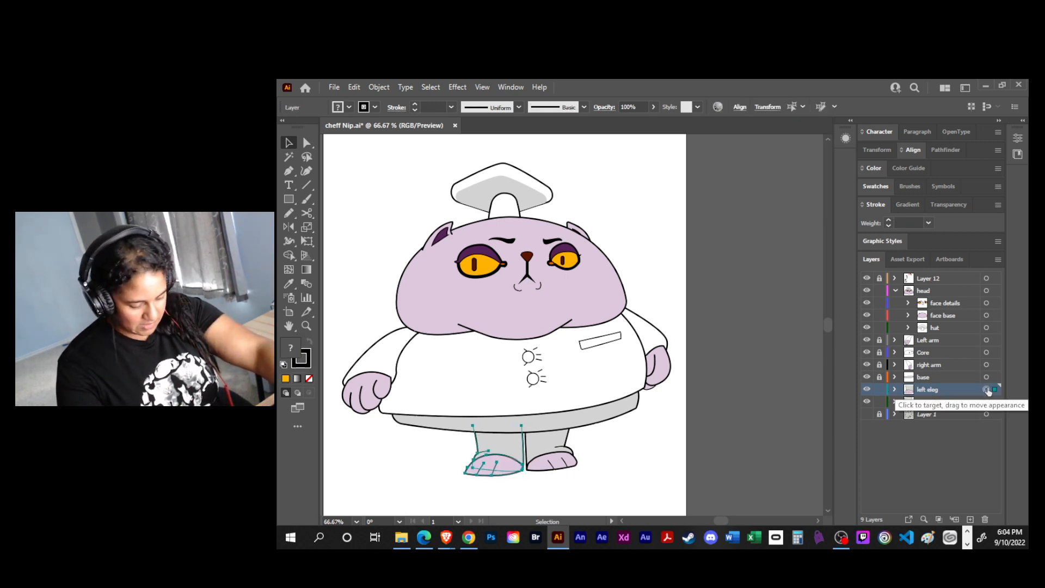
{"action": "key", "text": "shift+Left"}
{"action": "key", "text": "shift+Left"}
{"action": "key", "text": "shift+Left"}
{"action": "key", "text": "shift+Left"}
{"action": "key", "text": "shift+Left"}
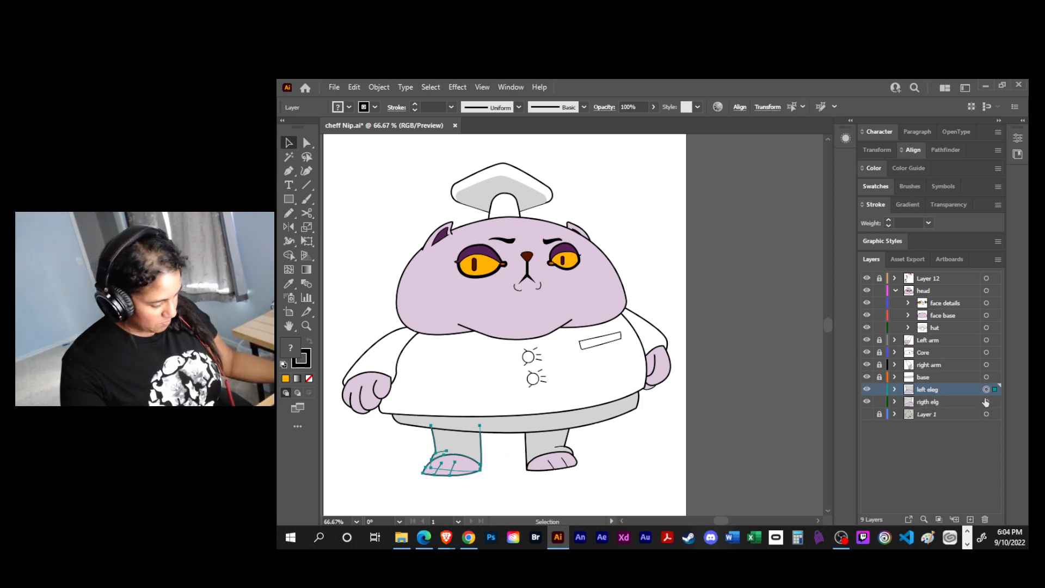
- Move the rigth elg artwork outward to the right so the legs stand apart under the coat
{"action": "left_click", "coordinate": [986, 401]}
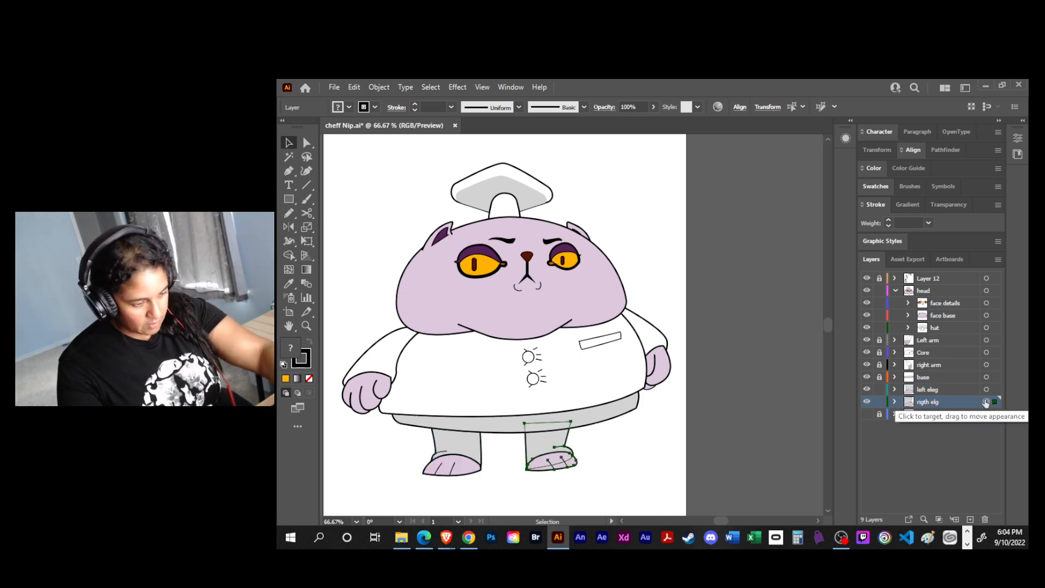
{"action": "key", "text": "shift+Right"}
{"action": "key", "text": "shift+Right"}
{"action": "key", "text": "shift+Right"}
{"action": "key", "text": "shift+Right"}
{"action": "key", "text": "shift+Right"}
{"action": "key", "text": "shift+Right"}
{"action": "key", "text": "shift+Right"}
{"action": "key", "text": "shift+Right"}
{"action": "key", "text": "shift+Right"}
{"action": "key", "text": "shift+Right"}
{"action": "key", "text": "shift+Right"}
{"action": "key", "text": "shift+Right"}
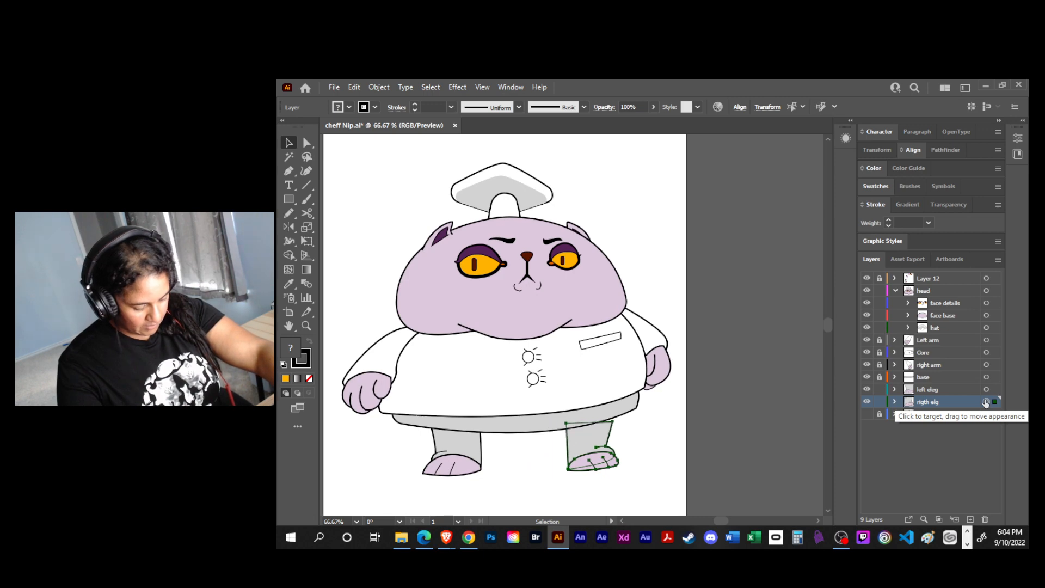
{"action": "key", "text": "shift+Right"}
{"action": "key", "text": "shift+Right"}
{"action": "key", "text": "shift+Left"}
{"action": "key", "text": "shift+Left"}
{"action": "key", "text": "shift+Left"}
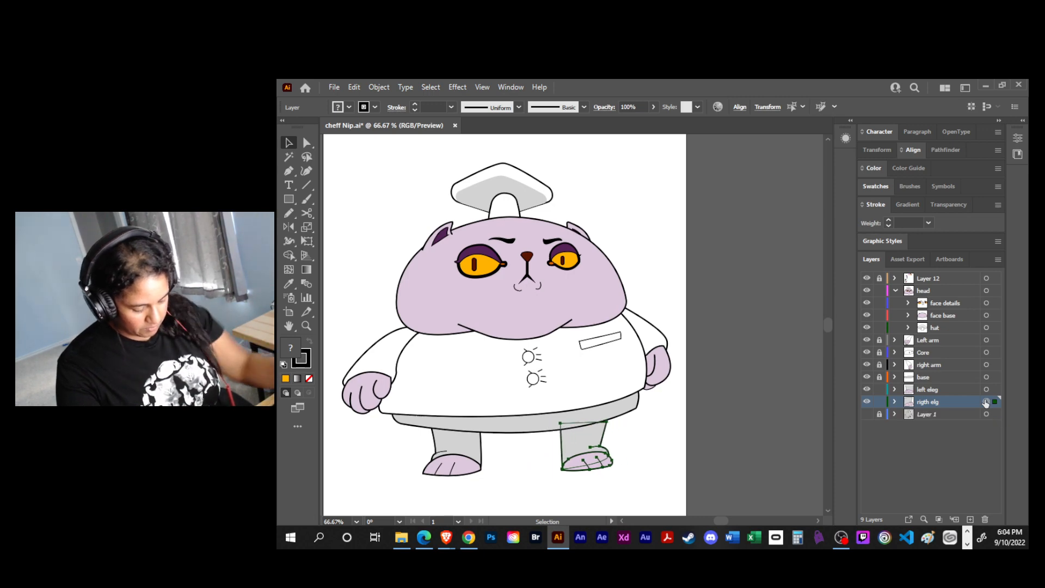
{"action": "left_click", "coordinate": [651, 452]}
- Move the upper outer corner point of the right leg's grey trouser shape slightly up under the coat hem
{"action": "key", "text": "a"}
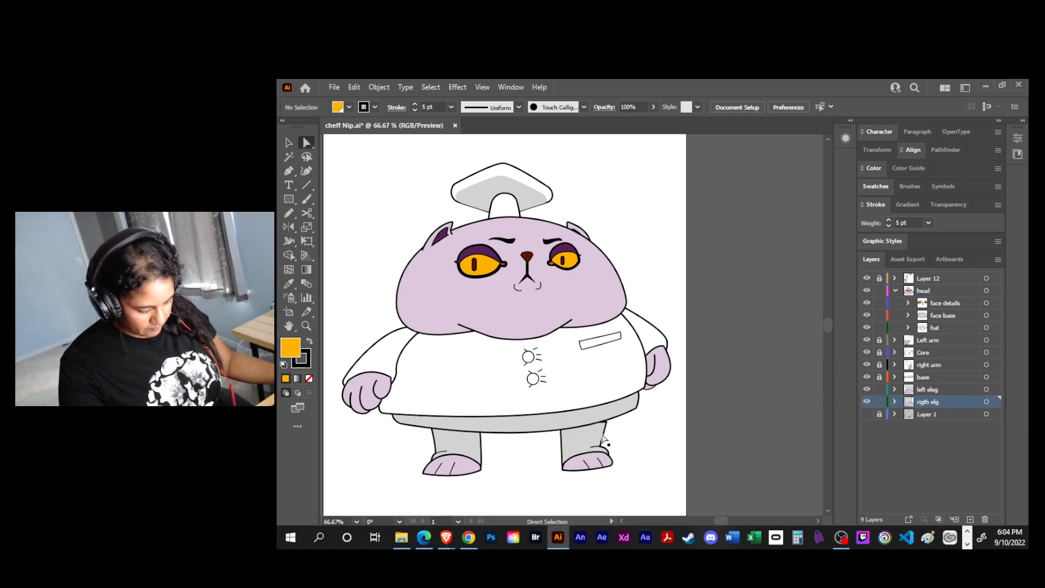
{"action": "left_click", "coordinate": [601, 439]}
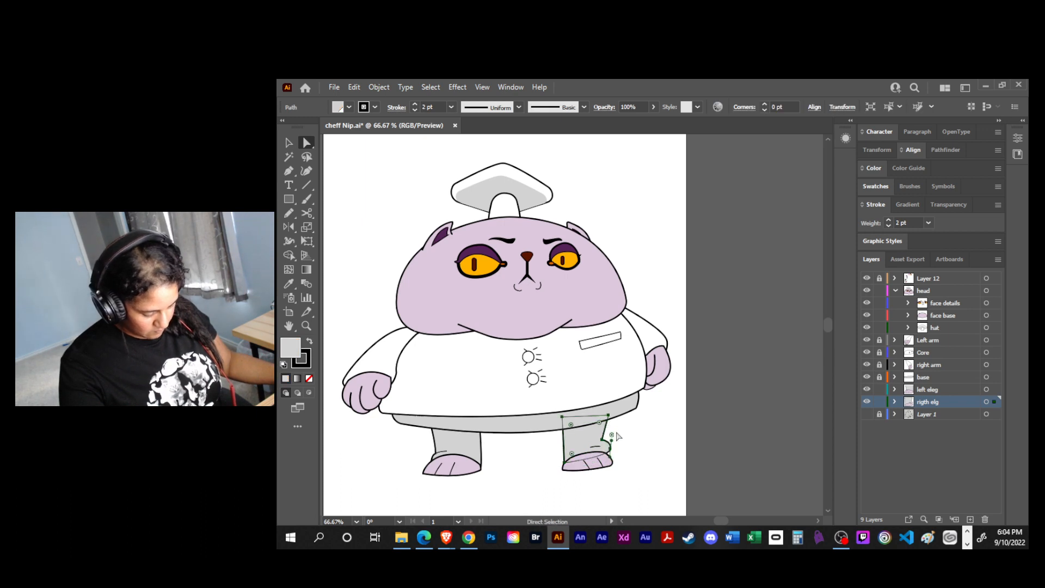
{"action": "left_click", "coordinate": [624, 443]}
{"action": "left_click", "coordinate": [605, 432]}
{"action": "left_click_drag", "start_coordinate": [607, 422], "coordinate": [608, 414]}
{"action": "left_click", "coordinate": [631, 451]}
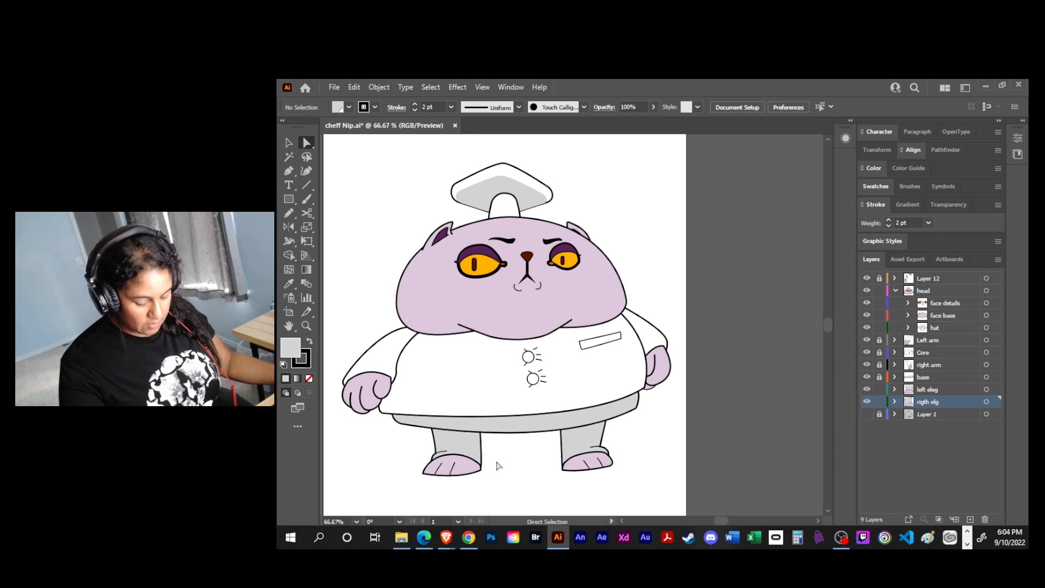
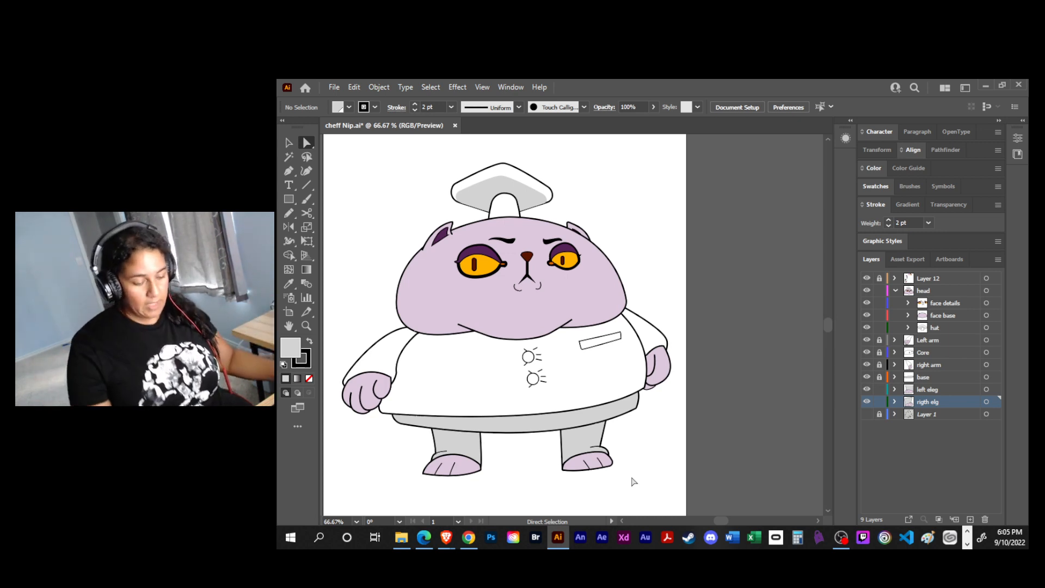
- Save the document and lock the left eleg and rigth elg layers
{"action": "key", "text": "ctrl"}
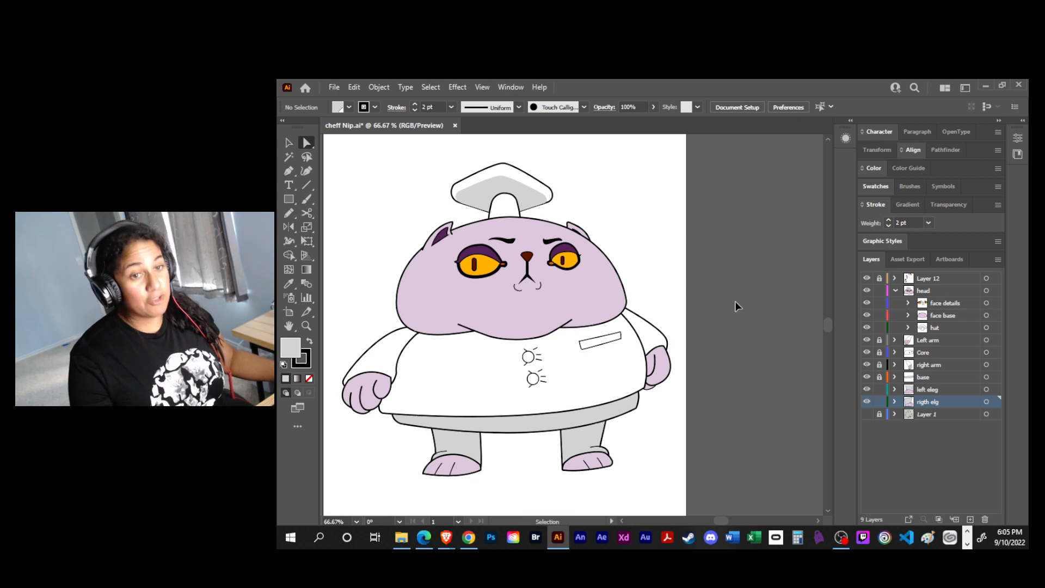
{"action": "key", "text": "ctrl+s"}
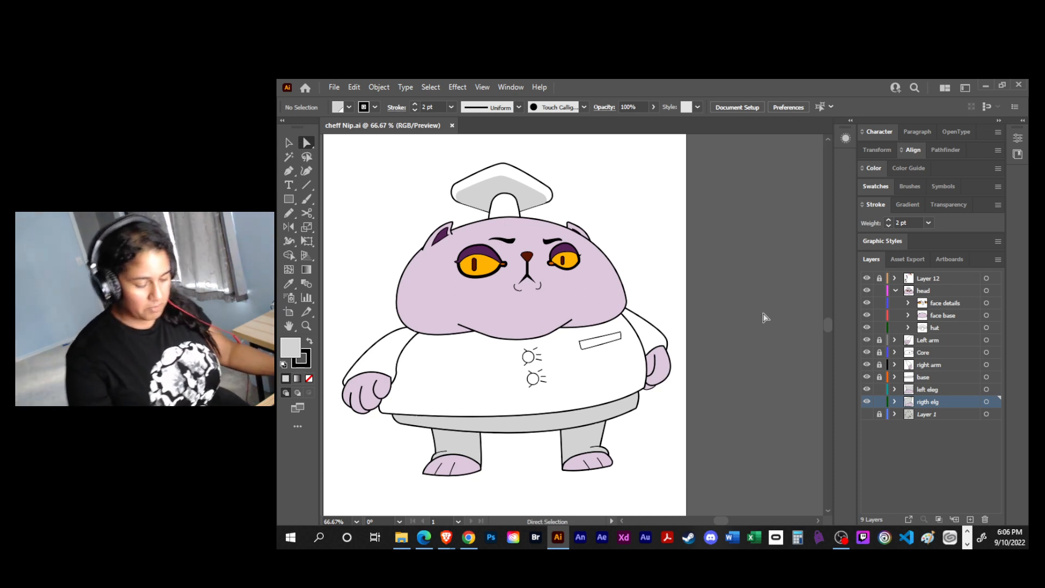
{"action": "left_click_drag", "start_coordinate": [883, 393], "coordinate": [882, 403]}
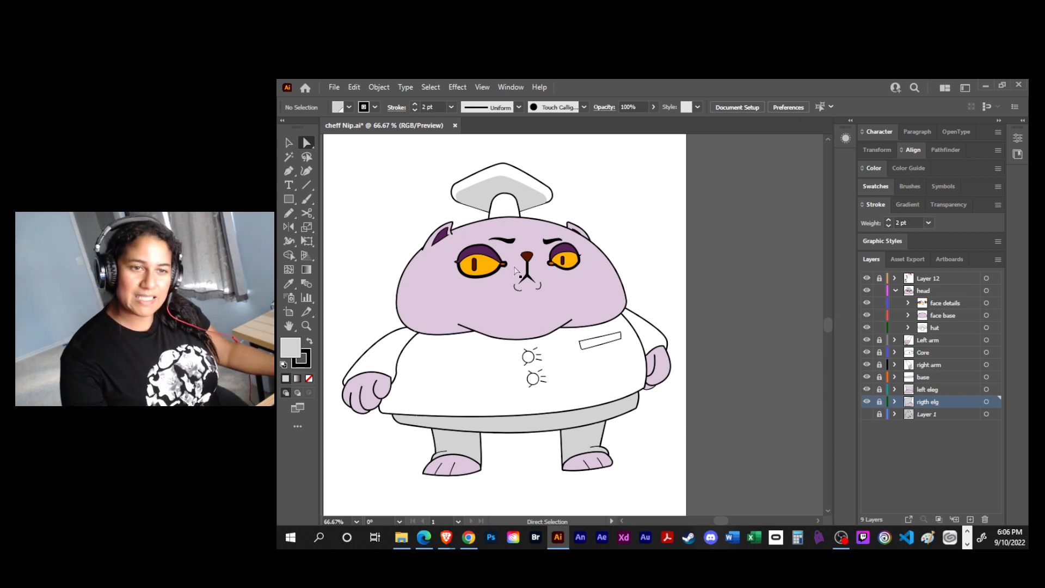
{"action": "left_click_drag", "start_coordinate": [590, 315], "coordinate": [825, 234]}
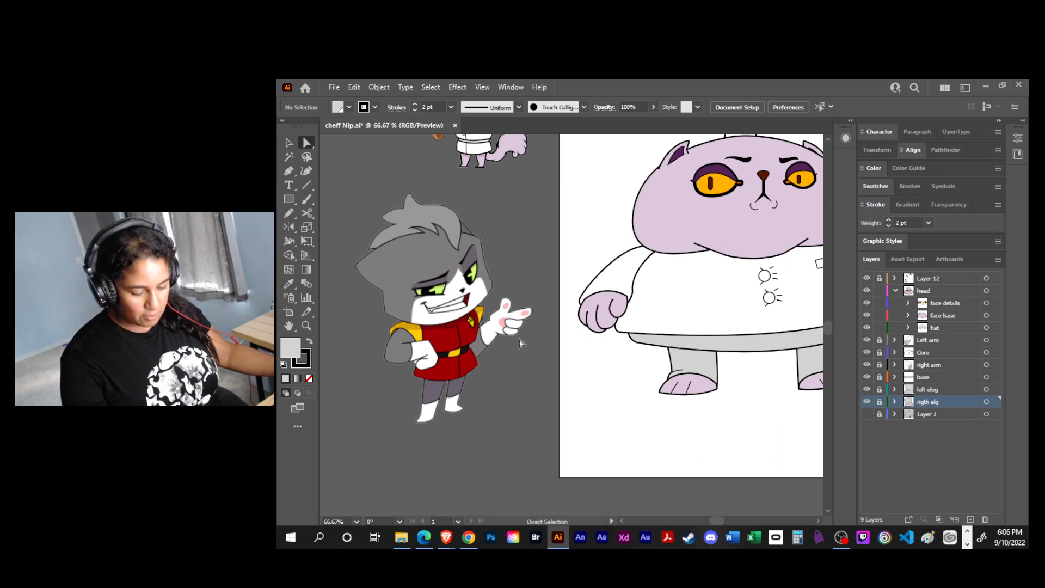
{"action": "left_click_drag", "start_coordinate": [669, 274], "coordinate": [552, 301]}
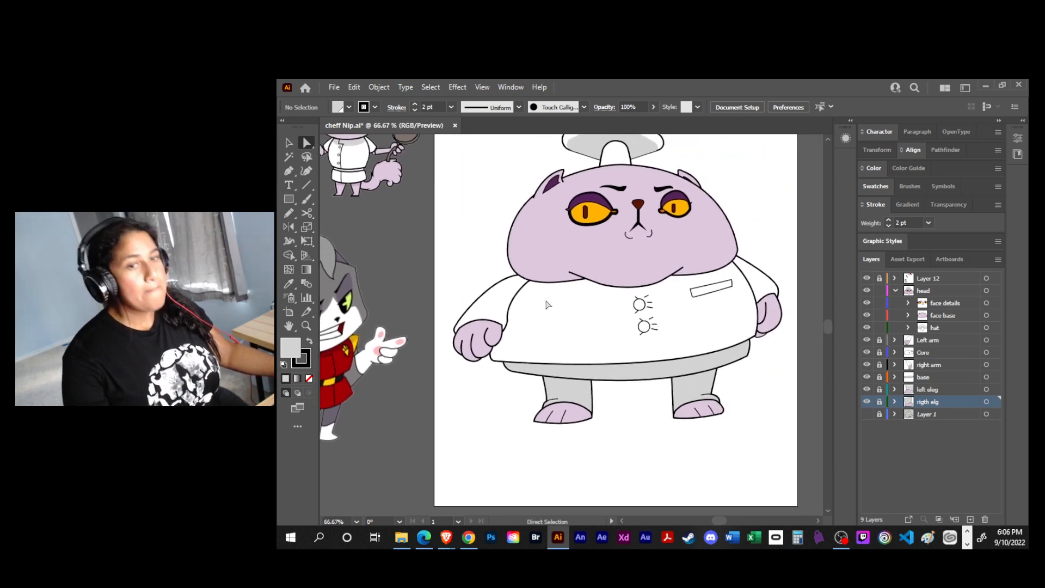
{"action": "left_click_drag", "start_coordinate": [641, 300], "coordinate": [518, 313]}
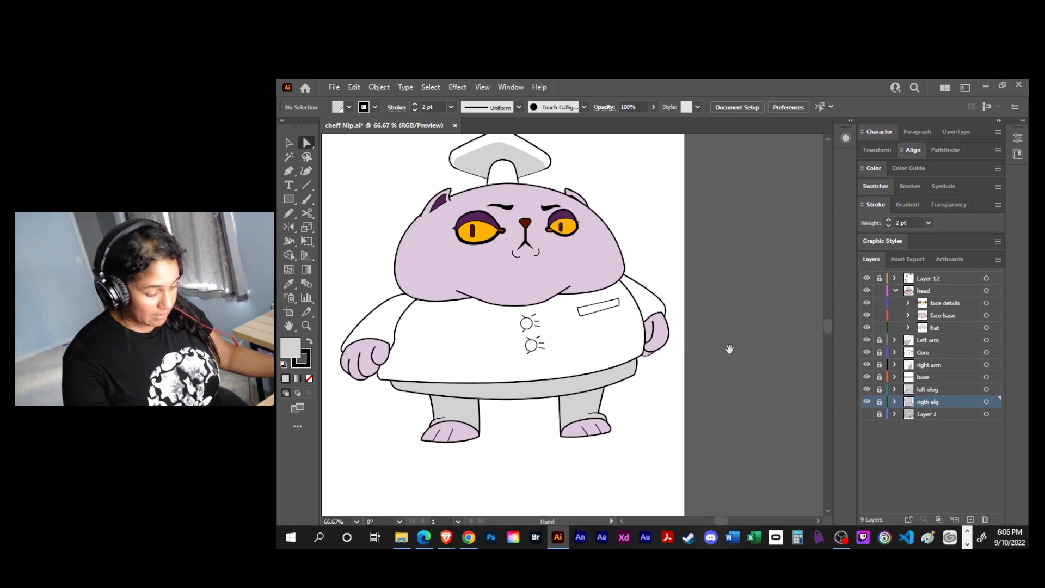
{"action": "scroll", "coordinate": [730, 349], "scroll_direction": "up", "scroll_amount": 1}
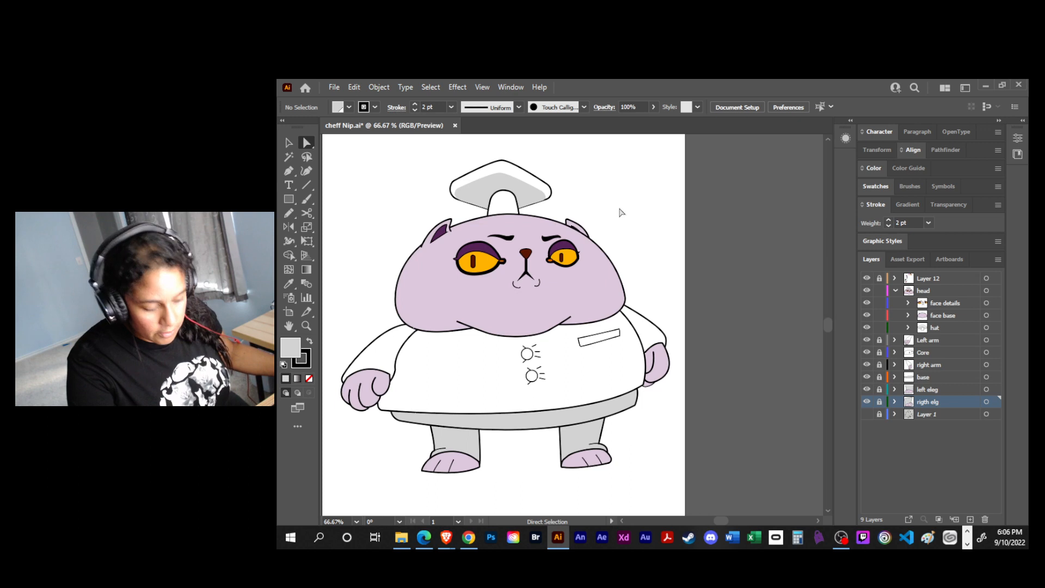
- Collapse and lock the head layer, and add a new layer directly above Core
{"action": "left_click", "coordinate": [895, 292]}
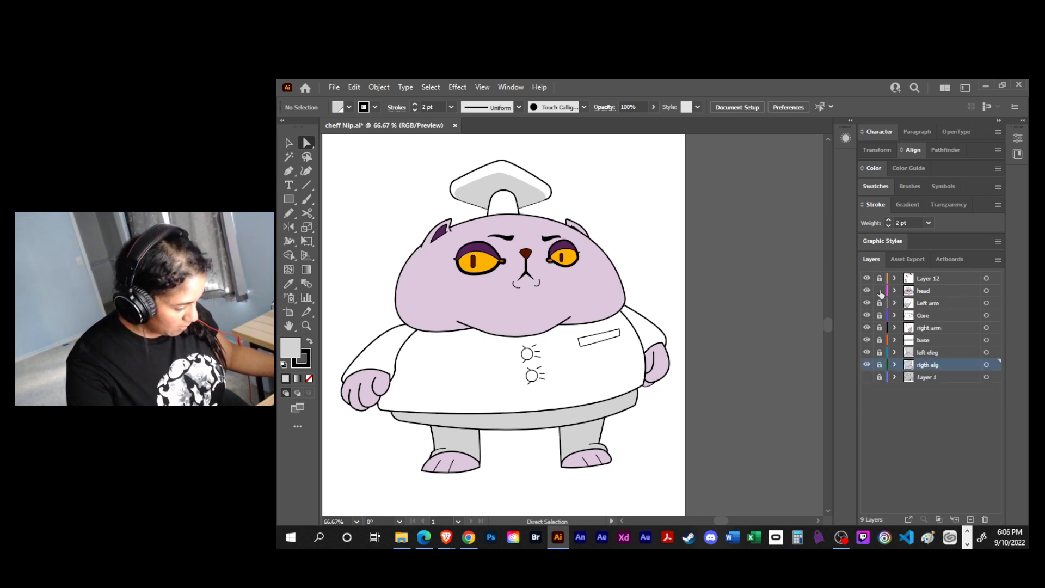
{"action": "left_click", "coordinate": [930, 316]}
{"action": "left_click", "coordinate": [969, 519]}
- Draw a wide ellipse behind the head, from eye level down to the upper coat button, with black fill and no stroke
{"action": "key", "text": "l"}
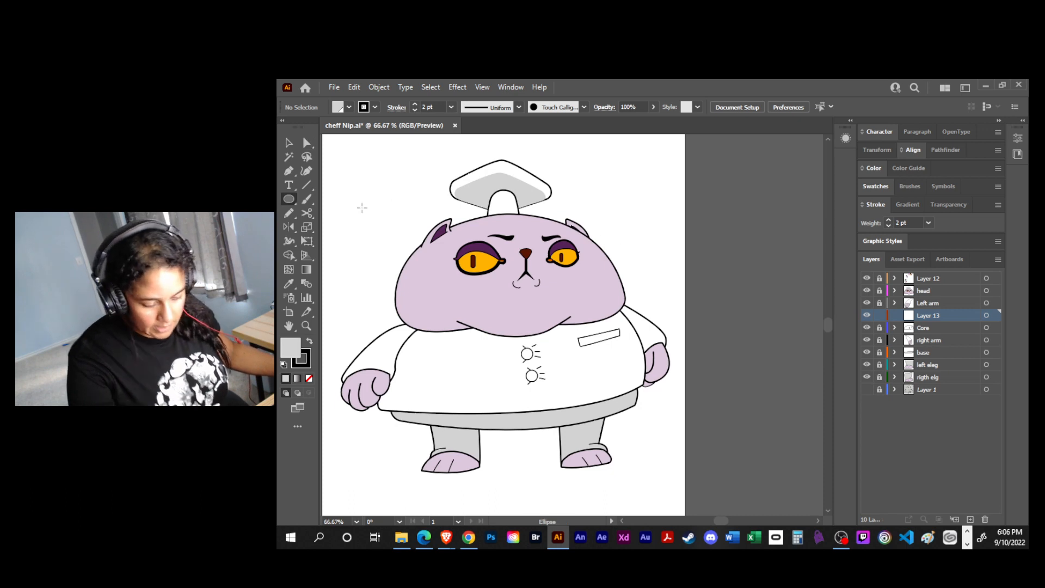
{"action": "left_click_drag", "start_coordinate": [367, 247], "coordinate": [654, 352]}
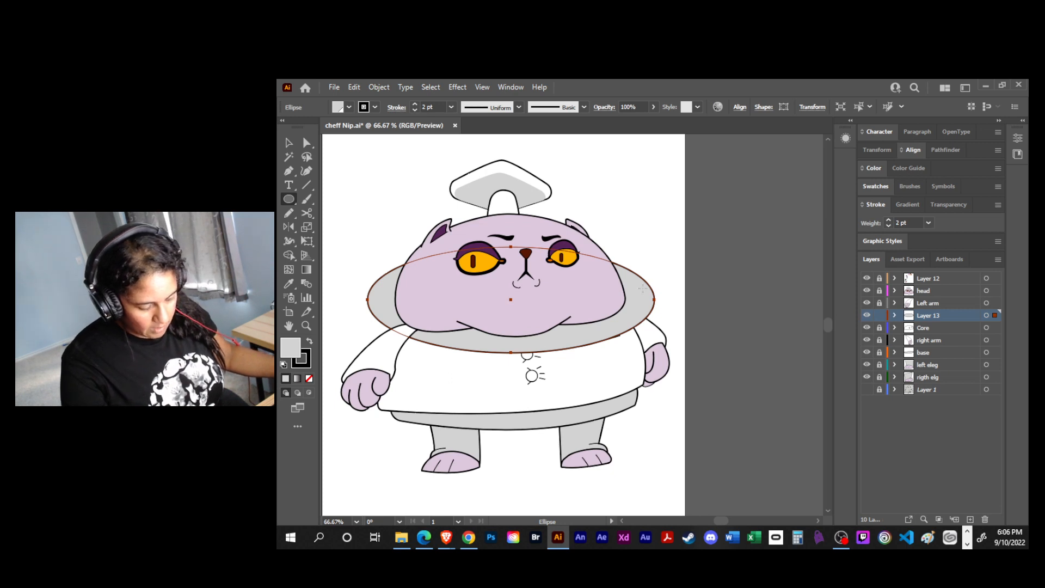
{"action": "key", "text": "slash"}
{"action": "key", "text": "ctrl+z"}
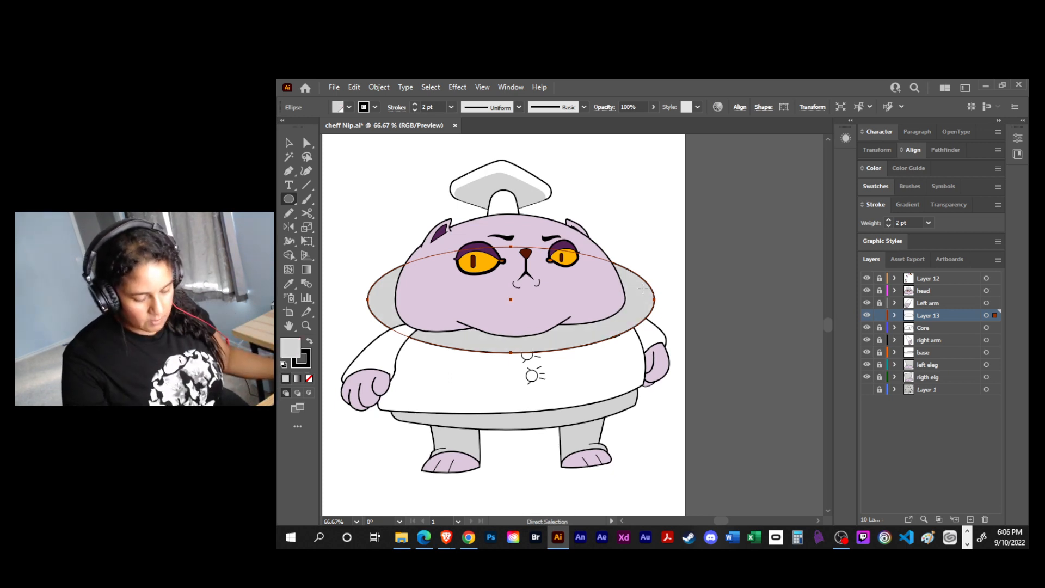
{"action": "key", "text": "x"}
{"action": "key", "text": "slash"}
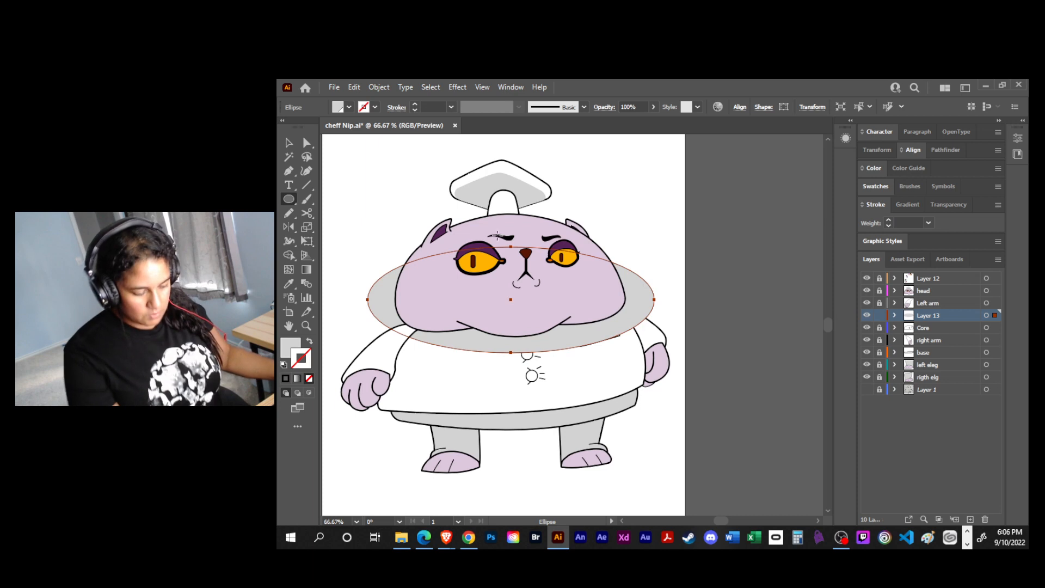
{"action": "key", "text": "v"}
{"action": "key", "text": "d"}
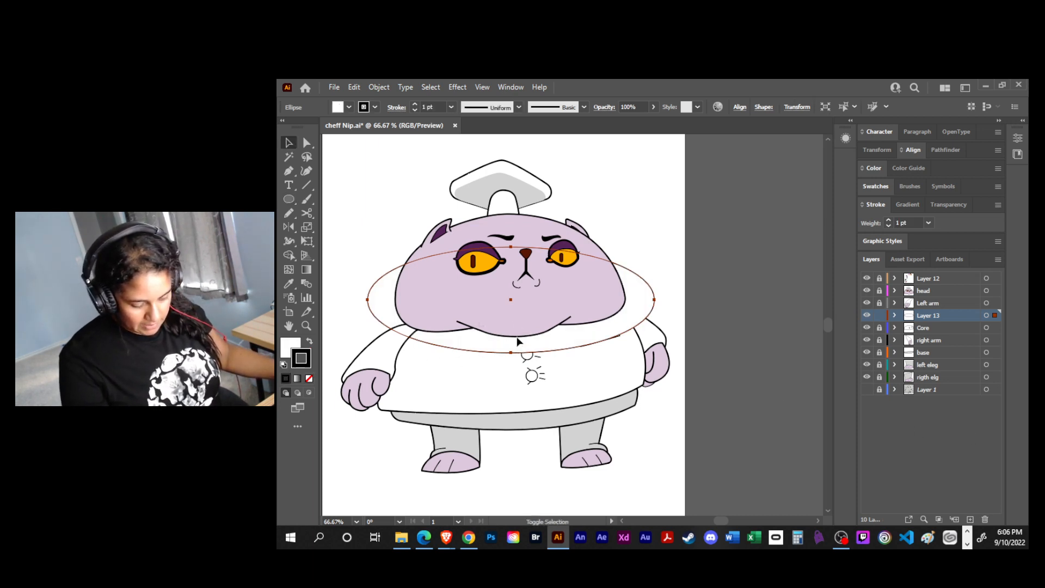
{"action": "key", "text": "shift+x"}
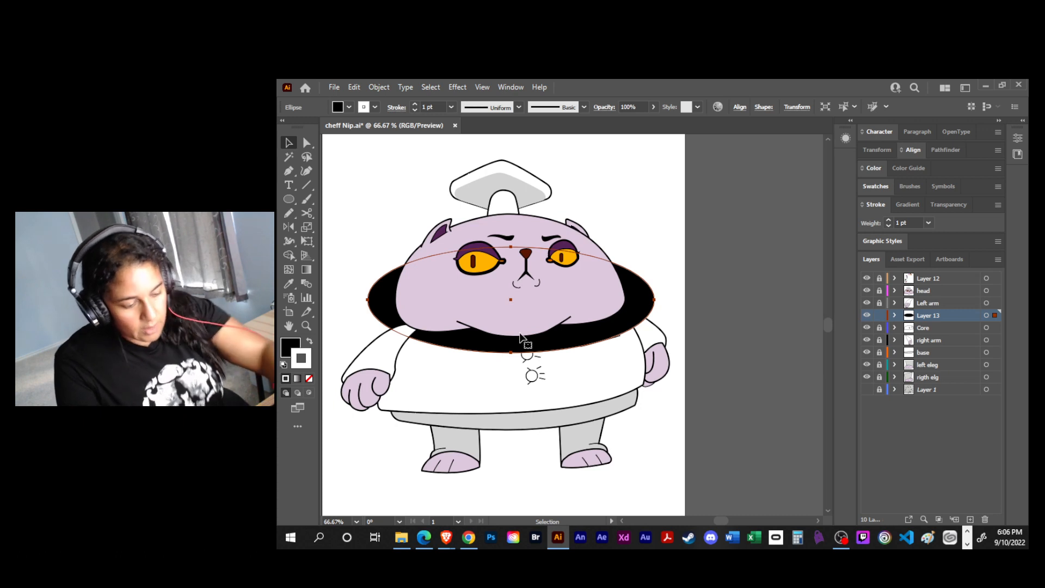
{"action": "key", "text": "slash"}
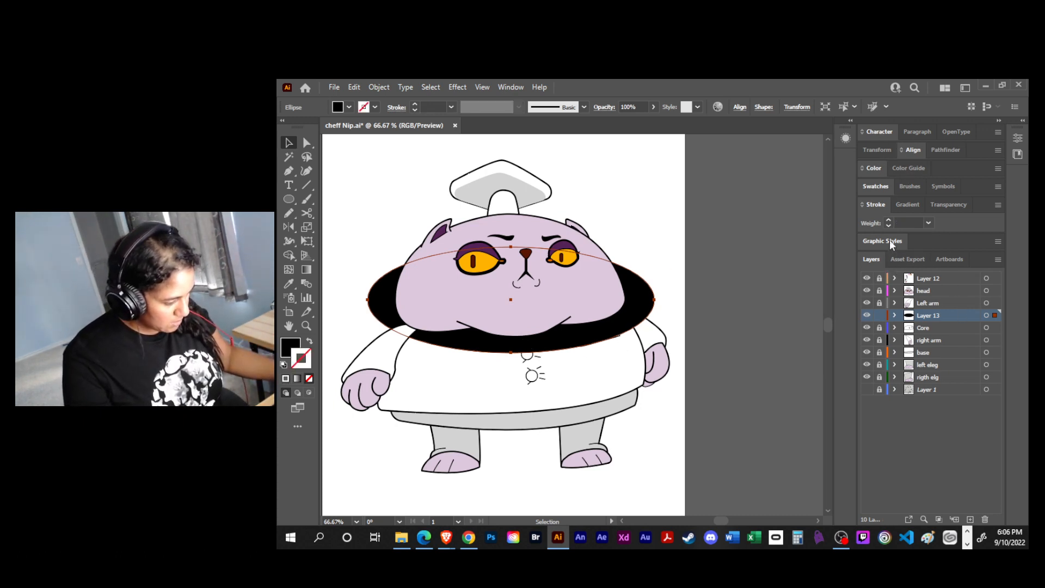
- Set the black ellipse's blending mode to Multiply and its opacity to 41%
{"action": "left_click", "coordinate": [846, 138]}
{"action": "left_click", "coordinate": [743, 199]}
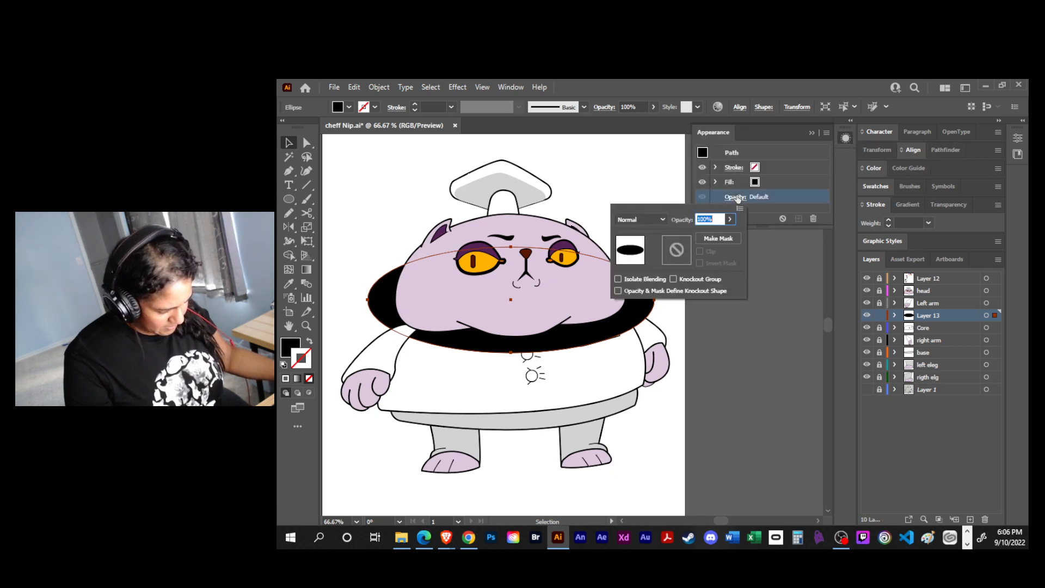
{"action": "left_click", "coordinate": [660, 220]}
{"action": "left_click", "coordinate": [640, 261]}
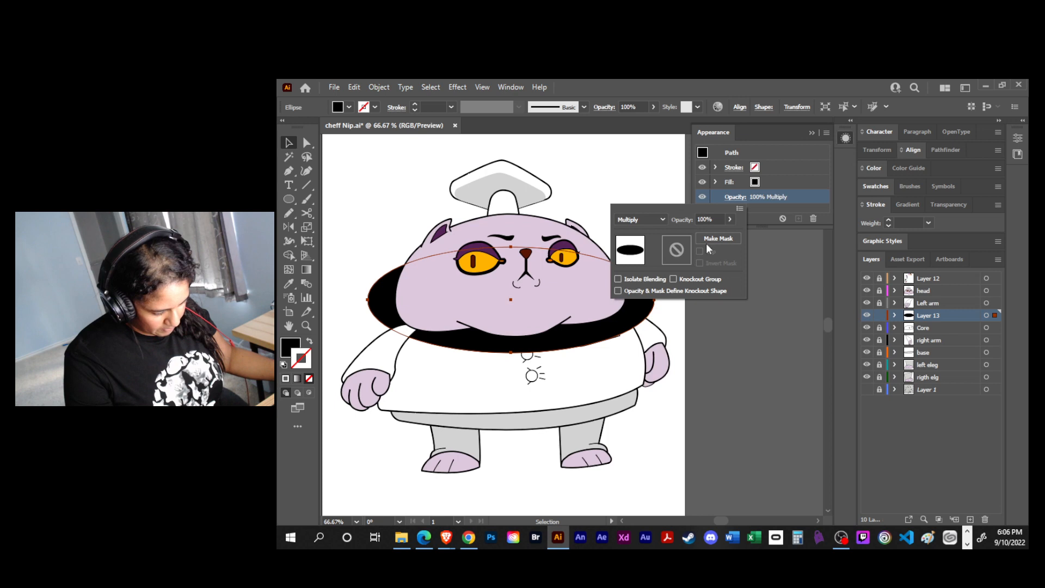
{"action": "left_click_drag", "start_coordinate": [731, 221], "coordinate": [704, 235]}
{"action": "left_click", "coordinate": [726, 360]}
{"action": "type", "text": "v"}
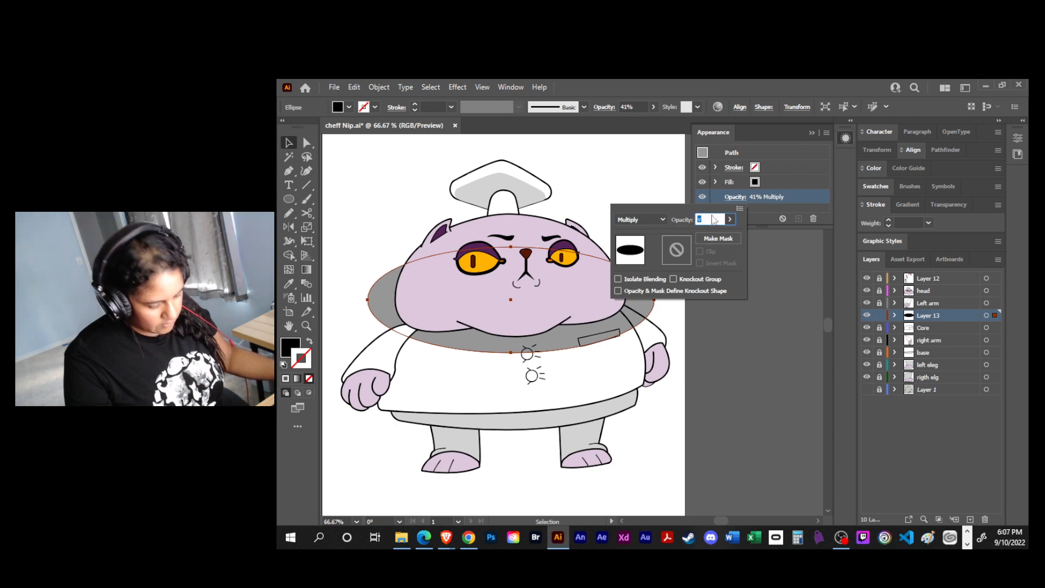
{"action": "left_click", "coordinate": [717, 281]}
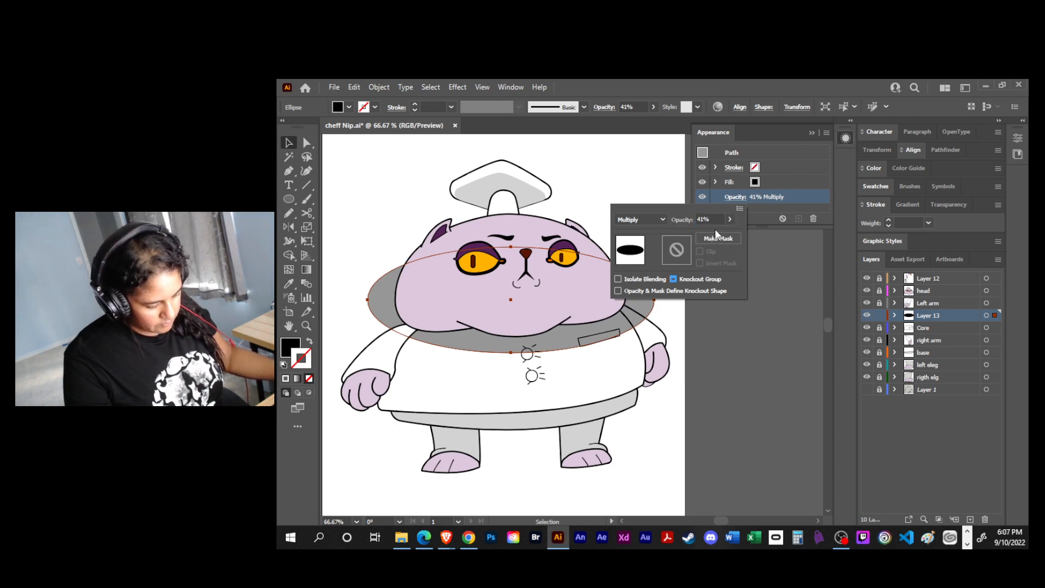
{"action": "left_click", "coordinate": [769, 309]}
- Nudge the shadow ellipse slightly left and move Layer 13 above the Left arm layer
{"action": "left_click_drag", "start_coordinate": [643, 287], "coordinate": [635, 292]}
{"action": "left_click_drag", "start_coordinate": [933, 315], "coordinate": [931, 300]}
{"action": "left_click", "coordinate": [734, 346]}
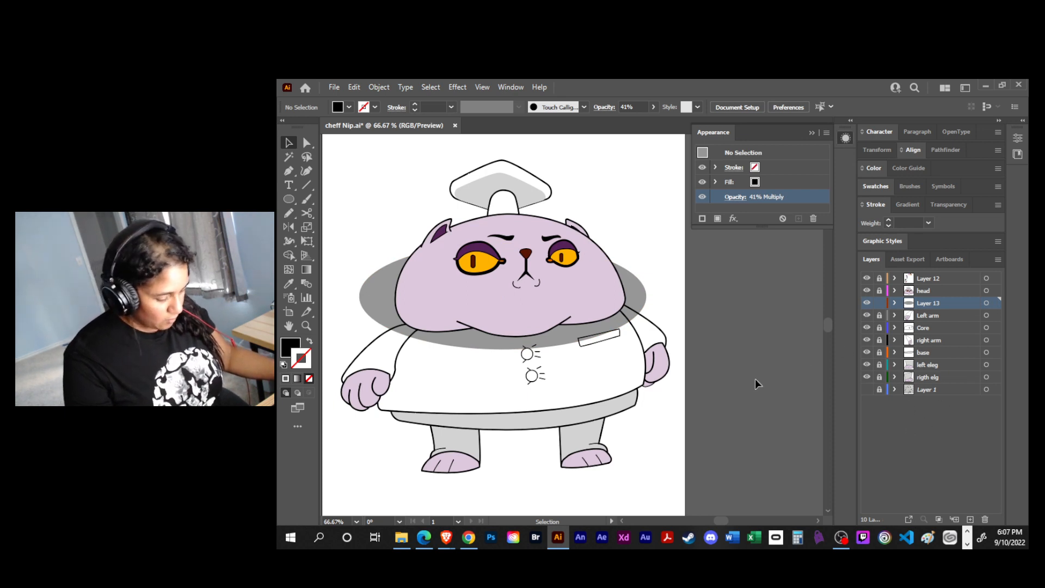
- Duplicate the Left arm, Core and right arm layers and unlock the three copies
{"action": "left_click", "coordinate": [926, 315]}
{"action": "left_click", "coordinate": [940, 338], "text": "shift"}
{"action": "left_click_drag", "start_coordinate": [939, 313], "coordinate": [970, 520]}
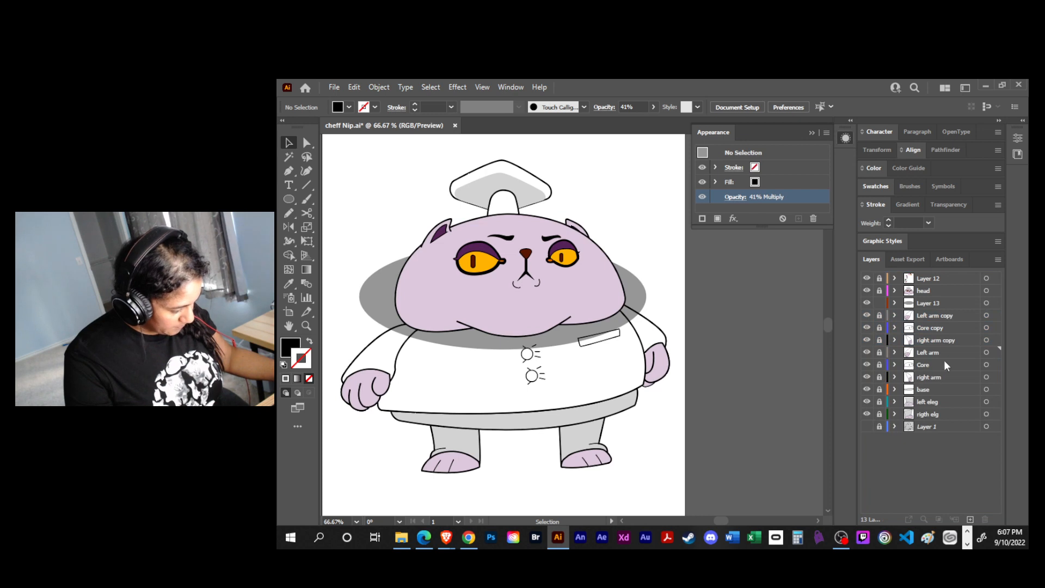
{"action": "left_click_drag", "start_coordinate": [879, 315], "coordinate": [881, 342]}
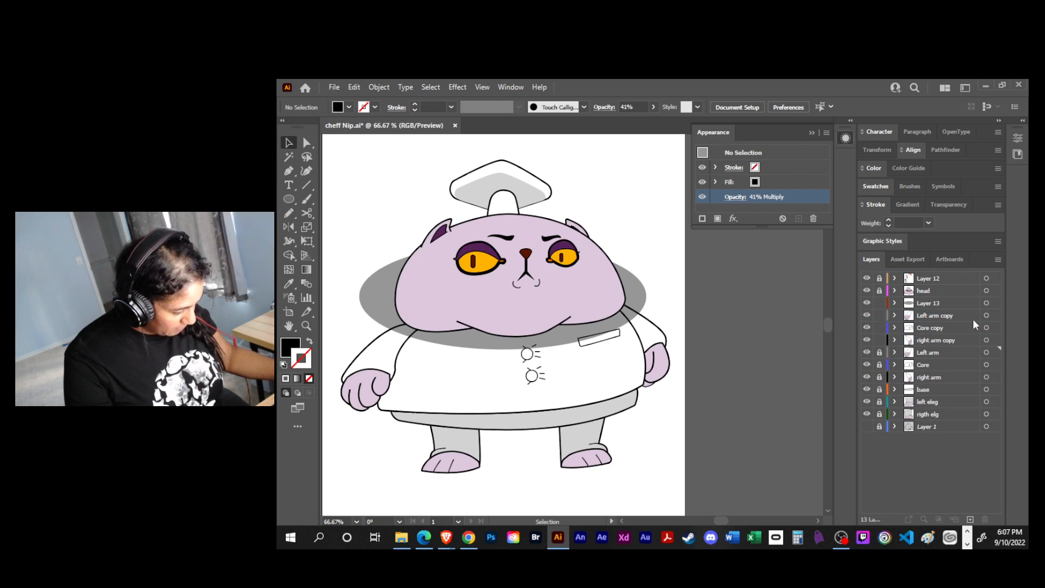
- Unite all artwork on the Left arm copy, Core copy and right arm copy layers into one body silhouette with Pathfinder
{"action": "left_click", "coordinate": [986, 315]}
{"action": "left_click", "coordinate": [986, 327], "text": "shift"}
{"action": "left_click", "coordinate": [987, 339], "text": "shift"}
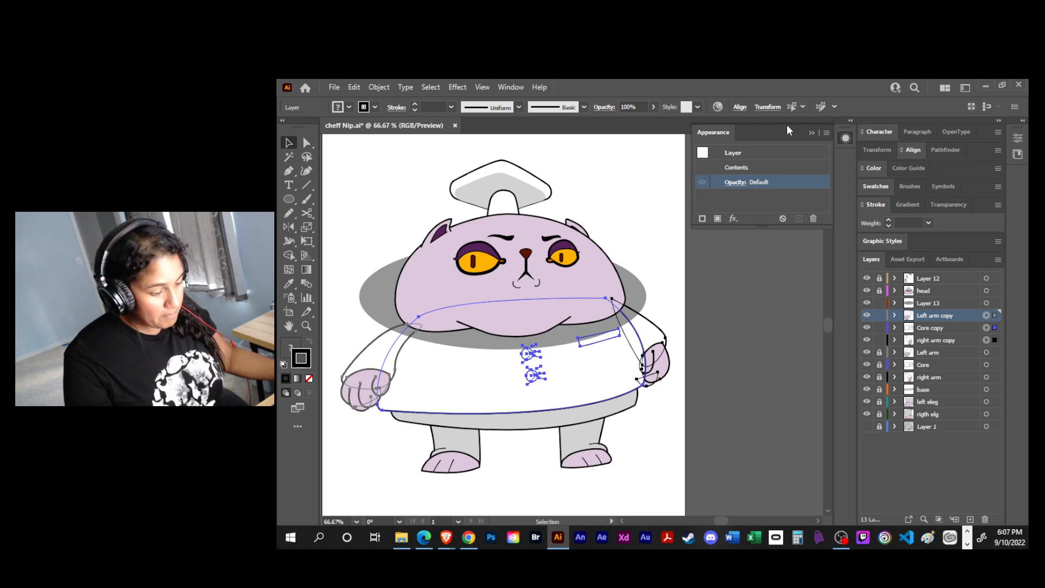
{"action": "left_click", "coordinate": [918, 134]}
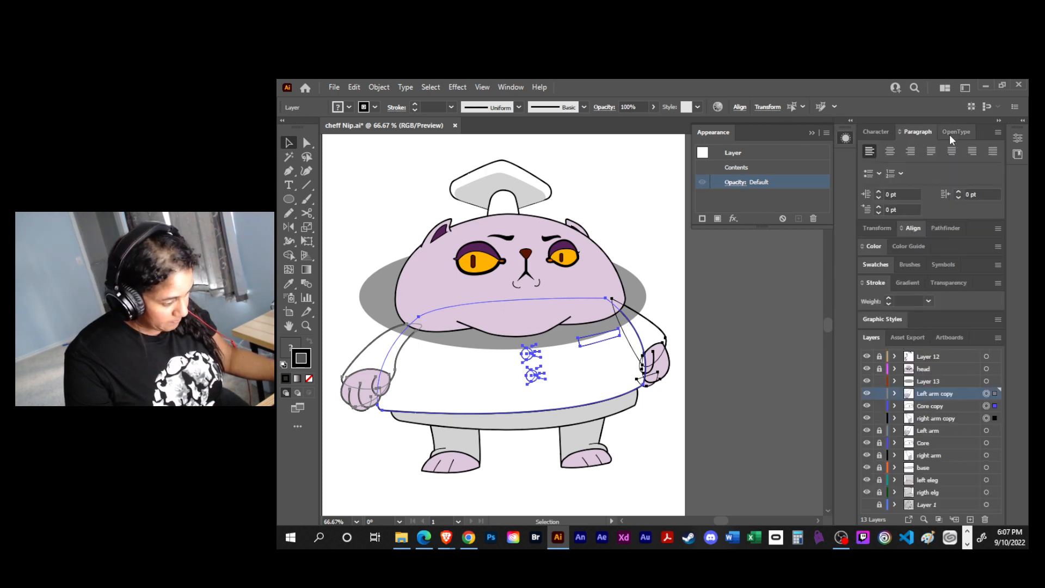
{"action": "left_click", "coordinate": [950, 133]}
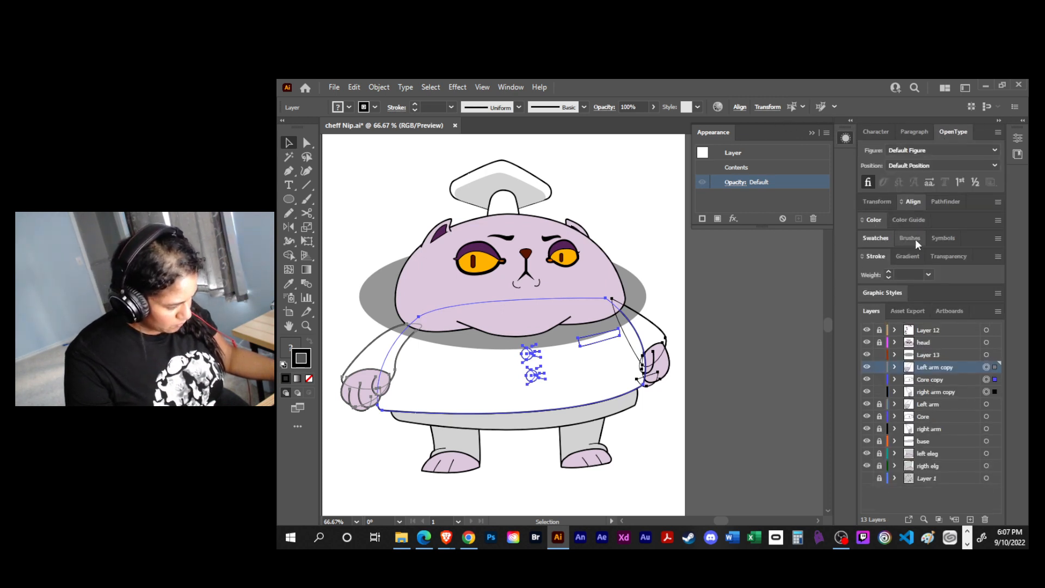
{"action": "left_click", "coordinate": [948, 201]}
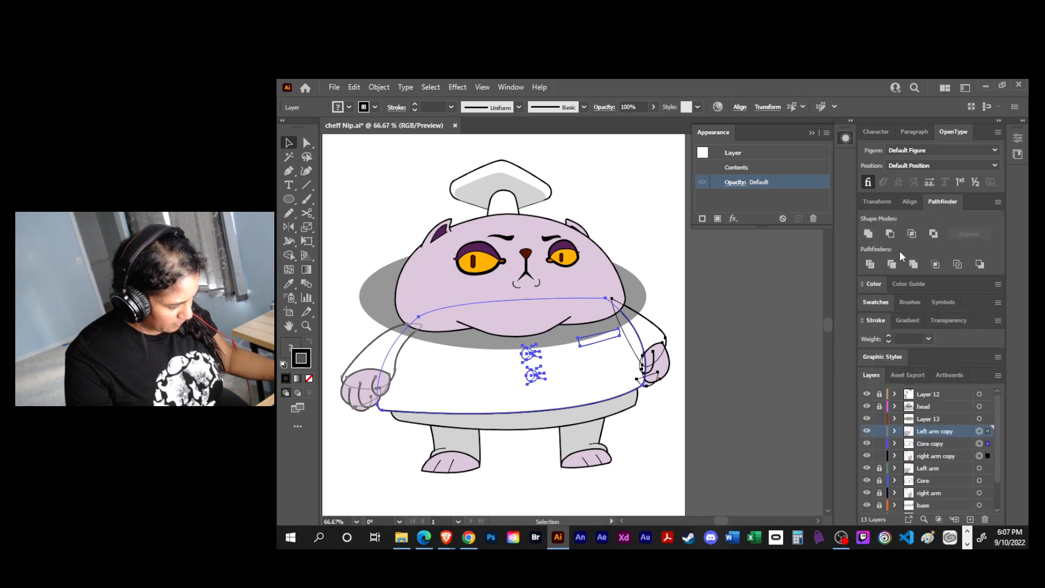
{"action": "left_click", "coordinate": [868, 234]}
{"action": "left_click", "coordinate": [761, 350]}
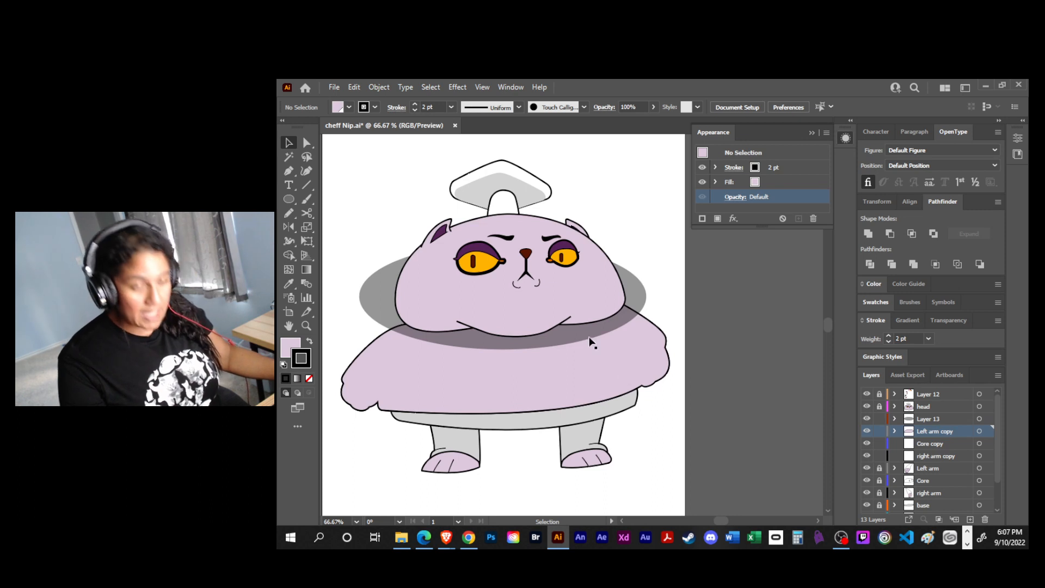
- Move the Left arm copy layer with the united silhouette above Layer 13, and add the shadow ellipse to the selection
{"action": "left_click", "coordinate": [584, 366]}
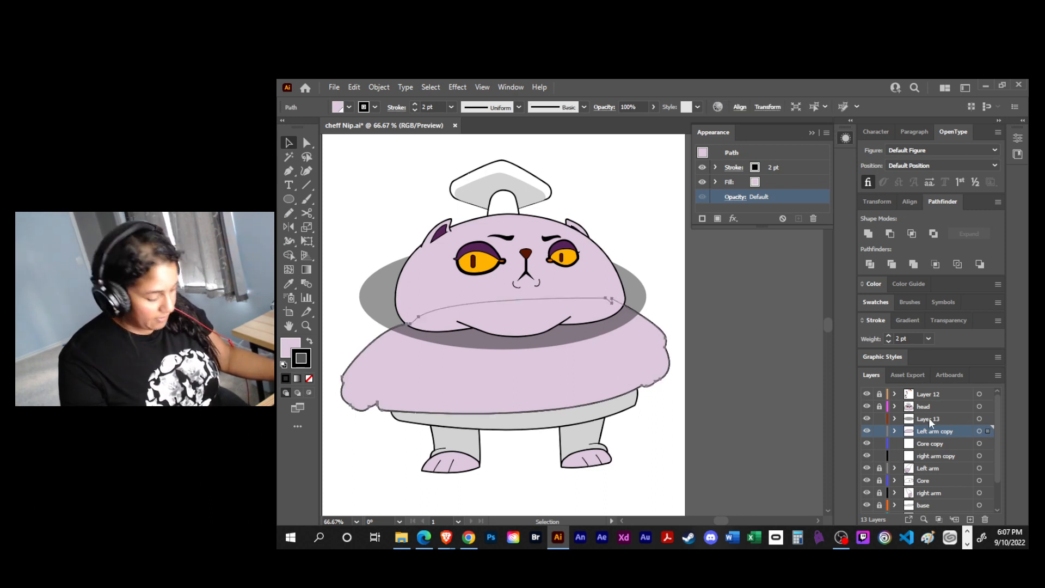
{"action": "left_click_drag", "start_coordinate": [943, 430], "coordinate": [941, 414]}
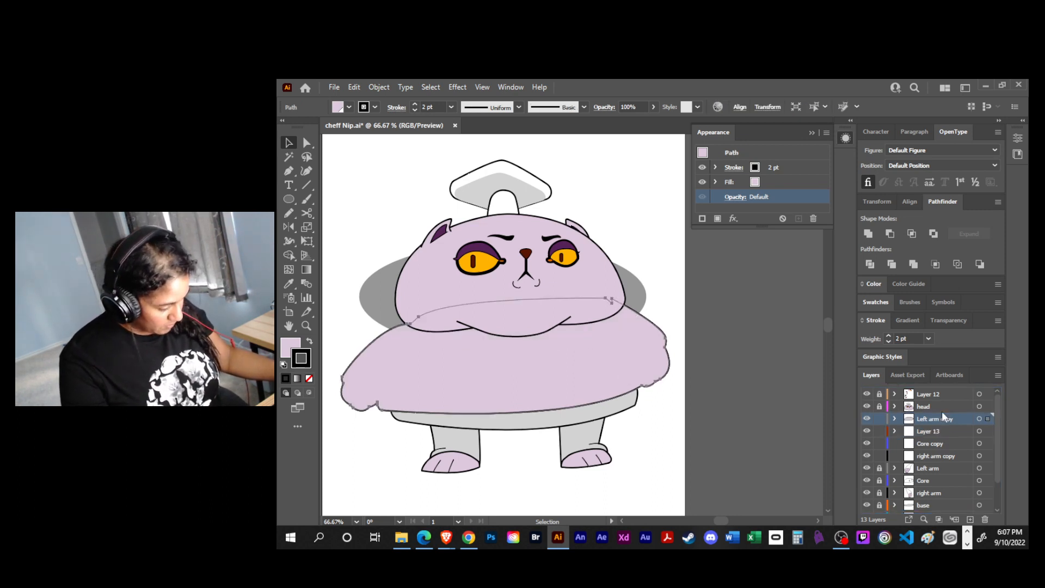
{"action": "left_click", "coordinate": [979, 432], "text": "shift"}
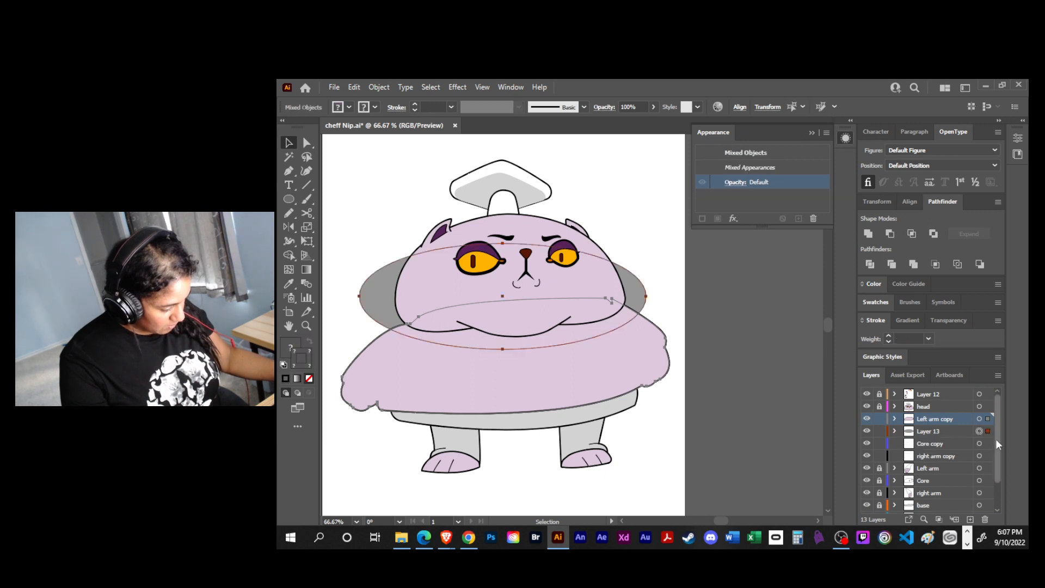
{"action": "left_click", "coordinate": [896, 419]}
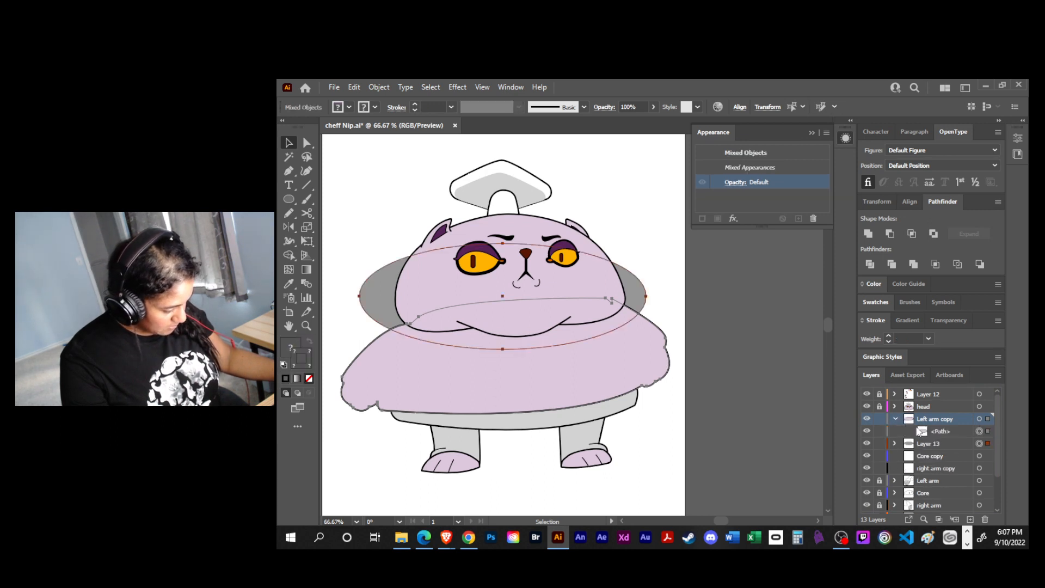
- Delete the empty Core copy and right arm copy layers
{"action": "left_click", "coordinate": [949, 457]}
{"action": "left_click", "coordinate": [949, 468], "text": "shift"}
{"action": "left_click_drag", "start_coordinate": [950, 468], "coordinate": [985, 519]}
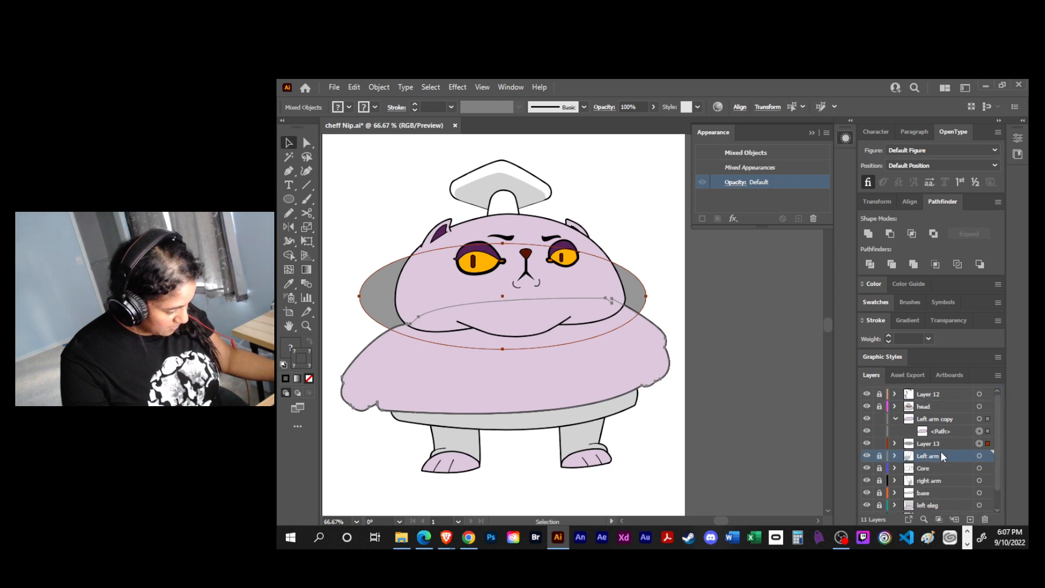
- Select the united body silhouette together with the Layer 13 shadow ellipse and make a clipping mask from them
{"action": "left_click_drag", "start_coordinate": [899, 428], "coordinate": [916, 442]}
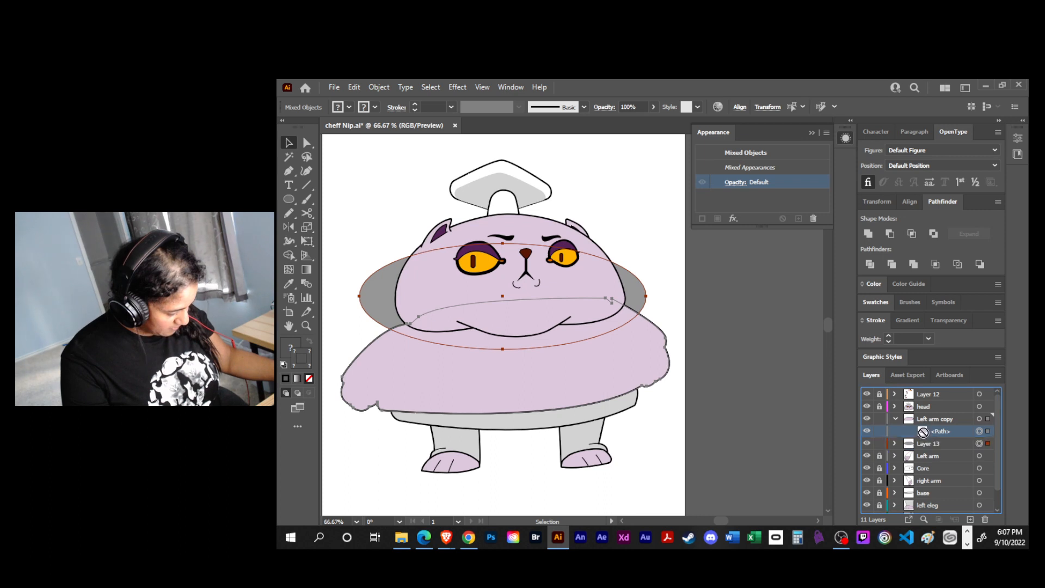
{"action": "left_click", "coordinate": [988, 431]}
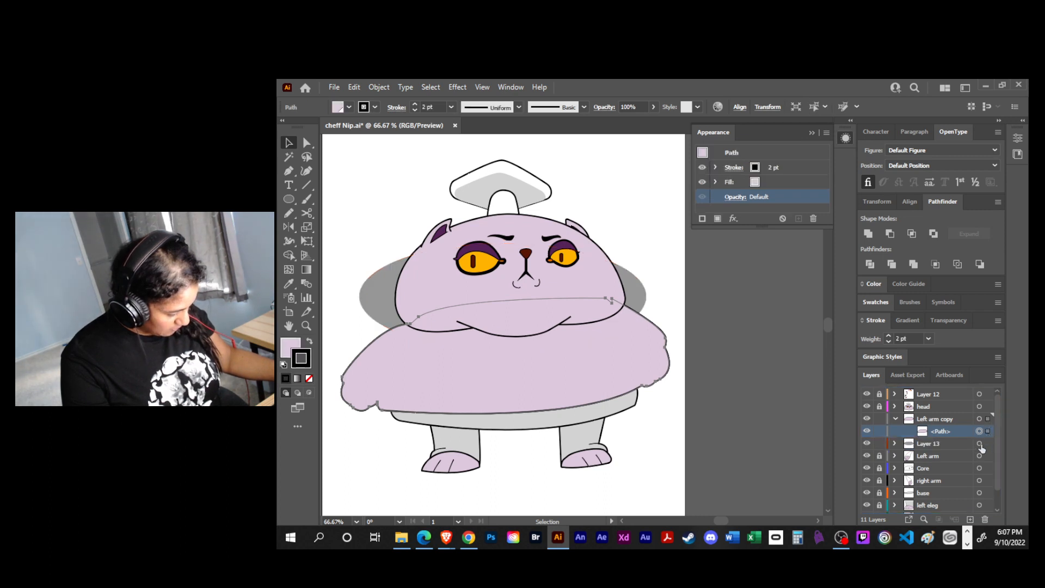
{"action": "left_click", "coordinate": [980, 444], "text": "shift"}
{"action": "right_click", "coordinate": [600, 331]}
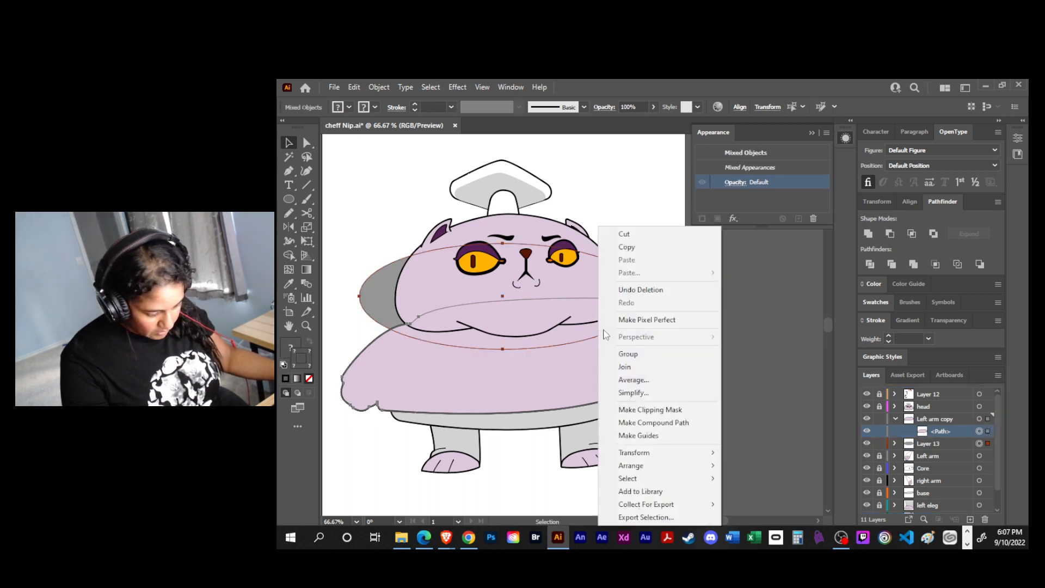
{"action": "left_click", "coordinate": [674, 409]}
{"action": "left_click", "coordinate": [657, 432]}
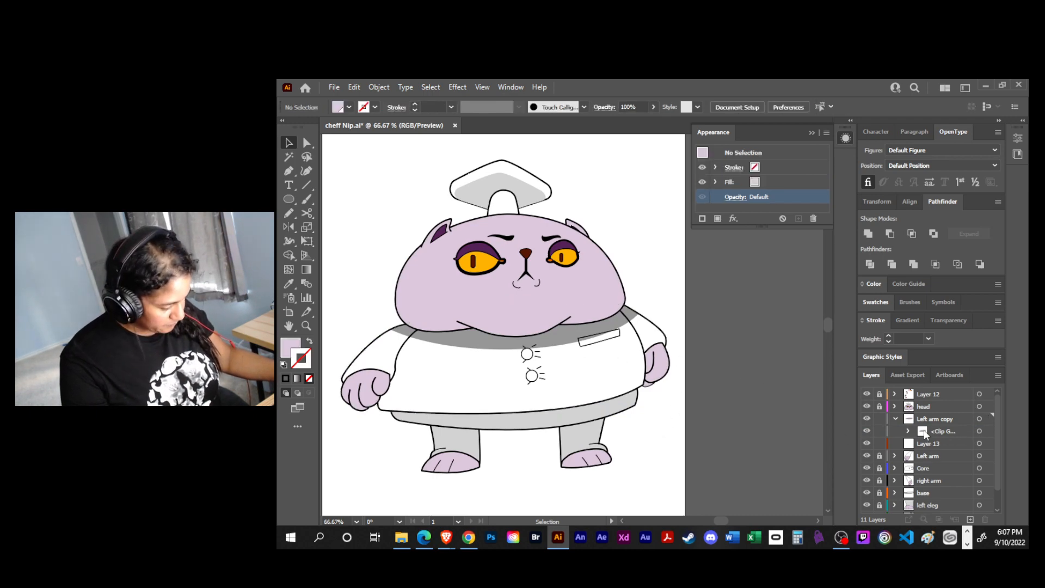
- Target the shadow ellipse inside the clip group and lower its opacity to 27%
{"action": "left_click", "coordinate": [979, 431]}
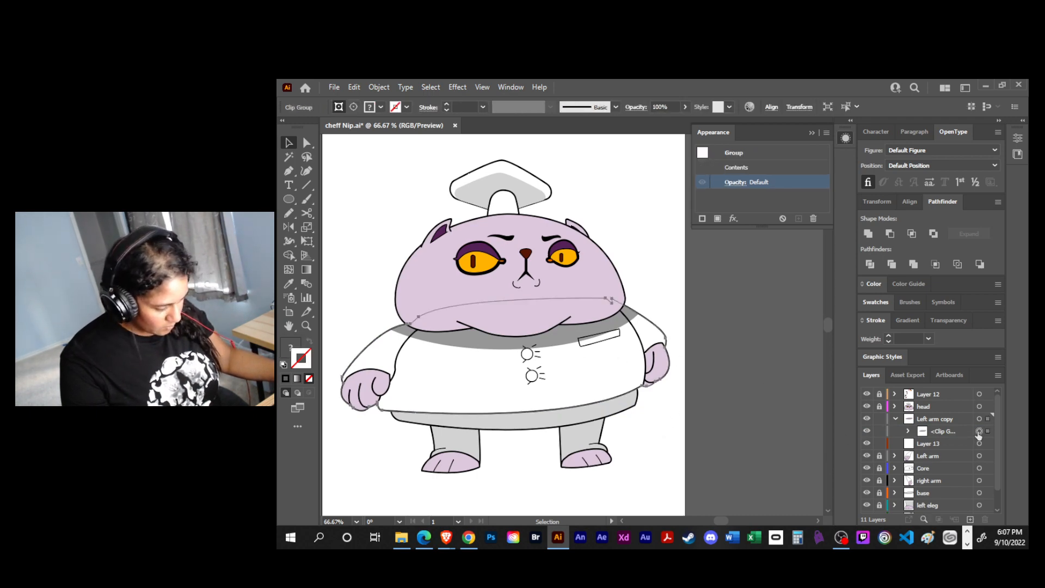
{"action": "left_click", "coordinate": [908, 431]}
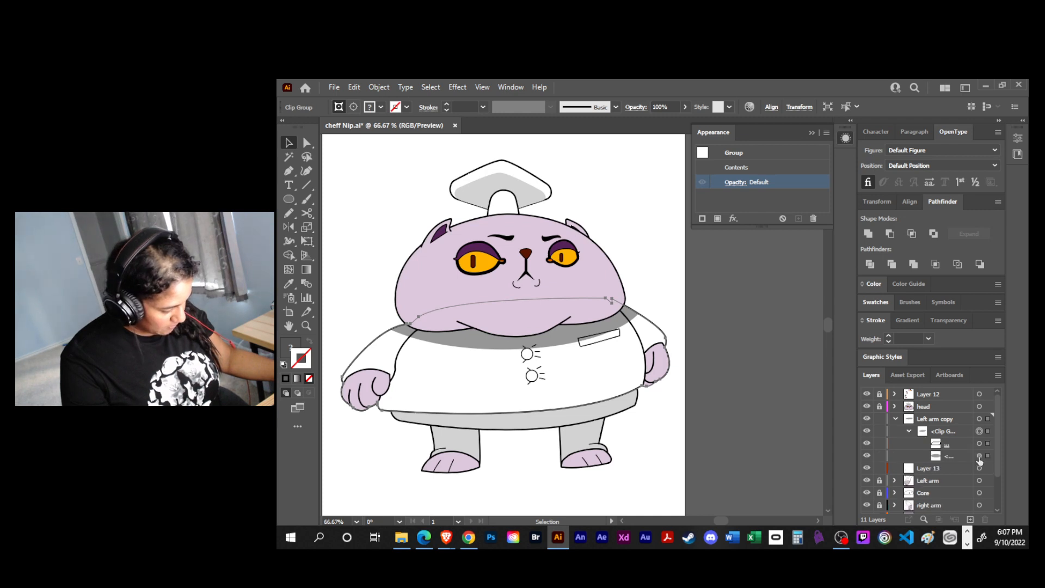
{"action": "left_click", "coordinate": [978, 456]}
{"action": "left_click", "coordinate": [740, 202]}
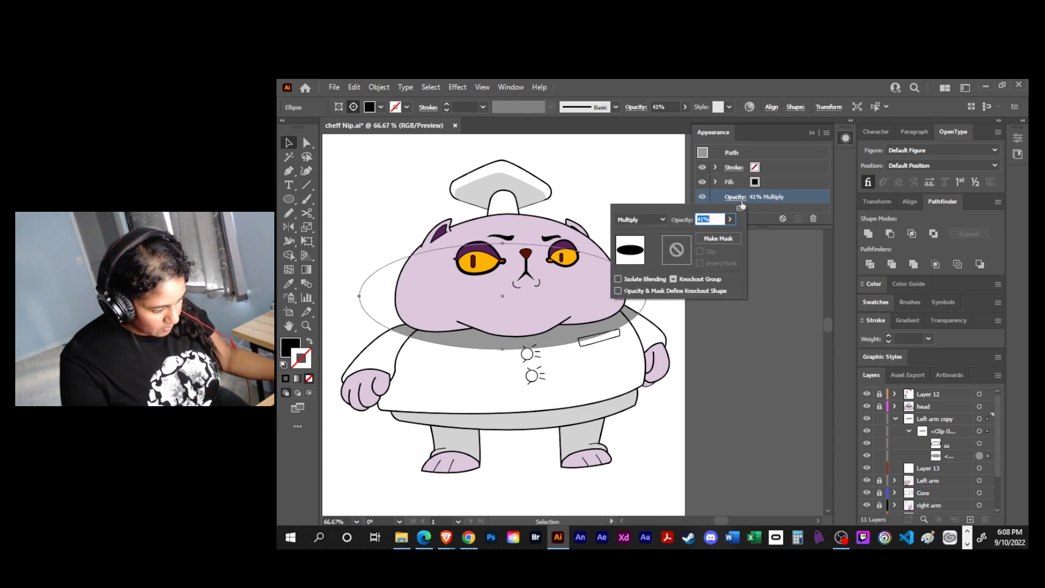
{"action": "left_click", "coordinate": [729, 220]}
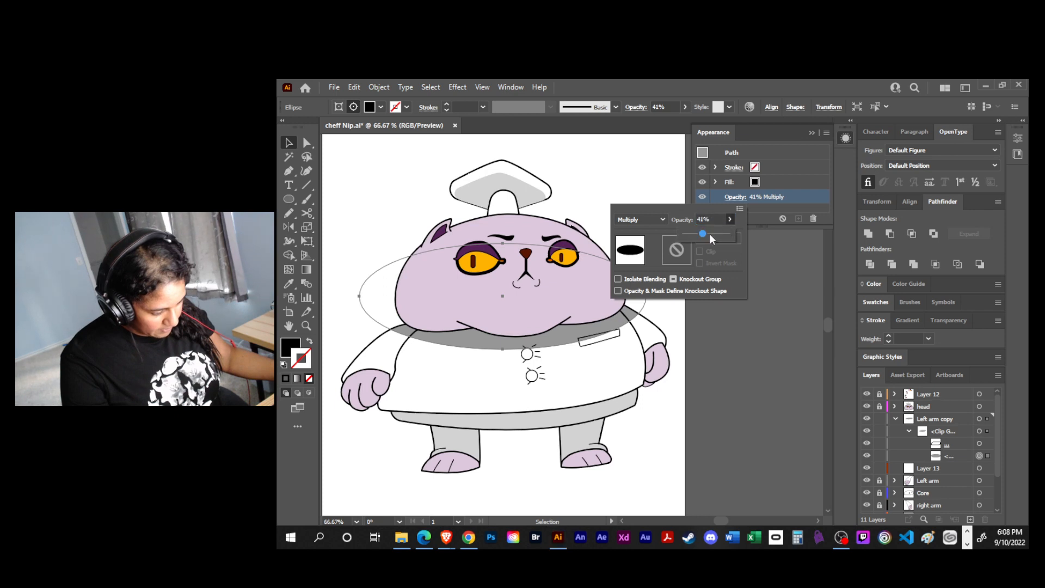
{"action": "left_click_drag", "start_coordinate": [702, 233], "coordinate": [695, 233]}
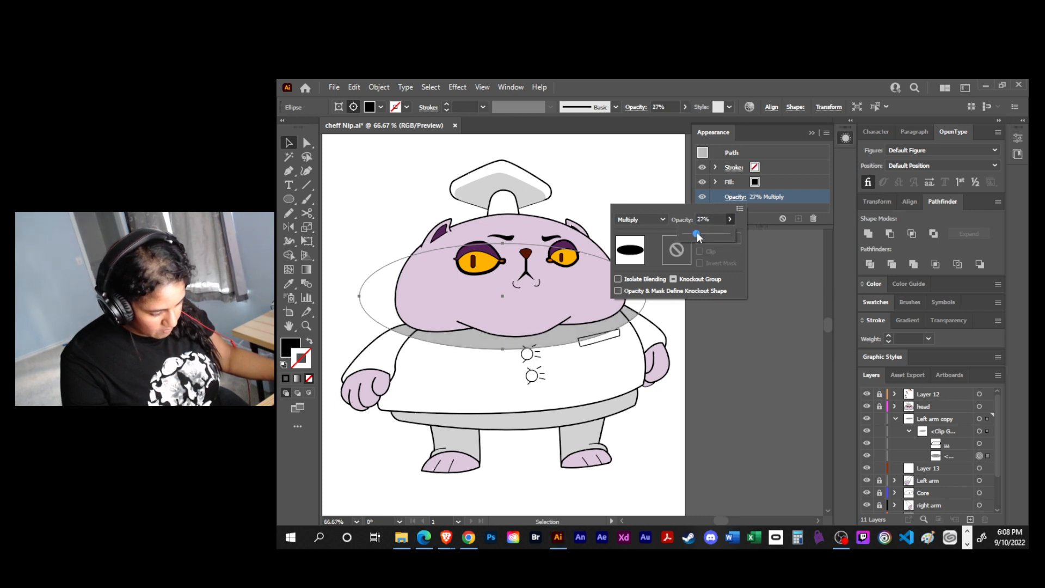
- Nudge the clipped shadow ellipse slightly upward in small increments
{"action": "left_click", "coordinate": [980, 455]}
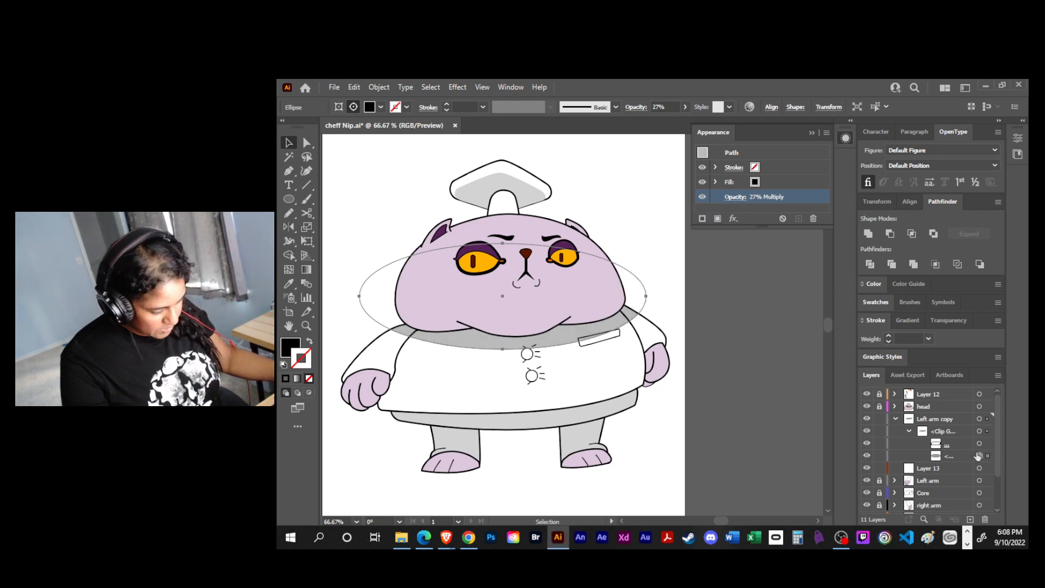
{"action": "key", "text": "Up"}
{"action": "key", "text": "Up"}
{"action": "key", "text": "Up"}
{"action": "key", "text": "Up"}
{"action": "key", "text": "Up"}
{"action": "key", "text": "Up"}
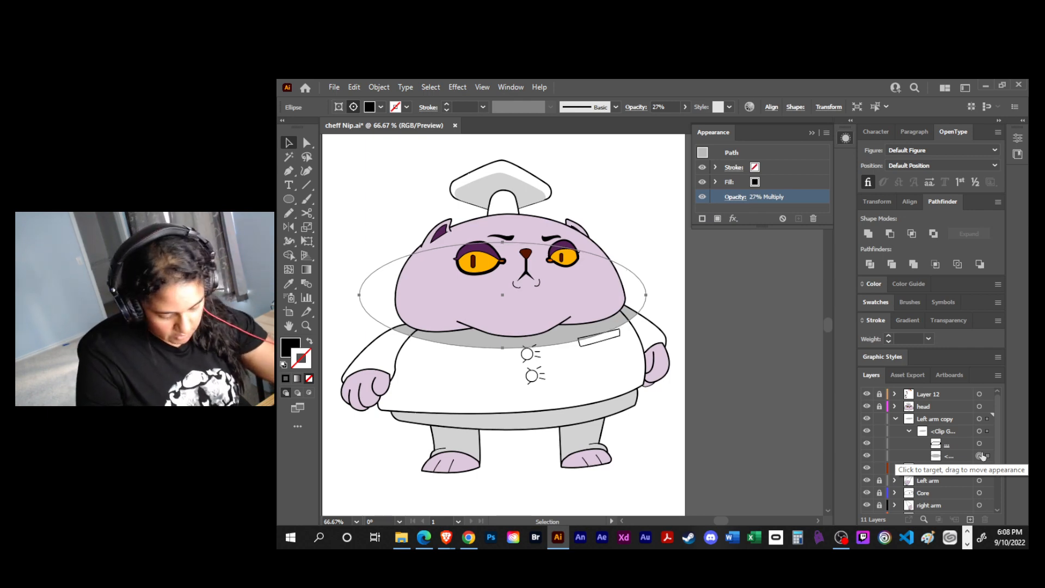
{"action": "key", "text": "Up"}
{"action": "key", "text": "Up"}
{"action": "key", "text": "Up"}
{"action": "key", "text": "Up"}
{"action": "key", "text": "Up"}
{"action": "key", "text": "Up"}
{"action": "key", "text": "Up"}
{"action": "key", "text": "Up"}
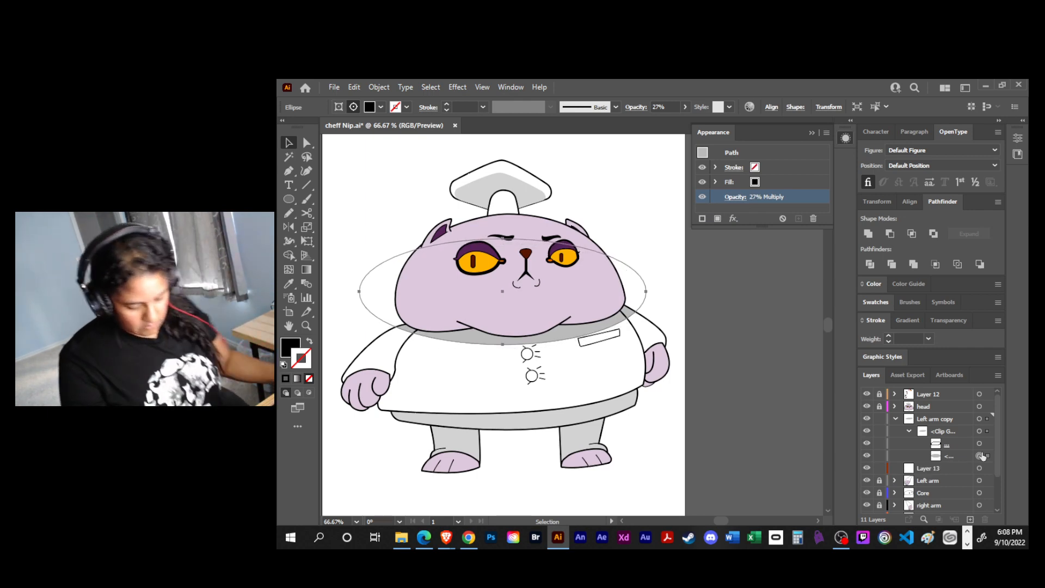
- Narrow the shadow ellipse to about the width of the head with Free Transform and adjust its vertical position
{"action": "key", "text": "e"}
{"action": "left_click_drag", "start_coordinate": [360, 291], "coordinate": [385, 291]}
{"action": "left_click_drag", "start_coordinate": [455, 334], "coordinate": [455, 343]}
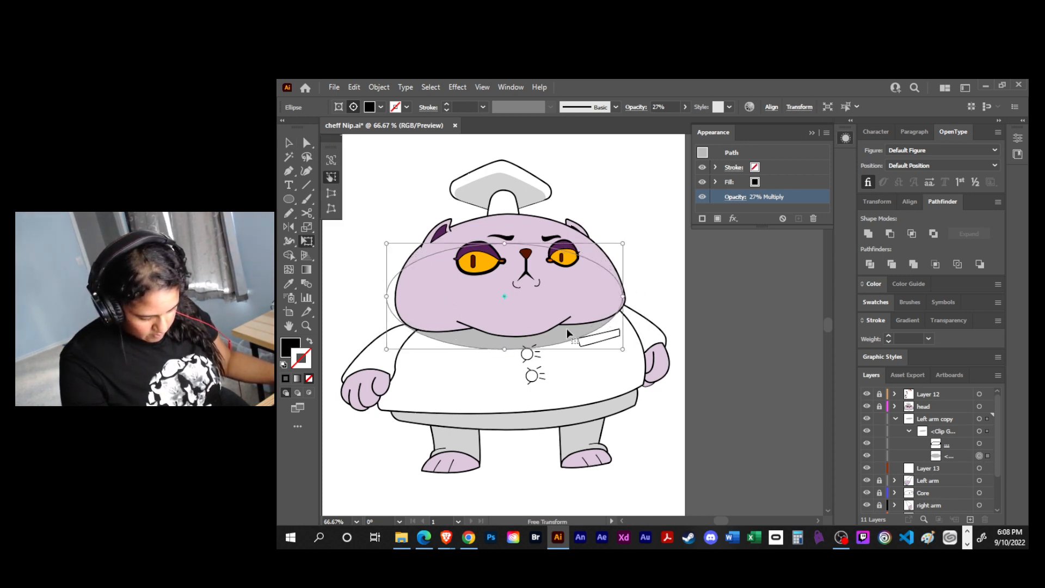
- Pull the ellipse's two side anchor points outward so the shadow extends slightly past both sides of the head
{"action": "key", "text": "a"}
{"action": "left_click_drag", "start_coordinate": [623, 297], "coordinate": [639, 295]}
{"action": "left_click", "coordinate": [633, 298]}
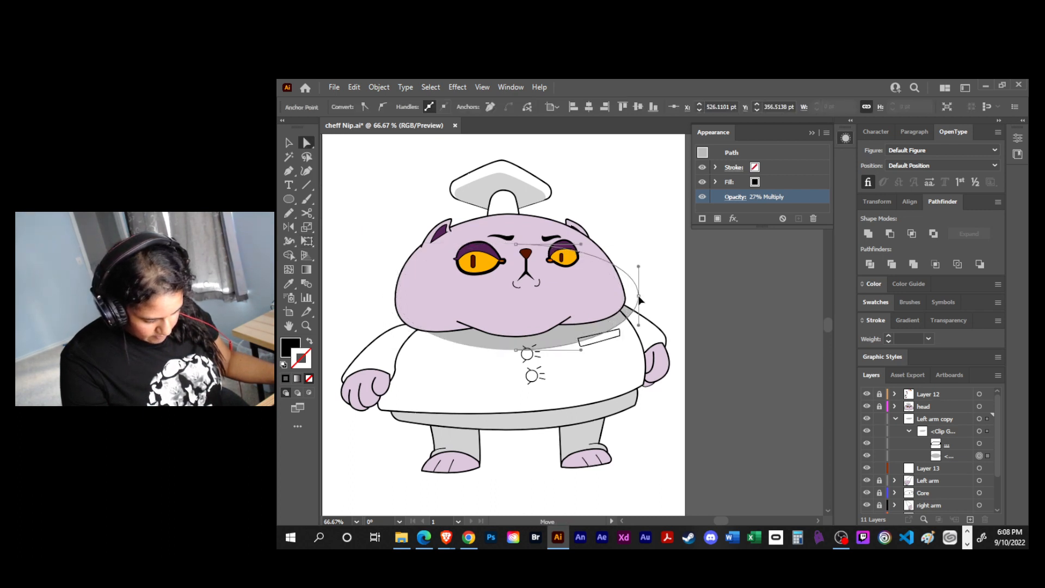
{"action": "left_click_drag", "start_coordinate": [398, 298], "coordinate": [376, 302]}
{"action": "key", "text": "v"}
{"action": "left_click", "coordinate": [659, 274]}
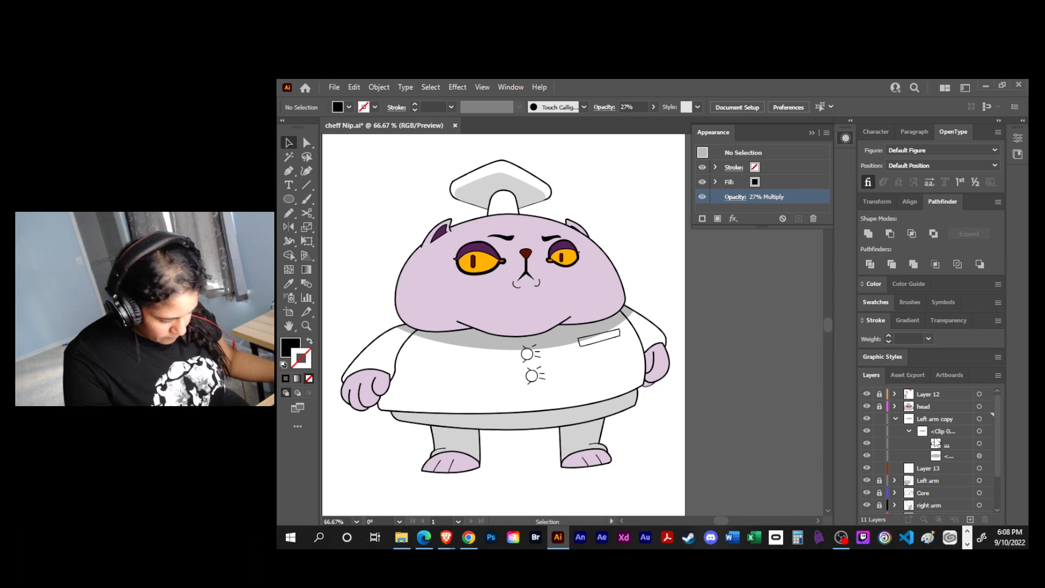
- Target the reshaped shadow ellipse within the clip group and nudge it slightly up and to the left
{"action": "left_click", "coordinate": [568, 338]}
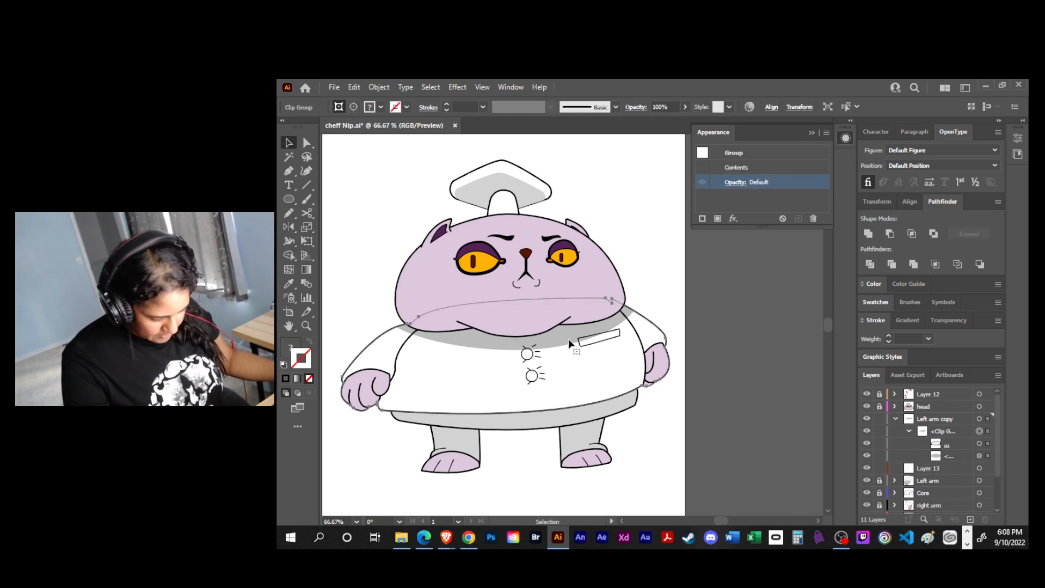
{"action": "left_click", "coordinate": [979, 456]}
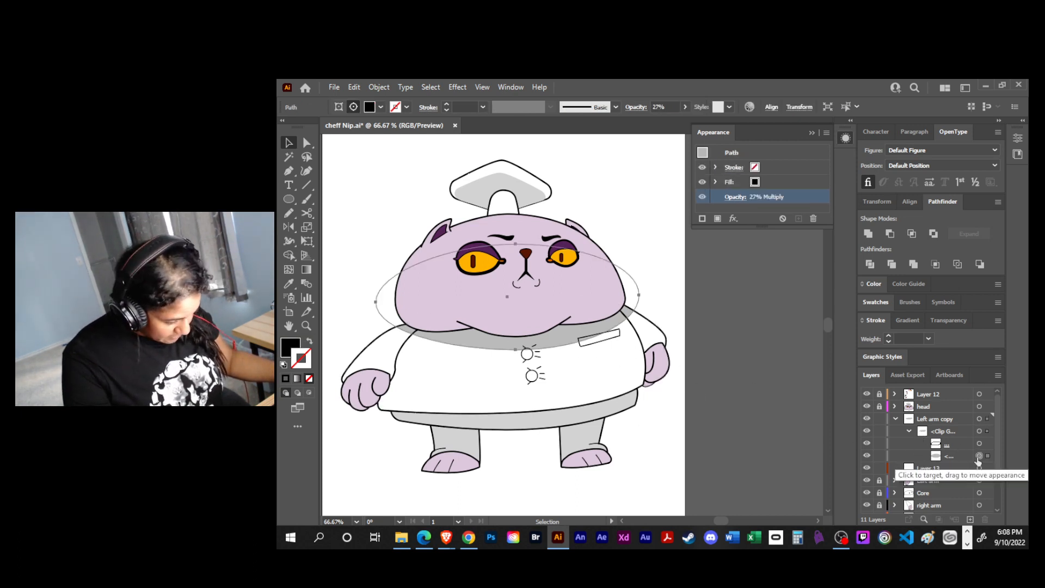
{"action": "key", "text": "Up"}
{"action": "key", "text": "Up"}
{"action": "key", "text": "Up"}
{"action": "key", "text": "Up"}
{"action": "key", "text": "Up"}
{"action": "key", "text": "Left"}
{"action": "key", "text": "Left"}
{"action": "key", "text": "Left"}
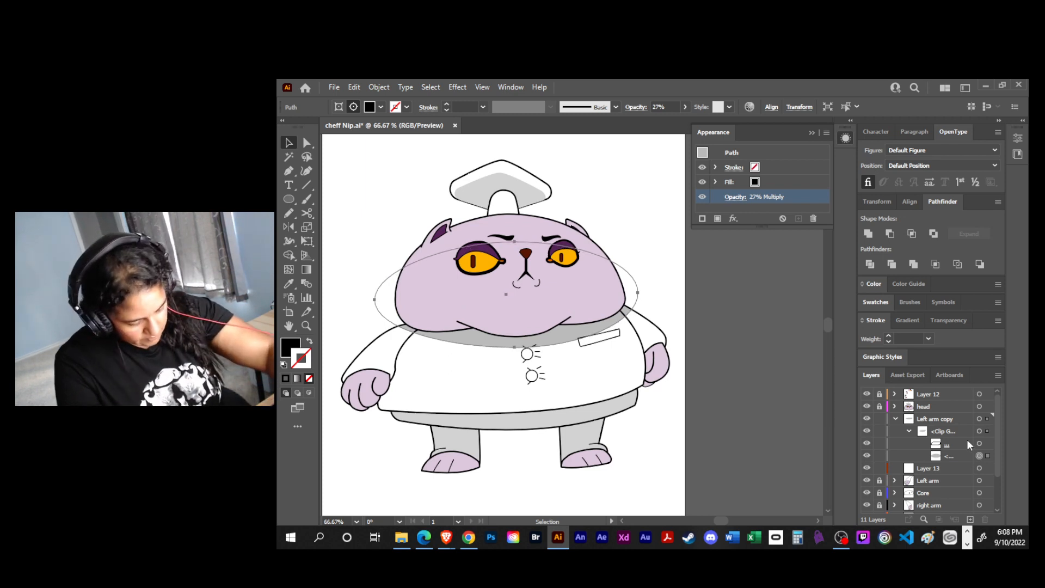
{"action": "left_click", "coordinate": [723, 375]}
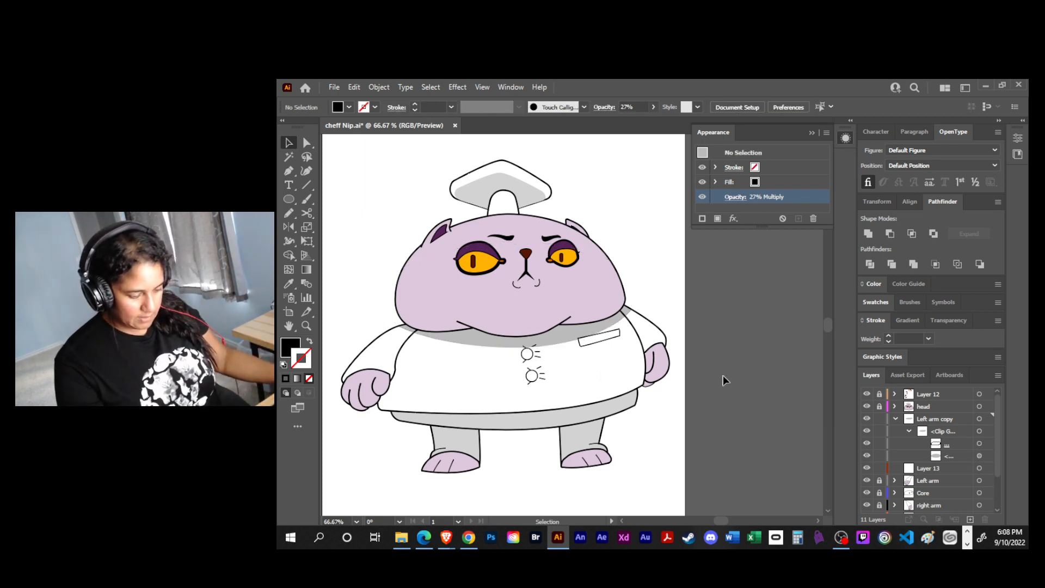
- Reduce the shadow ellipse's opacity to 10%
{"action": "left_click", "coordinate": [980, 456]}
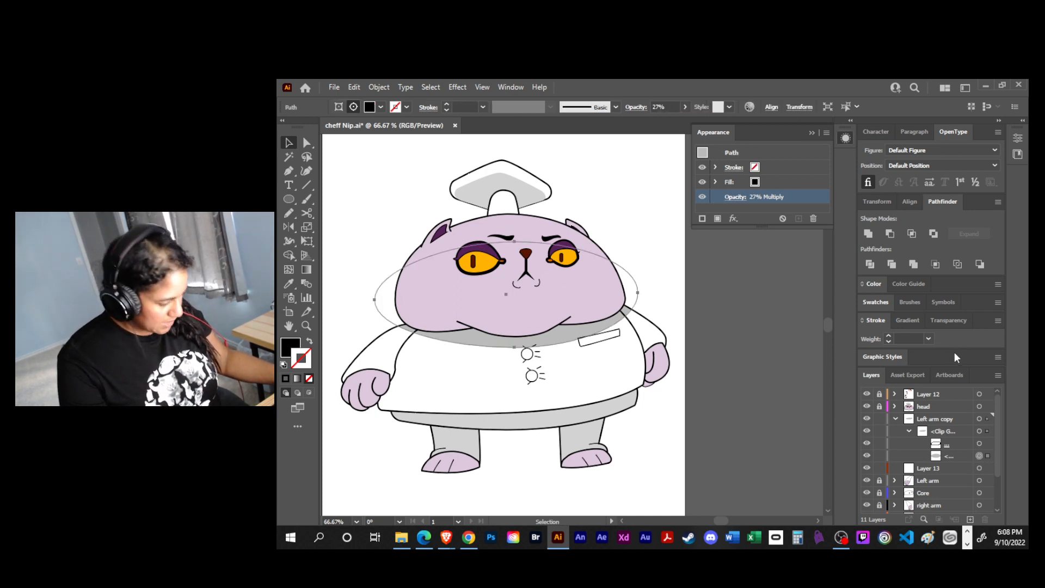
{"action": "left_click", "coordinate": [741, 198]}
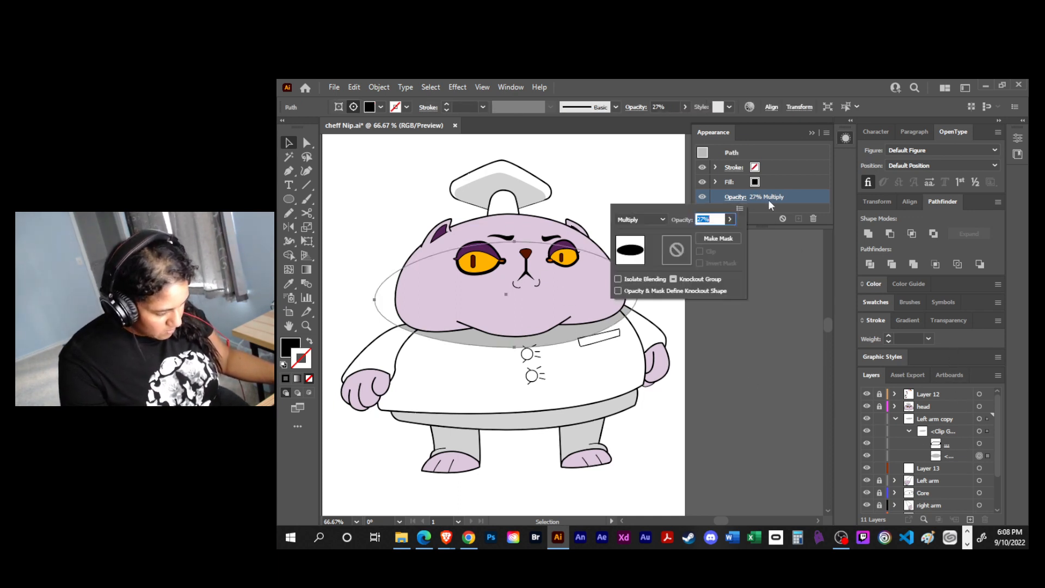
{"action": "left_click", "coordinate": [729, 220]}
{"action": "left_click_drag", "start_coordinate": [696, 233], "coordinate": [690, 233]}
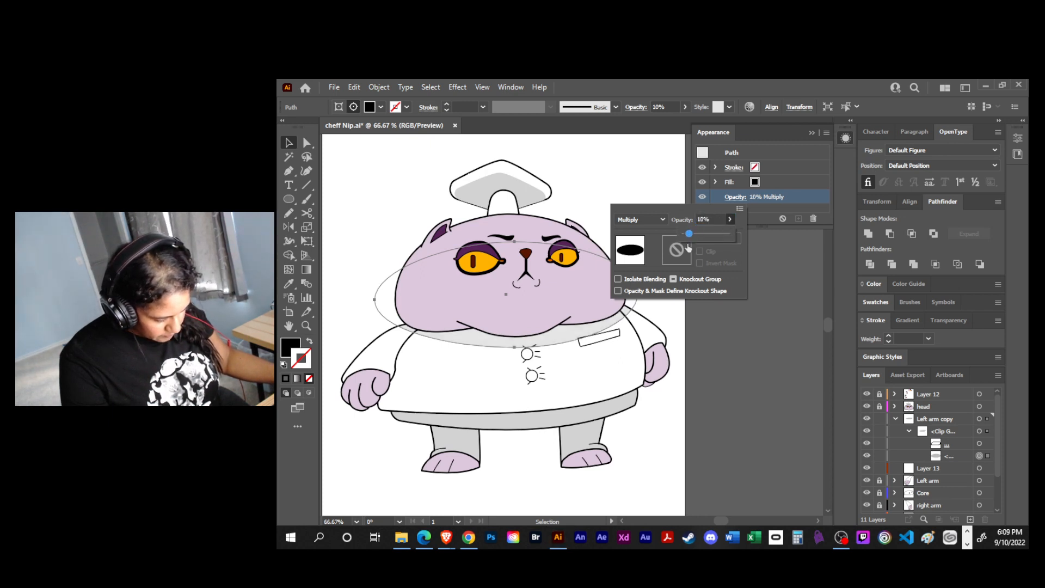
{"action": "left_click", "coordinate": [717, 336]}
{"action": "left_click", "coordinate": [724, 338]}
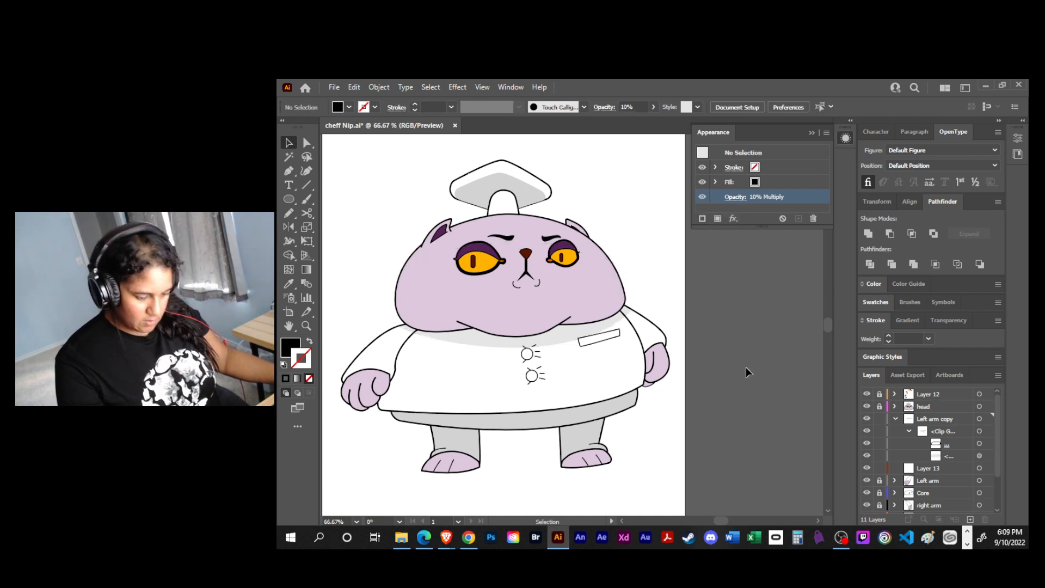
- Switch the shadow ellipse's blending mode to Normal and raise its opacity to 100%
{"action": "left_click", "coordinate": [979, 456]}
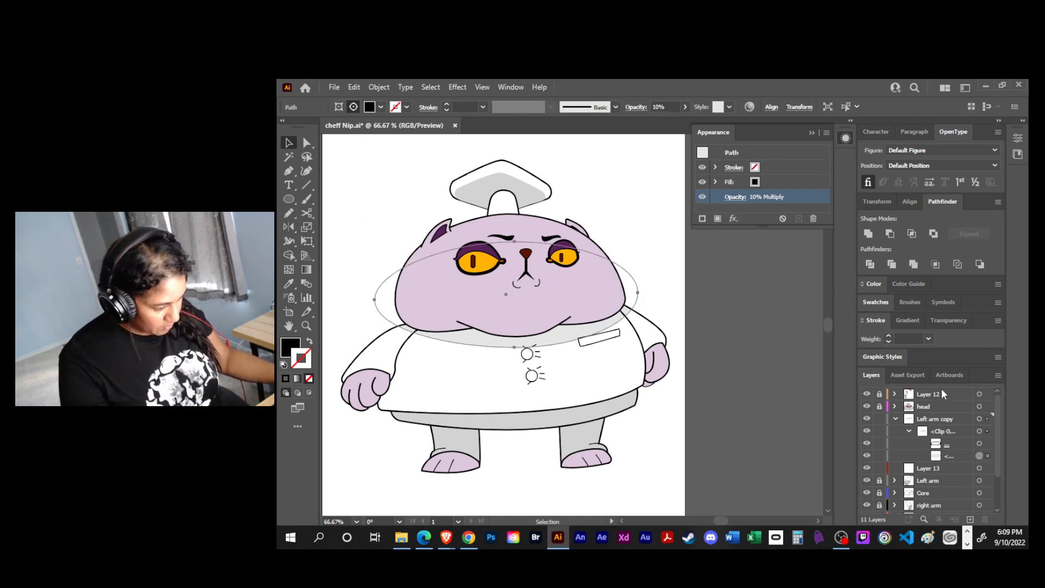
{"action": "left_click", "coordinate": [736, 197]}
{"action": "left_click", "coordinate": [662, 220]}
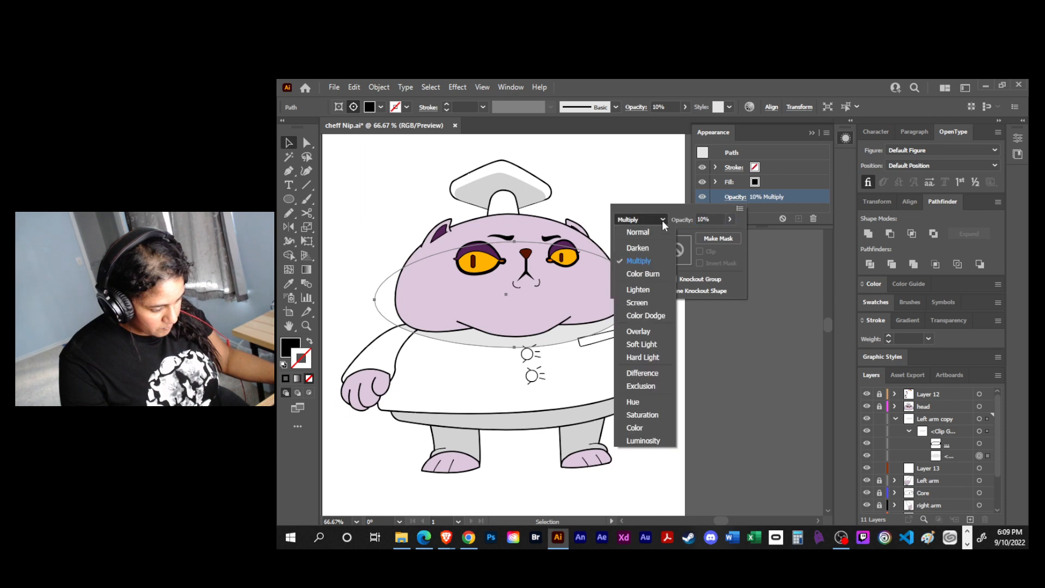
{"action": "left_click", "coordinate": [632, 228]}
{"action": "left_click", "coordinate": [730, 220]}
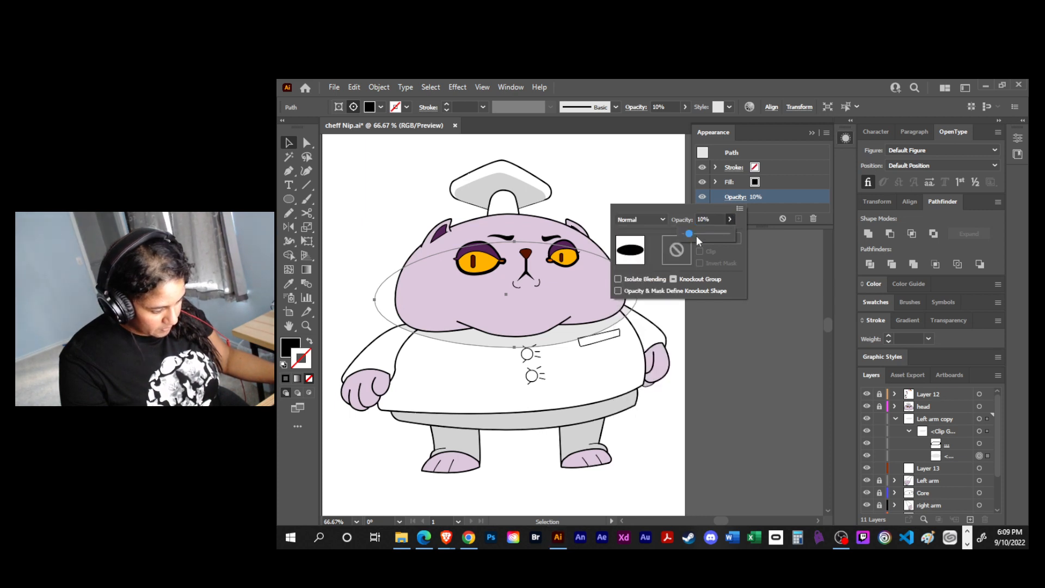
{"action": "left_click_drag", "start_coordinate": [696, 237], "coordinate": [728, 234]}
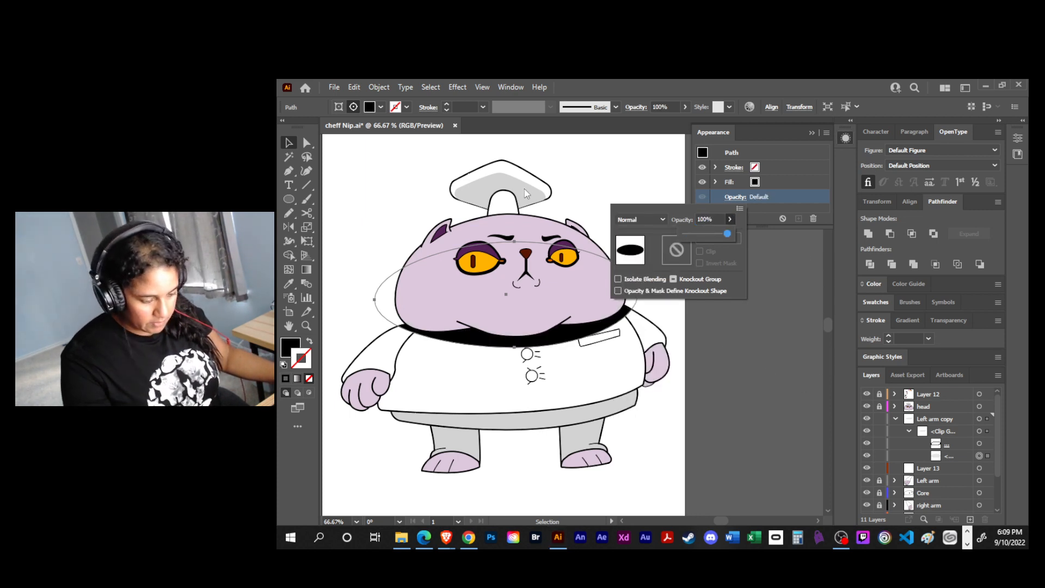
{"action": "left_click", "coordinate": [724, 205]}
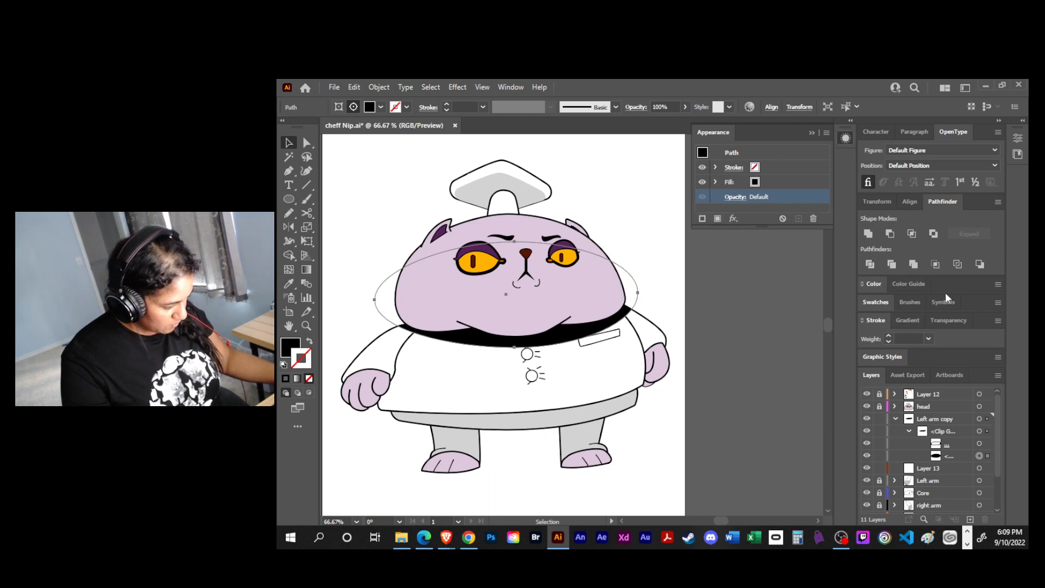
- Apply the light grey swatch to both the stroke and fill of the shadow ellipse
{"action": "left_click", "coordinate": [939, 201]}
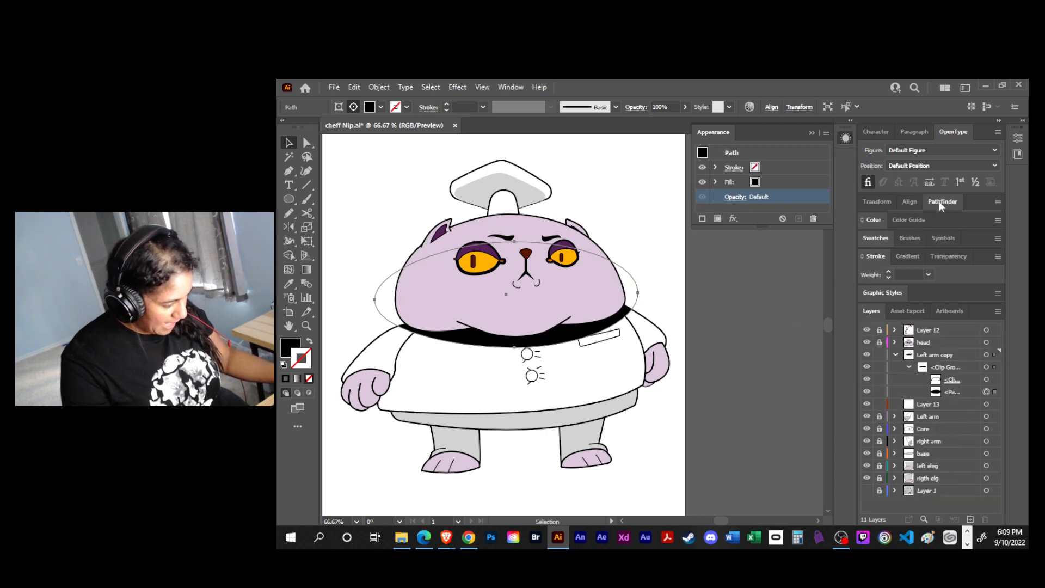
{"action": "left_click", "coordinate": [876, 241]}
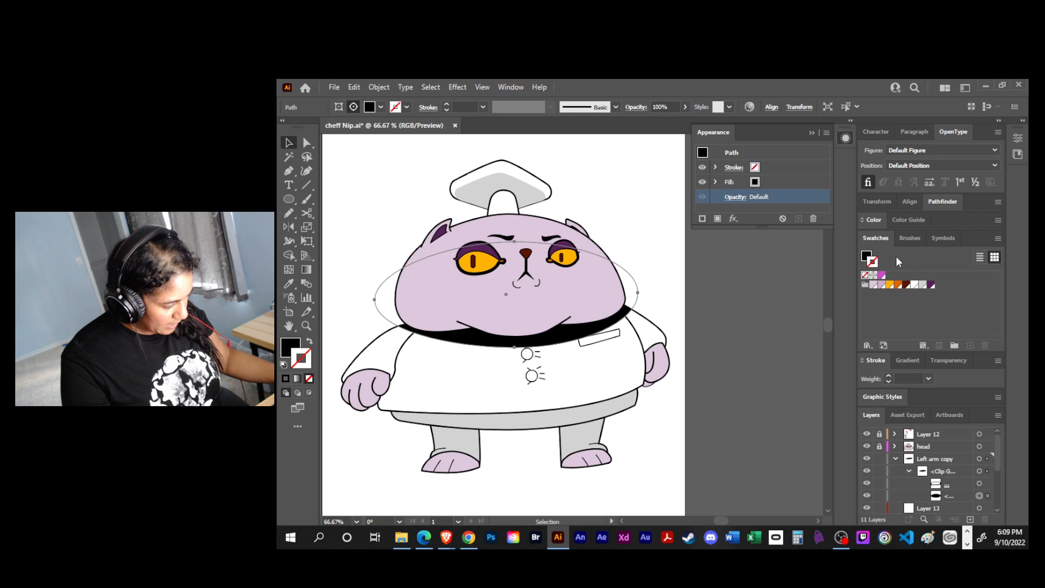
{"action": "left_click", "coordinate": [923, 285]}
{"action": "key", "text": "x"}
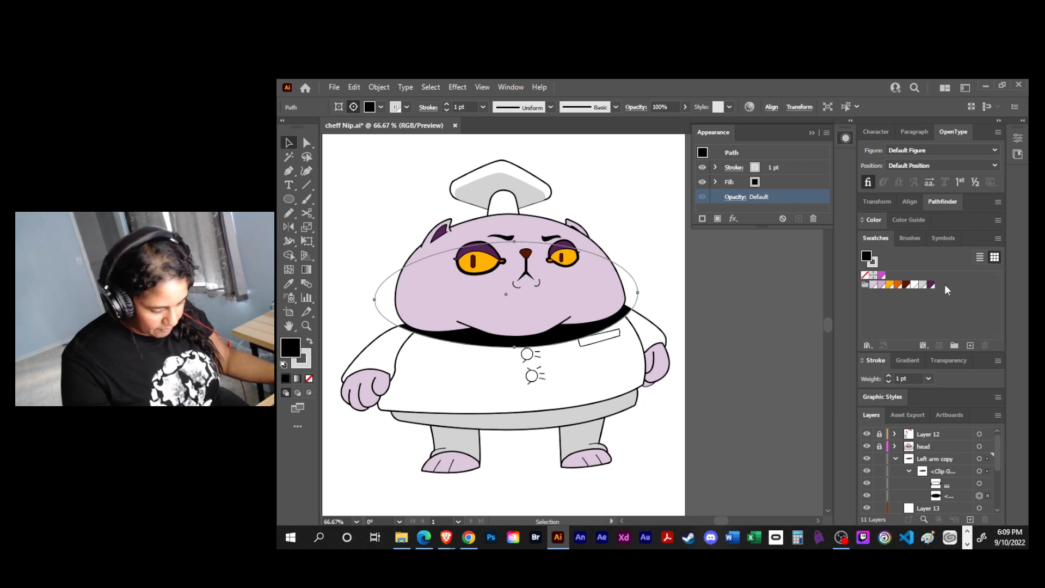
{"action": "left_click", "coordinate": [924, 285]}
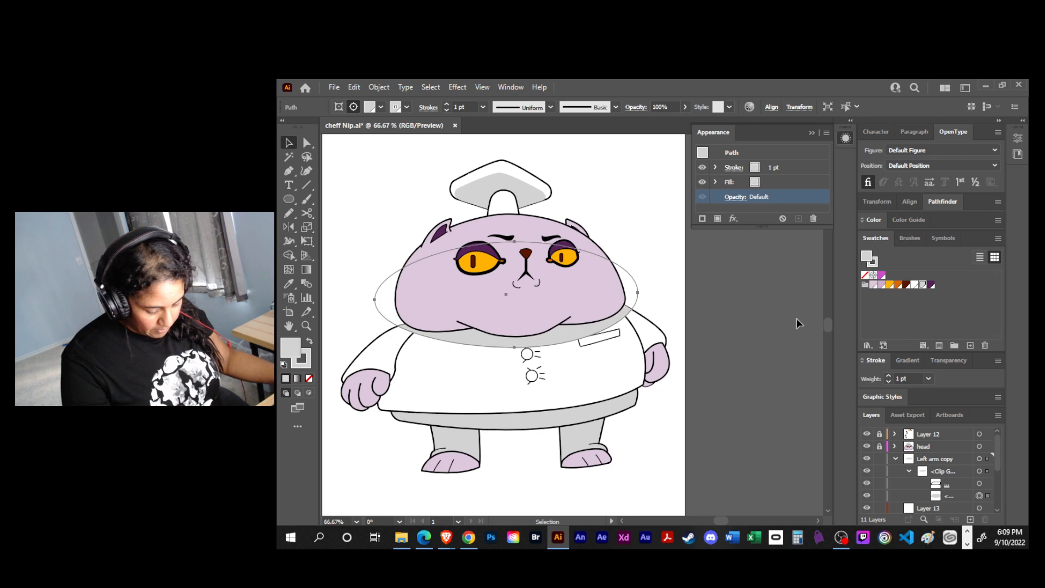
- Set the grey shadow ellipse's blending mode to Multiply and deselect it
{"action": "left_click", "coordinate": [735, 197]}
{"action": "left_click", "coordinate": [660, 220]}
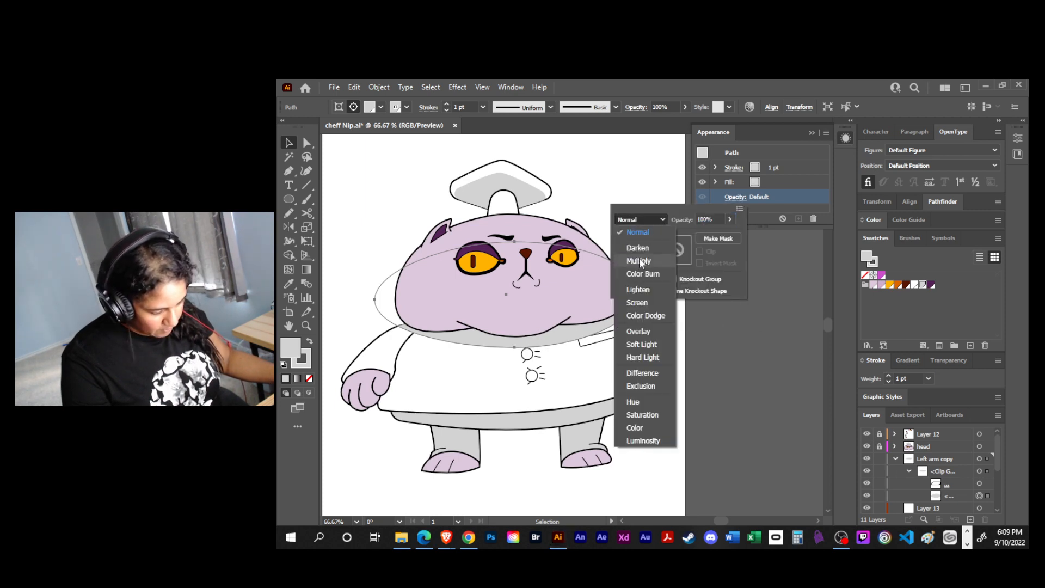
{"action": "left_click", "coordinate": [639, 260]}
{"action": "left_click", "coordinate": [736, 330]}
{"action": "left_click", "coordinate": [724, 329]}
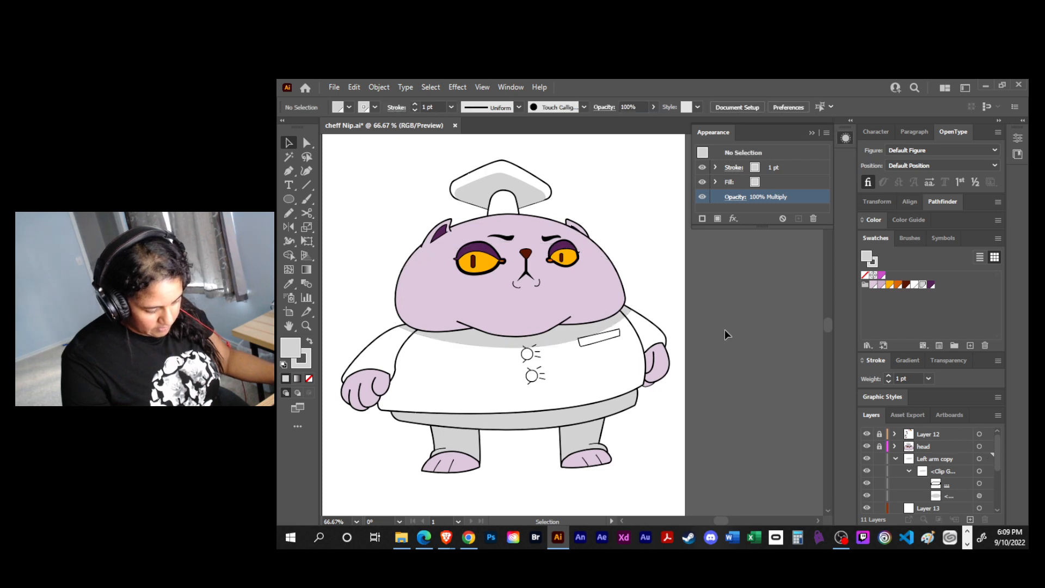
{"action": "key", "text": "space"}
{"action": "left_click_drag", "start_coordinate": [744, 397], "coordinate": [765, 385]}
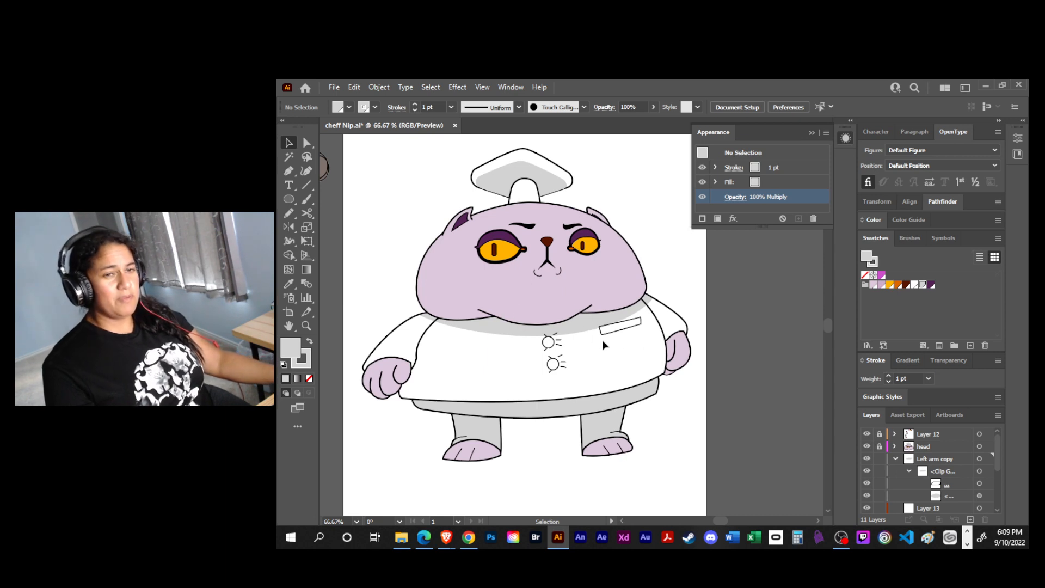
- Flatten the grey head shadow ellipse from its upper edge with Free Transform and nudge it up slightly
{"action": "key", "text": "space"}
{"action": "left_click_drag", "start_coordinate": [673, 452], "coordinate": [651, 435]}
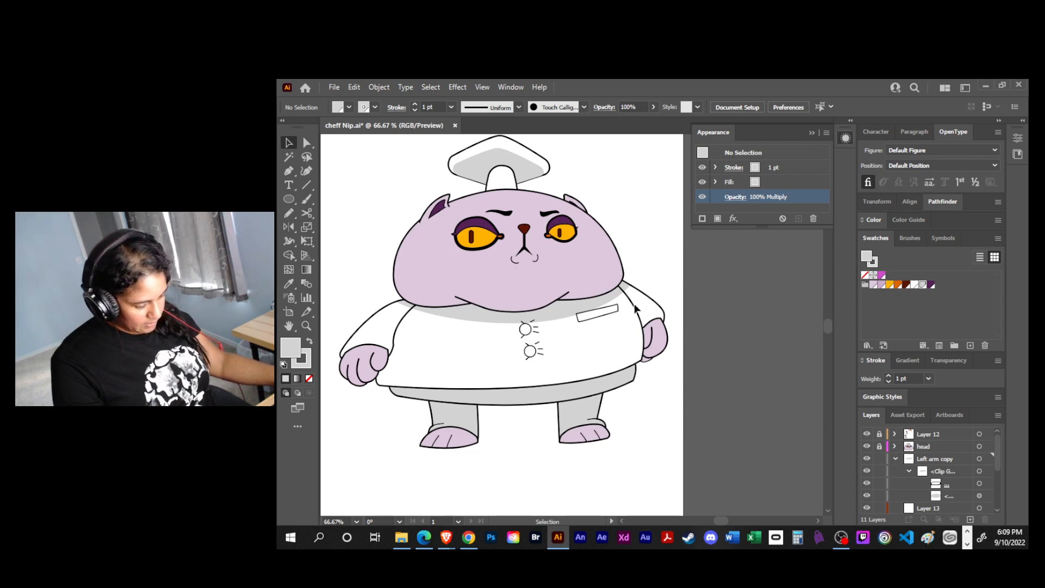
{"action": "left_click", "coordinate": [980, 497]}
{"action": "key", "text": "e"}
{"action": "left_click_drag", "start_coordinate": [503, 216], "coordinate": [506, 251]}
{"action": "key", "text": "Up"}
{"action": "key", "text": "Up"}
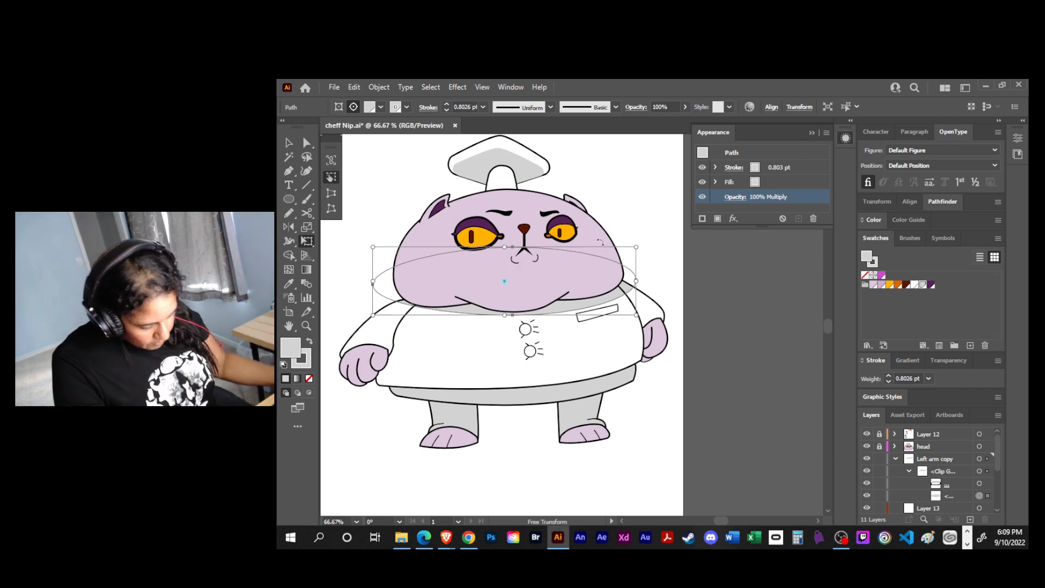
- Narrow the head shadow ellipse on both sides, reposition it under the chin, deselect it and save the document
{"action": "left_click_drag", "start_coordinate": [636, 282], "coordinate": [623, 284]}
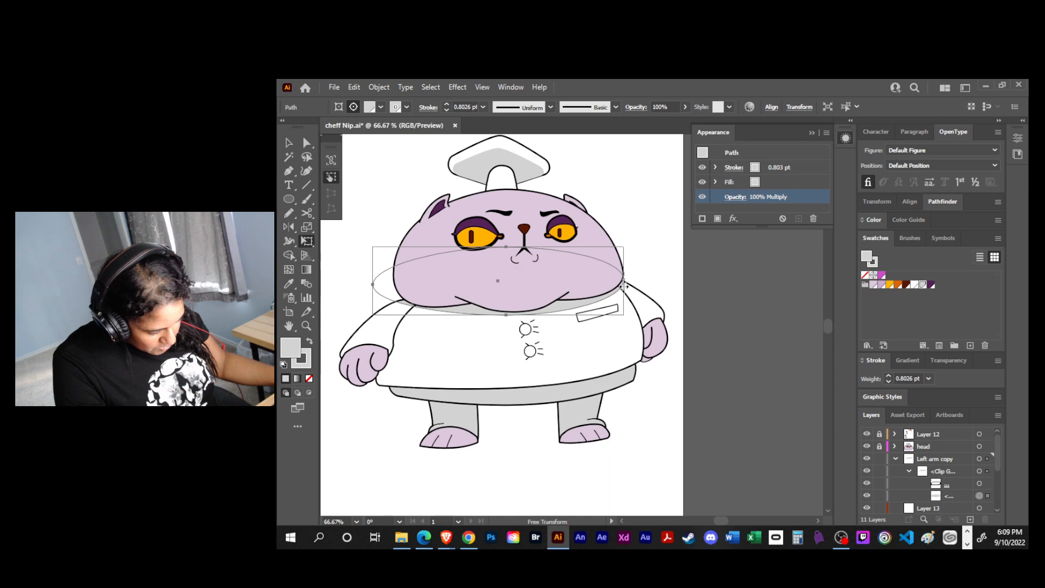
{"action": "left_click_drag", "start_coordinate": [504, 314], "coordinate": [507, 317]}
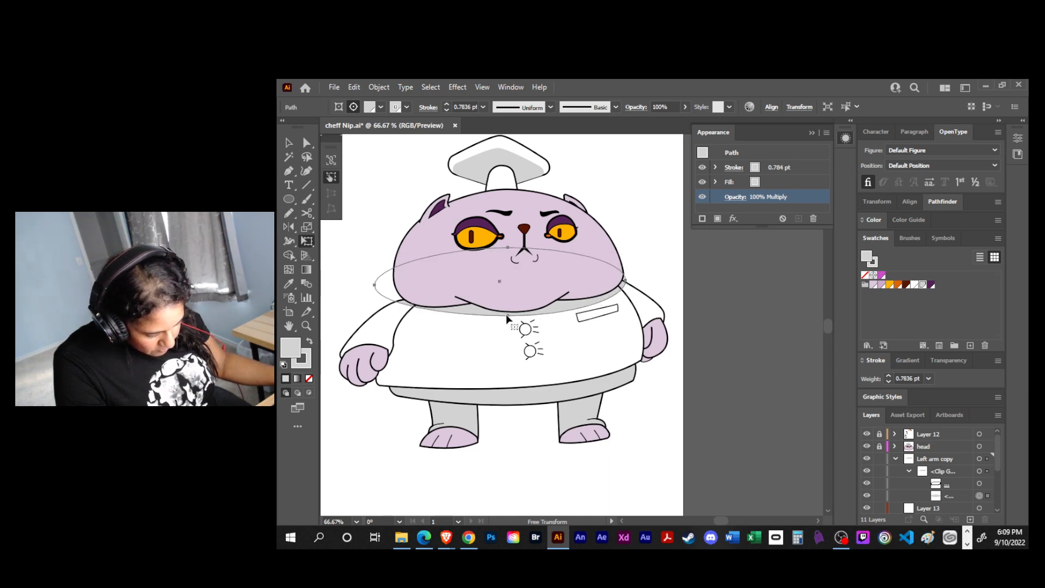
{"action": "left_click_drag", "start_coordinate": [375, 282], "coordinate": [380, 281]}
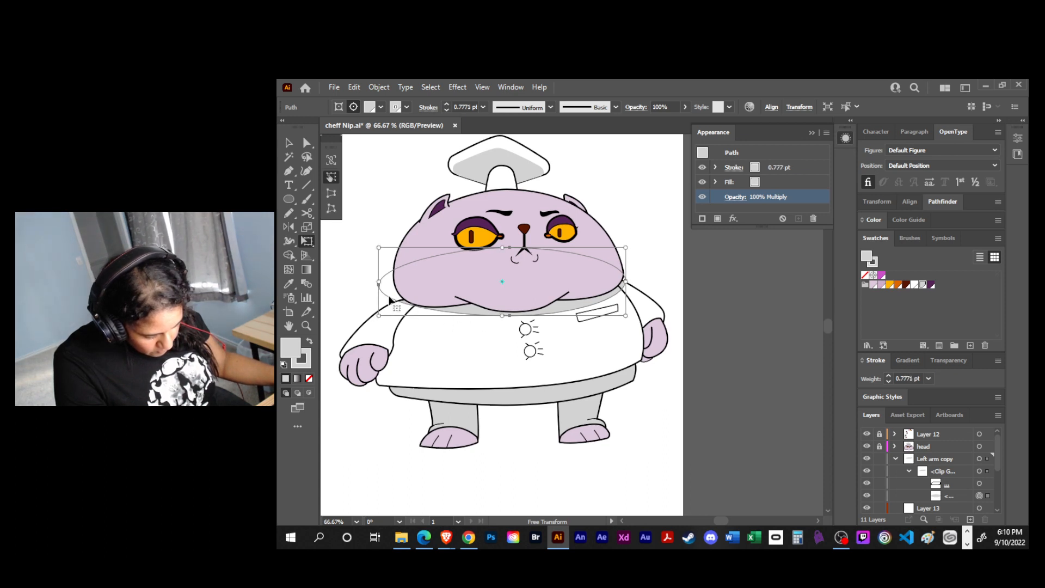
{"action": "left_click_drag", "start_coordinate": [379, 286], "coordinate": [382, 289]}
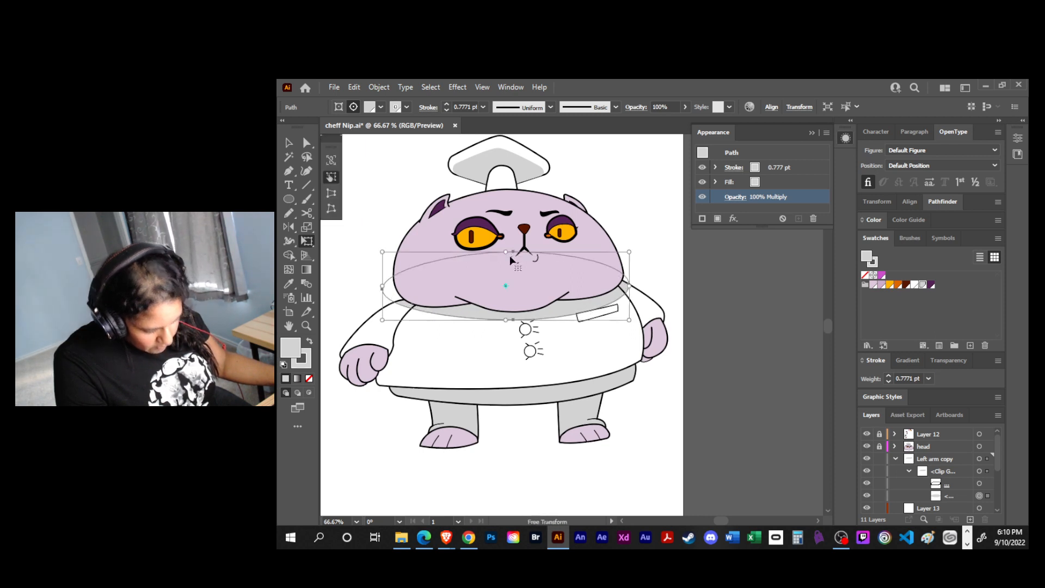
{"action": "key", "text": "v"}
{"action": "left_click", "coordinate": [678, 263]}
{"action": "left_click_drag", "start_coordinate": [693, 398], "coordinate": [681, 359]}
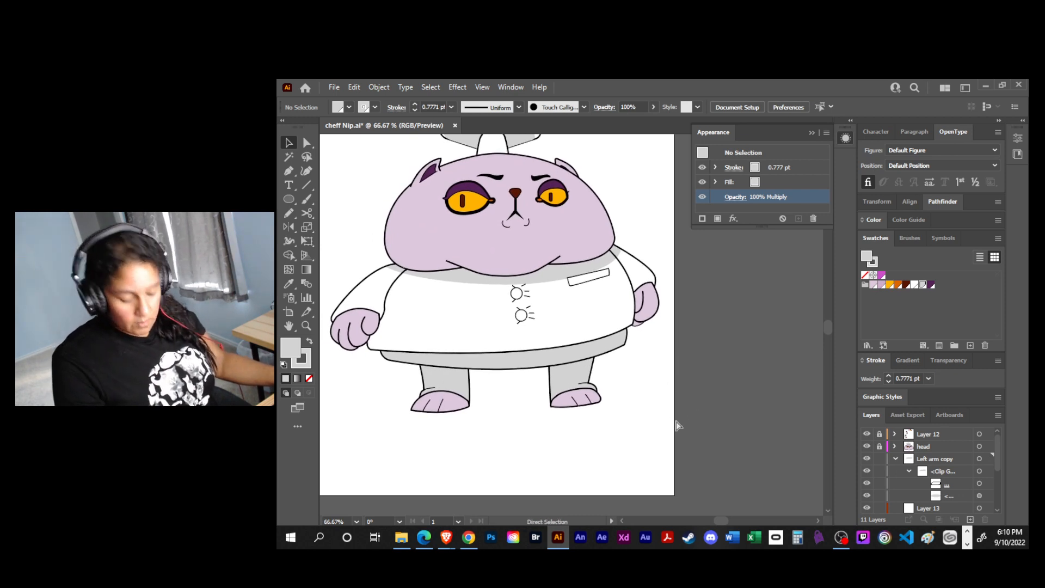
{"action": "key", "text": "ctrl+s"}
- Collapse and lock the Left arm copy layer and delete the empty Layer 13
{"action": "mouse_move", "coordinate": [998, 442]}
{"action": "left_mouse_down"}
{"action": "mouse_move", "coordinate": [991, 482]}
{"action": "mouse_move", "coordinate": [980, 438]}
{"action": "left_mouse_up"}
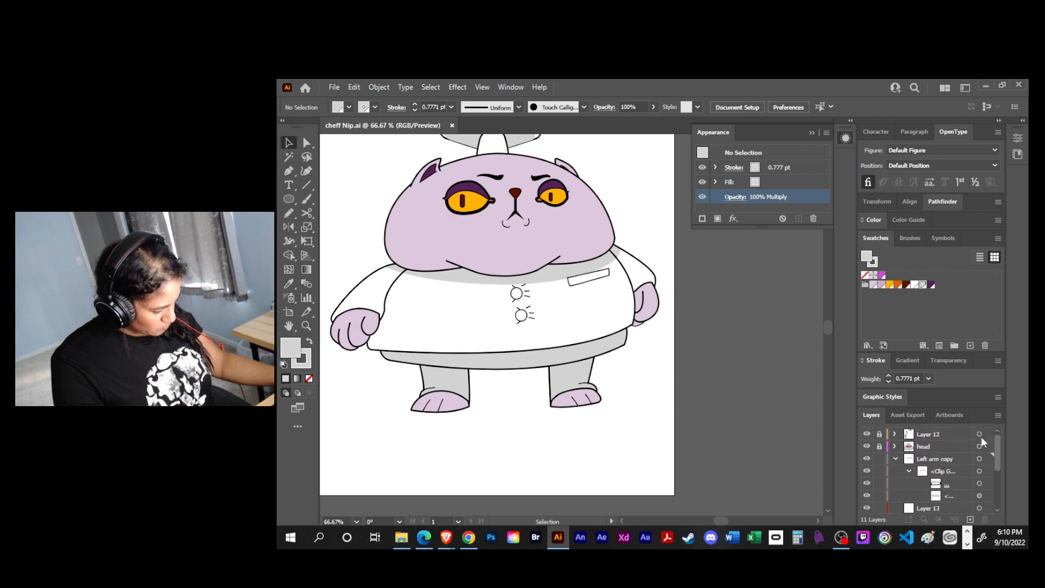
{"action": "left_click", "coordinate": [895, 459]}
{"action": "left_click", "coordinate": [879, 458]}
{"action": "left_click_drag", "start_coordinate": [923, 471], "coordinate": [950, 485]}
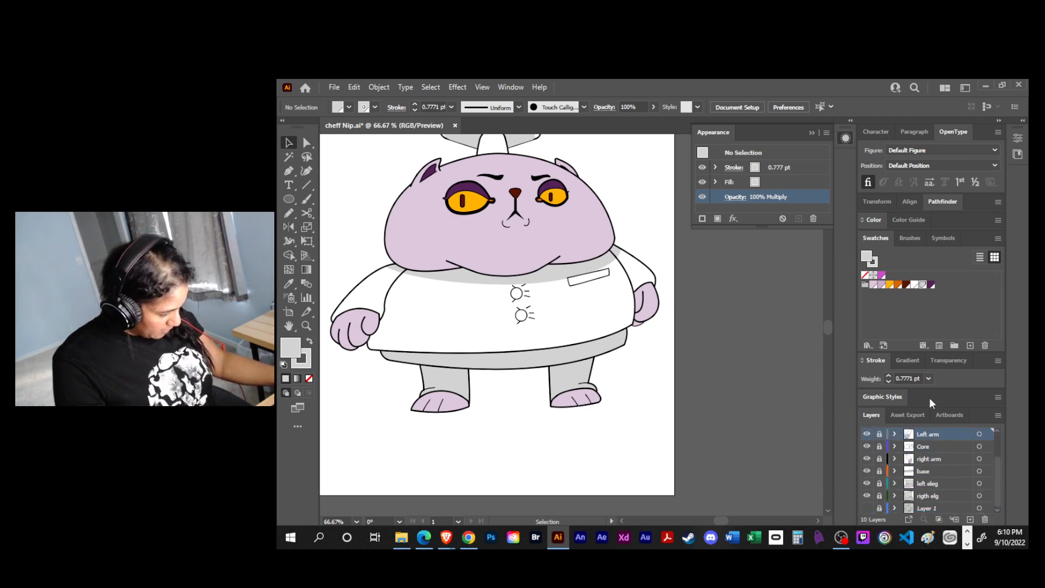
- Rename the Left arm copy layer as SHW head
{"action": "scroll", "coordinate": [937, 466], "scroll_direction": "up", "scroll_amount": 2}
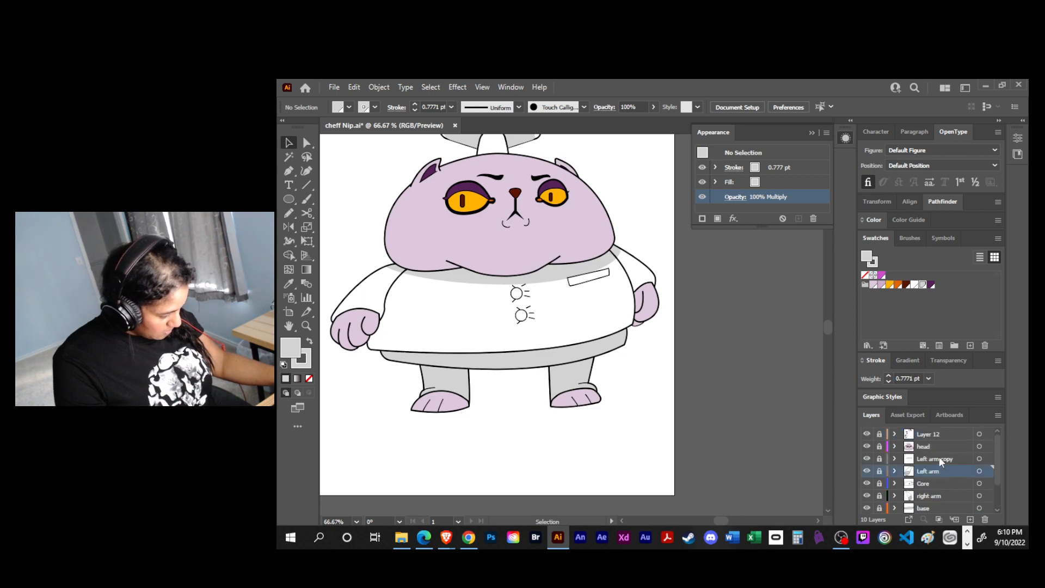
{"action": "double_click", "coordinate": [939, 458]}
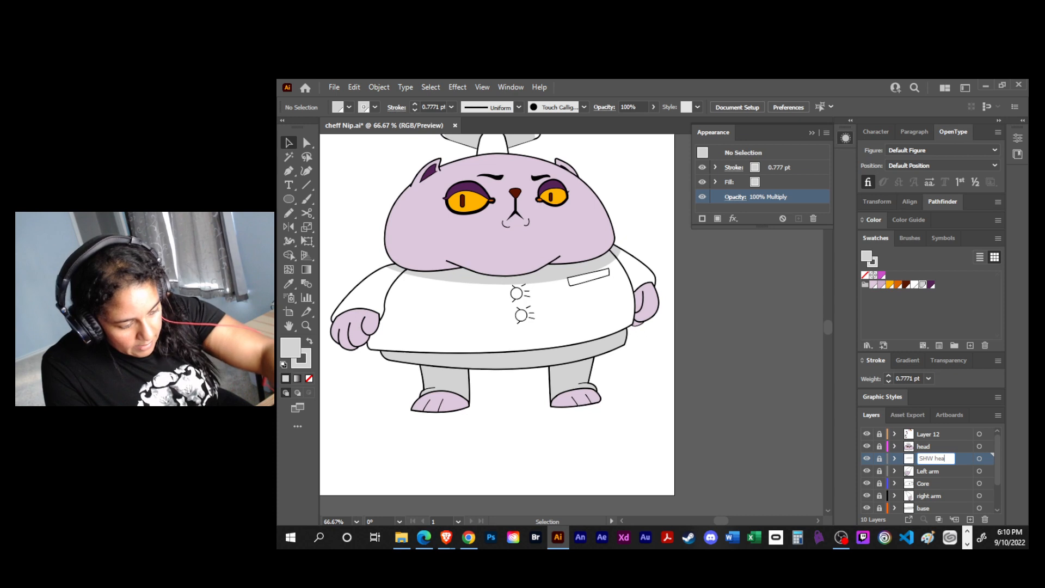
{"action": "type", "text": "d"}
{"action": "key", "text": "Return"}
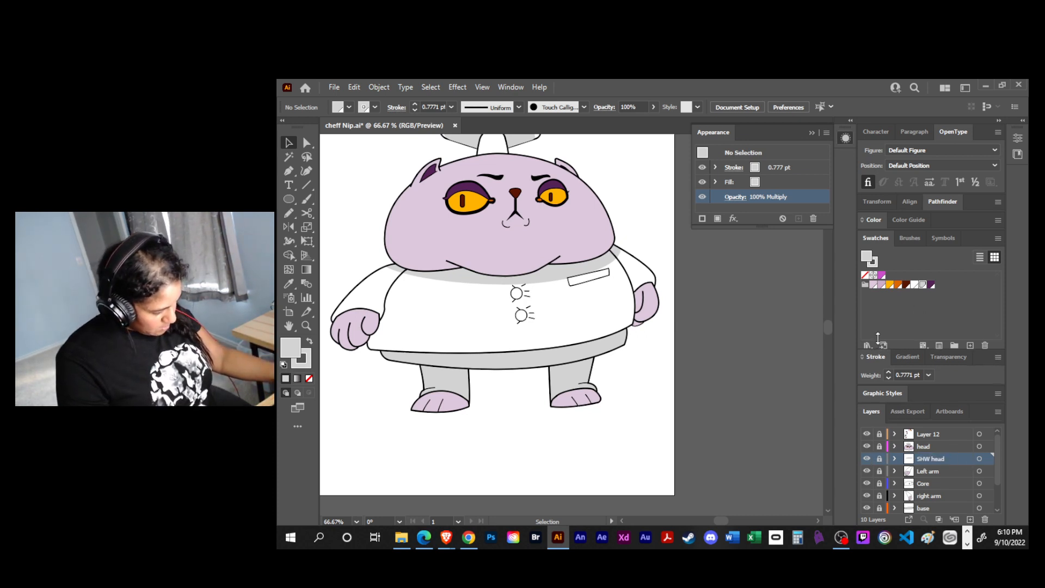
- Unlock and expand the left eleg layer and duplicate its grey trouser leg path
{"action": "left_click_drag", "start_coordinate": [881, 352], "coordinate": [882, 314]}
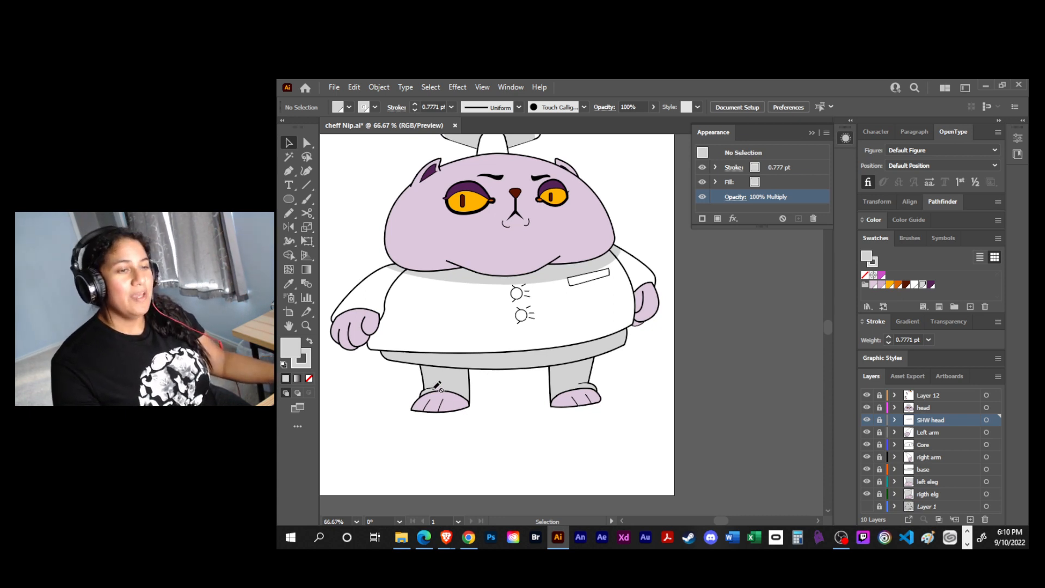
{"action": "left_click", "coordinate": [894, 481]}
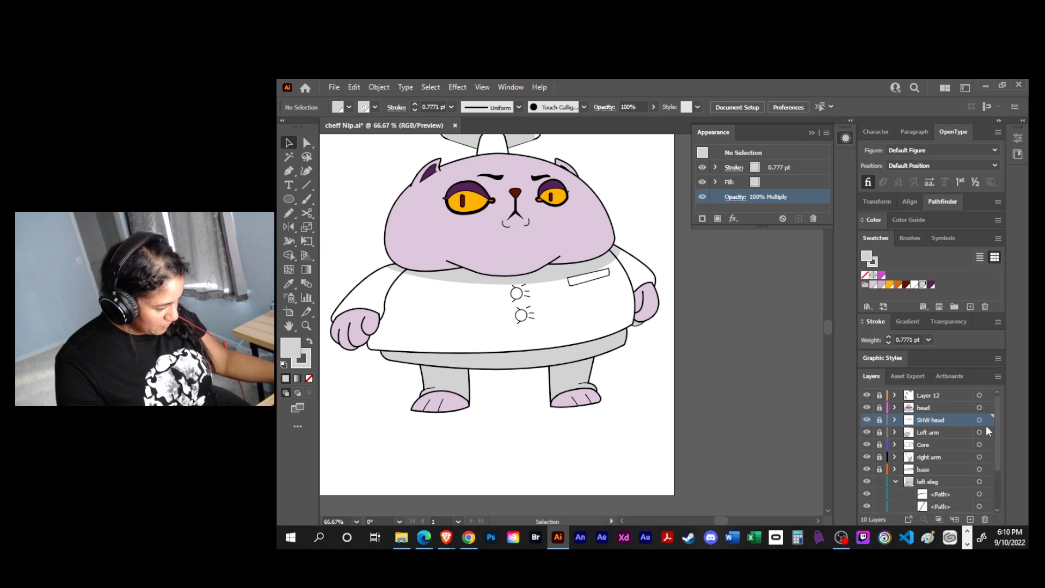
{"action": "left_click_drag", "start_coordinate": [996, 442], "coordinate": [1005, 487]}
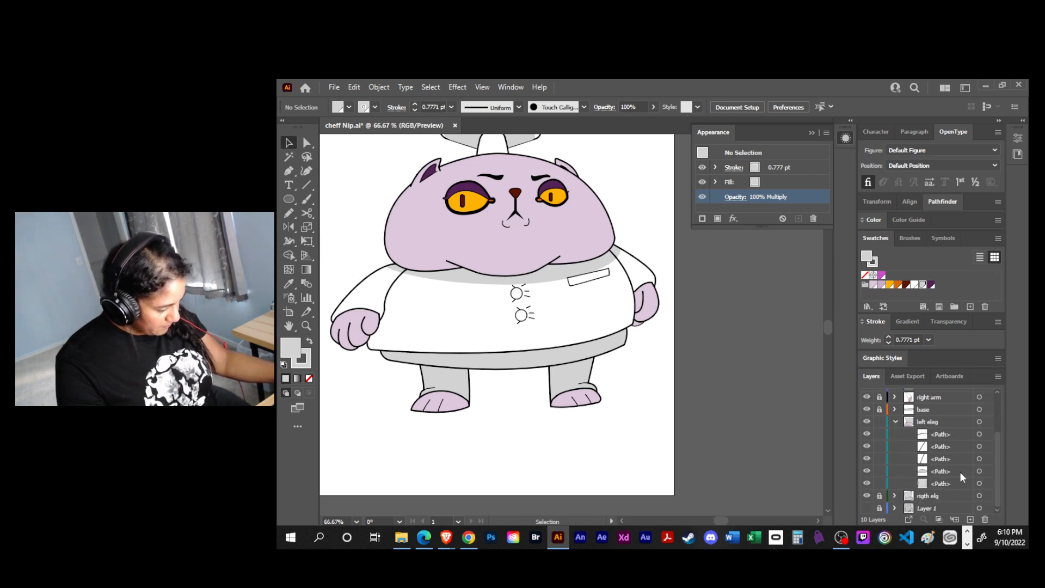
{"action": "left_click", "coordinate": [945, 484]}
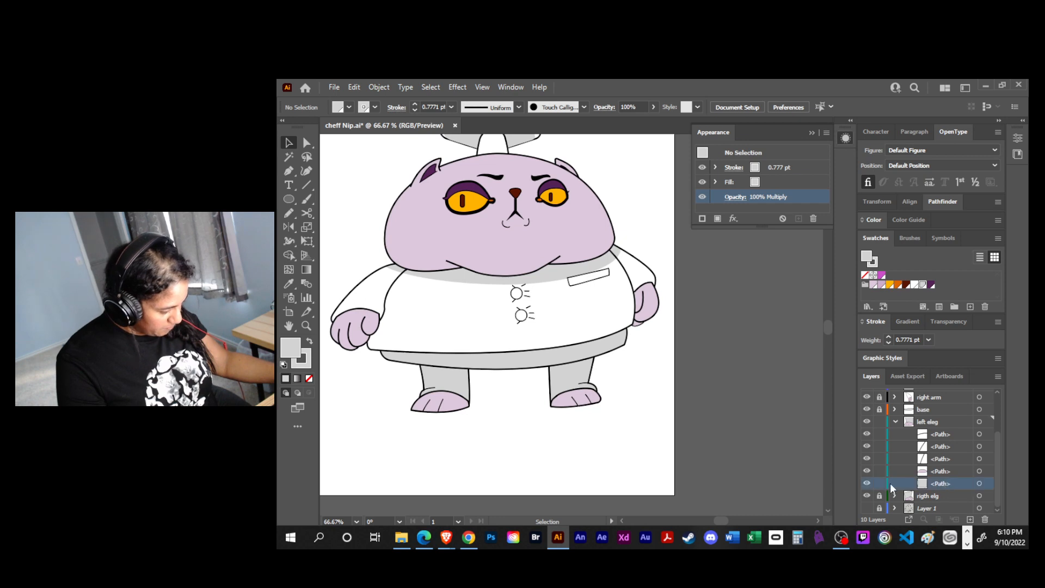
{"action": "left_click", "coordinate": [866, 484]}
{"action": "left_click", "coordinate": [867, 483]}
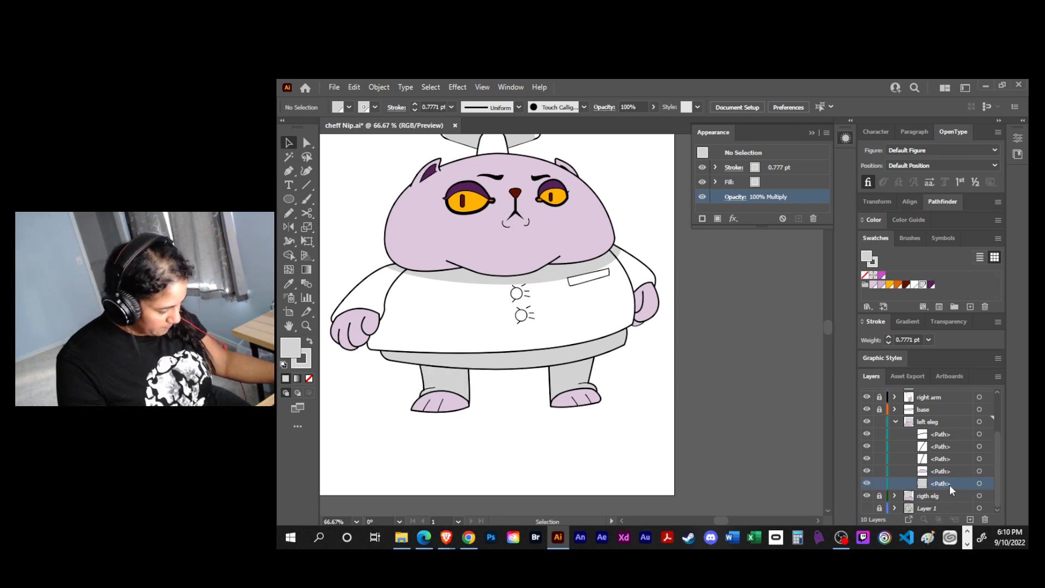
{"action": "left_click_drag", "start_coordinate": [962, 494], "coordinate": [936, 420]}
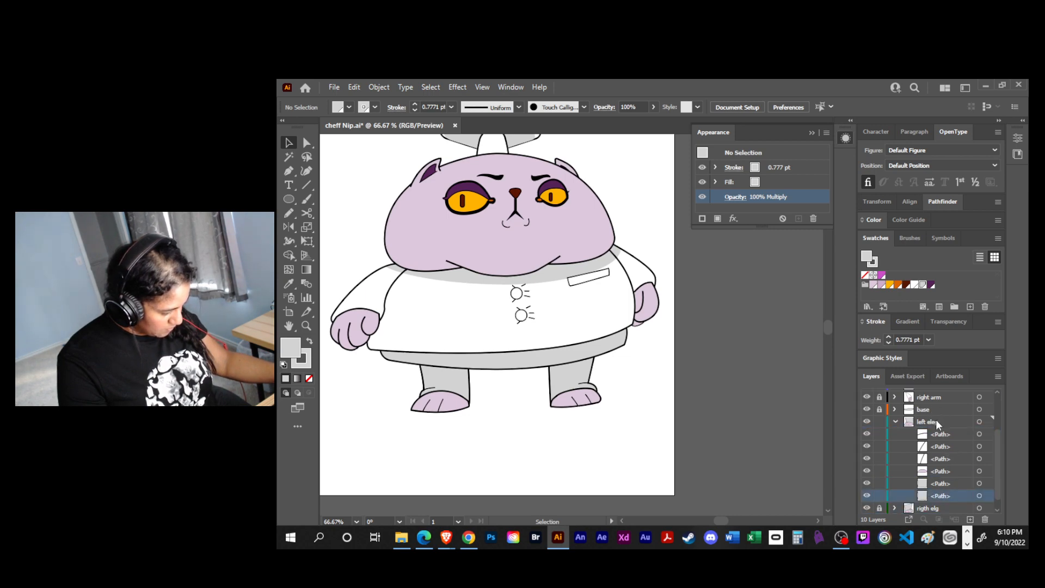
- Create a new layer above left eleg, move the duplicated trouser leg path into it, and lock left eleg
{"action": "left_click", "coordinate": [970, 519]}
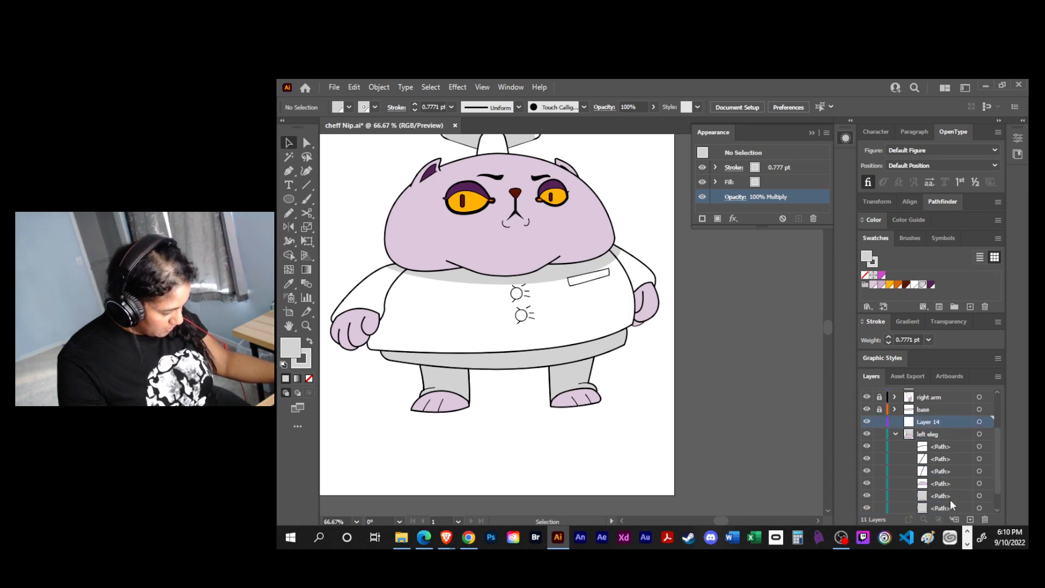
{"action": "left_click_drag", "start_coordinate": [953, 505], "coordinate": [944, 421]}
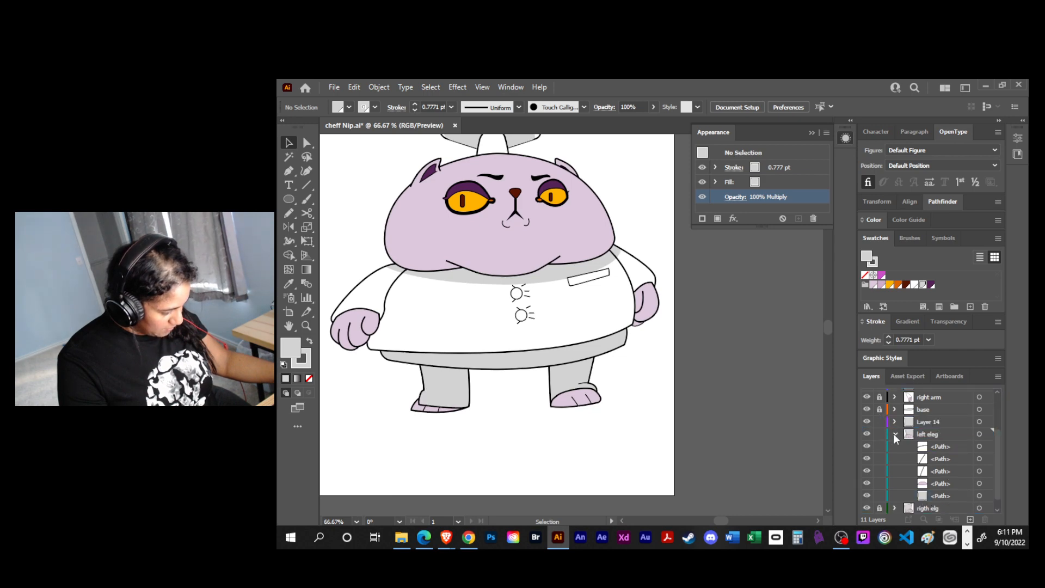
{"action": "left_click", "coordinate": [878, 484]}
{"action": "left_click", "coordinate": [866, 483]}
{"action": "left_click", "coordinate": [866, 483]}
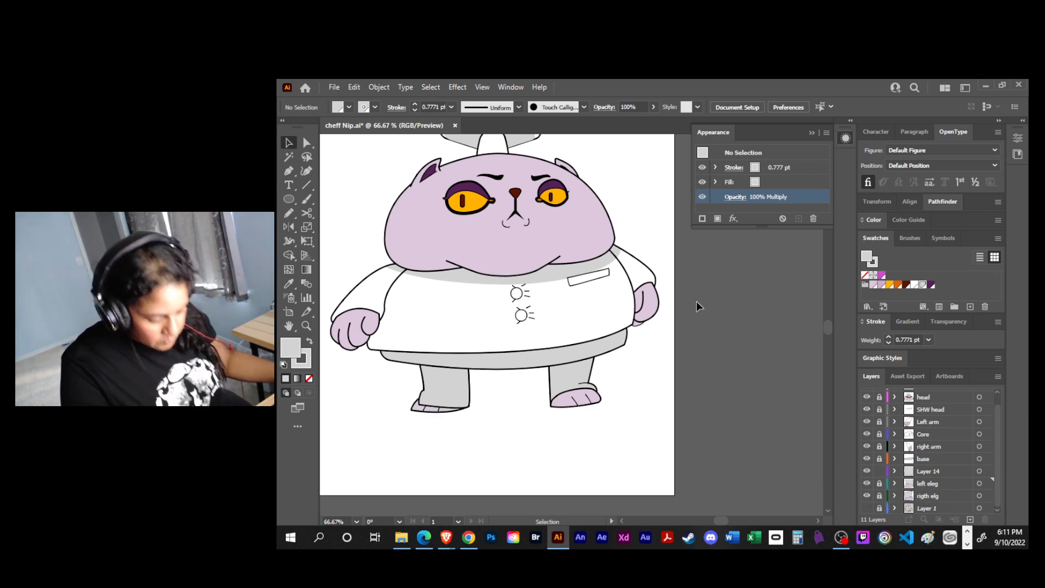
- Draw a wide ellipse on Layer 14 across the lower body and stretch it to span the shirt hem
{"action": "key", "text": "m"}
{"action": "left_click", "coordinate": [961, 473]}
{"action": "key", "text": "l"}
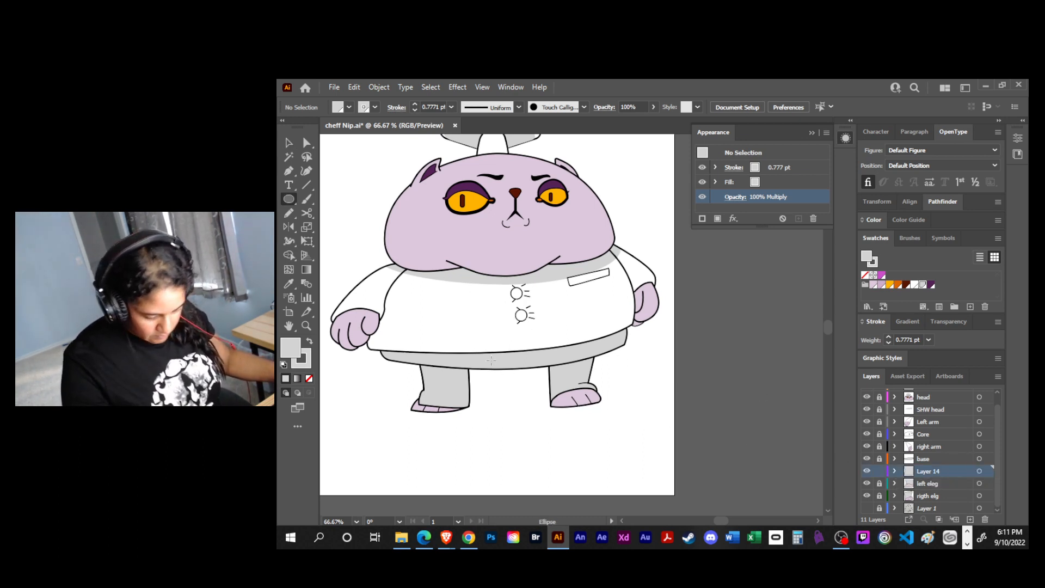
{"action": "left_click_drag", "start_coordinate": [368, 290], "coordinate": [628, 390]}
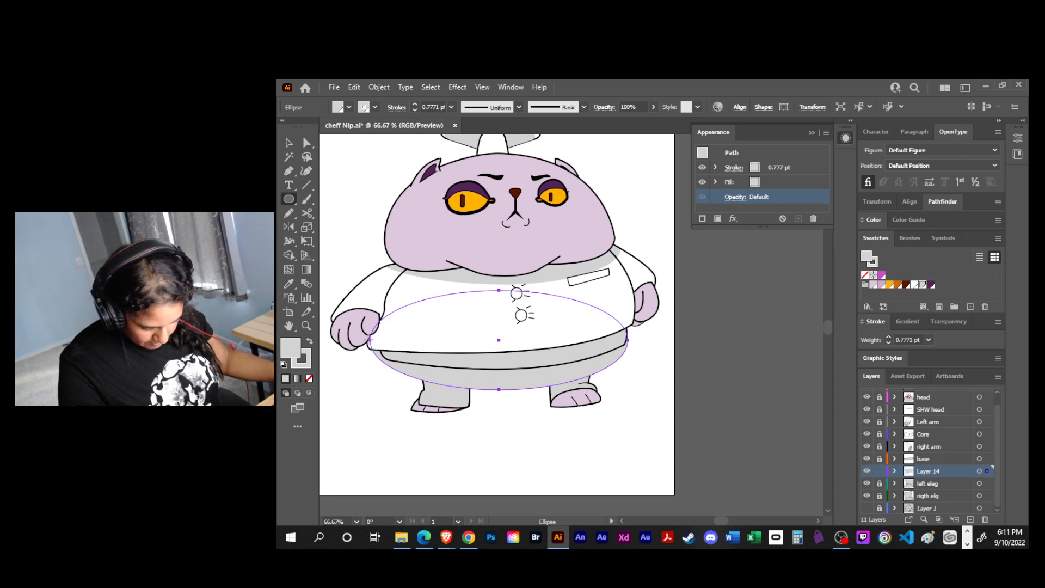
{"action": "key", "text": "e"}
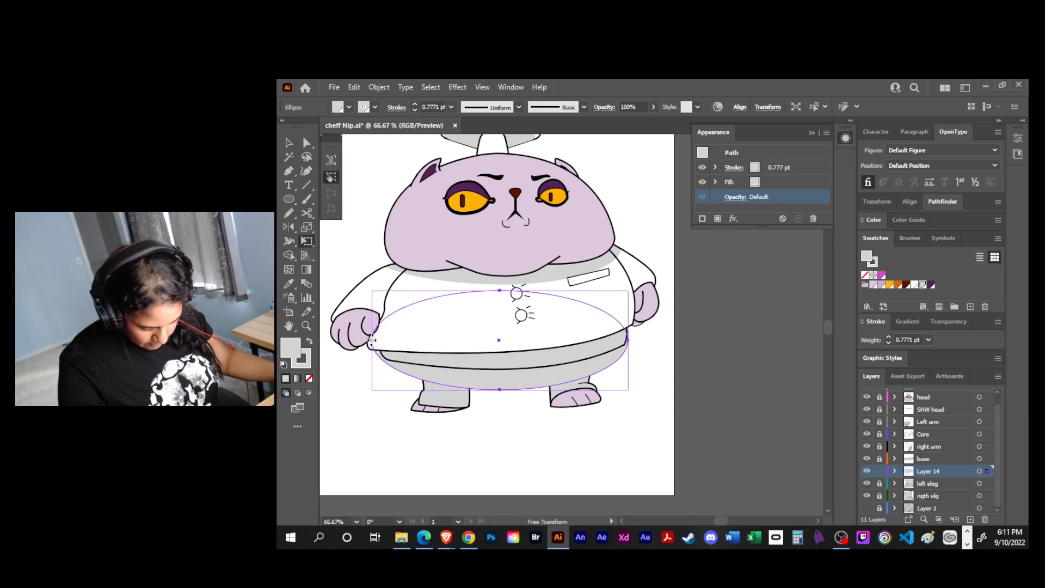
{"action": "left_click_drag", "start_coordinate": [371, 340], "coordinate": [369, 340]}
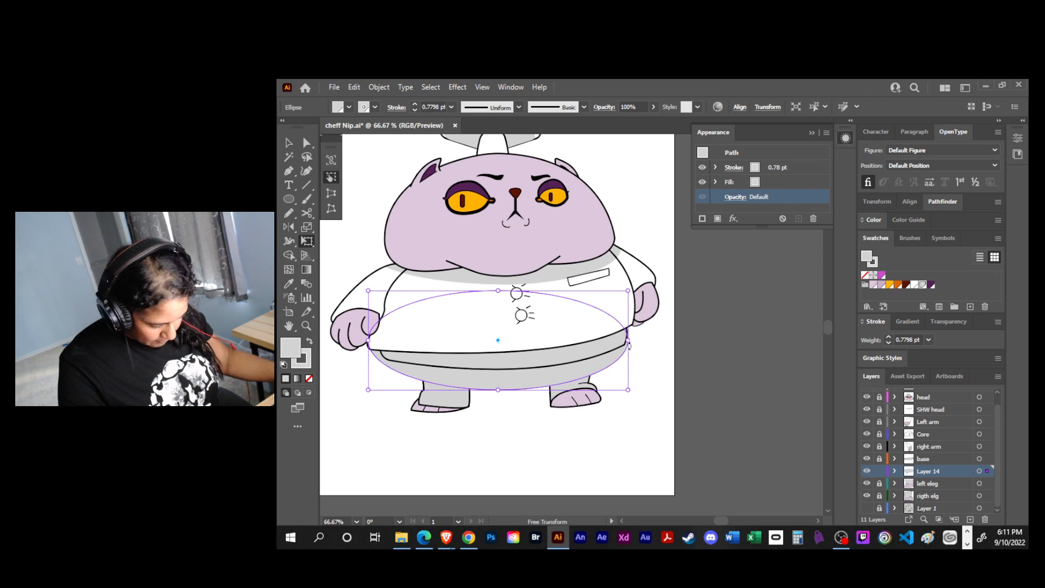
{"action": "left_click_drag", "start_coordinate": [629, 342], "coordinate": [633, 340]}
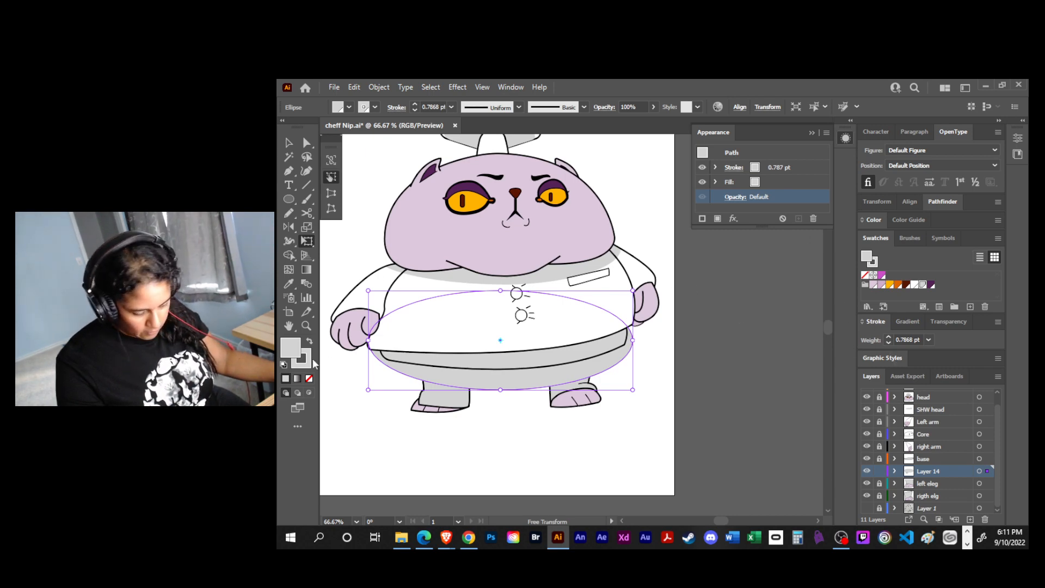
- Change the hem shadow ellipse's fill to a darker grey and deselect it
{"action": "double_click", "coordinate": [291, 352]}
{"action": "left_click", "coordinate": [669, 244]}
{"action": "left_click", "coordinate": [763, 185]}
{"action": "key", "text": "v"}
{"action": "left_click", "coordinate": [778, 425]}
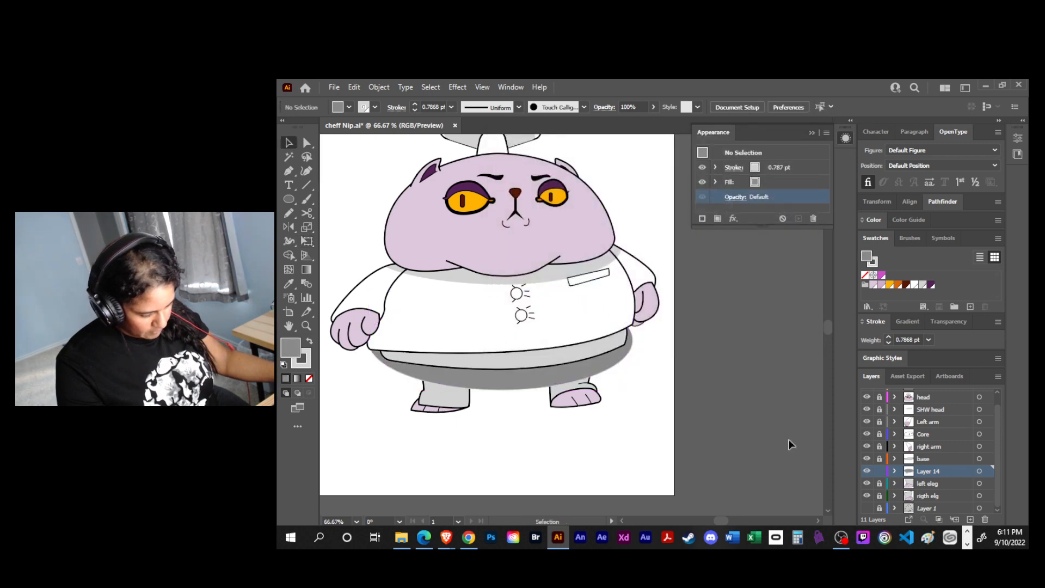
- Move the trouser leg path above the ellipse in Layer 14 and close its open upper edge with the Pen tool
{"action": "left_click", "coordinate": [895, 471]}
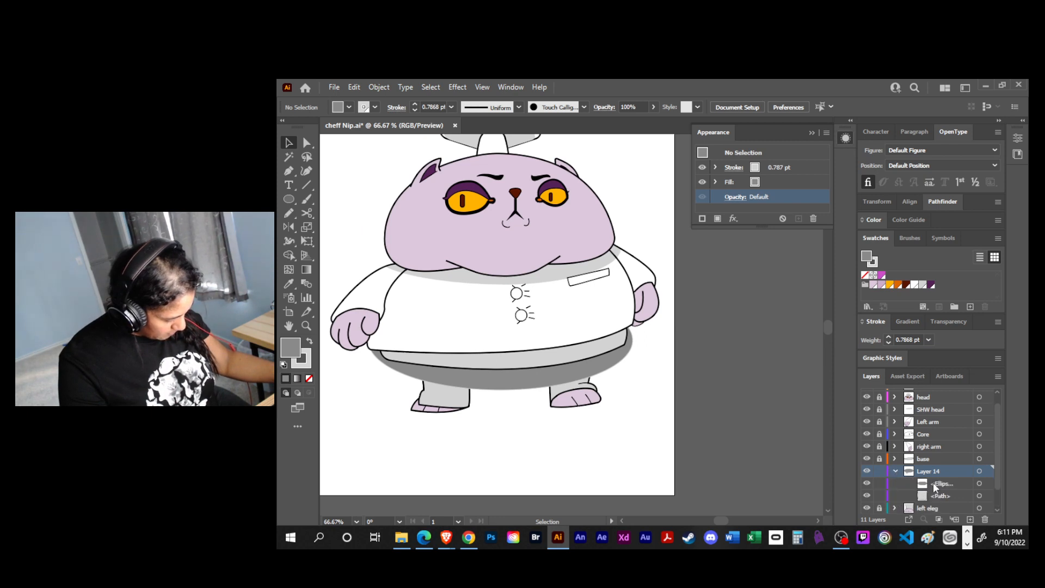
{"action": "left_click_drag", "start_coordinate": [948, 494], "coordinate": [949, 483]}
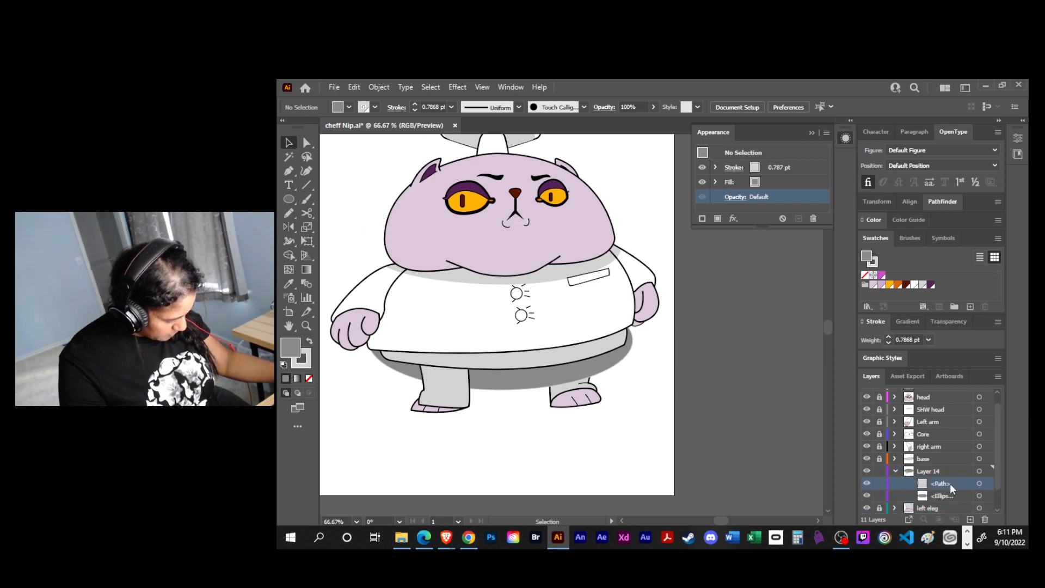
{"action": "left_click", "coordinate": [979, 484]}
{"action": "key", "text": "p"}
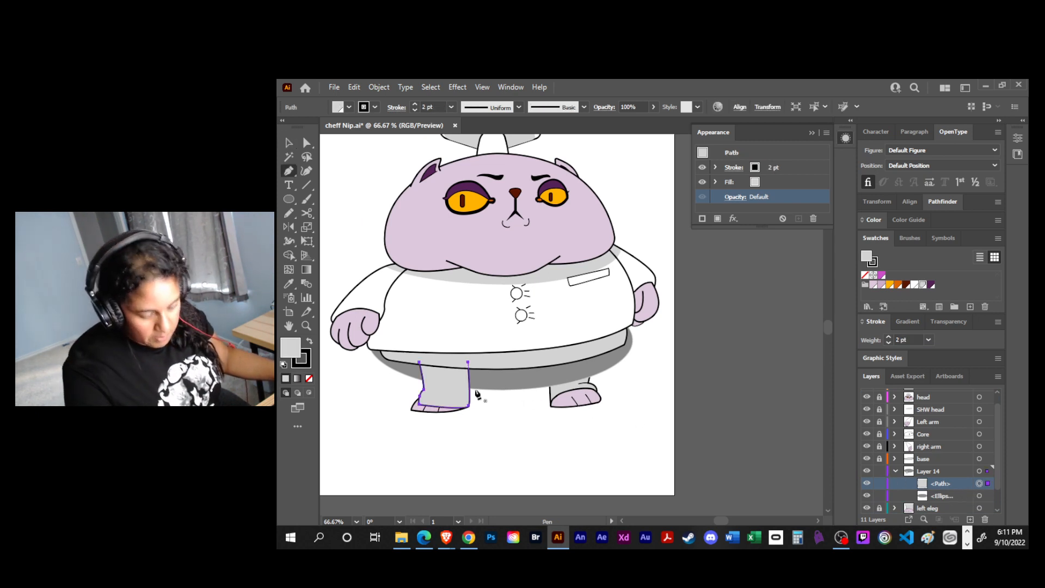
{"action": "left_click", "coordinate": [419, 362]}
{"action": "left_click", "coordinate": [468, 363]}
- Duplicate the dark grey ellipse within Layer 14 and hide the spare copy
{"action": "key", "text": "v"}
{"action": "left_click", "coordinate": [508, 427]}
{"action": "left_click", "coordinate": [455, 387]}
{"action": "left_click", "coordinate": [483, 384], "text": "shift"}
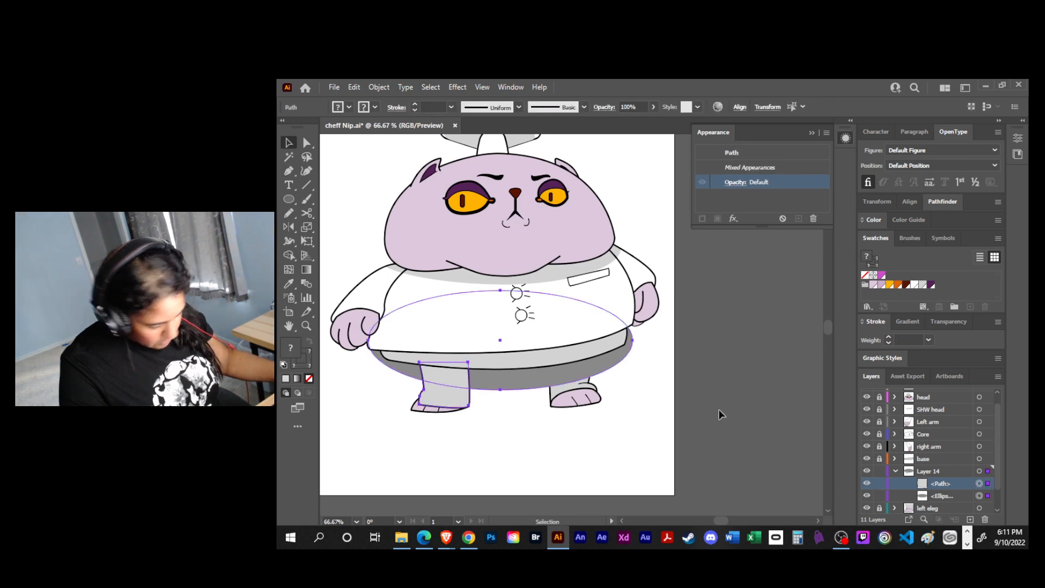
{"action": "left_click_drag", "start_coordinate": [953, 494], "coordinate": [970, 519]}
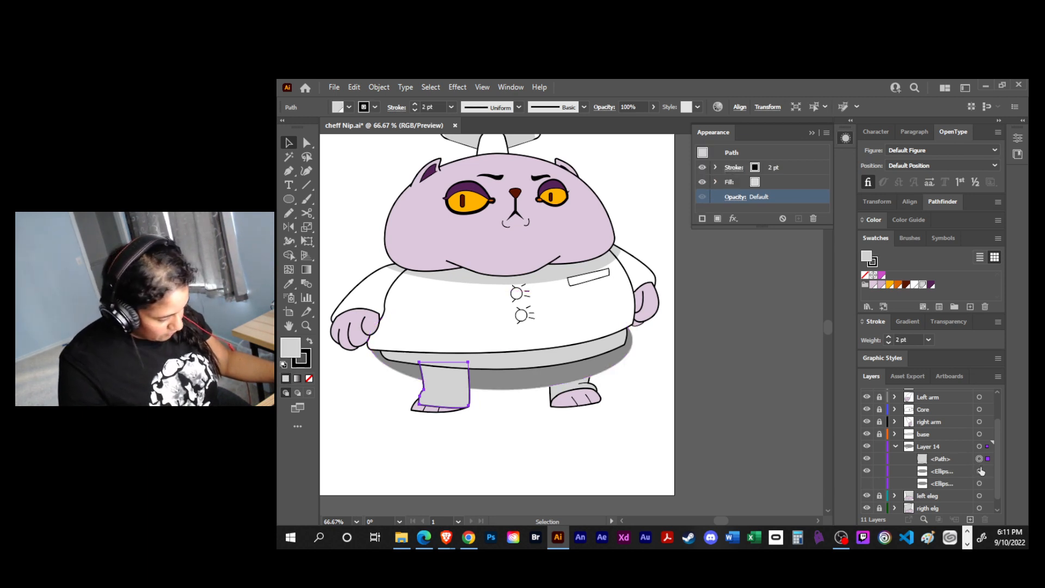
- Make a clipping mask from the trouser leg path and the visible dark grey ellipse, and select the clip group
{"action": "right_click", "coordinate": [467, 392]}
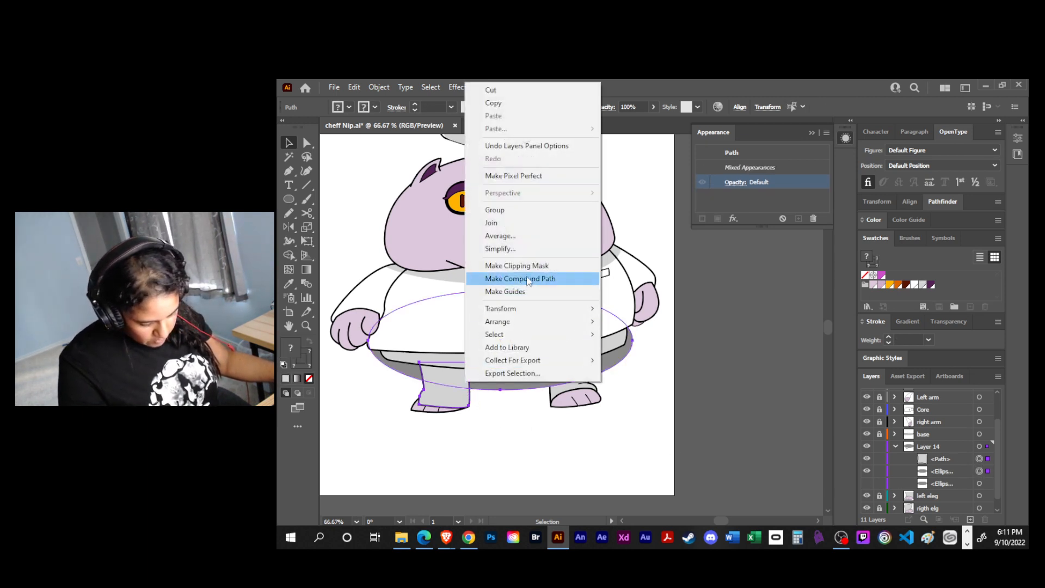
{"action": "left_click", "coordinate": [506, 265]}
{"action": "left_click", "coordinate": [484, 443]}
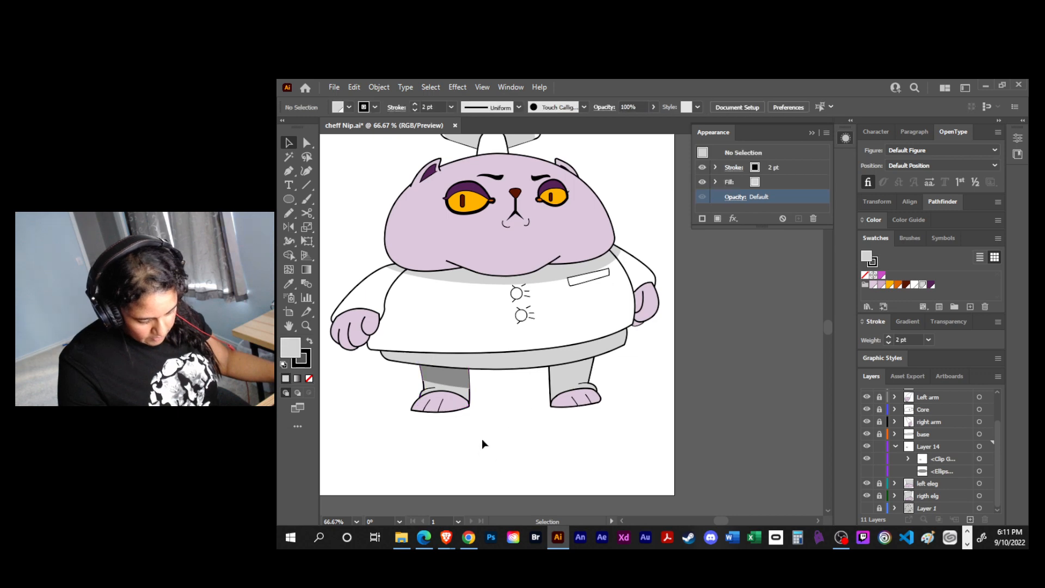
{"action": "left_click", "coordinate": [455, 374]}
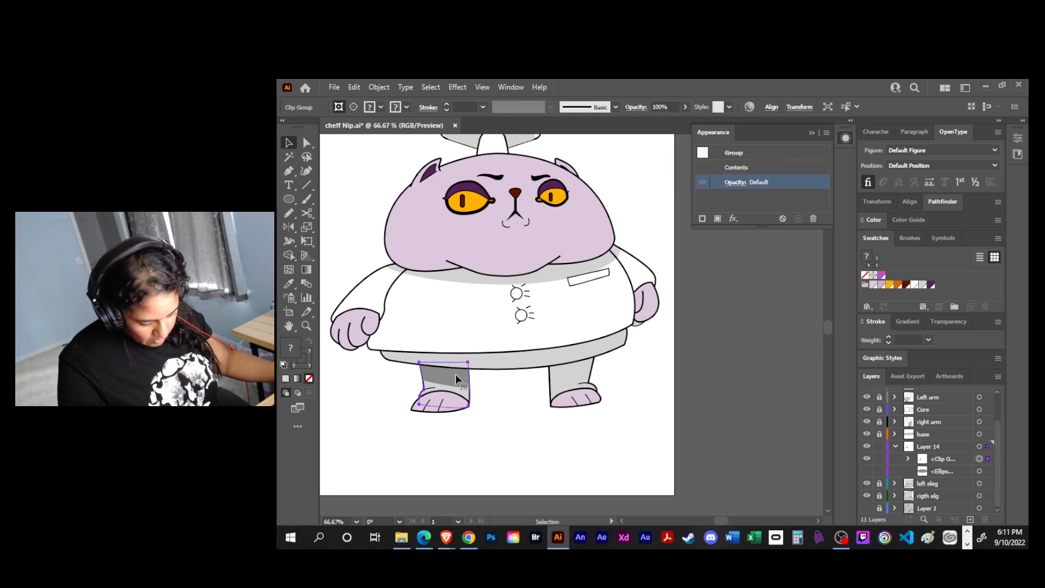
{"action": "left_click", "coordinate": [979, 473]}
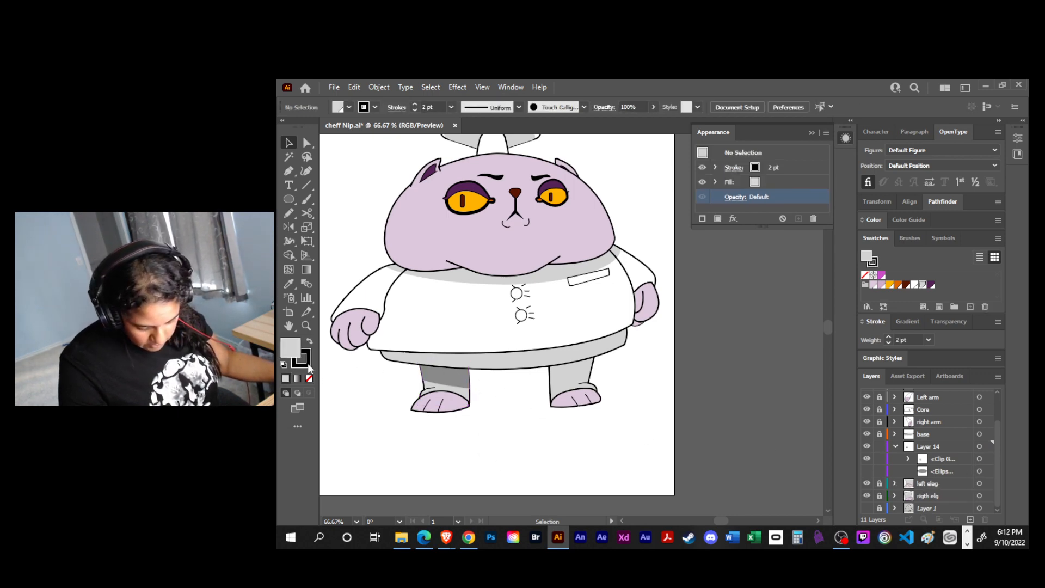
{"action": "left_click", "coordinate": [308, 364]}
{"action": "left_click", "coordinate": [309, 377]}
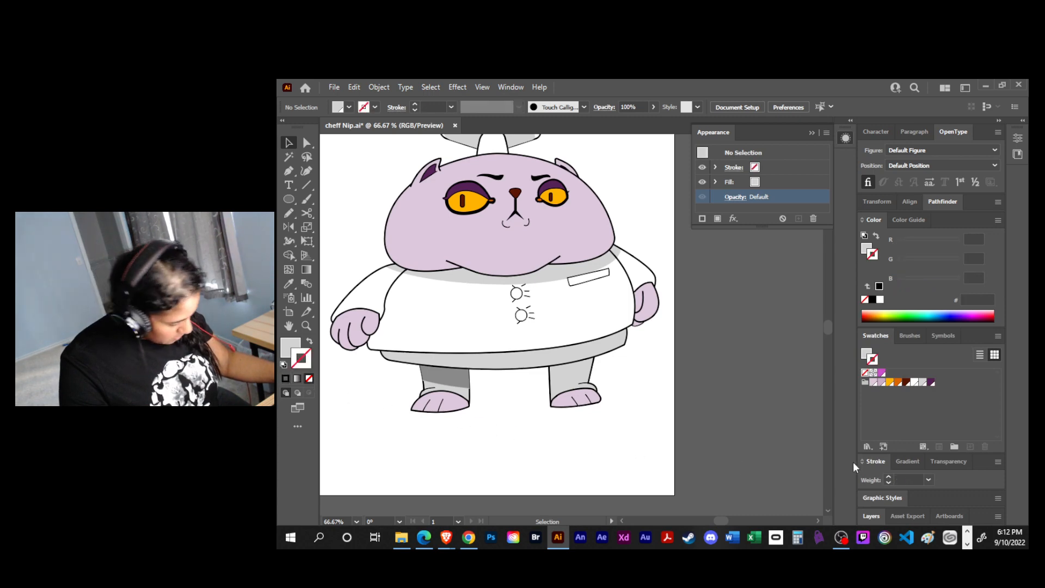
{"action": "left_click", "coordinate": [877, 218]}
{"action": "left_click", "coordinate": [872, 515]}
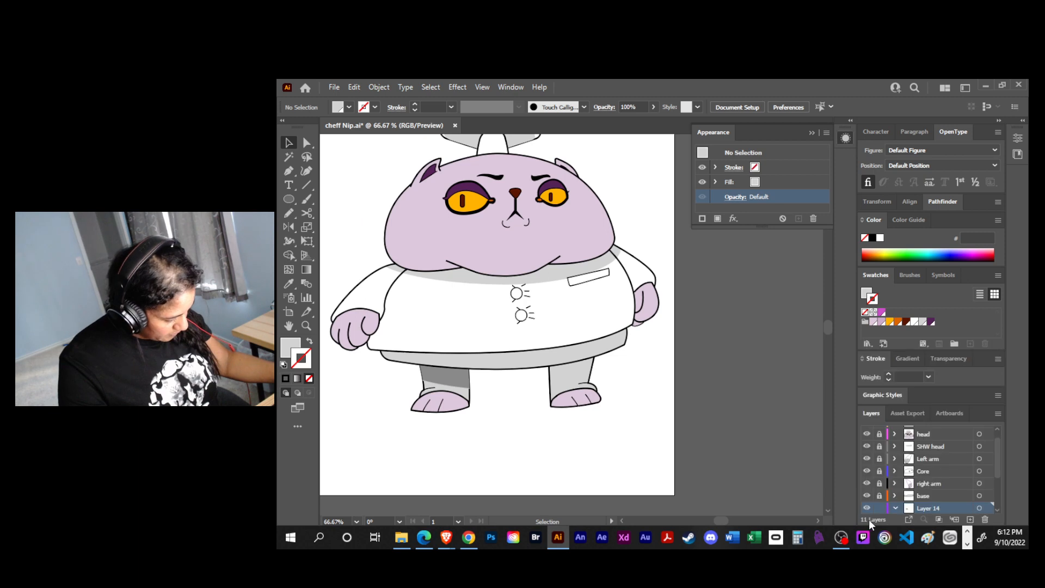
{"action": "left_click", "coordinate": [872, 219]}
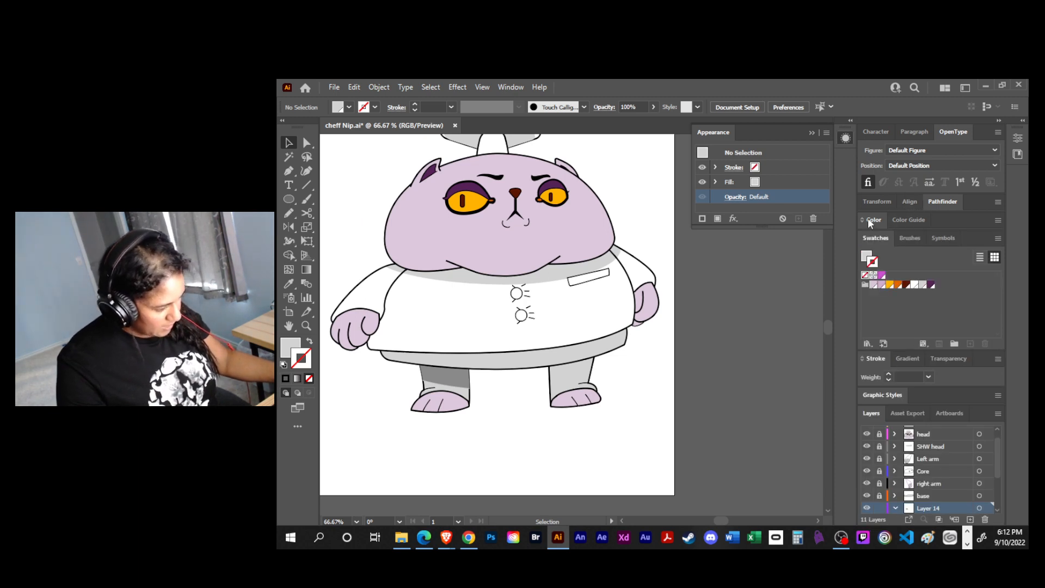
{"action": "left_click_drag", "start_coordinate": [891, 354], "coordinate": [902, 327]}
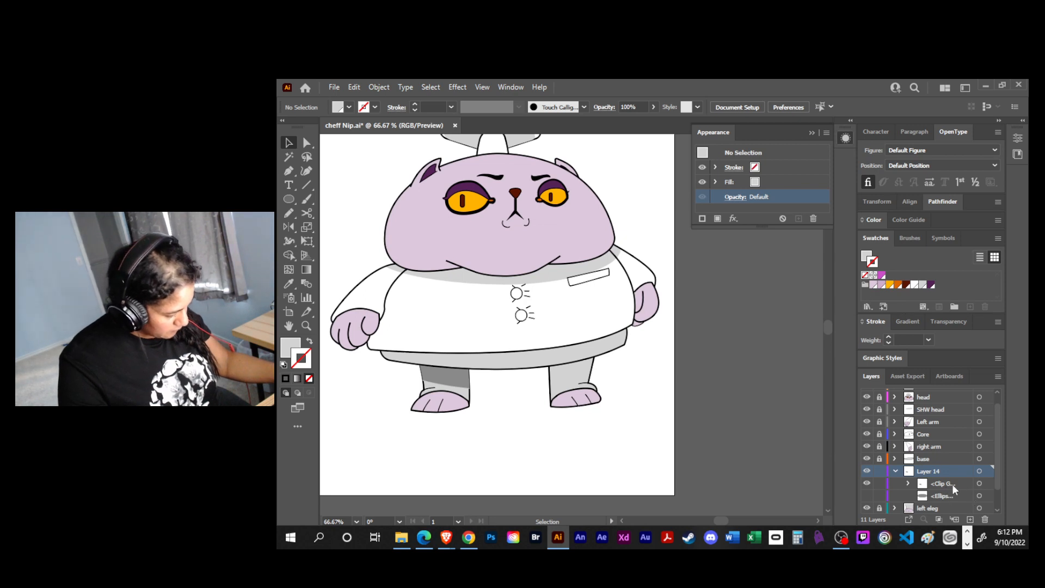
- Try a 1 pt black stroke on the clipping path of the shaded leg's clip group and undo it
{"action": "left_click", "coordinate": [907, 483]}
{"action": "scroll", "coordinate": [930, 469], "scroll_direction": "down", "scroll_amount": 2}
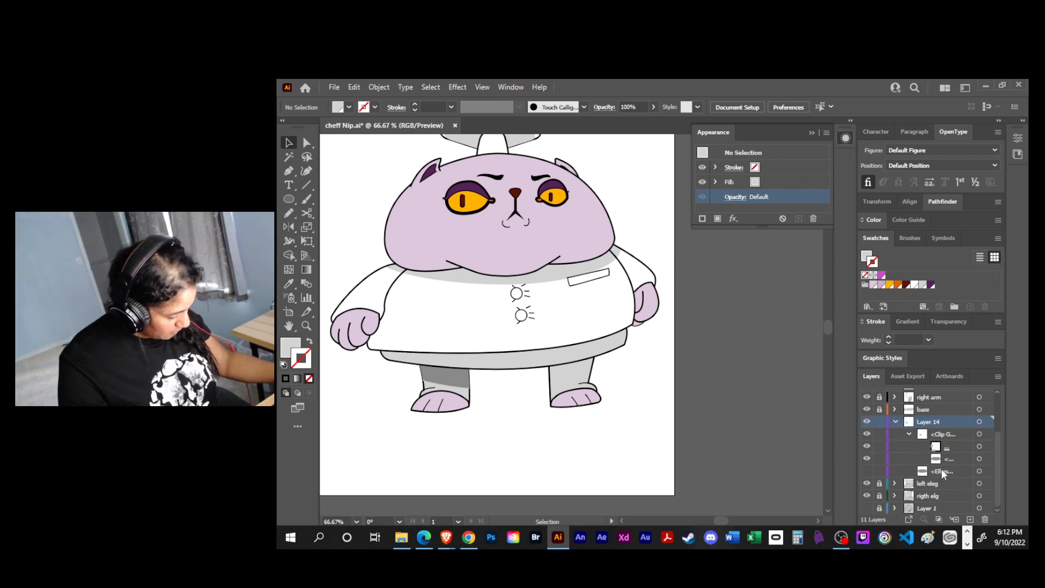
{"action": "left_click", "coordinate": [979, 447]}
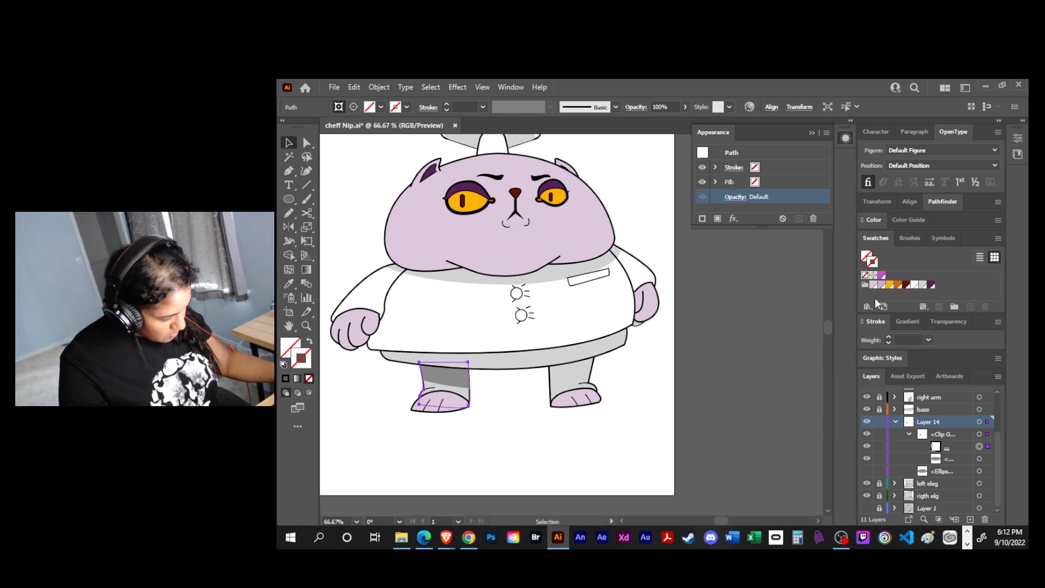
{"action": "left_click", "coordinate": [286, 379]}
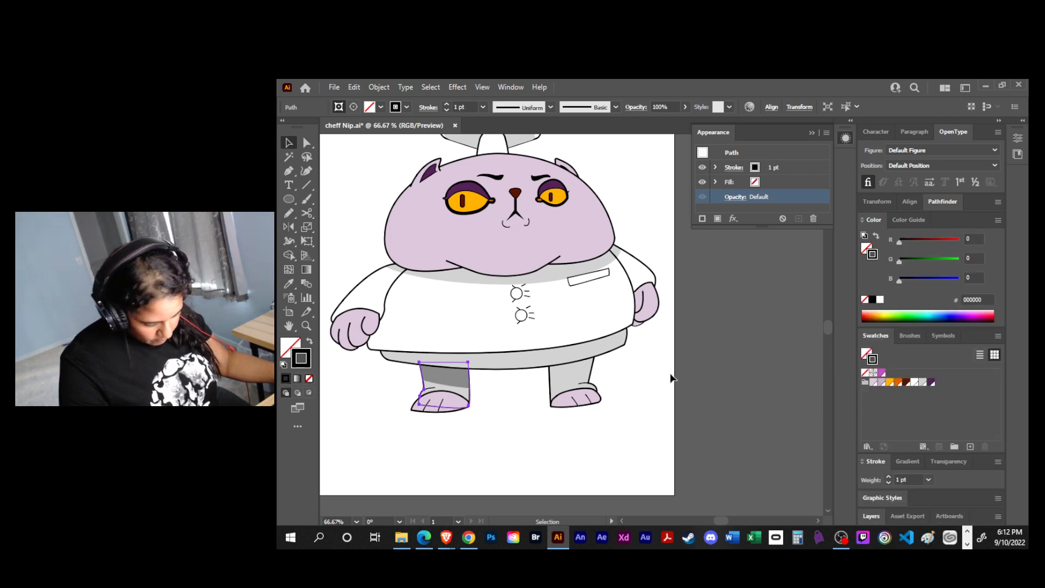
{"action": "left_click", "coordinate": [705, 399]}
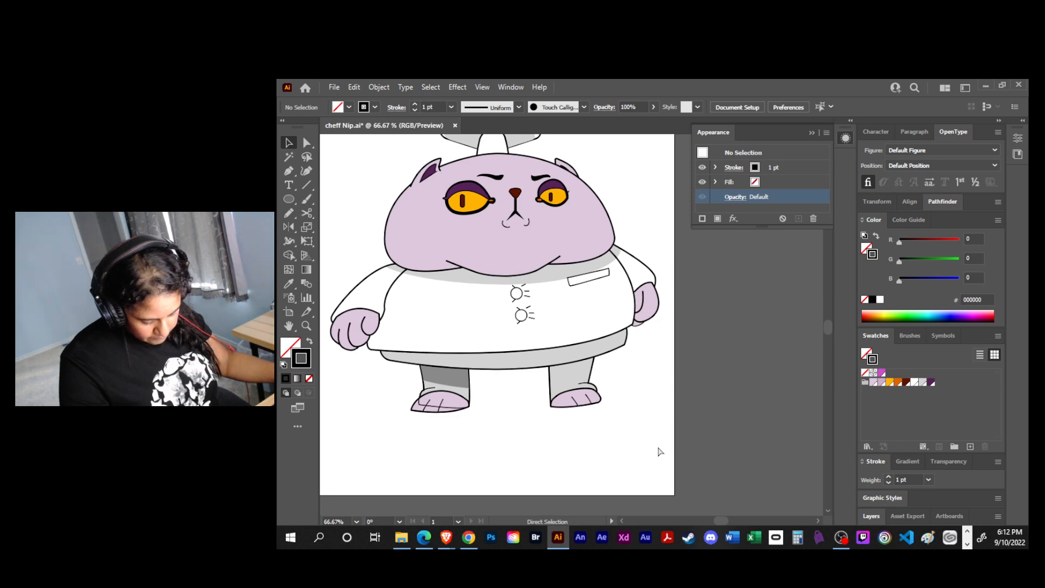
{"action": "key", "text": "ctrl+z"}
{"action": "key", "text": "v"}
{"action": "left_click", "coordinate": [582, 457]}
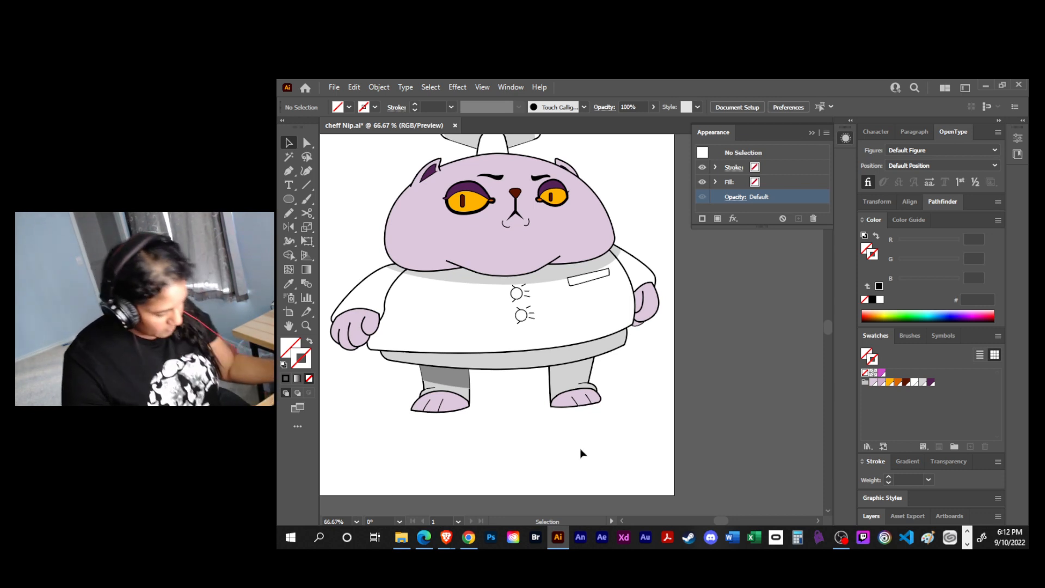
- Set the blend mode of the shaded leg's clipping path in Layer 14 to Multiply and deselect it
{"action": "left_click", "coordinate": [876, 216]}
{"action": "left_click", "coordinate": [870, 515]}
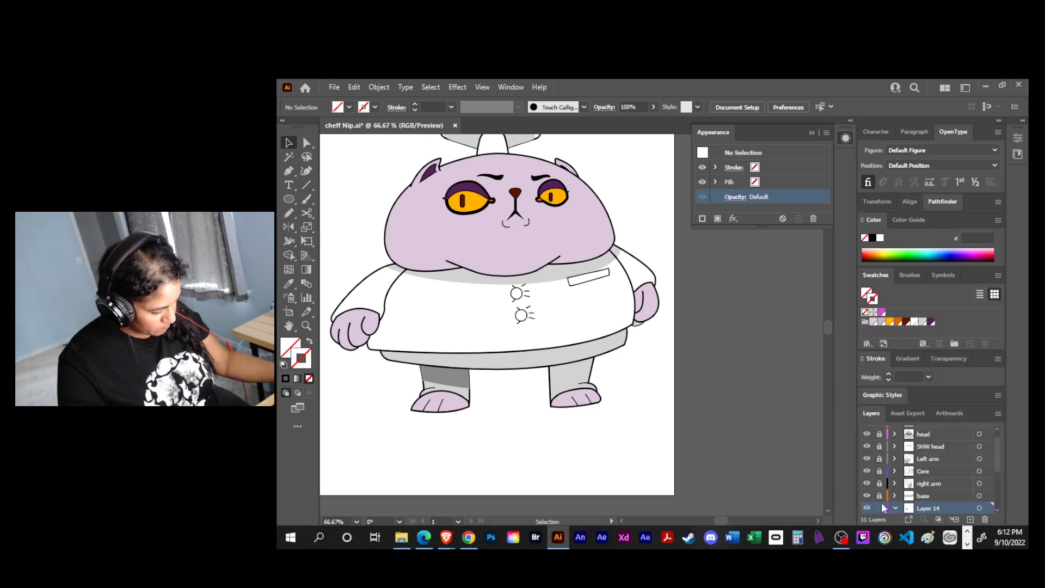
{"action": "left_click", "coordinate": [874, 359]}
{"action": "left_click_drag", "start_coordinate": [996, 447], "coordinate": [1000, 488]}
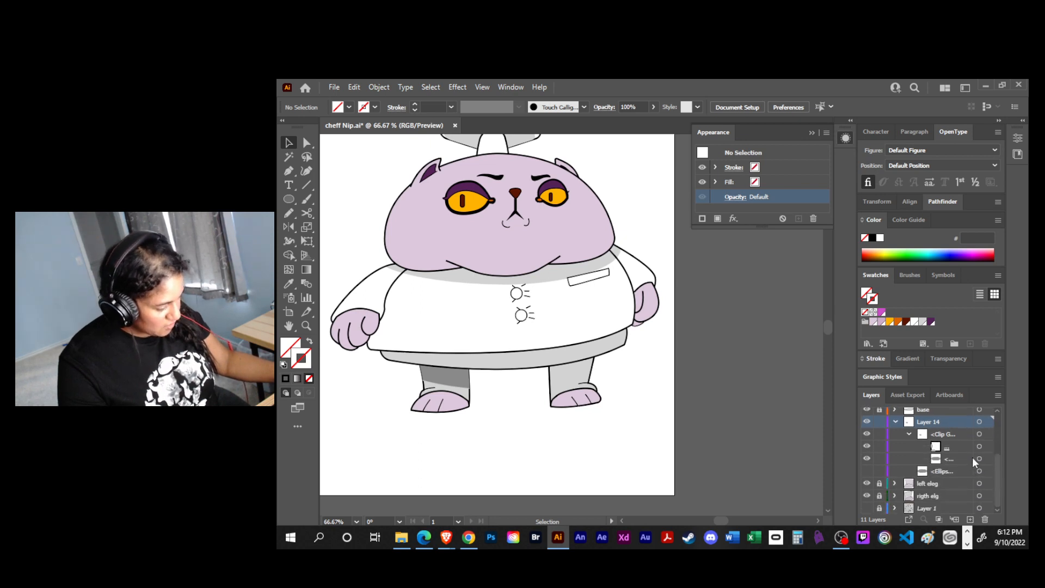
{"action": "left_click", "coordinate": [979, 458]}
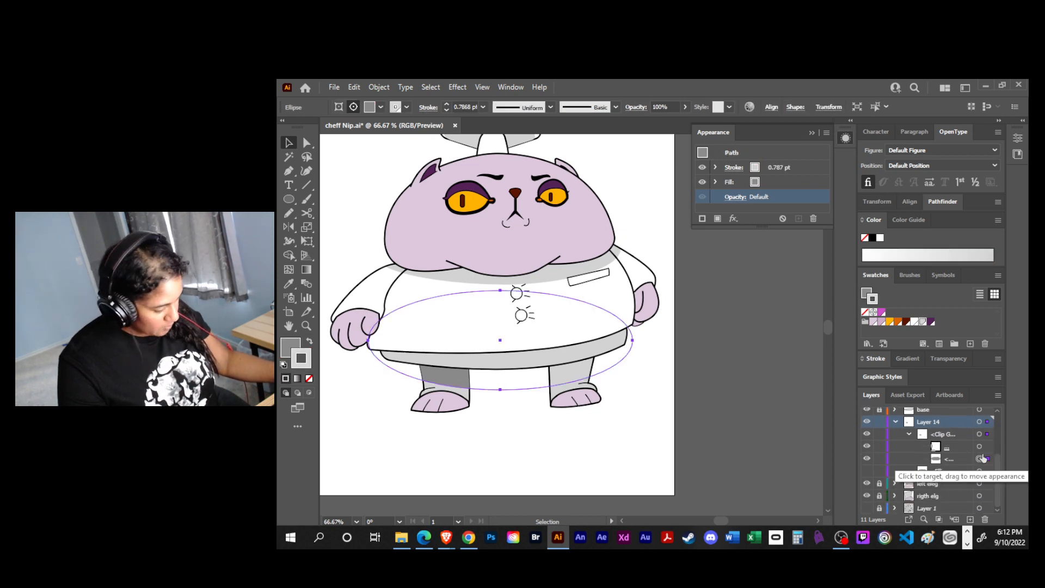
{"action": "left_click", "coordinate": [979, 446]}
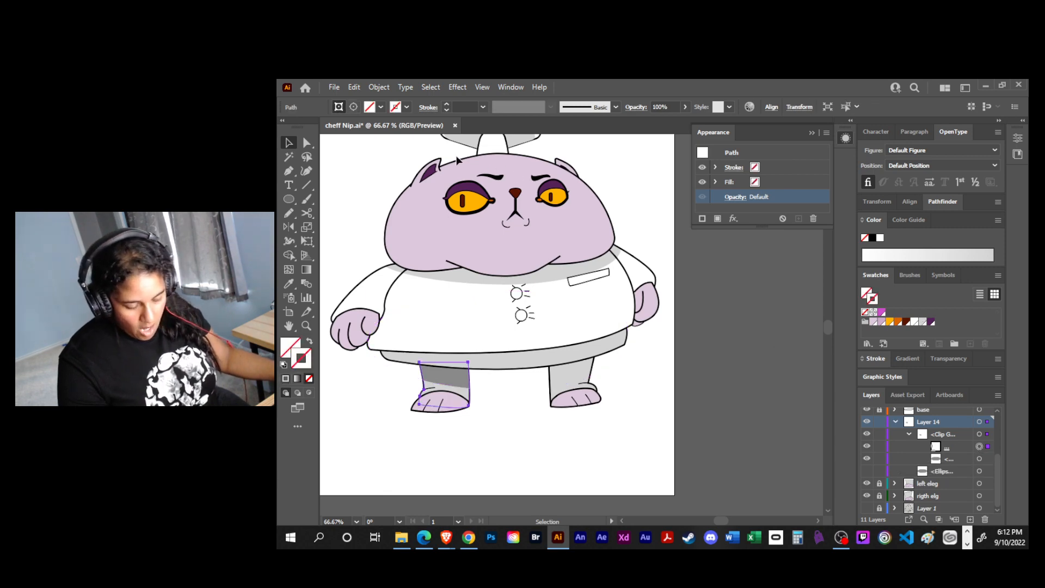
{"action": "left_click", "coordinate": [740, 196]}
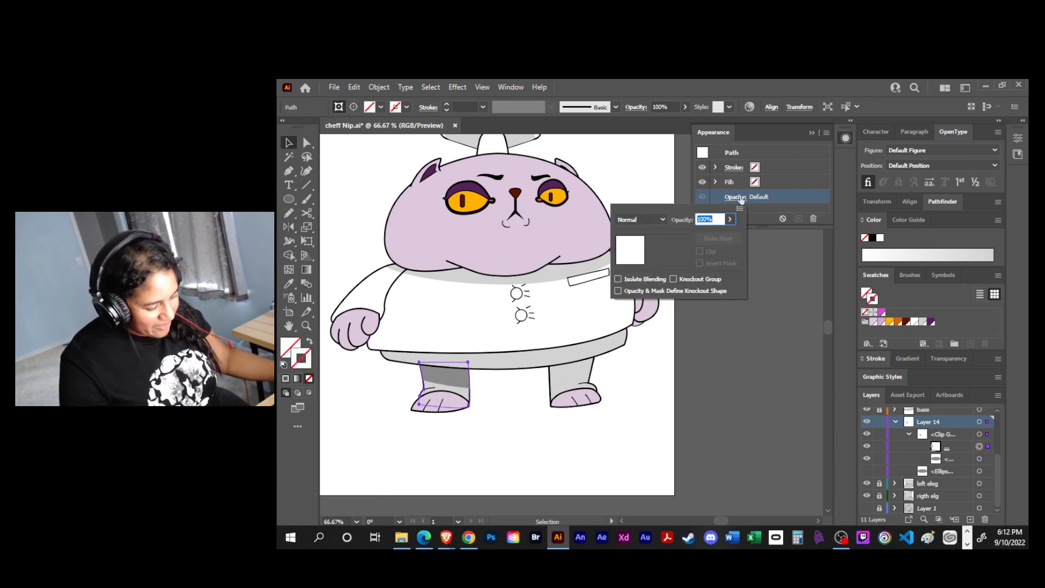
{"action": "left_click", "coordinate": [656, 219]}
{"action": "left_click", "coordinate": [645, 260]}
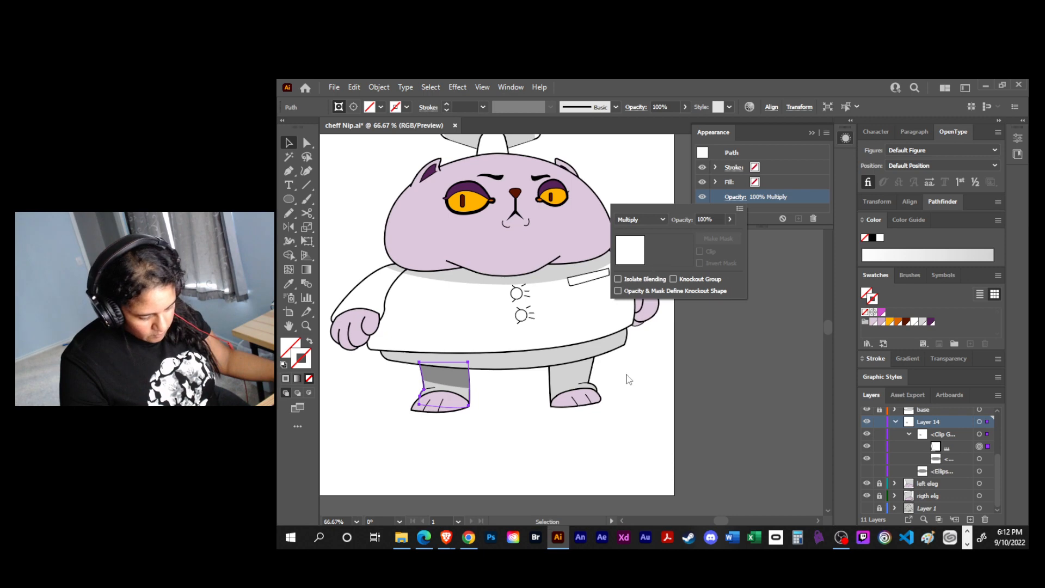
{"action": "left_click", "coordinate": [658, 374]}
{"action": "left_click", "coordinate": [512, 442]}
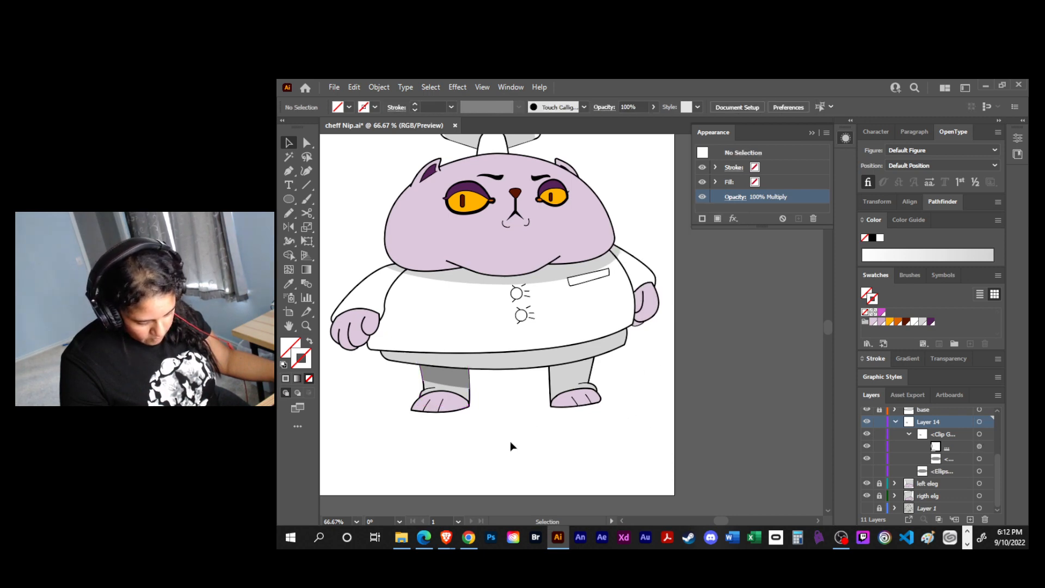
- Narrow the leg shadow's clipping path very slightly from its inner side with Free Transform and deselect it
{"action": "key", "text": "ctrl+equal"}
{"action": "key", "text": "ctrl+equal"}
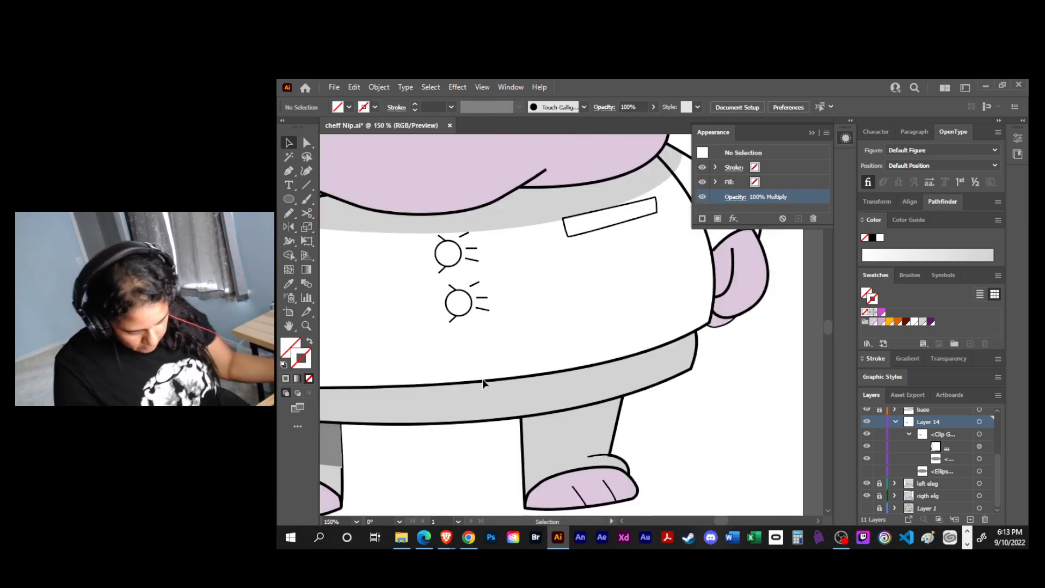
{"action": "left_click_drag", "start_coordinate": [402, 420], "coordinate": [632, 300]}
{"action": "left_click_drag", "start_coordinate": [614, 373], "coordinate": [593, 384]}
{"action": "key", "text": "a"}
{"action": "left_click", "coordinate": [528, 353]}
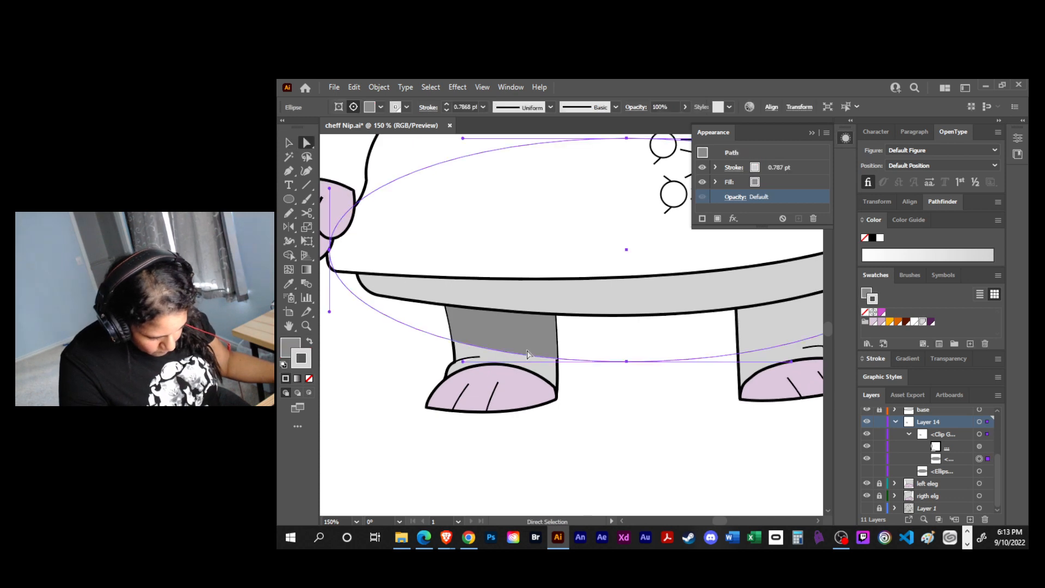
{"action": "left_click", "coordinate": [979, 446]}
{"action": "key", "text": "e"}
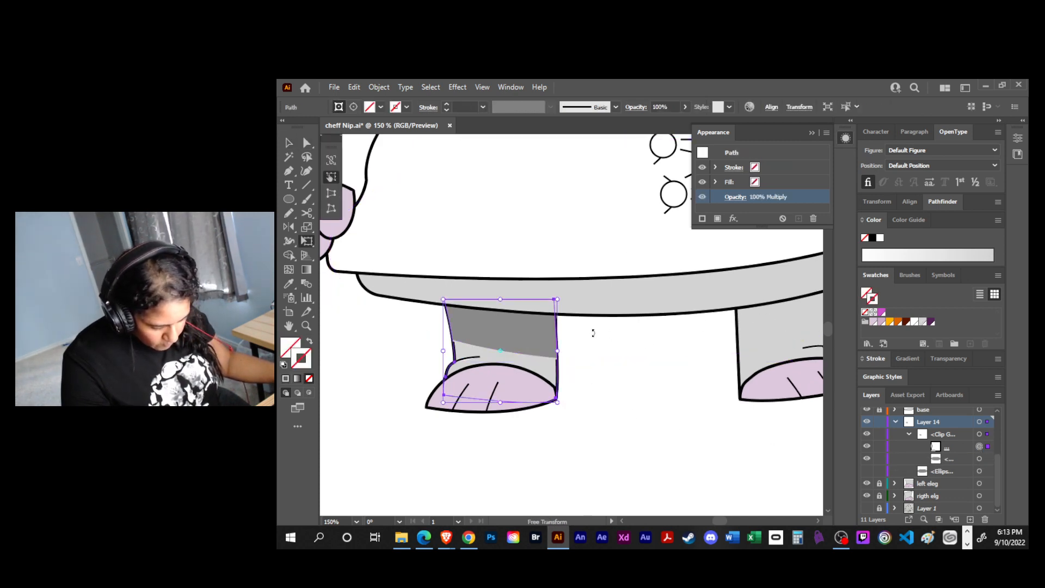
{"action": "left_click_drag", "start_coordinate": [558, 351], "coordinate": [556, 351]}
{"action": "key", "text": "v"}
{"action": "left_click", "coordinate": [600, 369]}
- Save the cheff Nip.ai document
{"action": "left_click_drag", "start_coordinate": [606, 399], "coordinate": [552, 417]}
{"action": "left_click_drag", "start_coordinate": [629, 427], "coordinate": [588, 434]}
{"action": "left_click_drag", "start_coordinate": [776, 407], "coordinate": [749, 417]}
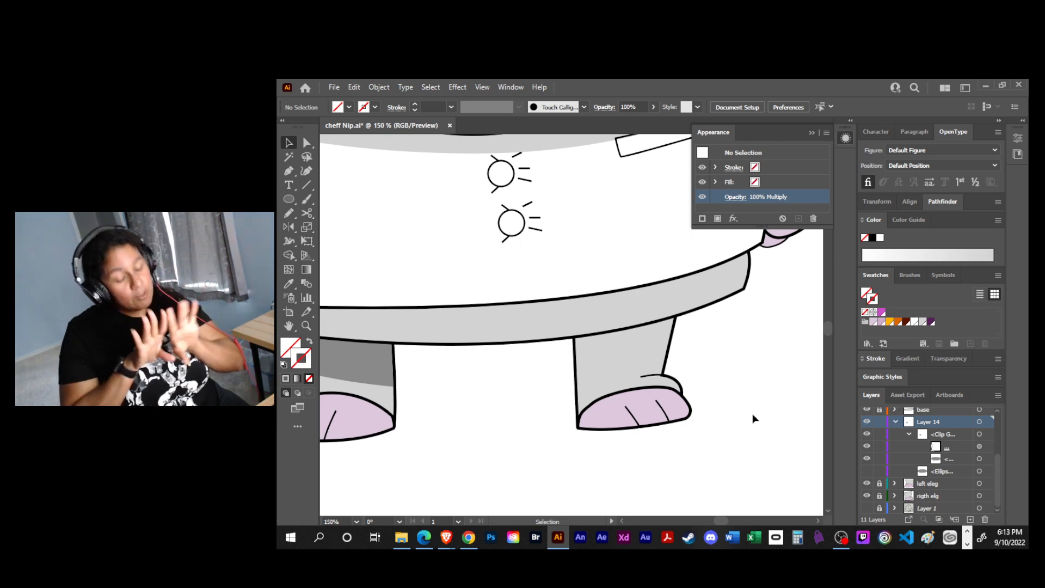
{"action": "key", "text": "space"}
{"action": "left_click_drag", "start_coordinate": [704, 448], "coordinate": [663, 450]}
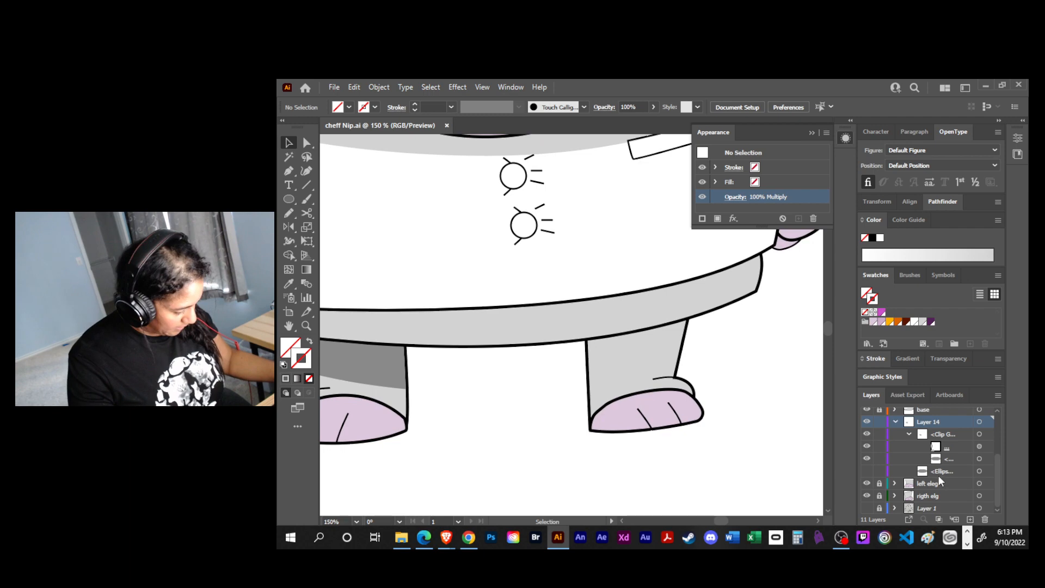
- Unlock the left eleg layer, add a new layer above Layer 14 and move the hidden spare ellipse into it
{"action": "left_click", "coordinate": [907, 433]}
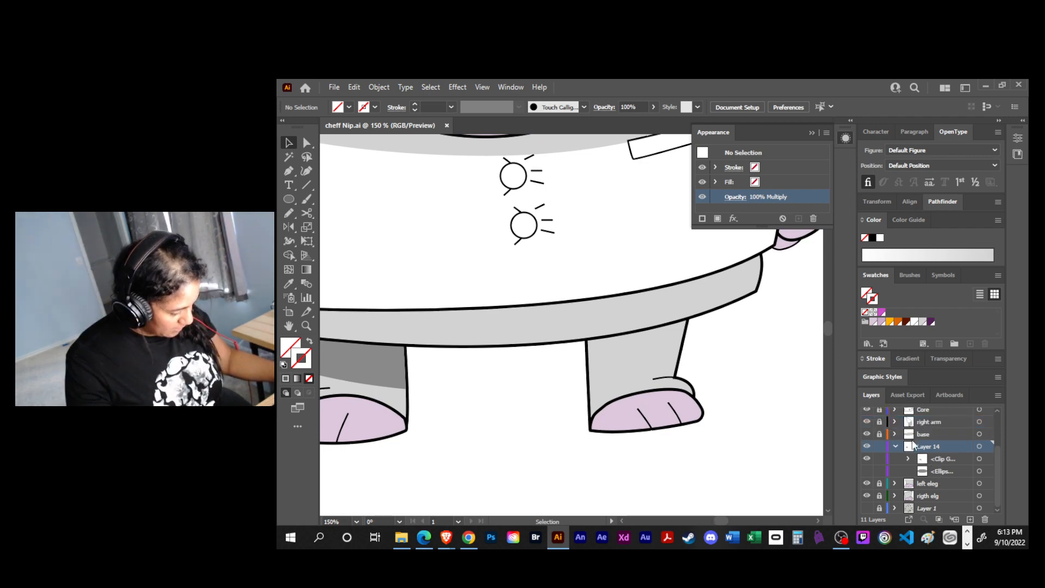
{"action": "left_click", "coordinate": [936, 472]}
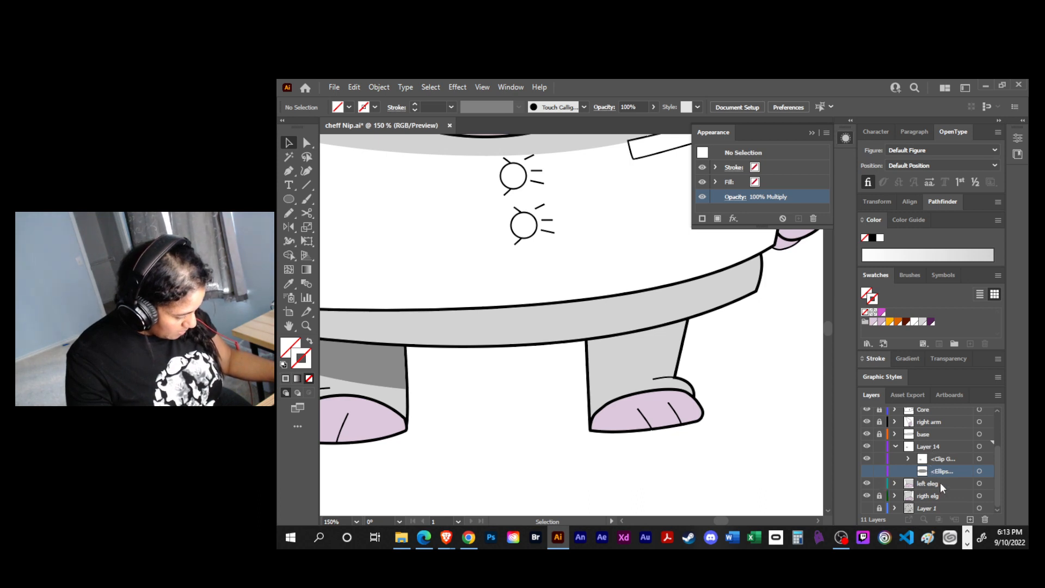
{"action": "left_click", "coordinate": [971, 519]}
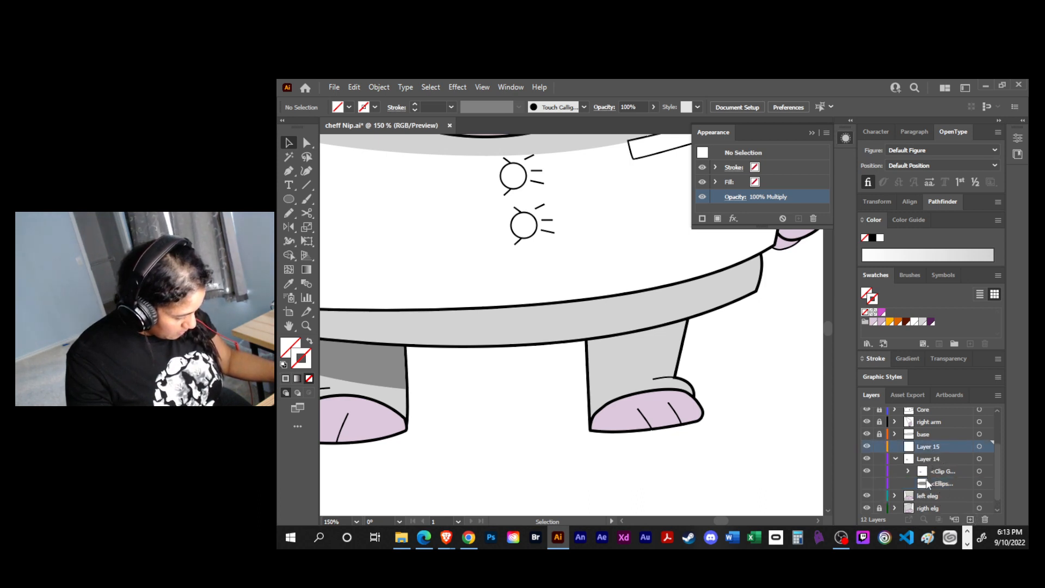
{"action": "left_click_drag", "start_coordinate": [928, 478], "coordinate": [928, 447]}
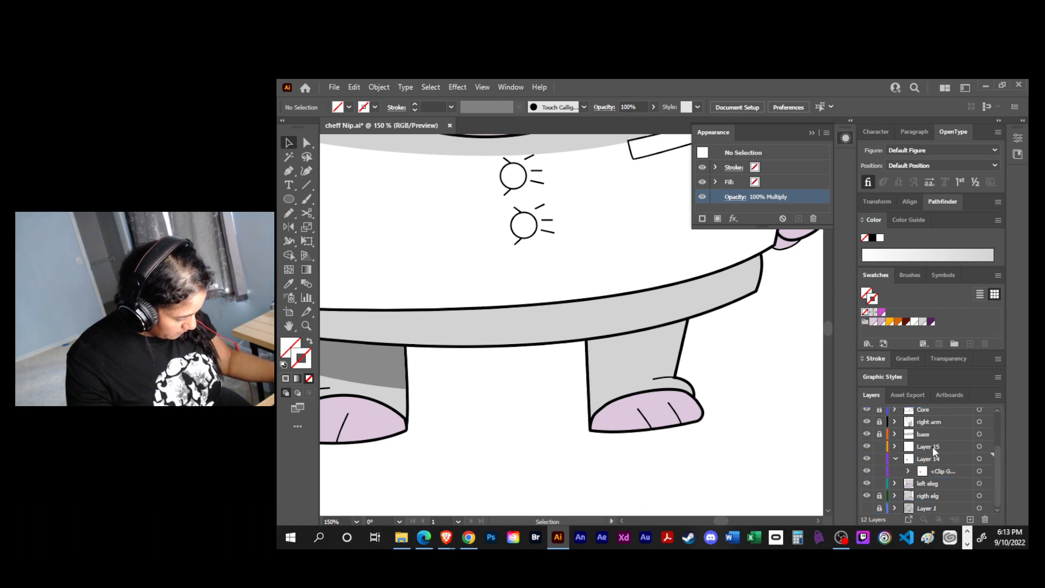
- Rename Layer 14, which holds the leg shadow's clip group, to shw
{"action": "left_click", "coordinate": [930, 460]}
{"action": "double_click", "coordinate": [928, 458]}
{"action": "type", "text": "shw"}
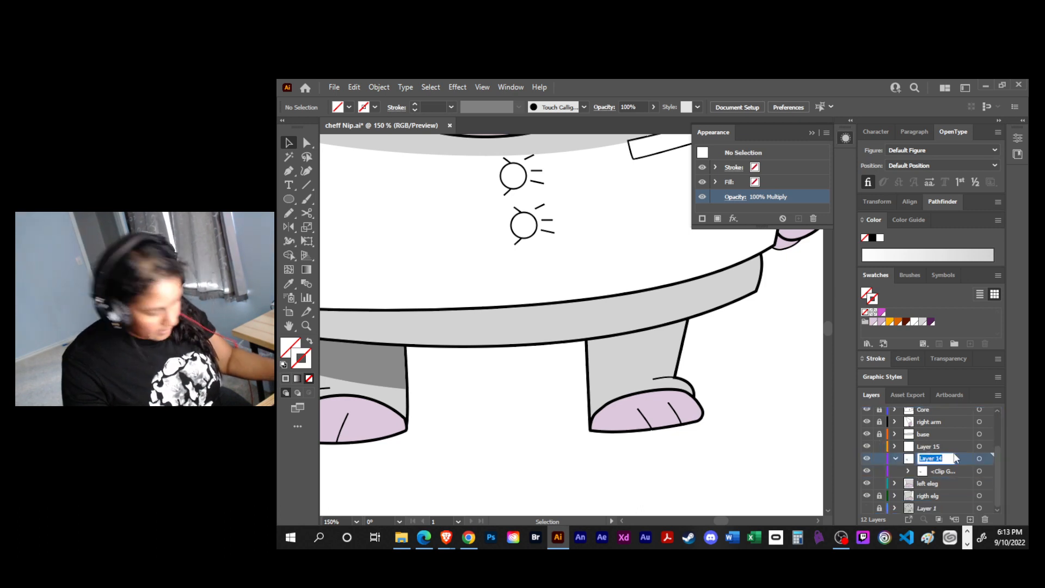
{"action": "key", "text": "Return"}
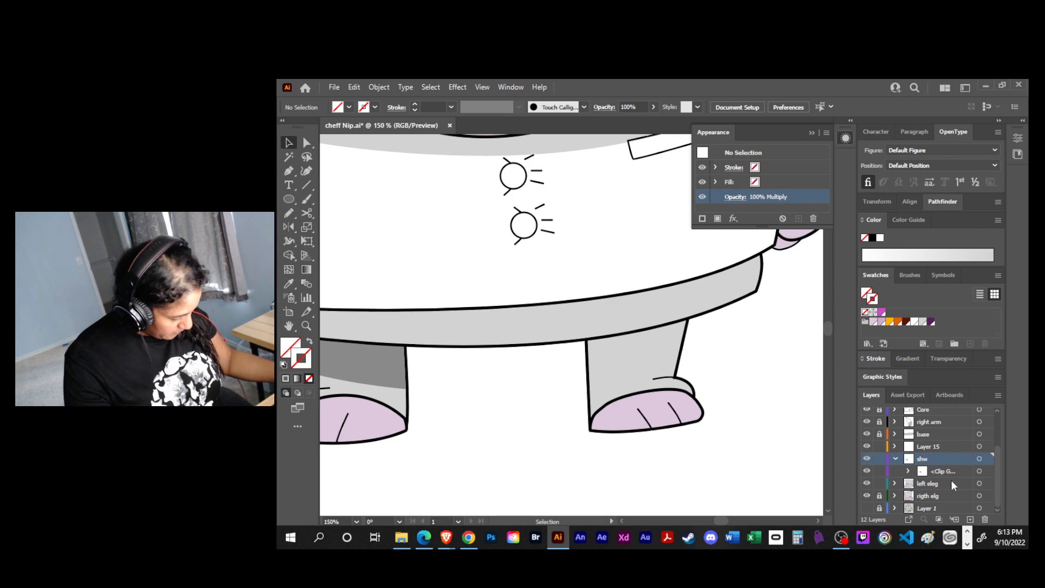
- Move the shw layer into left eleg as its uppermost sublayer and lock left eleg
{"action": "left_click", "coordinate": [894, 483]}
{"action": "left_click_drag", "start_coordinate": [934, 459], "coordinate": [931, 484]}
{"action": "left_click", "coordinate": [910, 469]}
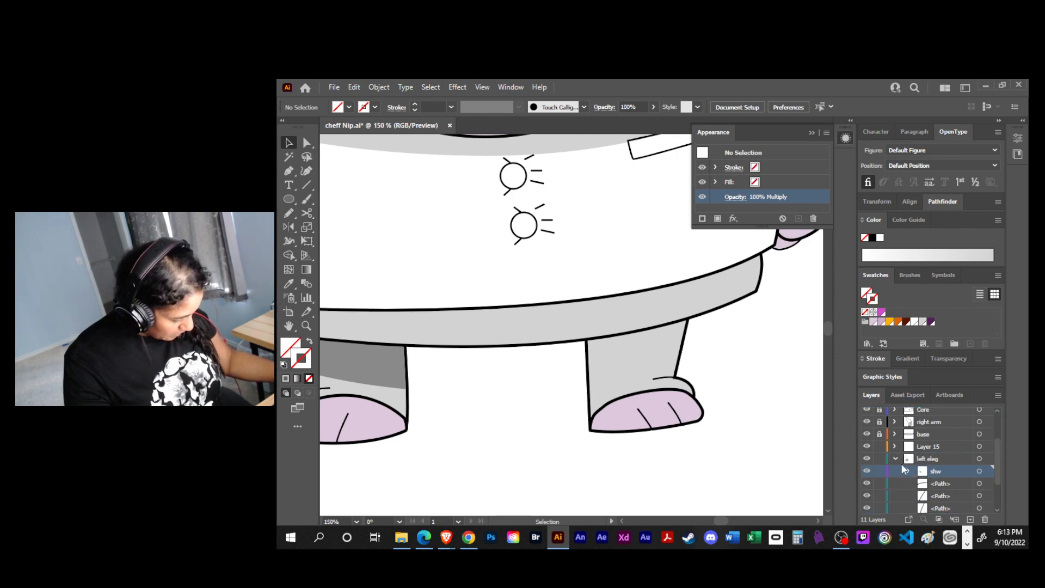
{"action": "left_click", "coordinate": [894, 460]}
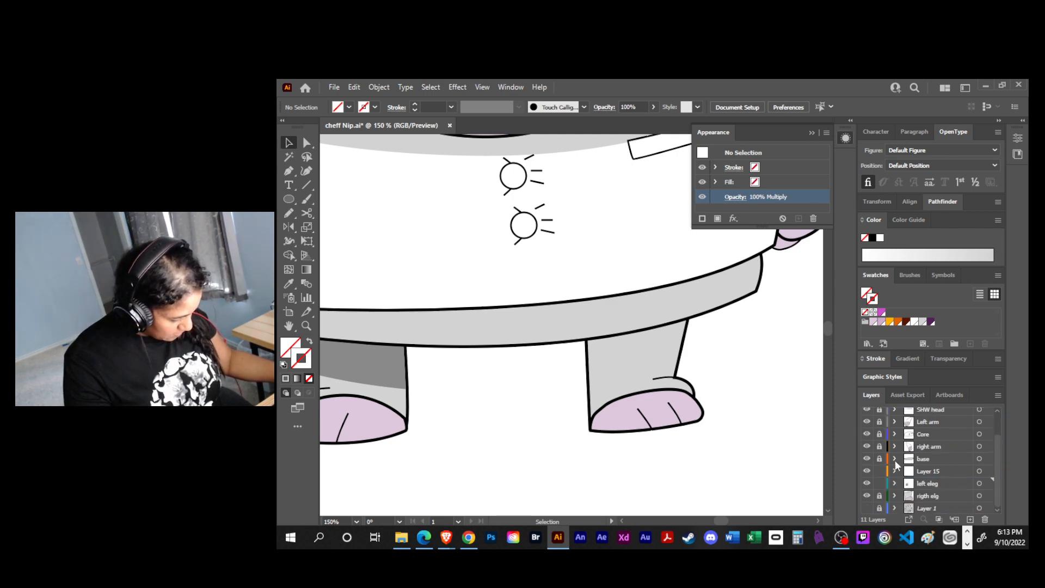
{"action": "left_click", "coordinate": [879, 486]}
- Unlock the rigth elg layer and duplicate the grey leg outline path inside it
{"action": "left_click_drag", "start_coordinate": [585, 445], "coordinate": [641, 418]}
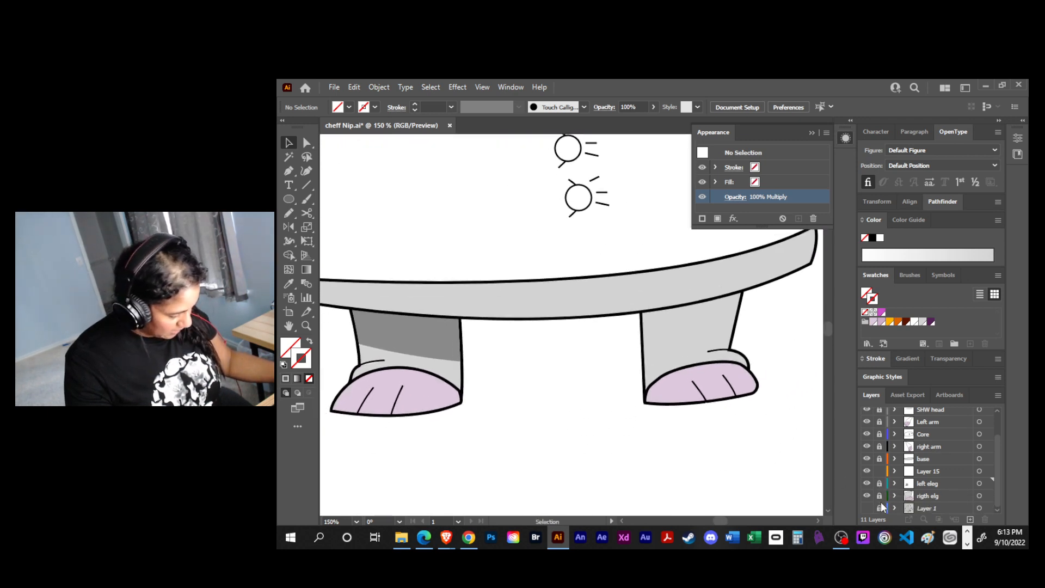
{"action": "left_click", "coordinate": [879, 495]}
{"action": "left_click", "coordinate": [893, 496]}
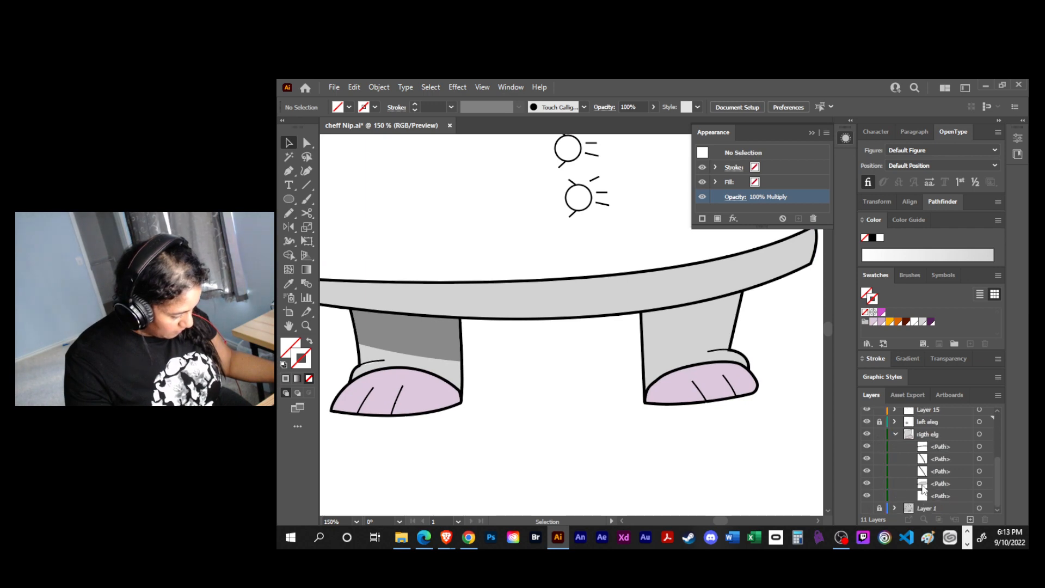
{"action": "left_click_drag", "start_coordinate": [951, 493], "coordinate": [969, 520]}
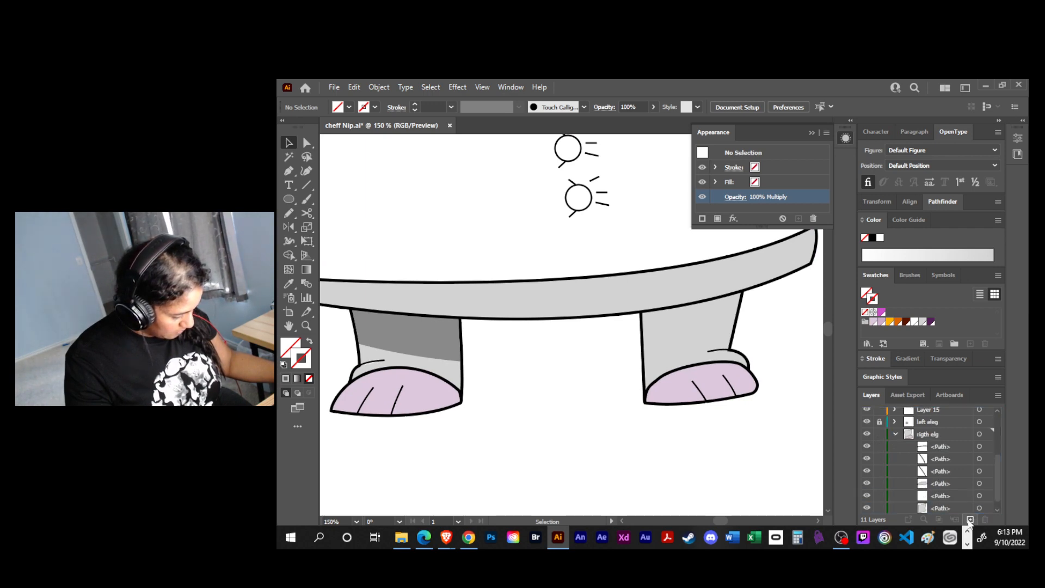
- Show the spare ellipse in Layer 15, move the duplicated leg path above it and lock rigth elg
{"action": "scroll", "coordinate": [949, 492], "scroll_direction": "up", "scroll_amount": 1}
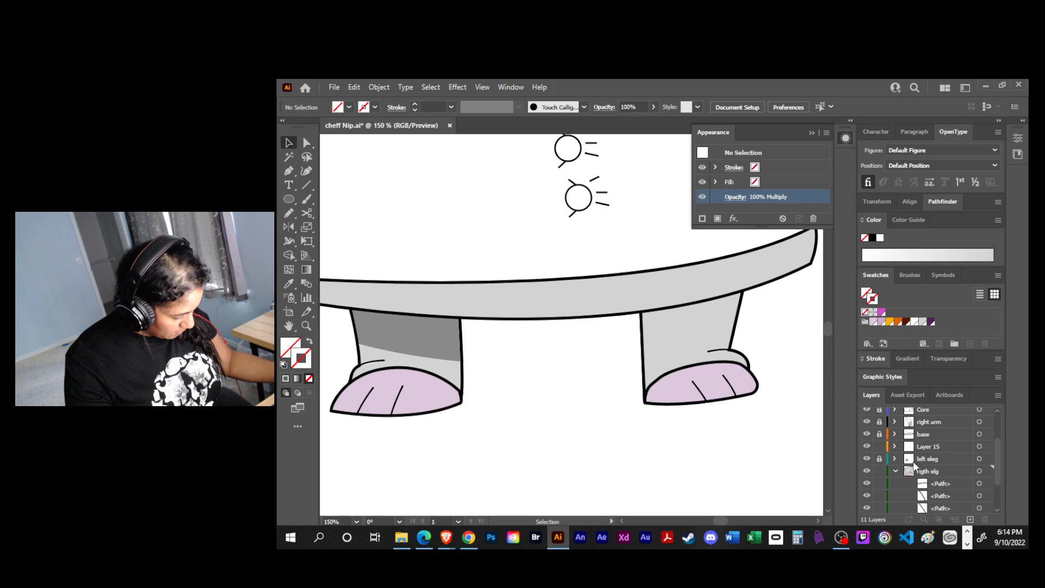
{"action": "left_click", "coordinate": [894, 445]}
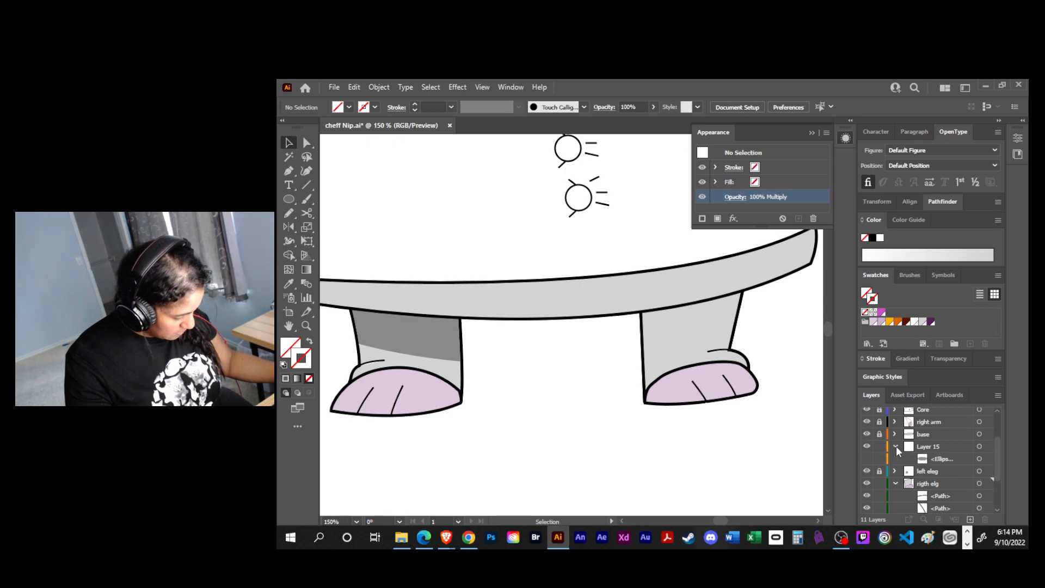
{"action": "left_click", "coordinate": [867, 459]}
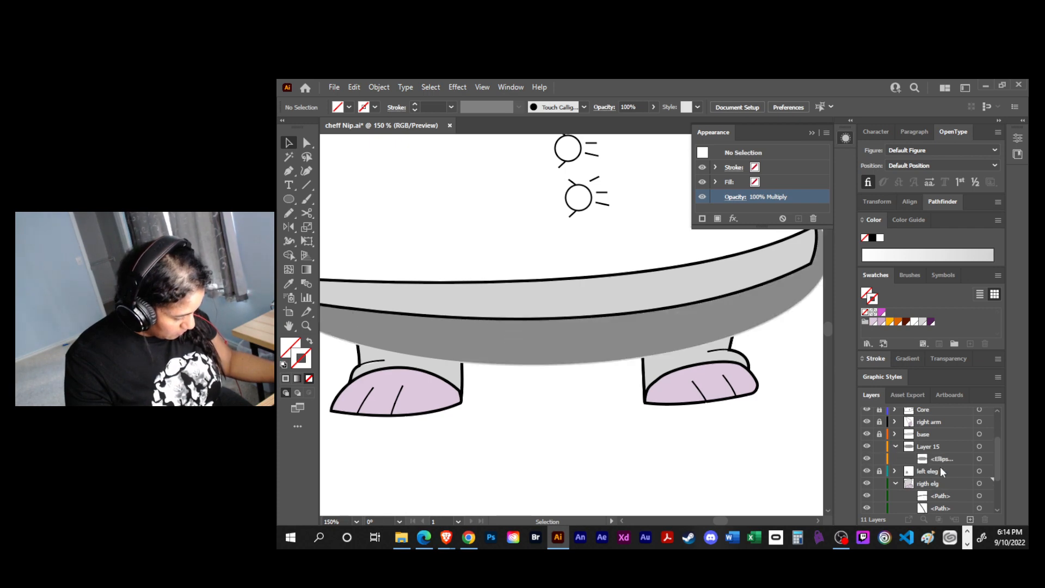
{"action": "scroll", "coordinate": [940, 472], "scroll_direction": "down", "scroll_amount": 2}
{"action": "mouse_move", "coordinate": [943, 484]}
{"action": "left_mouse_down"}
{"action": "mouse_move", "coordinate": [945, 413]}
{"action": "mouse_move", "coordinate": [942, 440]}
{"action": "left_mouse_up"}
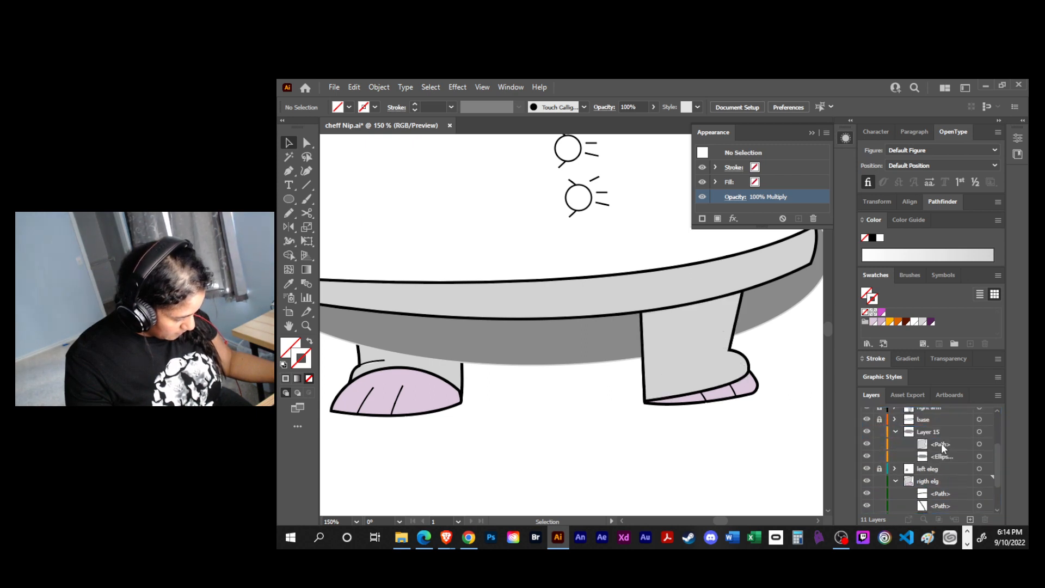
{"action": "left_click", "coordinate": [895, 480]}
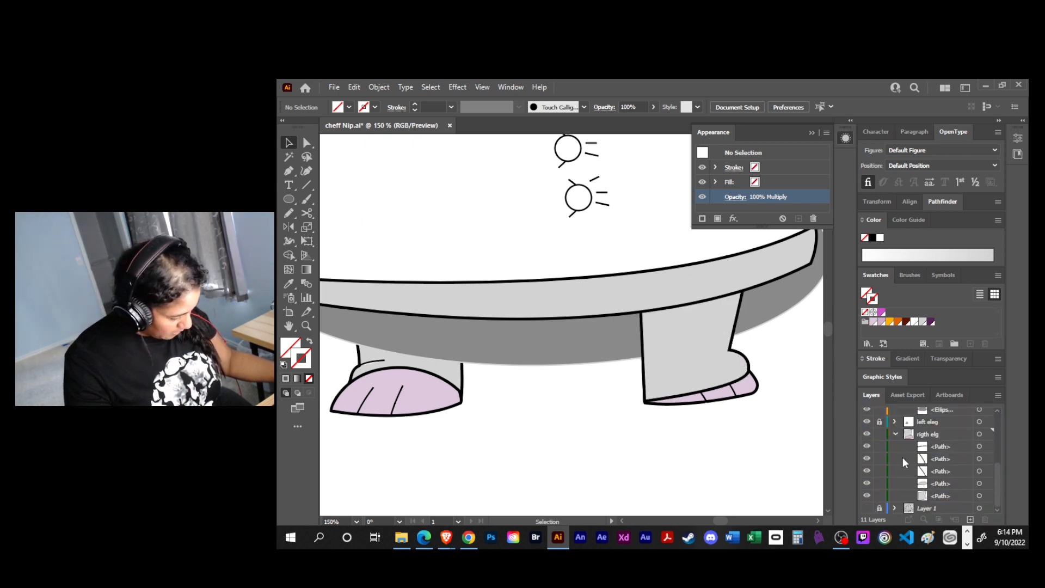
{"action": "left_click", "coordinate": [879, 495]}
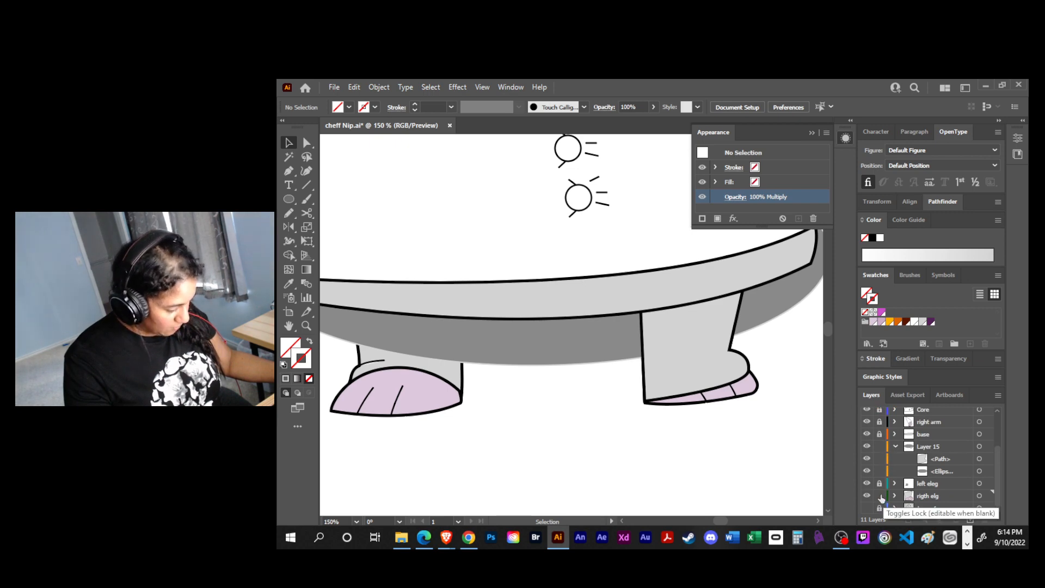
- Make a clipping mask in Layer 15 from the leg path and the dark grey ellipse
{"action": "left_click", "coordinate": [952, 461]}
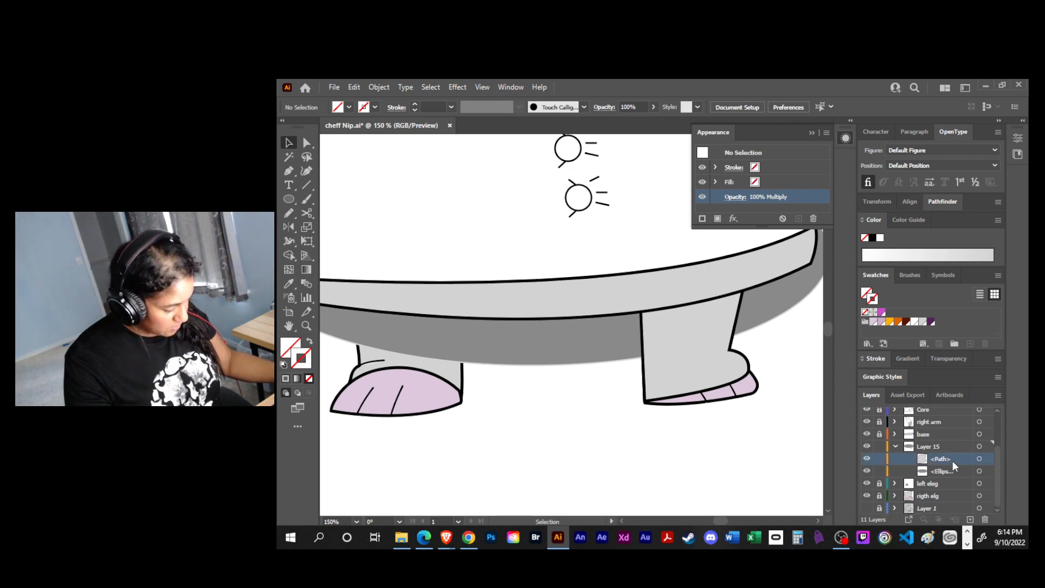
{"action": "left_click", "coordinate": [738, 373]}
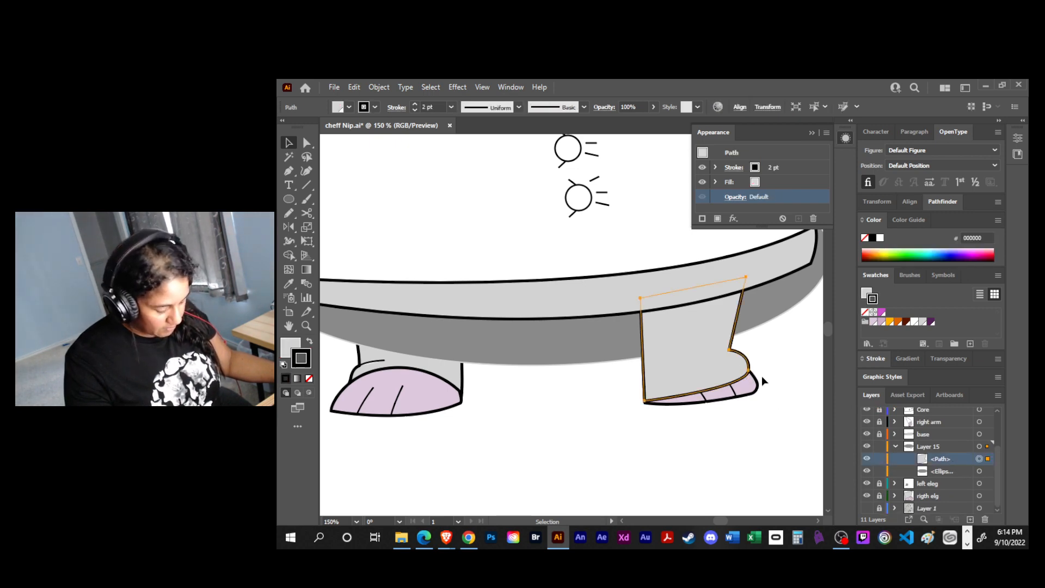
{"action": "left_click", "coordinate": [978, 471], "text": "shift"}
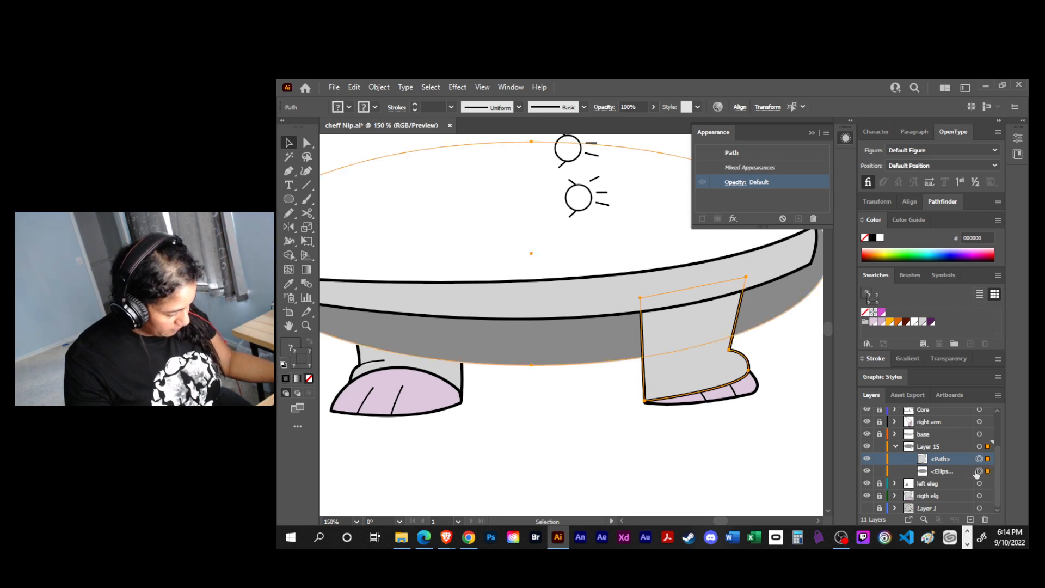
{"action": "right_click", "coordinate": [696, 332]}
{"action": "left_click", "coordinate": [751, 410]}
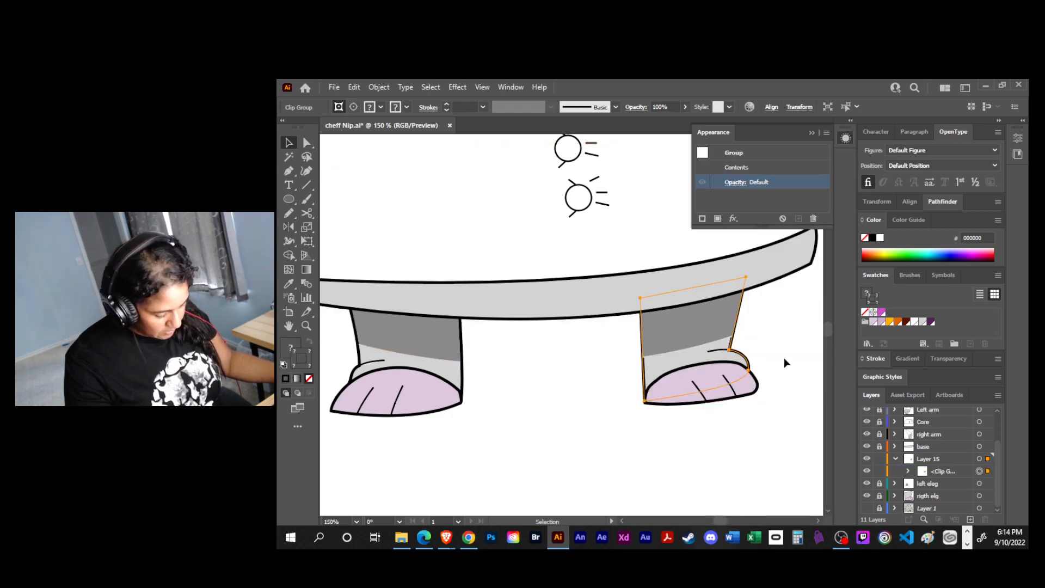
- Adjust the width of the shadow's clipping path with Free Transform so it fits within the leg's outline
{"action": "left_click", "coordinate": [908, 472]}
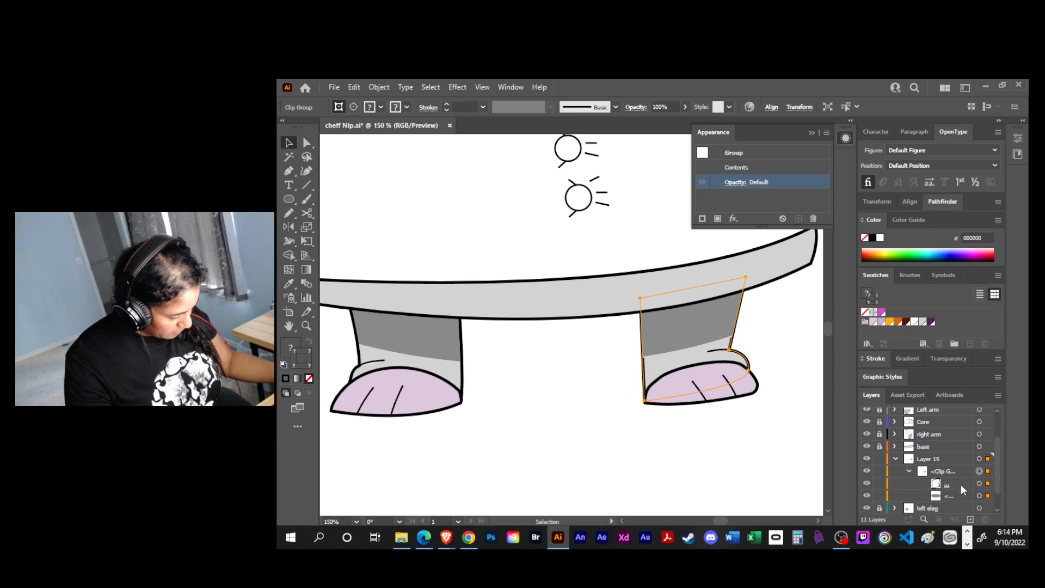
{"action": "left_click", "coordinate": [979, 484]}
{"action": "key", "text": "e"}
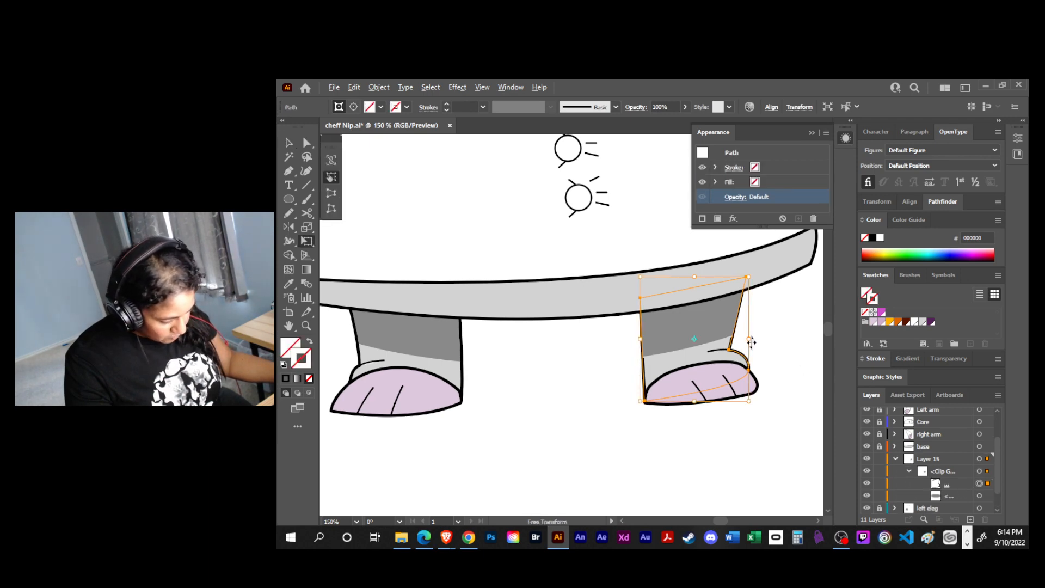
{"action": "left_click_drag", "start_coordinate": [749, 339], "coordinate": [748, 348]}
{"action": "key", "text": "v"}
{"action": "left_click", "coordinate": [761, 416]}
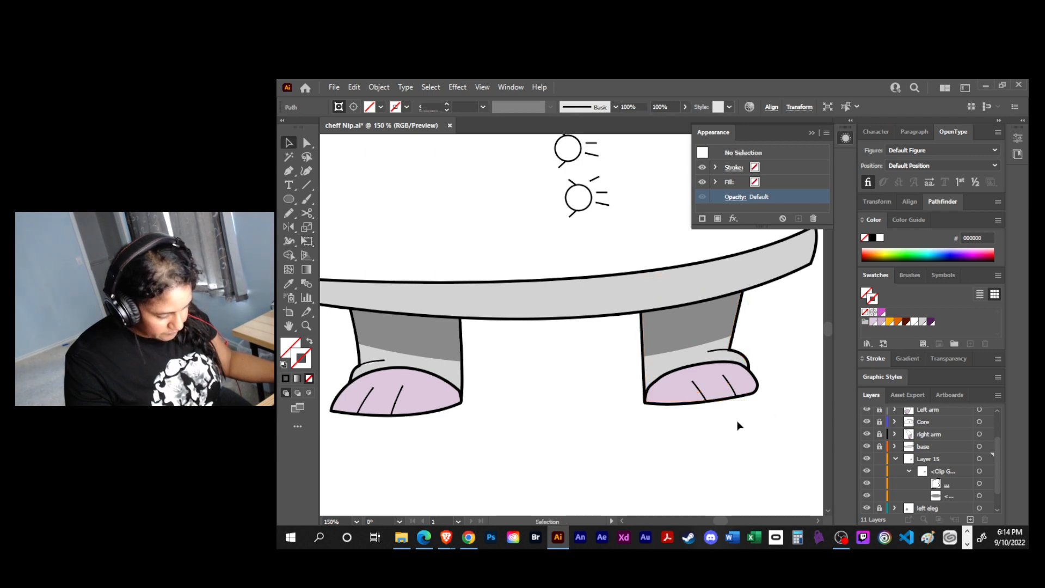
{"action": "left_click", "coordinate": [666, 339]}
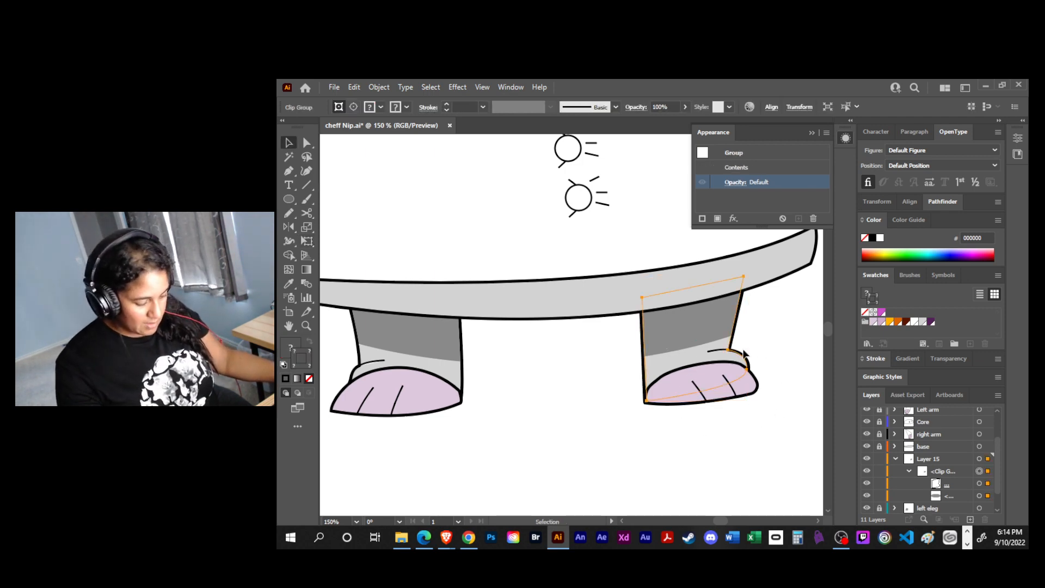
{"action": "key", "text": "e"}
{"action": "left_click_drag", "start_coordinate": [643, 339], "coordinate": [641, 339]}
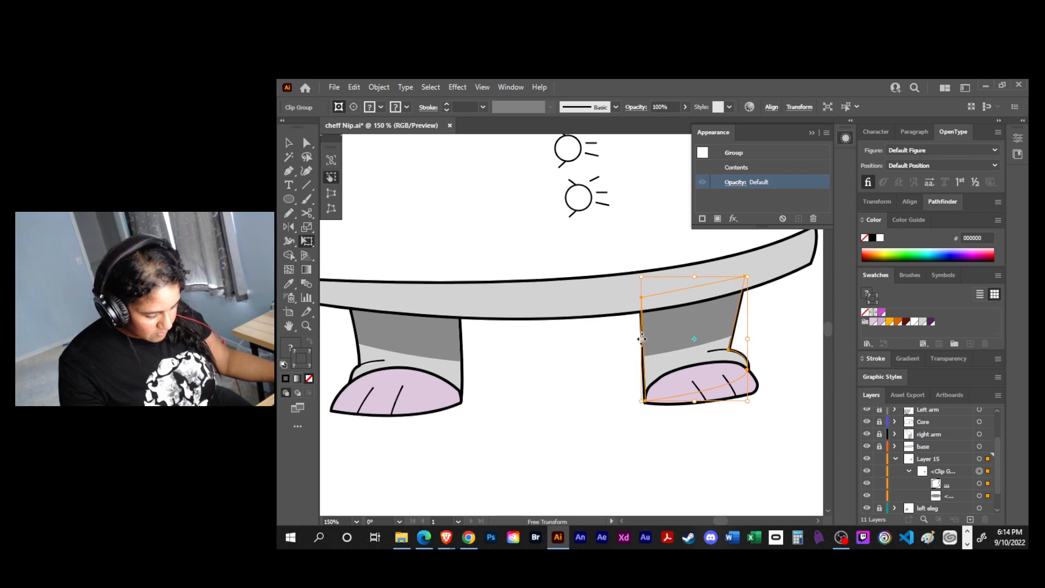
- Remove the stroke from the dark grey ellipse inside the clip group
{"action": "left_click", "coordinate": [979, 496]}
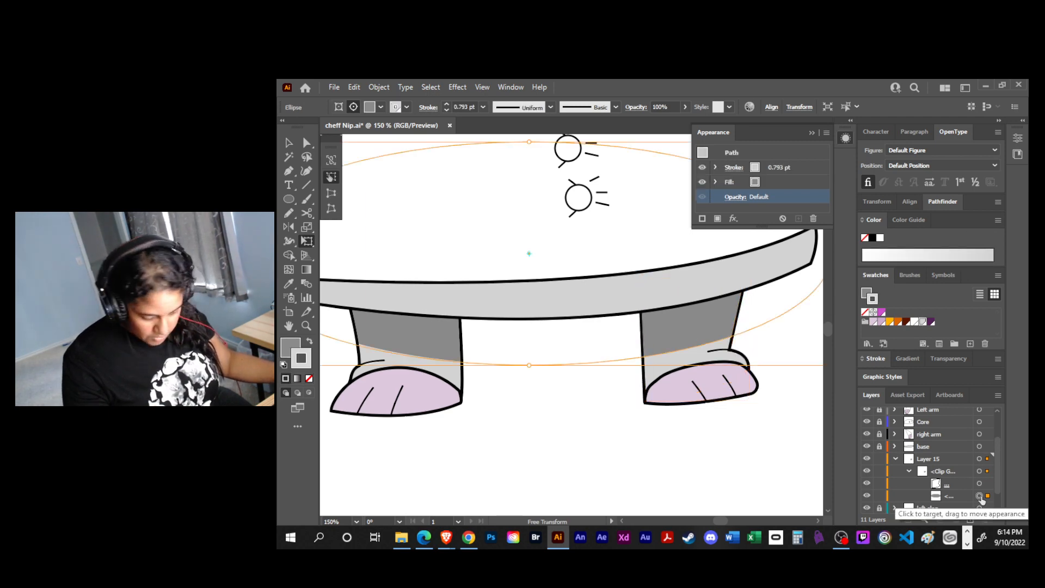
{"action": "left_click", "coordinate": [309, 378]}
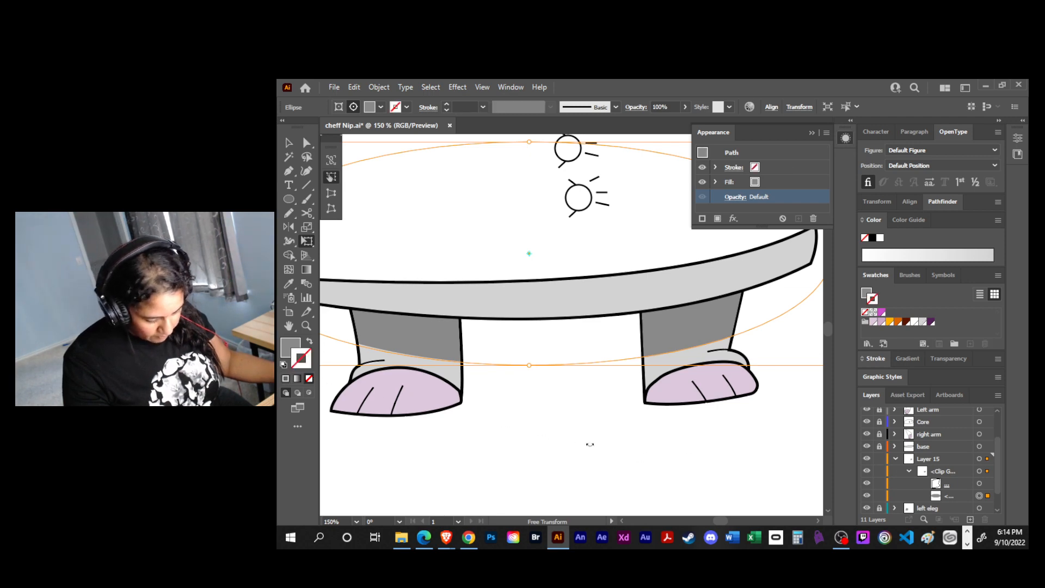
{"action": "key", "text": "v"}
{"action": "left_click", "coordinate": [691, 448]}
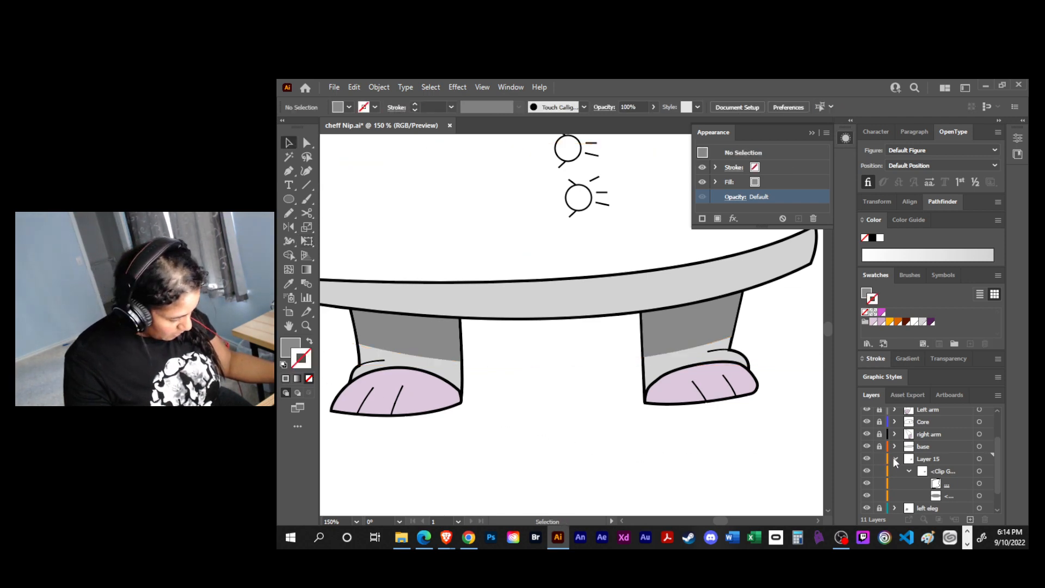
- Move Layer 15 with the leg shadow into the rigth elg layer and lock rigth elg
{"action": "left_click", "coordinate": [894, 458]}
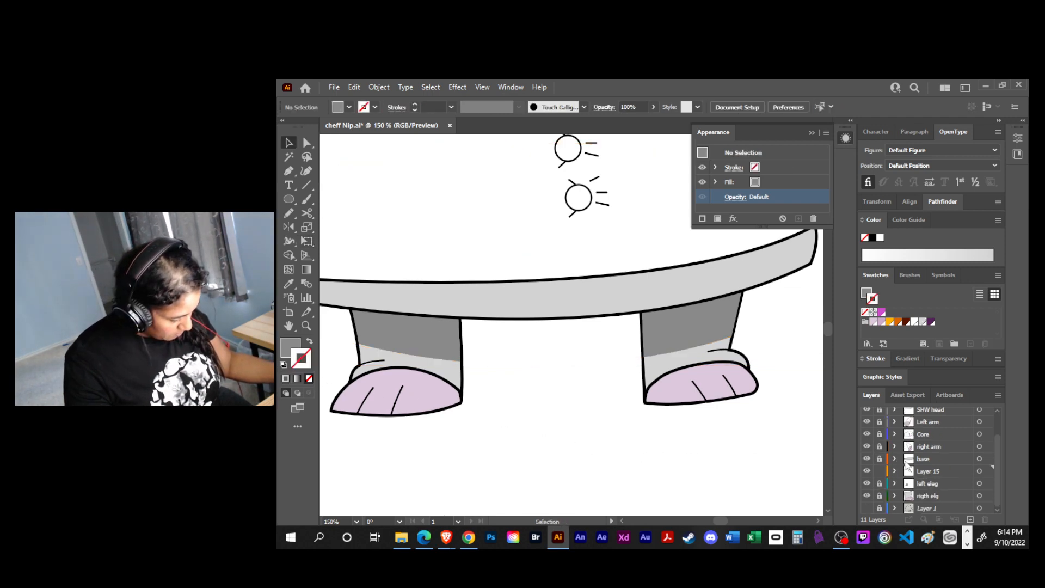
{"action": "double_click", "coordinate": [876, 273]}
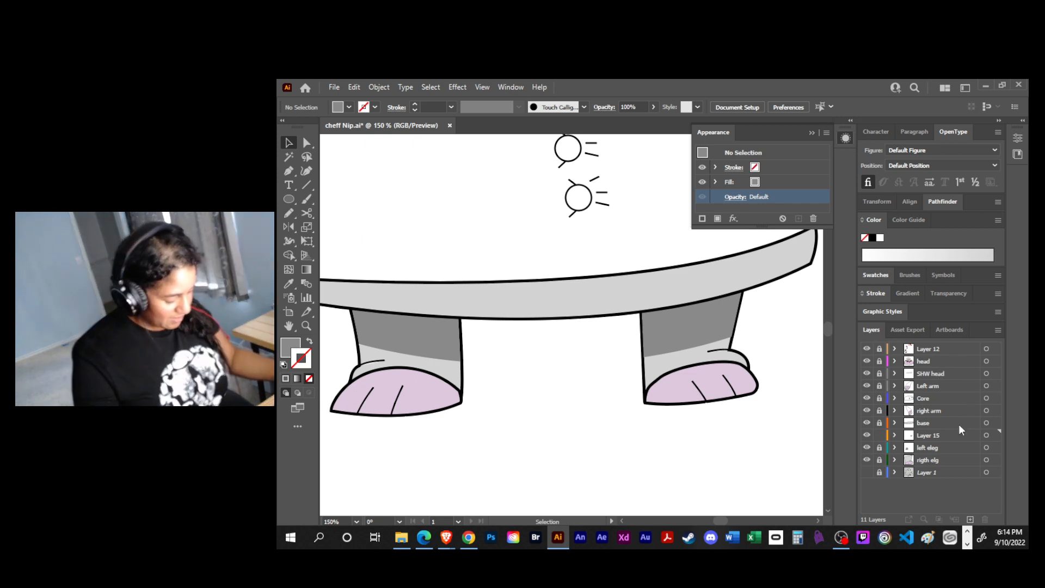
{"action": "left_click", "coordinate": [878, 460]}
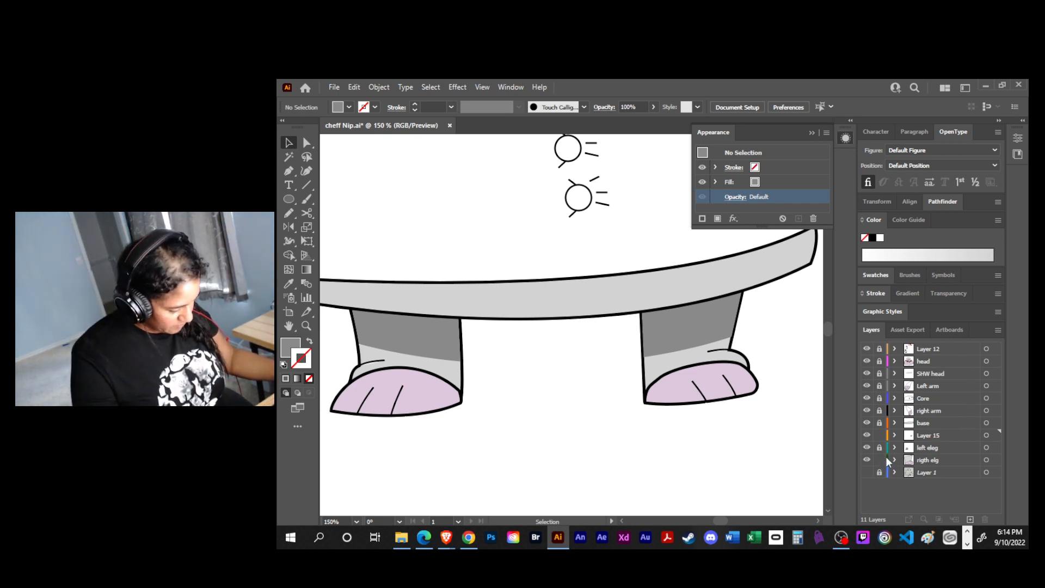
{"action": "left_click", "coordinate": [893, 460]}
{"action": "left_click_drag", "start_coordinate": [926, 436], "coordinate": [900, 455]}
{"action": "left_click", "coordinate": [893, 447]}
{"action": "left_click", "coordinate": [879, 448]}
- Save the document, collapse the Appearance settings and bring the whole artboard with its reference images into view
{"action": "left_click_drag", "start_coordinate": [607, 421], "coordinate": [588, 454]}
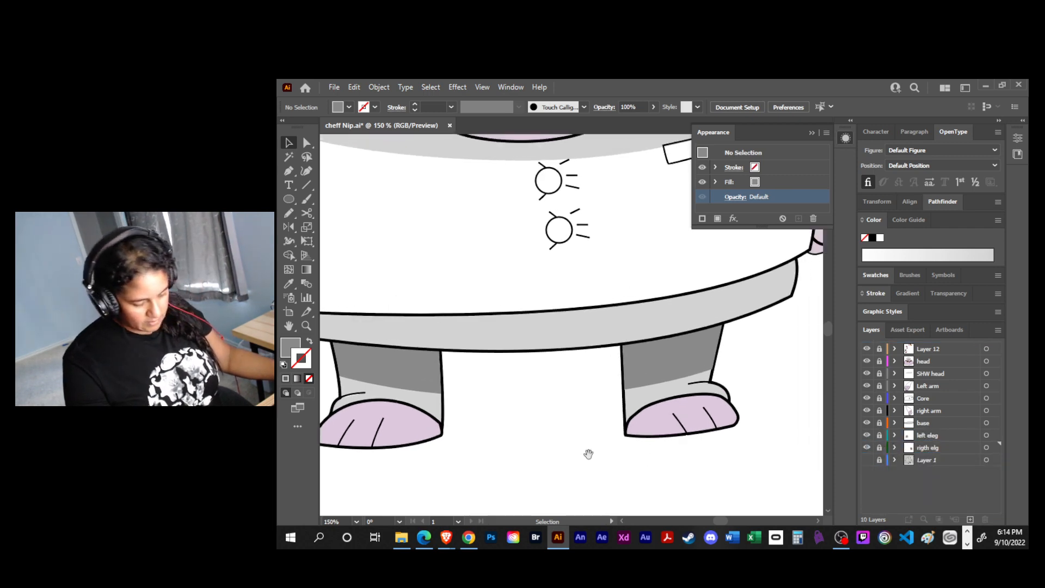
{"action": "key", "text": "ctrl+s"}
{"action": "left_click", "coordinate": [811, 133]}
{"action": "key", "text": "ctrl+minus"}
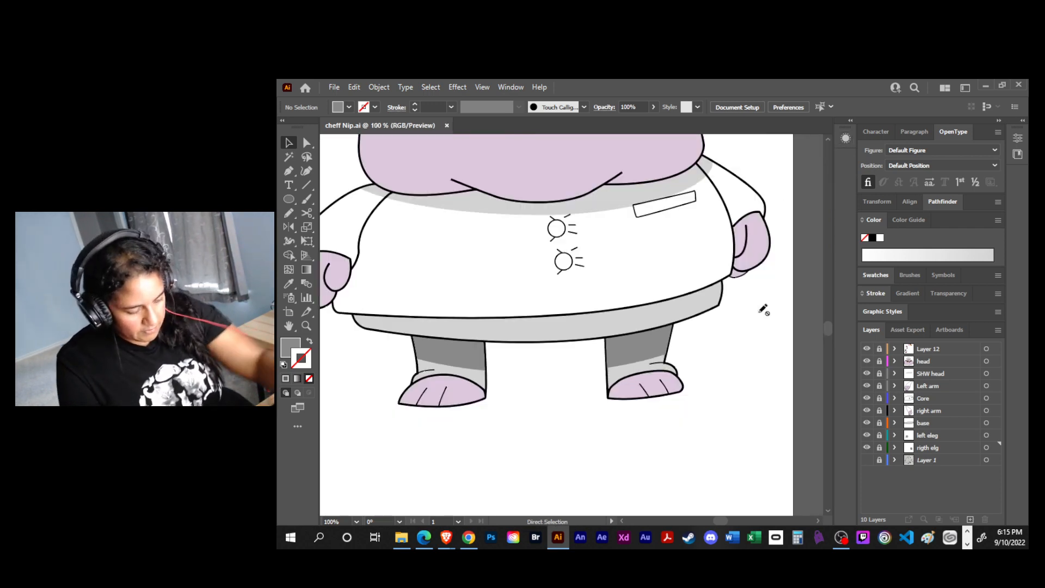
{"action": "key", "text": "ctrl+0"}
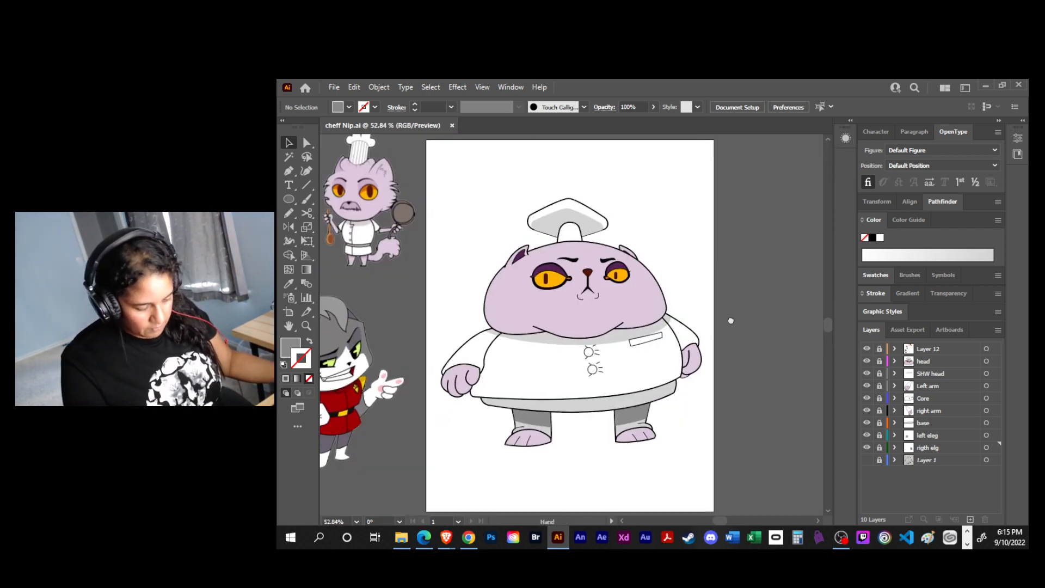
{"action": "left_click_drag", "start_coordinate": [729, 319], "coordinate": [810, 303]}
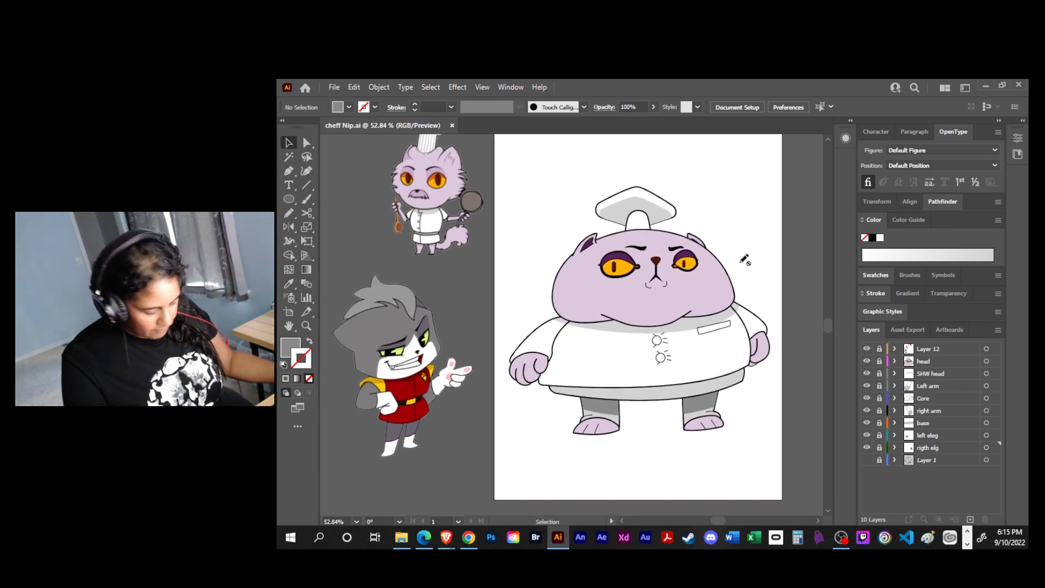
- Unlock Layer 12 and delete the small chef cat reference image
{"action": "left_click", "coordinate": [879, 349]}
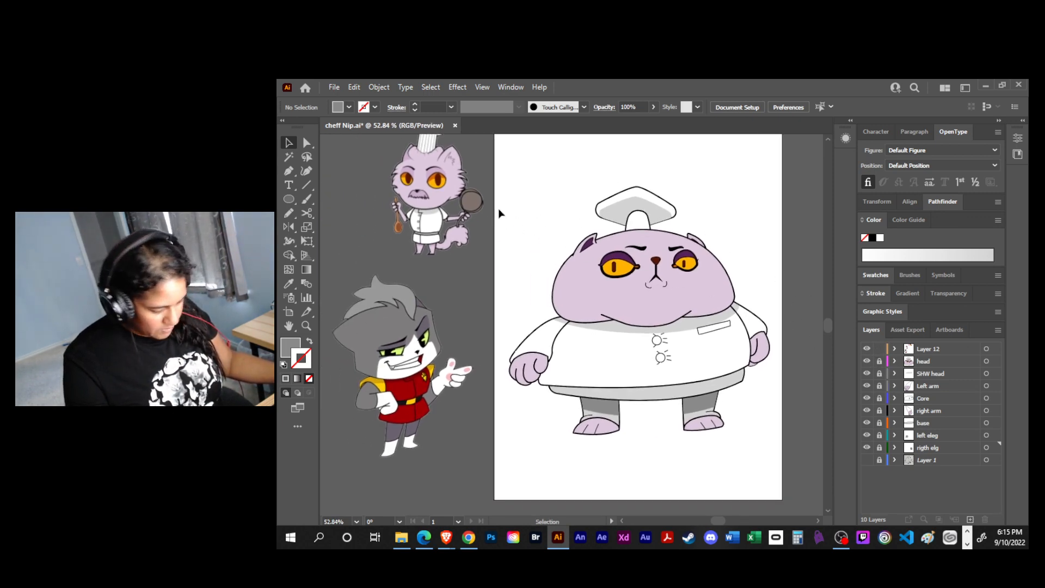
{"action": "left_click", "coordinate": [445, 207]}
{"action": "key", "text": "Delete"}
- Enlarge the linked grey cat reference image and position it beside the artboard
{"action": "left_click_drag", "start_coordinate": [504, 270], "coordinate": [586, 295]}
{"action": "left_click", "coordinate": [501, 379]}
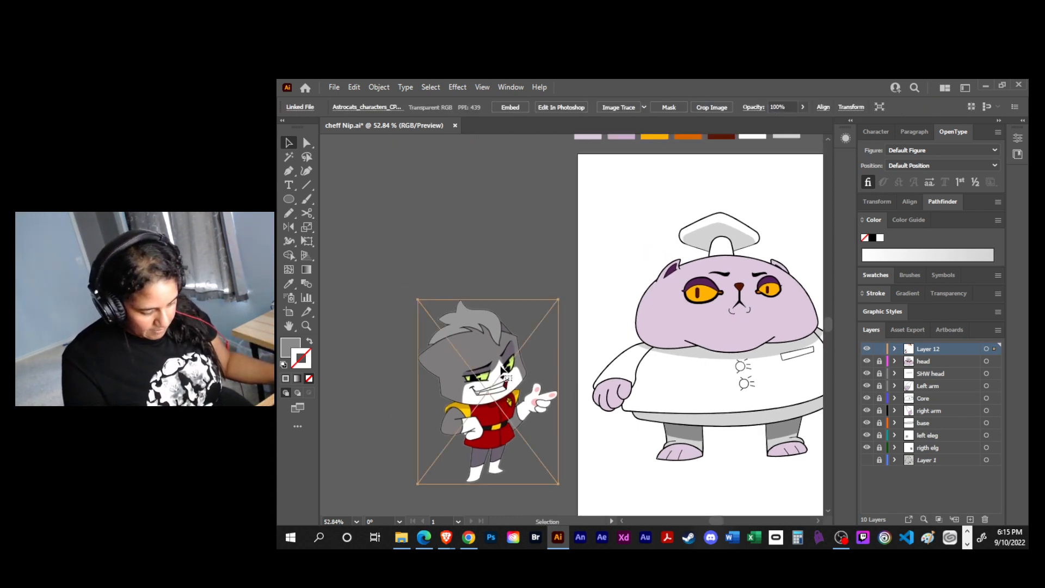
{"action": "key", "text": "e"}
{"action": "left_click_drag", "start_coordinate": [412, 296], "coordinate": [342, 202]}
{"action": "left_click_drag", "start_coordinate": [413, 264], "coordinate": [450, 256]}
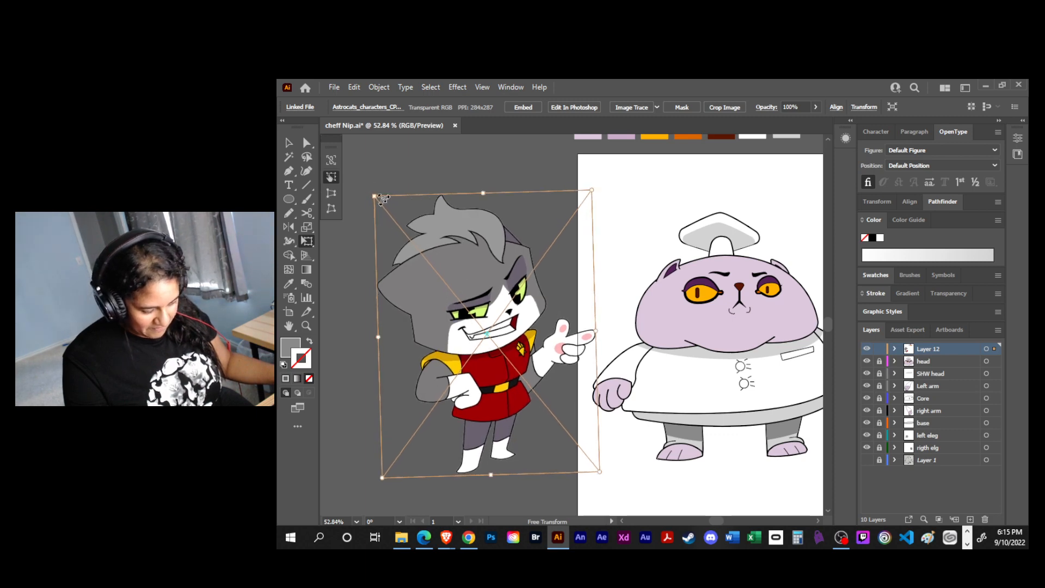
- Undo the reference image's tilt, enlarge it slightly more and deselect it to compare it with the chef cat
{"action": "key", "text": "z"}
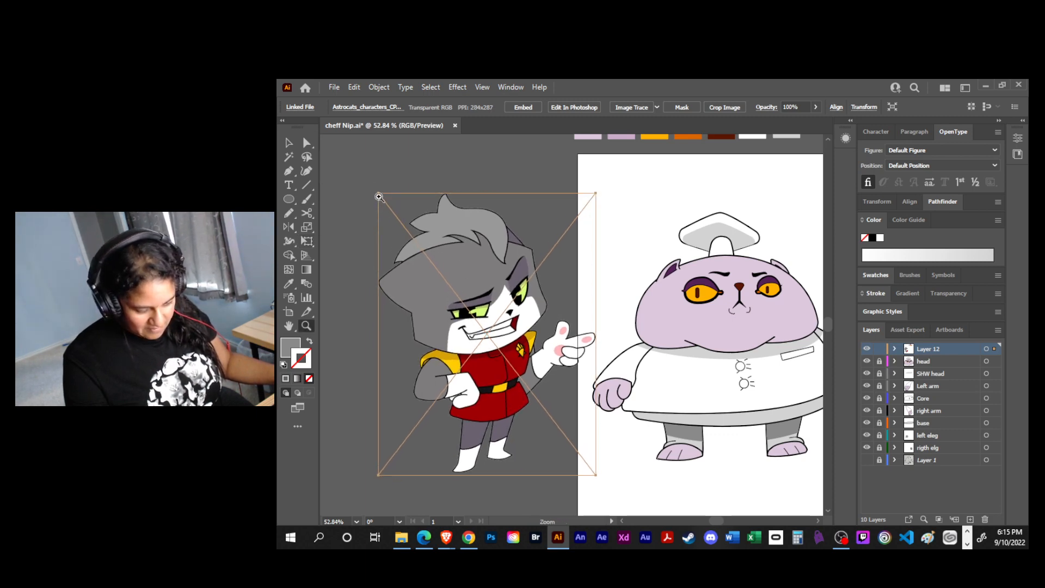
{"action": "key", "text": "e"}
{"action": "left_click_drag", "start_coordinate": [378, 194], "coordinate": [374, 181]}
{"action": "key", "text": "v"}
{"action": "left_click", "coordinate": [613, 213]}
{"action": "key", "text": "space"}
{"action": "left_click_drag", "start_coordinate": [606, 222], "coordinate": [522, 217]}
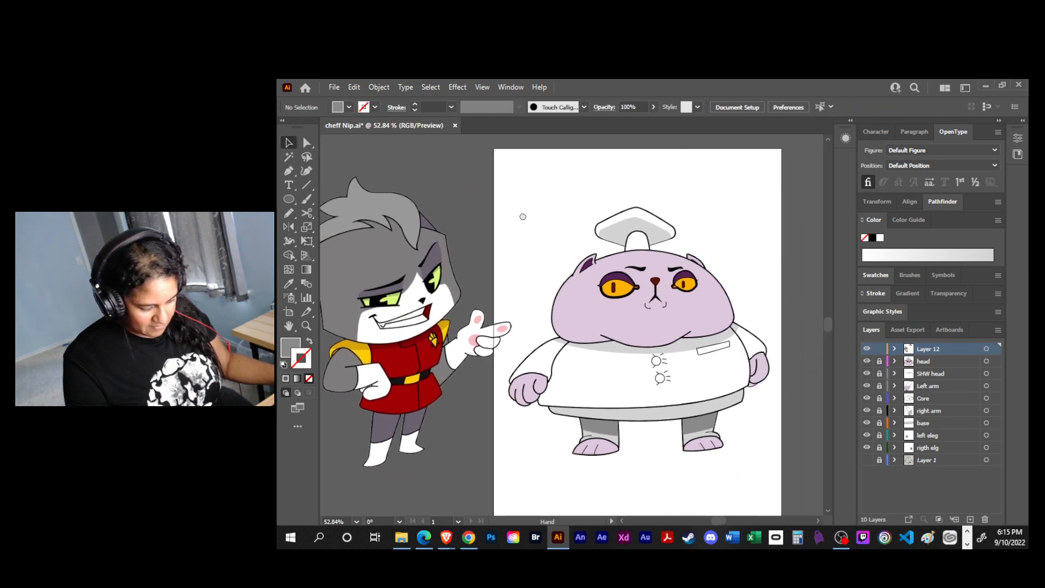
{"action": "key", "text": "space"}
{"action": "left_click_drag", "start_coordinate": [631, 378], "coordinate": [656, 368]}
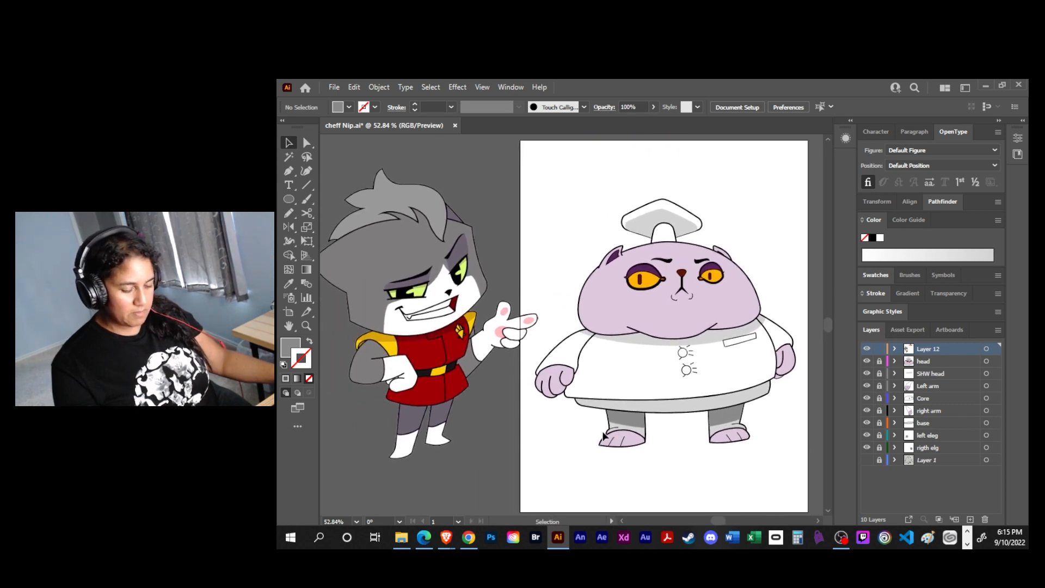